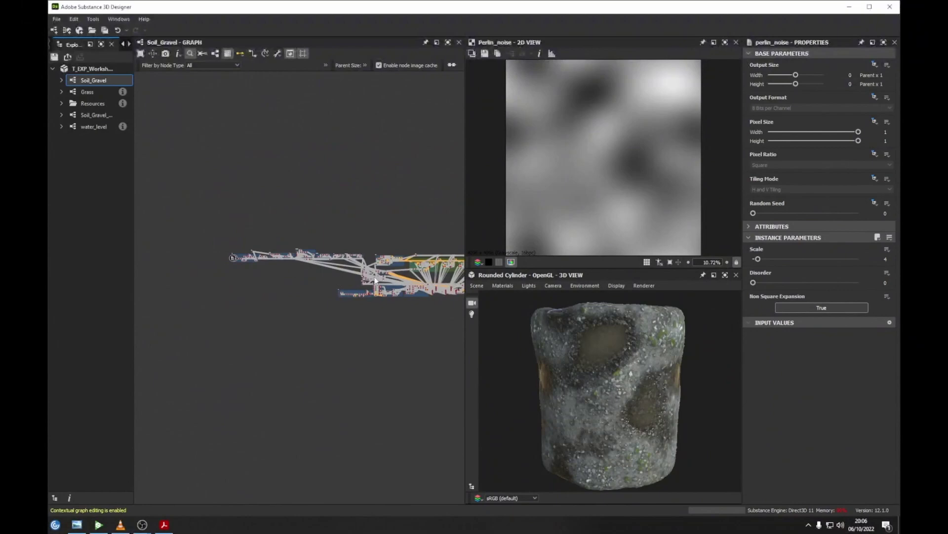
Add a debug_preview node to the Base frame and connect the lower Perlin Noise output to its height input.
{"action": "scroll", "coordinate": [318, 267], "scroll_direction": "up", "scroll_amount": 5}
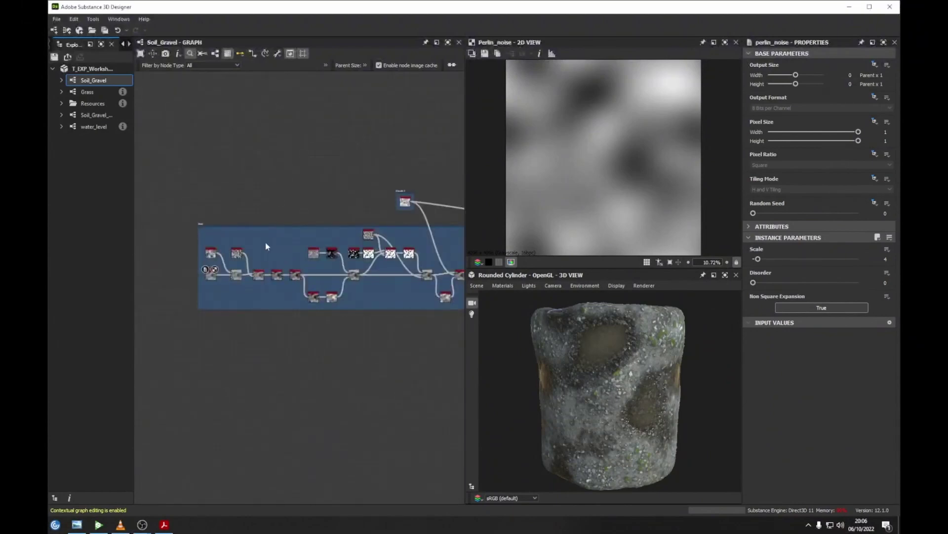
{"action": "scroll", "coordinate": [265, 242], "scroll_direction": "up", "scroll_amount": 3}
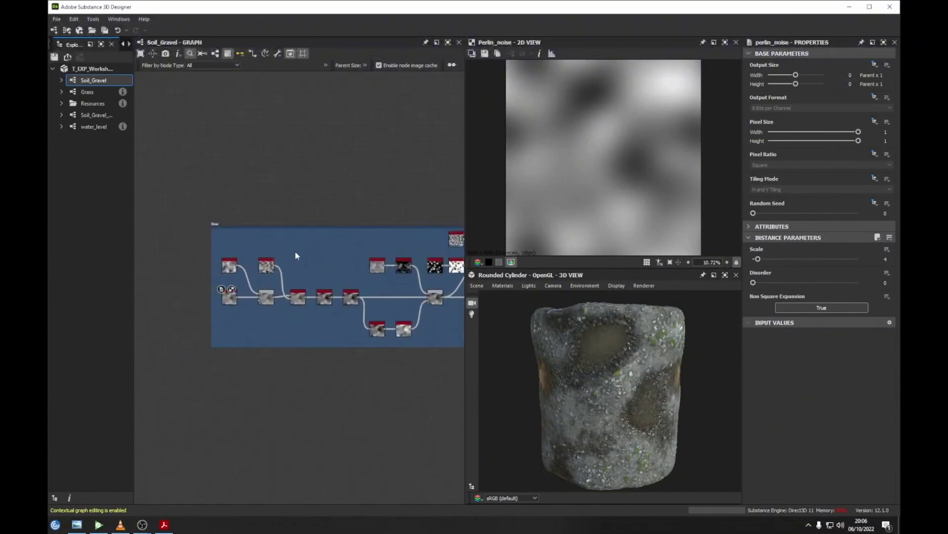
{"action": "scroll", "coordinate": [279, 252], "scroll_direction": "up", "scroll_amount": 4}
{"action": "middle_click_drag", "start_coordinate": [246, 236], "coordinate": [233, 280]}
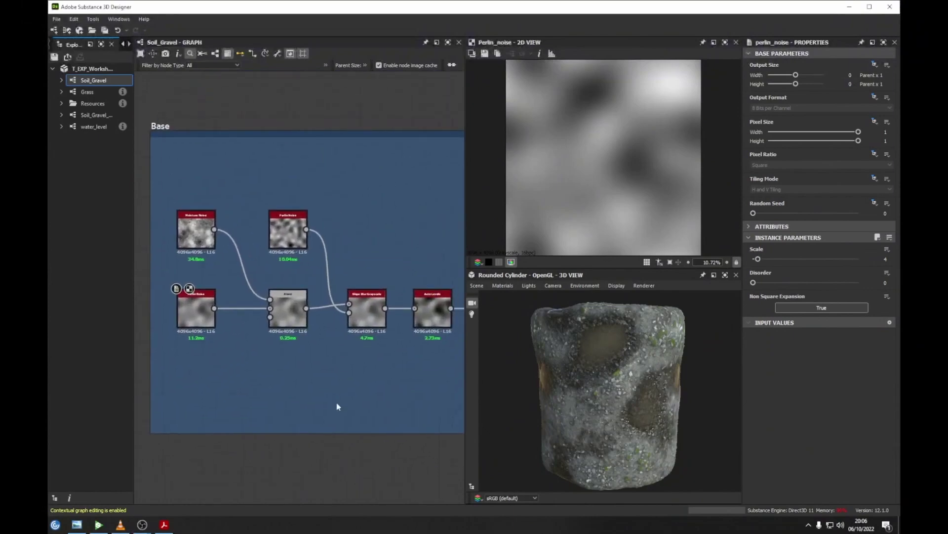
{"action": "middle_click_drag", "start_coordinate": [277, 377], "coordinate": [273, 375]}
{"action": "key", "text": "space"}
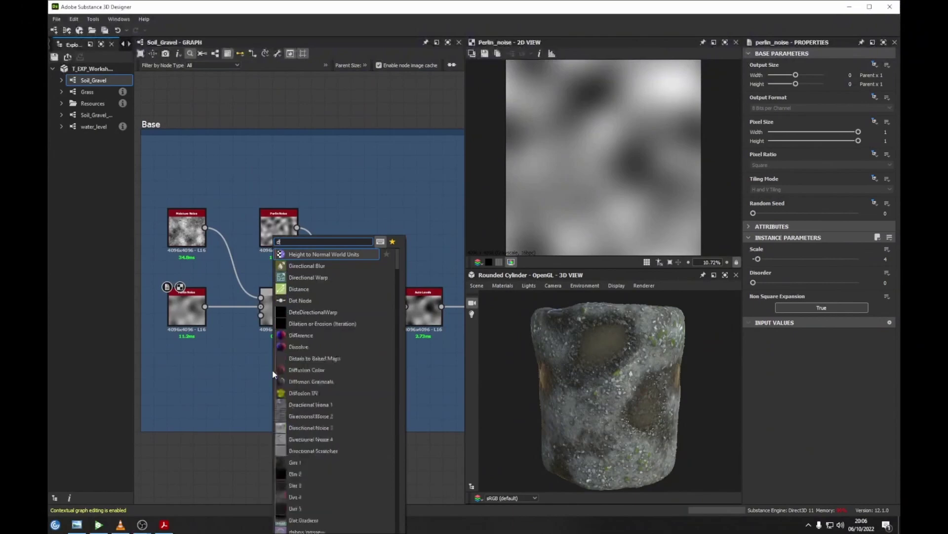
{"action": "type", "text": "debug"}
{"action": "key", "text": "Return"}
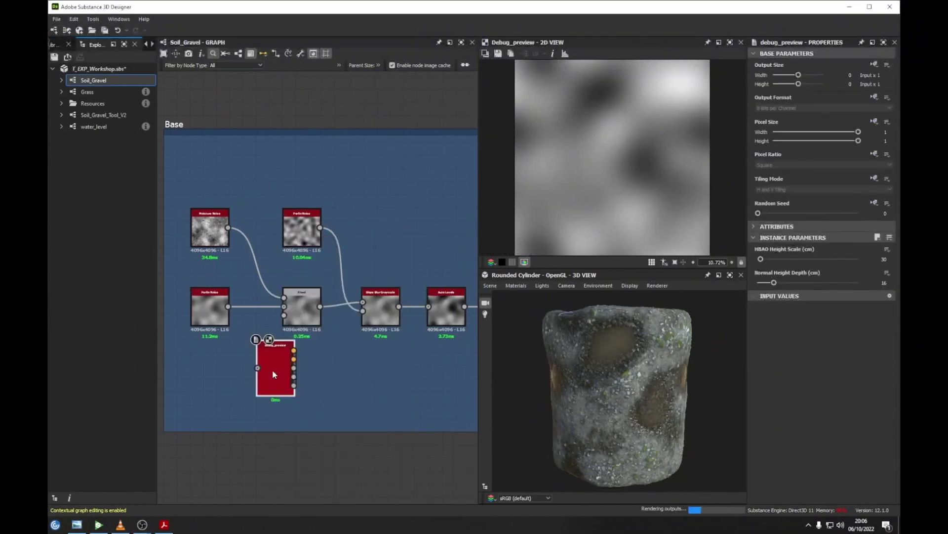
{"action": "left_click_drag", "start_coordinate": [258, 368], "coordinate": [228, 306]}
Show the debug_preview outputs in the 3D view, move the node below Slope Blur Grayscale, and use the Plane (hi-res) mesh.
{"action": "right_click", "coordinate": [280, 366]}
{"action": "left_click", "coordinate": [318, 166]}
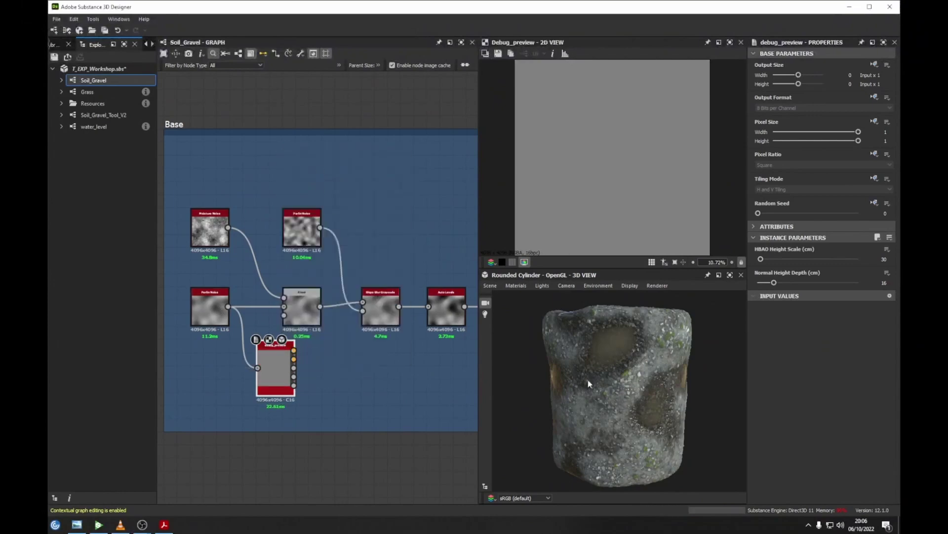
{"action": "left_click_drag", "start_coordinate": [272, 373], "coordinate": [375, 388]}
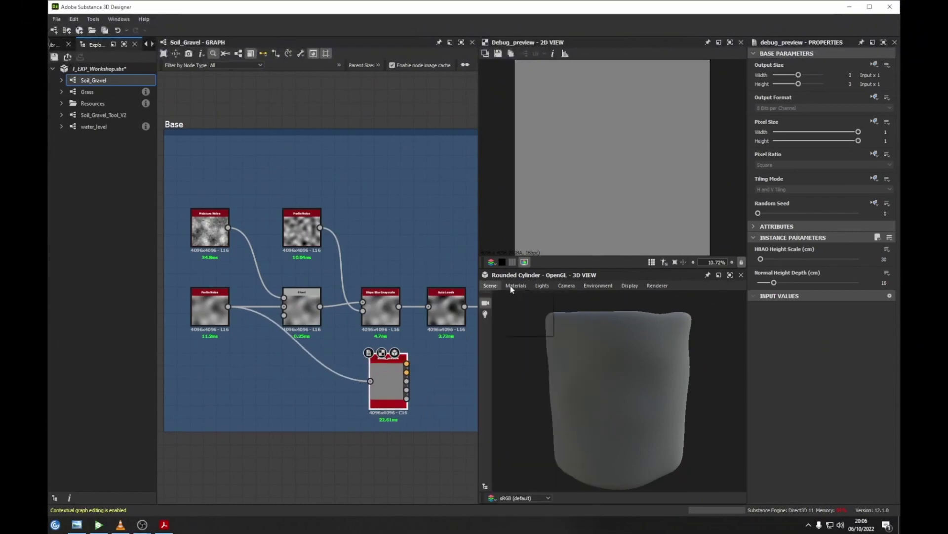
{"action": "left_click", "coordinate": [491, 285]}
{"action": "left_click", "coordinate": [511, 360]}
Connect the output of the Moisture Noise and Perlin Noise Blend to debug_preview and inspect the plane's surface up close.
{"action": "middle_click_drag", "start_coordinate": [321, 311], "coordinate": [283, 316]}
{"action": "double_click", "coordinate": [264, 316]}
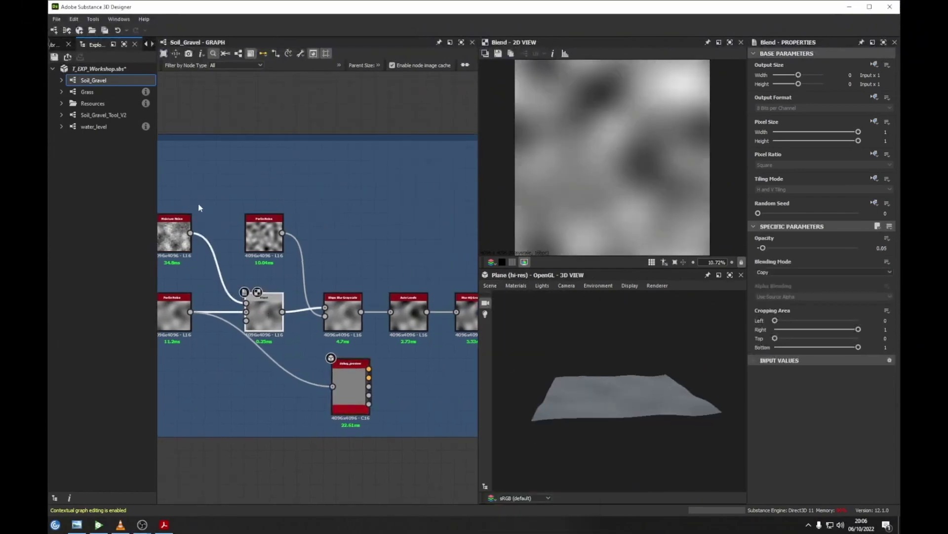
{"action": "scroll", "coordinate": [198, 204], "scroll_direction": "up", "scroll_amount": 2}
{"action": "middle_click_drag", "start_coordinate": [386, 337], "coordinate": [306, 314]}
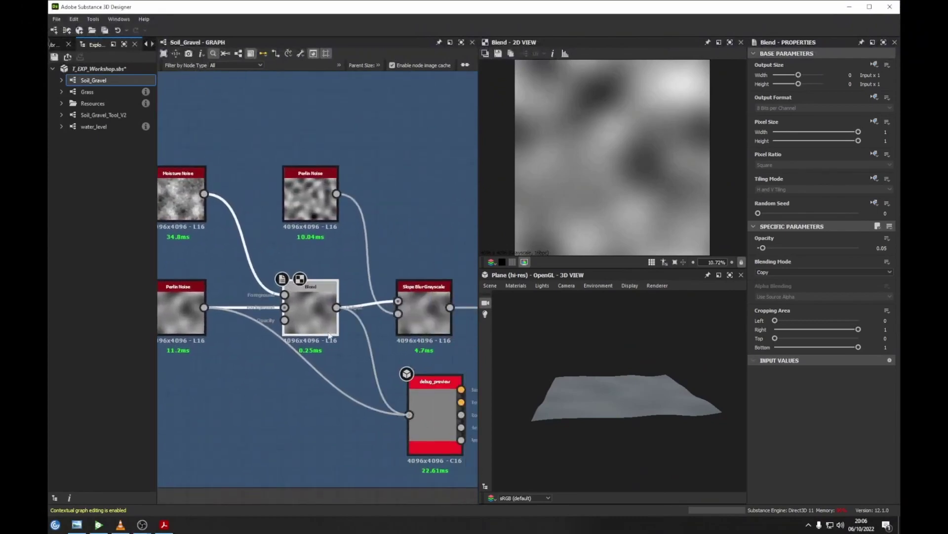
{"action": "left_click_drag", "start_coordinate": [589, 407], "coordinate": [598, 414]}
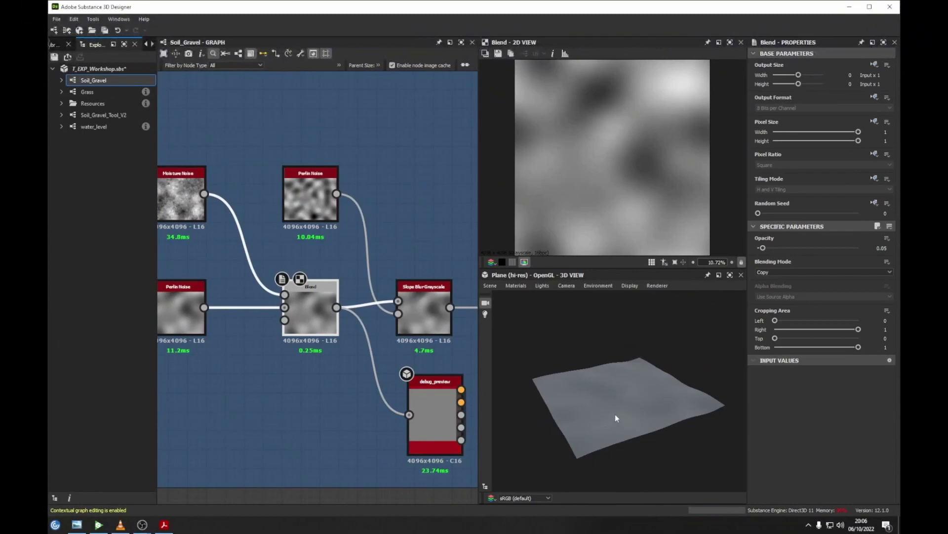
{"action": "scroll", "coordinate": [609, 385], "scroll_direction": "up", "scroll_amount": 5}
{"action": "left_click_drag", "start_coordinate": [638, 364], "coordinate": [537, 354]}
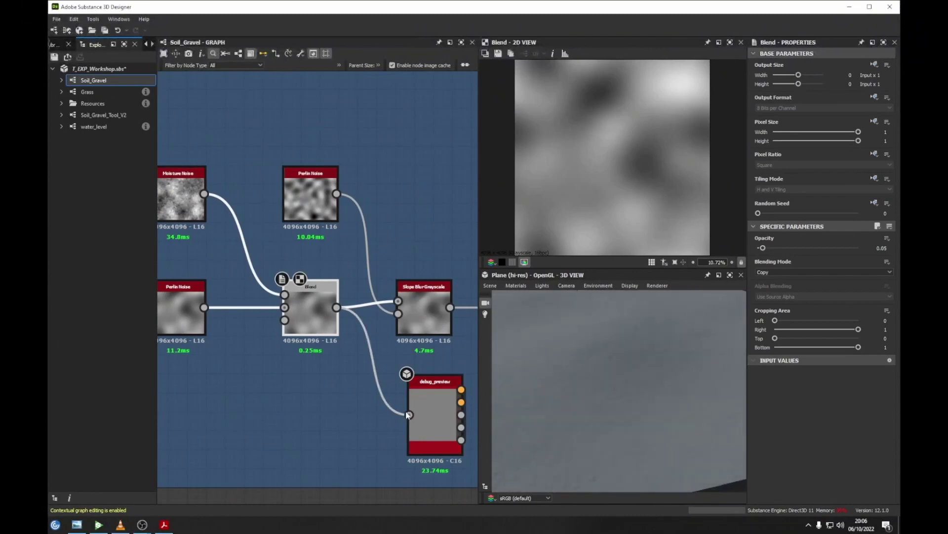
Preview the debug_preview node's normal, roughness and ambient occlusion outputs in the 2D view.
{"action": "middle_click_drag", "start_coordinate": [417, 410], "coordinate": [306, 353]}
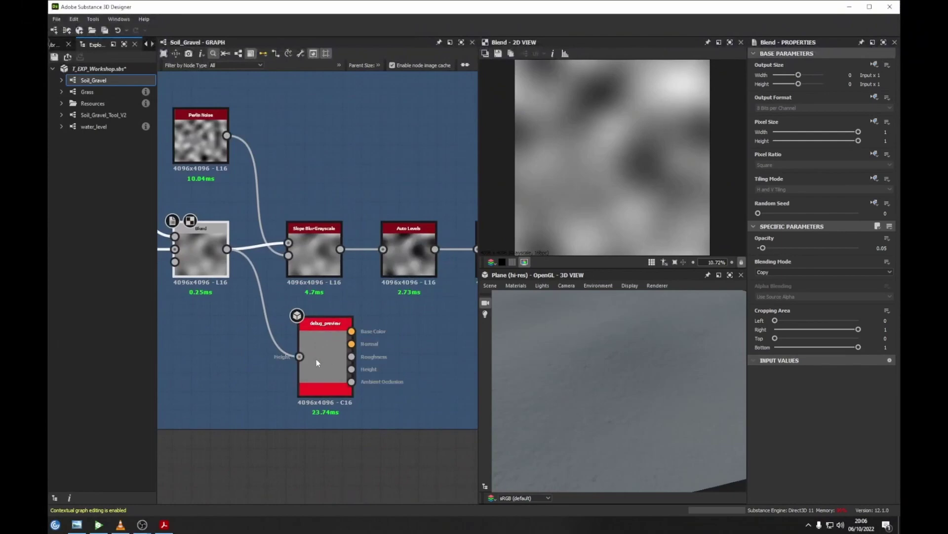
{"action": "left_click_drag", "start_coordinate": [306, 357], "coordinate": [294, 357]}
{"action": "double_click", "coordinate": [340, 344]}
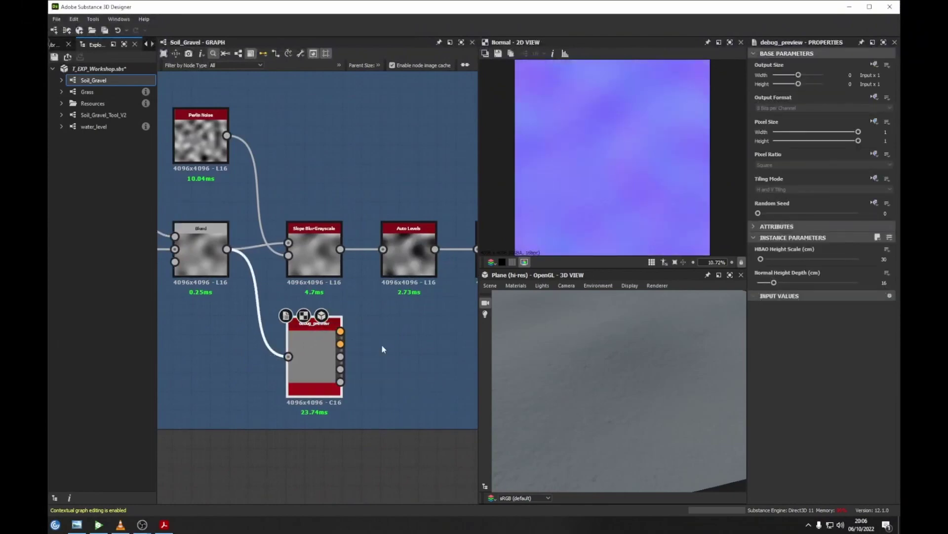
{"action": "double_click", "coordinate": [340, 356]}
{"action": "double_click", "coordinate": [340, 381]}
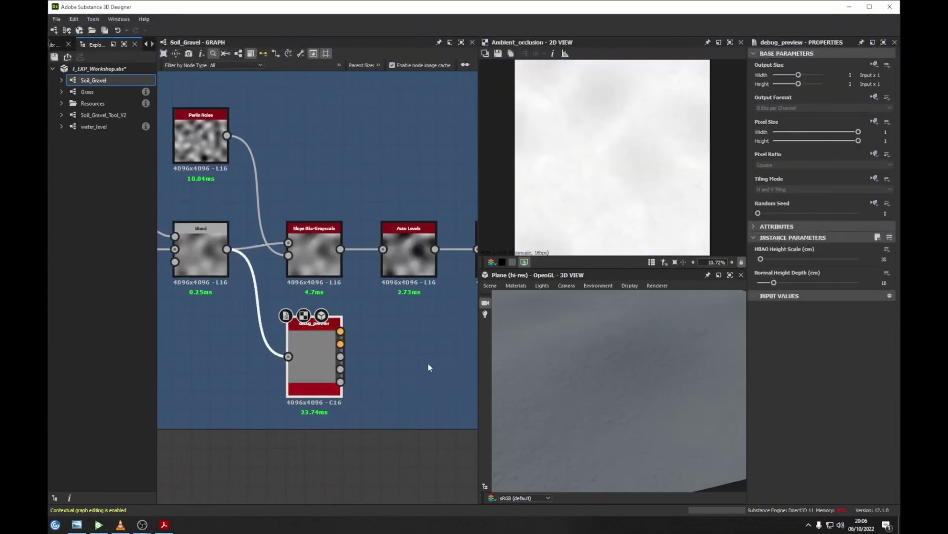
{"action": "middle_click_drag", "start_coordinate": [325, 354], "coordinate": [401, 348]}
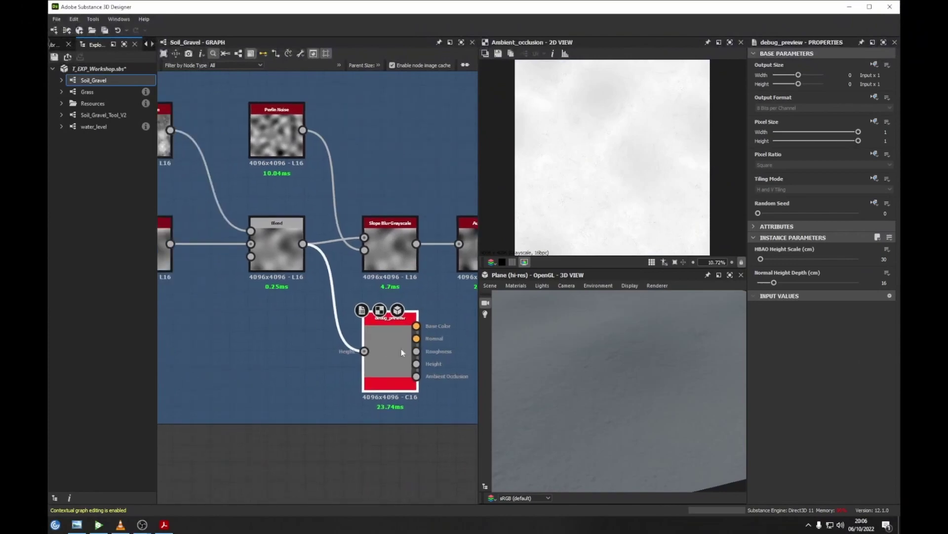
{"action": "mouse_move", "coordinate": [401, 348]}
{"action": "middle_mouse_down"}
{"action": "mouse_move", "coordinate": [437, 321]}
{"action": "mouse_move", "coordinate": [401, 337]}
{"action": "middle_mouse_up"}
{"action": "left_click_drag", "start_coordinate": [402, 336], "coordinate": [429, 339]}
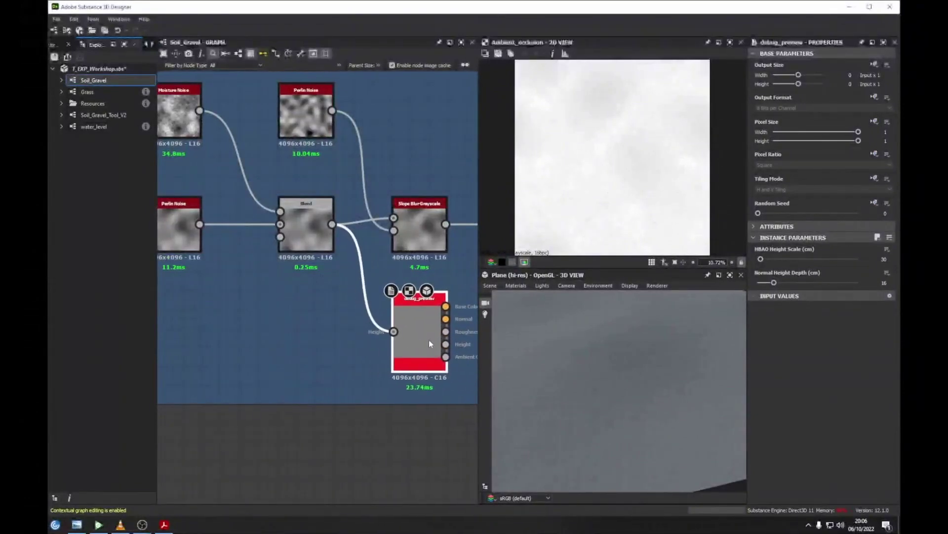
Preview the lower Perlin Noise at the start of the Base frame in the 2D view.
{"action": "middle_click_drag", "start_coordinate": [429, 340], "coordinate": [496, 403]}
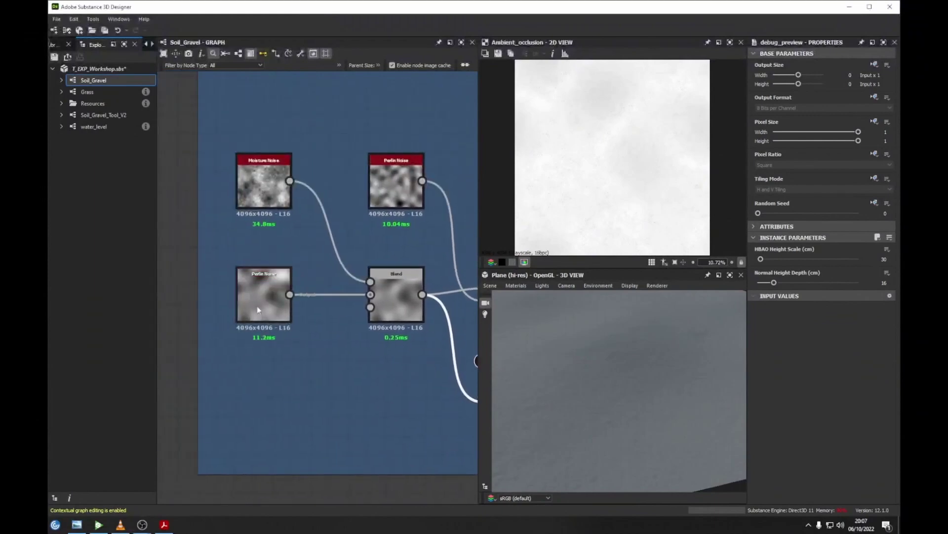
{"action": "double_click", "coordinate": [259, 298]}
{"action": "middle_click_drag", "start_coordinate": [259, 298], "coordinate": [209, 298]}
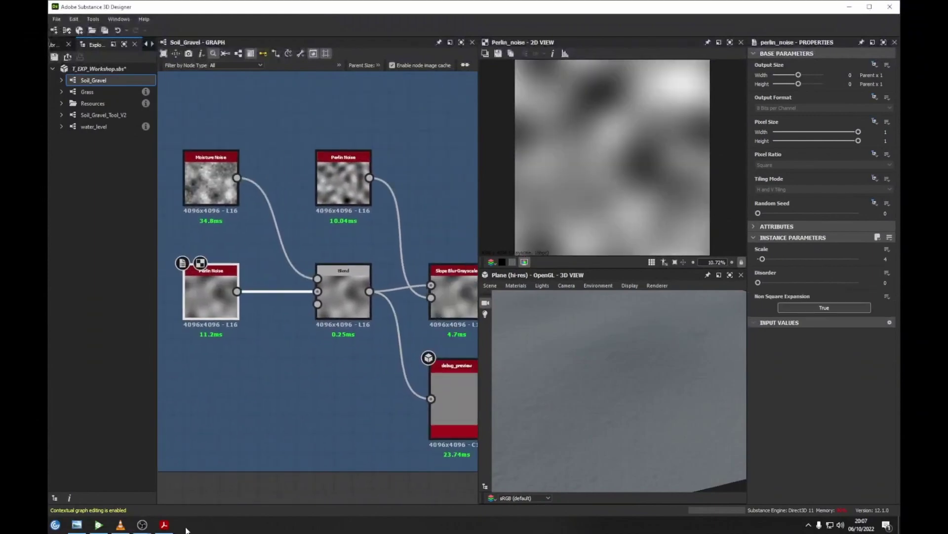
{"action": "left_click", "coordinate": [76, 525]}
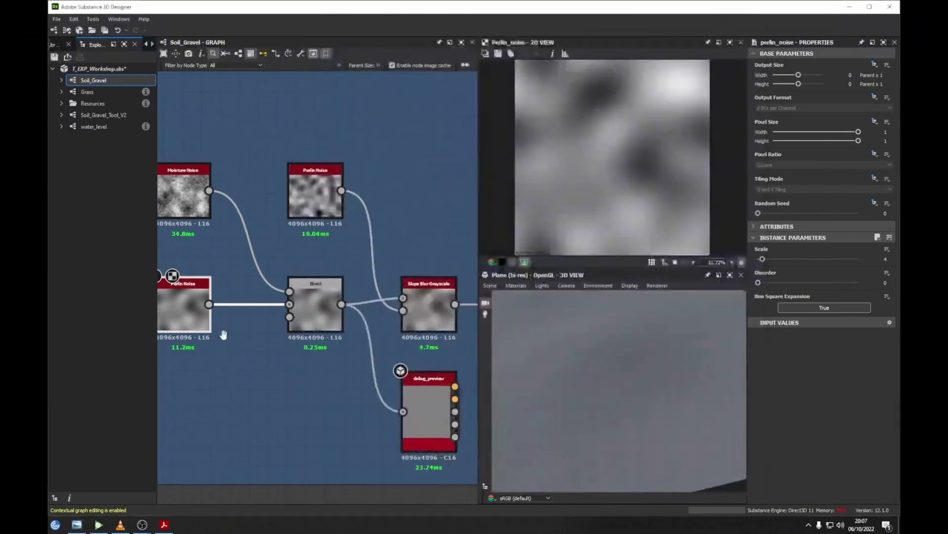
{"action": "middle_click_drag", "start_coordinate": [220, 328], "coordinate": [309, 358]}
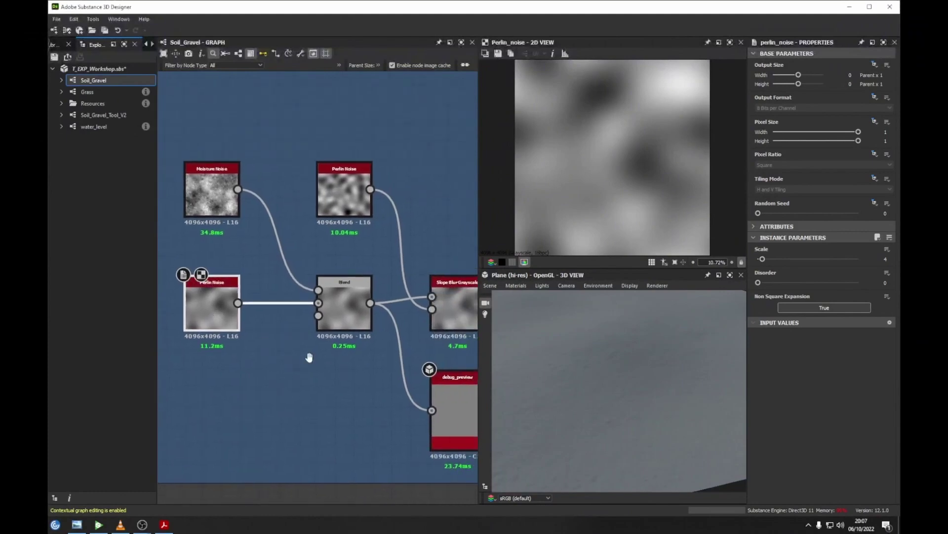
Examine the Blend of Moisture Noise and Perlin Noise with its settings, widening the graph area to see its neighbours.
{"action": "left_click", "coordinate": [345, 314]}
{"action": "middle_click_drag", "start_coordinate": [380, 326], "coordinate": [248, 276]}
{"action": "middle_click_drag", "start_coordinate": [275, 309], "coordinate": [292, 287]}
{"action": "scroll", "coordinate": [407, 297], "scroll_direction": "down", "scroll_amount": 2}
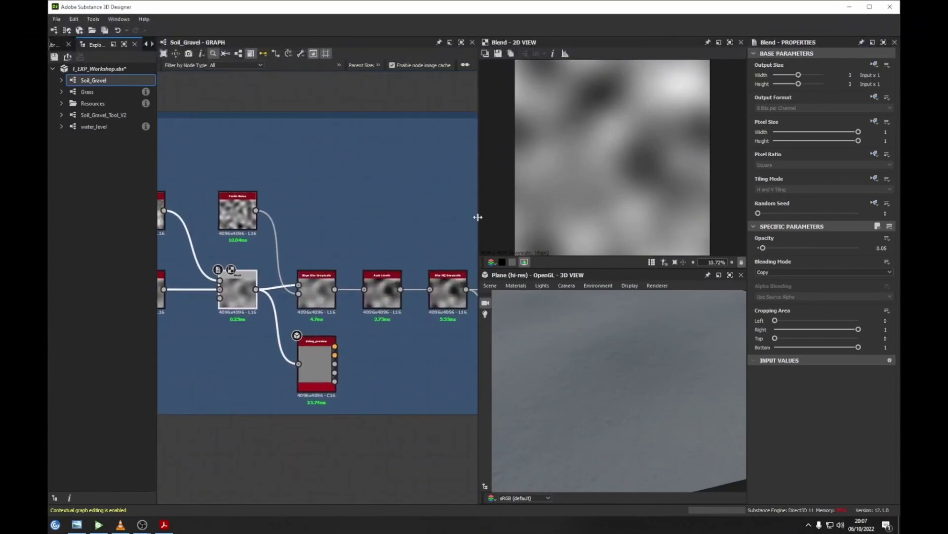
{"action": "left_click_drag", "start_coordinate": [477, 216], "coordinate": [517, 217]}
{"action": "middle_click_drag", "start_coordinate": [464, 230], "coordinate": [510, 220]}
{"action": "middle_click_drag", "start_coordinate": [200, 300], "coordinate": [260, 299]}
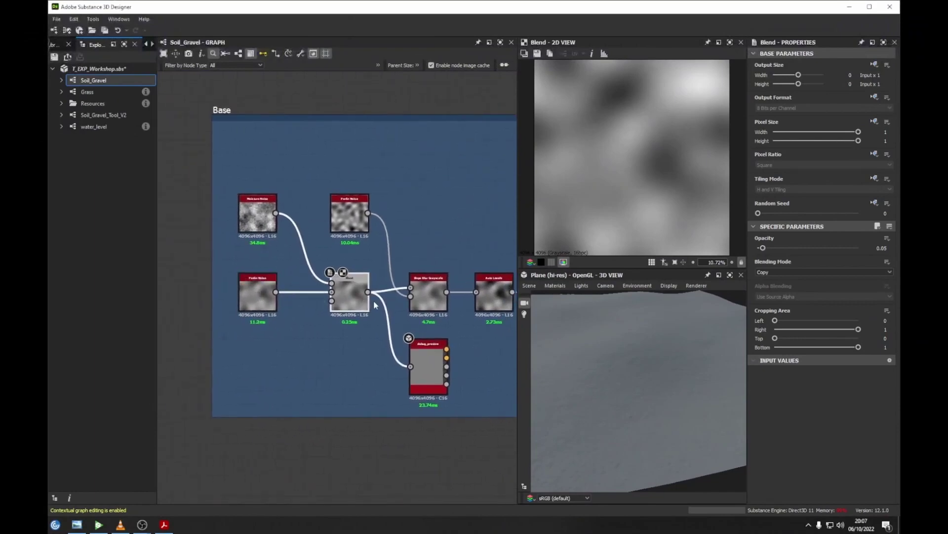
{"action": "middle_click_drag", "start_coordinate": [373, 301], "coordinate": [342, 302]}
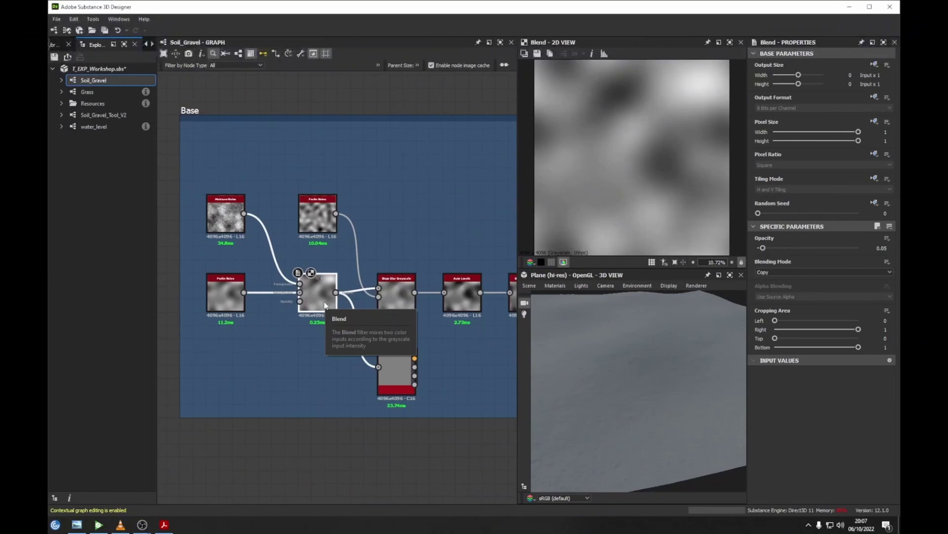
Show the debug_preview outputs in the 3D view again and set its Normal Height Depth to 32 cm.
{"action": "middle_click_drag", "start_coordinate": [332, 300], "coordinate": [243, 290]}
{"action": "left_click", "coordinate": [308, 371]}
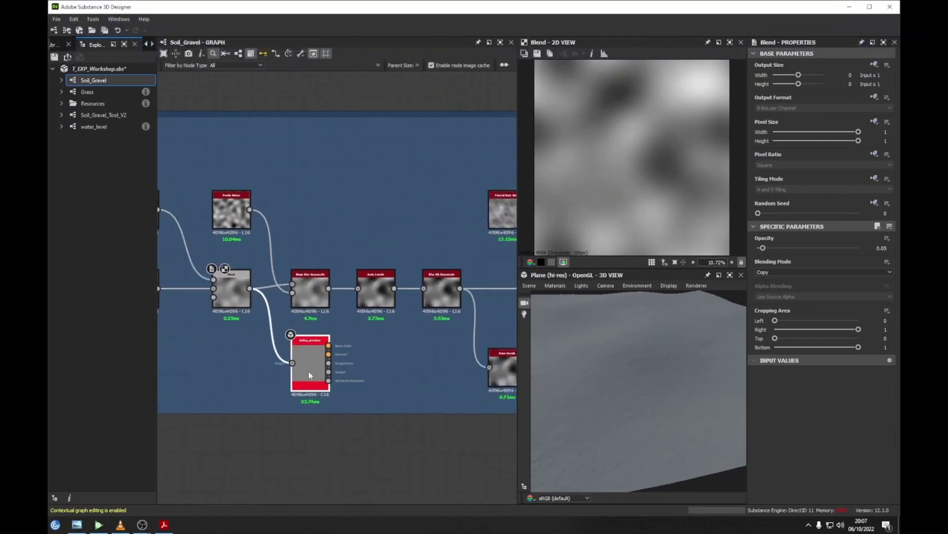
{"action": "right_click", "coordinate": [307, 369]}
{"action": "mouse_move", "coordinate": [340, 192]}
{"action": "left_click", "coordinate": [335, 170]}
{"action": "left_click_drag", "start_coordinate": [579, 398], "coordinate": [604, 347]}
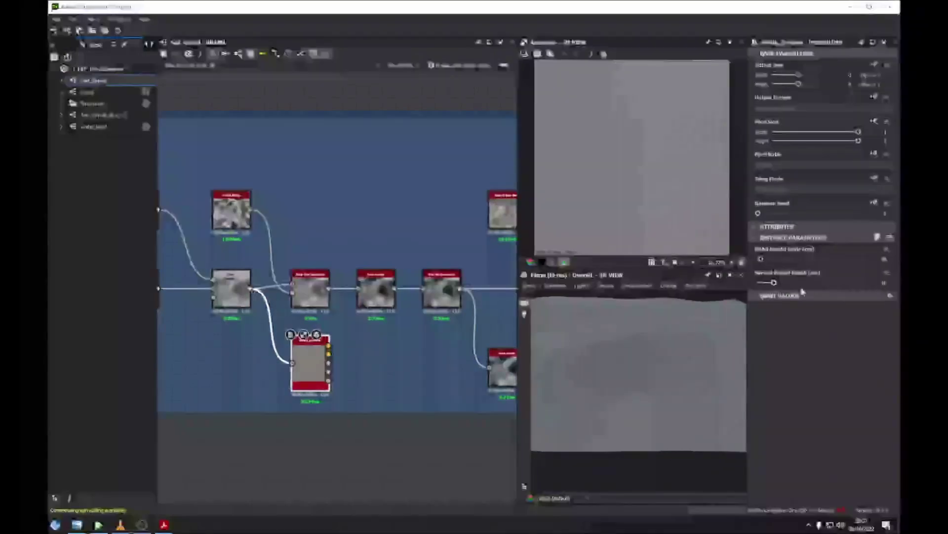
{"action": "left_click", "coordinate": [895, 284]}
{"action": "type", "text": "32"}
{"action": "key", "text": "Return"}
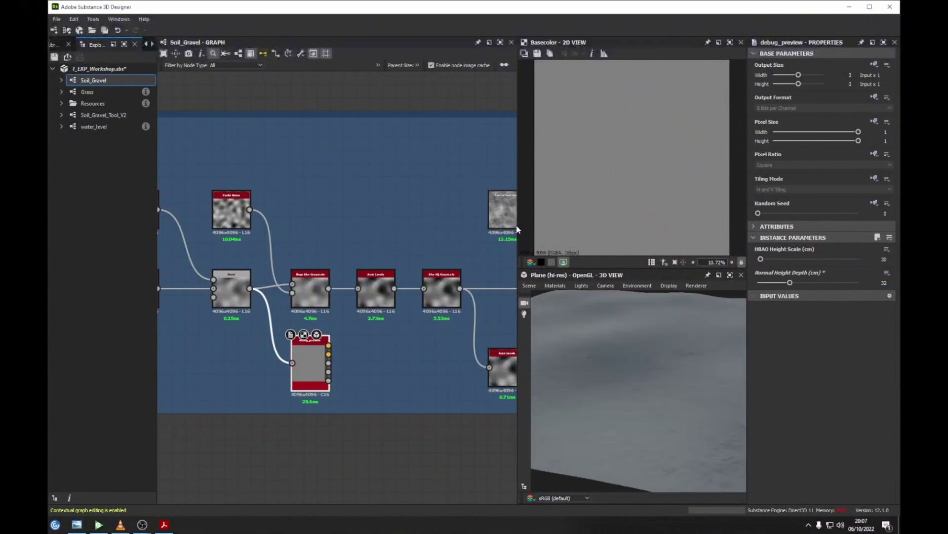
Narrow the graph area, move debug_preview below Auto Levels, and feed it from the Slope Blur Grayscale output.
{"action": "left_click_drag", "start_coordinate": [517, 229], "coordinate": [481, 228]}
{"action": "middle_click_drag", "start_coordinate": [352, 345], "coordinate": [372, 304]}
{"action": "left_click_drag", "start_coordinate": [618, 392], "coordinate": [640, 353]}
{"action": "middle_click_drag", "start_coordinate": [312, 315], "coordinate": [234, 299]}
{"action": "left_click_drag", "start_coordinate": [234, 309], "coordinate": [331, 354]}
{"action": "left_click_drag", "start_coordinate": [252, 228], "coordinate": [325, 350]}
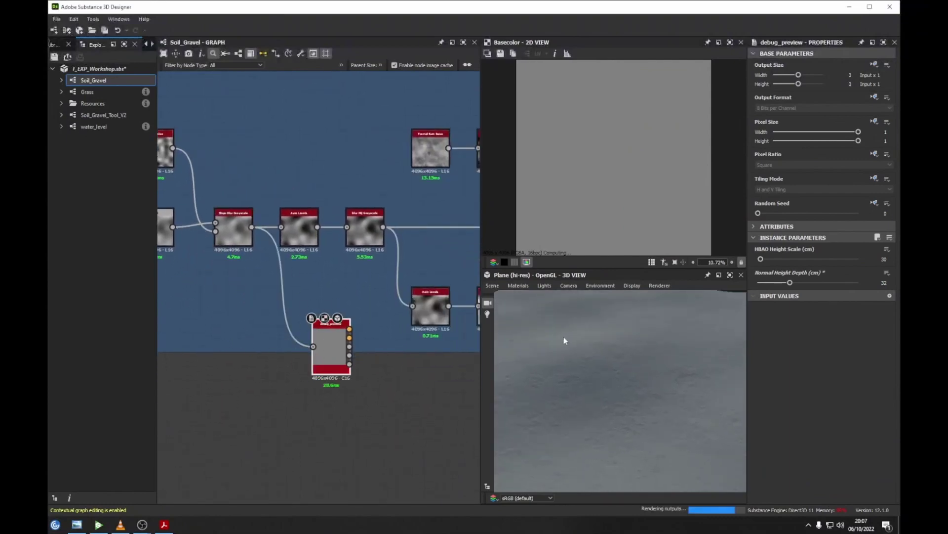
Move the debug_preview node further along the chain, beneath the Base frame past the lower Invert Grayscale.
{"action": "middle_click_drag", "start_coordinate": [378, 325], "coordinate": [328, 308]}
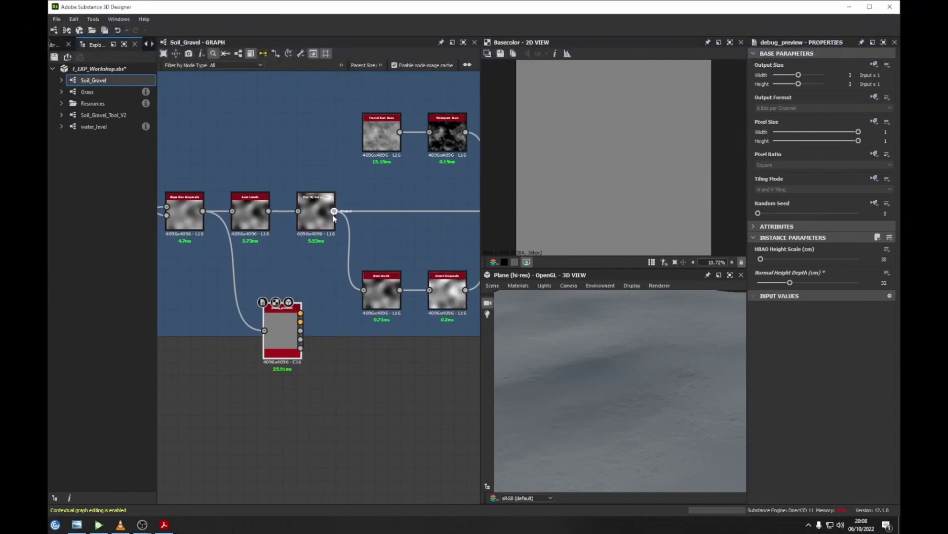
{"action": "middle_click_drag", "start_coordinate": [307, 341], "coordinate": [259, 321]}
{"action": "scroll", "coordinate": [247, 326], "scroll_direction": "down", "scroll_amount": 1}
{"action": "left_click_drag", "start_coordinate": [247, 331], "coordinate": [413, 392]}
{"action": "middle_click_drag", "start_coordinate": [385, 362], "coordinate": [287, 378]}
{"action": "middle_click_drag", "start_coordinate": [319, 237], "coordinate": [298, 277]}
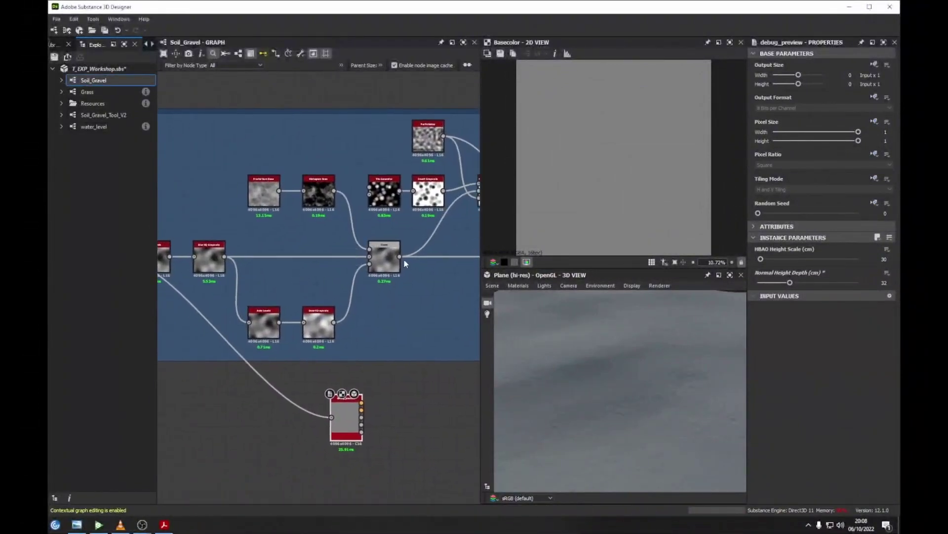
Inspect the settings of the first Auto Levels node and the Blend fed by Histogram Scan and Invert Grayscale.
{"action": "middle_click_drag", "start_coordinate": [255, 251], "coordinate": [261, 297]}
{"action": "scroll", "coordinate": [331, 272], "scroll_direction": "up", "scroll_amount": 4}
{"action": "scroll", "coordinate": [260, 295], "scroll_direction": "down", "scroll_amount": 3}
{"action": "left_click", "coordinate": [296, 299]}
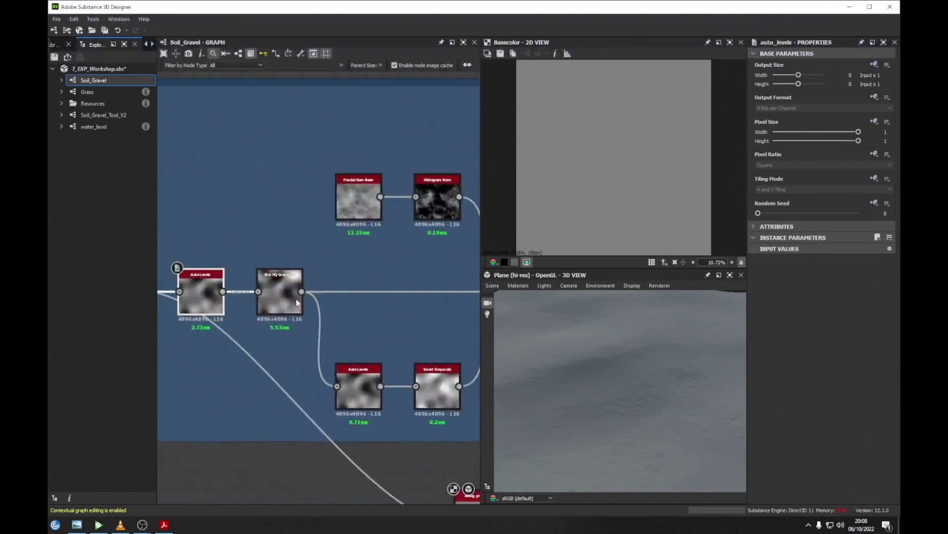
{"action": "middle_click_drag", "start_coordinate": [383, 331], "coordinate": [158, 312]}
{"action": "left_click", "coordinate": [310, 292]}
Place debug_preview inside the Base frame near the Screen-mode Blend, connect that Blend's output to it, and inspect the plane.
{"action": "middle_click_drag", "start_coordinate": [341, 375], "coordinate": [400, 281]}
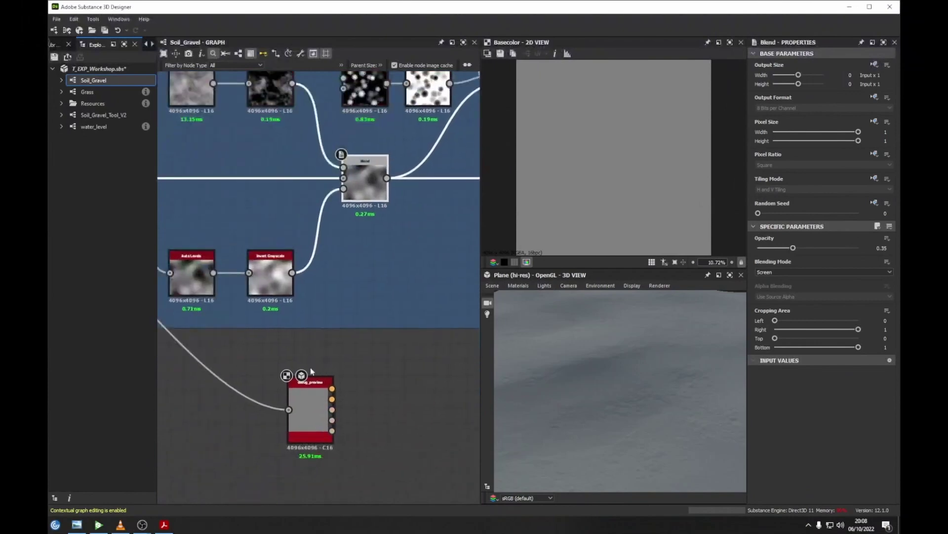
{"action": "left_click_drag", "start_coordinate": [371, 383], "coordinate": [448, 315]}
{"action": "middle_click_drag", "start_coordinate": [455, 307], "coordinate": [406, 377]}
{"action": "left_click_drag", "start_coordinate": [411, 371], "coordinate": [377, 336]}
{"action": "middle_click_drag", "start_coordinate": [296, 249], "coordinate": [360, 254]}
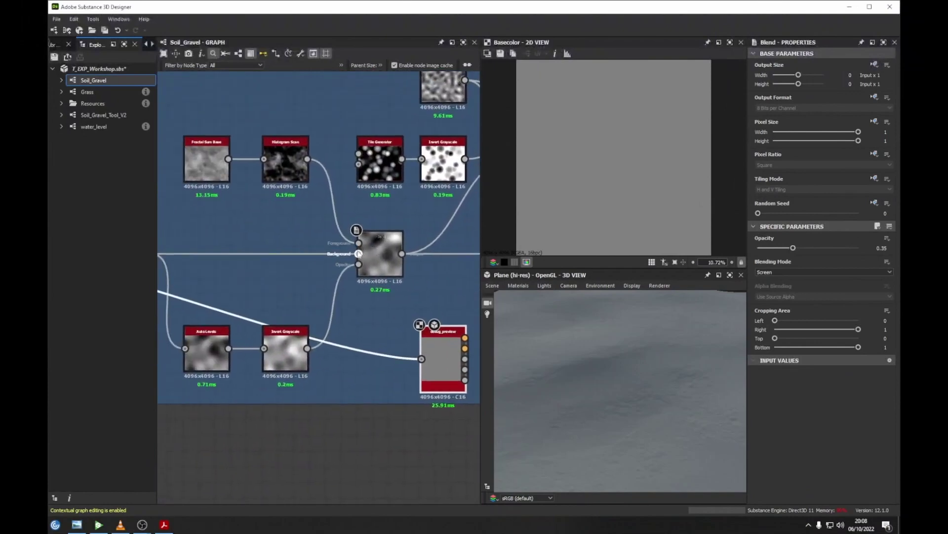
{"action": "double_click", "coordinate": [359, 254]}
{"action": "middle_click_drag", "start_coordinate": [400, 297], "coordinate": [348, 282]}
{"action": "left_click_drag", "start_coordinate": [350, 239], "coordinate": [370, 345]}
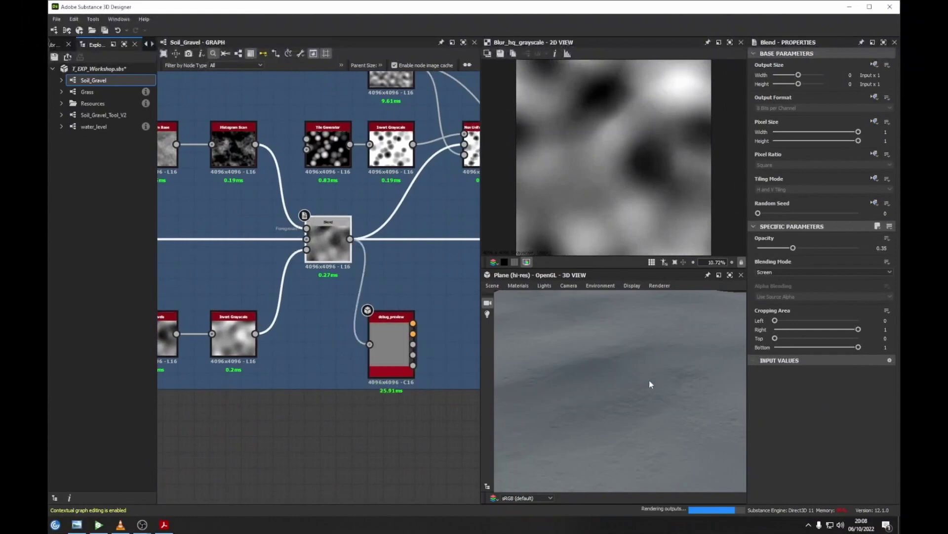
{"action": "left_click_drag", "start_coordinate": [608, 393], "coordinate": [647, 378]}
{"action": "mouse_move", "coordinate": [648, 380]}
{"action": "right_mouse_down", "text": "ctrl+shift"}
{"action": "mouse_move", "coordinate": [609, 381]}
{"action": "mouse_move", "coordinate": [681, 380]}
{"action": "mouse_move", "coordinate": [659, 381]}
{"action": "right_mouse_up", "text": "ctrl+shift"}
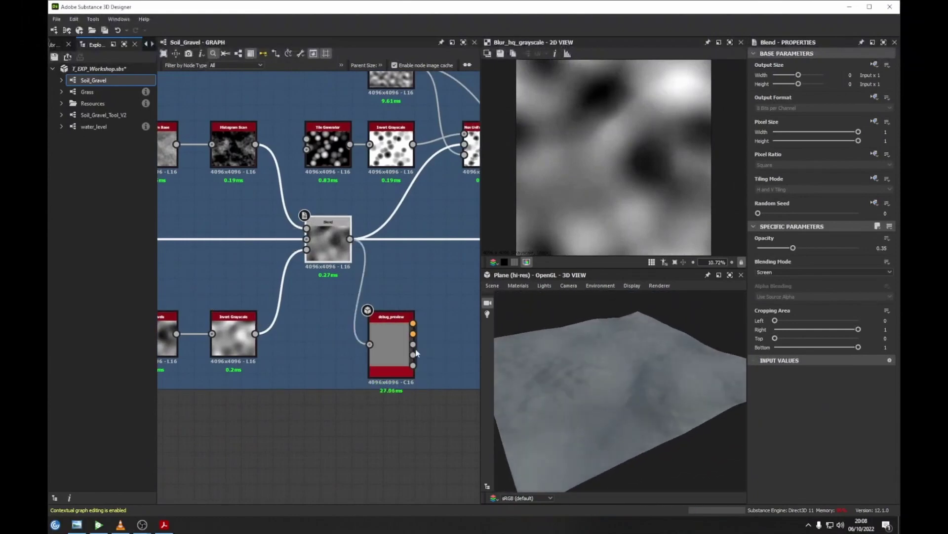
Move debug_preview further along the chain near the next Blend and preview the Screen-mode Blend in the 2D view.
{"action": "middle_click_drag", "start_coordinate": [432, 355], "coordinate": [284, 363]}
{"action": "scroll", "coordinate": [272, 357], "scroll_direction": "down", "scroll_amount": 2}
{"action": "scroll", "coordinate": [267, 357], "scroll_direction": "down", "scroll_amount": 1}
{"action": "left_click_drag", "start_coordinate": [256, 371], "coordinate": [387, 380]}
{"action": "double_click", "coordinate": [207, 279]}
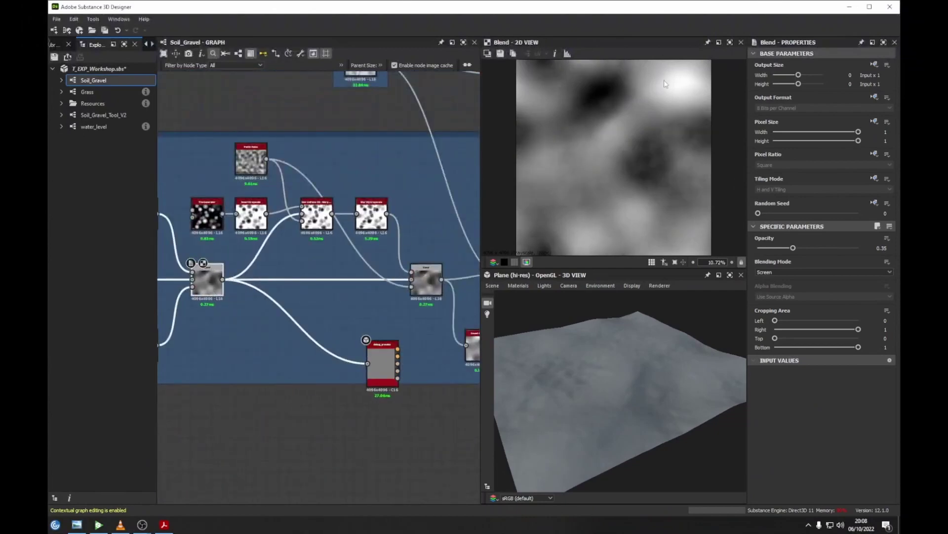
Feed debug_preview from the Blend after Blur HQ Grayscale, inspect the plane, and move debug_preview just below the Base frame.
{"action": "middle_click_drag", "start_coordinate": [437, 326], "coordinate": [417, 256]}
{"action": "left_click_drag", "start_coordinate": [418, 222], "coordinate": [344, 307]}
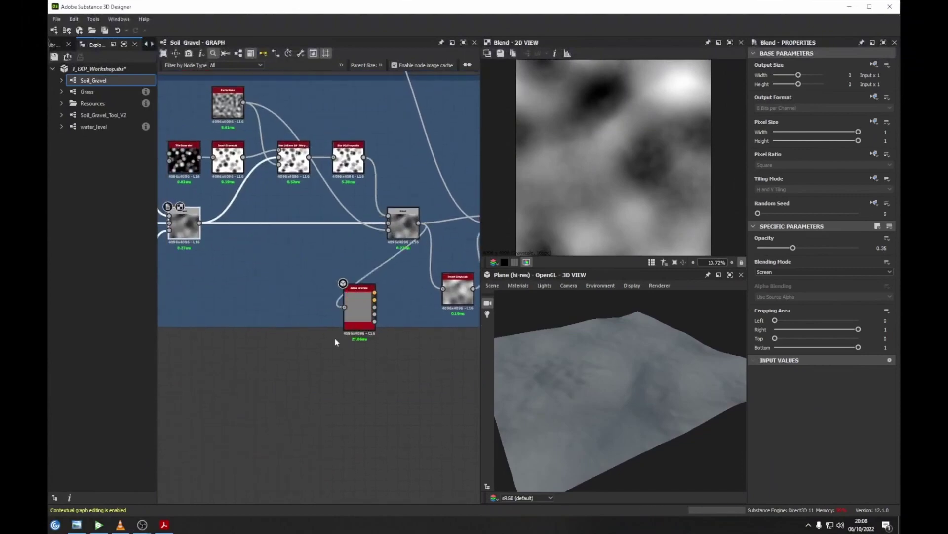
{"action": "middle_click_drag", "start_coordinate": [399, 327], "coordinate": [335, 339]}
{"action": "left_click_drag", "start_coordinate": [666, 374], "coordinate": [628, 376]}
{"action": "left_click_drag", "start_coordinate": [296, 321], "coordinate": [444, 365]}
Inspect the settings of the Multiply-mode Blend and its incoming connections within the Base frame.
{"action": "middle_click_drag", "start_coordinate": [342, 245], "coordinate": [367, 243]}
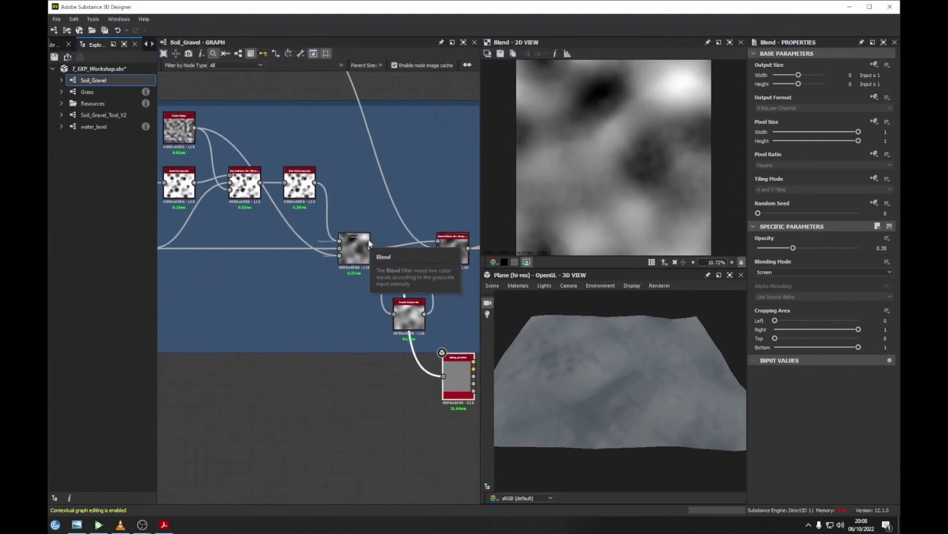
{"action": "middle_click_drag", "start_coordinate": [349, 237], "coordinate": [395, 248]}
{"action": "left_click", "coordinate": [395, 247]}
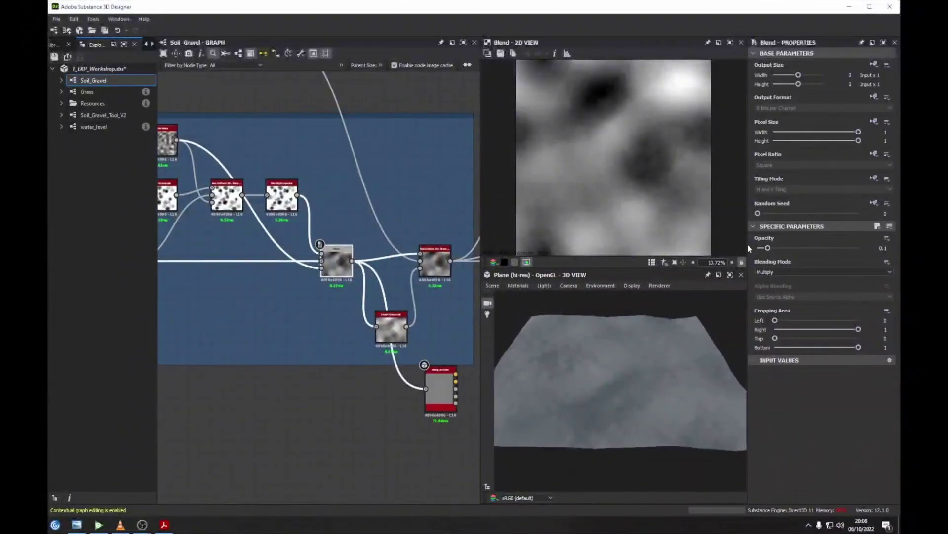
{"action": "middle_click_drag", "start_coordinate": [334, 239], "coordinate": [374, 257]}
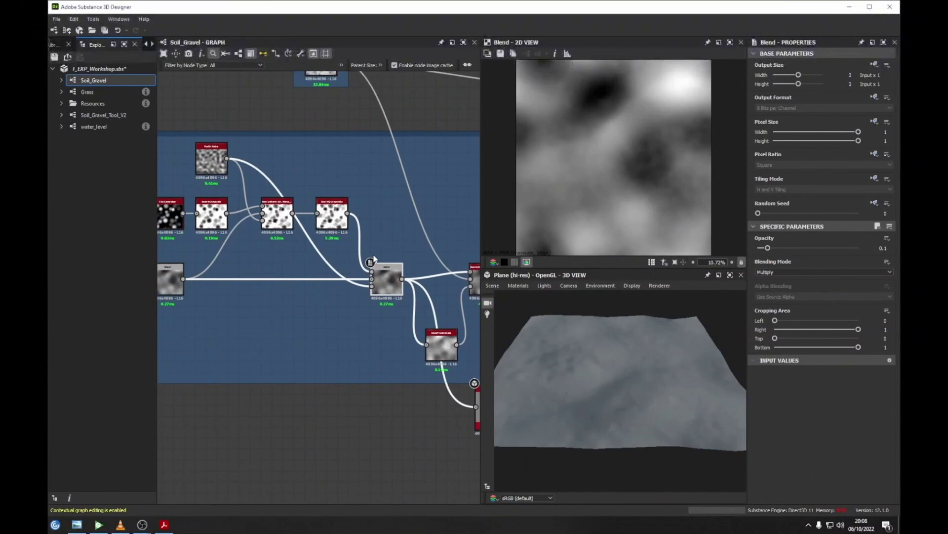
{"action": "middle_click_drag", "start_coordinate": [392, 262], "coordinate": [263, 267]}
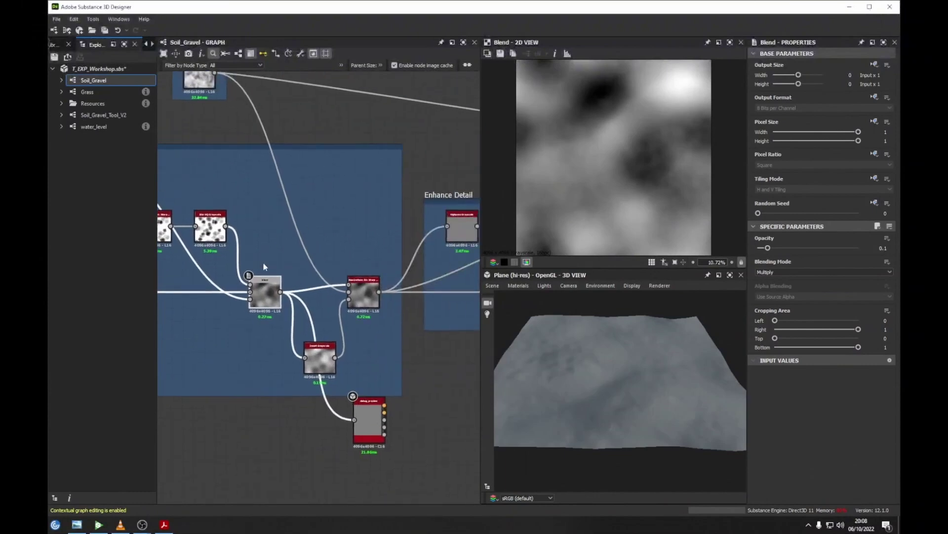
{"action": "middle_click_drag", "start_coordinate": [298, 265], "coordinate": [391, 234]}
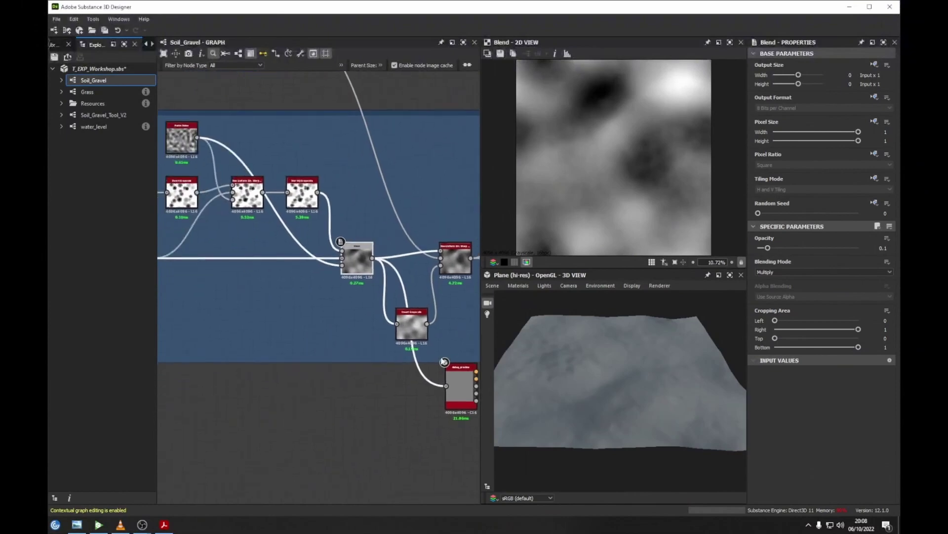
Move debug_preview directly beneath the last Invert Grayscale node of the Base frame.
{"action": "middle_click_drag", "start_coordinate": [469, 389], "coordinate": [422, 378]}
{"action": "left_click_drag", "start_coordinate": [422, 378], "coordinate": [371, 400]}
{"action": "left_click", "coordinate": [370, 395]}
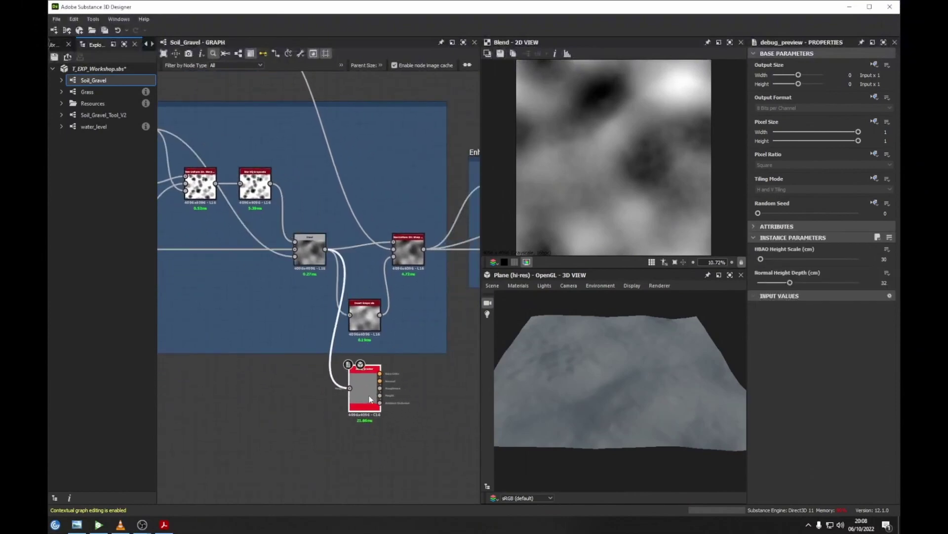
{"action": "middle_click_drag", "start_coordinate": [378, 384], "coordinate": [363, 402]}
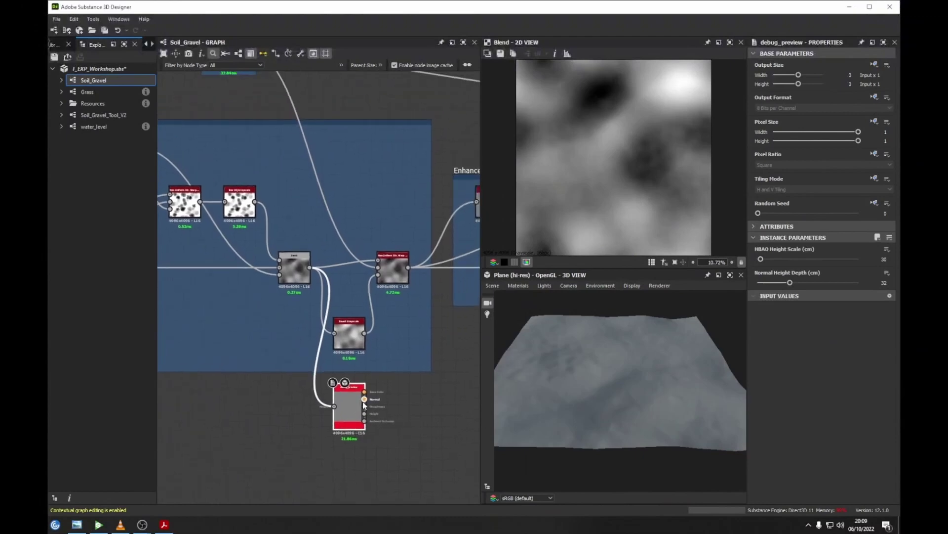
{"action": "middle_click_drag", "start_coordinate": [368, 362], "coordinate": [340, 366]}
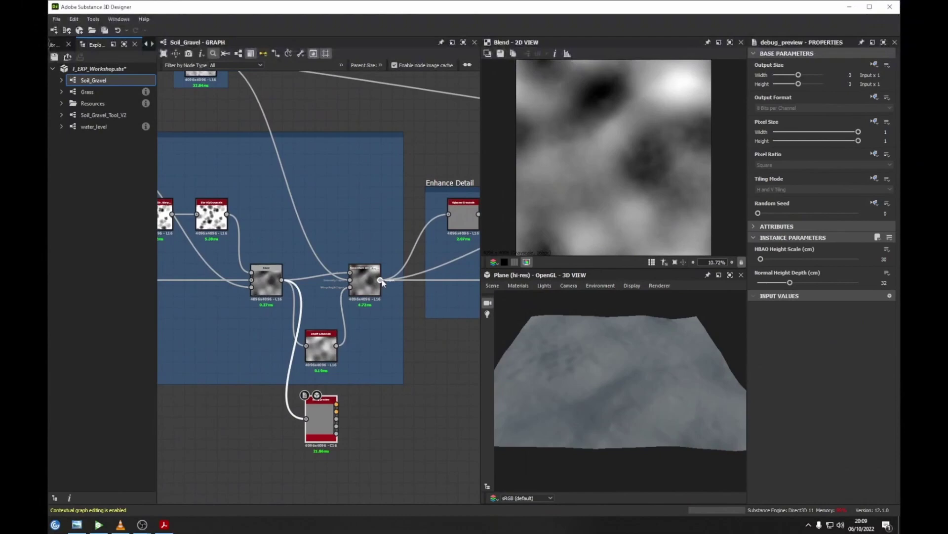
Connect the Base frame's final Non Uniform Dir. Warp output to debug_preview, inspect the plane, and move debug_preview outside the frame.
{"action": "middle_click_drag", "start_coordinate": [373, 291], "coordinate": [367, 301]}
{"action": "left_click_drag", "start_coordinate": [374, 291], "coordinate": [300, 430]}
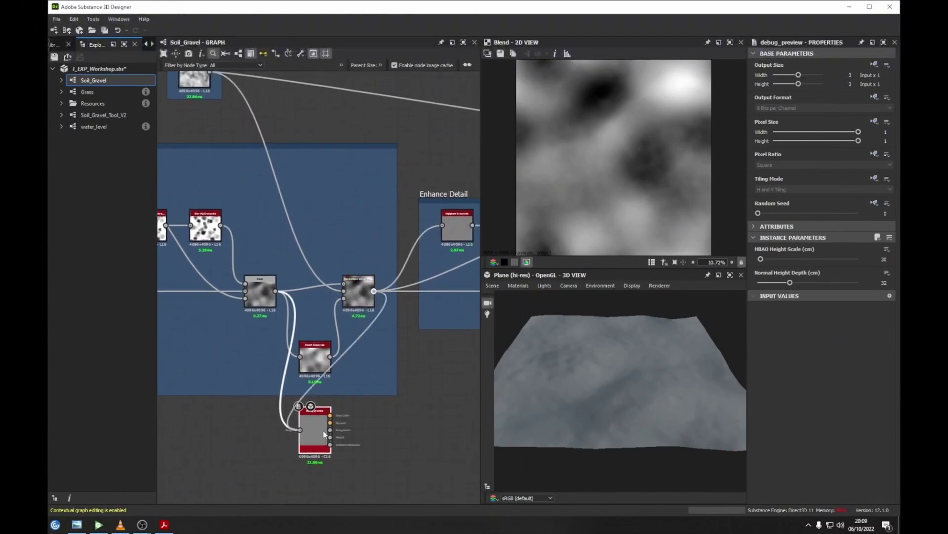
{"action": "mouse_move", "coordinate": [602, 352]}
{"action": "left_mouse_down"}
{"action": "mouse_move", "coordinate": [582, 362]}
{"action": "mouse_move", "coordinate": [592, 360]}
{"action": "left_mouse_up"}
{"action": "left_click_drag", "start_coordinate": [310, 434], "coordinate": [451, 392]}
{"action": "middle_click_drag", "start_coordinate": [387, 386], "coordinate": [378, 385]}
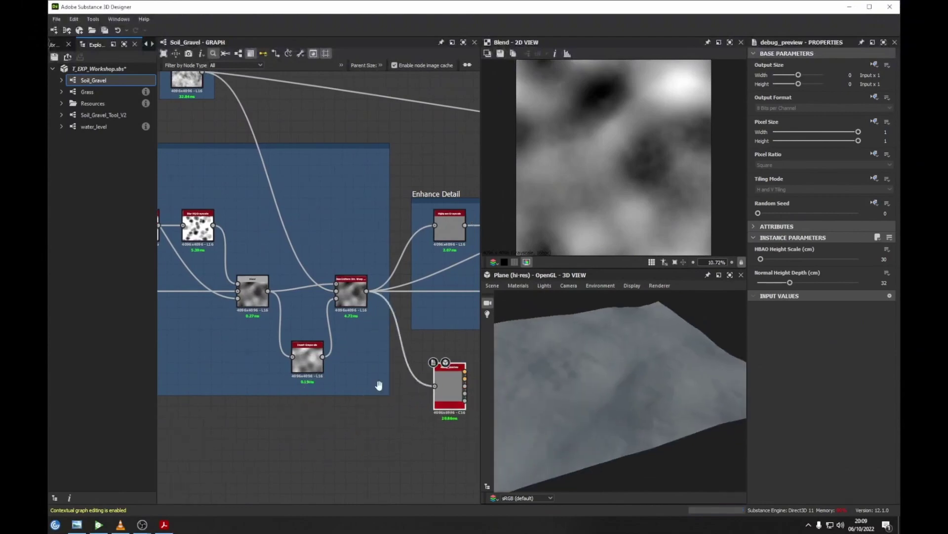
{"action": "middle_click_drag", "start_coordinate": [393, 331], "coordinate": [381, 332]}
Examine the Clouds 2 node and trace its connection into the Base frame's final Non Uniform Dir. Warp.
{"action": "middle_click_drag", "start_coordinate": [230, 200], "coordinate": [320, 305]}
{"action": "scroll", "coordinate": [262, 182], "scroll_direction": "up", "scroll_amount": 3}
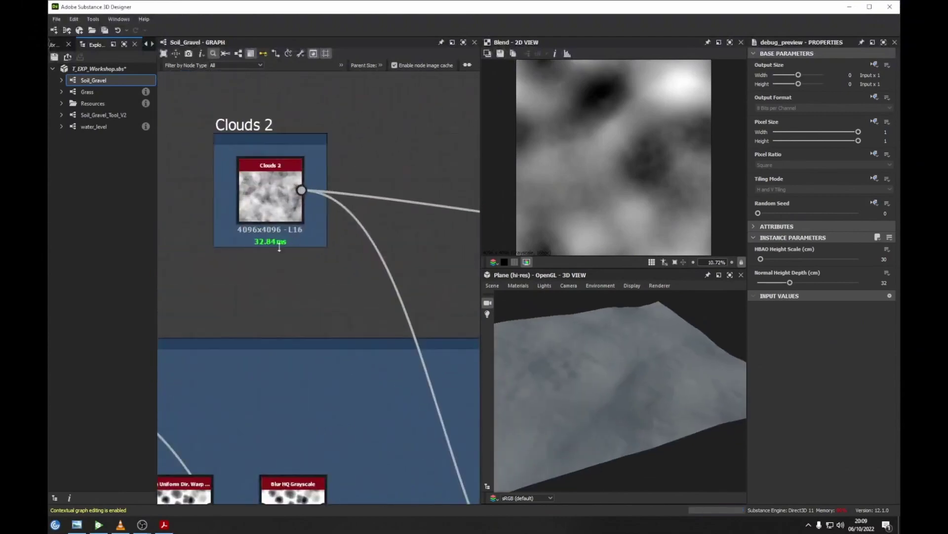
{"action": "scroll", "coordinate": [238, 185], "scroll_direction": "down", "scroll_amount": 1}
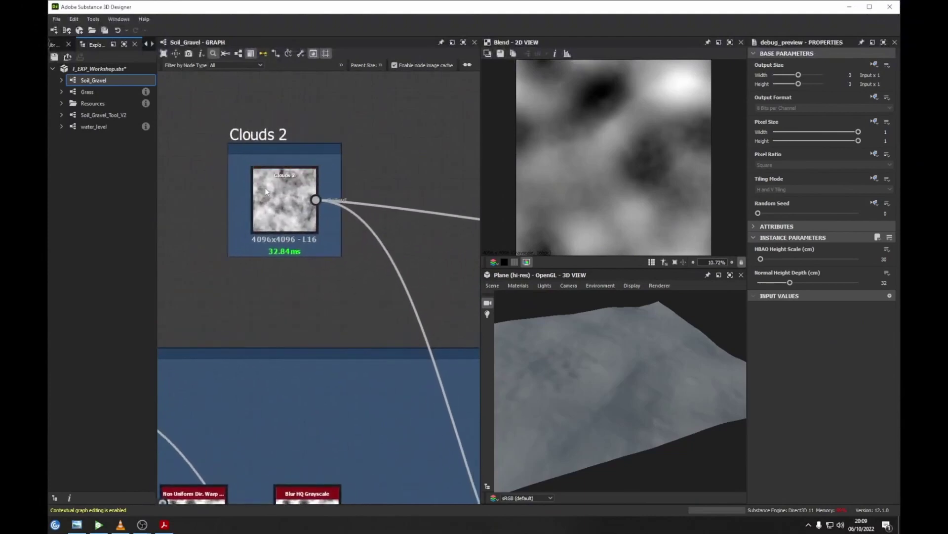
{"action": "scroll", "coordinate": [267, 197], "scroll_direction": "down", "scroll_amount": 3}
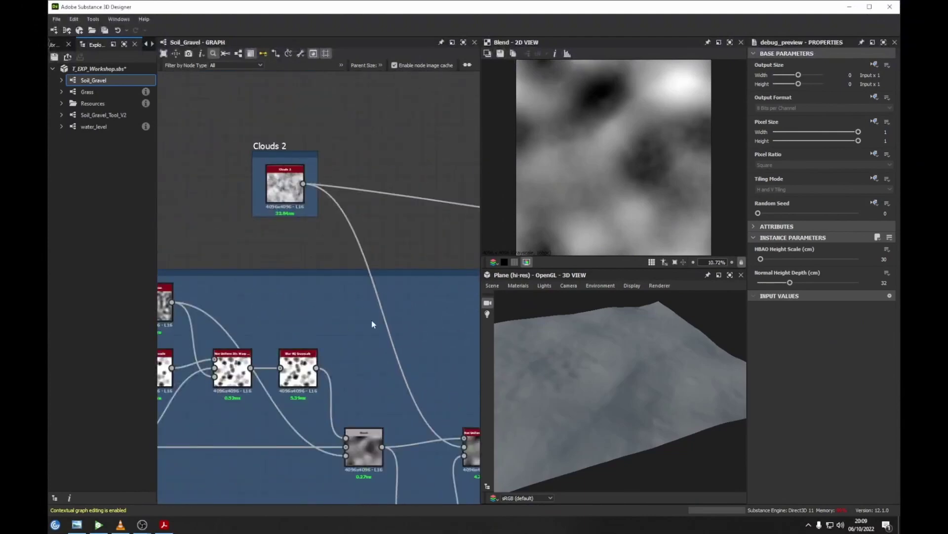
{"action": "middle_click_drag", "start_coordinate": [371, 320], "coordinate": [238, 196]}
{"action": "middle_click_drag", "start_coordinate": [467, 369], "coordinate": [280, 317]}
{"action": "middle_click_drag", "start_coordinate": [294, 253], "coordinate": [228, 215]}
{"action": "scroll", "coordinate": [381, 288], "scroll_direction": "down", "scroll_amount": 3}
{"action": "middle_click_drag", "start_coordinate": [177, 264], "coordinate": [333, 290]}
{"action": "scroll", "coordinate": [321, 281], "scroll_direction": "up", "scroll_amount": 2}
{"action": "left_click_drag", "start_coordinate": [573, 368], "coordinate": [579, 372]}
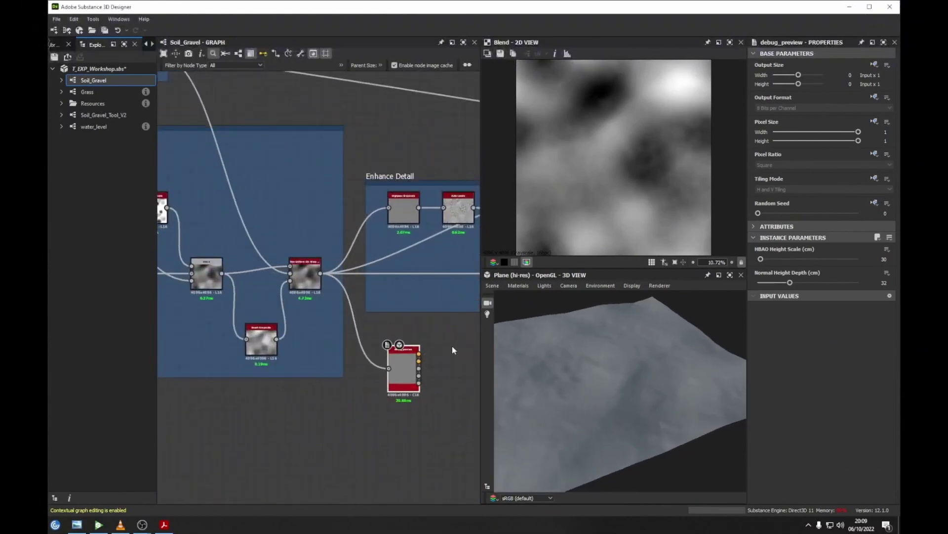
Move debug_preview further along the chain, beneath the Enhance Detail frame.
{"action": "middle_click_drag", "start_coordinate": [453, 350], "coordinate": [377, 342]}
{"action": "left_click_drag", "start_coordinate": [327, 360], "coordinate": [438, 360]}
{"action": "middle_click_drag", "start_coordinate": [431, 362], "coordinate": [288, 354]}
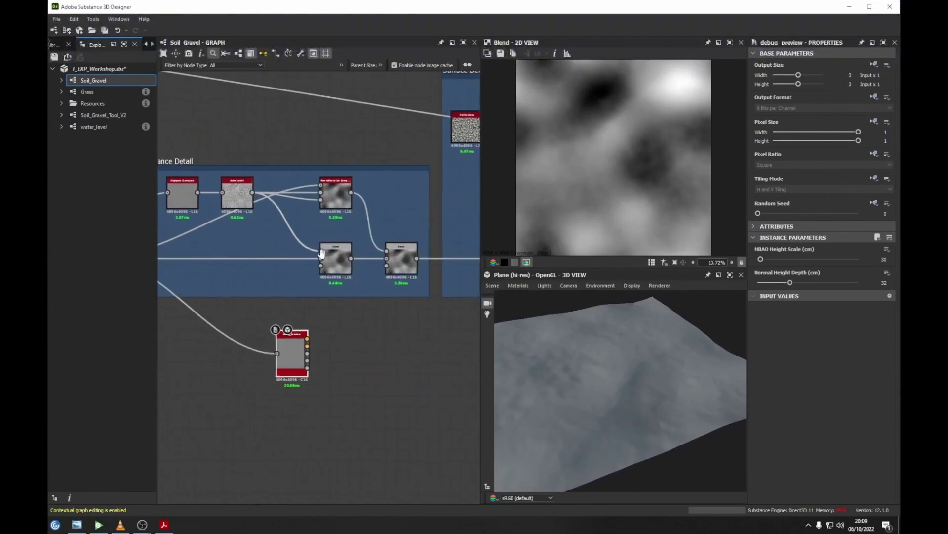
Preview the Enhance Detail Auto Levels node, followed by the Base frame's final Non Uniform Dir. Warp, in the 2D view.
{"action": "scroll", "coordinate": [321, 253], "scroll_direction": "up", "scroll_amount": 2}
{"action": "left_click", "coordinate": [321, 210]}
{"action": "scroll", "coordinate": [626, 91], "scroll_direction": "up", "scroll_amount": 6}
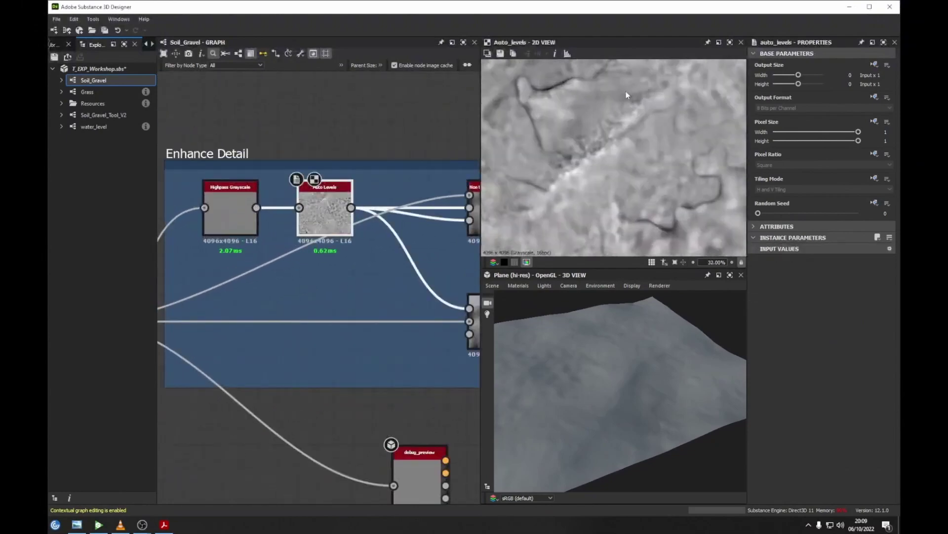
{"action": "middle_click_drag", "start_coordinate": [263, 187], "coordinate": [432, 176]}
{"action": "double_click", "coordinate": [232, 320]}
{"action": "scroll", "coordinate": [608, 128], "scroll_direction": "down", "scroll_amount": 7}
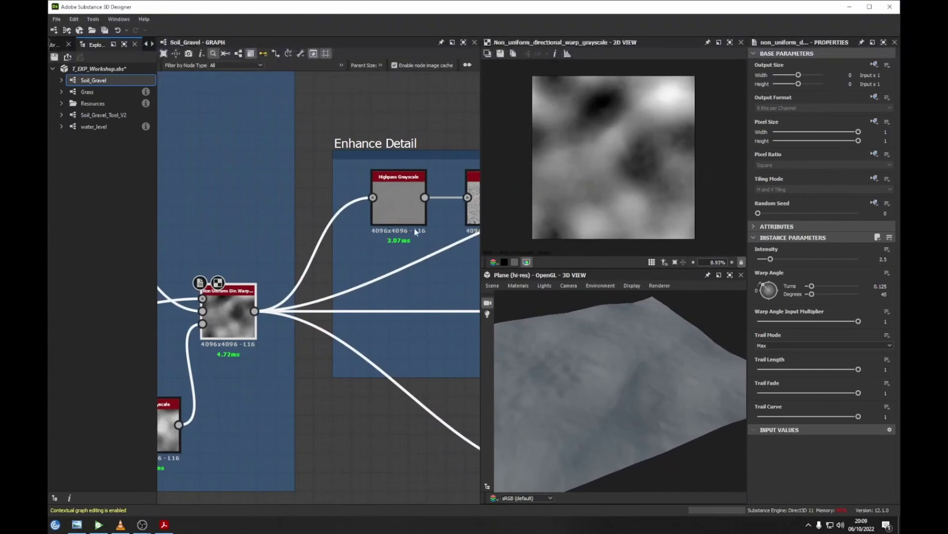
Compare the Highpass Grayscale output with the Auto Levels output up close in the 2D view.
{"action": "middle_click_drag", "start_coordinate": [397, 212], "coordinate": [339, 232]}
{"action": "double_click", "coordinate": [340, 232]}
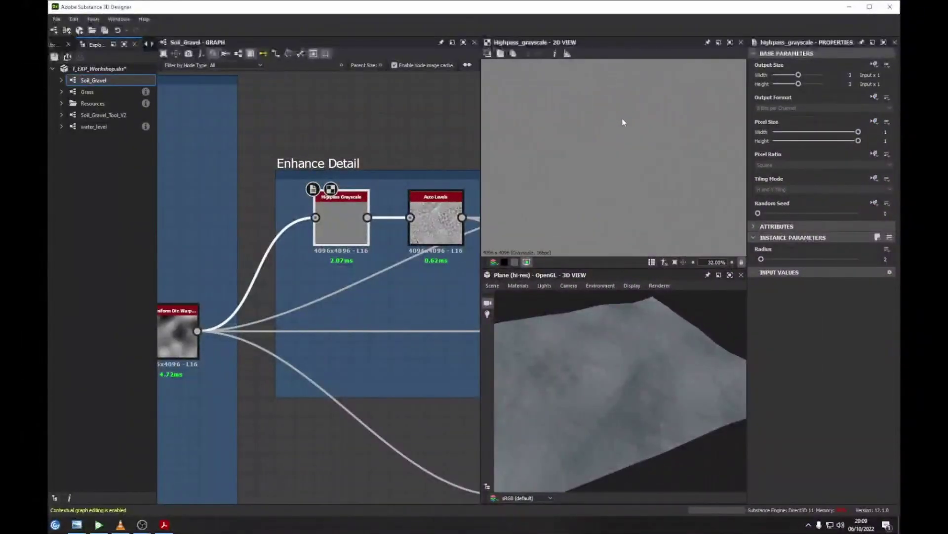
{"action": "scroll", "coordinate": [628, 202], "scroll_direction": "down", "scroll_amount": 5}
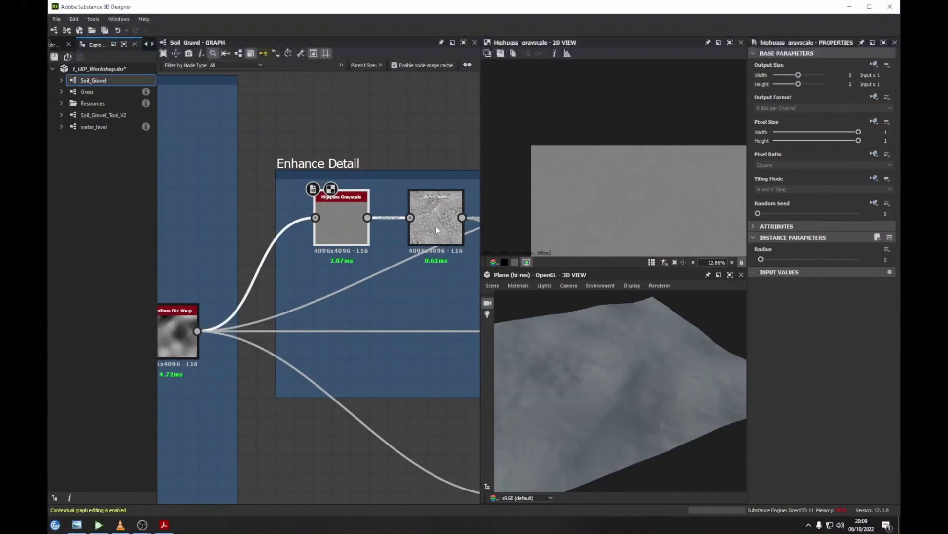
{"action": "middle_click_drag", "start_coordinate": [436, 226], "coordinate": [364, 218]}
{"action": "double_click", "coordinate": [364, 218]}
{"action": "scroll", "coordinate": [650, 177], "scroll_direction": "up", "scroll_amount": 5}
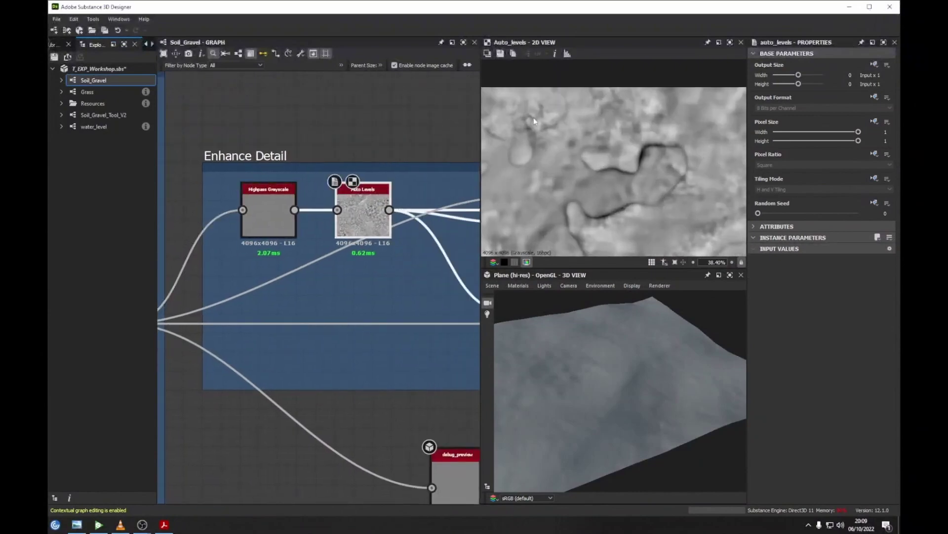
{"action": "scroll", "coordinate": [656, 173], "scroll_direction": "down", "scroll_amount": 3}
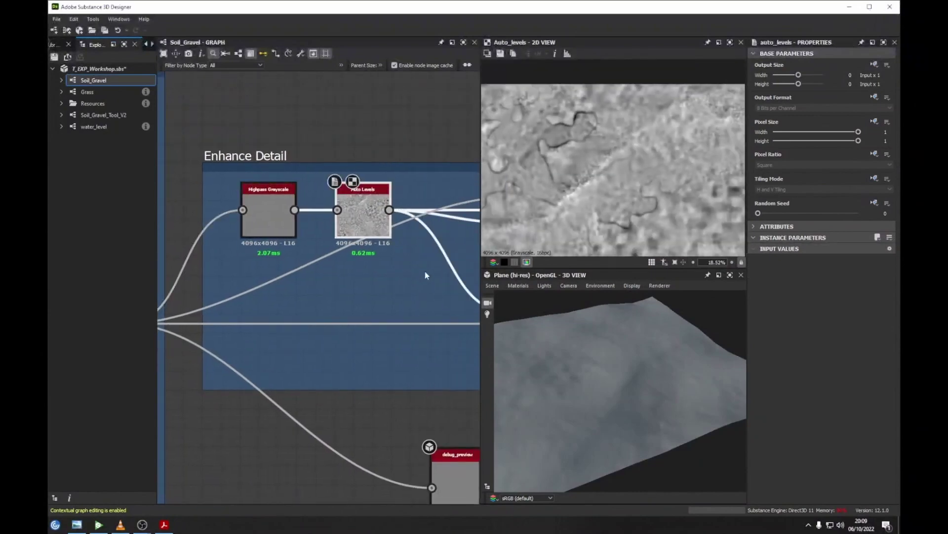
{"action": "scroll", "coordinate": [425, 274], "scroll_direction": "down", "scroll_amount": 1}
Move debug_preview beneath the last Blend of the Enhance Detail frame and connect that Blend's output to it.
{"action": "middle_click_drag", "start_coordinate": [424, 275], "coordinate": [284, 198]}
{"action": "left_click_drag", "start_coordinate": [303, 387], "coordinate": [396, 363]}
{"action": "mouse_move", "coordinate": [634, 360]}
{"action": "left_mouse_down"}
{"action": "mouse_move", "coordinate": [671, 369]}
{"action": "mouse_move", "coordinate": [688, 361]}
{"action": "mouse_move", "coordinate": [570, 342]}
{"action": "mouse_move", "coordinate": [647, 366]}
{"action": "left_mouse_up"}
{"action": "middle_click_drag", "start_coordinate": [444, 297], "coordinate": [354, 297]}
{"action": "left_click_drag", "start_coordinate": [399, 240], "coordinate": [340, 355]}
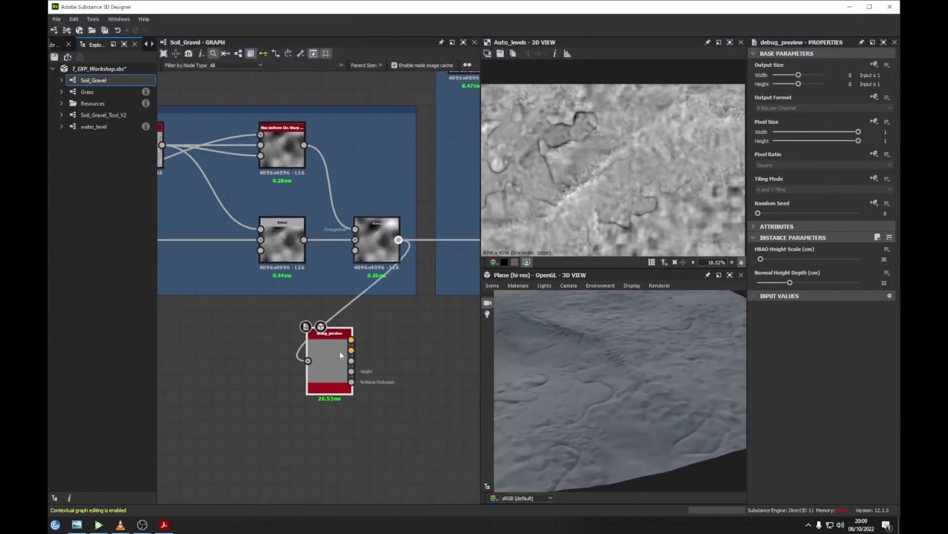
Inspect the settings and 2D output of the Non Uniform Dir. Warp Grayscale node in the Enhance Detail frame.
{"action": "scroll", "coordinate": [305, 276], "scroll_direction": "down", "scroll_amount": 2}
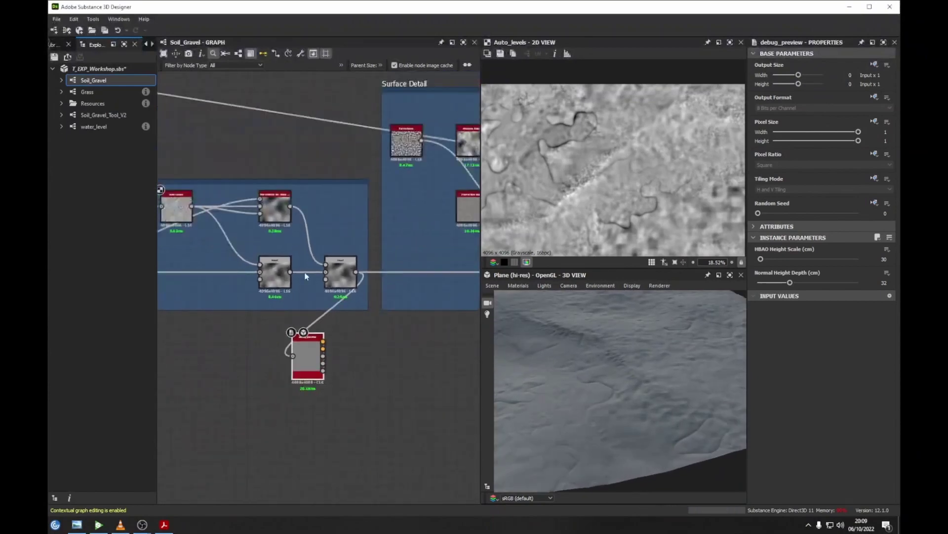
{"action": "middle_click_drag", "start_coordinate": [273, 197], "coordinate": [361, 206]}
{"action": "double_click", "coordinate": [361, 226]}
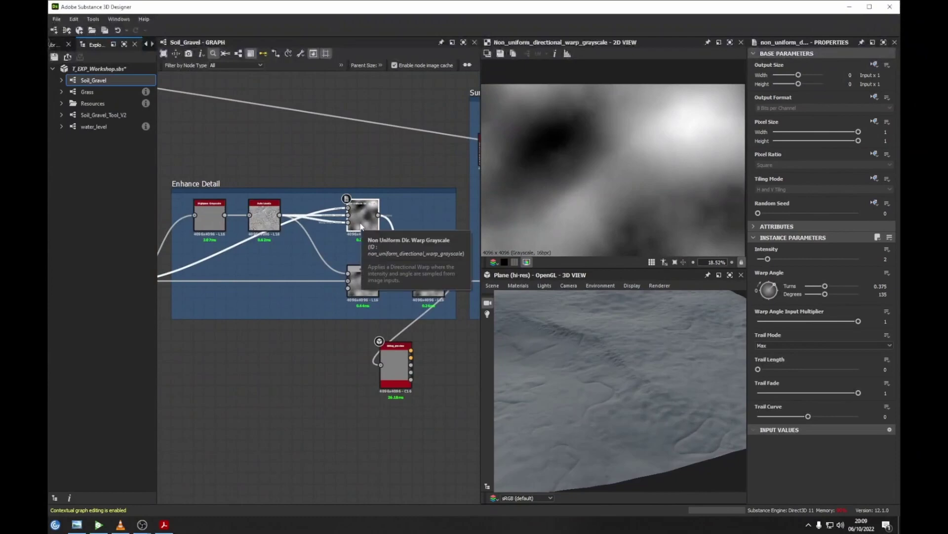
{"action": "middle_click_drag", "start_coordinate": [340, 252], "coordinate": [269, 275]}
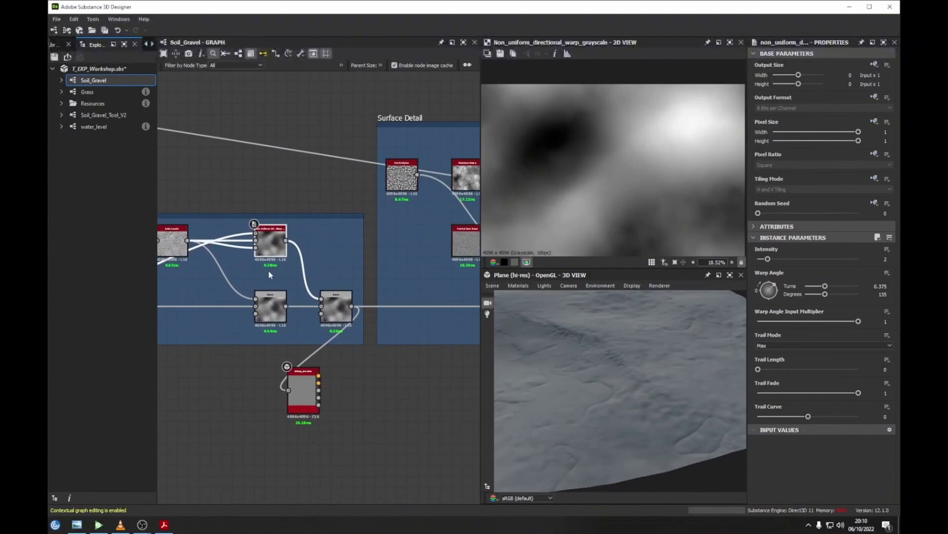
Move debug_preview past the Enhance Detail frame, beneath the Surface Detail frame.
{"action": "middle_click_drag", "start_coordinate": [269, 275], "coordinate": [215, 247]}
{"action": "left_click_drag", "start_coordinate": [244, 369], "coordinate": [420, 394]}
{"action": "middle_click_drag", "start_coordinate": [420, 394], "coordinate": [373, 383]}
Review the connections through the Enhance Detail and Surface Detail frames and examine the enhanced plane in the 3D view.
{"action": "middle_click_drag", "start_coordinate": [364, 316], "coordinate": [258, 285]}
{"action": "middle_click_drag", "start_coordinate": [360, 355], "coordinate": [327, 336]}
{"action": "middle_click_drag", "start_coordinate": [236, 242], "coordinate": [340, 311]}
{"action": "middle_click_drag", "start_coordinate": [323, 260], "coordinate": [577, 242]}
{"action": "middle_click_drag", "start_coordinate": [334, 223], "coordinate": [221, 204]}
{"action": "middle_click_drag", "start_coordinate": [604, 341], "coordinate": [644, 368]}
{"action": "middle_click_drag", "start_coordinate": [424, 328], "coordinate": [391, 329]}
{"action": "middle_click_drag", "start_coordinate": [650, 381], "coordinate": [638, 373]}
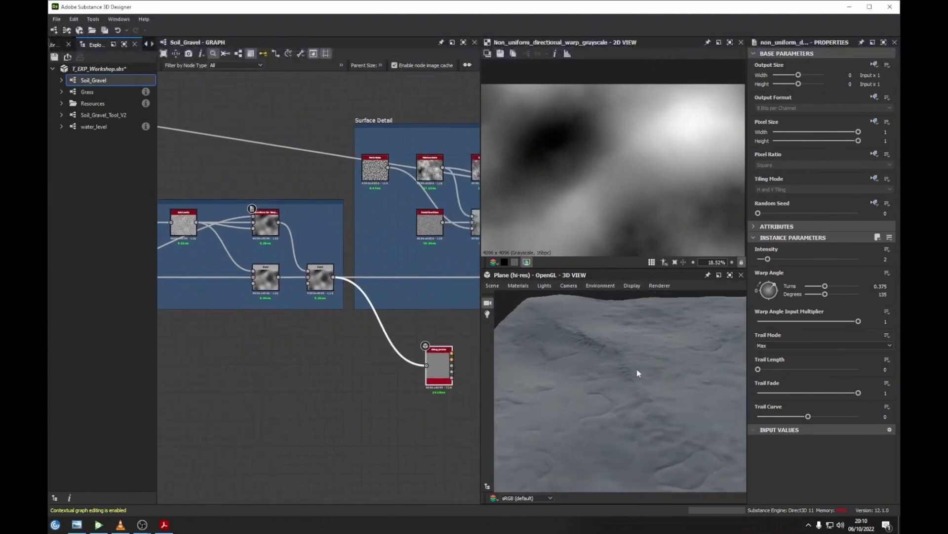
Connect the lower Blend in the Surface Detail frame to debug_preview and inspect the plane's surface up close.
{"action": "middle_click_drag", "start_coordinate": [448, 334], "coordinate": [237, 318]}
{"action": "left_click_drag", "start_coordinate": [360, 263], "coordinate": [336, 364]}
{"action": "left_click_drag", "start_coordinate": [567, 375], "coordinate": [665, 383]}
{"action": "middle_click_drag", "start_coordinate": [210, 223], "coordinate": [403, 270]}
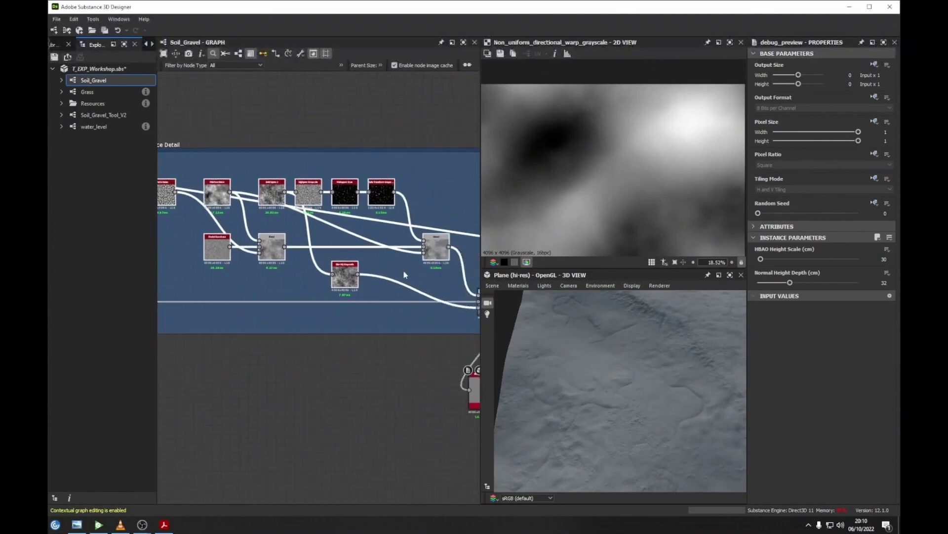
{"action": "left_click_drag", "start_coordinate": [650, 377], "coordinate": [621, 382]}
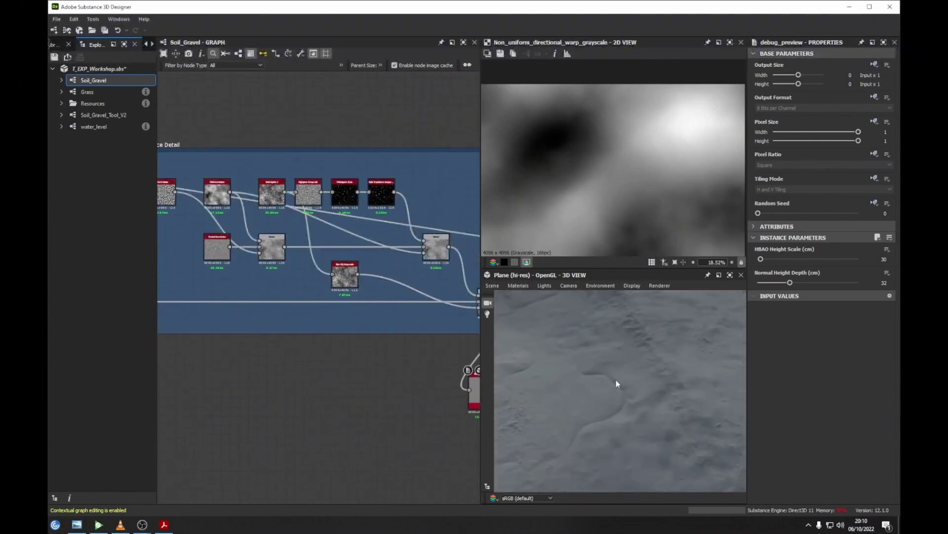
Move debug_preview further along the chain beneath the later nodes of the Surface Detail frame.
{"action": "middle_click_drag", "start_coordinate": [404, 332], "coordinate": [254, 366]}
{"action": "left_click_drag", "start_coordinate": [254, 366], "coordinate": [382, 343]}
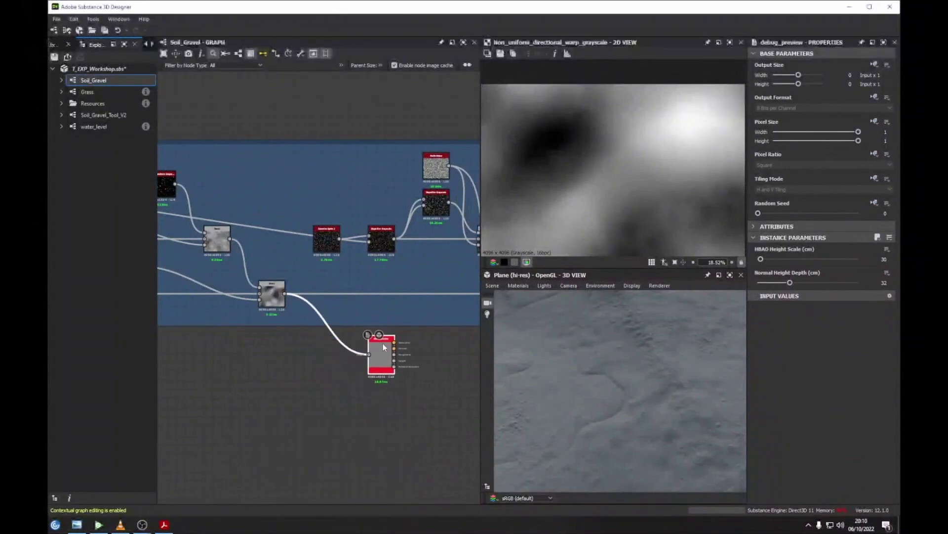
{"action": "middle_click_drag", "start_coordinate": [383, 343], "coordinate": [266, 370]}
{"action": "left_click_drag", "start_coordinate": [266, 370], "coordinate": [446, 377]}
Examine the opening noise nodes of the Surface Detail frame, including Moisture Noise, BnW Spots 2 and Fractal Sum Base.
{"action": "middle_click_drag", "start_coordinate": [245, 290], "coordinate": [348, 298]}
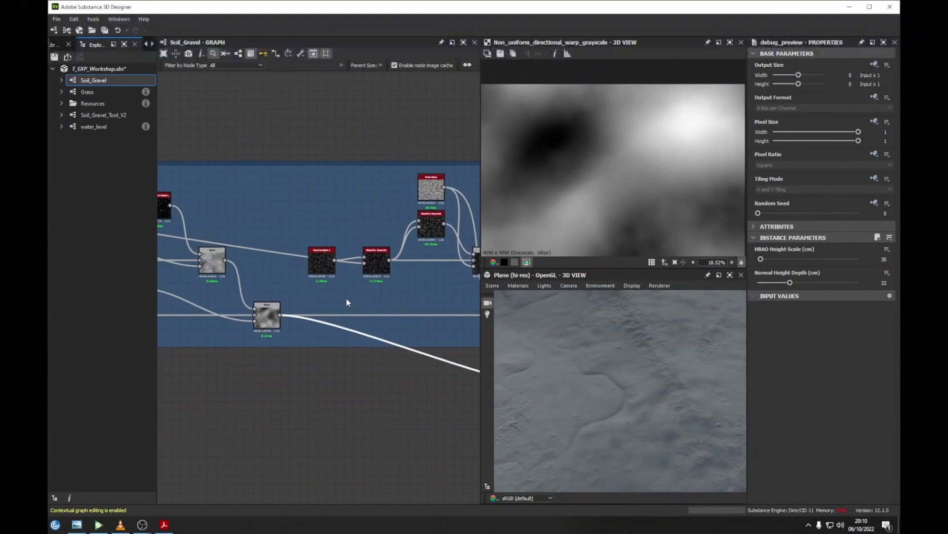
{"action": "middle_click_drag", "start_coordinate": [222, 235], "coordinate": [462, 263]}
{"action": "middle_click_drag", "start_coordinate": [193, 247], "coordinate": [287, 251]}
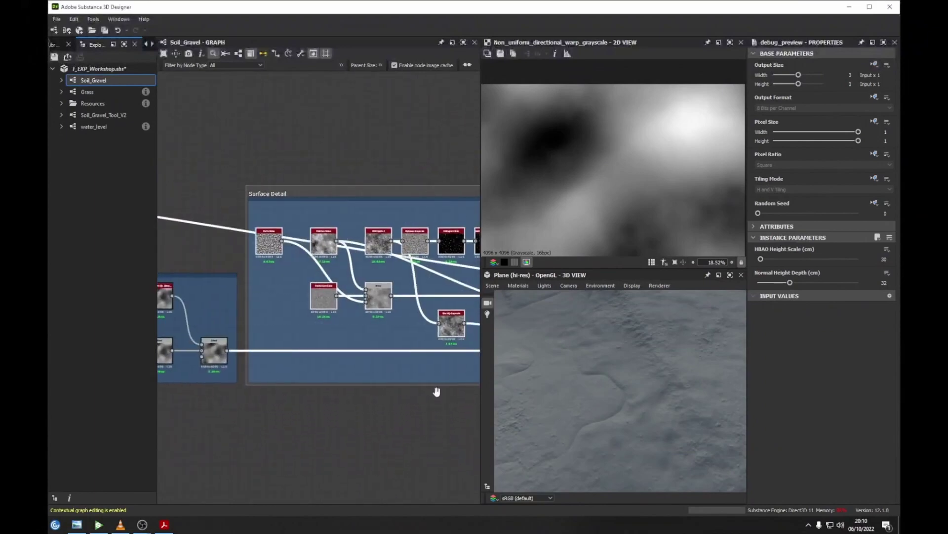
{"action": "scroll", "coordinate": [396, 395], "scroll_direction": "down", "scroll_amount": 2}
{"action": "middle_click_drag", "start_coordinate": [354, 394], "coordinate": [314, 395]}
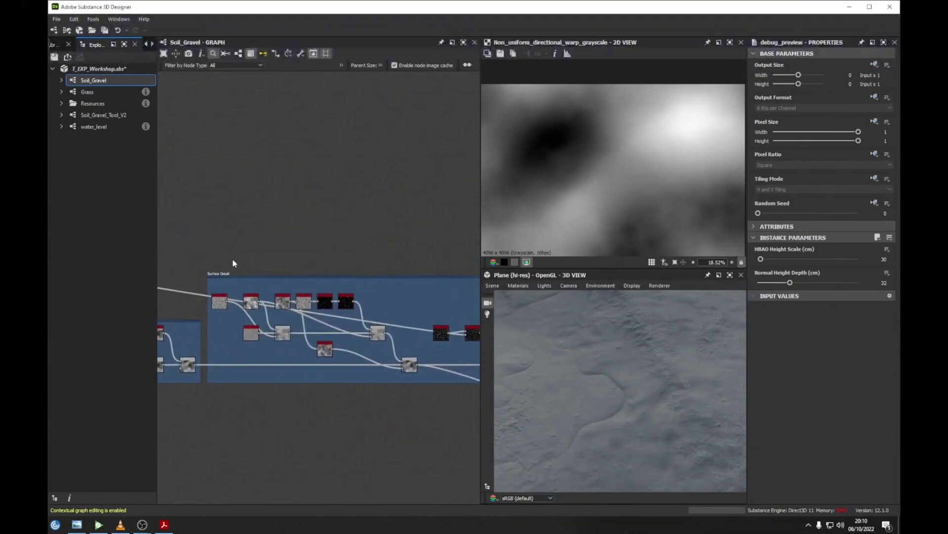
{"action": "scroll", "coordinate": [236, 263], "scroll_direction": "up", "scroll_amount": 3}
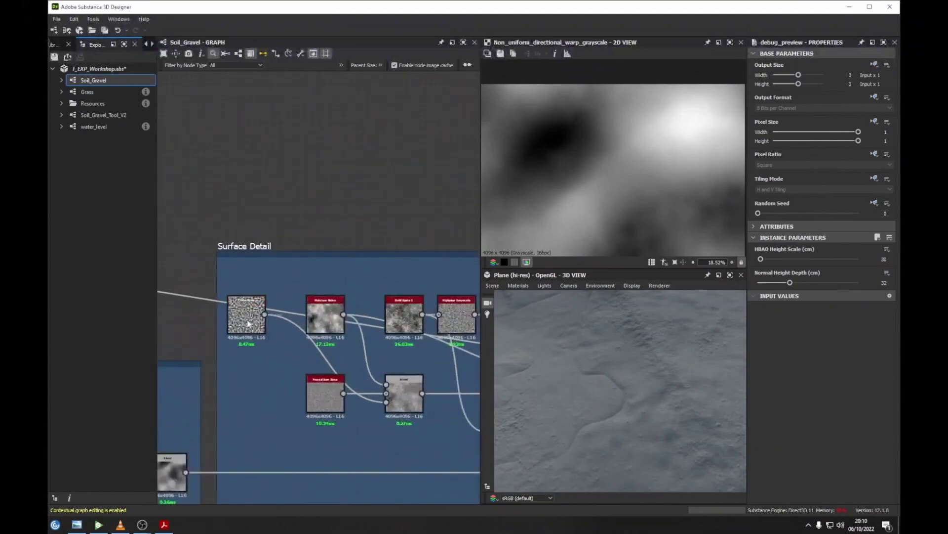
{"action": "scroll", "coordinate": [248, 323], "scroll_direction": "up", "scroll_amount": 4}
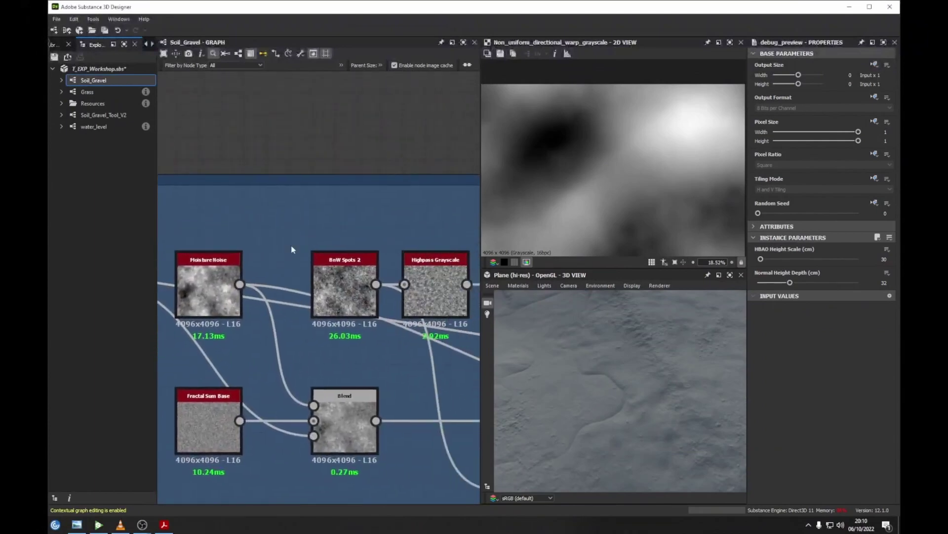
Examine the node chain across the Surface Detail frame, from Moisture Noise and BnW Spots 2 through the slope blurs to the blends.
{"action": "middle_click_drag", "start_coordinate": [289, 247], "coordinate": [259, 227]}
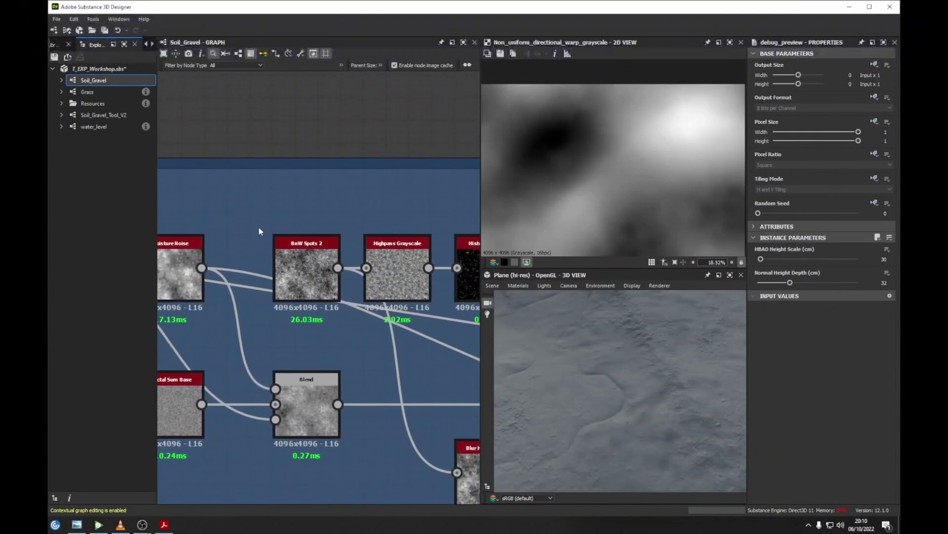
{"action": "scroll", "coordinate": [277, 247], "scroll_direction": "down", "scroll_amount": 4}
{"action": "middle_click_drag", "start_coordinate": [296, 264], "coordinate": [290, 264]}
{"action": "middle_click_drag", "start_coordinate": [376, 263], "coordinate": [271, 227]}
{"action": "middle_click_drag", "start_coordinate": [338, 241], "coordinate": [317, 237]}
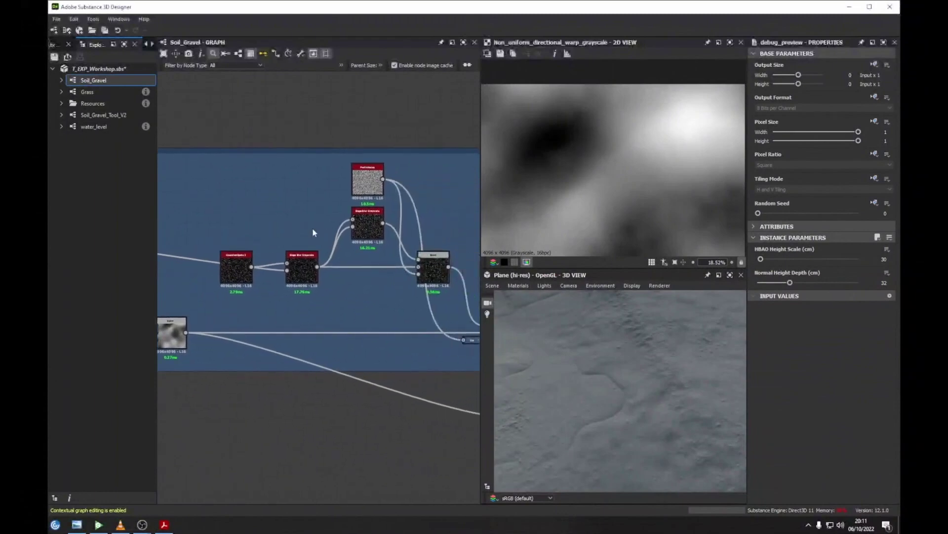
{"action": "middle_click_drag", "start_coordinate": [246, 236], "coordinate": [391, 231]}
{"action": "middle_click_drag", "start_coordinate": [345, 272], "coordinate": [465, 261]}
{"action": "scroll", "coordinate": [293, 255], "scroll_direction": "down", "scroll_amount": 2}
{"action": "middle_click_drag", "start_coordinate": [293, 245], "coordinate": [392, 243]}
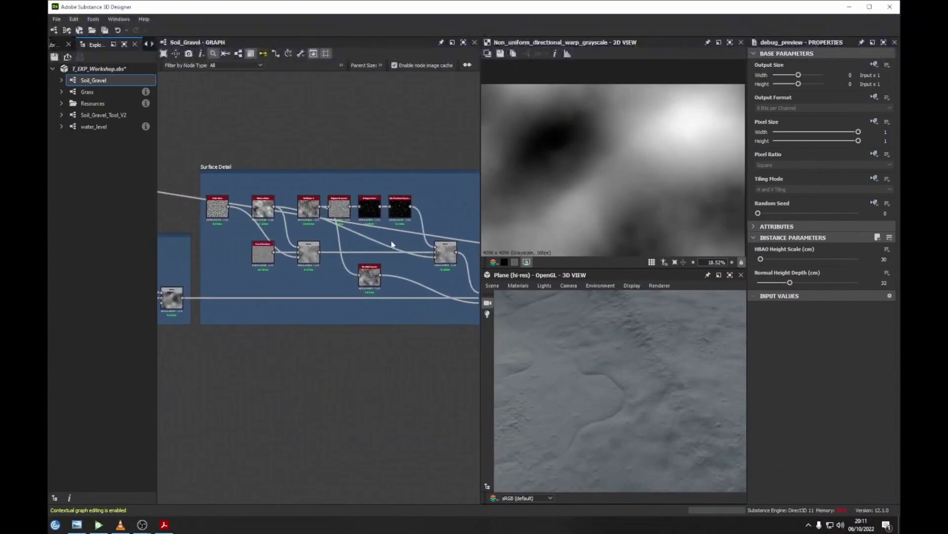
Connect the final Blend of the Surface Detail frame to debug_preview and inspect the plane from another angle in the 3D view.
{"action": "middle_click_drag", "start_coordinate": [410, 279], "coordinate": [197, 273]}
{"action": "middle_click_drag", "start_coordinate": [436, 299], "coordinate": [310, 296]}
{"action": "middle_click_drag", "start_coordinate": [272, 268], "coordinate": [209, 245]}
{"action": "scroll", "coordinate": [417, 289], "scroll_direction": "up", "scroll_amount": 2}
{"action": "left_click_drag", "start_coordinate": [402, 292], "coordinate": [395, 375]}
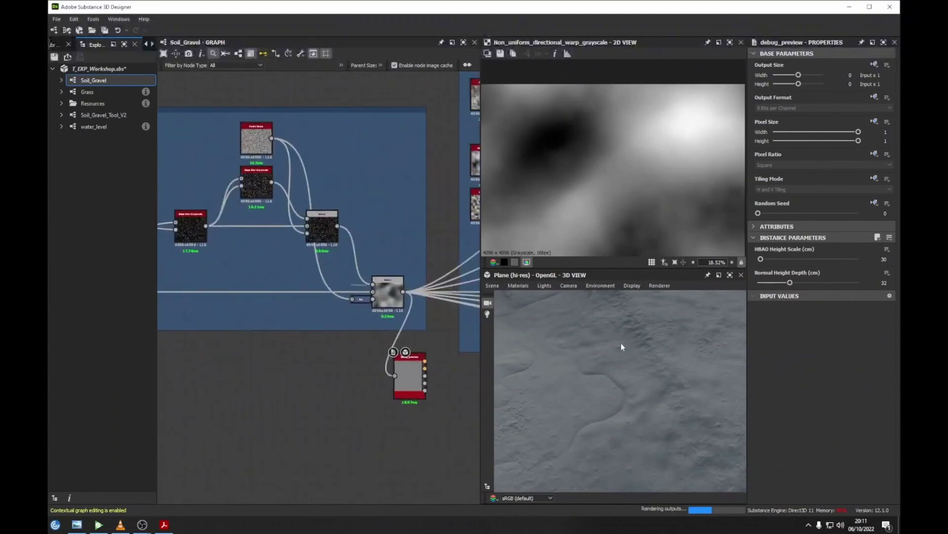
{"action": "left_click_drag", "start_coordinate": [589, 378], "coordinate": [546, 322]}
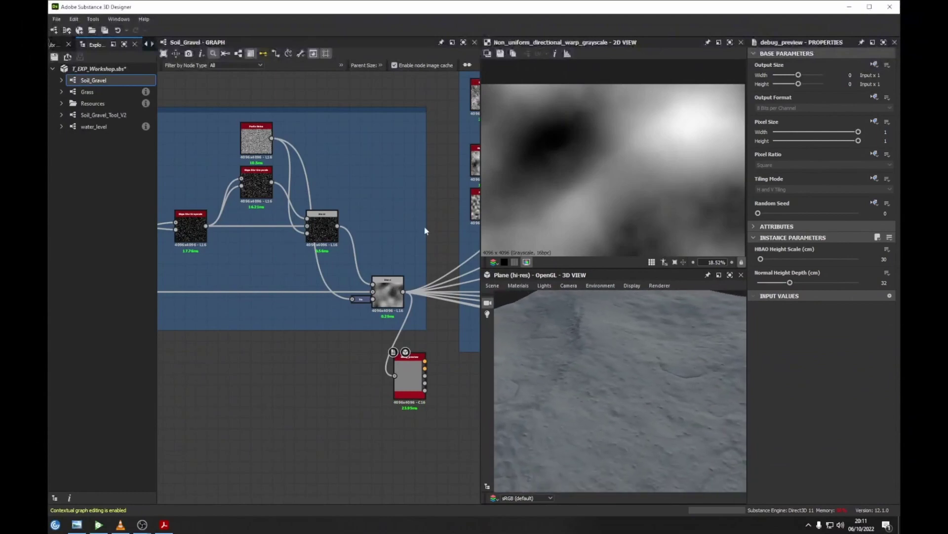
{"action": "middle_click_drag", "start_coordinate": [459, 246], "coordinate": [440, 248]}
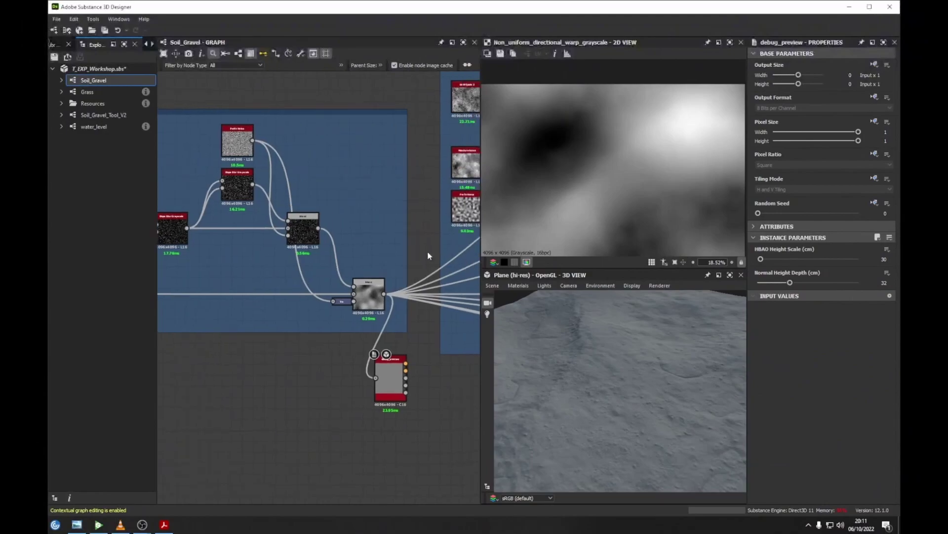
Switch to the gravel reference photo in Windows Photo Viewer and examine the stones scattered over the soil up close.
{"action": "left_click", "coordinate": [77, 524]}
{"action": "scroll", "coordinate": [517, 157], "scroll_direction": "up", "scroll_amount": 6}
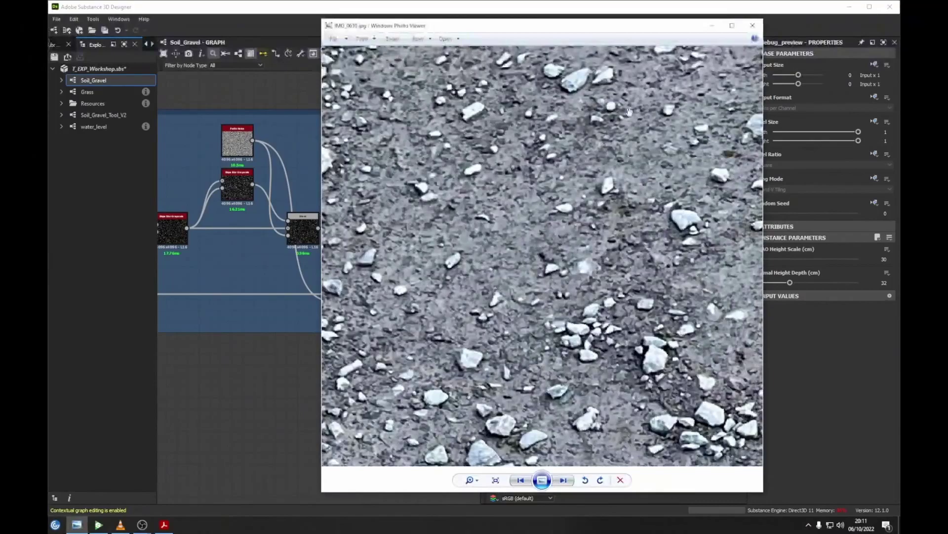
{"action": "left_click_drag", "start_coordinate": [645, 202], "coordinate": [546, 181]}
{"action": "scroll", "coordinate": [626, 265], "scroll_direction": "down", "scroll_amount": 3}
{"action": "left_click_drag", "start_coordinate": [626, 265], "coordinate": [573, 247]}
{"action": "left_click_drag", "start_coordinate": [569, 354], "coordinate": [578, 208]}
{"action": "left_click_drag", "start_coordinate": [578, 316], "coordinate": [577, 220]}
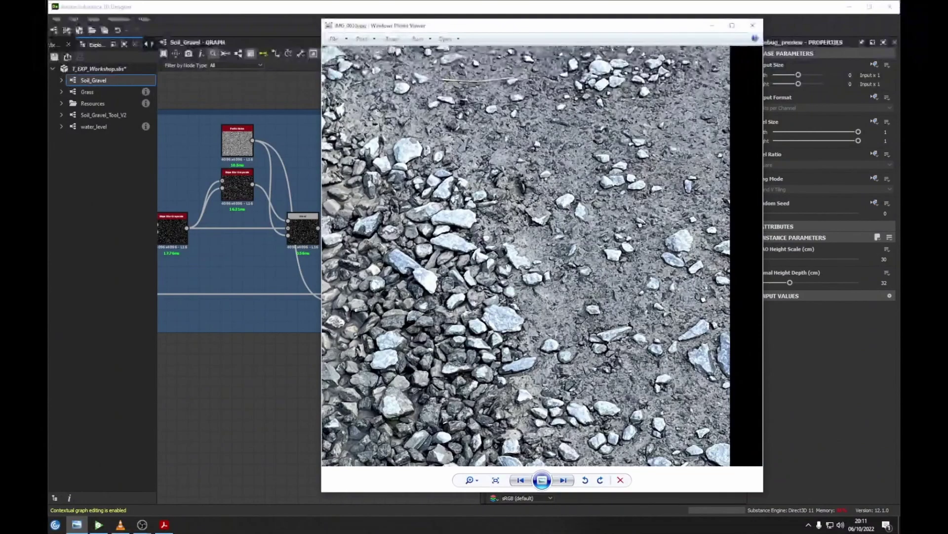
Study the puddle and the dense gravel around it in the reference photo, both as a whole and up close.
{"action": "left_click_drag", "start_coordinate": [529, 255], "coordinate": [630, 206]}
{"action": "scroll", "coordinate": [627, 206], "scroll_direction": "down", "scroll_amount": 4}
{"action": "scroll", "coordinate": [354, 214], "scroll_direction": "up", "scroll_amount": 1}
{"action": "left_click_drag", "start_coordinate": [354, 215], "coordinate": [369, 212]}
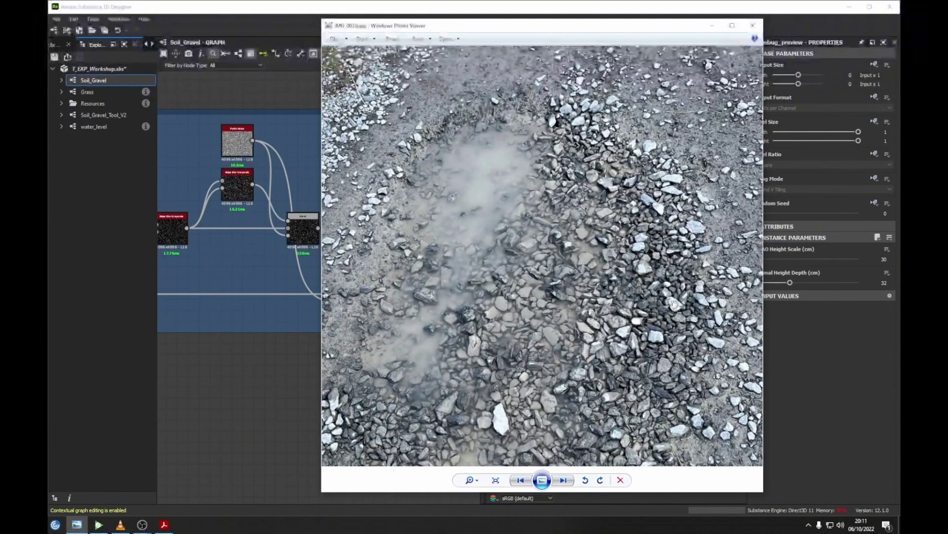
{"action": "scroll", "coordinate": [620, 301], "scroll_direction": "up", "scroll_amount": 5}
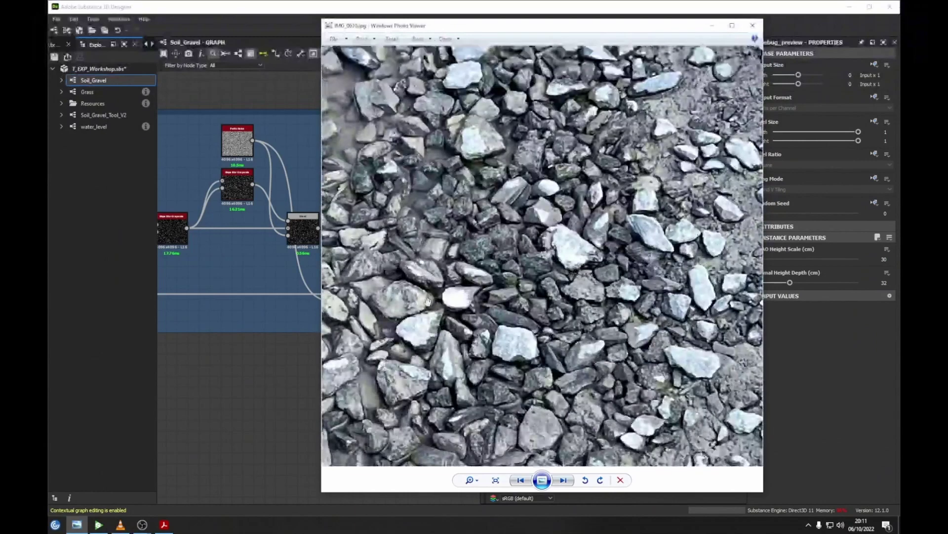
{"action": "scroll", "coordinate": [628, 322], "scroll_direction": "down", "scroll_amount": 5}
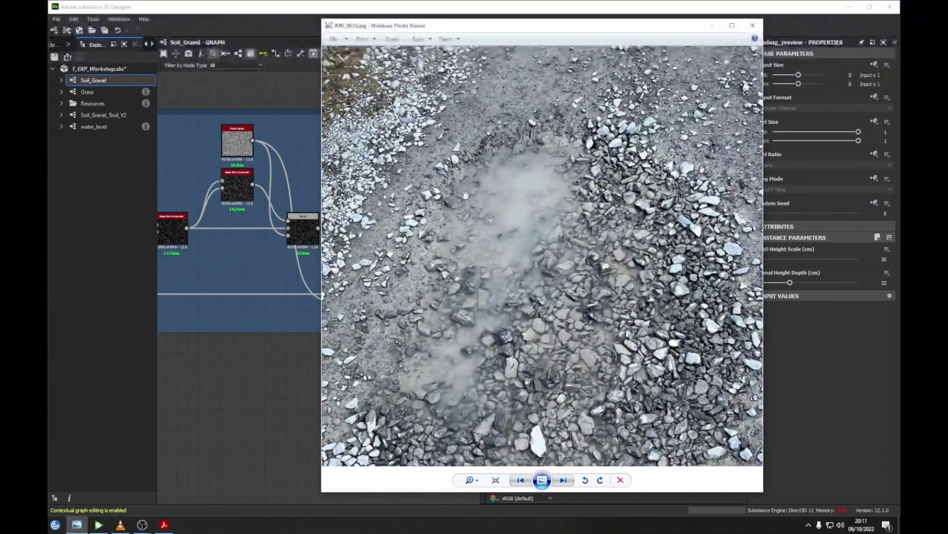
{"action": "left_click_drag", "start_coordinate": [654, 217], "coordinate": [516, 311]}
{"action": "scroll", "coordinate": [538, 243], "scroll_direction": "up", "scroll_amount": 3}
{"action": "left_click_drag", "start_coordinate": [539, 243], "coordinate": [632, 178]}
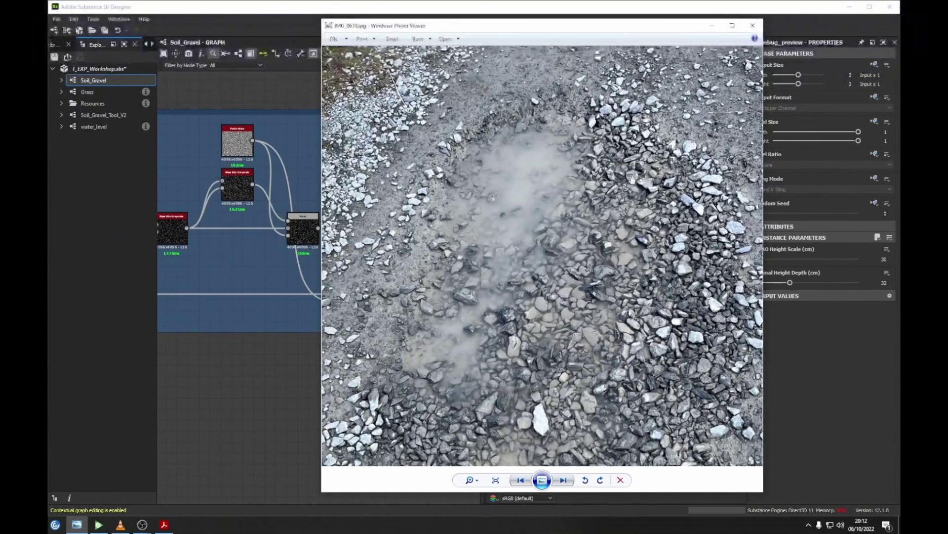
{"action": "left_click_drag", "start_coordinate": [632, 178], "coordinate": [617, 207]}
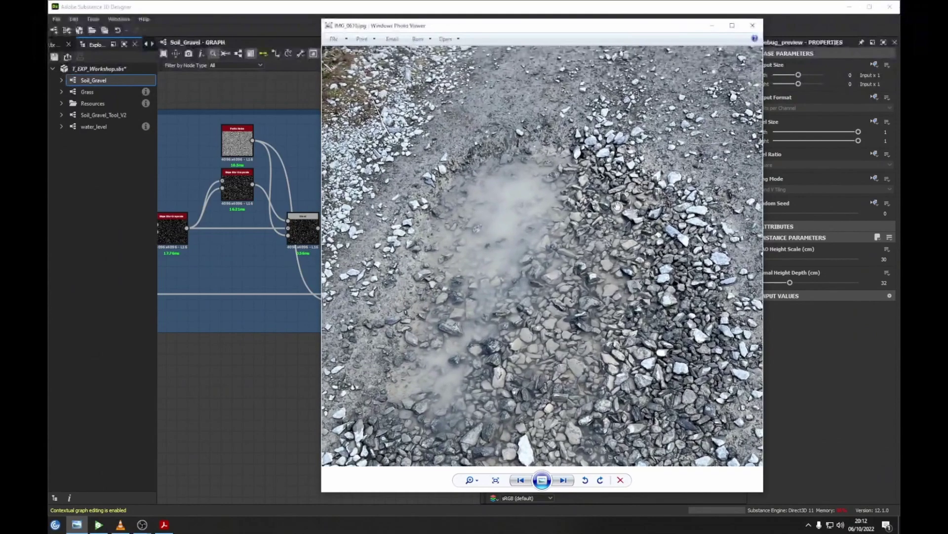
Switch back to the Soil_Gravel graph, reposition debug_preview beside the Surface Detail frame, and check the reference photo again.
{"action": "middle_click_drag", "start_coordinate": [267, 247], "coordinate": [177, 261]}
{"action": "scroll", "coordinate": [175, 263], "scroll_direction": "down", "scroll_amount": 3}
{"action": "left_click", "coordinate": [251, 351]}
{"action": "left_click_drag", "start_coordinate": [252, 355], "coordinate": [265, 363]}
{"action": "middle_click_drag", "start_coordinate": [228, 319], "coordinate": [361, 334]}
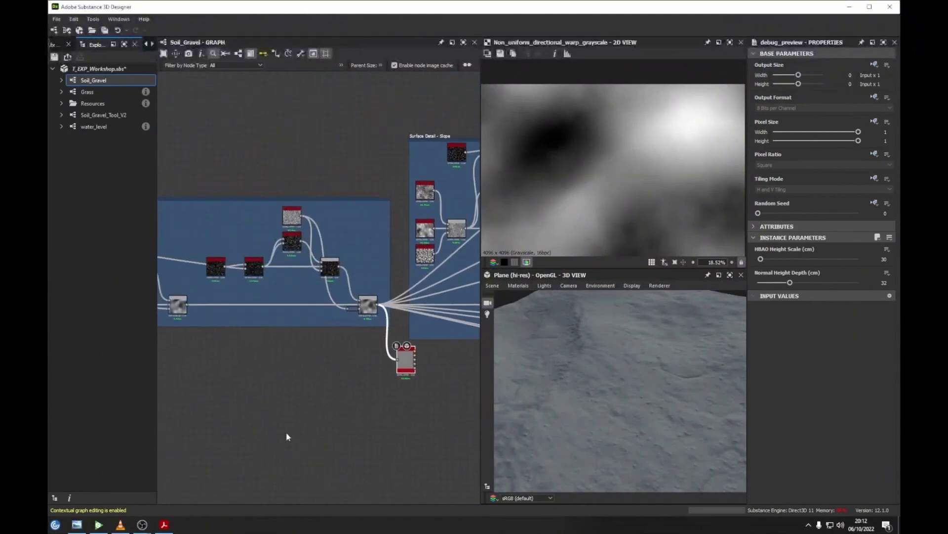
{"action": "left_click", "coordinate": [77, 524]}
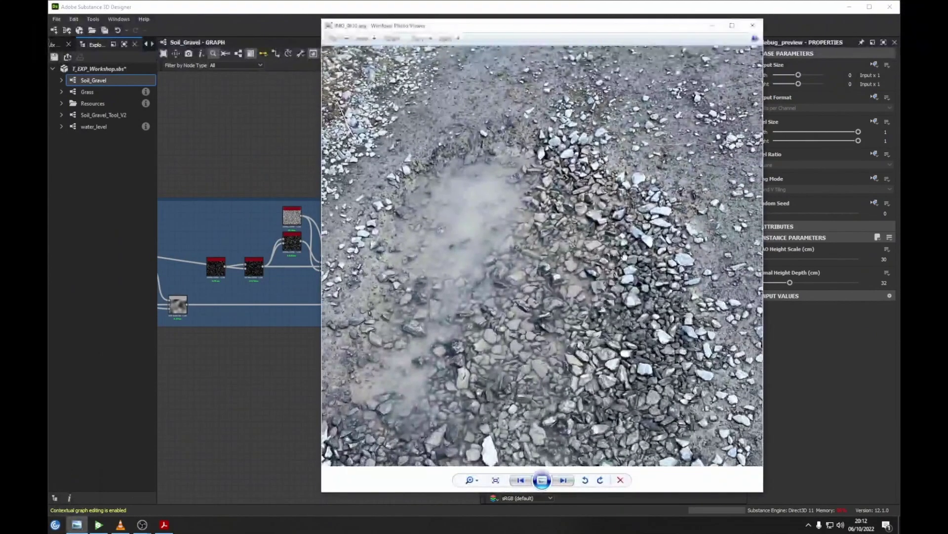
{"action": "left_click", "coordinate": [254, 283]}
{"action": "middle_click_drag", "start_coordinate": [233, 290], "coordinate": [205, 294]}
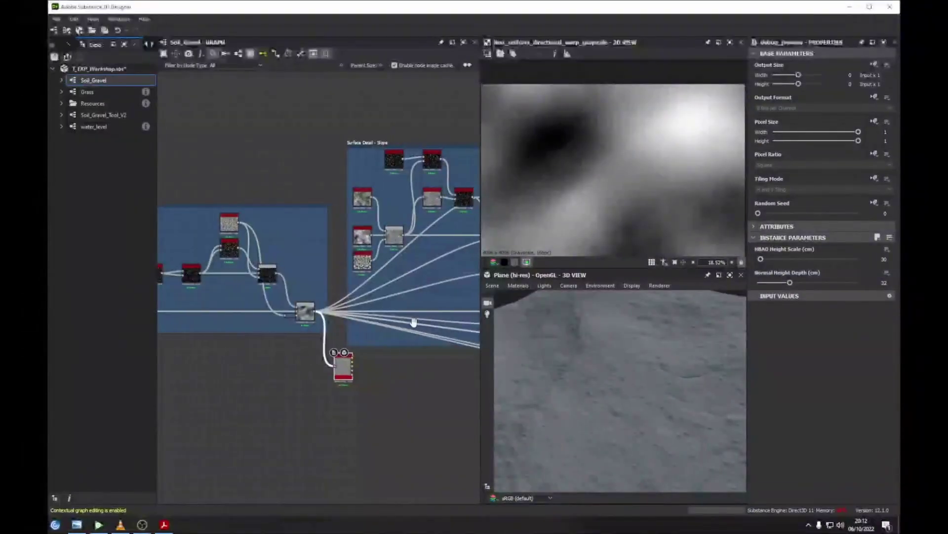
Move debug_preview past the Surface Detail - Slope frame and connect that frame's final Blend to it.
{"action": "middle_click_drag", "start_coordinate": [426, 324], "coordinate": [265, 309]}
{"action": "scroll", "coordinate": [266, 309], "scroll_direction": "down", "scroll_amount": 2}
{"action": "left_click_drag", "start_coordinate": [214, 345], "coordinate": [407, 369]}
{"action": "middle_click_drag", "start_coordinate": [372, 361], "coordinate": [180, 346]}
{"action": "scroll", "coordinate": [184, 347], "scroll_direction": "up", "scroll_amount": 1}
{"action": "left_click_drag", "start_coordinate": [217, 352], "coordinate": [326, 320]}
{"action": "scroll", "coordinate": [255, 277], "scroll_direction": "up", "scroll_amount": 3}
{"action": "left_click_drag", "start_coordinate": [253, 272], "coordinate": [379, 388]}
{"action": "left_click_drag", "start_coordinate": [380, 388], "coordinate": [376, 359]}
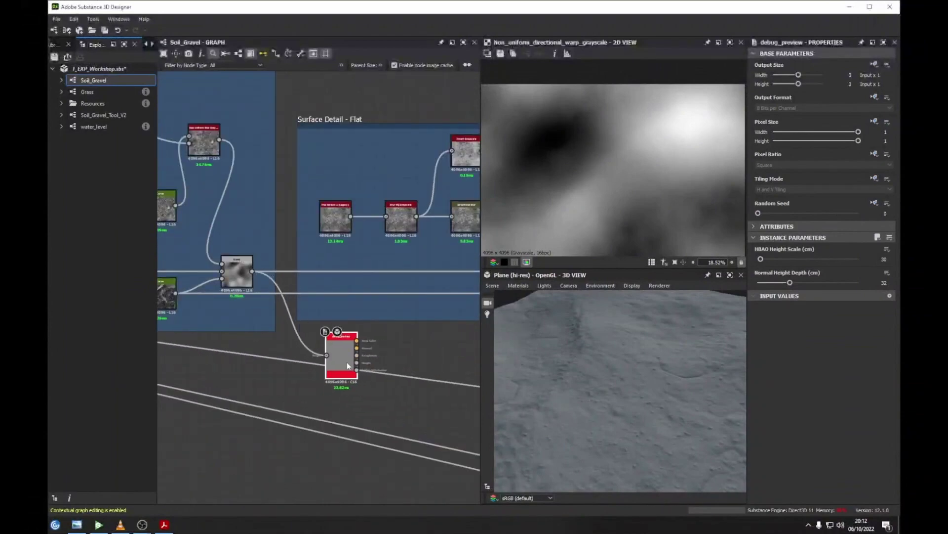
Compare the plane before and after the Slope frame's final Blend by feeding debug_preview the incoming height and the Blend output in turn.
{"action": "middle_click_drag", "start_coordinate": [348, 368], "coordinate": [384, 355]}
{"action": "left_click_drag", "start_coordinate": [258, 259], "coordinate": [275, 347], "text": "ctrl"}
{"action": "left_click_drag", "start_coordinate": [555, 357], "coordinate": [598, 357]}
{"action": "left_click_drag", "start_coordinate": [288, 259], "coordinate": [286, 339]}
{"action": "middle_click_drag", "start_coordinate": [299, 335], "coordinate": [434, 350]}
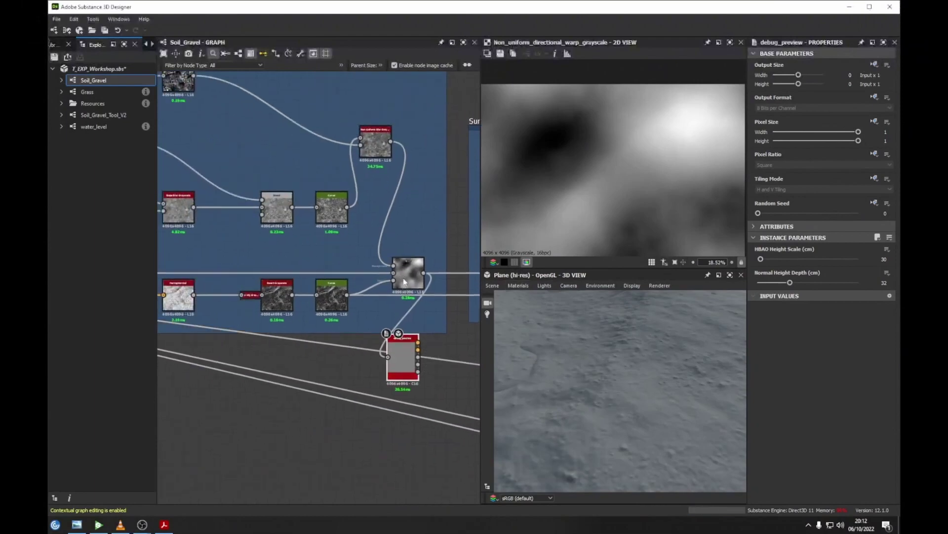
Display the final Blend of the Surface Detail - Slope frame in the 2D view and inspect its height map up close.
{"action": "middle_click_drag", "start_coordinate": [404, 281], "coordinate": [380, 300]}
{"action": "left_click", "coordinate": [383, 296]}
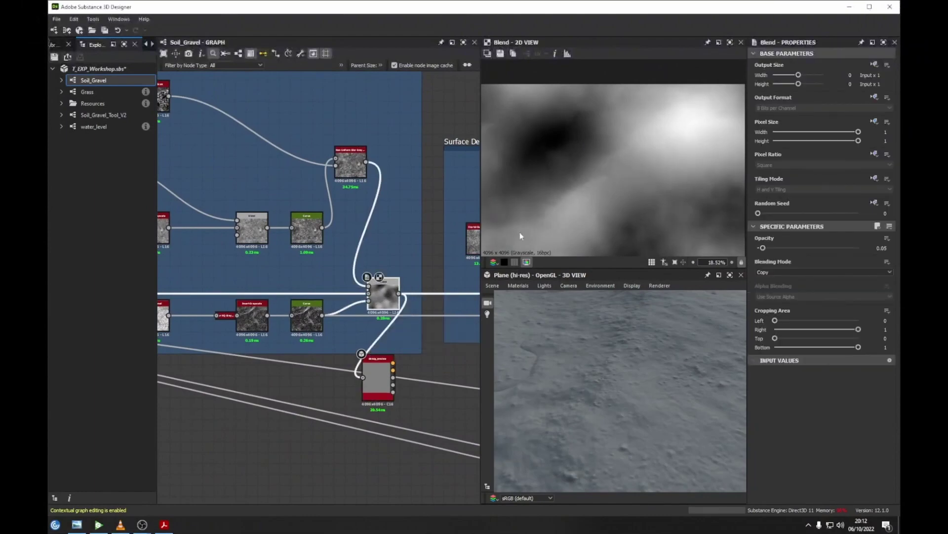
{"action": "middle_click_drag", "start_coordinate": [560, 185], "coordinate": [599, 199]}
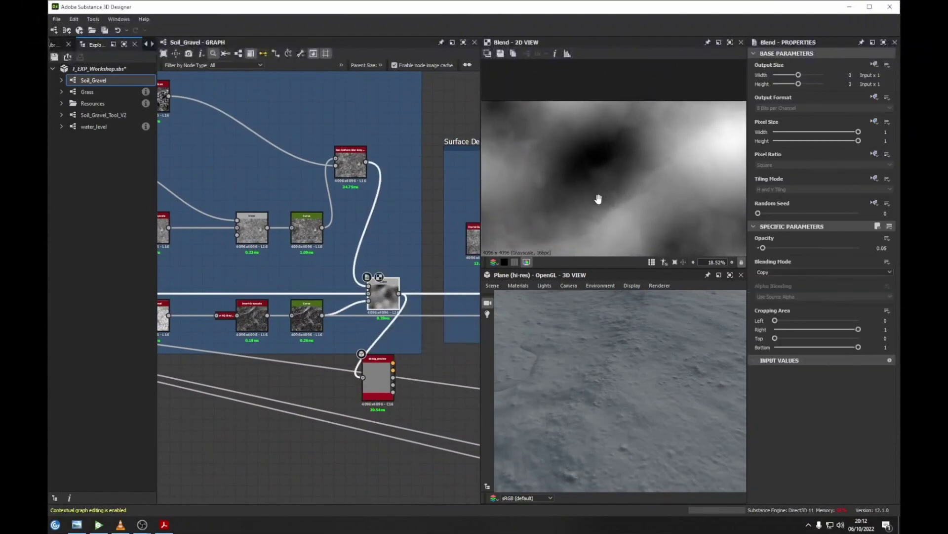
{"action": "middle_click_drag", "start_coordinate": [586, 128], "coordinate": [600, 169]}
{"action": "middle_click_drag", "start_coordinate": [562, 211], "coordinate": [590, 189]}
{"action": "scroll", "coordinate": [593, 157], "scroll_direction": "up", "scroll_amount": 5}
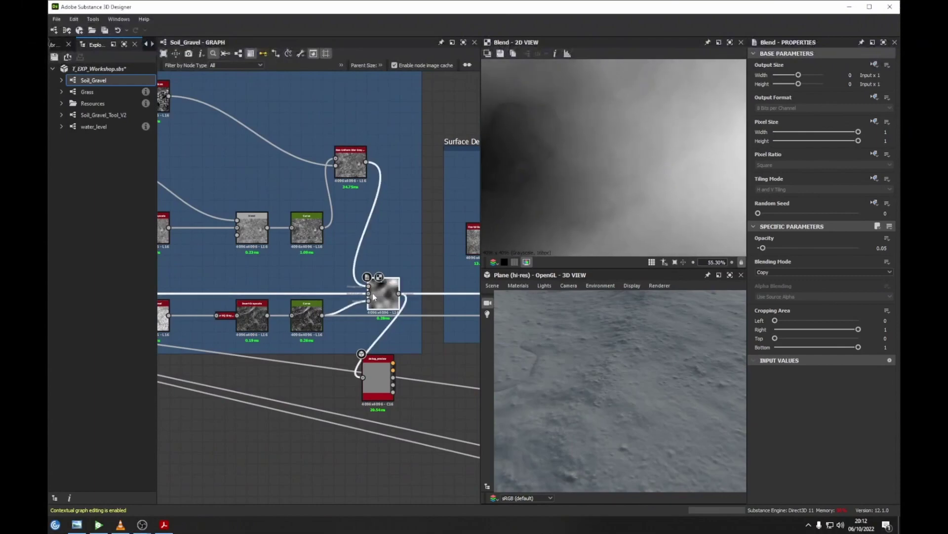
{"action": "middle_click_drag", "start_coordinate": [610, 185], "coordinate": [621, 193]}
Show debug_preview's normal map in the 2D view and compare it using the final Slope Blend's incoming height and output in turn.
{"action": "double_click", "coordinate": [378, 377]}
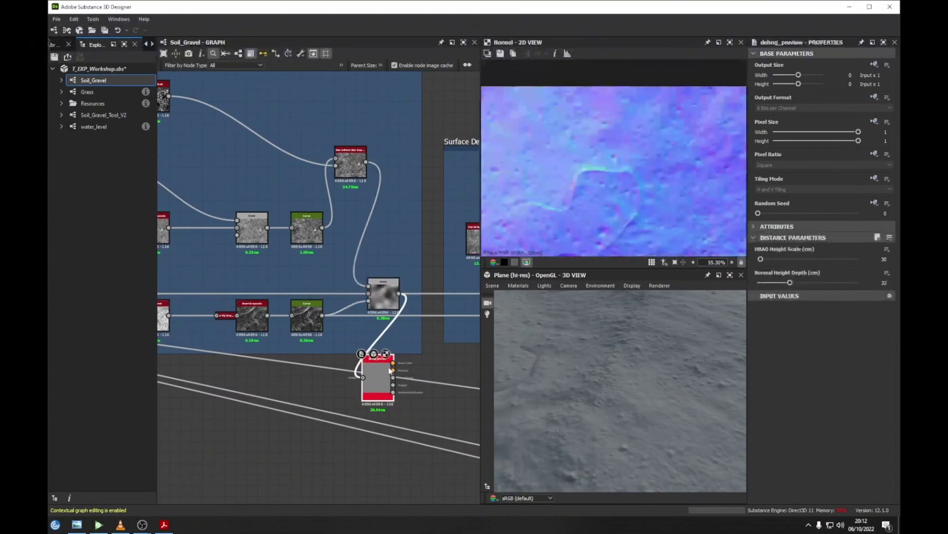
{"action": "middle_click_drag", "start_coordinate": [590, 207], "coordinate": [588, 183]}
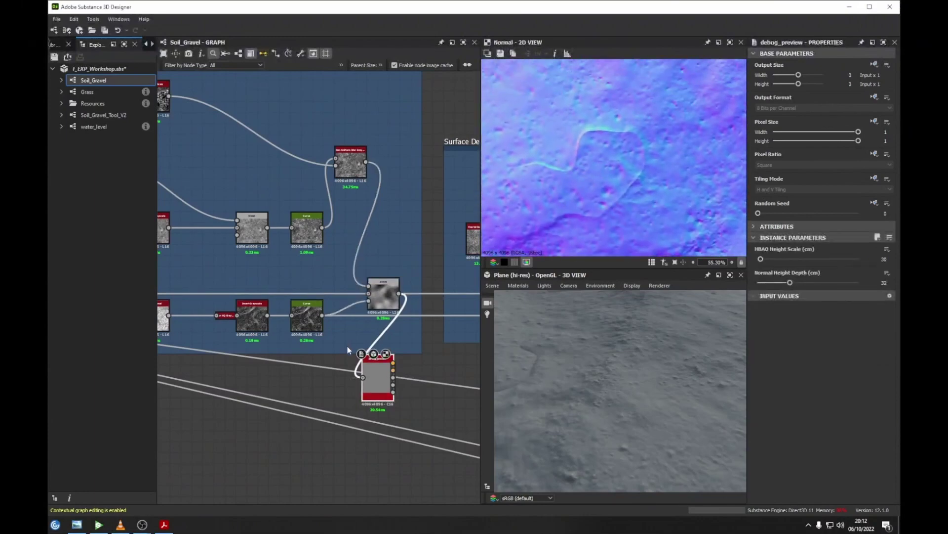
{"action": "left_click_drag", "start_coordinate": [369, 296], "coordinate": [400, 336]}
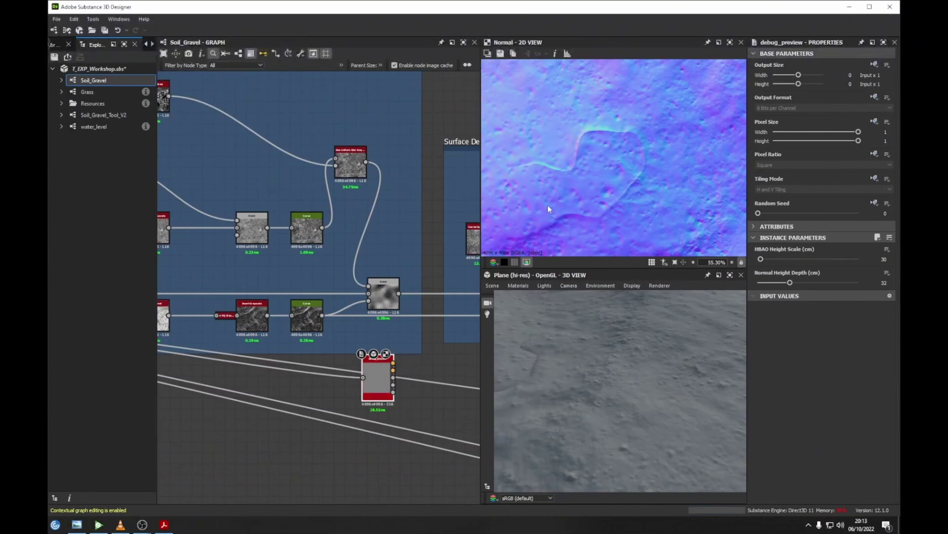
{"action": "scroll", "coordinate": [542, 209], "scroll_direction": "down", "scroll_amount": 1}
{"action": "left_click_drag", "start_coordinate": [398, 294], "coordinate": [384, 377]}
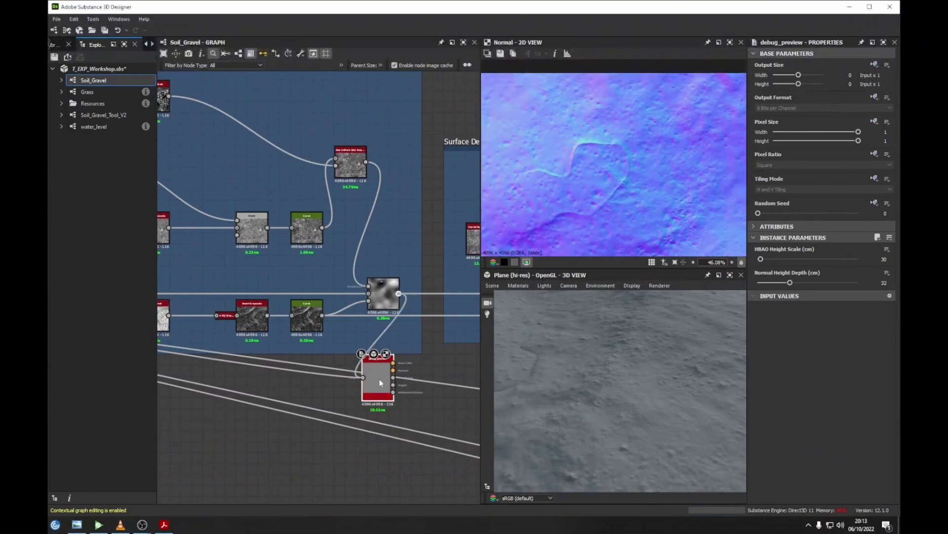
{"action": "middle_click_drag", "start_coordinate": [561, 187], "coordinate": [579, 188]}
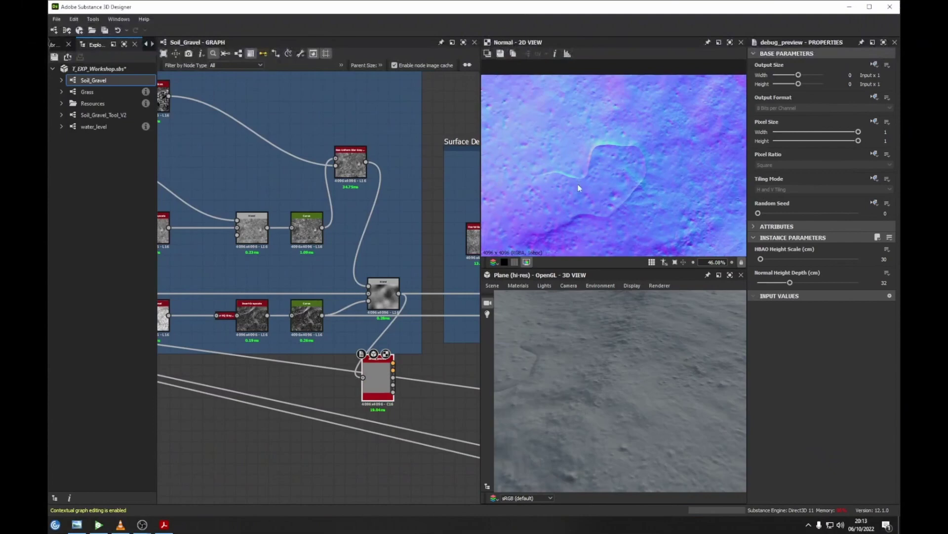
{"action": "scroll", "coordinate": [579, 188], "scroll_direction": "up", "scroll_amount": 1}
{"action": "left_click_drag", "start_coordinate": [368, 293], "coordinate": [367, 375]}
{"action": "left_click_drag", "start_coordinate": [399, 293], "coordinate": [363, 376]}
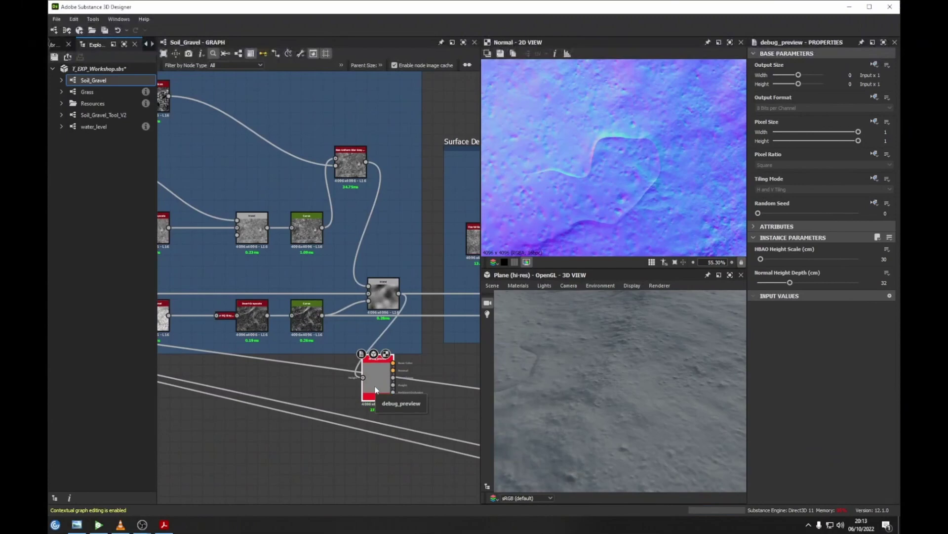
Move debug_preview to the end of the Surface Detail - Flat frame and connect that frame's final Blend to it.
{"action": "middle_click_drag", "start_coordinate": [381, 297], "coordinate": [268, 273]}
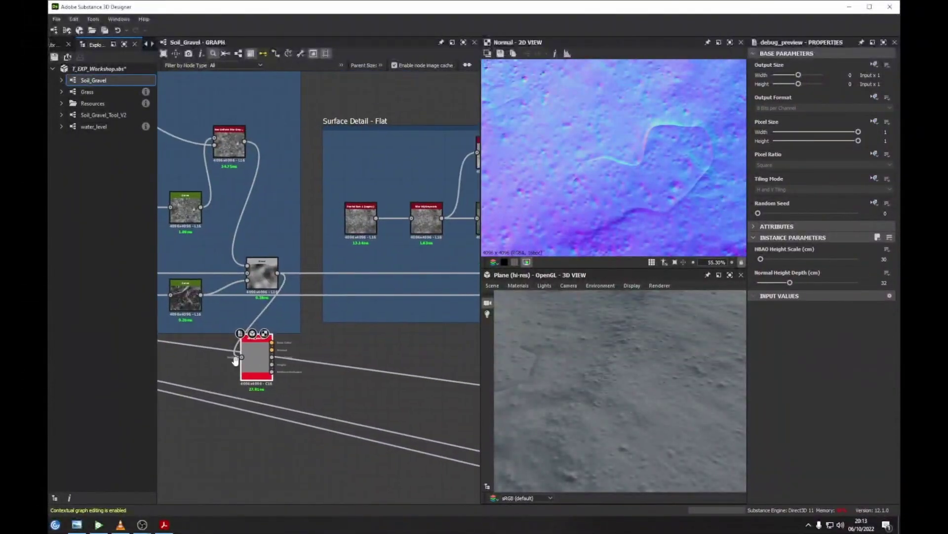
{"action": "scroll", "coordinate": [245, 356], "scroll_direction": "down", "scroll_amount": 4}
{"action": "left_click_drag", "start_coordinate": [230, 346], "coordinate": [411, 346]}
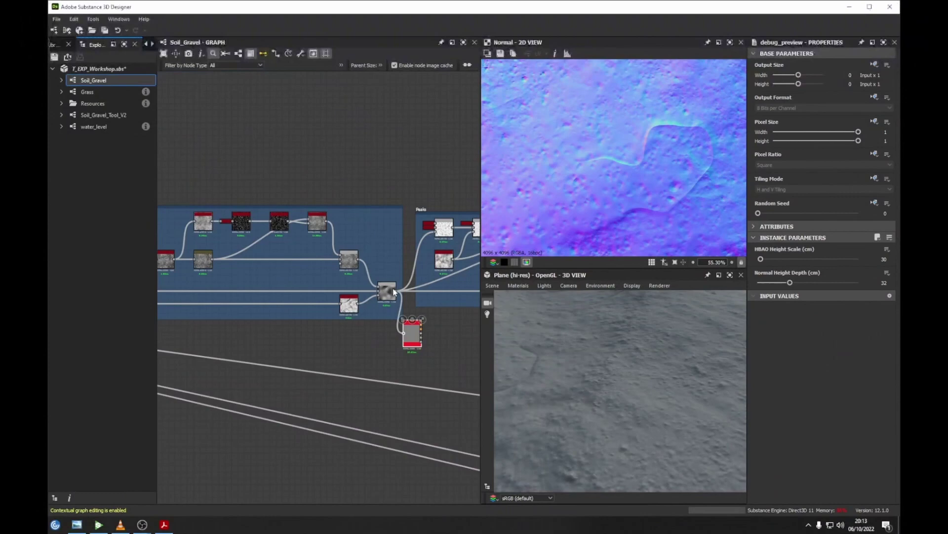
Review the nodes of the Surface Detail - Flat frame back to its start and select the Fractal Sum 1 (Legacy) noise.
{"action": "scroll", "coordinate": [415, 331], "scroll_direction": "up", "scroll_amount": 4}
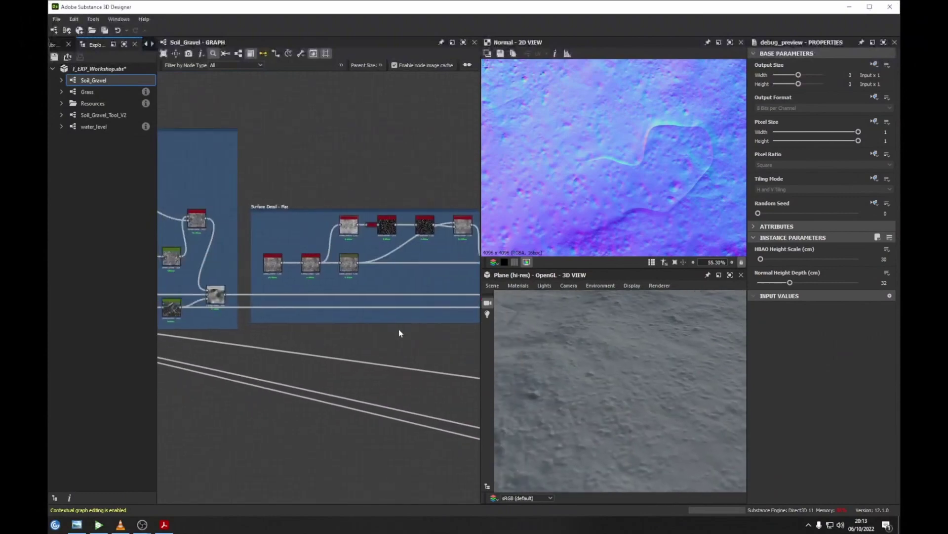
{"action": "middle_click_drag", "start_coordinate": [377, 275], "coordinate": [308, 286]}
{"action": "middle_click_drag", "start_coordinate": [401, 294], "coordinate": [370, 288]}
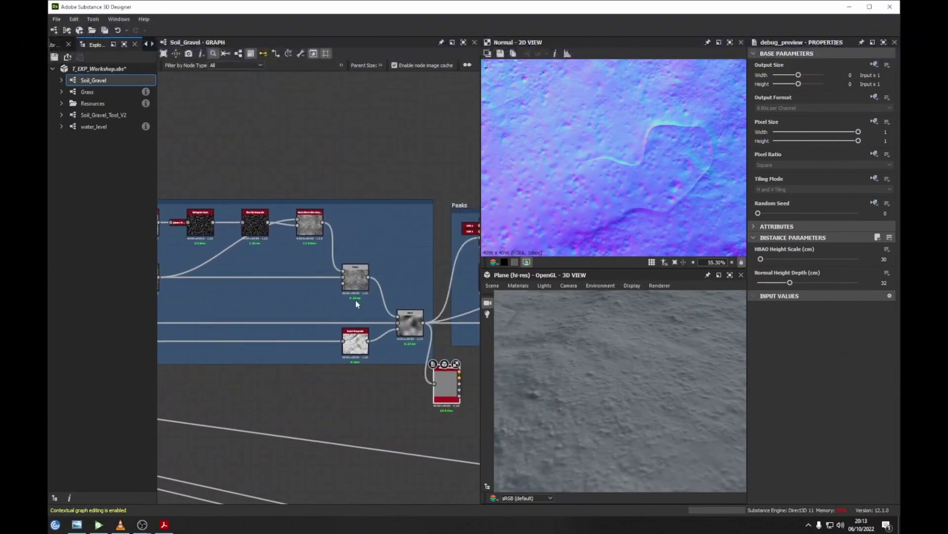
{"action": "middle_click_drag", "start_coordinate": [282, 299], "coordinate": [364, 302]}
{"action": "scroll", "coordinate": [346, 294], "scroll_direction": "up", "scroll_amount": 5}
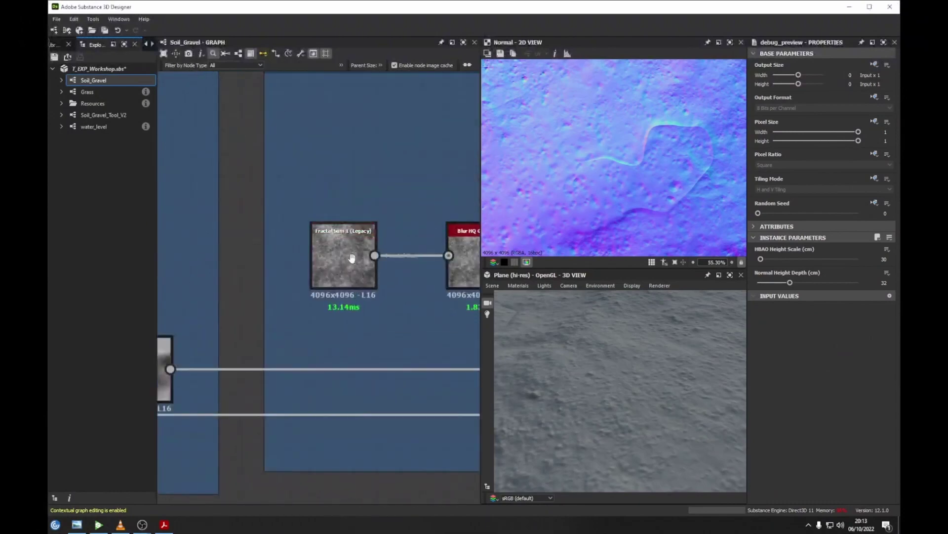
{"action": "left_click", "coordinate": [308, 291]}
Return to the opening noises of the Surface Detail - Slope frame and display BnW Spots 2 in the 2D view.
{"action": "middle_click_drag", "start_coordinate": [312, 292], "coordinate": [447, 242]}
{"action": "scroll", "coordinate": [447, 241], "scroll_direction": "down", "scroll_amount": 5}
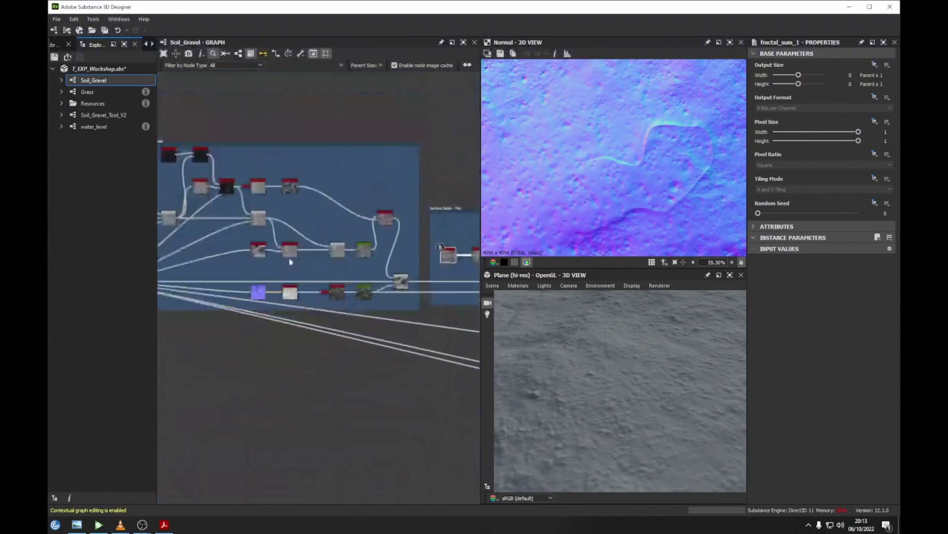
{"action": "scroll", "coordinate": [275, 227], "scroll_direction": "up", "scroll_amount": 6}
{"action": "middle_click_drag", "start_coordinate": [344, 244], "coordinate": [334, 295]}
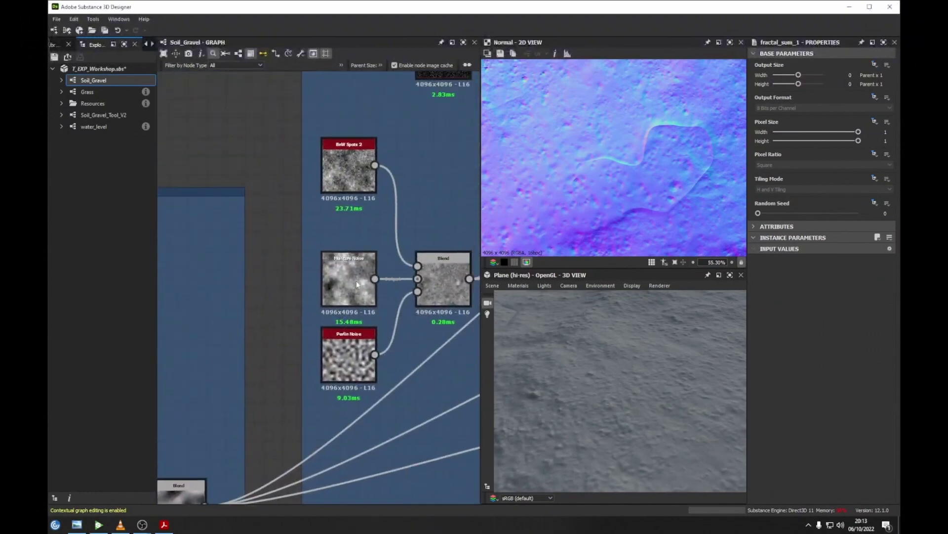
{"action": "double_click", "coordinate": [343, 175]}
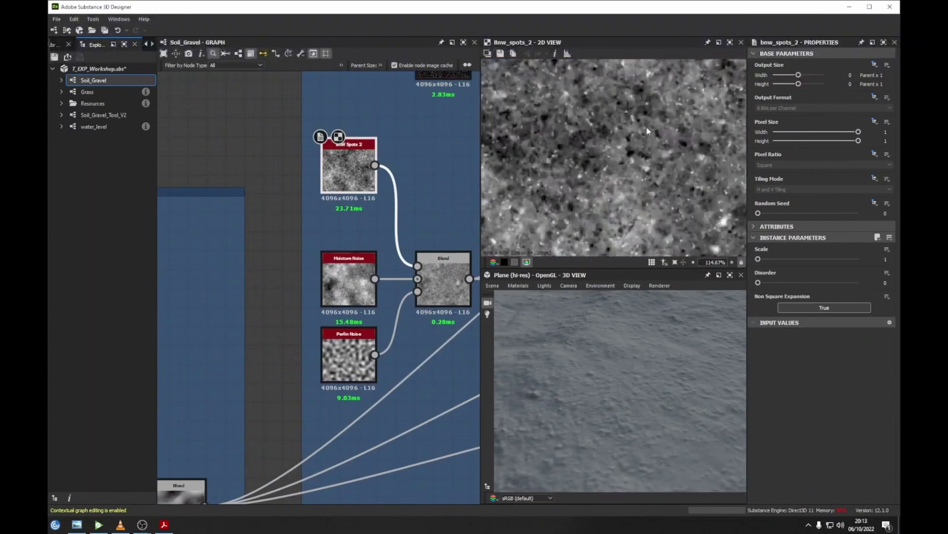
Examine the BnW Spots 2 noise up close and follow where it feeds into the Surface Detail - Slope network.
{"action": "scroll", "coordinate": [625, 173], "scroll_direction": "down", "scroll_amount": 4}
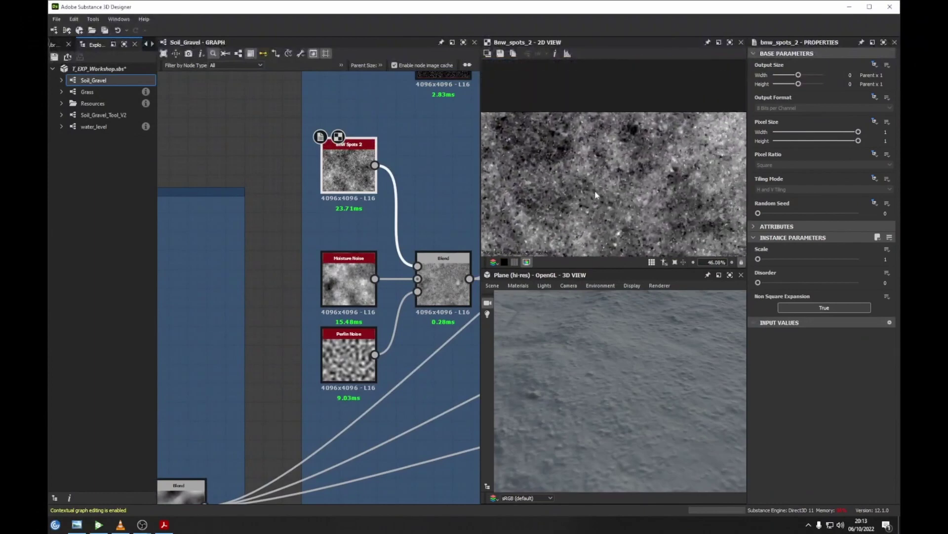
{"action": "scroll", "coordinate": [653, 156], "scroll_direction": "up", "scroll_amount": 2}
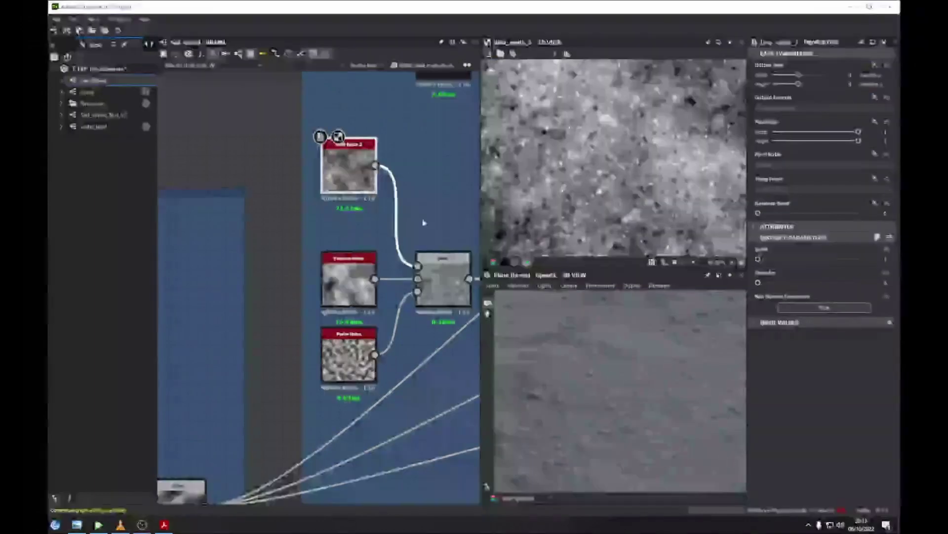
{"action": "middle_click_drag", "start_coordinate": [431, 217], "coordinate": [267, 215]}
{"action": "scroll", "coordinate": [266, 216], "scroll_direction": "down", "scroll_amount": 2}
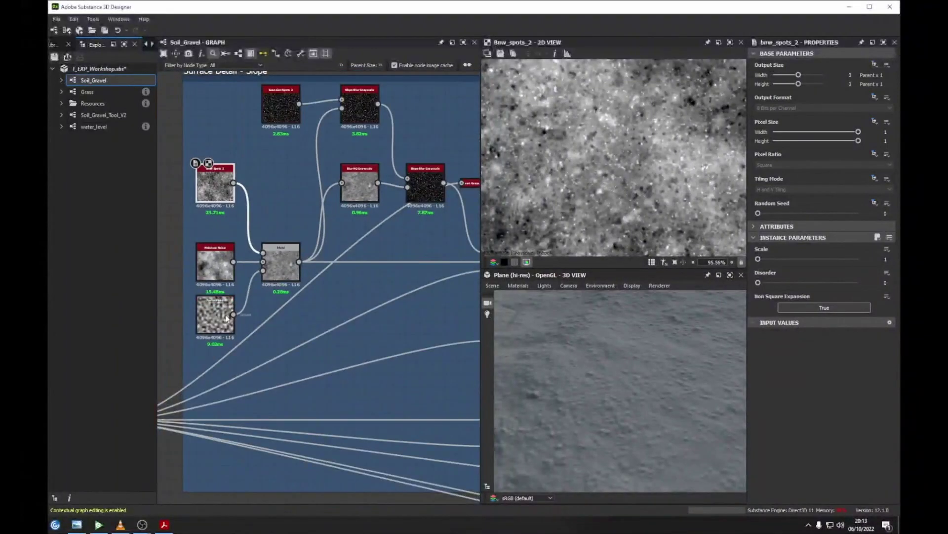
{"action": "scroll", "coordinate": [247, 329], "scroll_direction": "down", "scroll_amount": 2}
{"action": "scroll", "coordinate": [276, 276], "scroll_direction": "up", "scroll_amount": 2}
Move debug_preview to the end of the frame just before Blurring the bottom base and connect that frame's final Blend to it.
{"action": "middle_click_drag", "start_coordinate": [469, 262], "coordinate": [352, 279]}
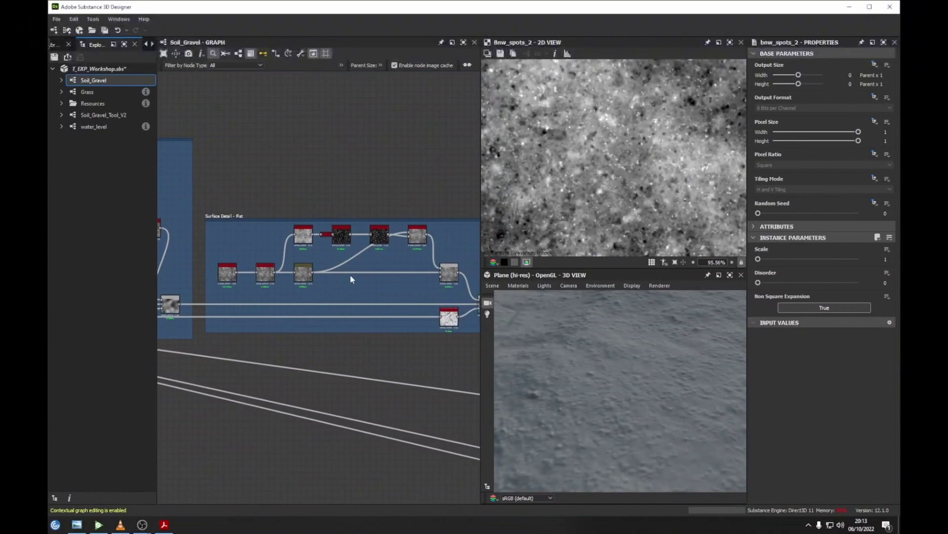
{"action": "middle_click_drag", "start_coordinate": [427, 286], "coordinate": [264, 269]}
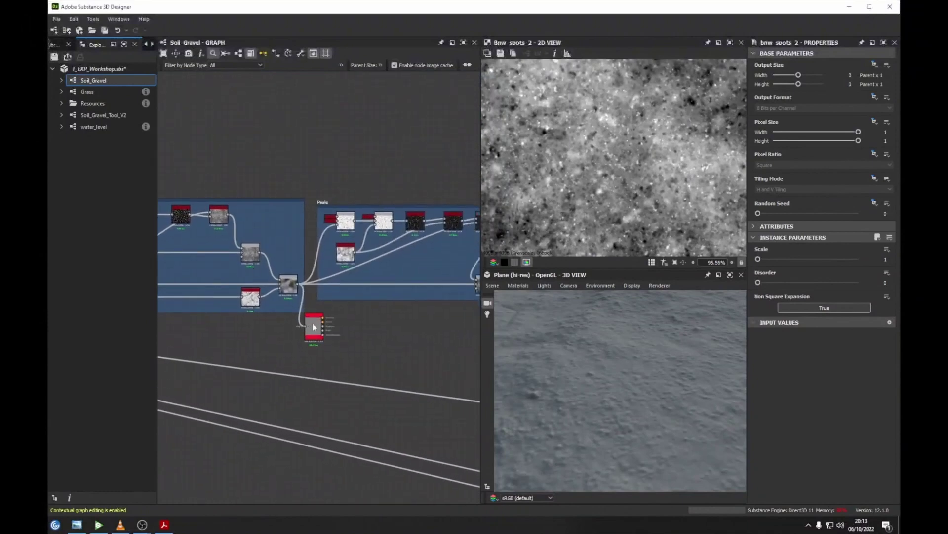
{"action": "left_click_drag", "start_coordinate": [314, 327], "coordinate": [346, 320]}
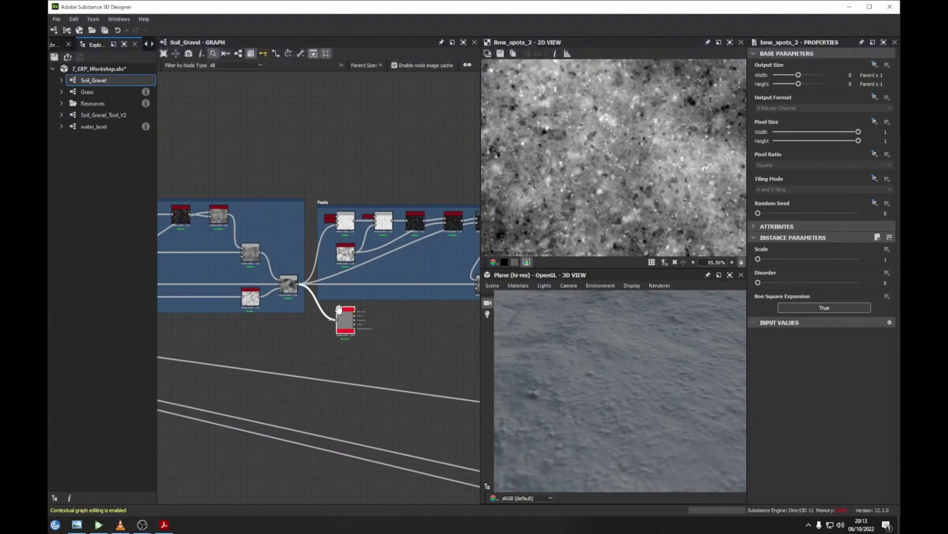
{"action": "middle_click_drag", "start_coordinate": [351, 313], "coordinate": [302, 318]}
{"action": "scroll", "coordinate": [446, 293], "scroll_direction": "up", "scroll_amount": 2}
{"action": "middle_click_drag", "start_coordinate": [446, 294], "coordinate": [379, 285]}
{"action": "left_click_drag", "start_coordinate": [223, 316], "coordinate": [419, 344]}
{"action": "middle_click_drag", "start_coordinate": [375, 283], "coordinate": [299, 285]}
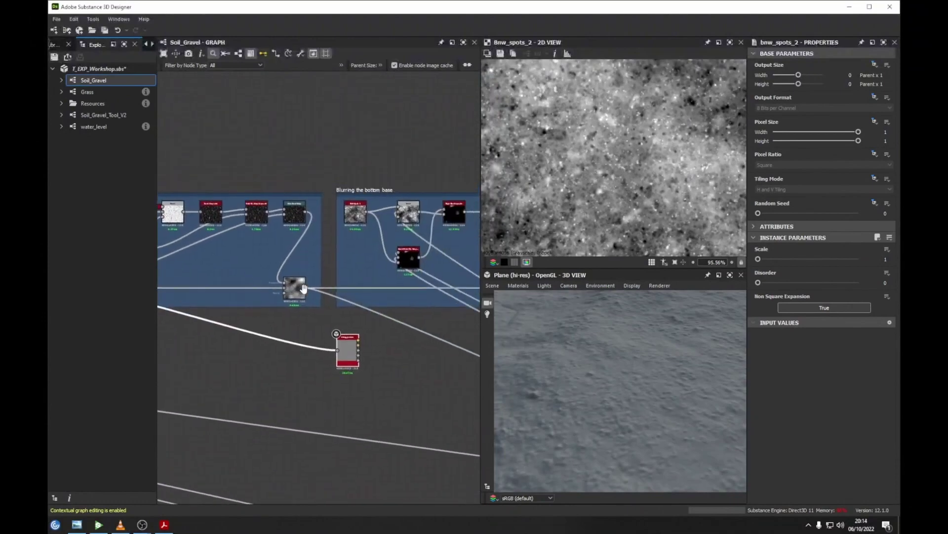
{"action": "scroll", "coordinate": [299, 286], "scroll_direction": "up", "scroll_amount": 2}
{"action": "left_click", "coordinate": [370, 385]}
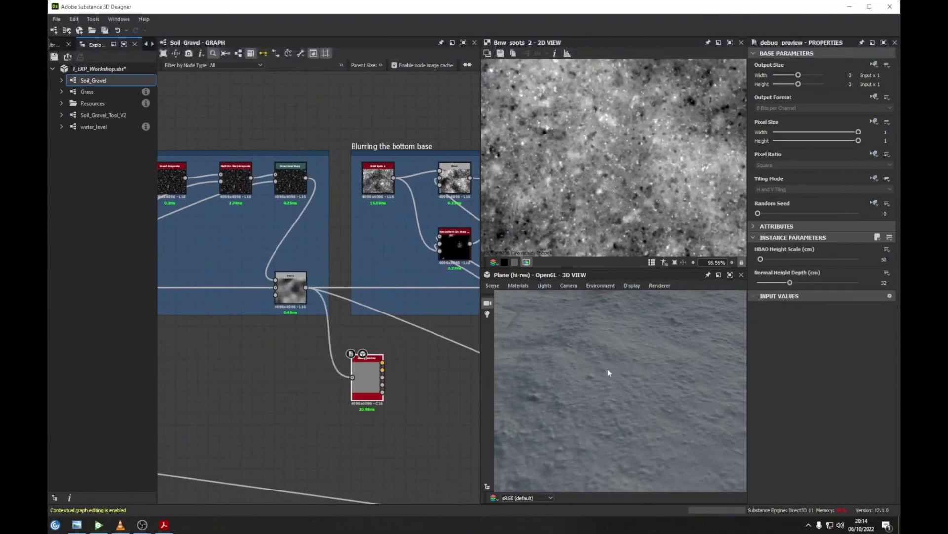
Display the Multi Directional Warp Grayscale and the final Blend of the frame before Blurring the bottom base in the 2D view.
{"action": "scroll", "coordinate": [608, 369], "scroll_direction": "down", "scroll_amount": 3}
{"action": "middle_click_drag", "start_coordinate": [353, 349], "coordinate": [467, 349]}
{"action": "middle_click_drag", "start_coordinate": [228, 310], "coordinate": [371, 326]}
{"action": "middle_click_drag", "start_coordinate": [469, 219], "coordinate": [361, 213]}
{"action": "double_click", "coordinate": [383, 205]}
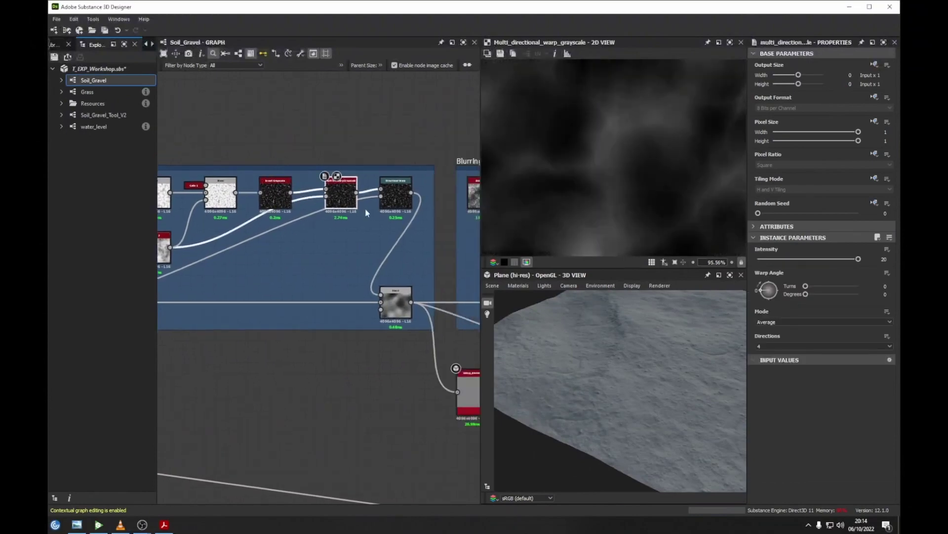
{"action": "double_click", "coordinate": [394, 304]}
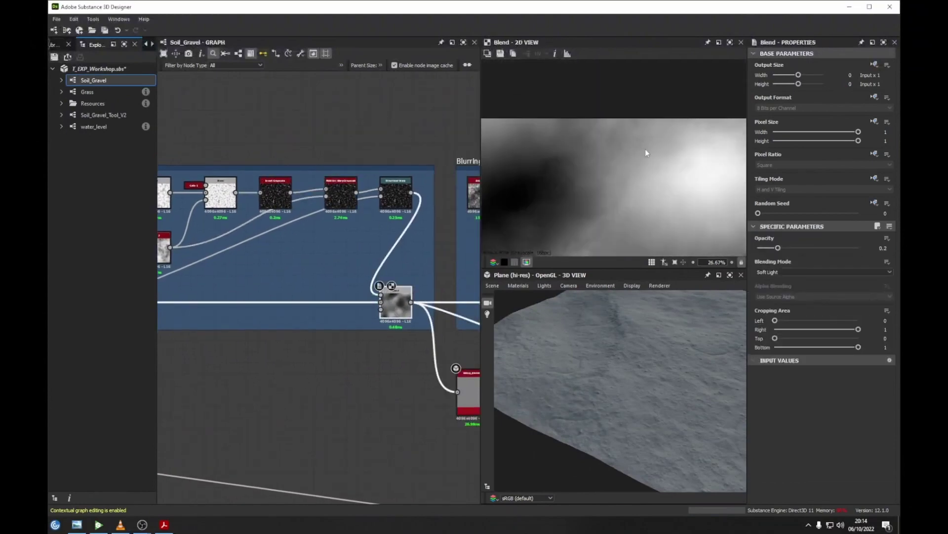
Switch to the reference photo IMG_0610.jpg in Windows Photo Viewer and examine its gravel and puddle areas.
{"action": "left_click", "coordinate": [77, 524]}
{"action": "scroll", "coordinate": [579, 370], "scroll_direction": "up", "scroll_amount": 3}
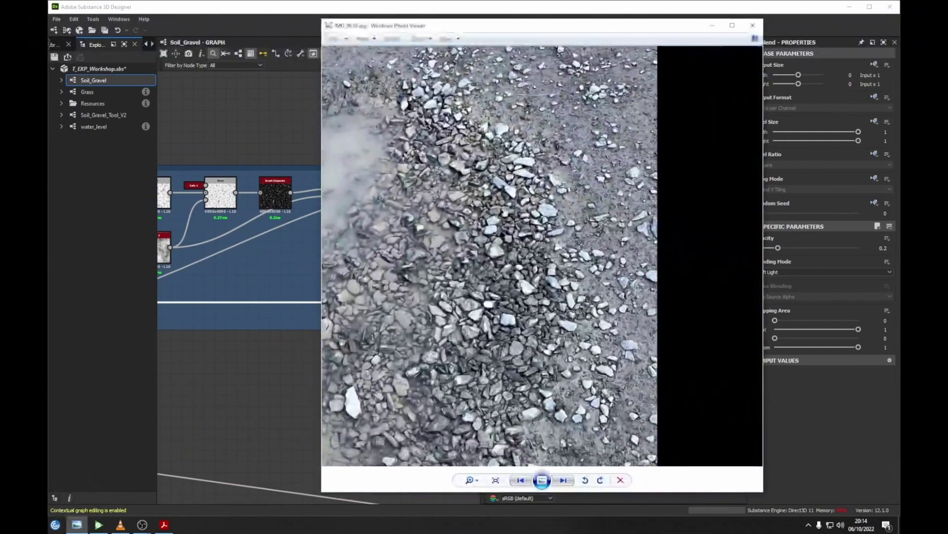
{"action": "scroll", "coordinate": [579, 370], "scroll_direction": "up", "scroll_amount": 3}
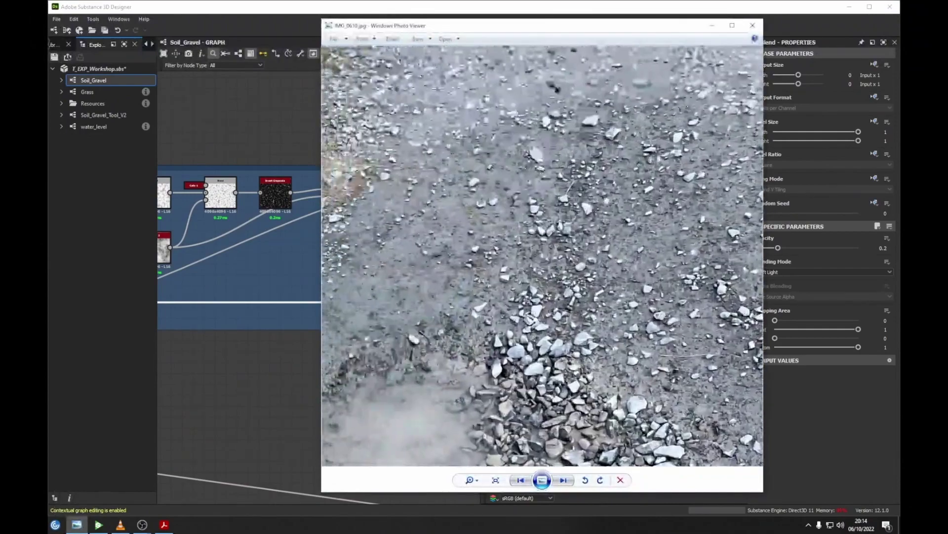
{"action": "scroll", "coordinate": [575, 209], "scroll_direction": "up", "scroll_amount": 5}
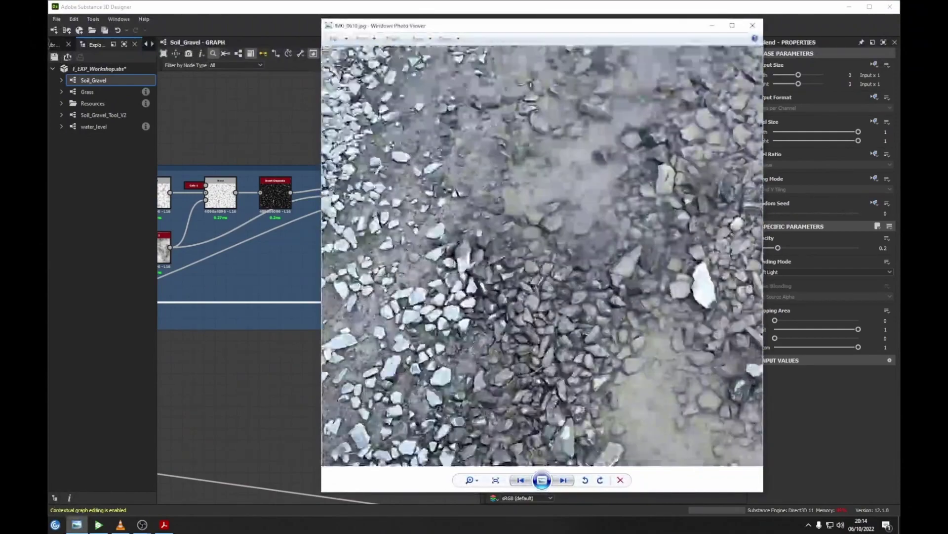
{"action": "left_click_drag", "start_coordinate": [716, 435], "coordinate": [434, 127]}
{"action": "scroll", "coordinate": [434, 128], "scroll_direction": "down", "scroll_amount": 4}
{"action": "left_click_drag", "start_coordinate": [492, 148], "coordinate": [611, 273]}
{"action": "left_click_drag", "start_coordinate": [448, 272], "coordinate": [571, 273]}
{"action": "left_click_drag", "start_coordinate": [475, 370], "coordinate": [415, 457]}
Examine the bare soil with small scattered stones up close in the reference photo.
{"action": "left_click_drag", "start_coordinate": [745, 190], "coordinate": [550, 321]}
{"action": "scroll", "coordinate": [602, 199], "scroll_direction": "up", "scroll_amount": 1}
{"action": "scroll", "coordinate": [601, 199], "scroll_direction": "up", "scroll_amount": 3}
{"action": "left_click_drag", "start_coordinate": [550, 150], "coordinate": [555, 310]}
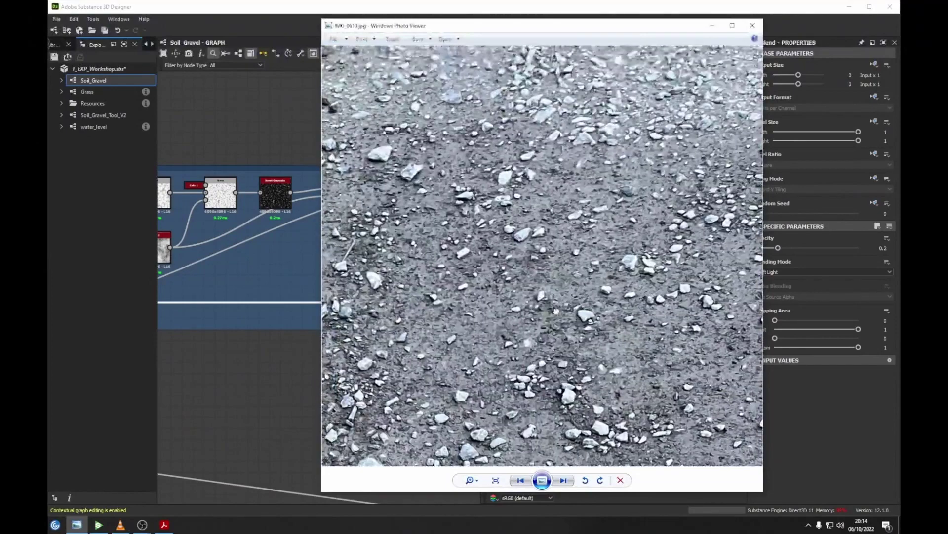
{"action": "left_click_drag", "start_coordinate": [594, 119], "coordinate": [536, 153]}
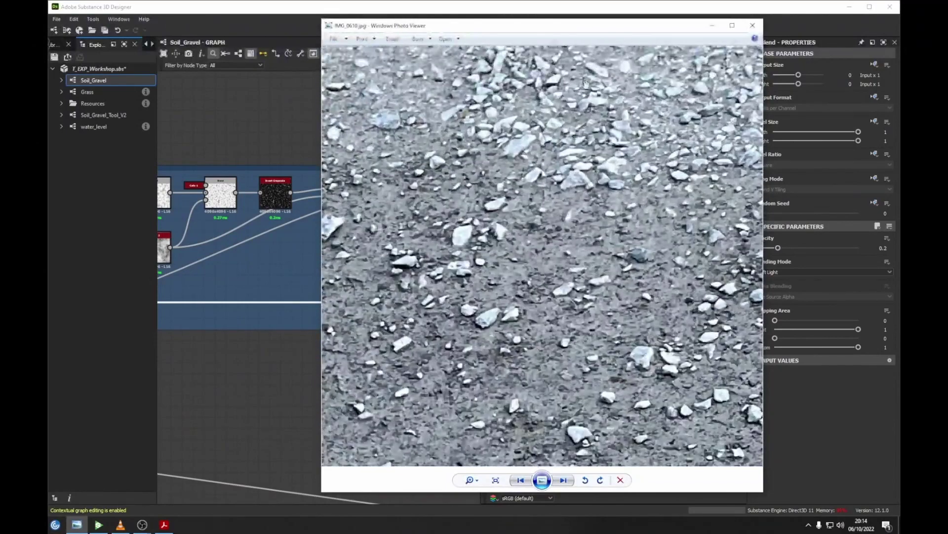
{"action": "left_click_drag", "start_coordinate": [586, 84], "coordinate": [724, 86]}
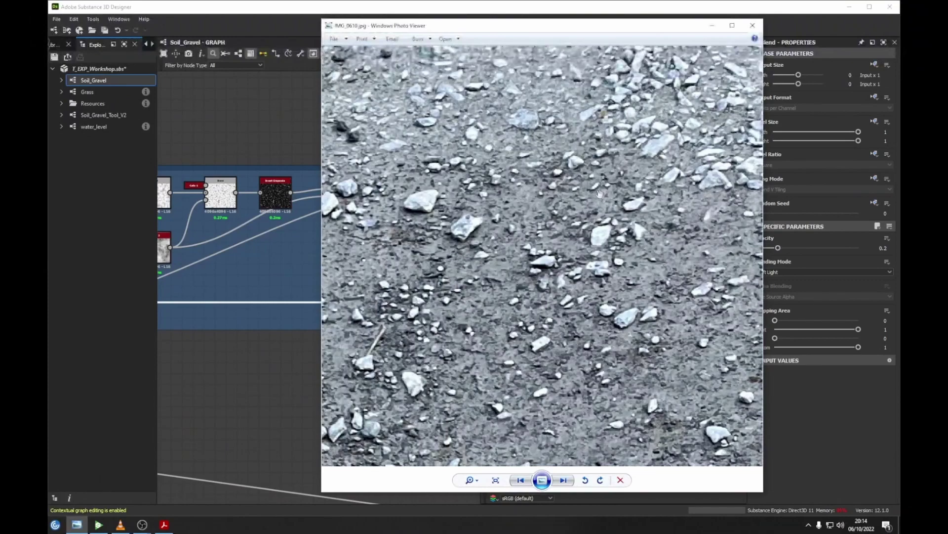
Return to the Soil_Gravel graph in Substance 3D Designer and move debug_preview below the Blurring the bottom base frame.
{"action": "left_click", "coordinate": [297, 251]}
{"action": "middle_click_drag", "start_coordinate": [421, 400], "coordinate": [291, 335]}
{"action": "left_click_drag", "start_coordinate": [292, 335], "coordinate": [332, 349]}
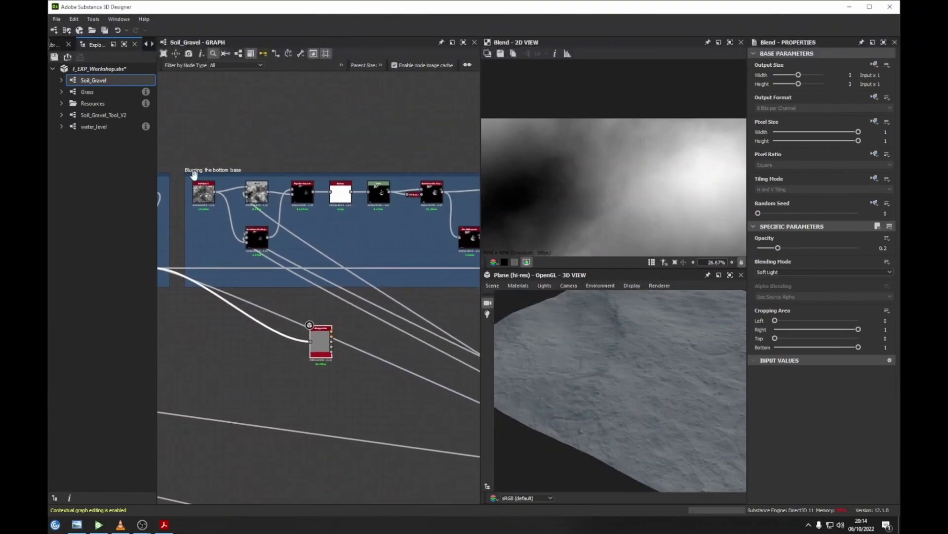
Check the muddy puddle and its surrounding gravel in the reference photo, and return to the graph.
{"action": "left_click", "coordinate": [77, 524]}
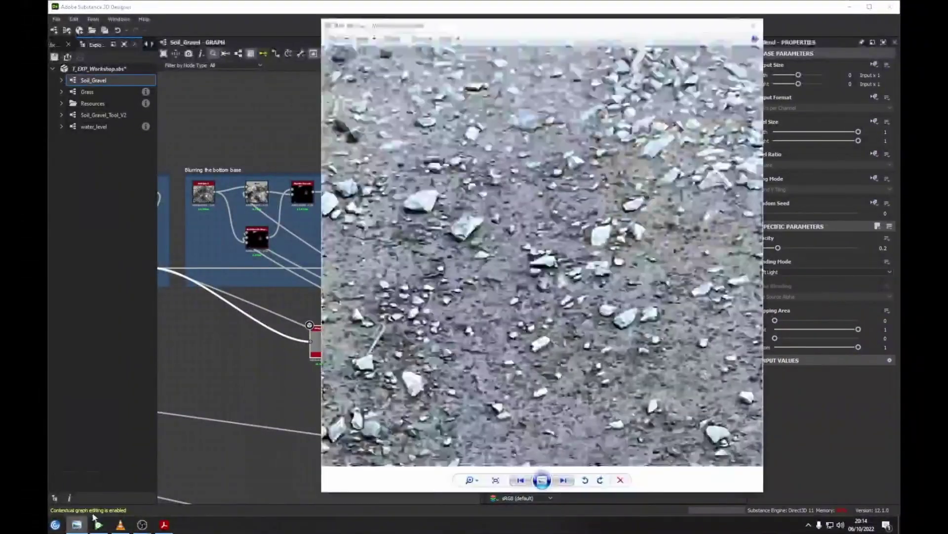
{"action": "scroll", "coordinate": [472, 276], "scroll_direction": "down", "scroll_amount": 3}
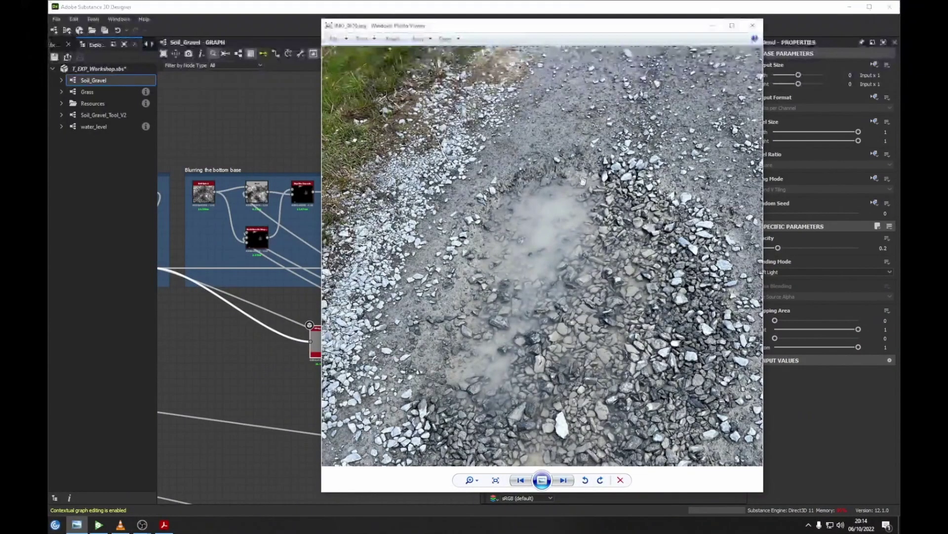
{"action": "scroll", "coordinate": [593, 203], "scroll_direction": "down", "scroll_amount": 1}
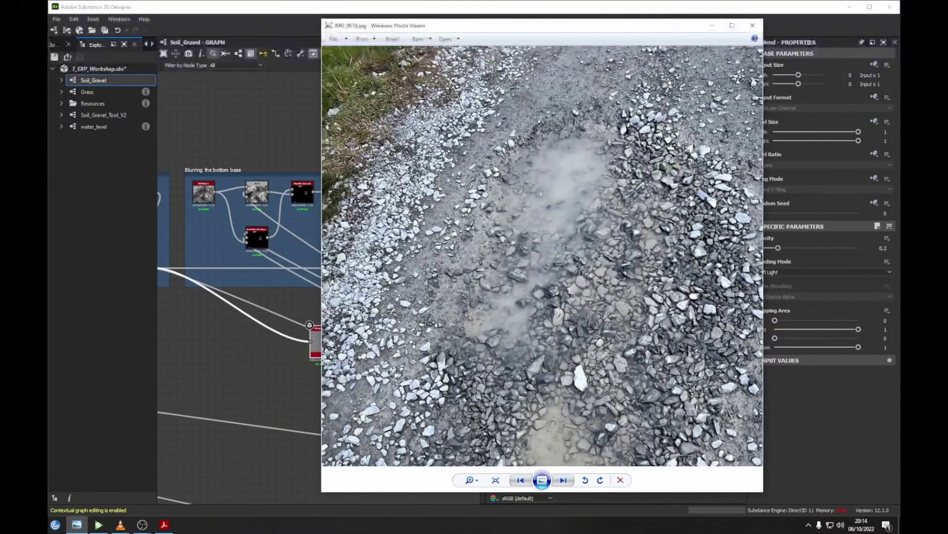
{"action": "left_click", "coordinate": [76, 526]}
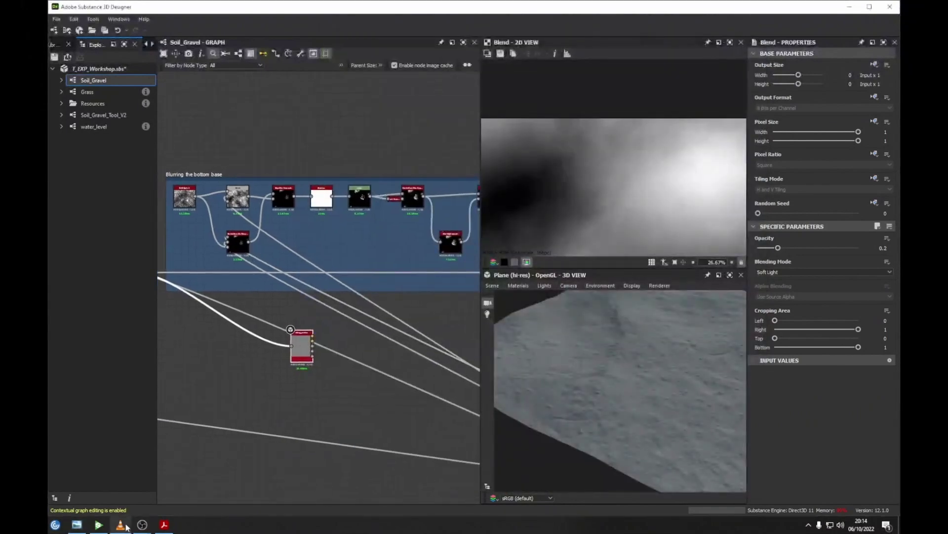
{"action": "mouse_move", "coordinate": [78, 529]}
Shift debug_preview further along beneath the Blurring the bottom base frame.
{"action": "middle_click_drag", "start_coordinate": [427, 347], "coordinate": [385, 342]}
{"action": "left_click_drag", "start_coordinate": [256, 345], "coordinate": [351, 357]}
{"action": "middle_click_drag", "start_coordinate": [321, 348], "coordinate": [471, 399]}
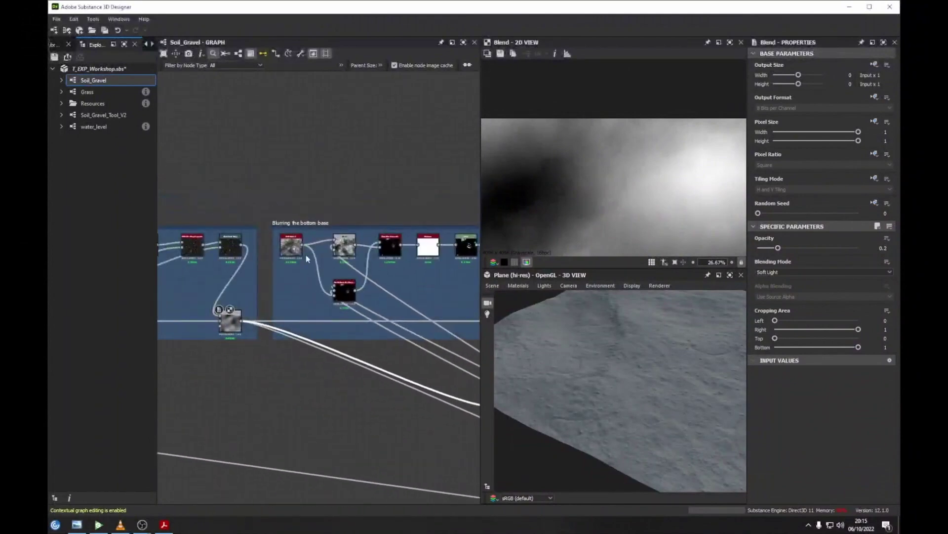
Display BnW Spots 1 and the Non Uniform Directional Warp's incoming mask in turn, fitting the mask to the 2D view.
{"action": "scroll", "coordinate": [298, 250], "scroll_direction": "up", "scroll_amount": 4}
{"action": "double_click", "coordinate": [299, 252]}
{"action": "middle_click_drag", "start_coordinate": [394, 277], "coordinate": [322, 265]}
{"action": "double_click", "coordinate": [319, 321]}
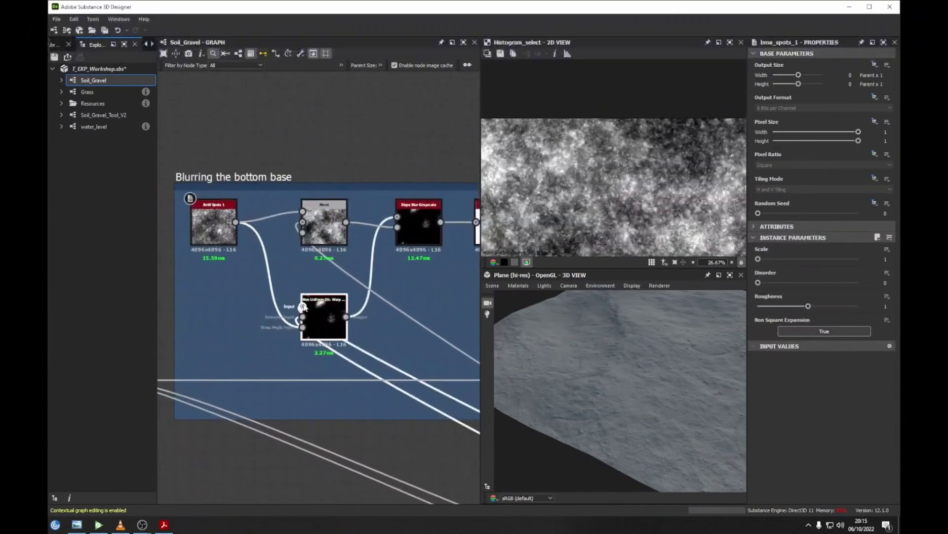
{"action": "scroll", "coordinate": [596, 208], "scroll_direction": "down", "scroll_amount": 5}
{"action": "key", "text": "f"}
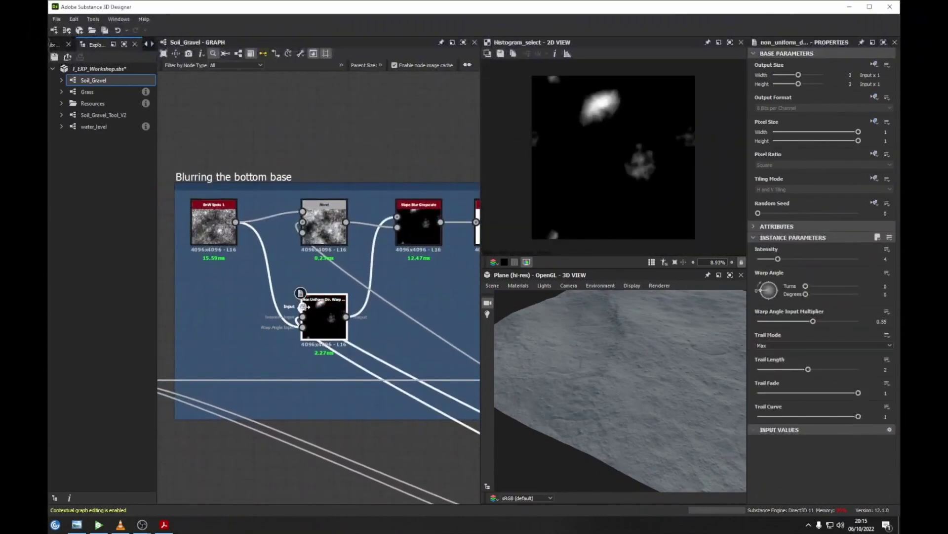
Trace the warp's input link to the Stones in Puddle frame and select its source Histogram Select node.
{"action": "middle_click_drag", "start_coordinate": [477, 358], "coordinate": [326, 260]}
{"action": "scroll", "coordinate": [325, 260], "scroll_direction": "down", "scroll_amount": 1}
{"action": "scroll", "coordinate": [326, 264], "scroll_direction": "down", "scroll_amount": 3}
{"action": "middle_click_drag", "start_coordinate": [464, 336], "coordinate": [277, 262]}
{"action": "middle_click_drag", "start_coordinate": [405, 317], "coordinate": [278, 233]}
{"action": "middle_click_drag", "start_coordinate": [408, 299], "coordinate": [278, 251]}
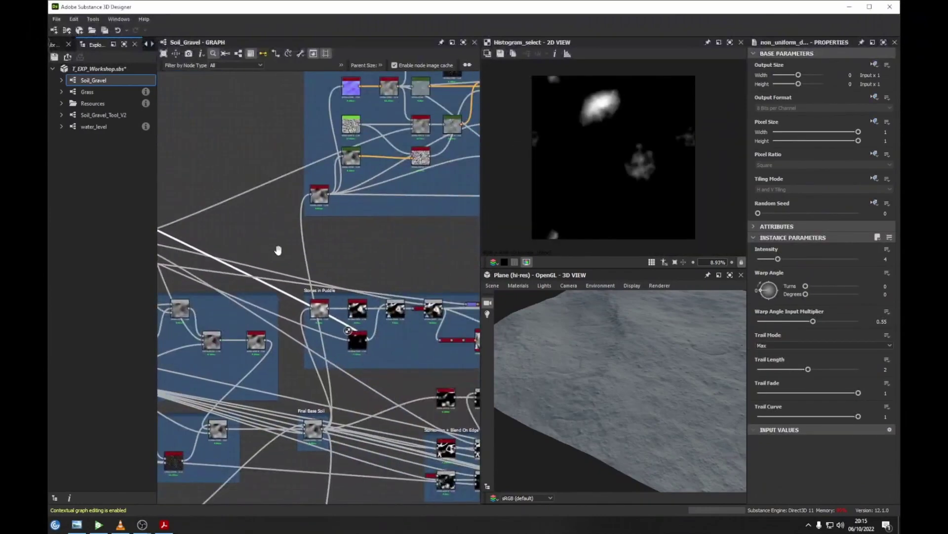
{"action": "scroll", "coordinate": [355, 341], "scroll_direction": "up", "scroll_amount": 5}
{"action": "left_click", "coordinate": [355, 342]}
Follow the Histogram Select link back to the Blurring the bottom base frame and select the Non Uniform Directional Warp.
{"action": "scroll", "coordinate": [355, 341], "scroll_direction": "down", "scroll_amount": 5}
{"action": "middle_click_drag", "start_coordinate": [186, 192], "coordinate": [358, 251]}
{"action": "middle_click_drag", "start_coordinate": [188, 198], "coordinate": [341, 247]}
{"action": "scroll", "coordinate": [256, 177], "scroll_direction": "up", "scroll_amount": 3}
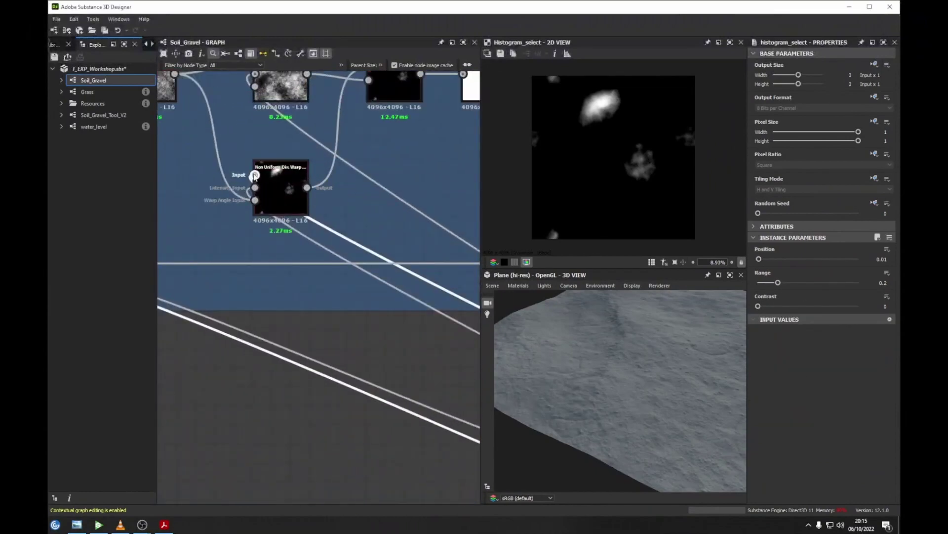
{"action": "left_click", "coordinate": [267, 175]}
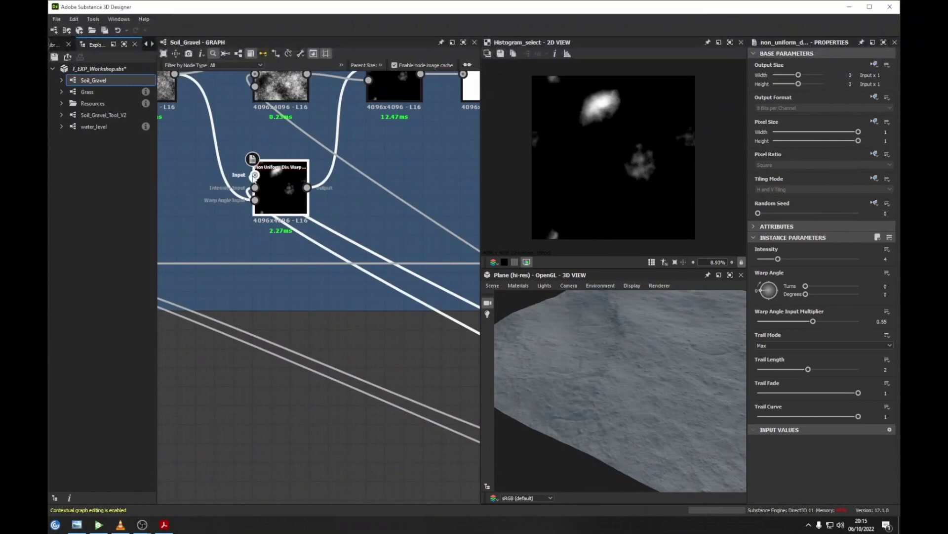
Return to the Histogram Select in the Stones in Puddle frame and compare its incoming height with its output.
{"action": "scroll", "coordinate": [315, 217], "scroll_direction": "down", "scroll_amount": 4}
{"action": "scroll", "coordinate": [445, 286], "scroll_direction": "down", "scroll_amount": 3}
{"action": "middle_click_drag", "start_coordinate": [444, 287], "coordinate": [271, 225]}
{"action": "scroll", "coordinate": [417, 312], "scroll_direction": "up", "scroll_amount": 5}
{"action": "middle_click_drag", "start_coordinate": [436, 307], "coordinate": [240, 258]}
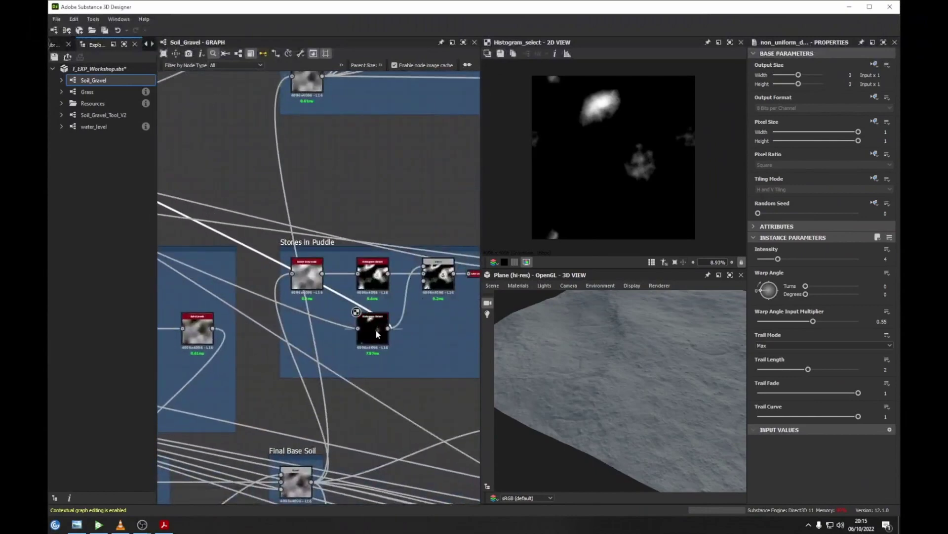
{"action": "left_click_drag", "start_coordinate": [360, 329], "coordinate": [358, 328]}
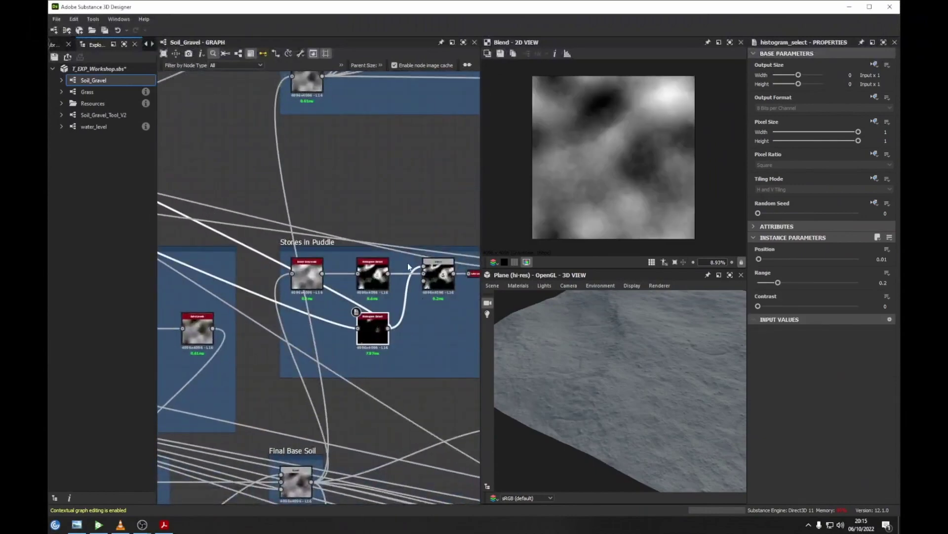
{"action": "double_click", "coordinate": [379, 335]}
Display the Non Uniform Directional Warp's output in the 2D view and examine the warped mask edges up close.
{"action": "scroll", "coordinate": [345, 296], "scroll_direction": "down", "scroll_amount": 3}
{"action": "scroll", "coordinate": [272, 258], "scroll_direction": "up", "scroll_amount": 4}
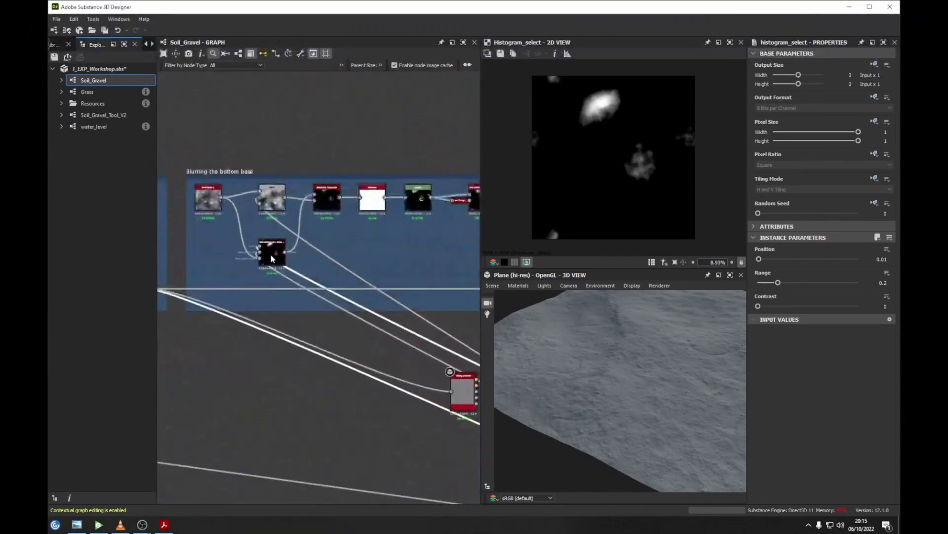
{"action": "double_click", "coordinate": [271, 255]}
{"action": "scroll", "coordinate": [271, 255], "scroll_direction": "up", "scroll_amount": 3}
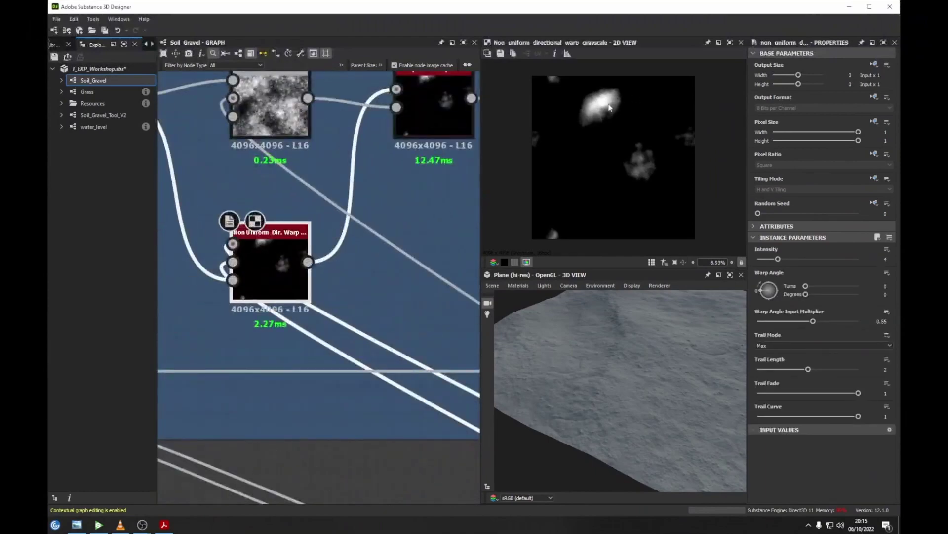
{"action": "scroll", "coordinate": [637, 174], "scroll_direction": "up", "scroll_amount": 5}
Display the Slope Blur Grayscale and Shadows outputs of the Blurring the bottom base frame in the 2D view.
{"action": "middle_click_drag", "start_coordinate": [435, 101], "coordinate": [415, 150]}
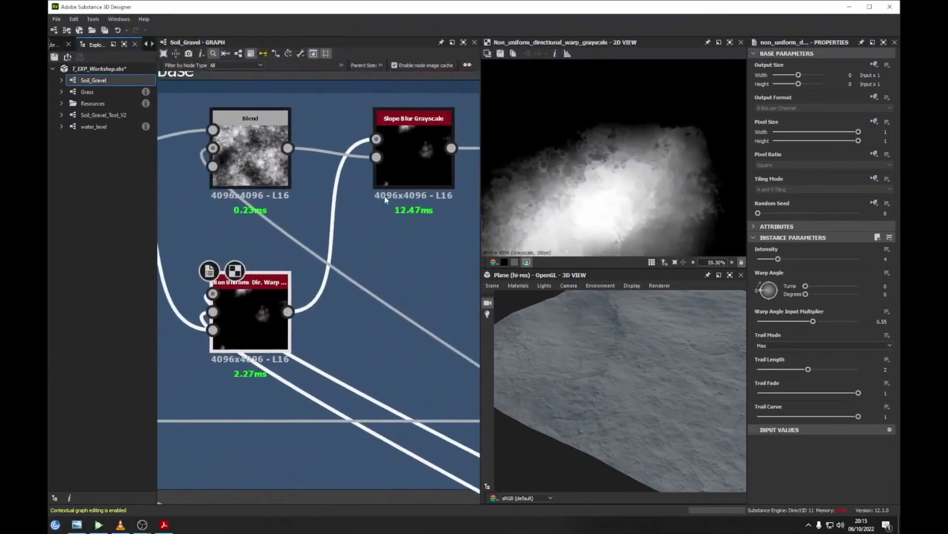
{"action": "double_click", "coordinate": [415, 150]}
{"action": "middle_click_drag", "start_coordinate": [434, 239], "coordinate": [302, 179]}
{"action": "mouse_move", "coordinate": [433, 152]}
{"action": "middle_mouse_down"}
{"action": "mouse_move", "coordinate": [417, 246]}
{"action": "mouse_move", "coordinate": [269, 180]}
{"action": "middle_mouse_up"}
{"action": "scroll", "coordinate": [269, 180], "scroll_direction": "down", "scroll_amount": 2}
{"action": "double_click", "coordinate": [248, 158]}
Display the Levels output and the following Non Uniform Blur Grayscale result in the 2D view.
{"action": "double_click", "coordinate": [344, 158]}
{"action": "middle_click_drag", "start_coordinate": [343, 163], "coordinate": [339, 214]}
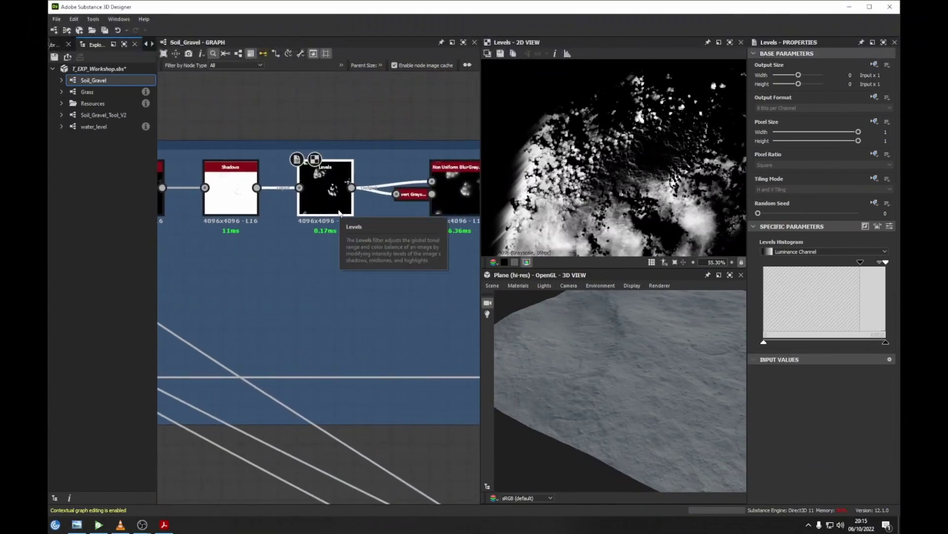
{"action": "middle_click_drag", "start_coordinate": [460, 194], "coordinate": [402, 222]}
{"action": "double_click", "coordinate": [402, 223]}
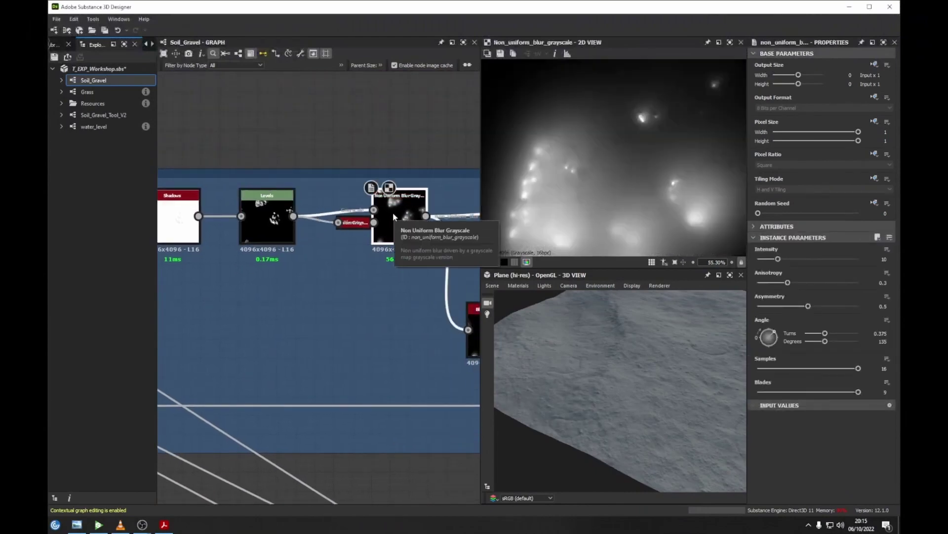
{"action": "middle_click_drag", "start_coordinate": [394, 216], "coordinate": [461, 201]}
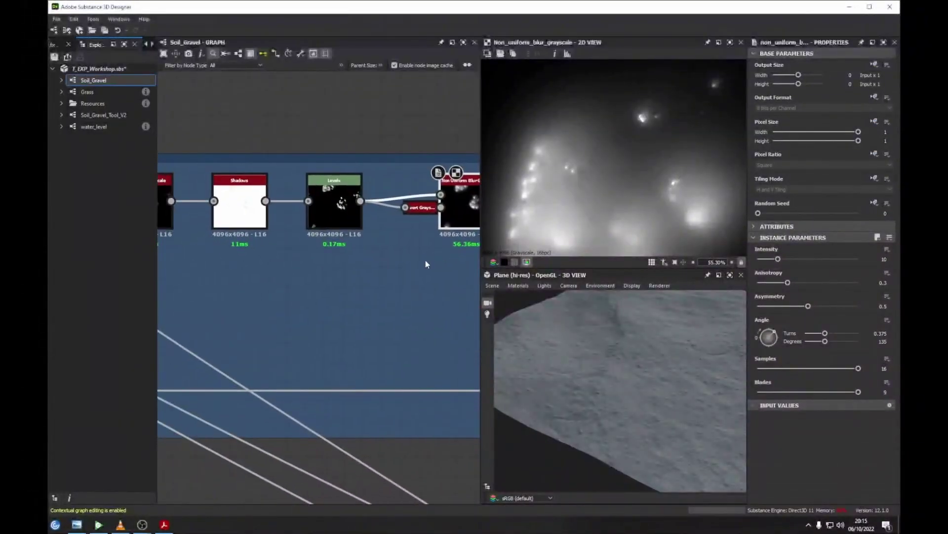
Move the debug_preview node beneath the last Blend of Blurring the bottom base and set the 3D material's Height Scale to 10.
{"action": "scroll", "coordinate": [424, 260], "scroll_direction": "down", "scroll_amount": 5}
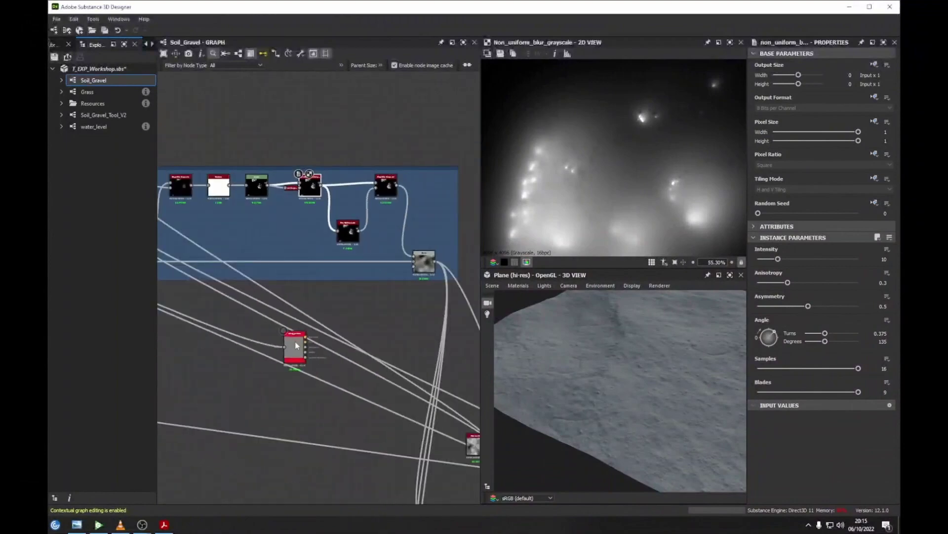
{"action": "left_click_drag", "start_coordinate": [575, 346], "coordinate": [610, 363]}
{"action": "left_click", "coordinate": [519, 286]}
{"action": "mouse_move", "coordinate": [551, 297]}
{"action": "left_click", "coordinate": [587, 298]}
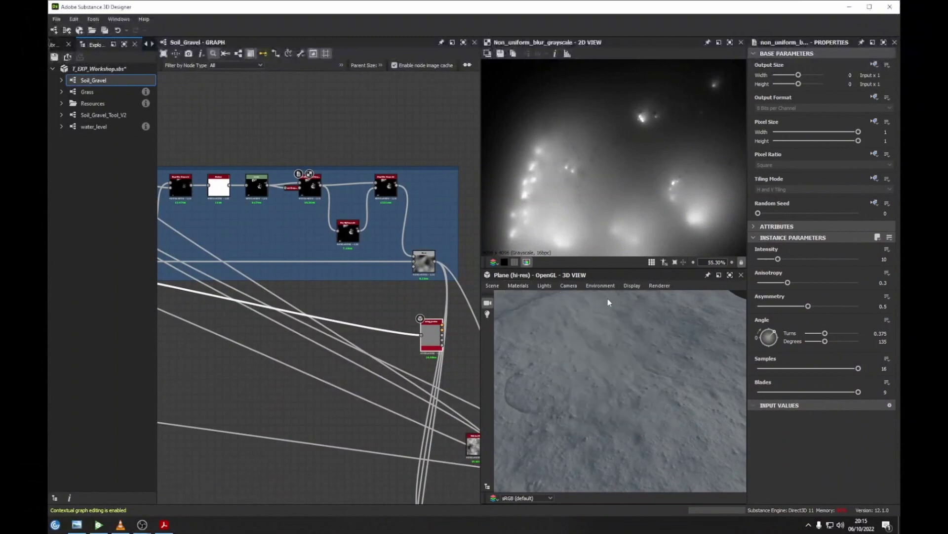
{"action": "left_click_drag", "start_coordinate": [812, 197], "coordinate": [831, 198]}
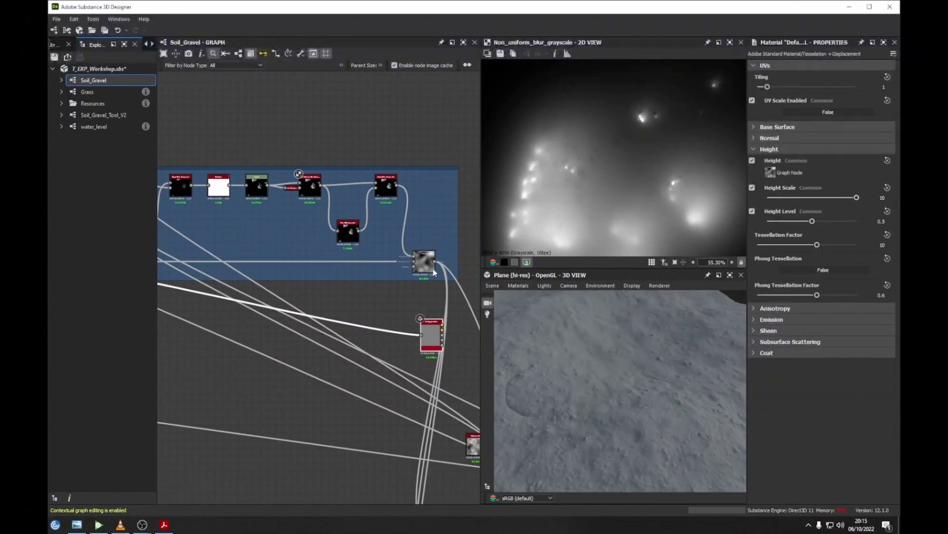
Feed the final Blend of the Blurring the bottom base frame into debug_preview and examine the surface in the 3D view.
{"action": "left_click", "coordinate": [423, 326]}
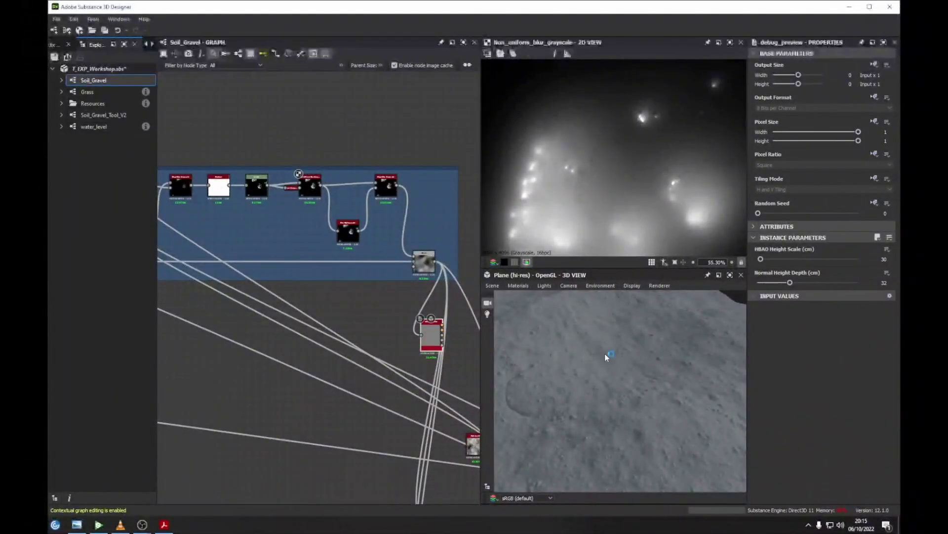
{"action": "left_click_drag", "start_coordinate": [597, 354], "coordinate": [653, 330]}
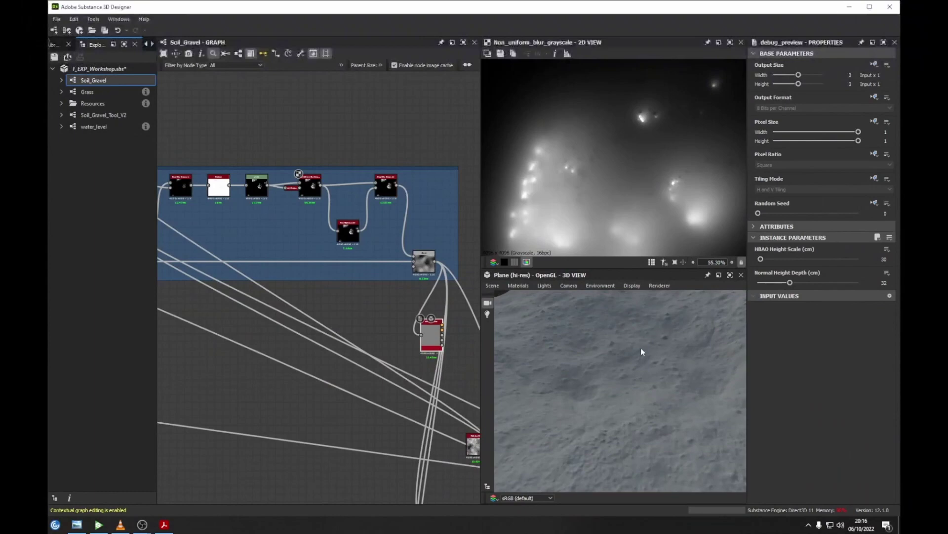
{"action": "middle_click_drag", "start_coordinate": [428, 335], "coordinate": [409, 338]}
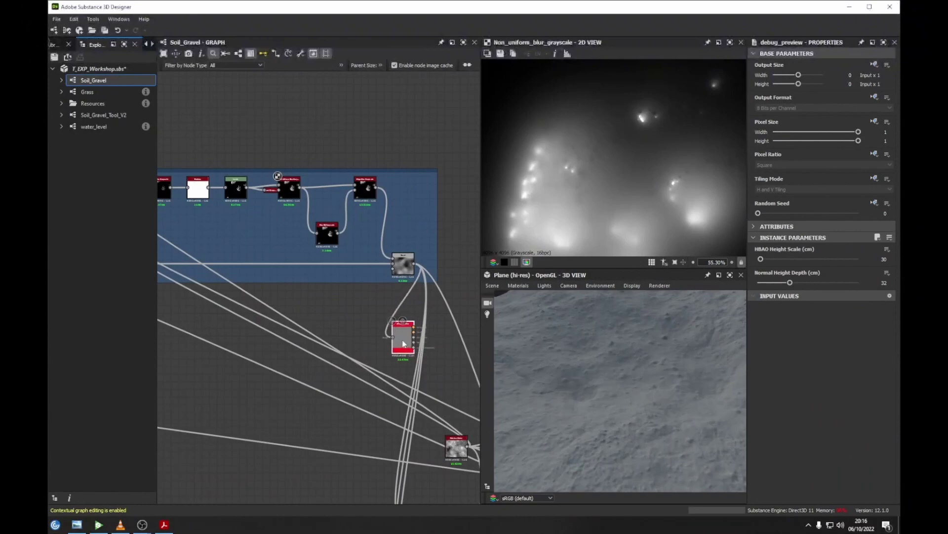
{"action": "middle_click_drag", "start_coordinate": [400, 362], "coordinate": [349, 356]}
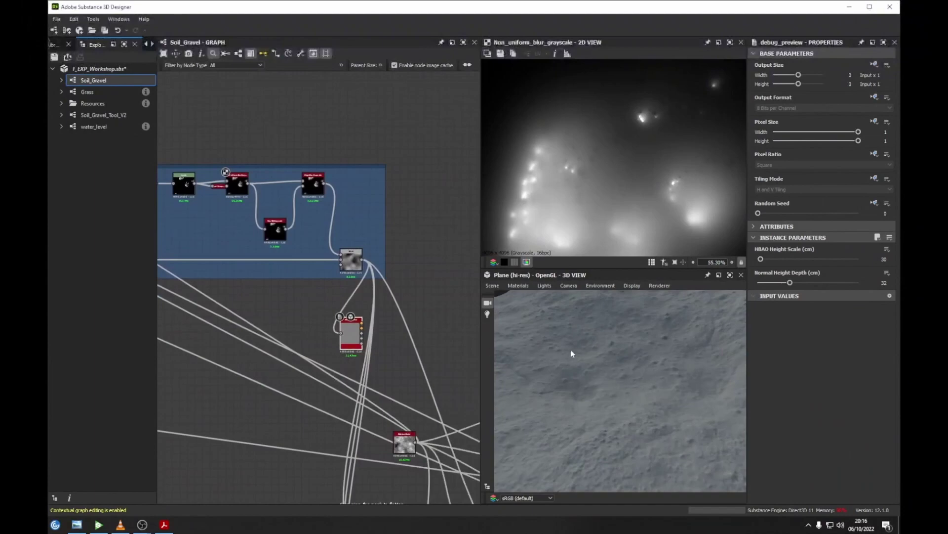
Move debug_preview above the Clamping the peak to flatten frame, feed it that frame's Auto Levels output and examine the 3D surface.
{"action": "scroll", "coordinate": [375, 359], "scroll_direction": "down", "scroll_amount": 3}
{"action": "scroll", "coordinate": [221, 195], "scroll_direction": "up", "scroll_amount": 3}
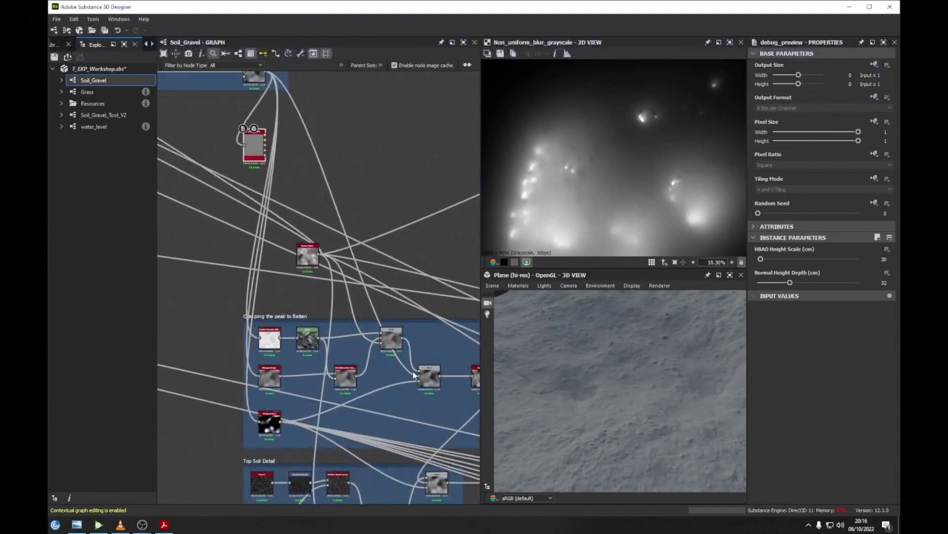
{"action": "left_click_drag", "start_coordinate": [195, 127], "coordinate": [397, 159]}
{"action": "left_click_drag", "start_coordinate": [434, 356], "coordinate": [399, 158]}
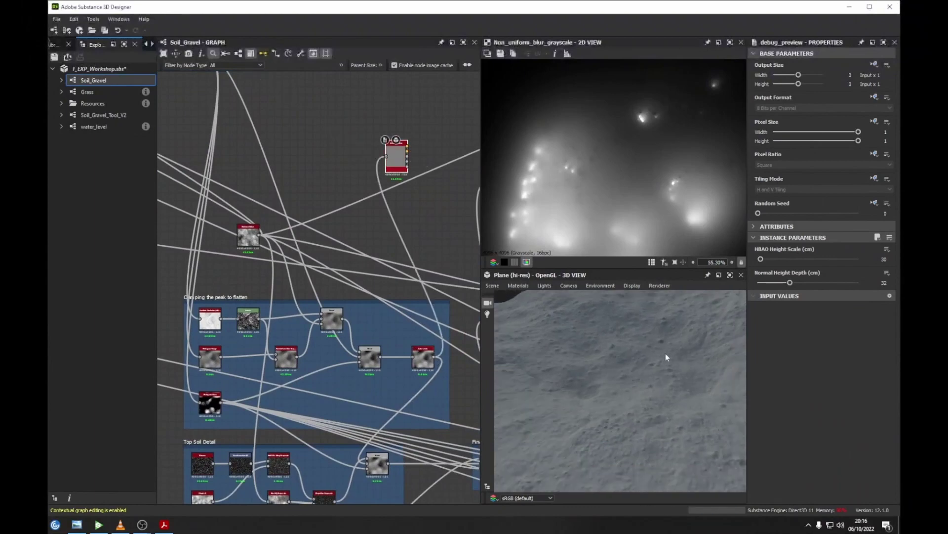
{"action": "left_click_drag", "start_coordinate": [668, 364], "coordinate": [628, 354]}
Compare the bottom base Blend with the clamped height in 3D, then reconnect debug_preview to Auto Levels.
{"action": "left_click_drag", "start_coordinate": [211, 122], "coordinate": [394, 227]}
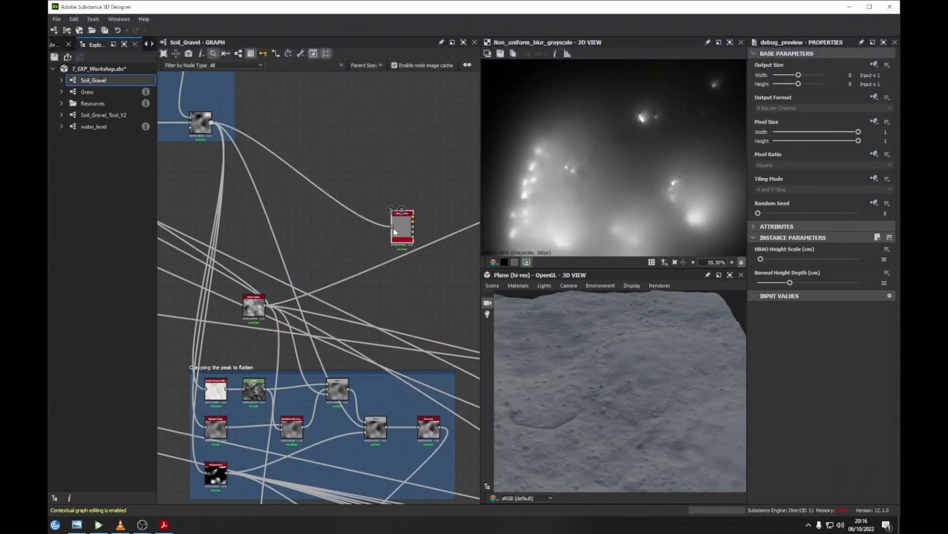
{"action": "left_click_drag", "start_coordinate": [602, 345], "coordinate": [575, 344]}
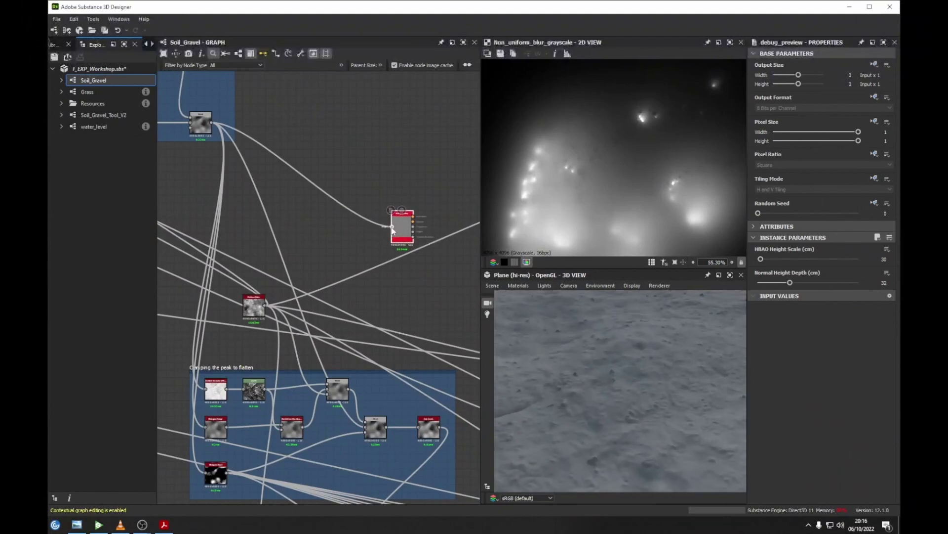
{"action": "left_click_drag", "start_coordinate": [392, 227], "coordinate": [448, 429]}
Display the Histogram Scan mask of the Clamping the peak to flatten frame in the 2D view.
{"action": "middle_click_drag", "start_coordinate": [197, 474], "coordinate": [264, 413]}
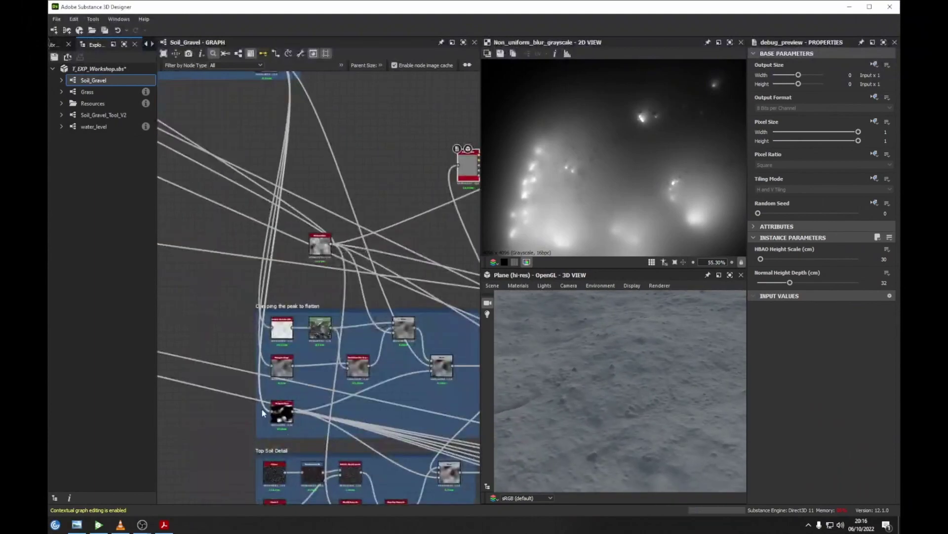
{"action": "double_click", "coordinate": [274, 417]}
{"action": "scroll", "coordinate": [599, 206], "scroll_direction": "down", "scroll_amount": 5}
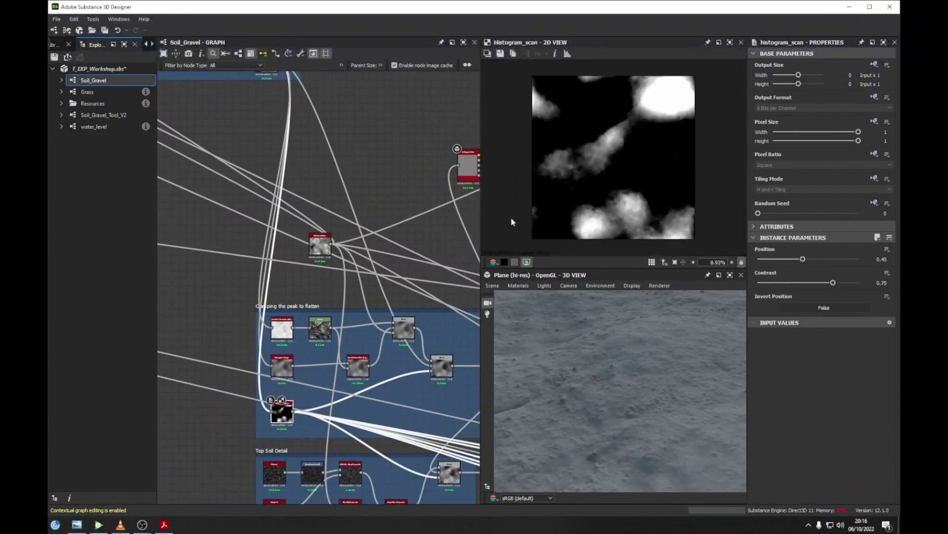
{"action": "scroll", "coordinate": [396, 384], "scroll_direction": "up", "scroll_amount": 3}
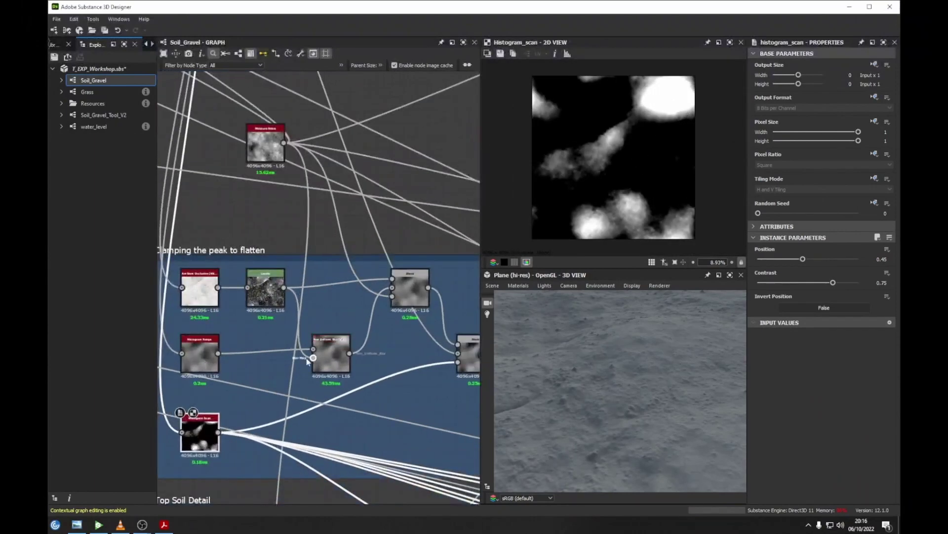
Display the Histogram Range output with its histogram, followed by the Non Uniform Blur Grayscale result.
{"action": "double_click", "coordinate": [204, 360]}
{"action": "middle_click_drag", "start_coordinate": [223, 353], "coordinate": [319, 355]}
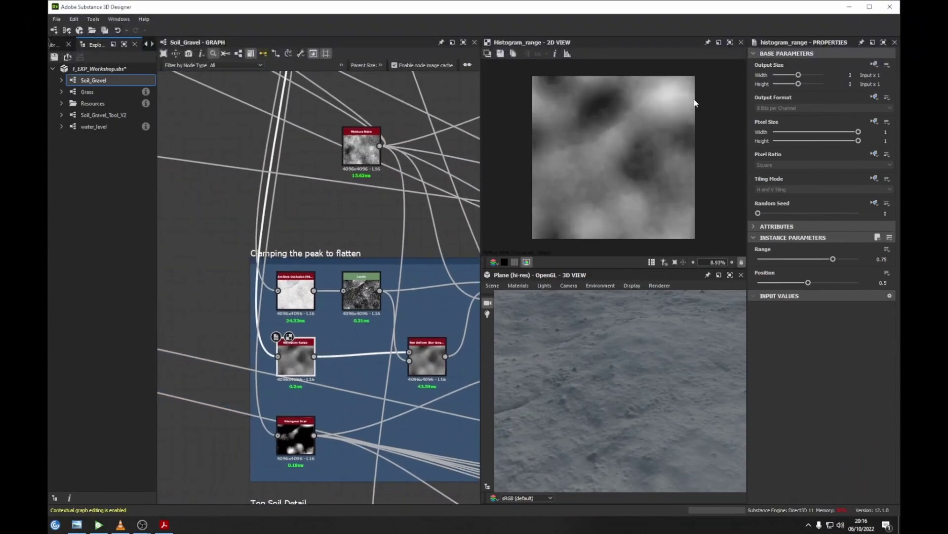
{"action": "left_click", "coordinate": [567, 54]}
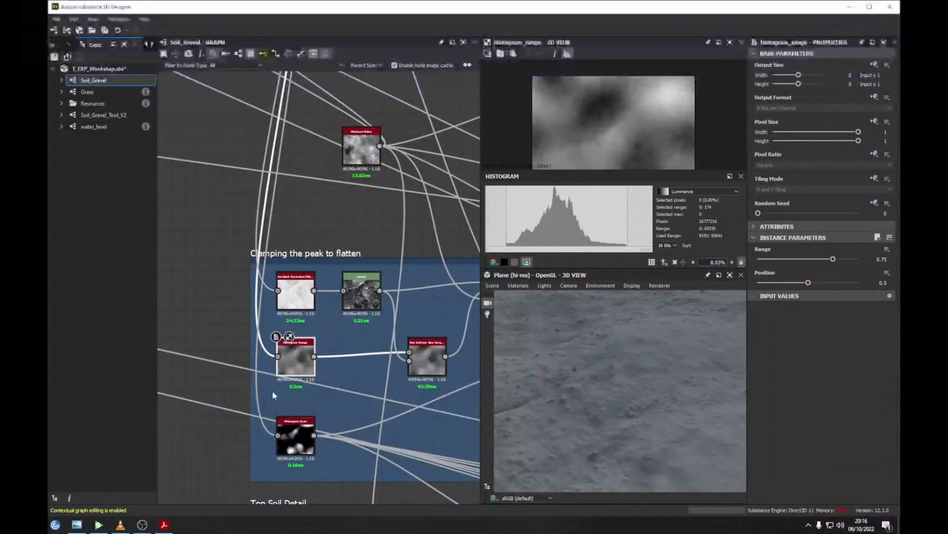
{"action": "left_click", "coordinate": [426, 357]}
{"action": "middle_click_drag", "start_coordinate": [421, 360], "coordinate": [329, 351]}
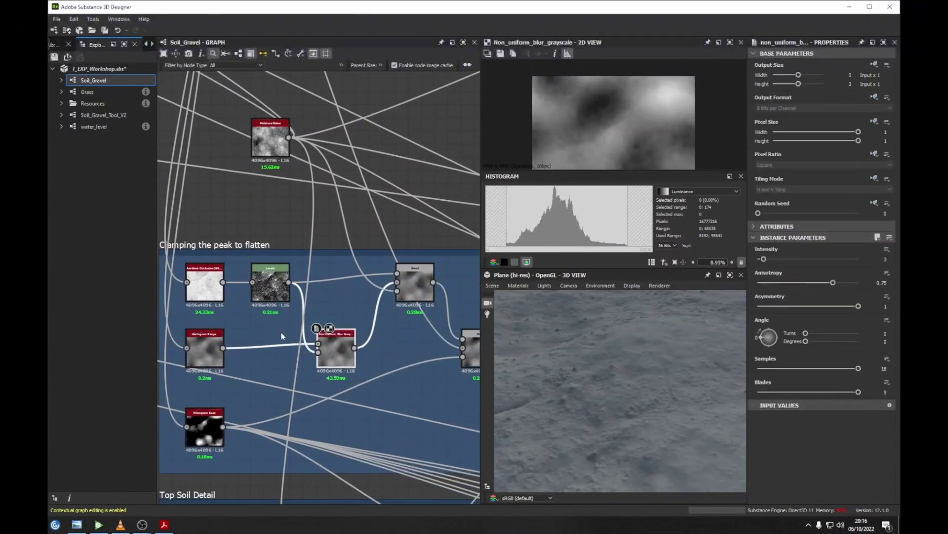
Display the Ambient Occlusion (HBAO) and Levels outputs of the clamping frame and examine the Levels mask up close.
{"action": "scroll", "coordinate": [278, 336], "scroll_direction": "up", "scroll_amount": 3}
{"action": "middle_click_drag", "start_coordinate": [302, 289], "coordinate": [360, 291]}
{"action": "left_click", "coordinate": [214, 301]}
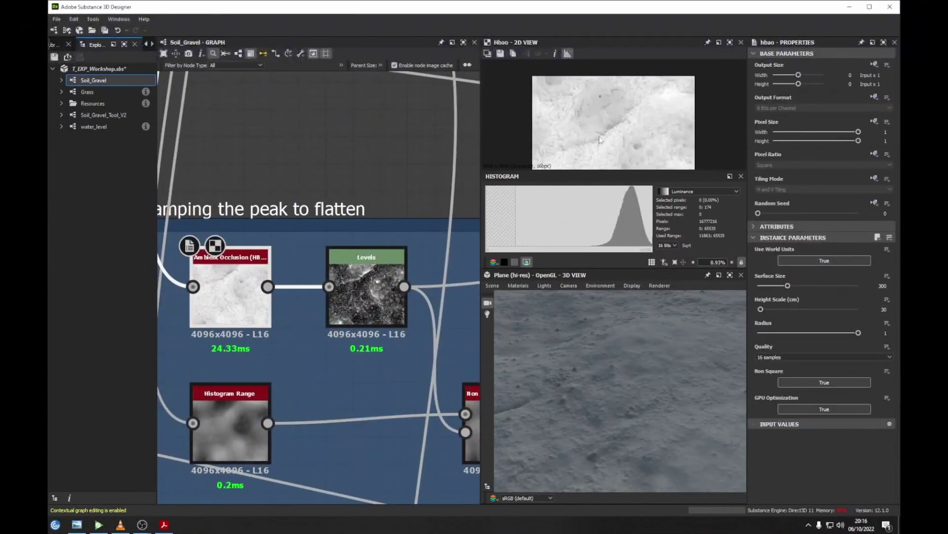
{"action": "left_click", "coordinate": [367, 291]}
{"action": "scroll", "coordinate": [618, 101], "scroll_direction": "up", "scroll_amount": 3}
{"action": "scroll", "coordinate": [617, 101], "scroll_direction": "up", "scroll_amount": 1}
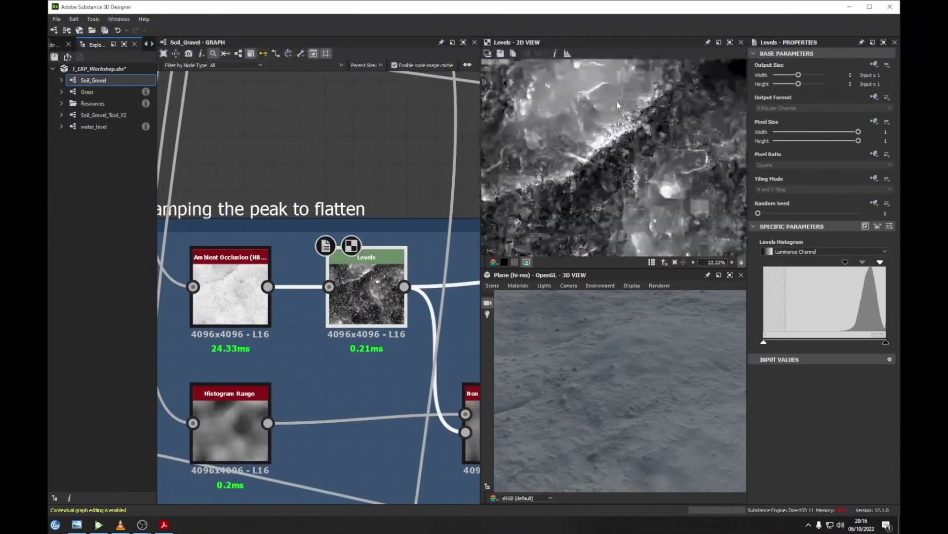
{"action": "middle_click_drag", "start_coordinate": [547, 188], "coordinate": [539, 238]}
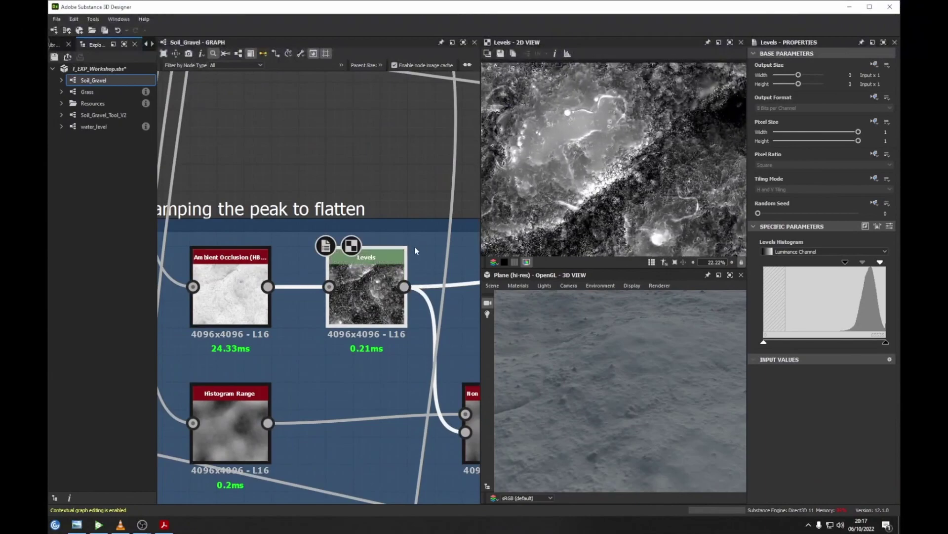
Display the Non Uniform Blur Grayscale output in 2D and move debug_preview just above the clamping frame to view the 3D surface.
{"action": "middle_click_drag", "start_coordinate": [471, 403], "coordinate": [355, 328]}
{"action": "left_click", "coordinate": [365, 334]}
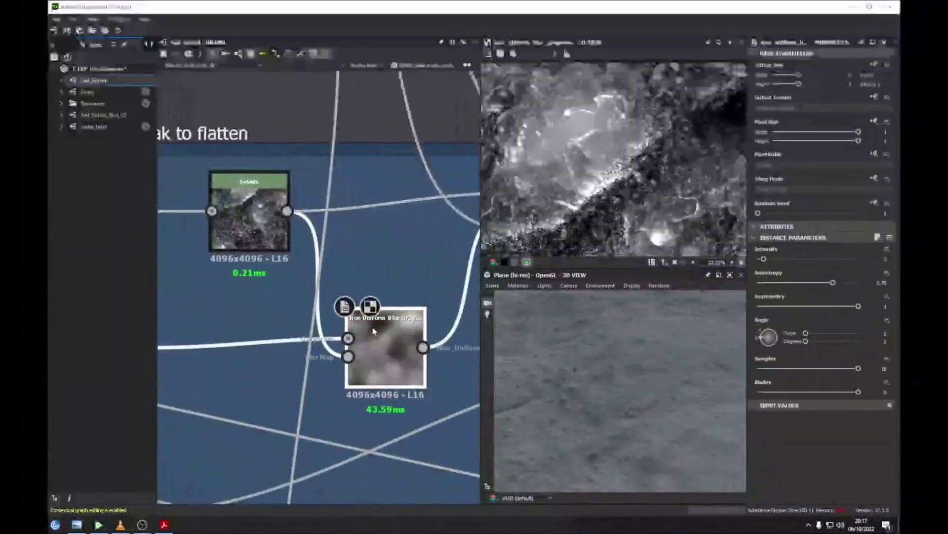
{"action": "scroll", "coordinate": [384, 247], "scroll_direction": "down", "scroll_amount": 5}
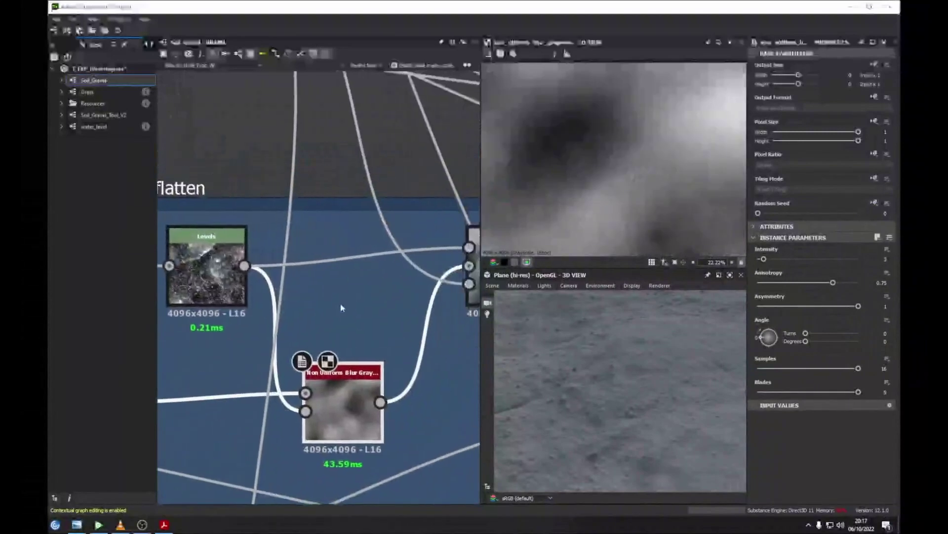
{"action": "middle_click_drag", "start_coordinate": [418, 74], "coordinate": [419, 104]}
{"action": "left_click_drag", "start_coordinate": [419, 104], "coordinate": [336, 242]}
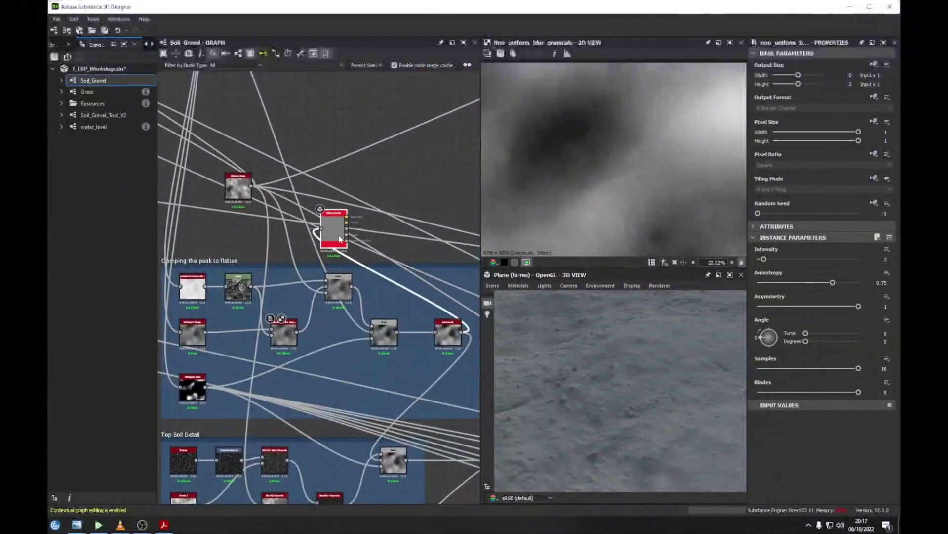
{"action": "left_click_drag", "start_coordinate": [647, 345], "coordinate": [646, 369]}
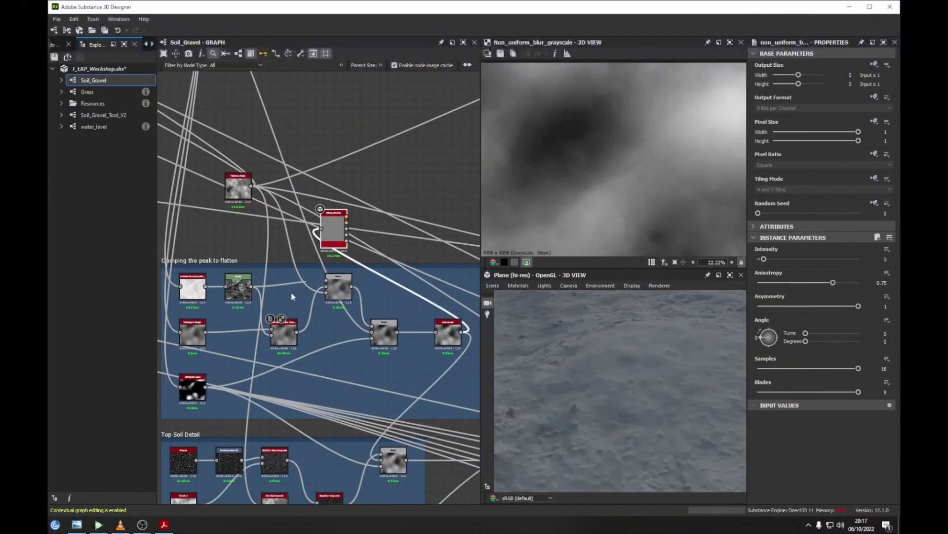
Move debug_preview near the Blurring the bottom base frame and feed it that frame's Blend output to view the unclamped surface.
{"action": "scroll", "coordinate": [290, 283], "scroll_direction": "up", "scroll_amount": 3}
{"action": "middle_click_drag", "start_coordinate": [335, 207], "coordinate": [362, 224]}
{"action": "scroll", "coordinate": [372, 220], "scroll_direction": "down", "scroll_amount": 3}
{"action": "middle_click_drag", "start_coordinate": [329, 115], "coordinate": [356, 288]}
{"action": "left_click_drag", "start_coordinate": [402, 398], "coordinate": [371, 278]}
{"action": "left_click_drag", "start_coordinate": [257, 135], "coordinate": [362, 281]}
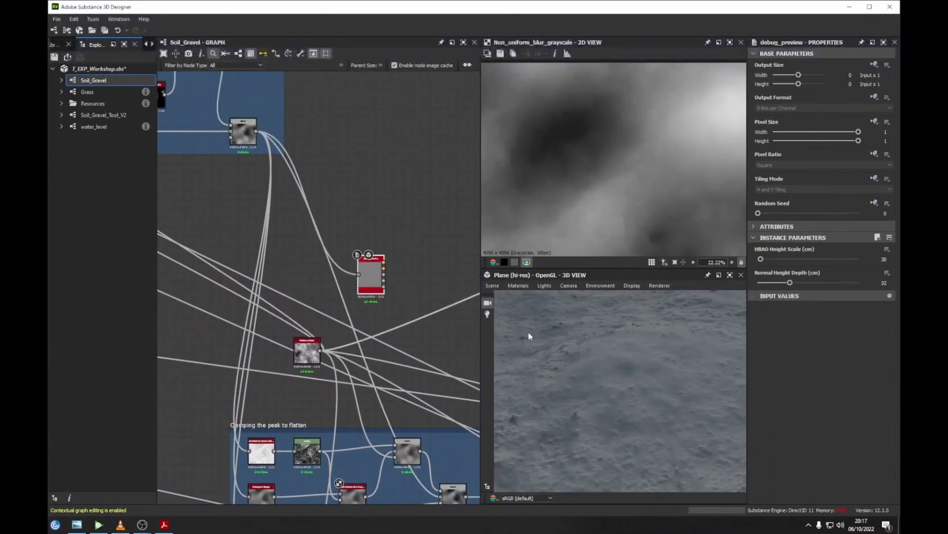
Reposition debug_preview above the clamping frame and feed it the Auto Levels output to view the flattened surface in 3D.
{"action": "middle_click_drag", "start_coordinate": [360, 290], "coordinate": [266, 216]}
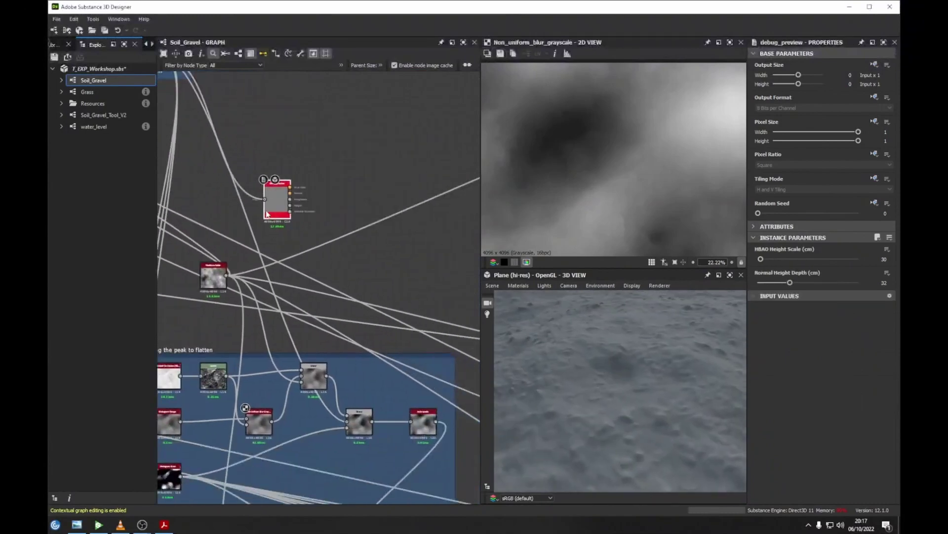
{"action": "left_click_drag", "start_coordinate": [266, 216], "coordinate": [382, 259]}
{"action": "middle_click_drag", "start_coordinate": [381, 259], "coordinate": [344, 244]}
{"action": "left_click_drag", "start_coordinate": [395, 406], "coordinate": [342, 229]}
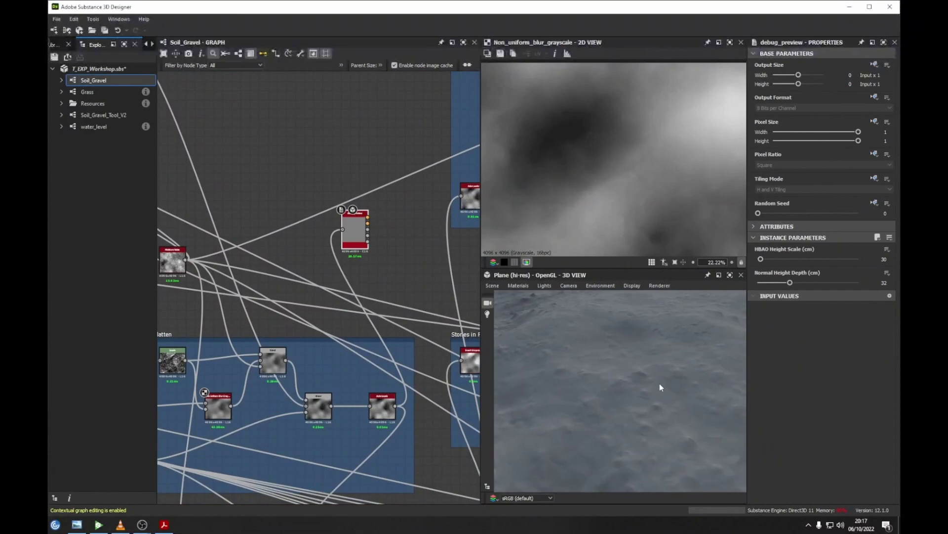
Return to the clamping frame's Ambient Occlusion and Levels nodes and examine the Levels mask in the 2D view.
{"action": "middle_click_drag", "start_coordinate": [178, 368], "coordinate": [304, 350]}
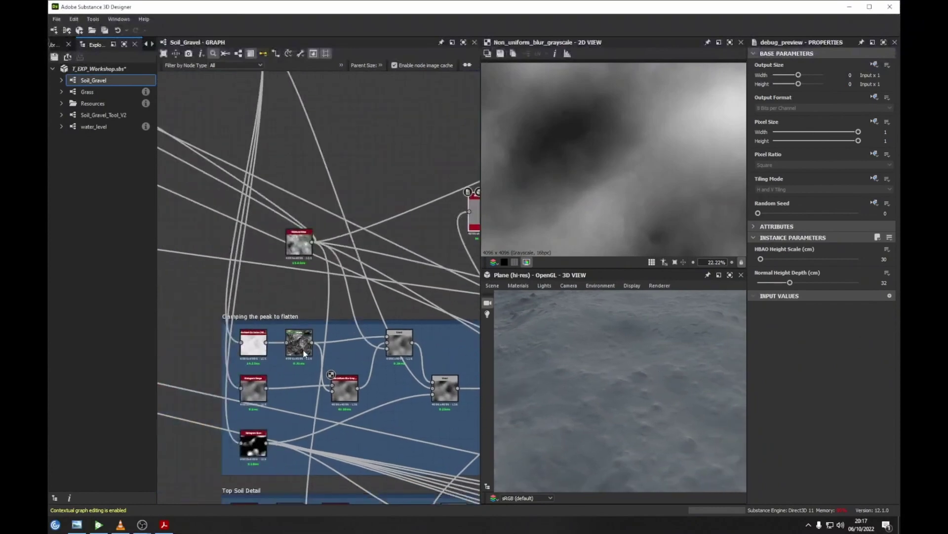
{"action": "left_click", "coordinate": [298, 342]}
{"action": "scroll", "coordinate": [250, 349], "scroll_direction": "up", "scroll_amount": 5}
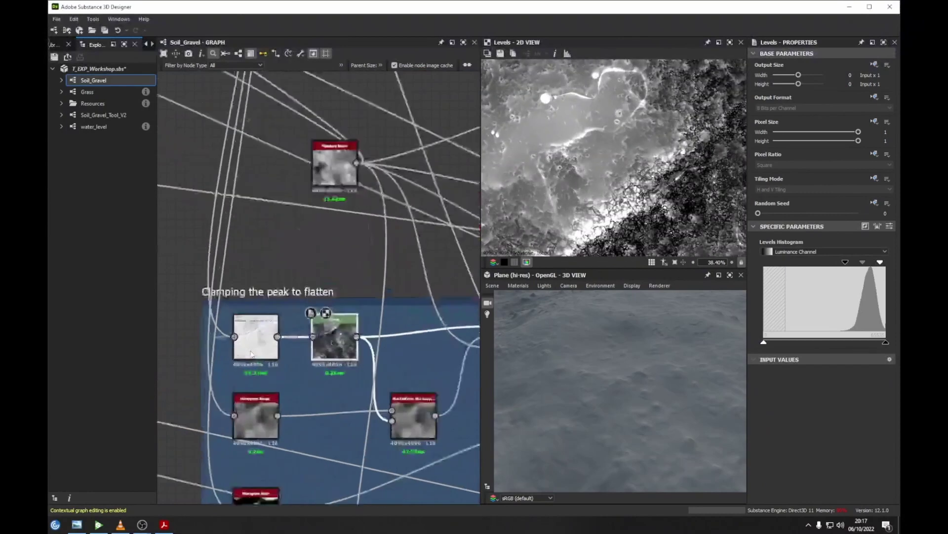
{"action": "left_click", "coordinate": [255, 341]}
{"action": "left_click", "coordinate": [381, 348]}
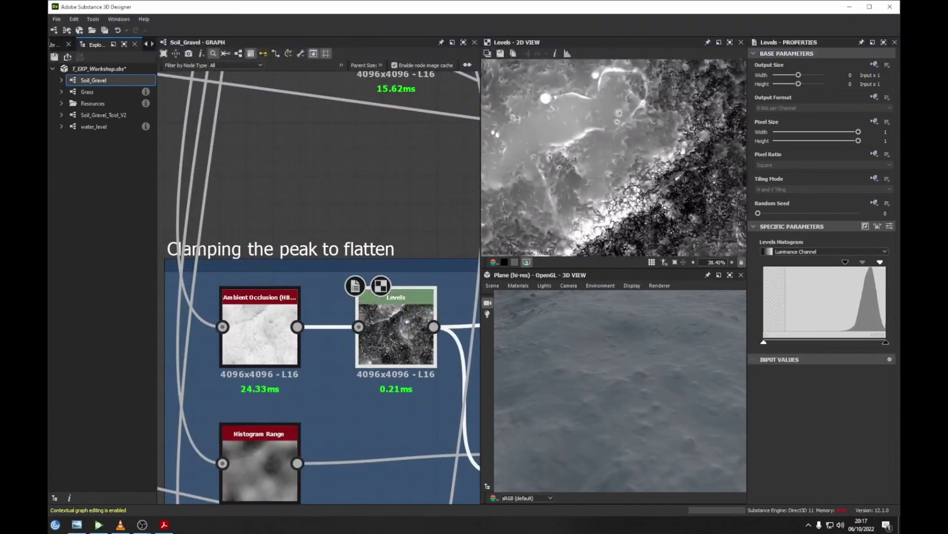
{"action": "scroll", "coordinate": [565, 69], "scroll_direction": "down", "scroll_amount": 4}
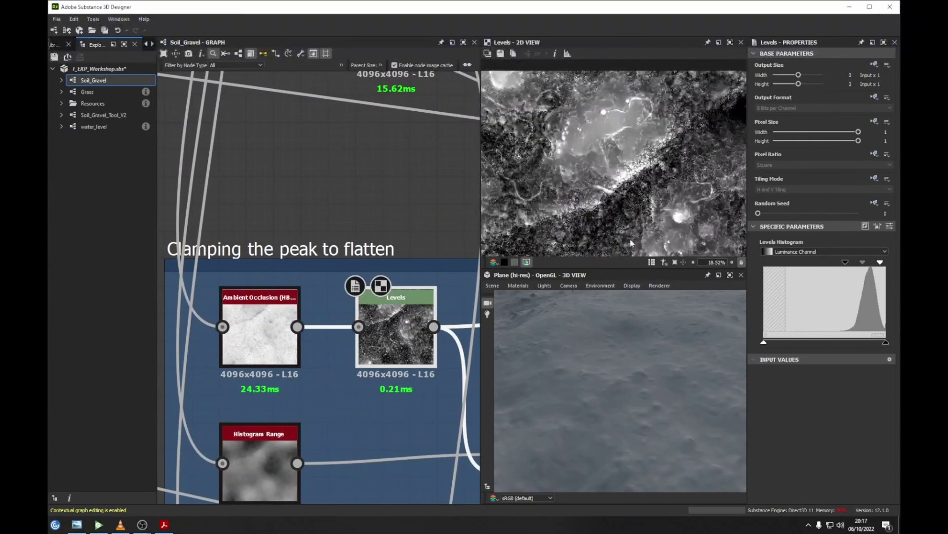
Move debug_preview beside the Final Base Soil frame, feed it the Top Soil Detail Blend output and examine the 3D surface.
{"action": "scroll", "coordinate": [372, 327], "scroll_direction": "down", "scroll_amount": 8}
{"action": "left_click_drag", "start_coordinate": [316, 185], "coordinate": [371, 386]}
{"action": "middle_click_drag", "start_coordinate": [384, 350], "coordinate": [437, 282]}
{"action": "mouse_move", "coordinate": [234, 346]}
{"action": "middle_mouse_down"}
{"action": "mouse_move", "coordinate": [366, 292]}
{"action": "mouse_move", "coordinate": [245, 274]}
{"action": "mouse_move", "coordinate": [269, 271]}
{"action": "middle_mouse_up"}
{"action": "scroll", "coordinate": [343, 301], "scroll_direction": "up", "scroll_amount": 1}
{"action": "scroll", "coordinate": [343, 301], "scroll_direction": "up", "scroll_amount": 1}
{"action": "middle_click_drag", "start_coordinate": [354, 288], "coordinate": [110, 270]}
{"action": "left_click_drag", "start_coordinate": [348, 212], "coordinate": [341, 344]}
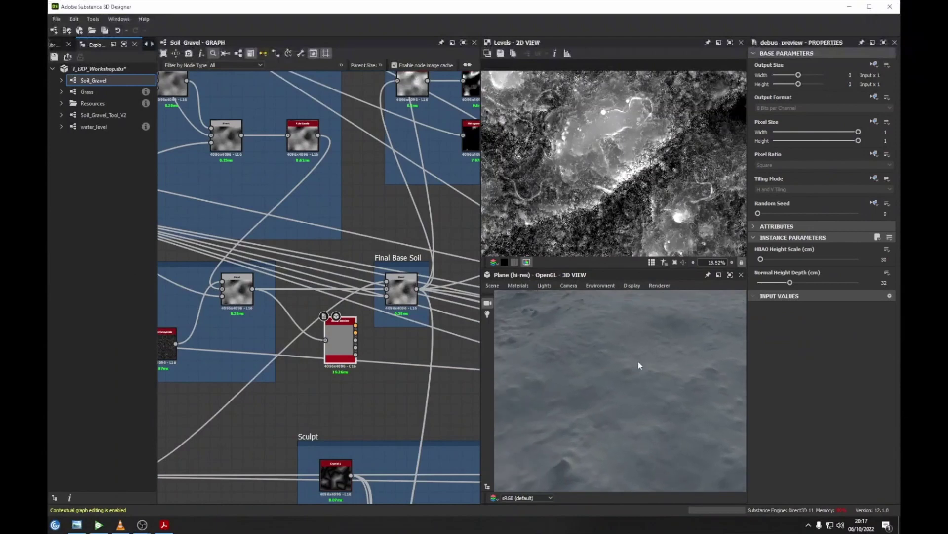
{"action": "left_click_drag", "start_coordinate": [639, 361], "coordinate": [612, 360]}
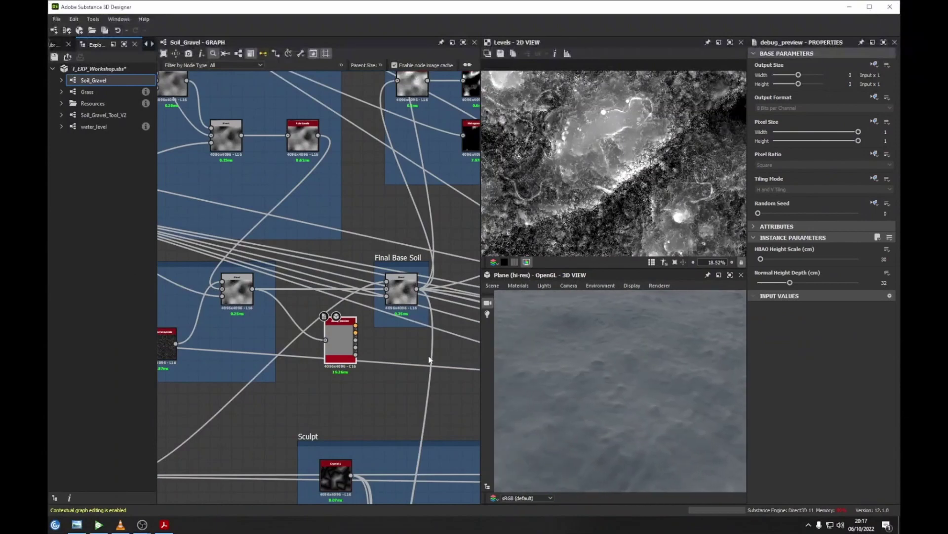
Display the Slope Blur Grayscale output of the Top Soil Detail frame and examine its grain up close.
{"action": "middle_click_drag", "start_coordinate": [369, 345], "coordinate": [412, 337]}
{"action": "double_click", "coordinate": [363, 360]}
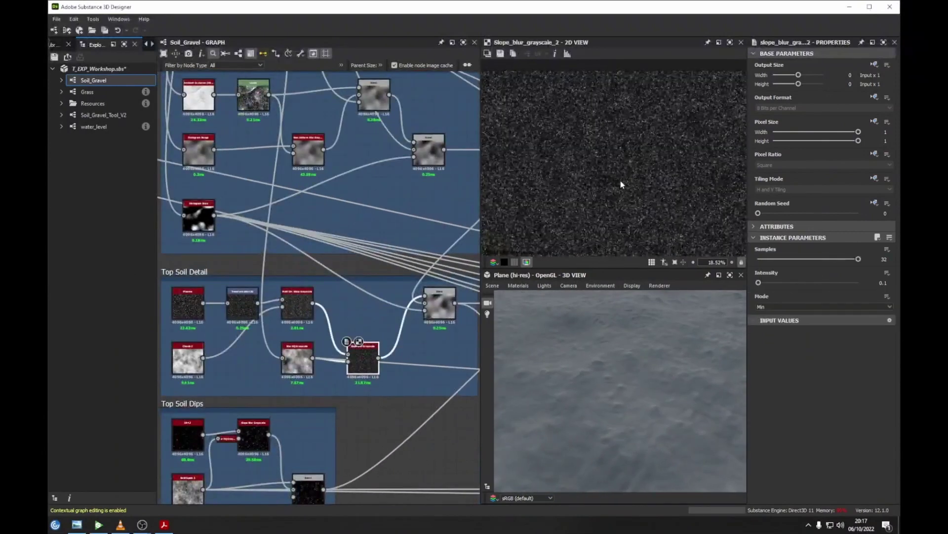
{"action": "scroll", "coordinate": [269, 306], "scroll_direction": "up", "scroll_amount": 5}
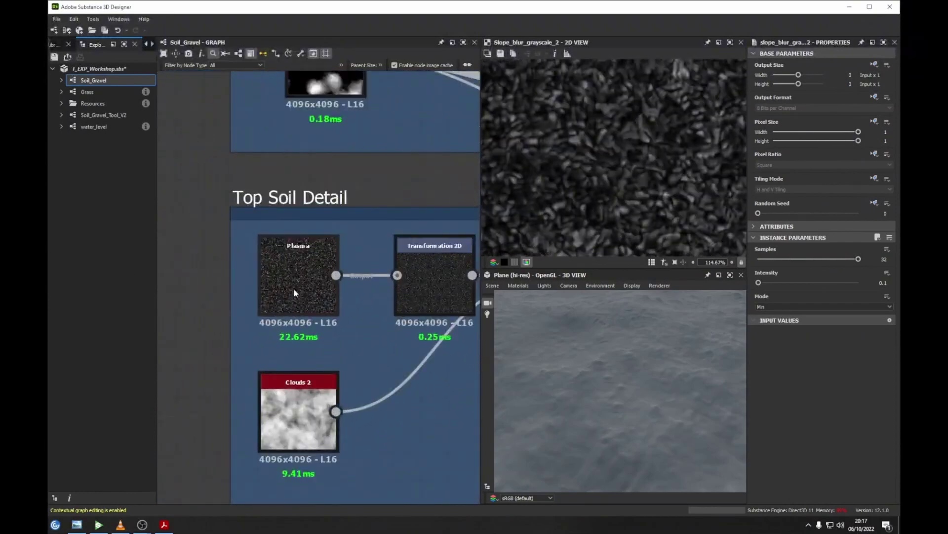
Switch to the IMG_0610.jpg reference photo in Windows Photo Viewer and examine the soil grain between the stones up close.
{"action": "middle_click_drag", "start_coordinate": [576, 193], "coordinate": [570, 209]}
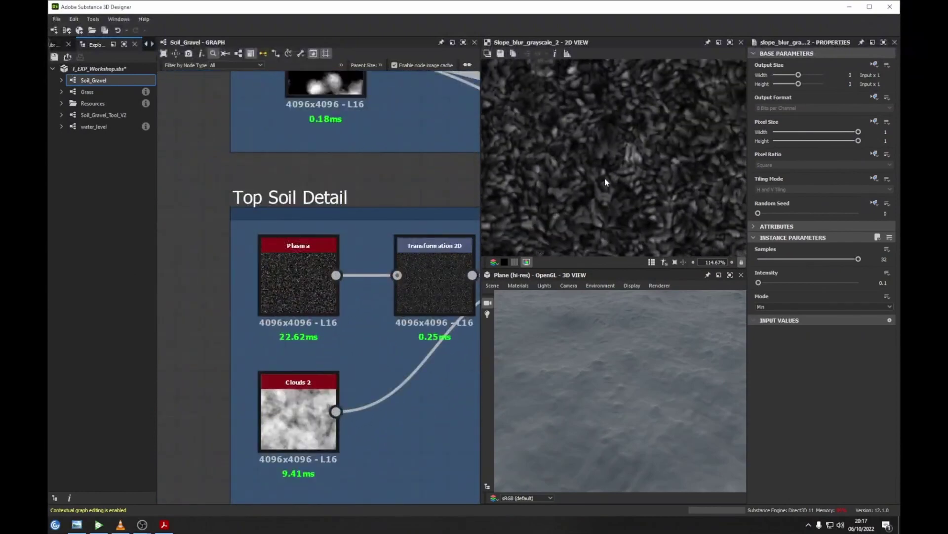
{"action": "left_click", "coordinate": [77, 524]}
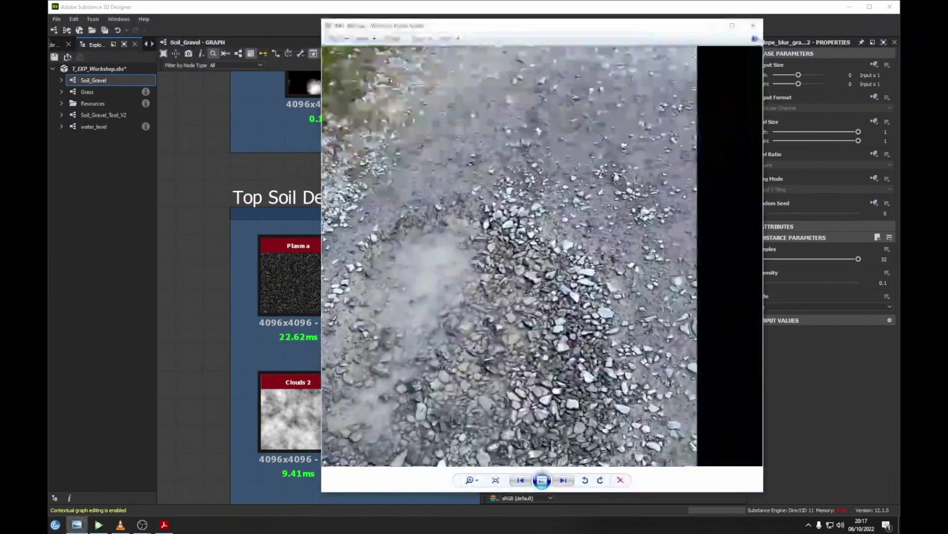
{"action": "scroll", "coordinate": [584, 318], "scroll_direction": "up", "scroll_amount": 8}
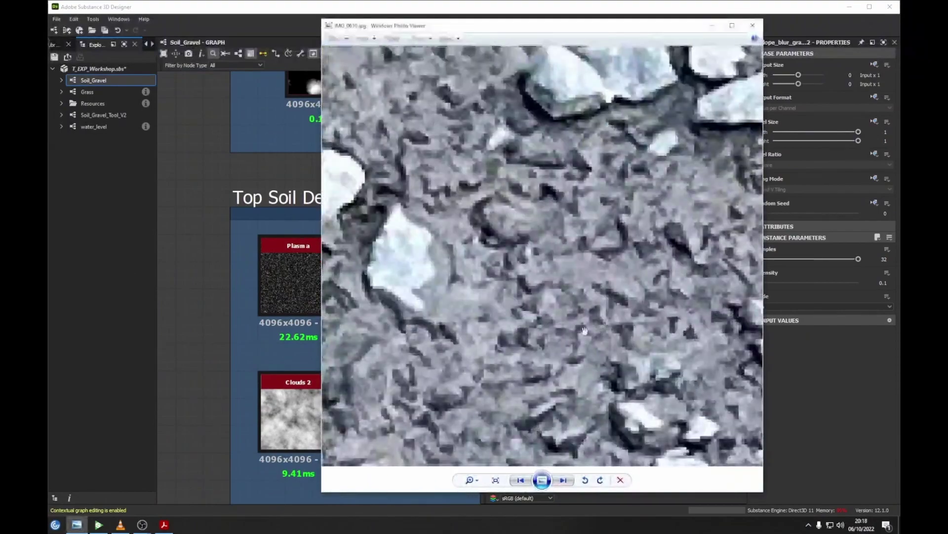
{"action": "left_click_drag", "start_coordinate": [547, 282], "coordinate": [588, 266]}
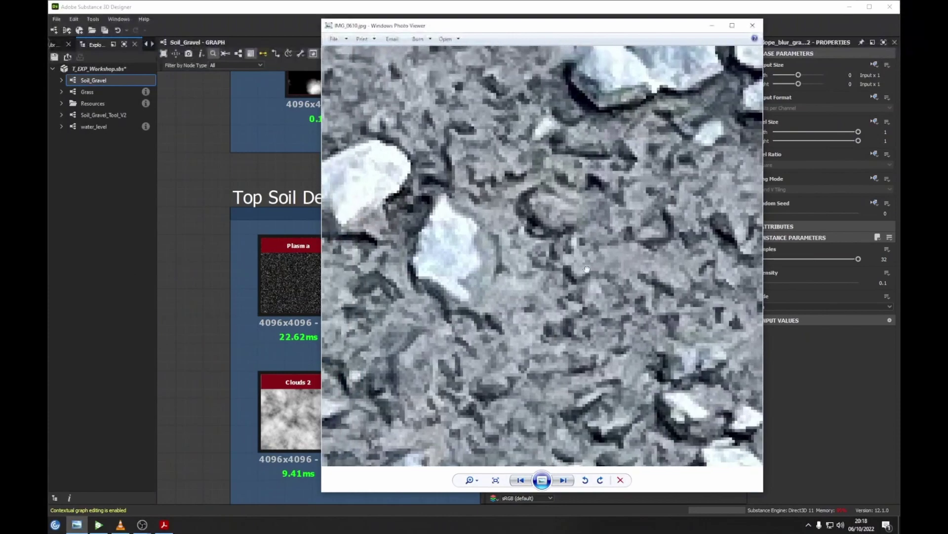
{"action": "scroll", "coordinate": [588, 267], "scroll_direction": "down", "scroll_amount": 4}
{"action": "scroll", "coordinate": [550, 334], "scroll_direction": "up", "scroll_amount": 3}
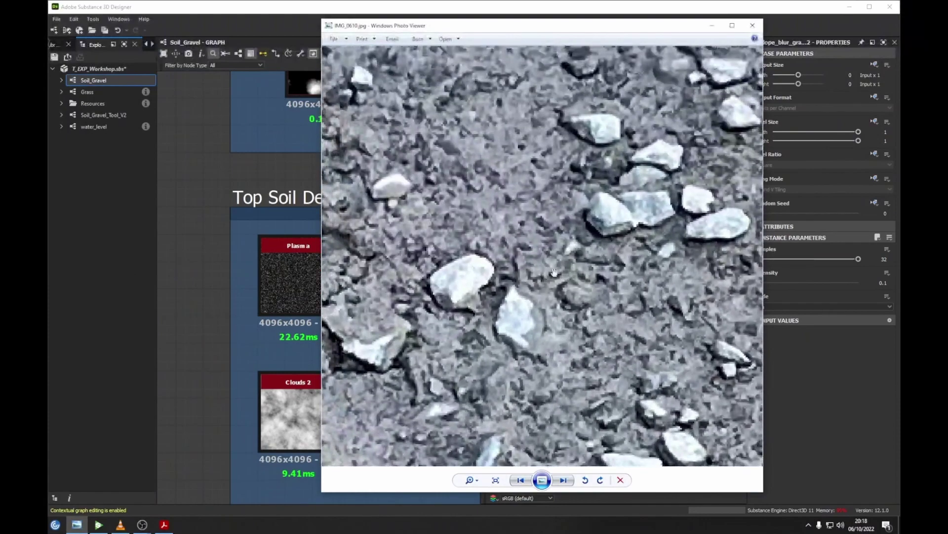
{"action": "scroll", "coordinate": [549, 334], "scroll_direction": "up", "scroll_amount": 2}
{"action": "scroll", "coordinate": [554, 254], "scroll_direction": "up", "scroll_amount": 3}
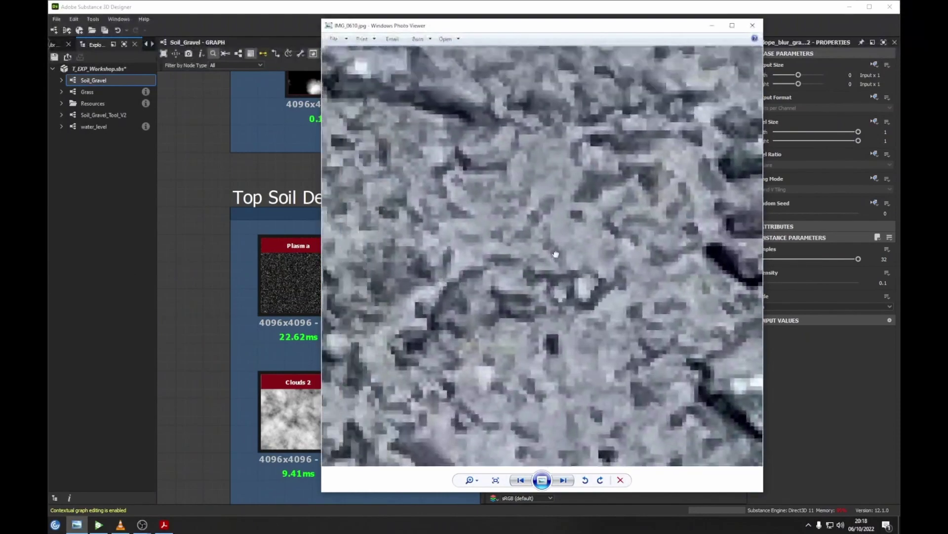
{"action": "scroll", "coordinate": [491, 187], "scroll_direction": "down", "scroll_amount": 2}
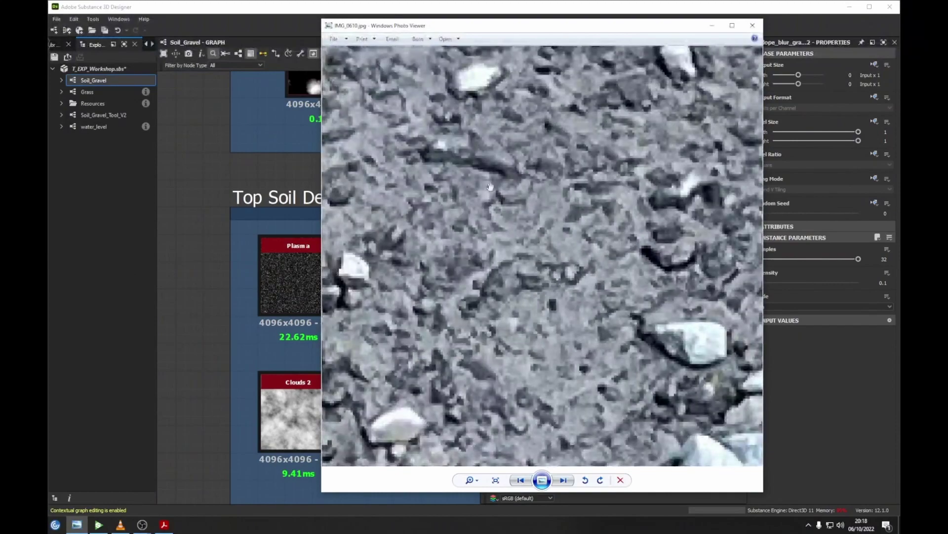
{"action": "scroll", "coordinate": [581, 253], "scroll_direction": "down", "scroll_amount": 3}
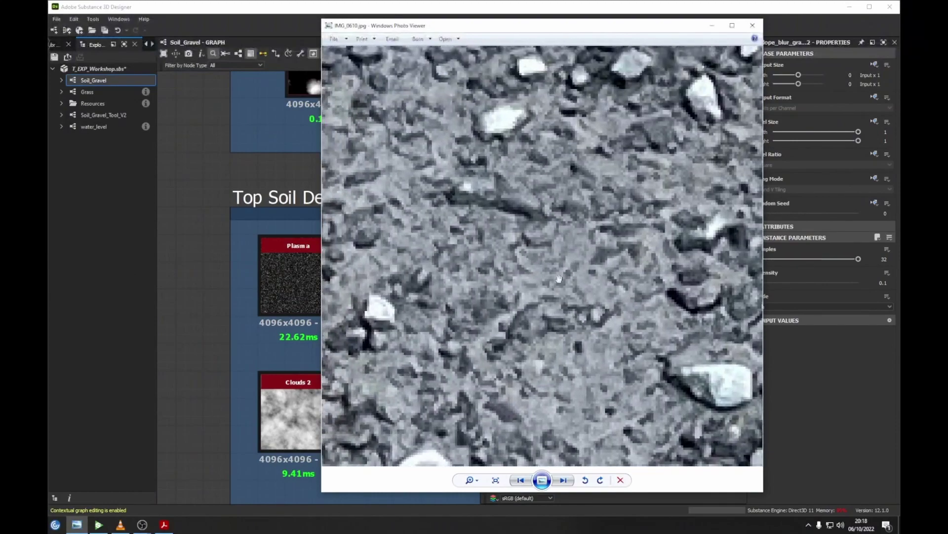
{"action": "left_click_drag", "start_coordinate": [510, 246], "coordinate": [530, 315]}
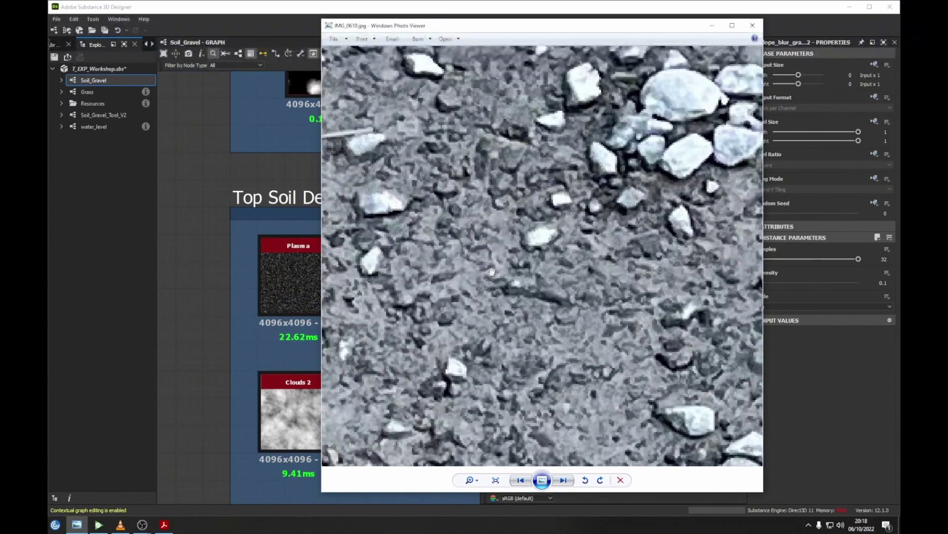
Return to the Soil_Gravel graph, display the Top Soil Detail frame's Transformation 2D output and examine its pattern and the 3D surface.
{"action": "double_click", "coordinate": [289, 279]}
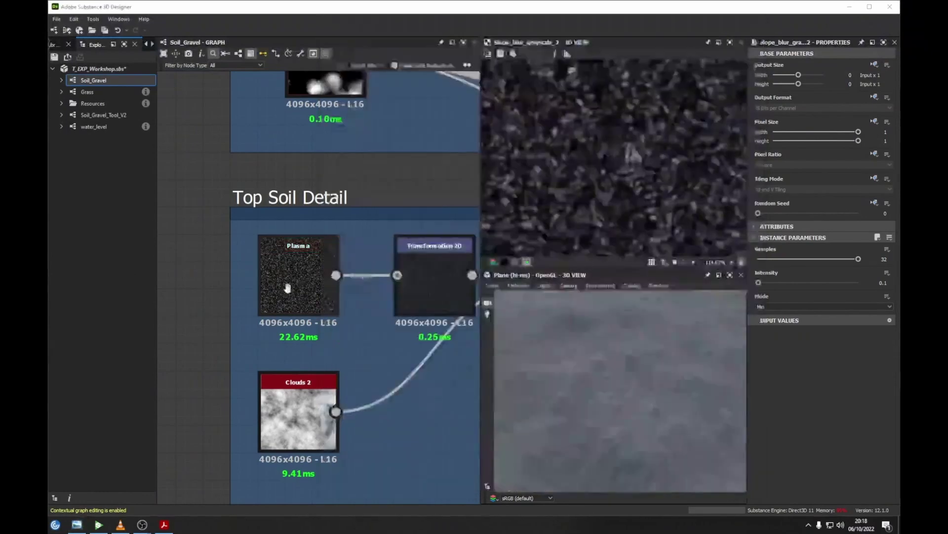
{"action": "middle_click_drag", "start_coordinate": [289, 279], "coordinate": [264, 277]}
{"action": "middle_click_drag", "start_coordinate": [414, 306], "coordinate": [328, 292]}
{"action": "double_click", "coordinate": [329, 296]}
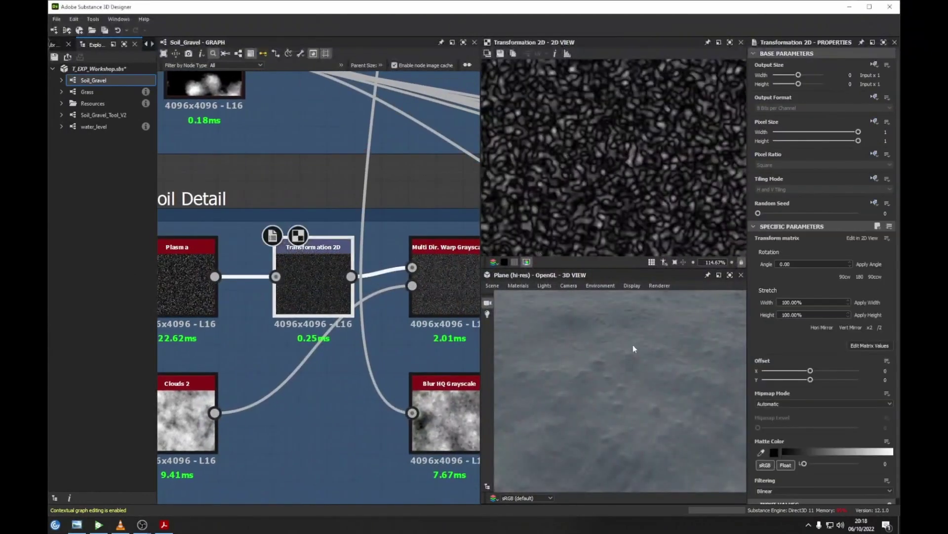
{"action": "scroll", "coordinate": [633, 349], "scroll_direction": "down", "scroll_amount": 6}
{"action": "scroll", "coordinate": [598, 182], "scroll_direction": "down", "scroll_amount": 10}
{"action": "scroll", "coordinate": [605, 208], "scroll_direction": "up", "scroll_amount": 6}
{"action": "scroll", "coordinate": [611, 151], "scroll_direction": "up", "scroll_amount": 10}
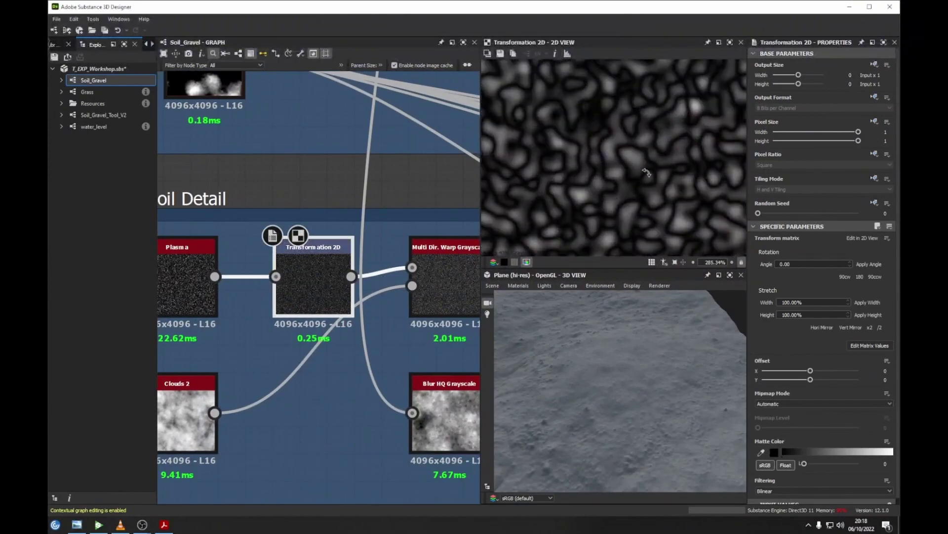
Display the Multi Dir. Warp Grayscale output of Top Soil Detail and examine its warped pattern and parameters.
{"action": "middle_click_drag", "start_coordinate": [458, 281], "coordinate": [420, 286]}
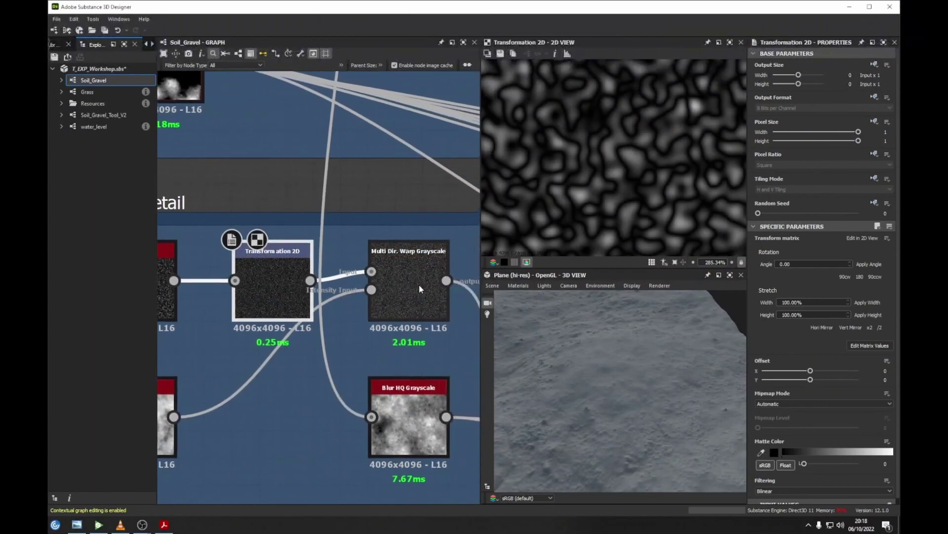
{"action": "left_click", "coordinate": [419, 289]}
{"action": "middle_click_drag", "start_coordinate": [339, 300], "coordinate": [350, 273]}
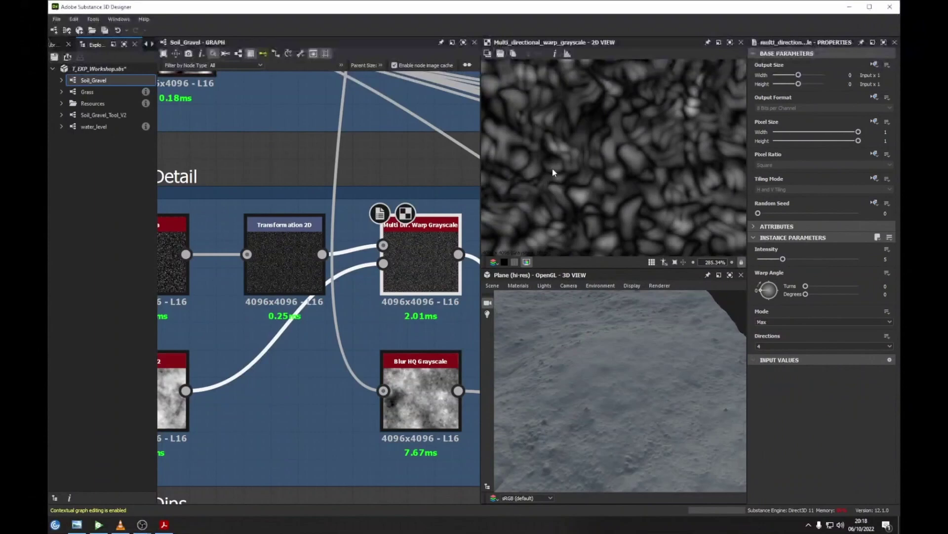
{"action": "middle_click_drag", "start_coordinate": [322, 333], "coordinate": [344, 350]}
{"action": "scroll", "coordinate": [343, 352], "scroll_direction": "down", "scroll_amount": 2}
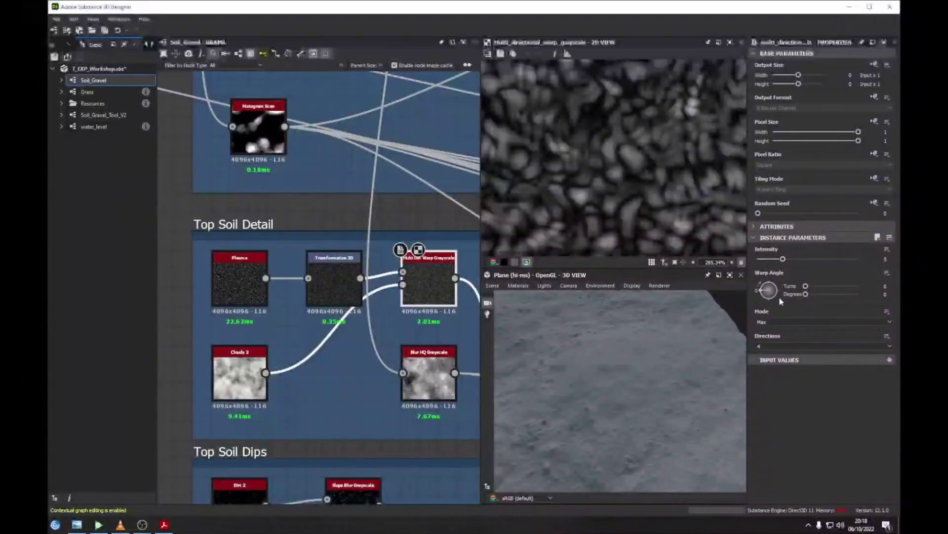
{"action": "middle_click_drag", "start_coordinate": [419, 287], "coordinate": [381, 295]}
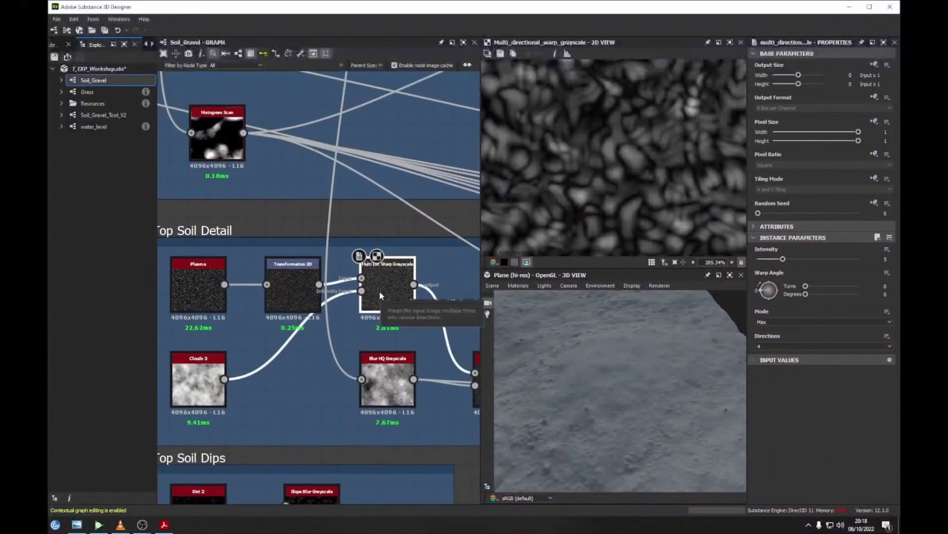
Review the Mode choices of the Multi Dir. Warp Grayscale node, leaving it on Max, and redisplay its output.
{"action": "left_click", "coordinate": [769, 321]}
{"action": "left_click", "coordinate": [778, 334]}
{"action": "middle_click_drag", "start_coordinate": [394, 281], "coordinate": [312, 275]}
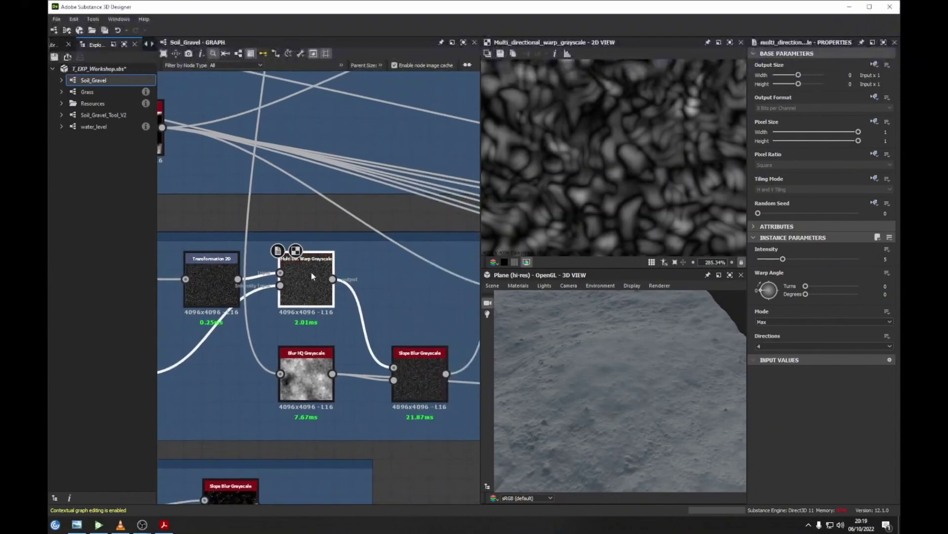
{"action": "double_click", "coordinate": [281, 273]}
{"action": "double_click", "coordinate": [297, 284]}
Display the Top Soil Detail Slope Blur Grayscale output and align its node in one row with Multi Dir. Warp Grayscale.
{"action": "scroll", "coordinate": [357, 285], "scroll_direction": "down", "scroll_amount": 8}
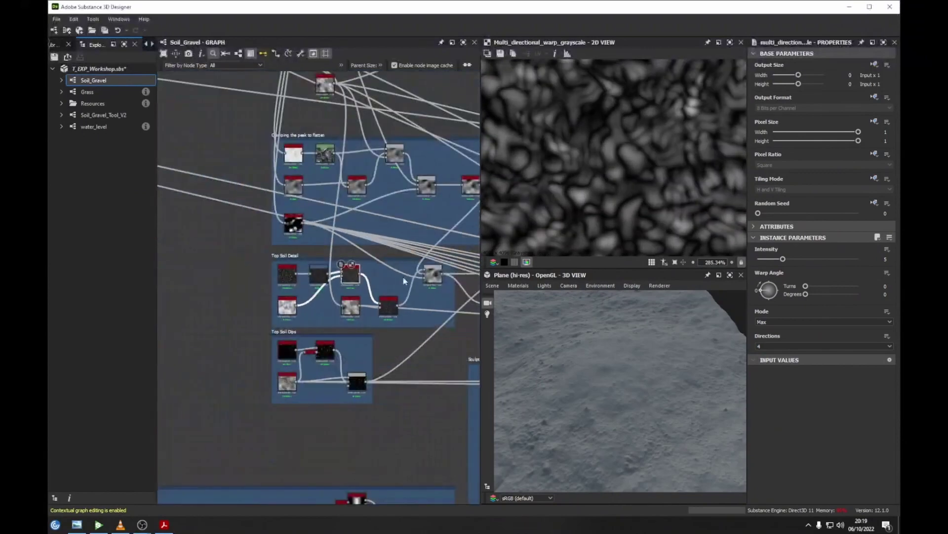
{"action": "mouse_move", "coordinate": [77, 525]}
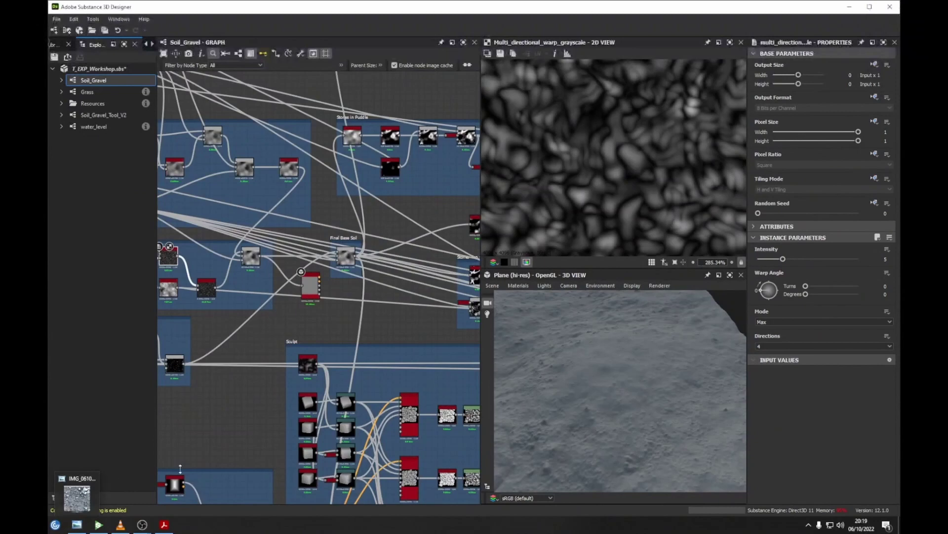
{"action": "middle_click_drag", "start_coordinate": [326, 306], "coordinate": [402, 326]}
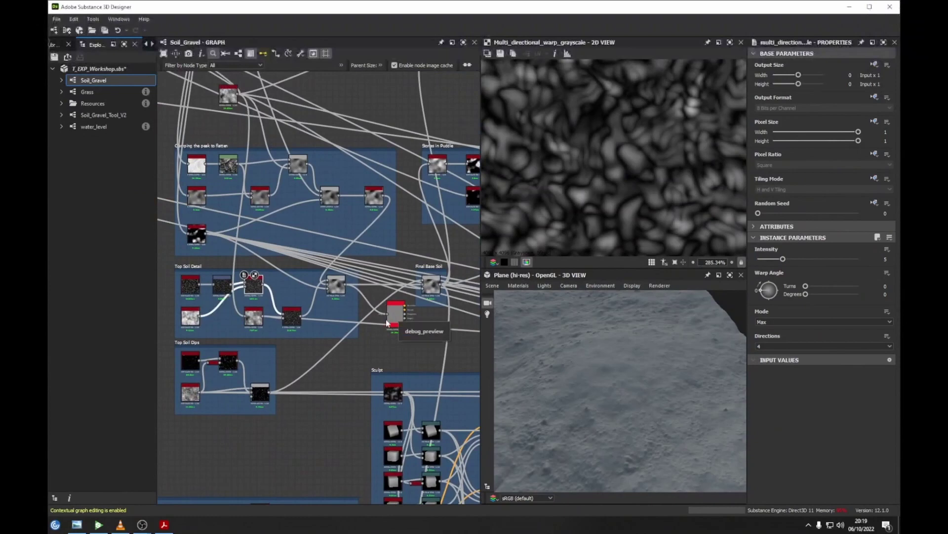
{"action": "scroll", "coordinate": [329, 293], "scroll_direction": "up", "scroll_amount": 5}
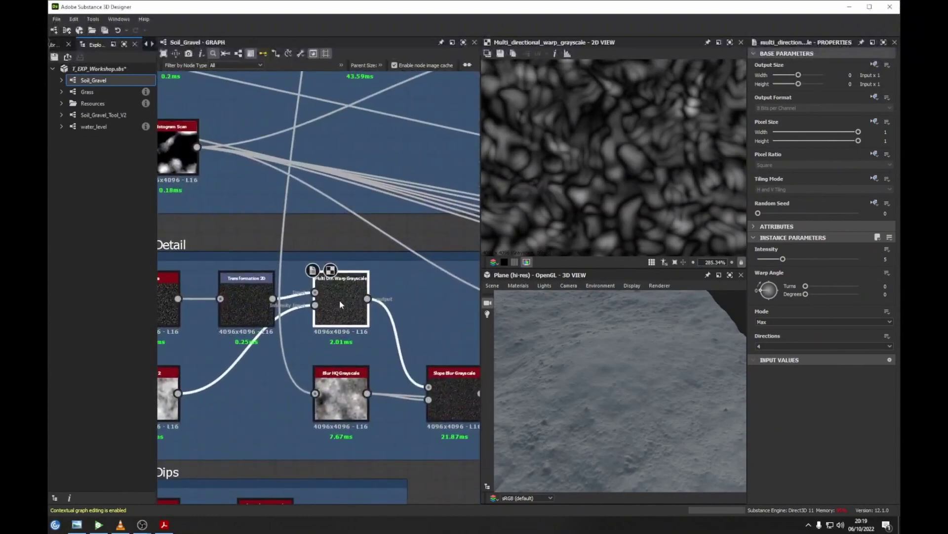
{"action": "middle_click_drag", "start_coordinate": [339, 301], "coordinate": [232, 246]}
{"action": "double_click", "coordinate": [347, 341]}
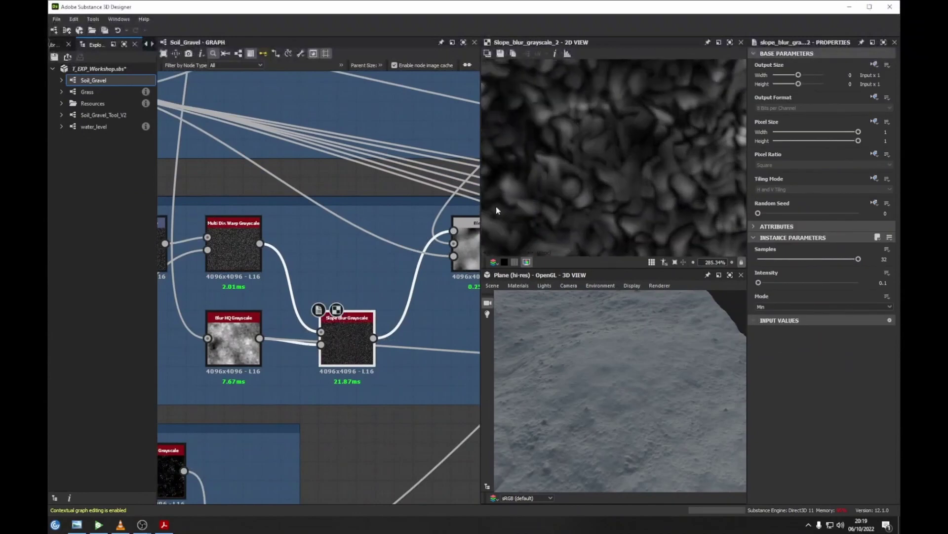
{"action": "left_click_drag", "start_coordinate": [348, 344], "coordinate": [321, 238]}
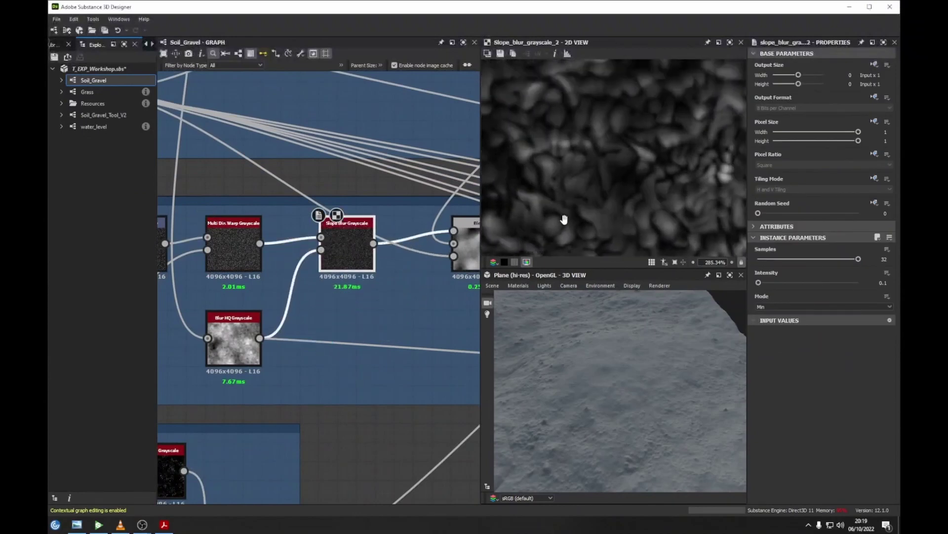
Inspect the Top Soil Detail Blend in the 2D view together with its Histogram Scan opacity mask and Auto Levels input.
{"action": "middle_click_drag", "start_coordinate": [467, 253], "coordinate": [384, 253]}
{"action": "double_click", "coordinate": [386, 254]}
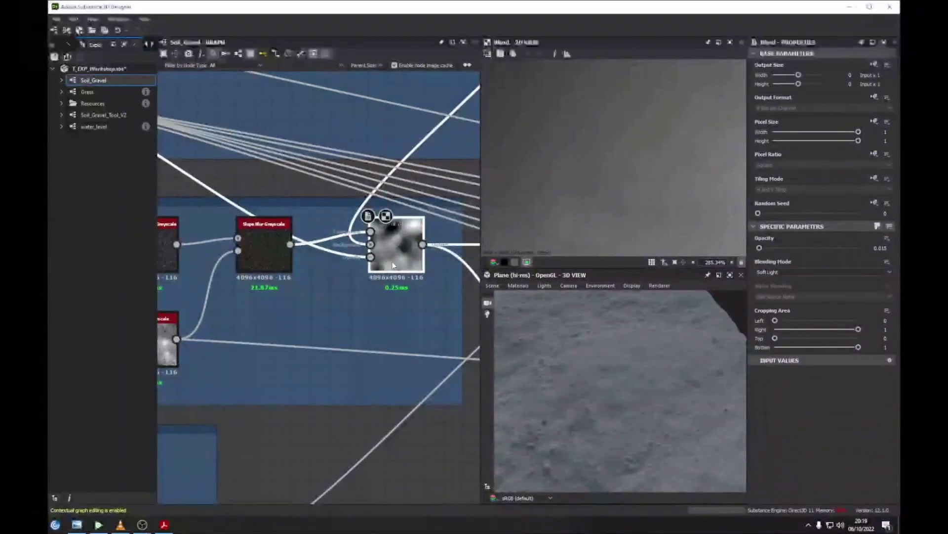
{"action": "left_click_drag", "start_coordinate": [371, 259], "coordinate": [571, 205]}
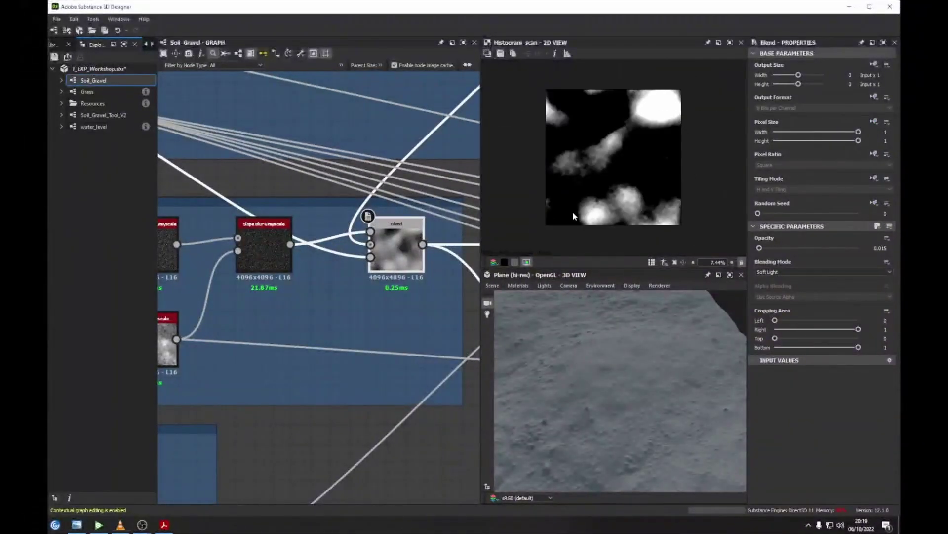
{"action": "scroll", "coordinate": [401, 296], "scroll_direction": "down", "scroll_amount": 3}
{"action": "double_click", "coordinate": [467, 156]}
Trace back to the earlier height frames and display the Soft Light Blend fed by the Directional Warp.
{"action": "middle_click_drag", "start_coordinate": [368, 303], "coordinate": [296, 208]}
{"action": "scroll", "coordinate": [325, 141], "scroll_direction": "down", "scroll_amount": 2}
{"action": "scroll", "coordinate": [346, 222], "scroll_direction": "up", "scroll_amount": 3}
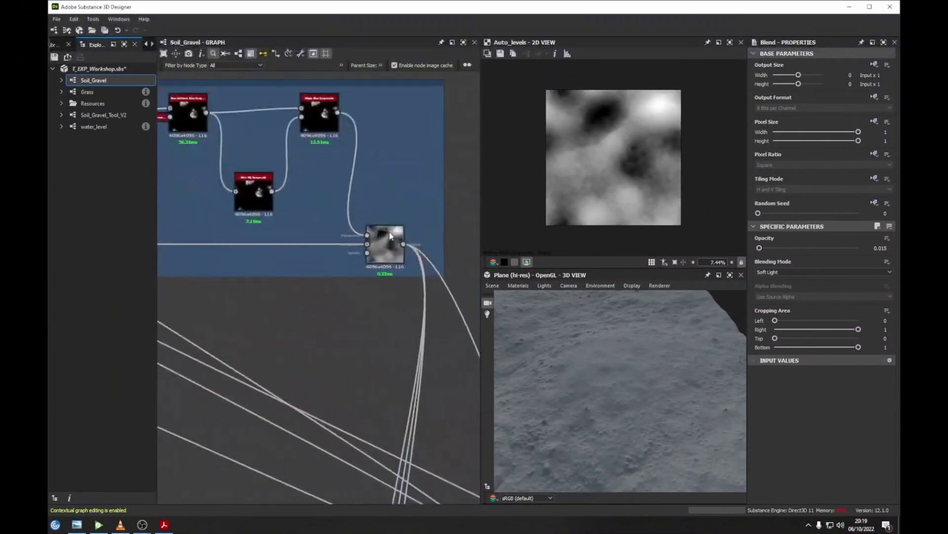
{"action": "middle_click_drag", "start_coordinate": [360, 252], "coordinate": [434, 258]}
{"action": "scroll", "coordinate": [431, 257], "scroll_direction": "down", "scroll_amount": 3}
{"action": "scroll", "coordinate": [431, 257], "scroll_direction": "up", "scroll_amount": 1}
{"action": "scroll", "coordinate": [284, 254], "scroll_direction": "down", "scroll_amount": 2}
{"action": "scroll", "coordinate": [304, 255], "scroll_direction": "up", "scroll_amount": 5}
{"action": "double_click", "coordinate": [311, 252]}
{"action": "scroll", "coordinate": [309, 262], "scroll_direction": "down", "scroll_amount": 1}
{"action": "scroll", "coordinate": [310, 262], "scroll_direction": "down", "scroll_amount": 2}
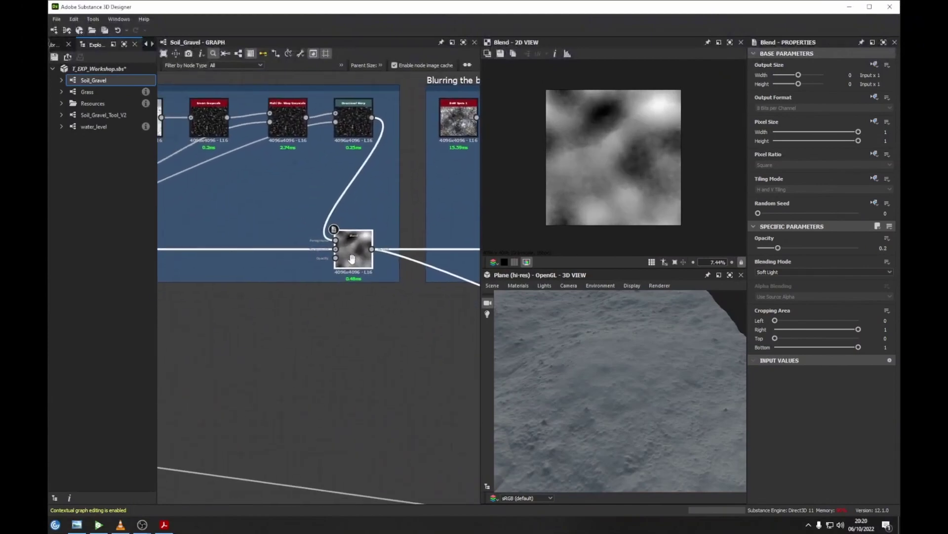
Inspect the Copy-mode Blend before Auto Levels in the clamping frame and view its Histogram Scan mask.
{"action": "middle_click_drag", "start_coordinate": [346, 247], "coordinate": [199, 188]}
{"action": "scroll", "coordinate": [300, 292], "scroll_direction": "up", "scroll_amount": 5}
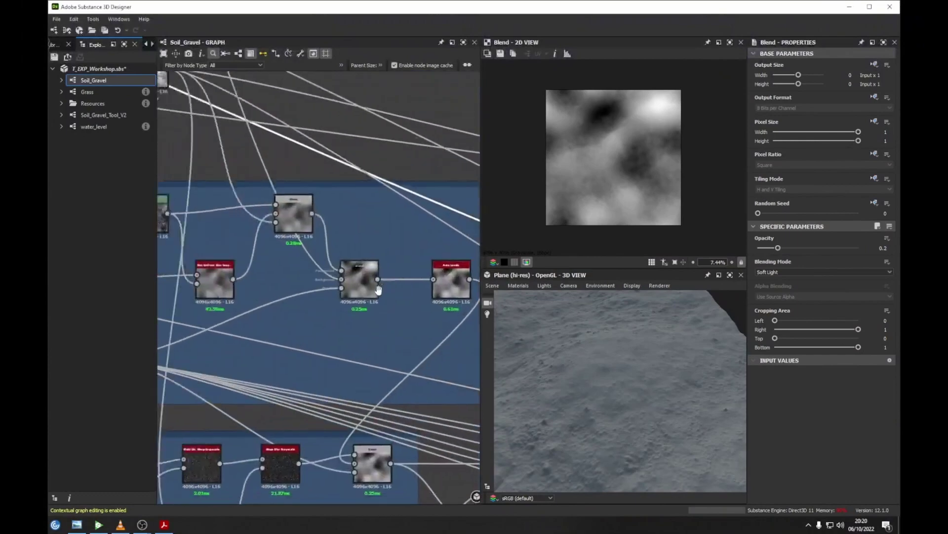
{"action": "double_click", "coordinate": [367, 286]}
{"action": "scroll", "coordinate": [372, 341], "scroll_direction": "up", "scroll_amount": 1}
{"action": "middle_click_drag", "start_coordinate": [372, 340], "coordinate": [294, 206]}
{"action": "middle_click_drag", "start_coordinate": [314, 343], "coordinate": [342, 280]}
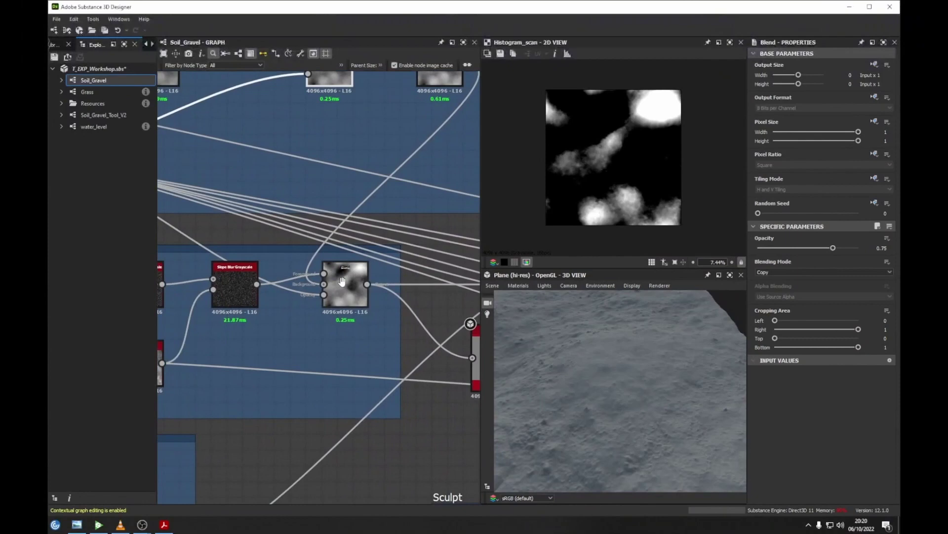
Move the Top Soil Detail Blend closer to Slope Blur Grayscale and place a duplicate with the same inputs below it.
{"action": "left_click_drag", "start_coordinate": [344, 286], "coordinate": [328, 287]}
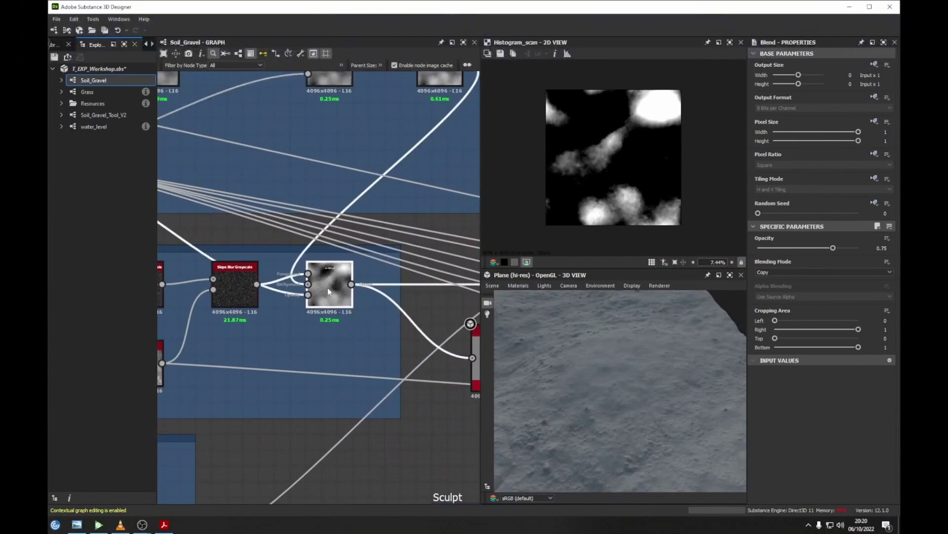
{"action": "double_click", "coordinate": [328, 288]}
{"action": "middle_click_drag", "start_coordinate": [328, 294], "coordinate": [344, 271]}
{"action": "key", "text": "ctrl+d"}
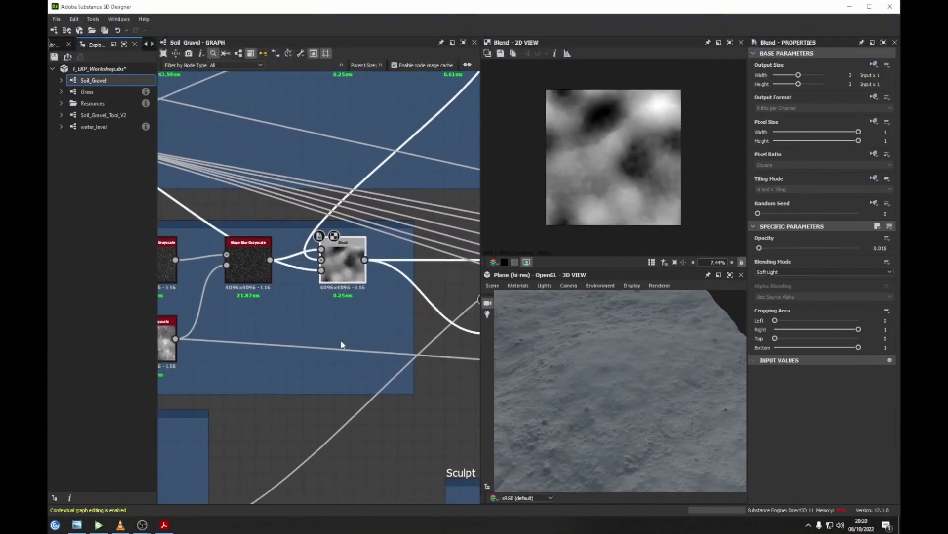
{"action": "left_click_drag", "start_coordinate": [309, 295], "coordinate": [337, 381]}
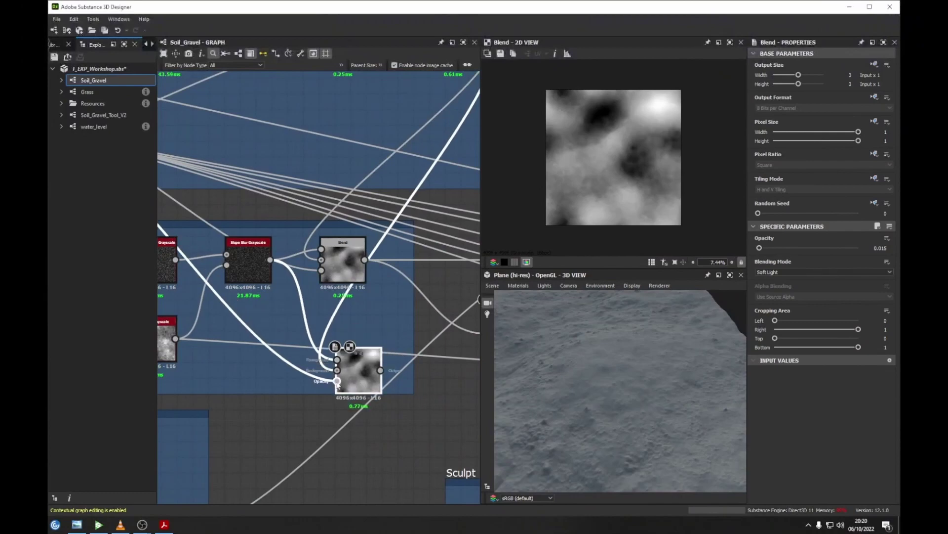
Examine the Histogram Scan mask feeding the duplicate Blend's opacity up close in the 2D view.
{"action": "scroll", "coordinate": [571, 210], "scroll_direction": "up", "scroll_amount": 5}
{"action": "scroll", "coordinate": [571, 210], "scroll_direction": "up", "scroll_amount": 8}
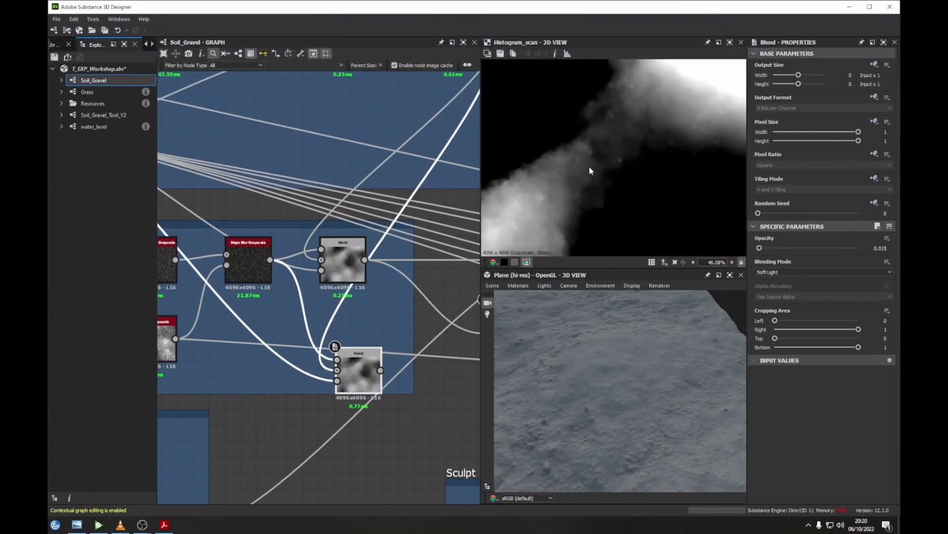
{"action": "scroll", "coordinate": [529, 186], "scroll_direction": "up", "scroll_amount": 3}
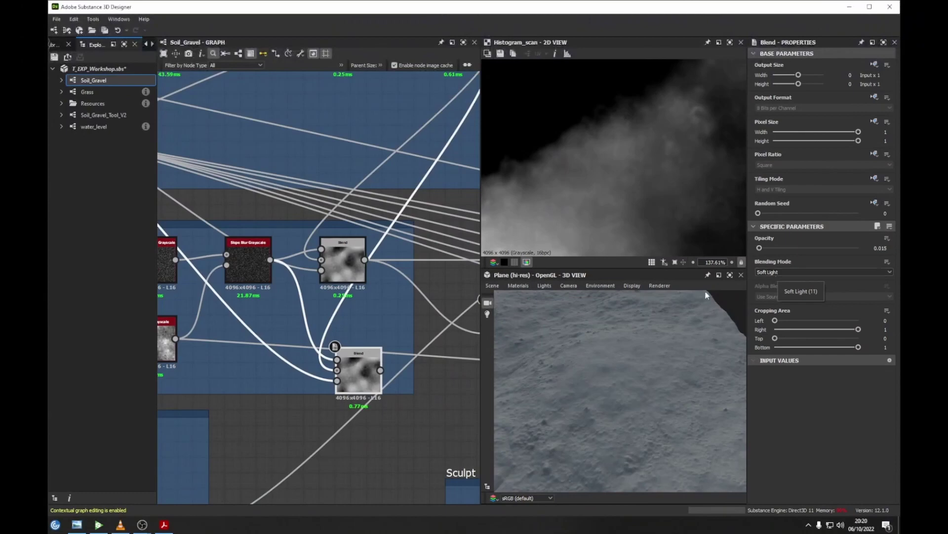
{"action": "middle_click_drag", "start_coordinate": [277, 320], "coordinate": [317, 315]}
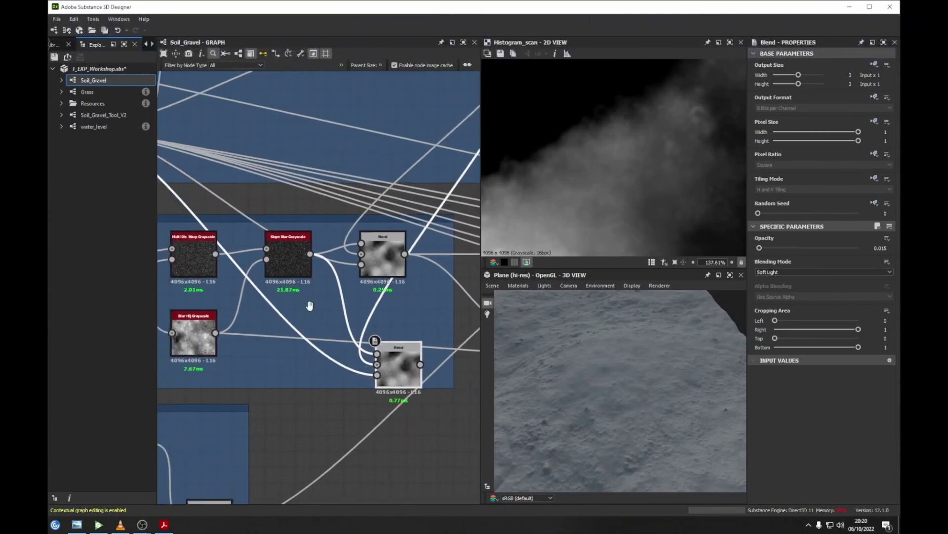
Display the Clouds 2 node of the Top Soil Detail frame and examine its pattern in the 2D view.
{"action": "middle_click_drag", "start_coordinate": [163, 309], "coordinate": [325, 316]}
{"action": "middle_click_drag", "start_coordinate": [213, 331], "coordinate": [262, 338]}
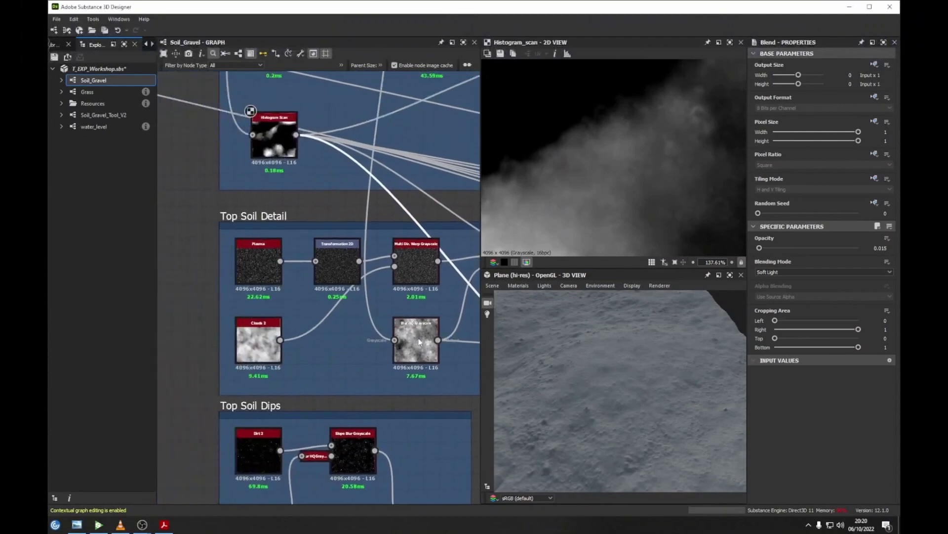
{"action": "double_click", "coordinate": [262, 338]}
{"action": "scroll", "coordinate": [585, 155], "scroll_direction": "down", "scroll_amount": 3}
{"action": "middle_click_drag", "start_coordinate": [585, 157], "coordinate": [614, 204]}
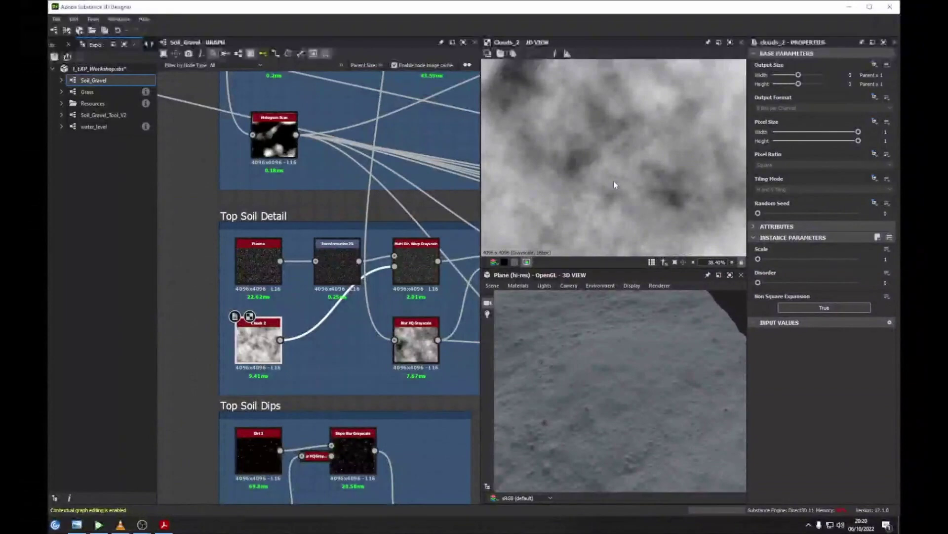
View the duplicate Blend below the original in the Top Soil Detail frame and delete it.
{"action": "scroll", "coordinate": [614, 180], "scroll_direction": "down", "scroll_amount": 2}
{"action": "middle_click_drag", "start_coordinate": [415, 312], "coordinate": [245, 265]}
{"action": "double_click", "coordinate": [457, 325]}
{"action": "middle_click_drag", "start_coordinate": [625, 183], "coordinate": [505, 173]}
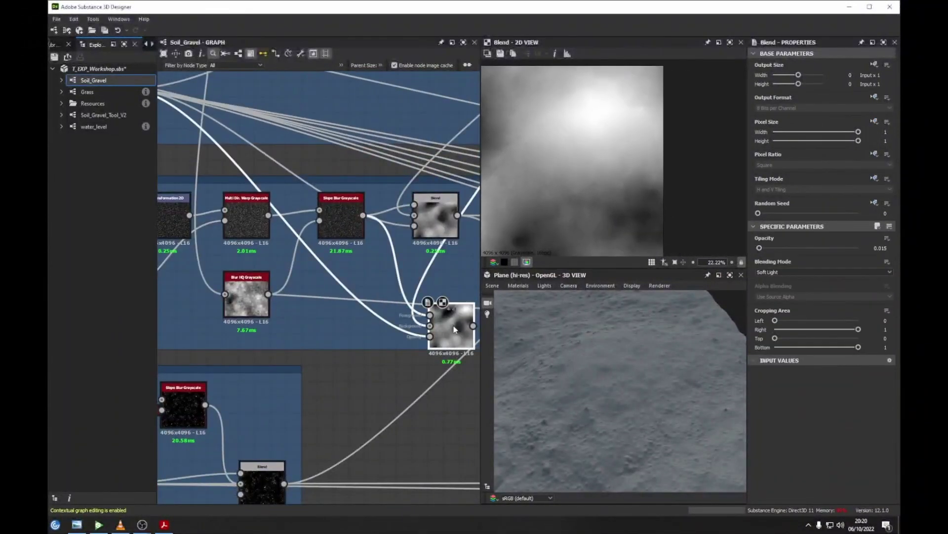
{"action": "key", "text": "Delete"}
Inspect the Subtract-mode Blend in the Final Base Soil frame.
{"action": "scroll", "coordinate": [453, 328], "scroll_direction": "down", "scroll_amount": 2}
{"action": "middle_click_drag", "start_coordinate": [453, 328], "coordinate": [211, 264]}
{"action": "middle_click_drag", "start_coordinate": [310, 253], "coordinate": [244, 331]}
{"action": "double_click", "coordinate": [369, 256]}
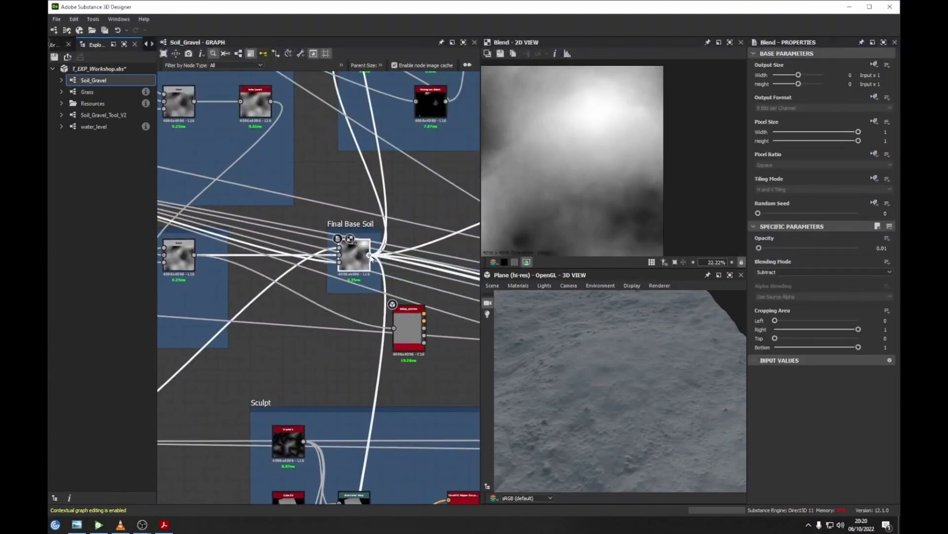
Display Slope Blur Grayscale in the Top Soil Dips frame and examine its streaked clusters up close.
{"action": "middle_click_drag", "start_coordinate": [267, 368], "coordinate": [262, 294]}
{"action": "scroll", "coordinate": [262, 294], "scroll_direction": "up", "scroll_amount": 3}
{"action": "scroll", "coordinate": [361, 313], "scroll_direction": "up", "scroll_amount": 1}
{"action": "middle_click_drag", "start_coordinate": [361, 313], "coordinate": [262, 271]}
{"action": "double_click", "coordinate": [312, 245]}
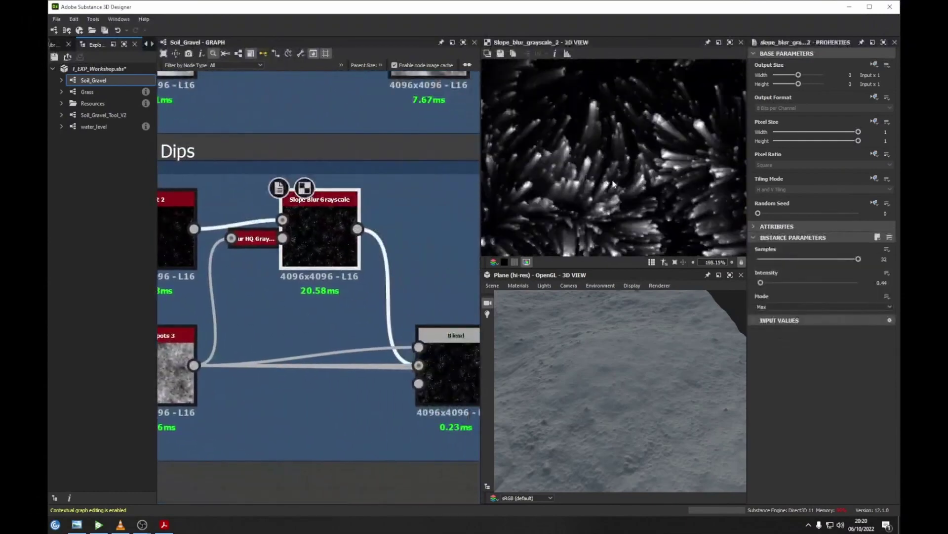
{"action": "middle_click_drag", "start_coordinate": [568, 207], "coordinate": [634, 155]}
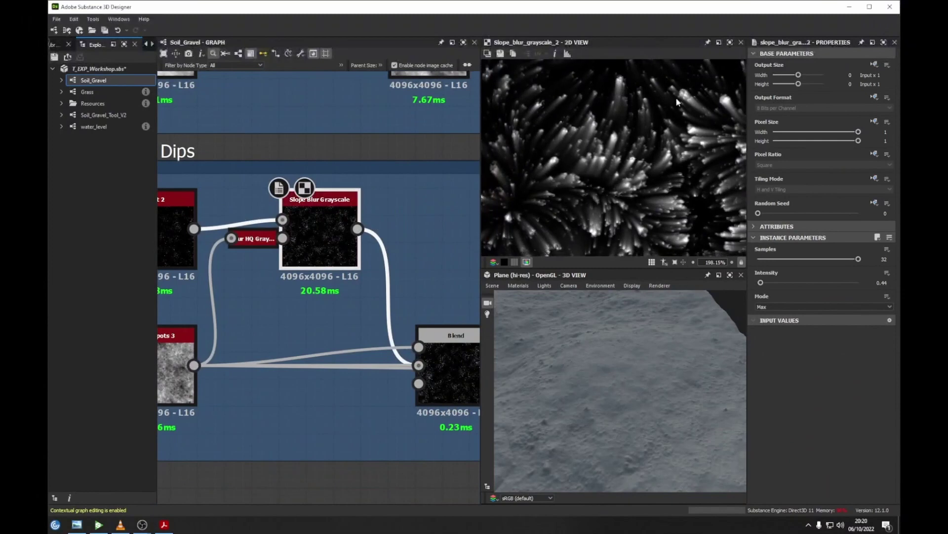
{"action": "middle_click_drag", "start_coordinate": [643, 154], "coordinate": [651, 170]}
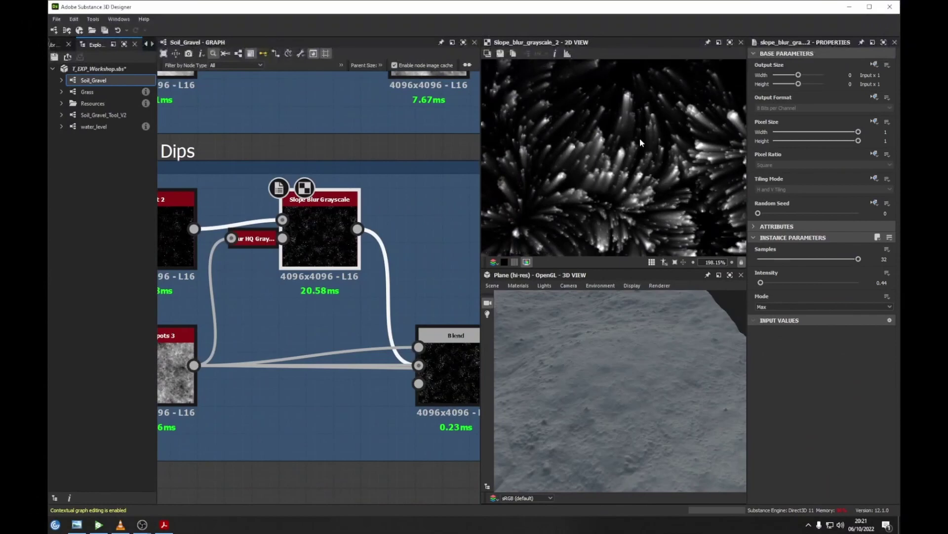
{"action": "scroll", "coordinate": [610, 155], "scroll_direction": "down", "scroll_amount": 2}
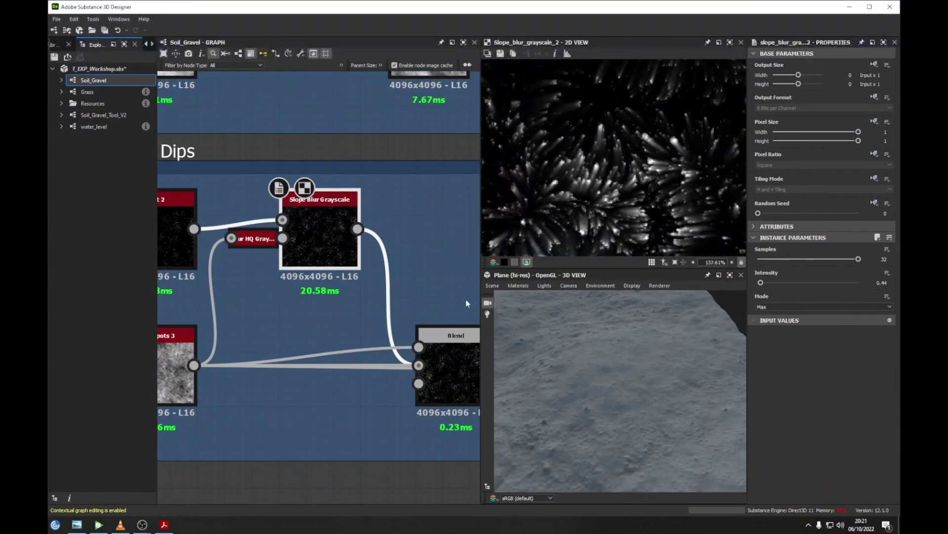
Move the Top Soil Dips Blend up beside Slope Blur Grayscale and compare Dirt 2 with the slope-blurred result.
{"action": "middle_click_drag", "start_coordinate": [466, 300], "coordinate": [415, 237]}
{"action": "left_click_drag", "start_coordinate": [409, 305], "coordinate": [405, 219]}
{"action": "scroll", "coordinate": [406, 171], "scroll_direction": "down", "scroll_amount": 1}
{"action": "middle_click_drag", "start_coordinate": [286, 233], "coordinate": [401, 268]}
{"action": "double_click", "coordinate": [280, 218]}
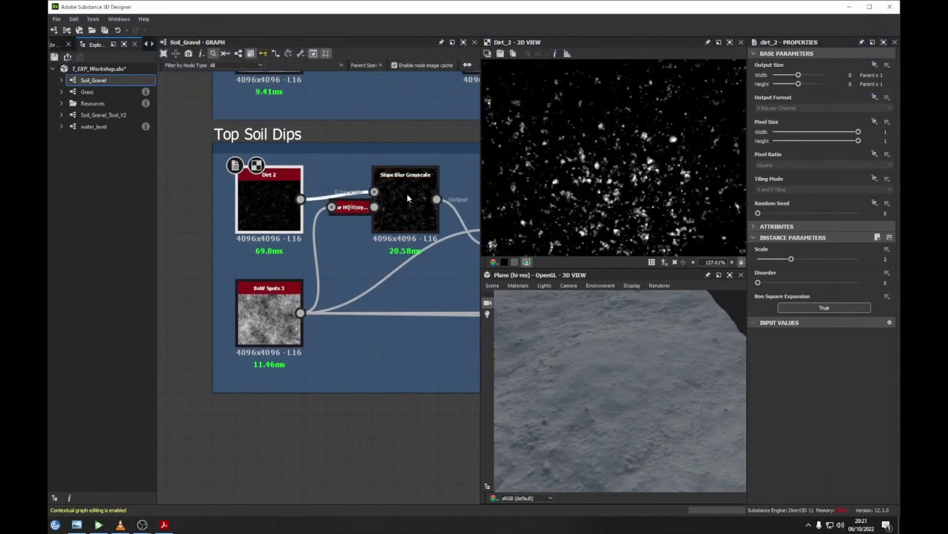
{"action": "double_click", "coordinate": [424, 205]}
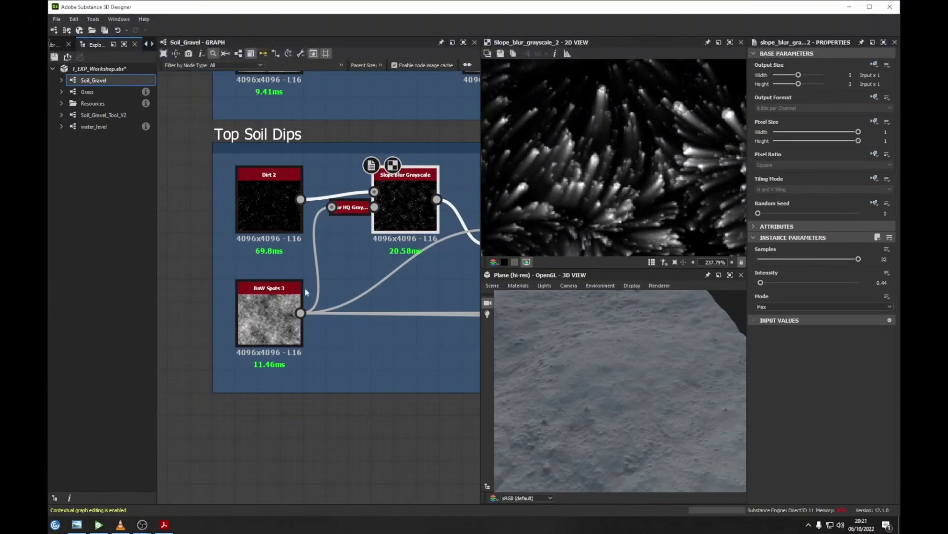
Inspect the Soft Light Blend in Top Soil Dips against its BnW Spots 3 and Slope Blur Grayscale inputs.
{"action": "middle_click_drag", "start_coordinate": [431, 232], "coordinate": [330, 248]}
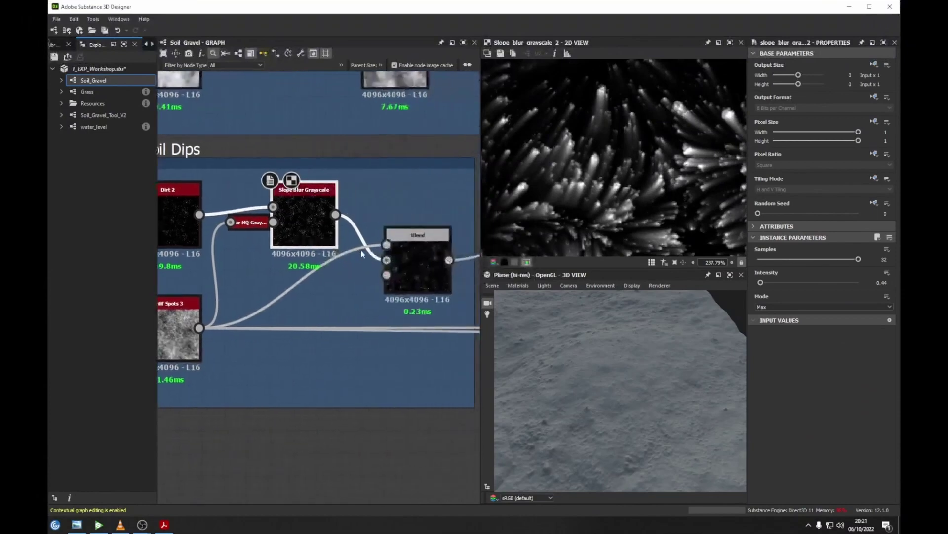
{"action": "double_click", "coordinate": [431, 269]}
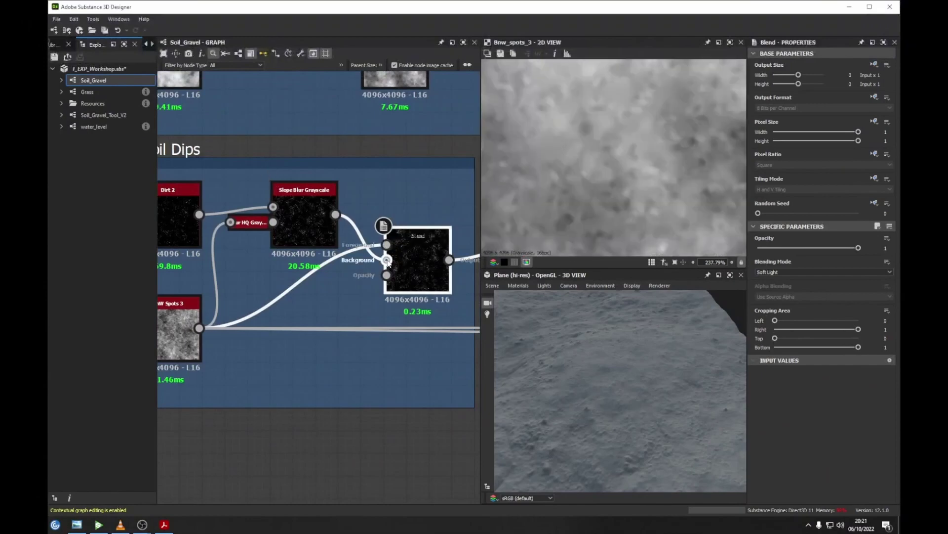
{"action": "double_click", "coordinate": [387, 261]}
{"action": "double_click", "coordinate": [411, 258]}
{"action": "middle_click_drag", "start_coordinate": [466, 223], "coordinate": [332, 256]}
{"action": "scroll", "coordinate": [389, 218], "scroll_direction": "down", "scroll_amount": 3}
{"action": "scroll", "coordinate": [579, 167], "scroll_direction": "up", "scroll_amount": 4}
{"action": "double_click", "coordinate": [254, 266]}
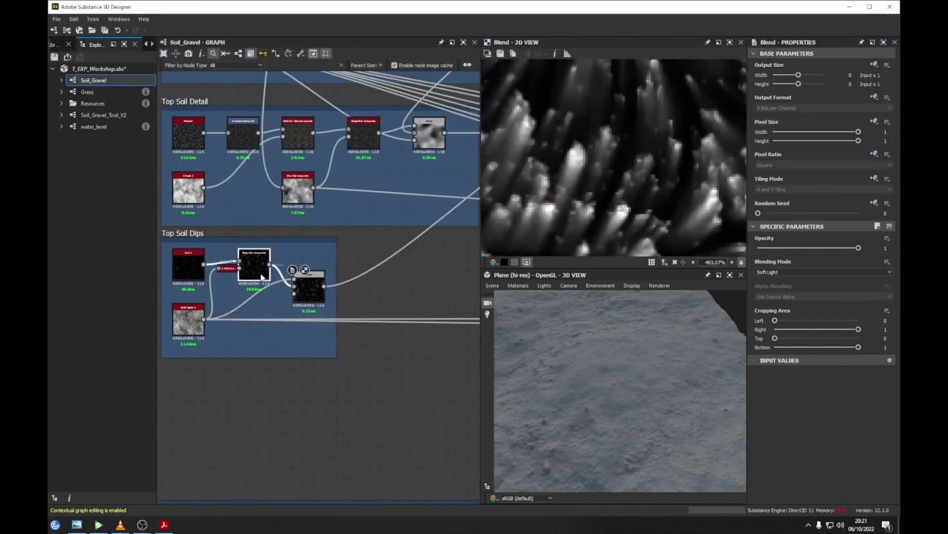
{"action": "double_click", "coordinate": [297, 288]}
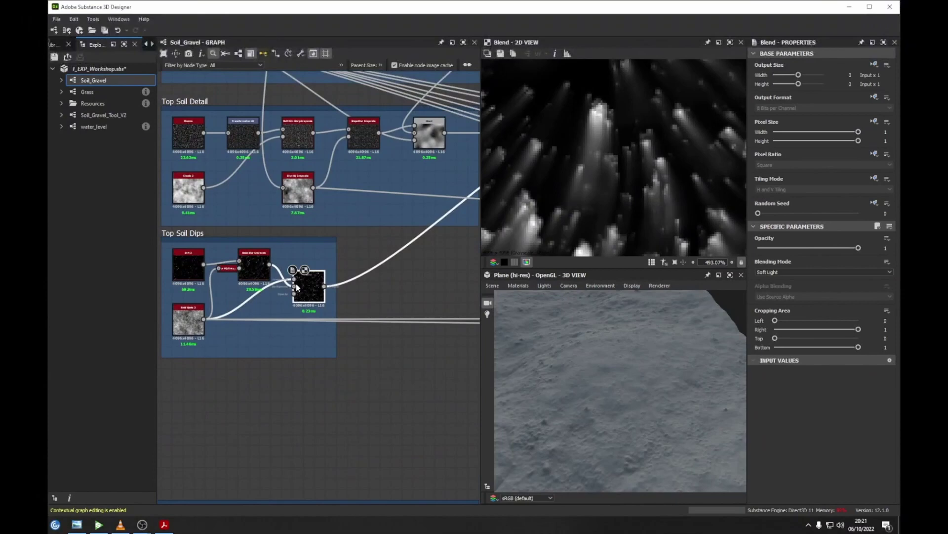
Move the preview node farther below Final Base Soil and inspect the soil surface in the 3D view.
{"action": "middle_click_drag", "start_coordinate": [452, 237], "coordinate": [291, 279]}
{"action": "middle_click_drag", "start_coordinate": [461, 257], "coordinate": [331, 284]}
{"action": "left_click_drag", "start_coordinate": [368, 274], "coordinate": [396, 306]}
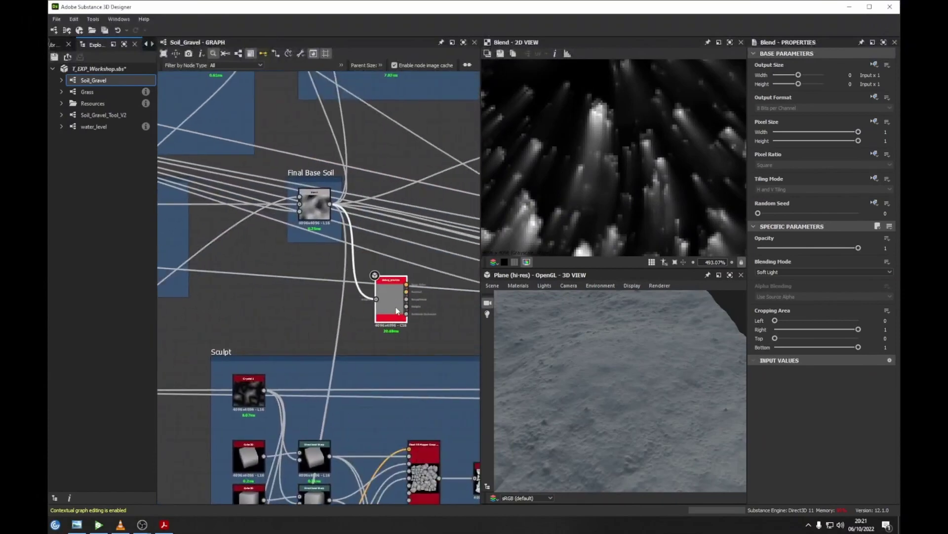
{"action": "right_click", "coordinate": [398, 315]}
{"action": "left_click", "coordinate": [415, 337]}
{"action": "mouse_move", "coordinate": [569, 346]}
{"action": "left_mouse_down"}
{"action": "mouse_move", "coordinate": [562, 358]}
{"action": "mouse_move", "coordinate": [583, 356]}
{"action": "mouse_move", "coordinate": [582, 340]}
{"action": "left_mouse_up"}
Look over the graph area between the Final Base Soil and Sculpt frames.
{"action": "middle_click_drag", "start_coordinate": [417, 321], "coordinate": [366, 336]}
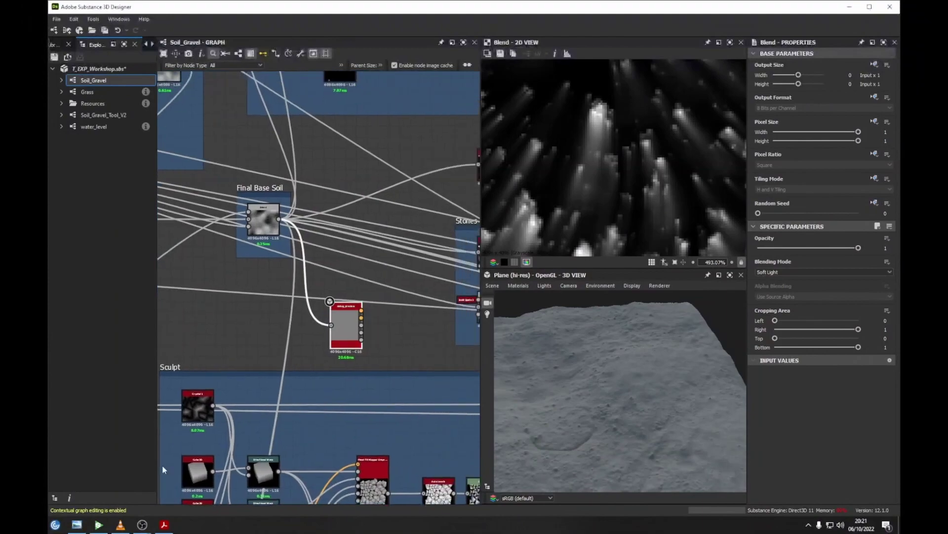
{"action": "left_click", "coordinate": [78, 497]}
{"action": "scroll", "coordinate": [509, 283], "scroll_direction": "down", "scroll_amount": 5}
{"action": "middle_click_drag", "start_coordinate": [264, 288], "coordinate": [288, 286]}
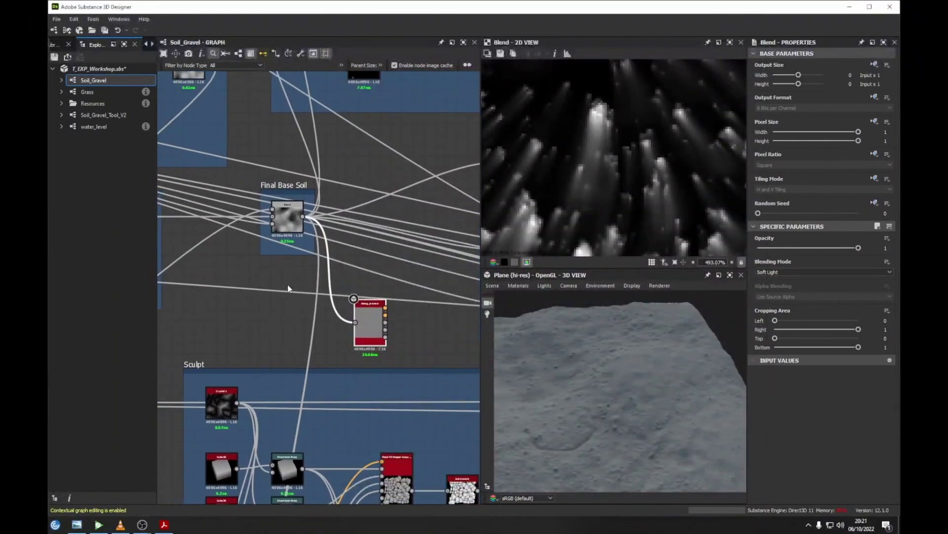
{"action": "scroll", "coordinate": [313, 283], "scroll_direction": "down", "scroll_amount": 4}
{"action": "scroll", "coordinate": [335, 434], "scroll_direction": "up", "scroll_amount": 4}
{"action": "middle_click_drag", "start_coordinate": [334, 433], "coordinate": [332, 292]}
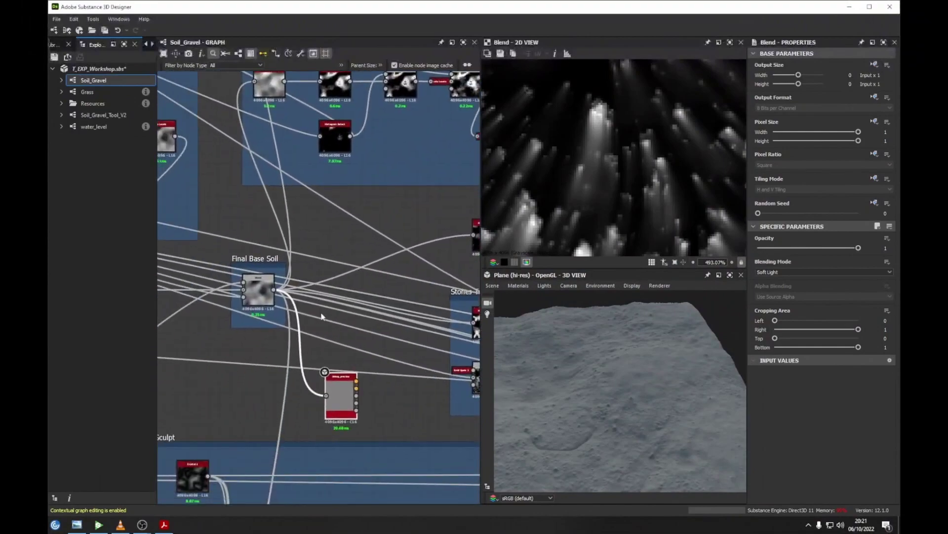
{"action": "middle_click_drag", "start_coordinate": [216, 383], "coordinate": [287, 307]}
Switch to Windows Photo Viewer and examine the gravel and puddle reference photo.
{"action": "mouse_move", "coordinate": [97, 528]}
{"action": "mouse_move", "coordinate": [166, 527]}
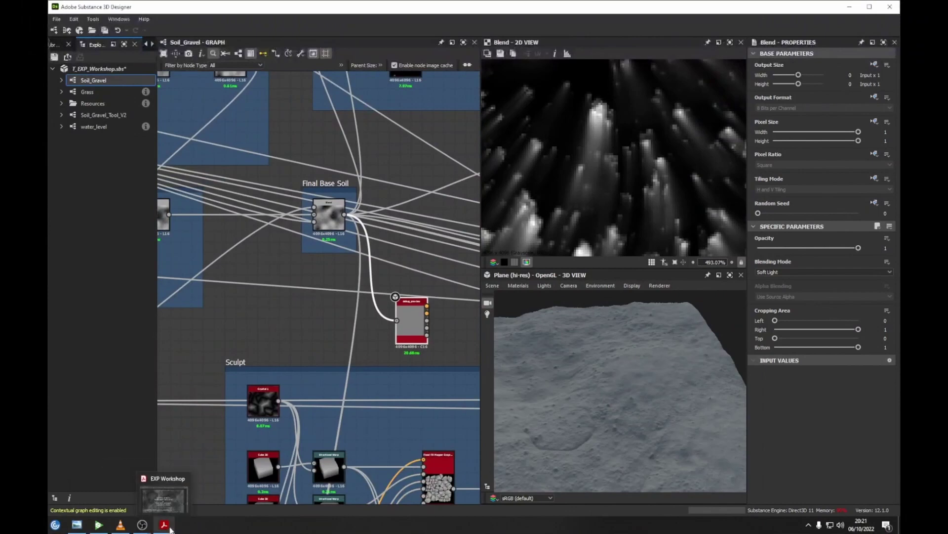
{"action": "middle_click_drag", "start_coordinate": [236, 325], "coordinate": [354, 278]}
{"action": "left_click", "coordinate": [77, 525]}
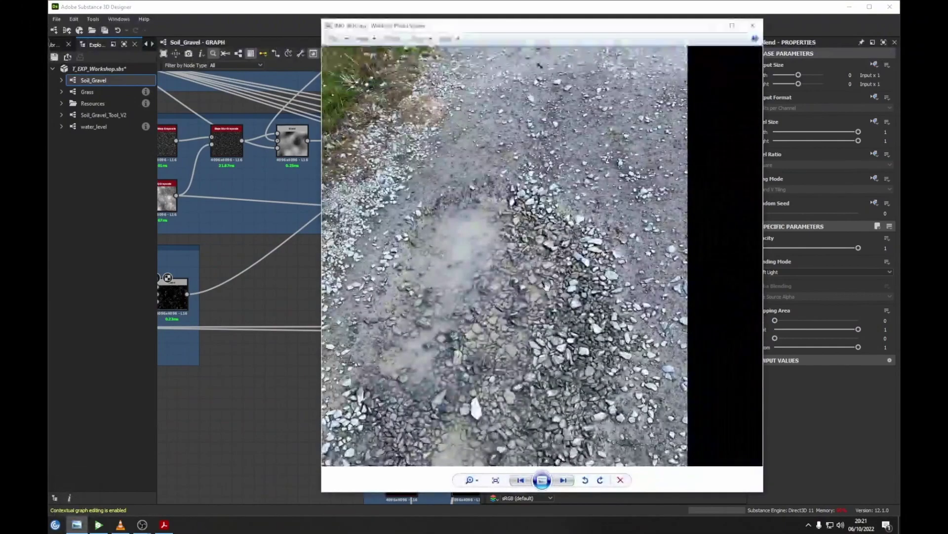
{"action": "left_click_drag", "start_coordinate": [476, 409], "coordinate": [523, 349]}
{"action": "middle_click_drag", "start_coordinate": [230, 324], "coordinate": [346, 128]}
{"action": "scroll", "coordinate": [287, 270], "scroll_direction": "down", "scroll_amount": 3}
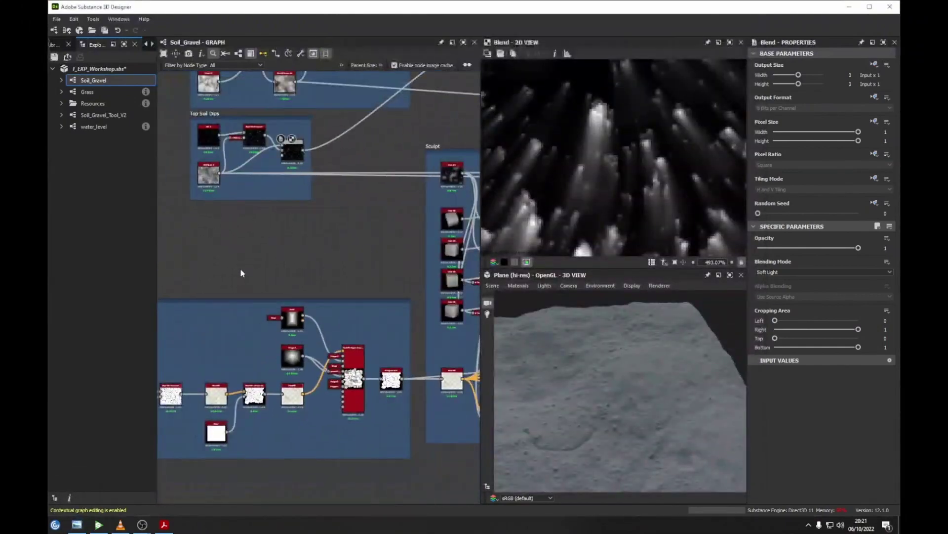
{"action": "middle_click_drag", "start_coordinate": [252, 270], "coordinate": [411, 251]}
{"action": "left_click", "coordinate": [77, 526]}
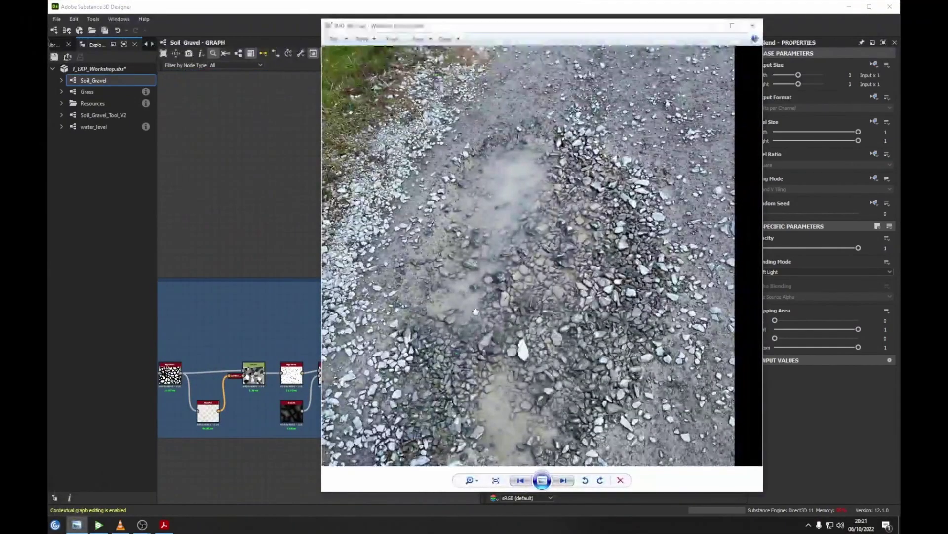
{"action": "left_click_drag", "start_coordinate": [473, 313], "coordinate": [497, 291]}
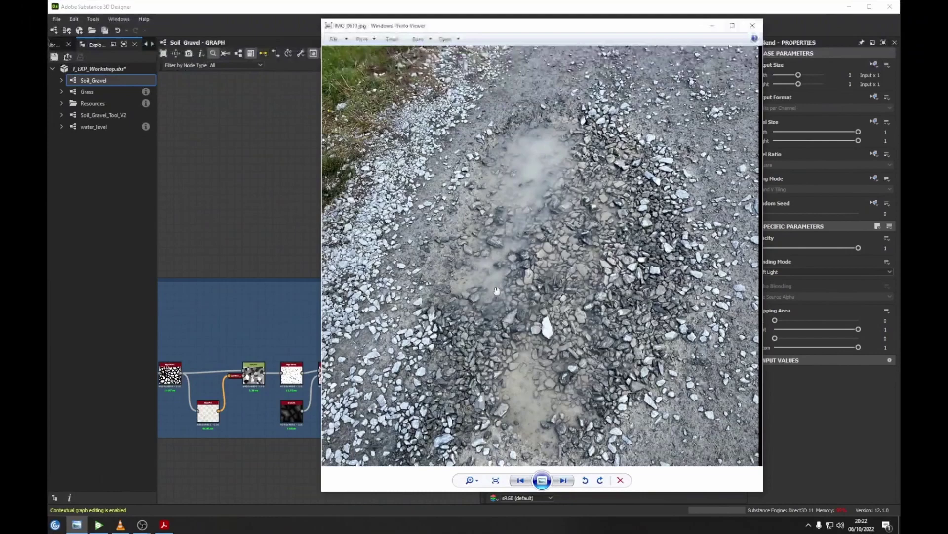
Follow the graph from the Base frame and display the Min (Darken) Blend before Stones Detailing whole in an enlarged 2D view.
{"action": "left_click", "coordinate": [214, 346]}
{"action": "scroll", "coordinate": [292, 314], "scroll_direction": "up", "scroll_amount": 5}
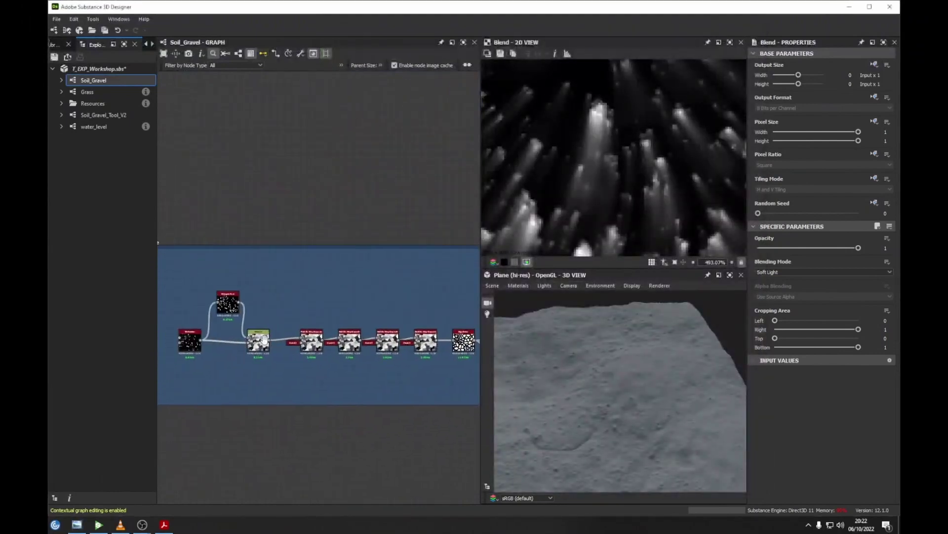
{"action": "middle_click_drag", "start_coordinate": [384, 336], "coordinate": [247, 337]}
{"action": "scroll", "coordinate": [247, 337], "scroll_direction": "down", "scroll_amount": 8}
{"action": "mouse_move", "coordinate": [452, 336]}
{"action": "middle_mouse_down"}
{"action": "mouse_move", "coordinate": [376, 309]}
{"action": "mouse_move", "coordinate": [324, 336]}
{"action": "middle_mouse_up"}
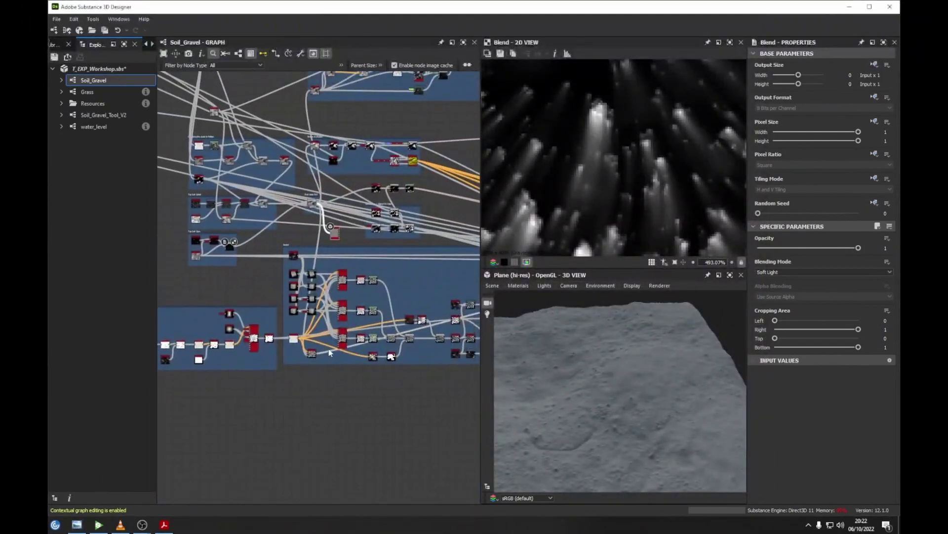
{"action": "scroll", "coordinate": [325, 336], "scroll_direction": "up", "scroll_amount": 4}
{"action": "scroll", "coordinate": [399, 338], "scroll_direction": "up", "scroll_amount": 2}
{"action": "mouse_move", "coordinate": [389, 333]}
{"action": "middle_mouse_down"}
{"action": "mouse_move", "coordinate": [379, 343]}
{"action": "mouse_move", "coordinate": [210, 330]}
{"action": "middle_mouse_up"}
{"action": "middle_click_drag", "start_coordinate": [457, 341], "coordinate": [172, 305]}
{"action": "scroll", "coordinate": [364, 307], "scroll_direction": "down", "scroll_amount": 2}
{"action": "middle_click_drag", "start_coordinate": [369, 291], "coordinate": [331, 300]}
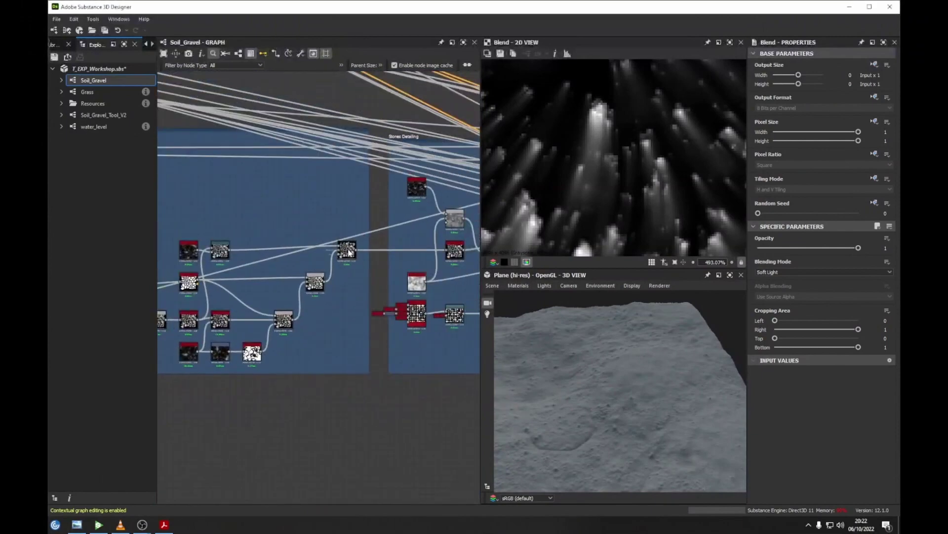
{"action": "double_click", "coordinate": [347, 251]}
{"action": "left_click", "coordinate": [675, 262]}
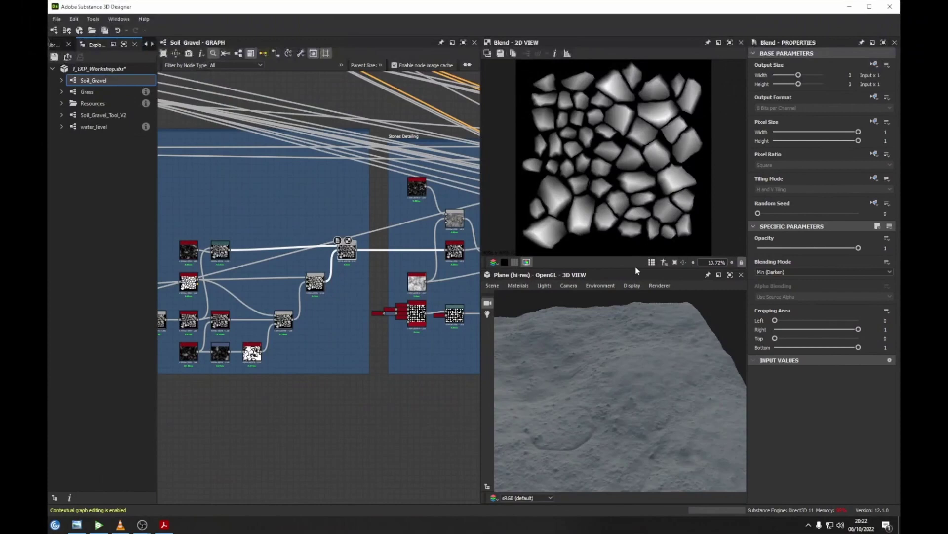
{"action": "left_click_drag", "start_coordinate": [636, 271], "coordinate": [630, 344]}
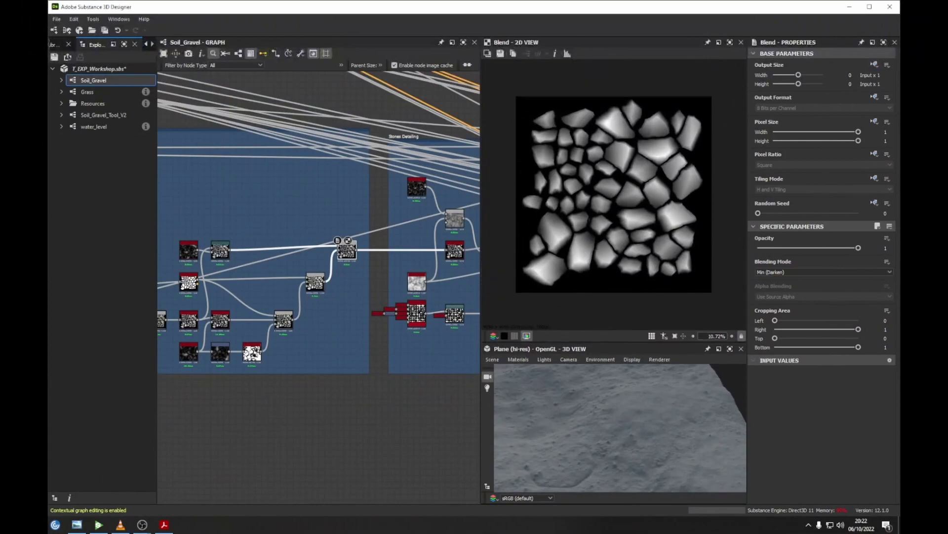
Switch to Windows Photo Viewer and examine the individual stones around the puddle up close in the reference photo.
{"action": "mouse_move", "coordinate": [84, 524]}
{"action": "left_click", "coordinate": [80, 500]}
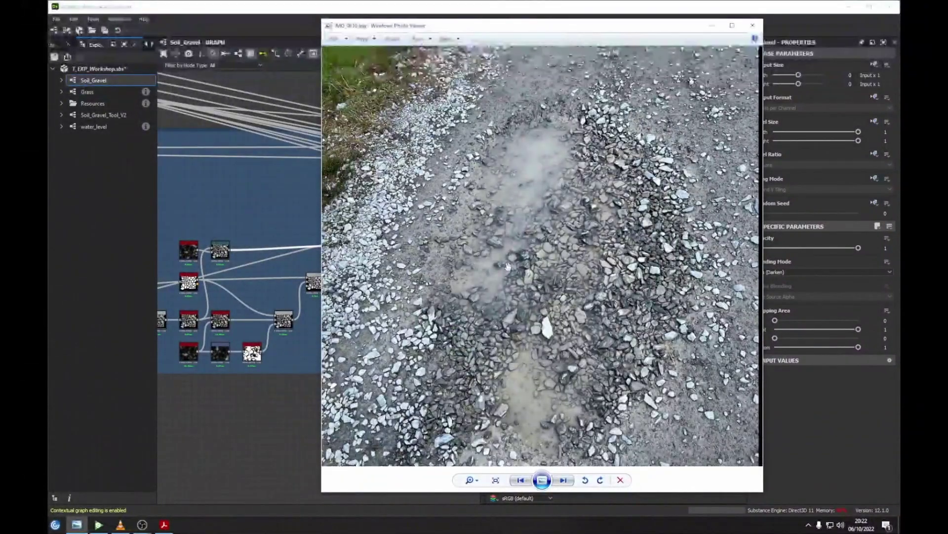
{"action": "scroll", "coordinate": [623, 276], "scroll_direction": "up", "scroll_amount": 4}
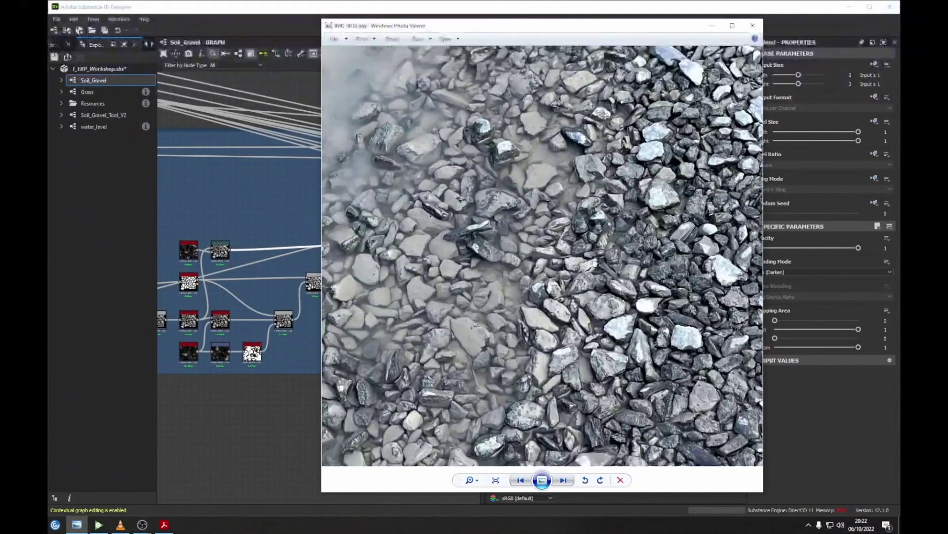
{"action": "left_click_drag", "start_coordinate": [595, 263], "coordinate": [588, 268]}
{"action": "left_click_drag", "start_coordinate": [671, 211], "coordinate": [587, 262]}
{"action": "scroll", "coordinate": [583, 240], "scroll_direction": "up", "scroll_amount": 1}
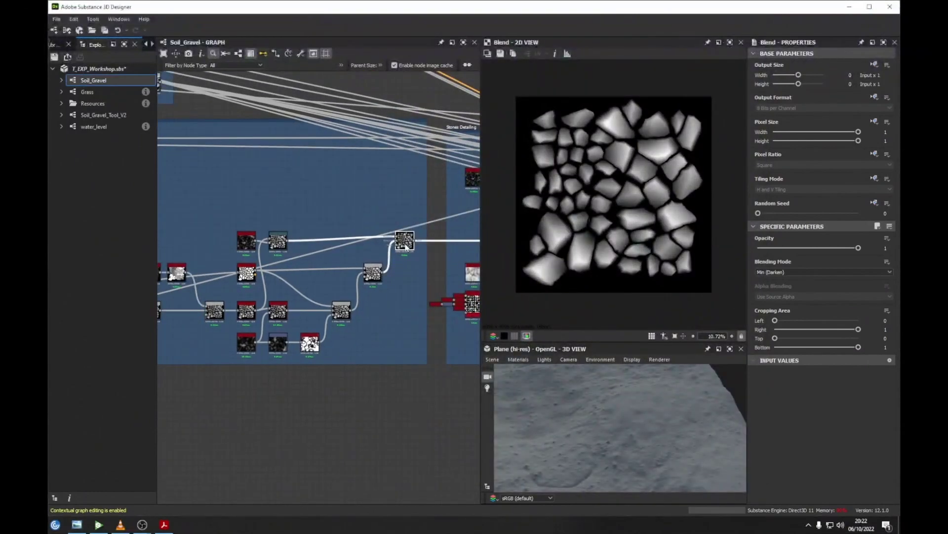
Return to the start of the Base frame and display the Distance node fed by Tile Random and Histogram Scan.
{"action": "middle_click_drag", "start_coordinate": [405, 246], "coordinate": [366, 257]}
{"action": "middle_click_drag", "start_coordinate": [272, 218], "coordinate": [344, 234]}
{"action": "scroll", "coordinate": [344, 234], "scroll_direction": "down", "scroll_amount": 5}
{"action": "middle_click_drag", "start_coordinate": [227, 232], "coordinate": [528, 254]}
{"action": "scroll", "coordinate": [282, 315], "scroll_direction": "up", "scroll_amount": 7}
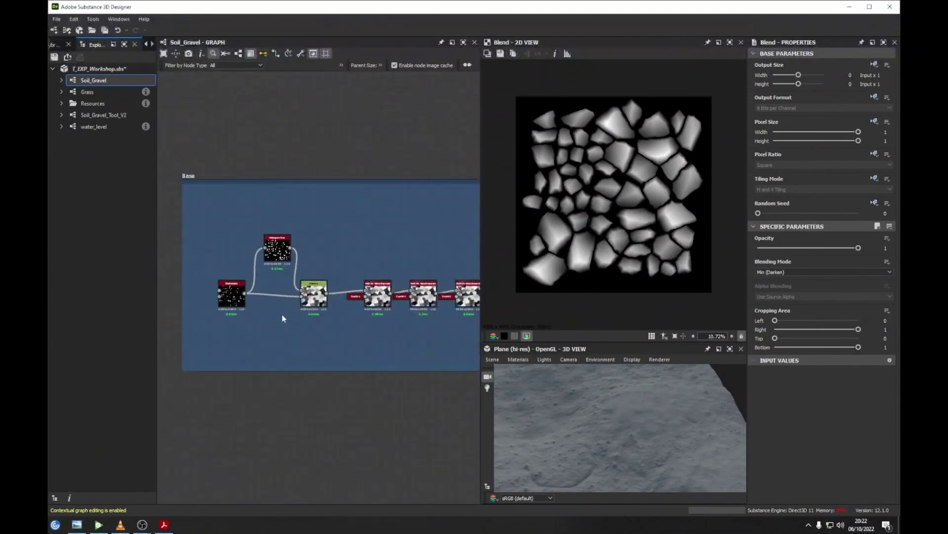
{"action": "middle_click_drag", "start_coordinate": [235, 302], "coordinate": [199, 303]}
{"action": "scroll", "coordinate": [325, 303], "scroll_direction": "up", "scroll_amount": 5}
{"action": "double_click", "coordinate": [349, 291]}
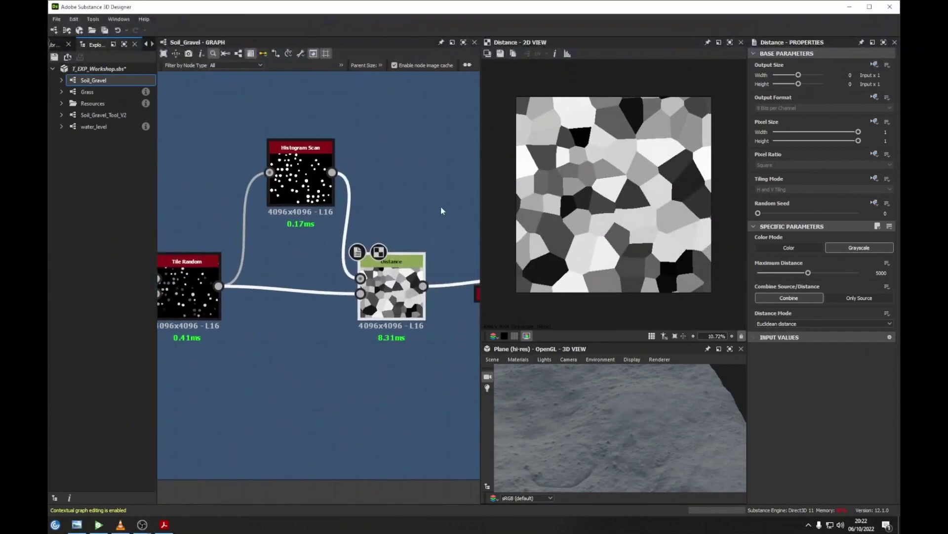
Add a Cells 4 node above the Distance node, lower its scale and compare it with the Distance pattern.
{"action": "key", "text": "space"}
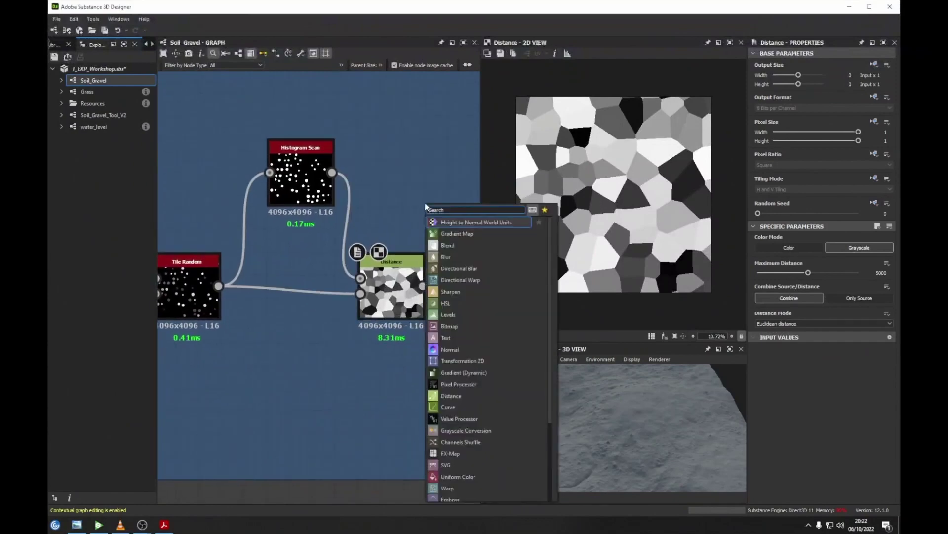
{"action": "key", "text": "Escape"}
{"action": "key", "text": "space"}
{"action": "type", "text": "cells"}
{"action": "key", "text": "Down"}
{"action": "key", "text": "Down"}
{"action": "key", "text": "Down"}
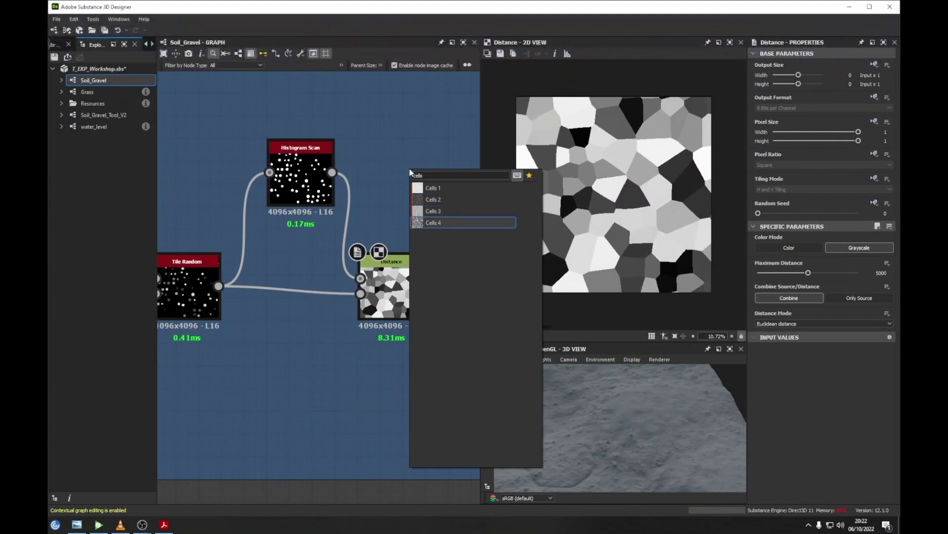
{"action": "key", "text": "Return"}
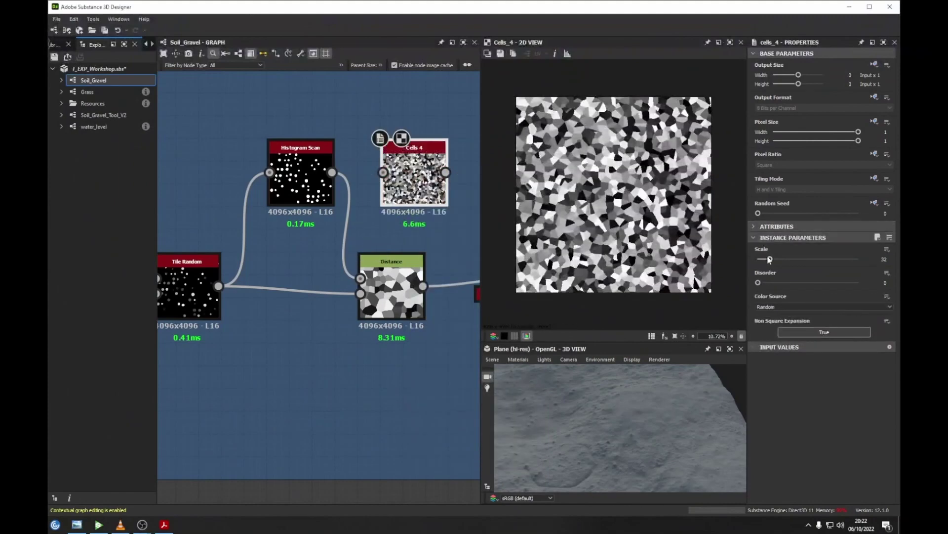
{"action": "left_click_drag", "start_coordinate": [770, 259], "coordinate": [762, 261]}
{"action": "middle_click_drag", "start_coordinate": [391, 232], "coordinate": [381, 246]}
{"action": "left_click", "coordinate": [379, 269]}
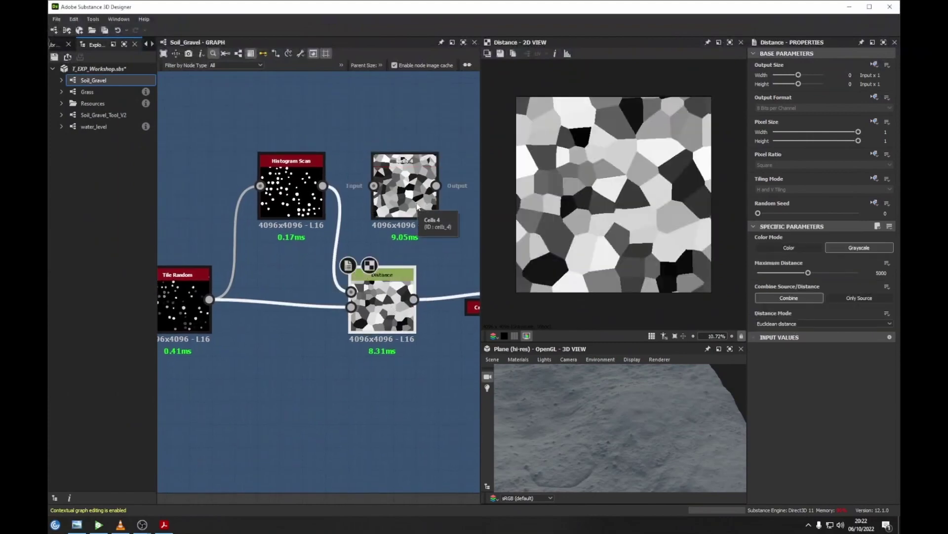
Display the first Multi Dir. Warp Grayscale after the Distance node up close, followed by its Crystal 1 intensity input.
{"action": "middle_click_drag", "start_coordinate": [418, 207], "coordinate": [218, 185]}
{"action": "left_click", "coordinate": [333, 277]}
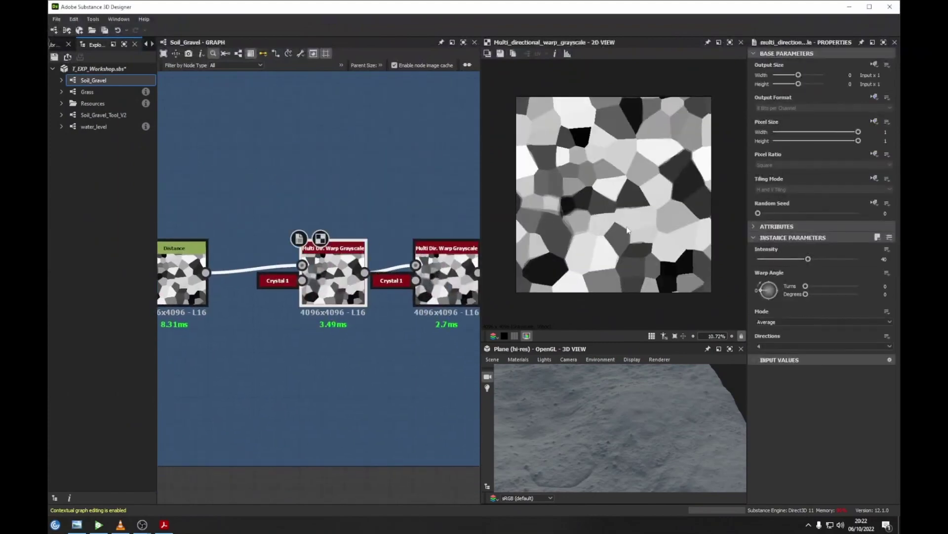
{"action": "scroll", "coordinate": [583, 218], "scroll_direction": "up", "scroll_amount": 3}
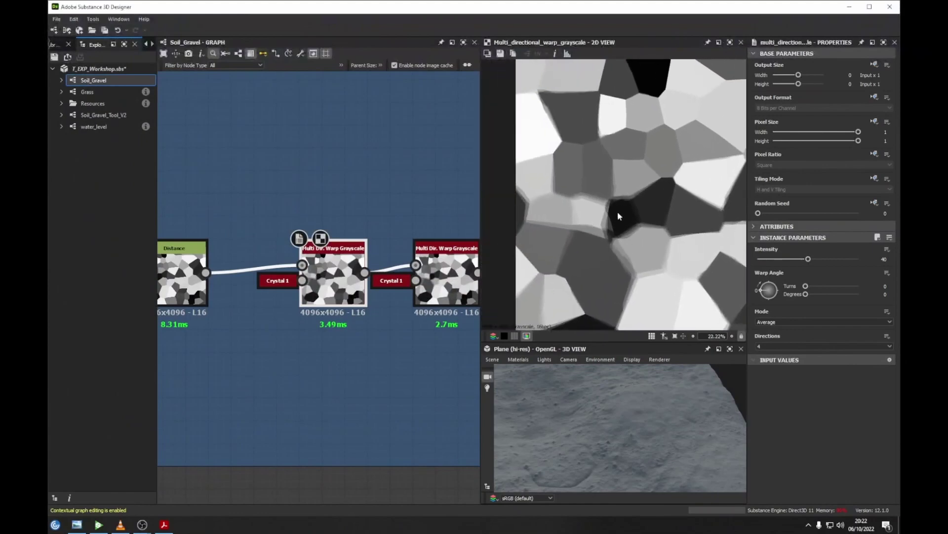
{"action": "left_click", "coordinate": [278, 280]}
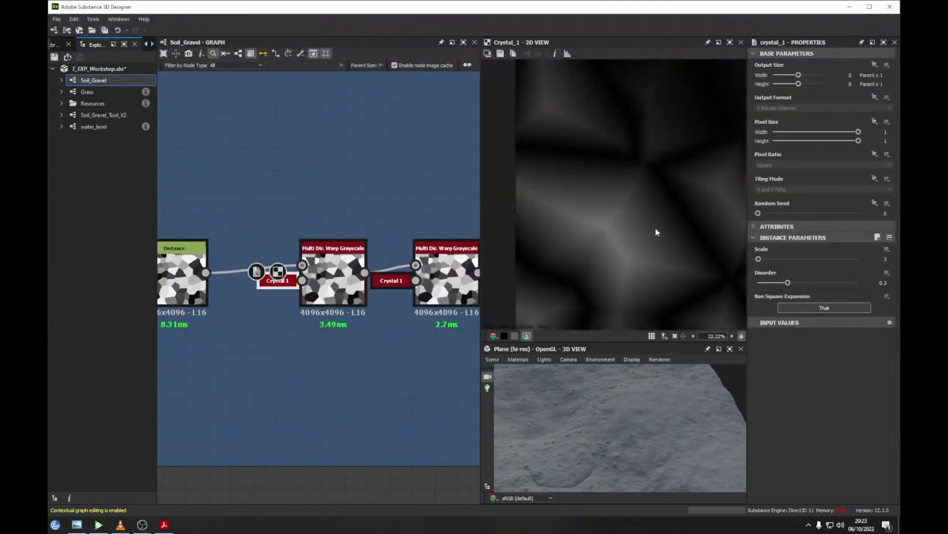
{"action": "middle_click_drag", "start_coordinate": [283, 250], "coordinate": [304, 252]}
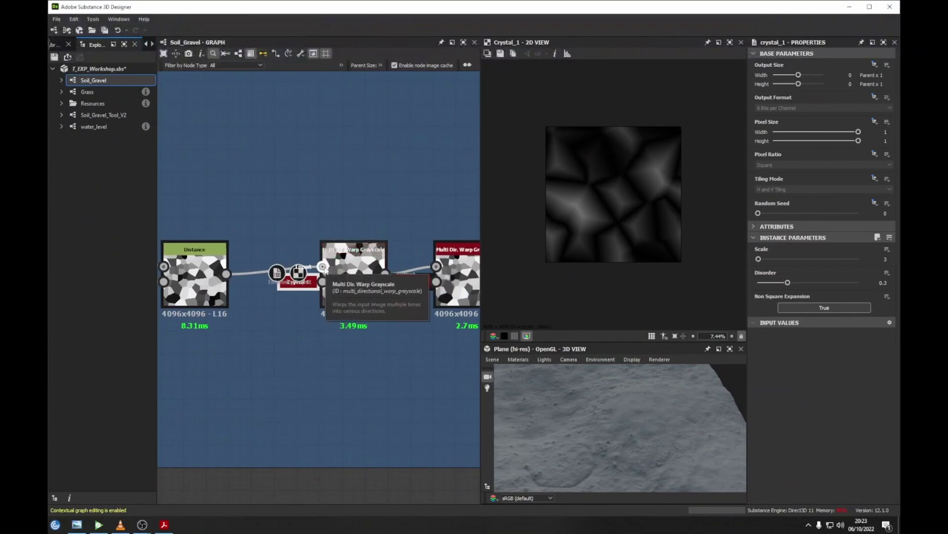
{"action": "middle_click_drag", "start_coordinate": [354, 263], "coordinate": [397, 271]}
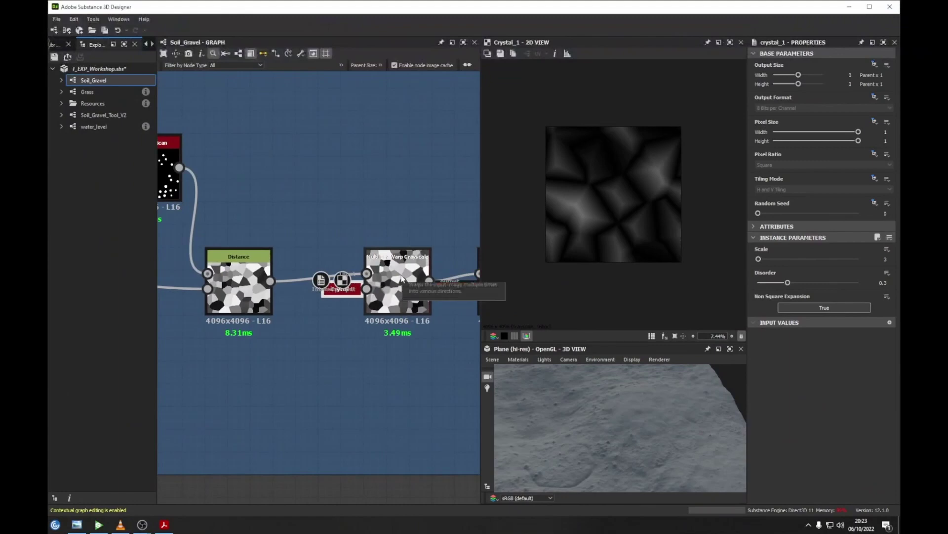
{"action": "middle_click_drag", "start_coordinate": [401, 278], "coordinate": [418, 272]}
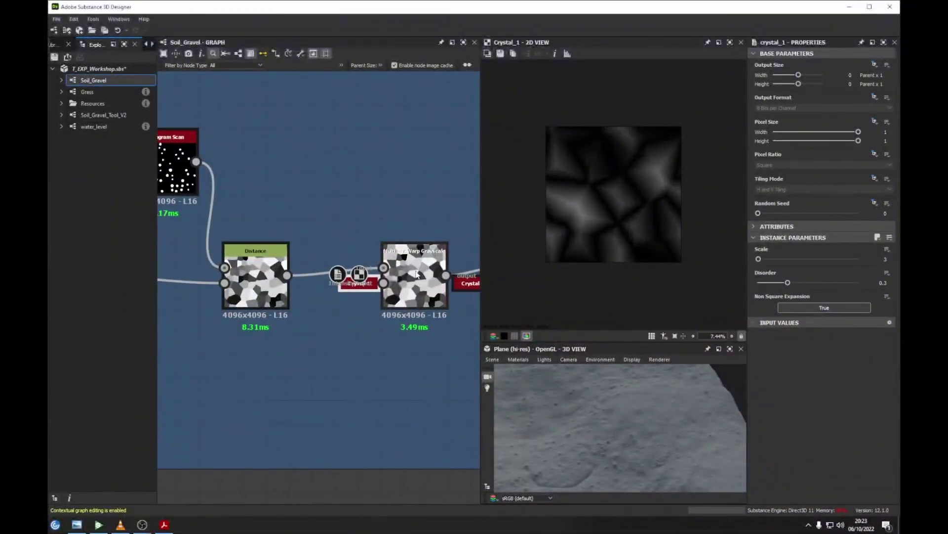
{"action": "middle_click_drag", "start_coordinate": [416, 275], "coordinate": [446, 279]}
Display the first Multi Dir. Warp Grayscale result as a whole again and compare it with its Crystal 1 input.
{"action": "scroll", "coordinate": [446, 278], "scroll_direction": "down", "scroll_amount": 5}
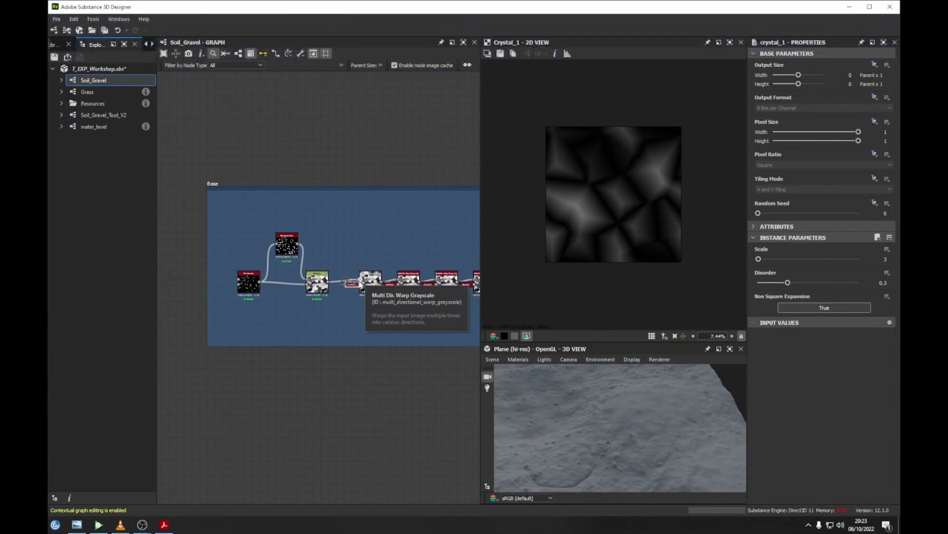
{"action": "double_click", "coordinate": [369, 286]}
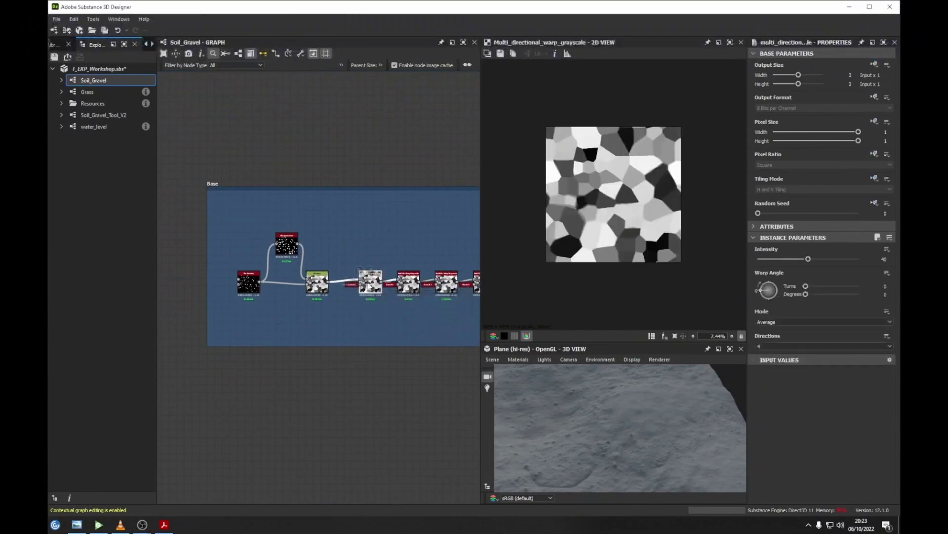
{"action": "scroll", "coordinate": [370, 286], "scroll_direction": "up", "scroll_amount": 4}
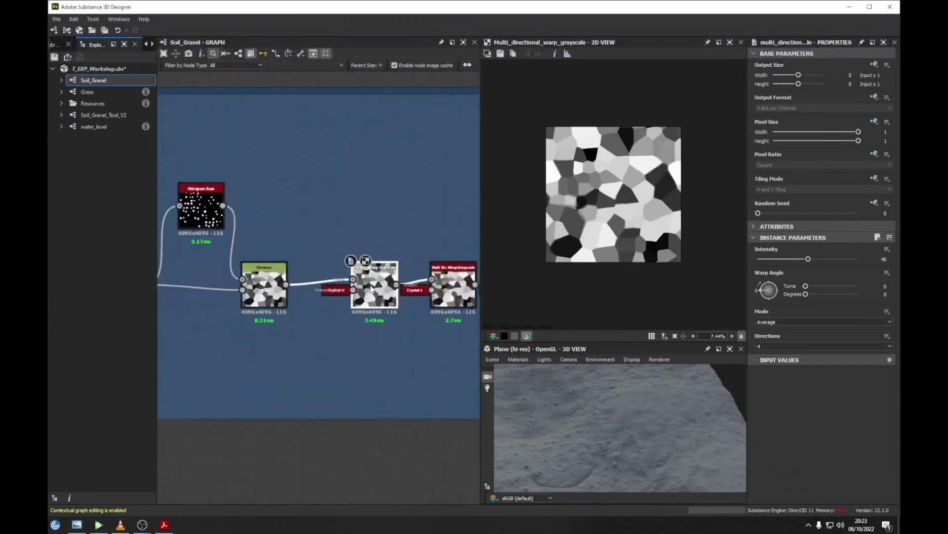
{"action": "double_click", "coordinate": [336, 289]}
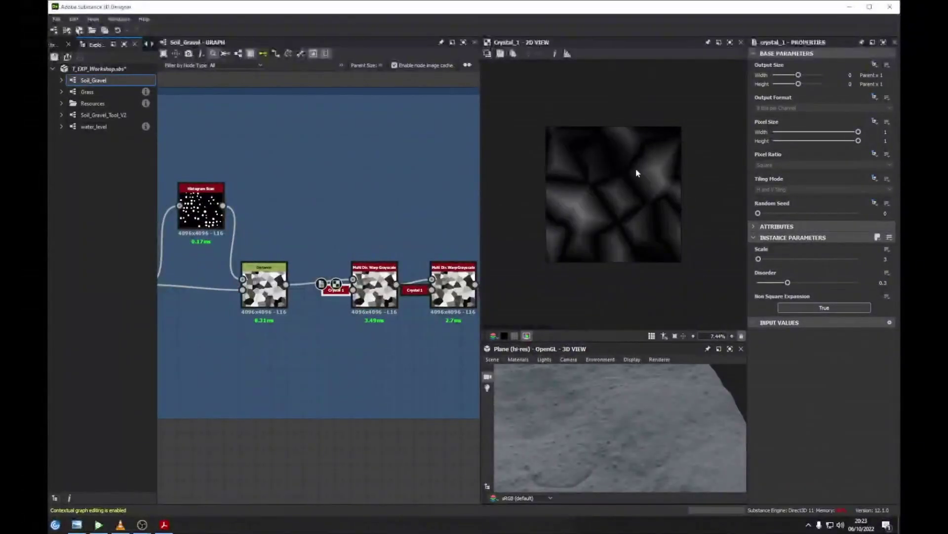
{"action": "middle_click_drag", "start_coordinate": [385, 231], "coordinate": [359, 246]}
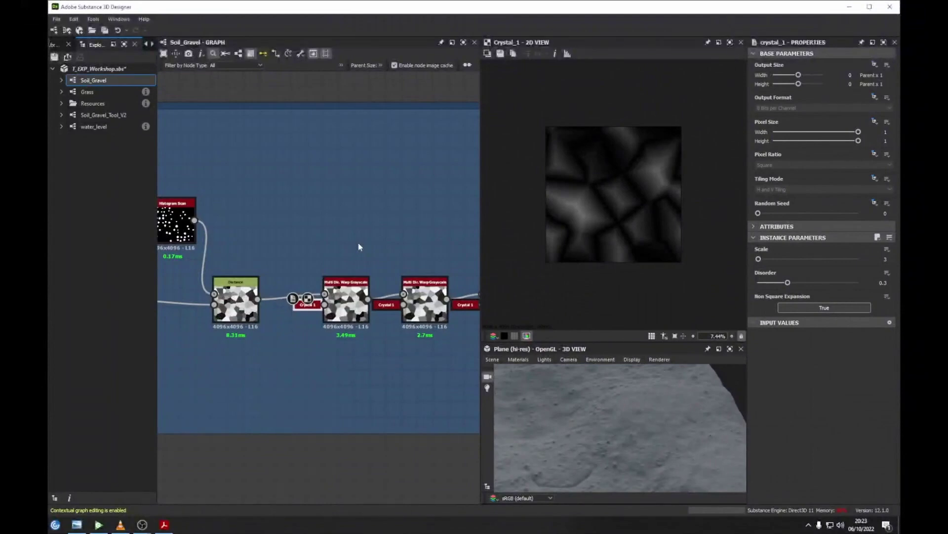
{"action": "middle_click_drag", "start_coordinate": [365, 244], "coordinate": [351, 235]}
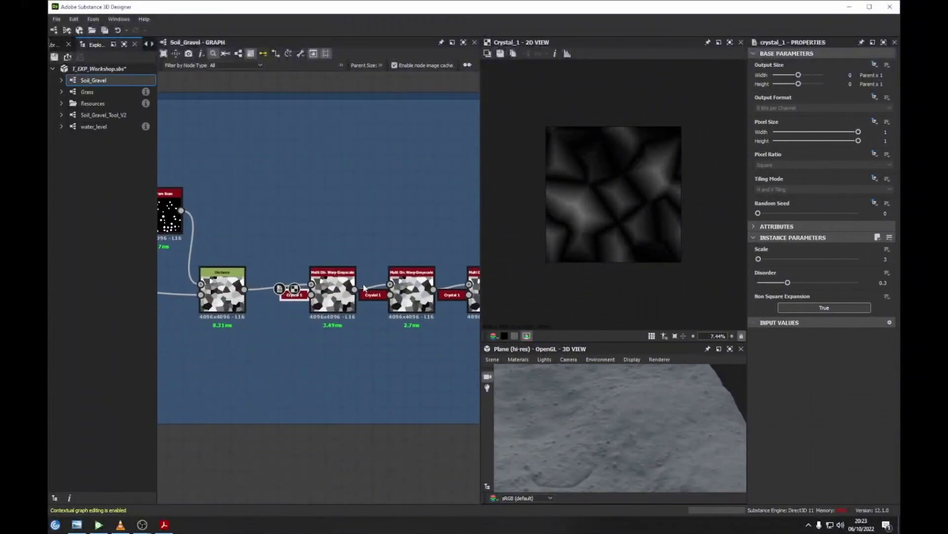
Display the Crystal 1 inputs of the second and third Multi Dir. Warp Grayscale nodes.
{"action": "double_click", "coordinate": [374, 295]}
{"action": "middle_click_drag", "start_coordinate": [374, 300], "coordinate": [283, 300]}
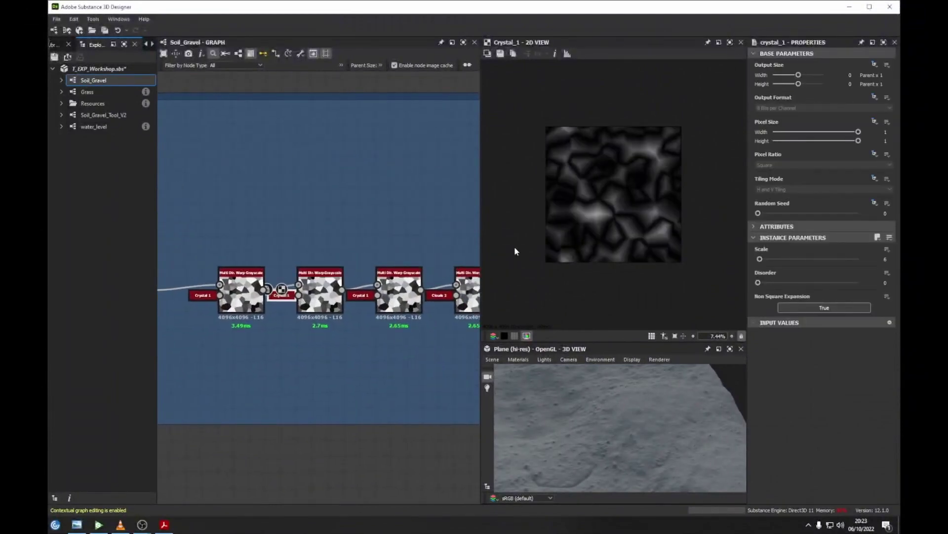
{"action": "double_click", "coordinate": [360, 295]}
Display the Multi Dir. Warp Grayscale nodes one after another along the chain and examine the cell edges.
{"action": "middle_click_drag", "start_coordinate": [393, 302], "coordinate": [473, 309]}
{"action": "double_click", "coordinate": [321, 296]}
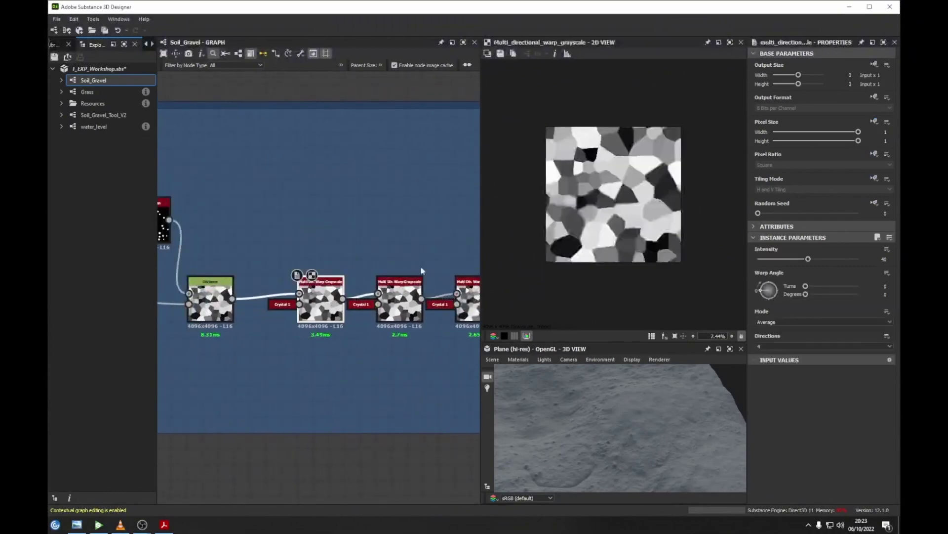
{"action": "double_click", "coordinate": [400, 302]}
{"action": "middle_click_drag", "start_coordinate": [399, 302], "coordinate": [296, 300]}
{"action": "double_click", "coordinate": [383, 305]}
{"action": "middle_click_drag", "start_coordinate": [384, 305], "coordinate": [279, 290]}
{"action": "middle_click_drag", "start_coordinate": [534, 217], "coordinate": [591, 225]}
{"action": "double_click", "coordinate": [353, 282]}
{"action": "middle_click_drag", "start_coordinate": [353, 281], "coordinate": [388, 283]}
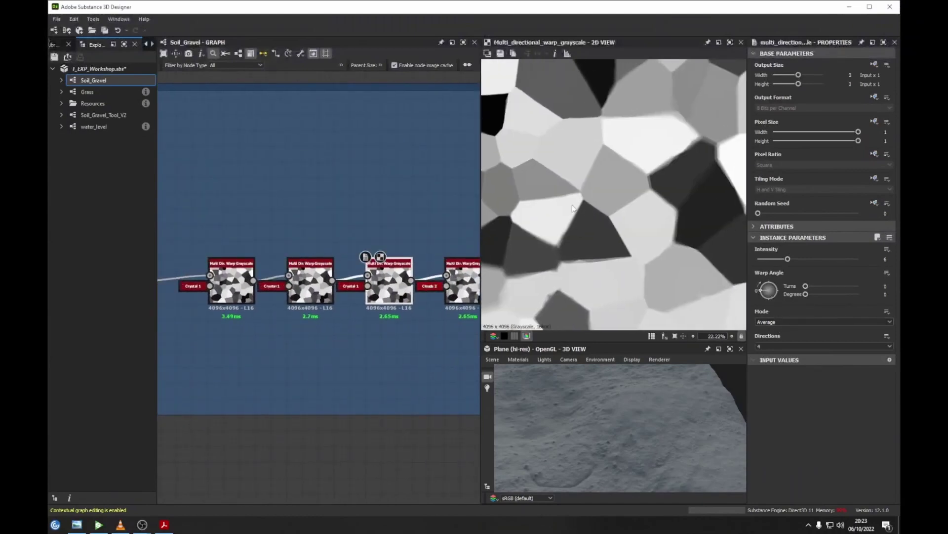
{"action": "middle_click_drag", "start_coordinate": [348, 283], "coordinate": [390, 284]}
Compare the unwarped Distance pattern up close with the successive Multi Dir. Warp Grayscale results through the last one.
{"action": "scroll", "coordinate": [390, 284], "scroll_direction": "up", "scroll_amount": 4}
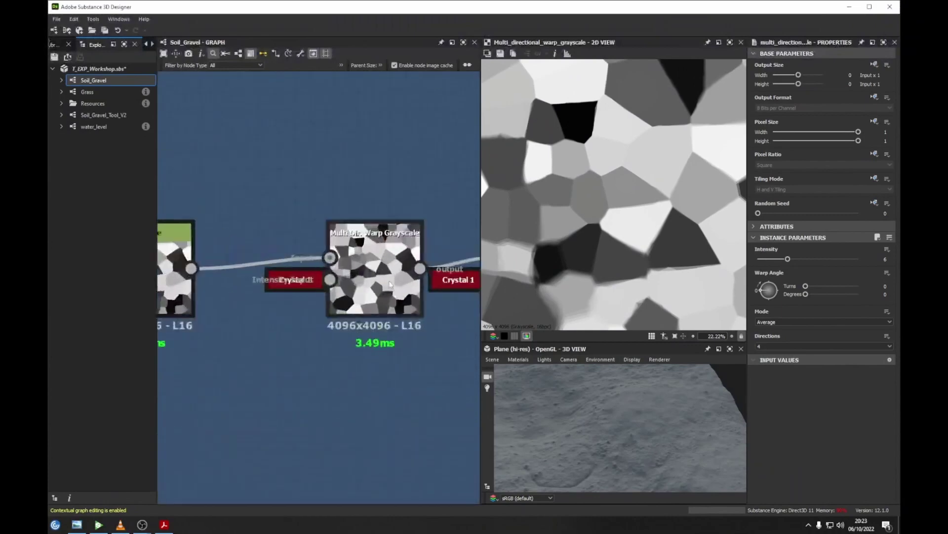
{"action": "scroll", "coordinate": [390, 284], "scroll_direction": "up", "scroll_amount": 1}
{"action": "double_click", "coordinate": [352, 272]}
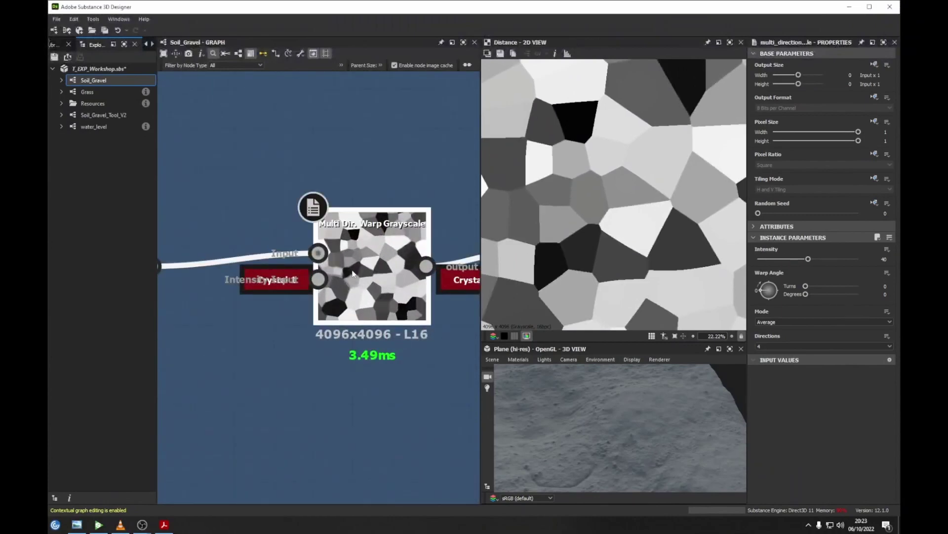
{"action": "middle_click_drag", "start_coordinate": [392, 275], "coordinate": [203, 283]}
{"action": "double_click", "coordinate": [333, 276]}
{"action": "scroll", "coordinate": [333, 276], "scroll_direction": "down", "scroll_amount": 5}
{"action": "double_click", "coordinate": [306, 286]}
{"action": "left_click", "coordinate": [386, 288]}
{"action": "double_click", "coordinate": [387, 287]}
{"action": "scroll", "coordinate": [657, 272], "scroll_direction": "up", "scroll_amount": 5}
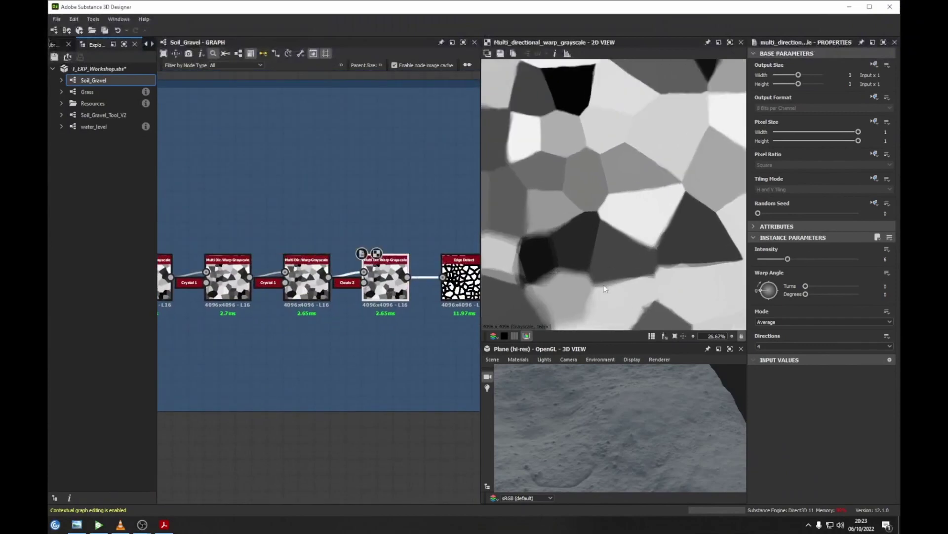
Display the Clouds 2 intensity input of the last Multi Dir. Warp Grayscale node.
{"action": "double_click", "coordinate": [347, 282]}
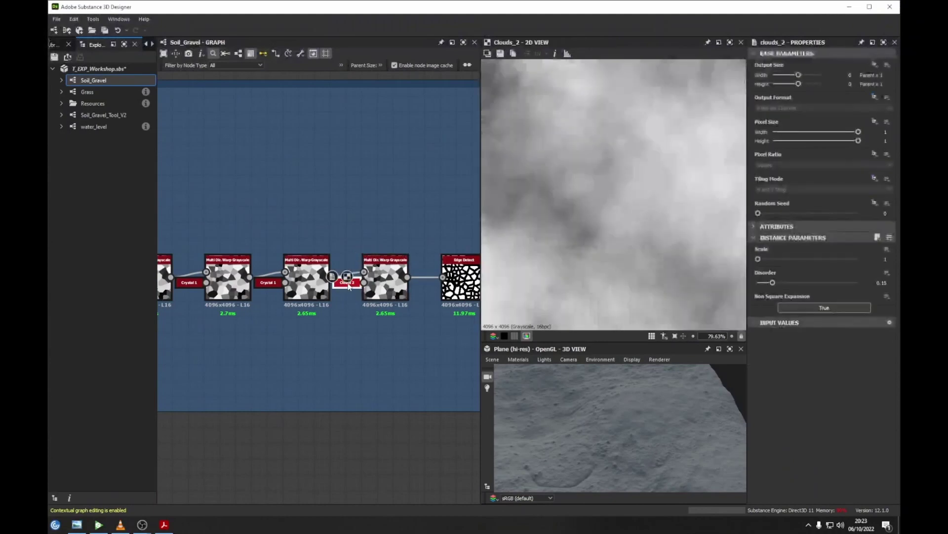
{"action": "middle_click_drag", "start_coordinate": [379, 297], "coordinate": [408, 295]}
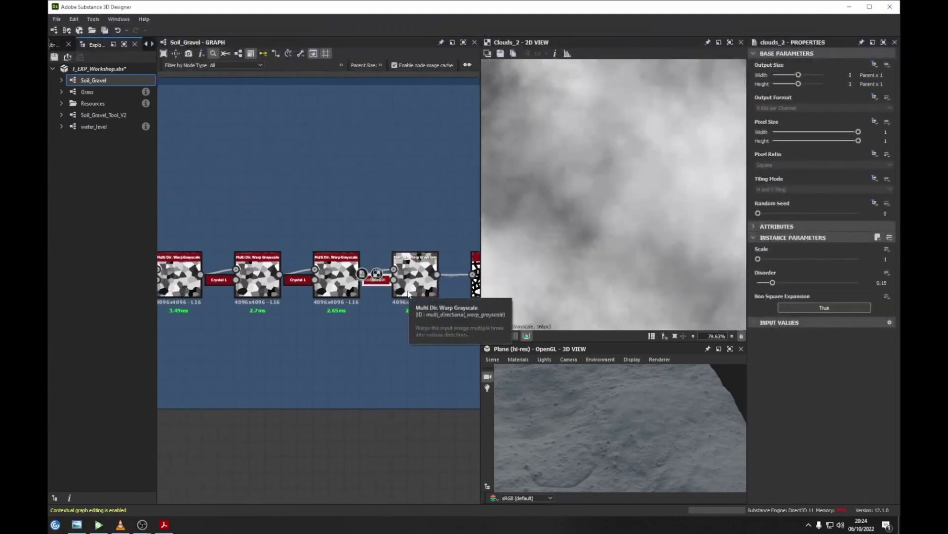
{"action": "scroll", "coordinate": [633, 250], "scroll_direction": "down", "scroll_amount": 5}
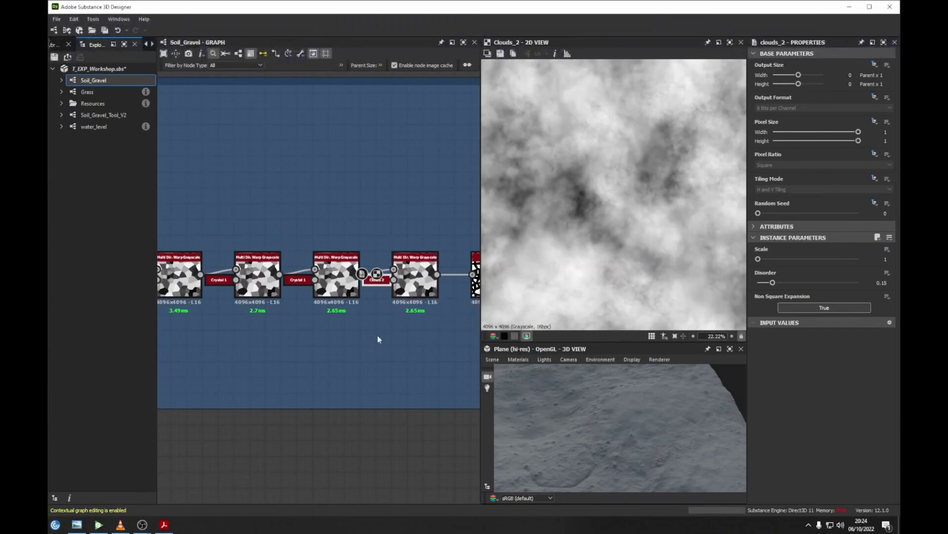
Add Moisture Noise and BnW Spots 1 nodes below the warp chain as alternative noises, and delete both.
{"action": "key", "text": "space"}
{"action": "type", "text": "moisture"}
{"action": "key", "text": "Return"}
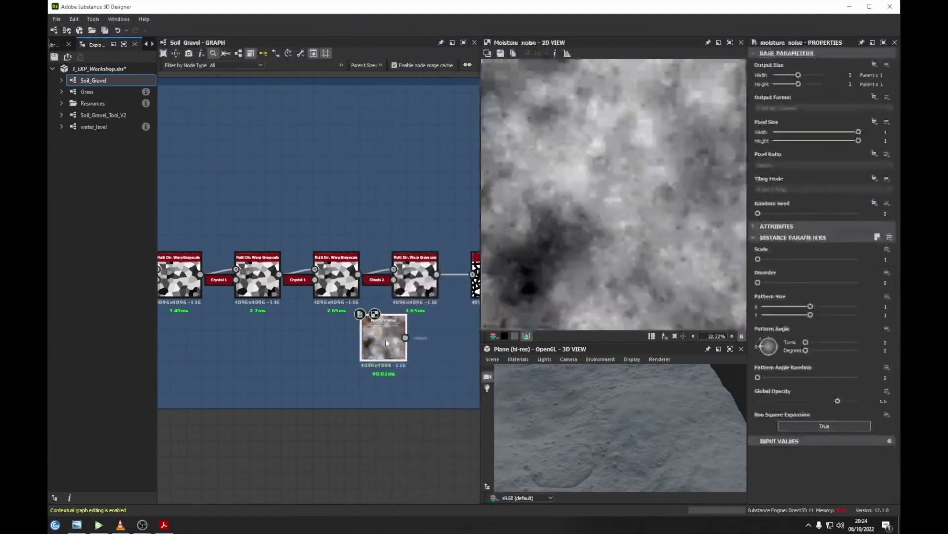
{"action": "key", "text": "space"}
{"action": "type", "text": "nb"}
{"action": "key", "text": "BackSpace"}
{"action": "key", "text": "BackSpace"}
{"action": "type", "text": "bnw"}
{"action": "key", "text": "Return"}
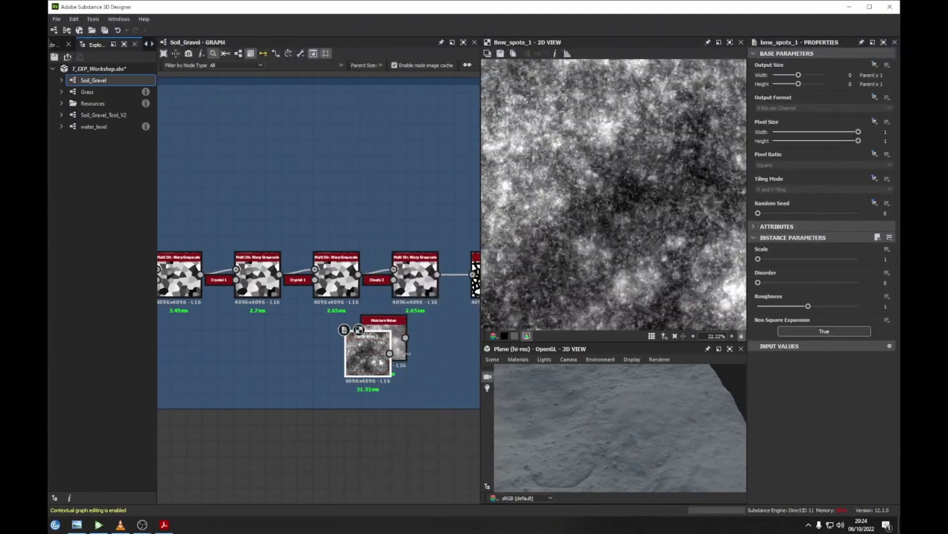
{"action": "key", "text": "Delete"}
{"action": "left_click", "coordinate": [387, 347]}
{"action": "key", "text": "Delete"}
Display the last Multi Dir. Warp Grayscale, followed by the whole Edge Detect result it feeds.
{"action": "middle_click_drag", "start_coordinate": [421, 298], "coordinate": [305, 303]}
{"action": "left_click", "coordinate": [305, 296]}
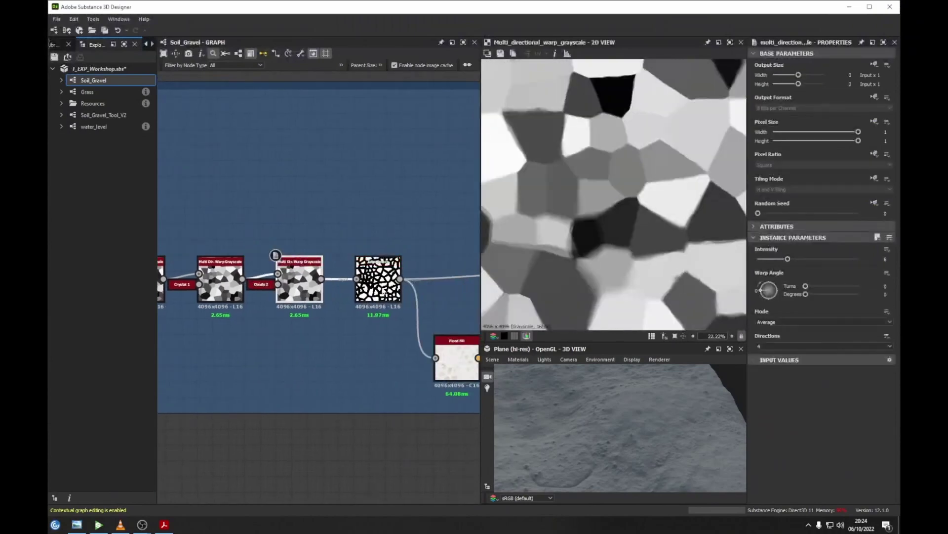
{"action": "left_click", "coordinate": [383, 291]}
{"action": "key", "text": "f"}
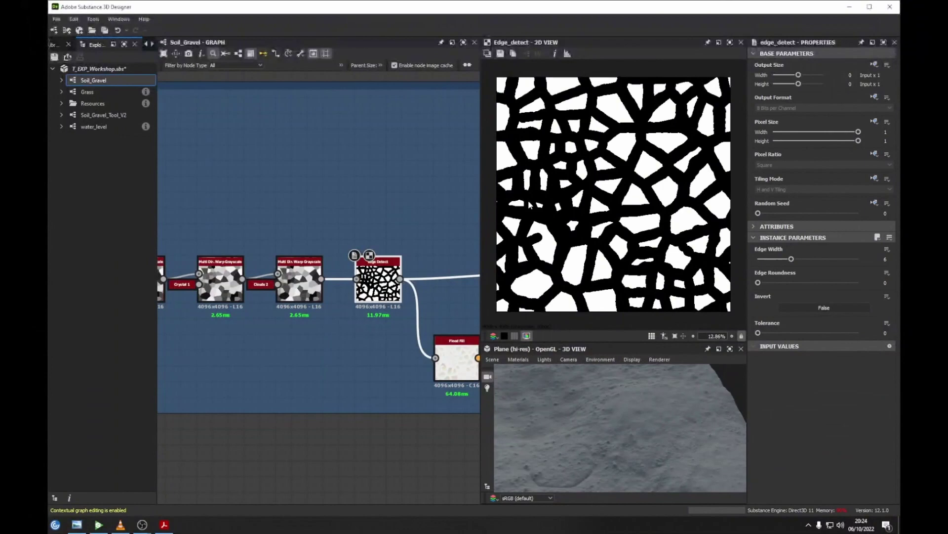
Display the Distance node that follows Edge Detect and Flood Fill.
{"action": "middle_click_drag", "start_coordinate": [434, 291], "coordinate": [369, 288]}
{"action": "middle_click_drag", "start_coordinate": [434, 210], "coordinate": [339, 206]}
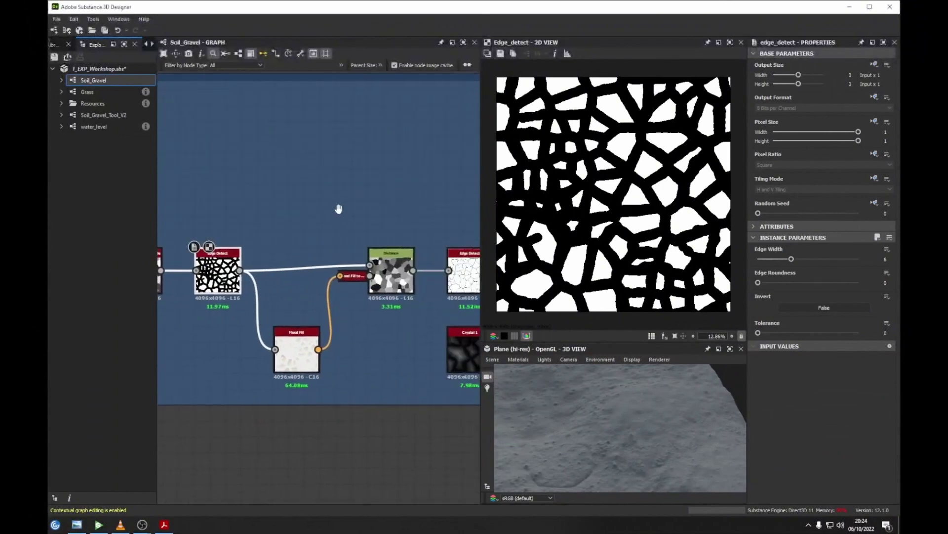
{"action": "left_click", "coordinate": [383, 256]}
{"action": "scroll", "coordinate": [363, 274], "scroll_direction": "up", "scroll_amount": 4}
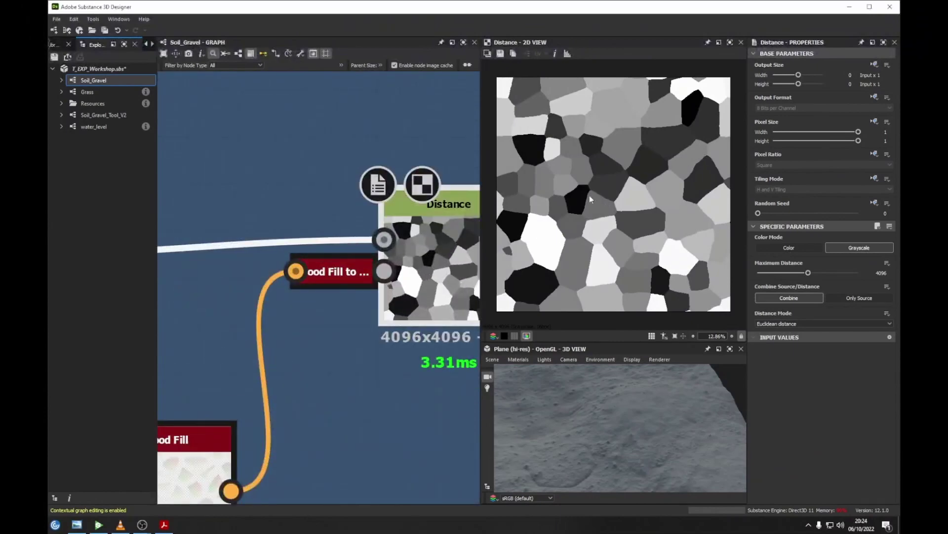
Return to the Edge Detect node feeding the second Distance and examine its cell shapes up close.
{"action": "middle_click_drag", "start_coordinate": [186, 270], "coordinate": [398, 261]}
{"action": "scroll", "coordinate": [348, 262], "scroll_direction": "down", "scroll_amount": 2}
{"action": "left_click", "coordinate": [207, 259]}
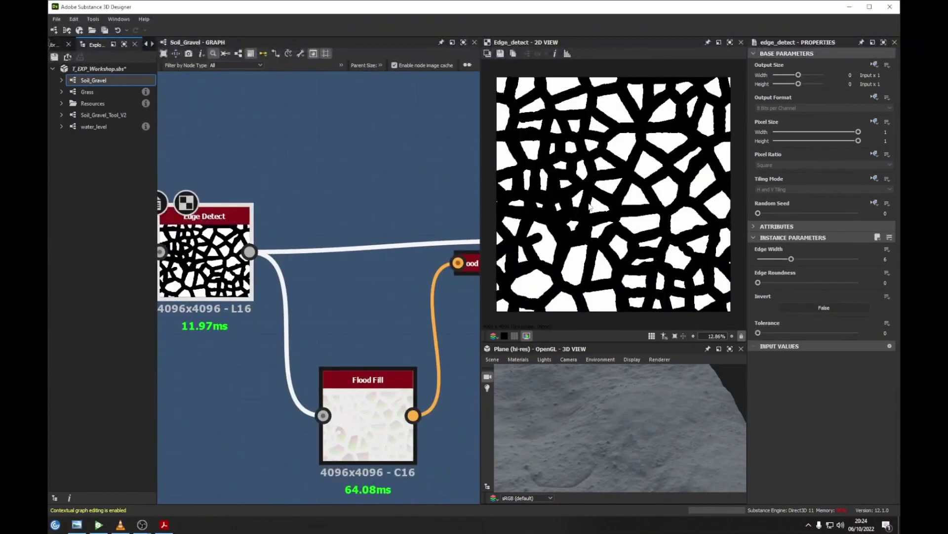
{"action": "scroll", "coordinate": [590, 206], "scroll_direction": "up", "scroll_amount": 4}
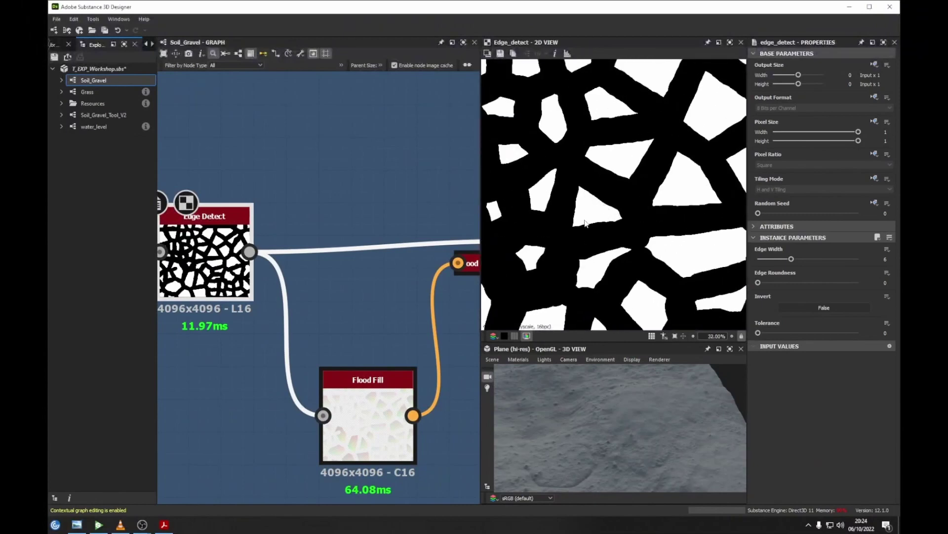
Display the Flood Fill to Grayscale node further along the stone chain.
{"action": "middle_click_drag", "start_coordinate": [384, 221], "coordinate": [265, 222]}
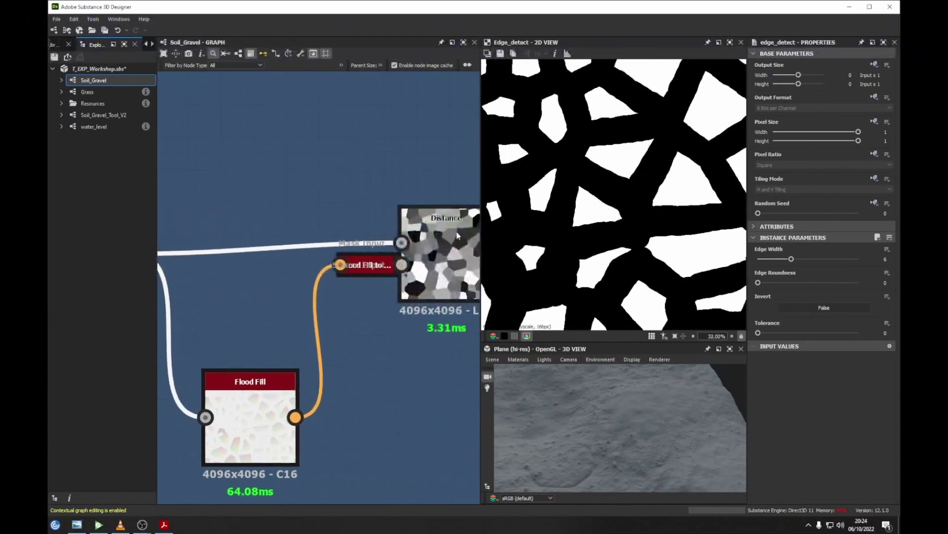
{"action": "middle_click_drag", "start_coordinate": [457, 240], "coordinate": [264, 225]}
{"action": "scroll", "coordinate": [264, 224], "scroll_direction": "down", "scroll_amount": 4}
{"action": "scroll", "coordinate": [264, 224], "scroll_direction": "down", "scroll_amount": 5}
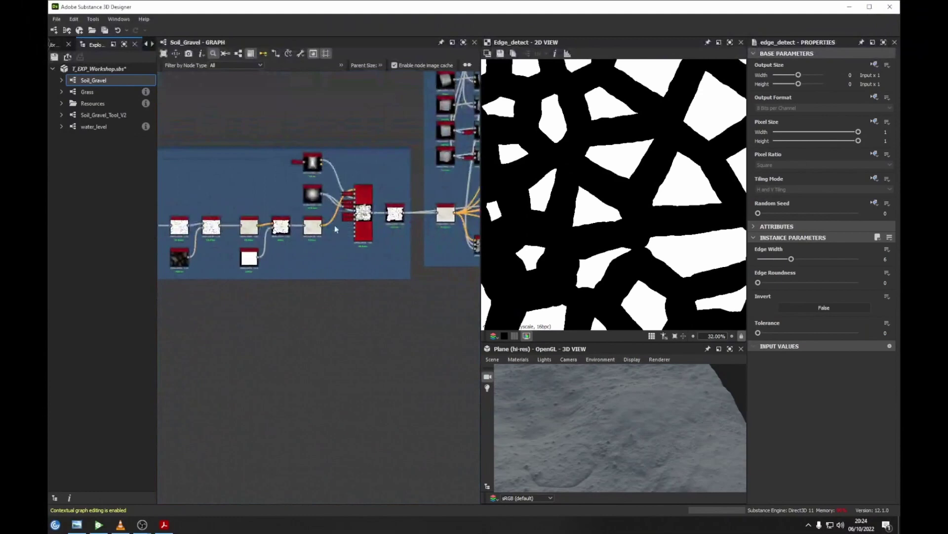
{"action": "middle_click_drag", "start_coordinate": [286, 233], "coordinate": [409, 255]}
{"action": "scroll", "coordinate": [582, 246], "scroll_direction": "down", "scroll_amount": 4}
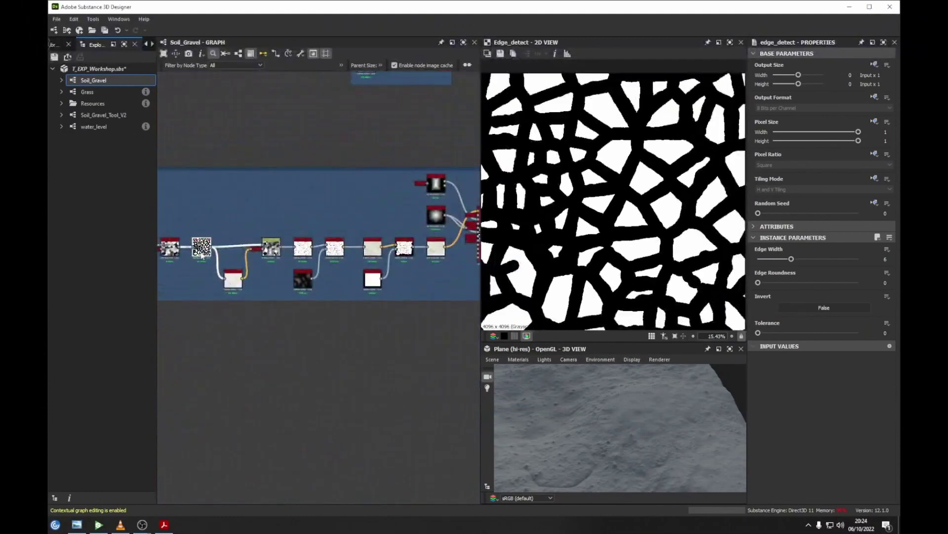
{"action": "double_click", "coordinate": [404, 247]}
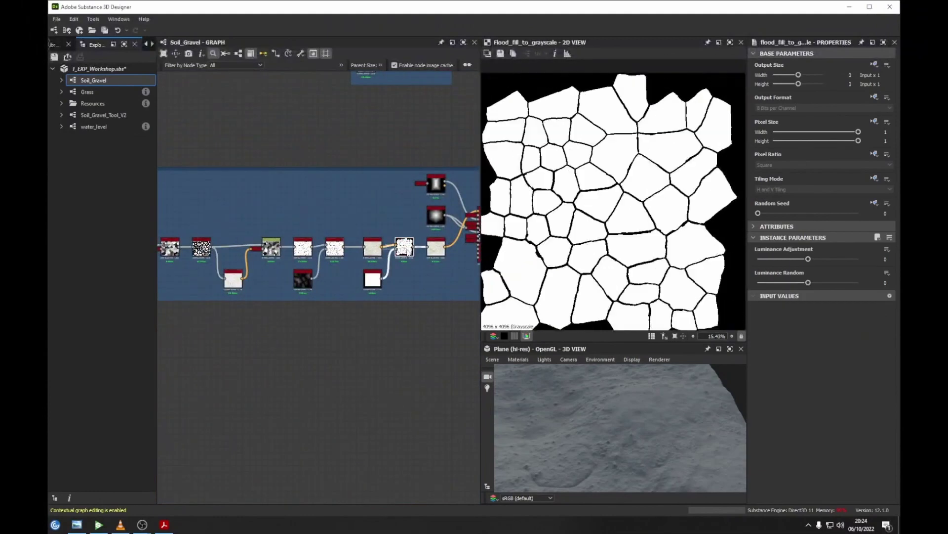
Display the Slope Blur Grayscale node, followed by the second Distance node earlier in the chain.
{"action": "scroll", "coordinate": [374, 262], "scroll_direction": "up", "scroll_amount": 4}
{"action": "double_click", "coordinate": [319, 242]}
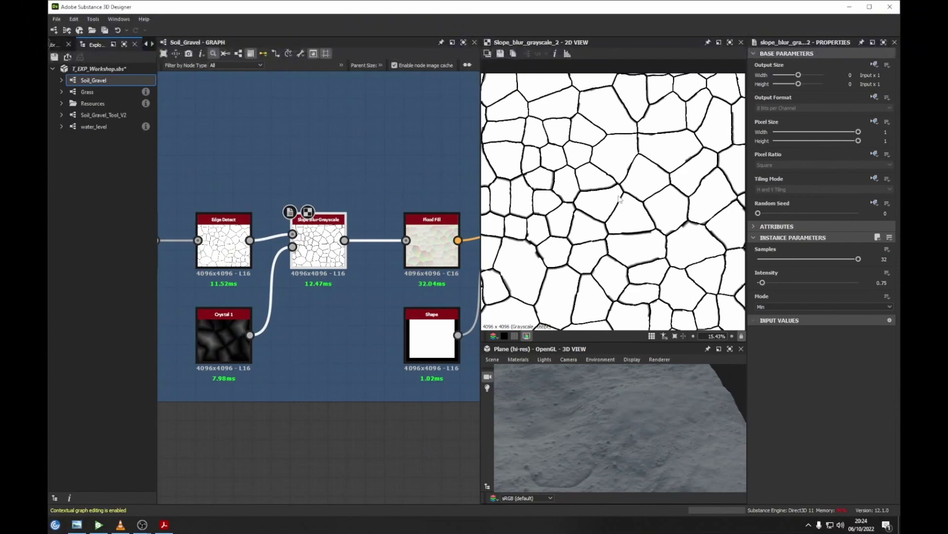
{"action": "middle_click_drag", "start_coordinate": [250, 217], "coordinate": [390, 196]}
{"action": "double_click", "coordinate": [265, 225]}
{"action": "middle_click_drag", "start_coordinate": [265, 225], "coordinate": [439, 243]}
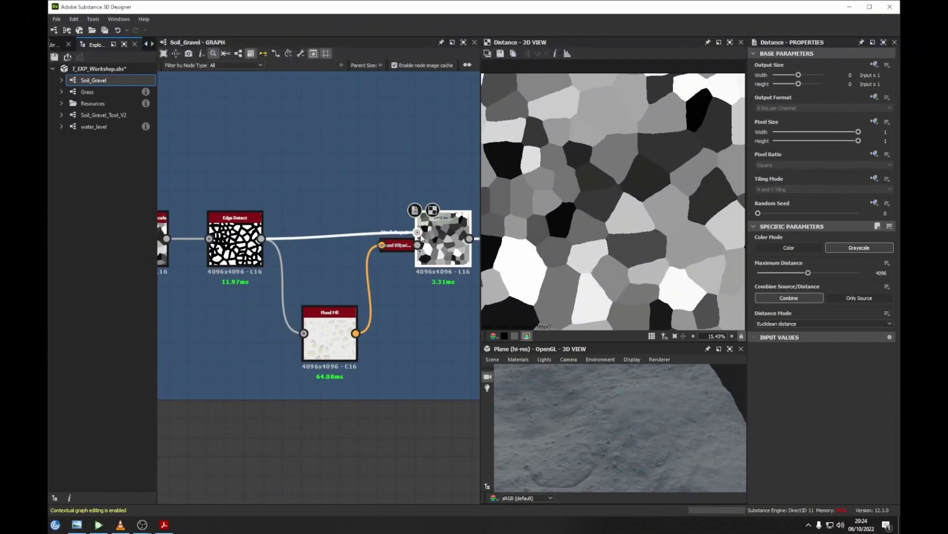
Display the Edge Detect node that follows the second Distance and examine its thin cell borders up close.
{"action": "scroll", "coordinate": [407, 257], "scroll_direction": "up", "scroll_amount": 5}
{"action": "scroll", "coordinate": [384, 244], "scroll_direction": "down", "scroll_amount": 2}
{"action": "middle_click_drag", "start_coordinate": [410, 191], "coordinate": [151, 269]}
{"action": "double_click", "coordinate": [346, 247]}
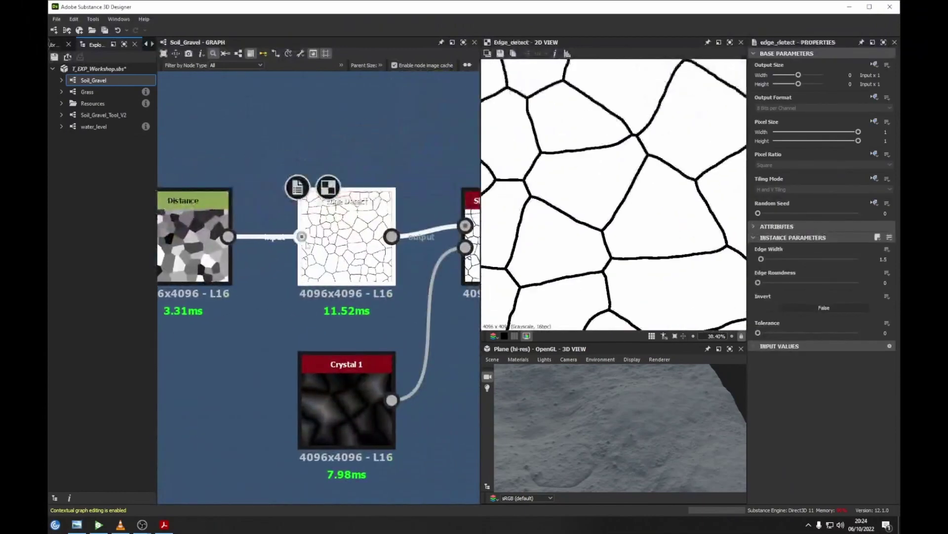
{"action": "scroll", "coordinate": [610, 232], "scroll_direction": "up", "scroll_amount": 4}
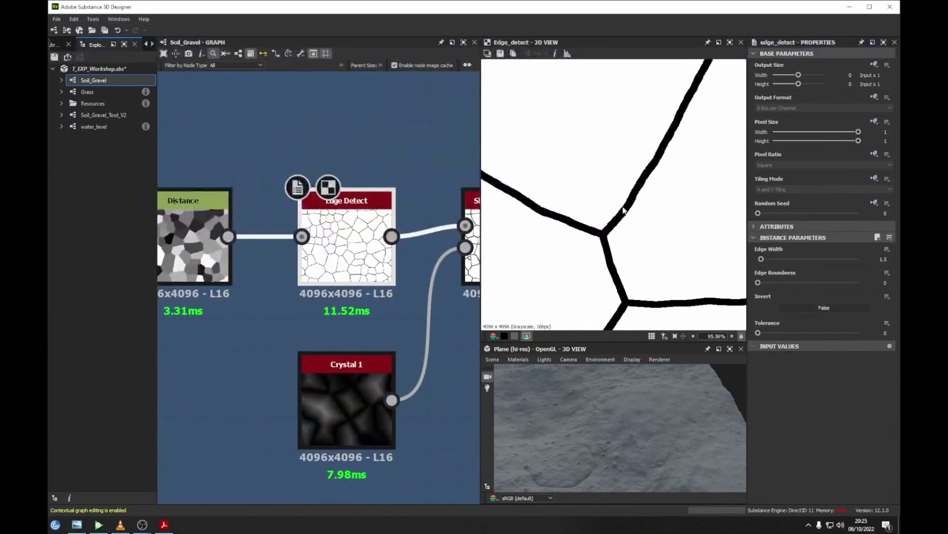
Display the Slope Blur Grayscale driven by Crystal 1 and examine how it roughens the cell borders.
{"action": "middle_click_drag", "start_coordinate": [427, 209], "coordinate": [280, 228]}
{"action": "double_click", "coordinate": [380, 269]}
{"action": "scroll", "coordinate": [616, 225], "scroll_direction": "down", "scroll_amount": 6}
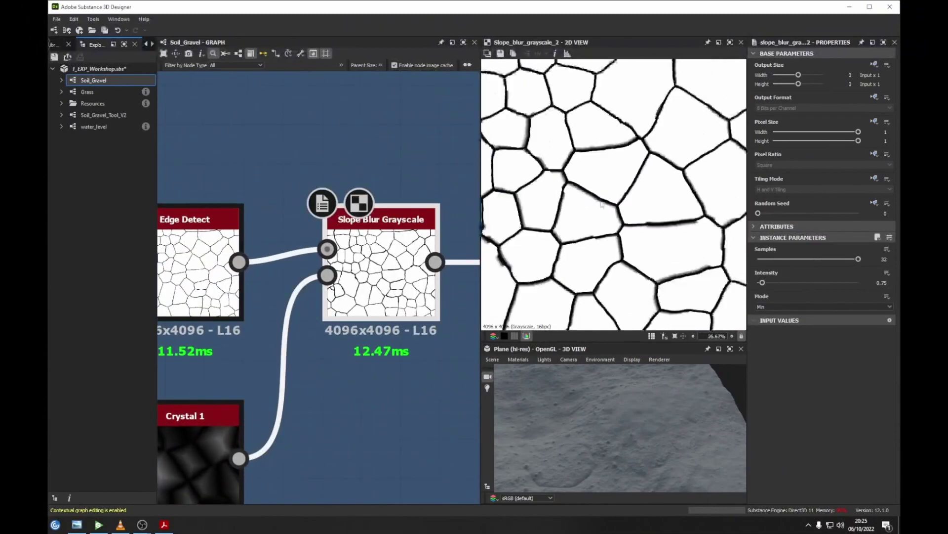
{"action": "middle_click_drag", "start_coordinate": [320, 269], "coordinate": [457, 173]}
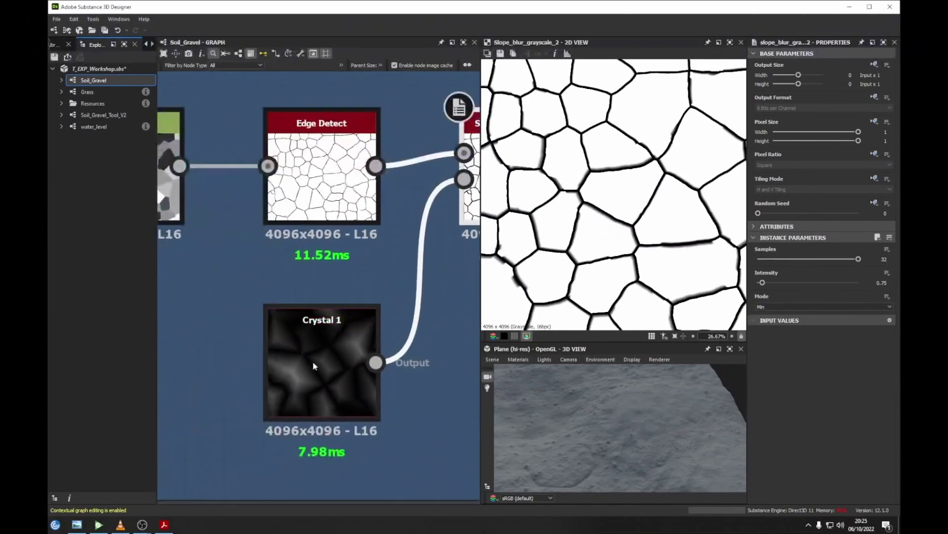
{"action": "middle_click_drag", "start_coordinate": [289, 345], "coordinate": [200, 374]}
{"action": "scroll", "coordinate": [581, 195], "scroll_direction": "up", "scroll_amount": 5}
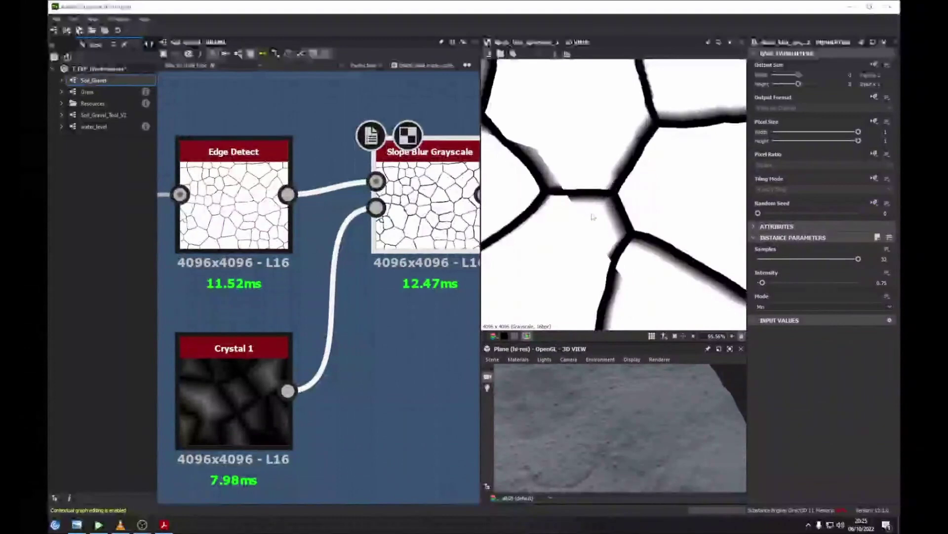
Display the Edge Detect input of the Slope Blur Grayscale to compare its clean borders up close.
{"action": "double_click", "coordinate": [377, 181]}
{"action": "scroll", "coordinate": [579, 166], "scroll_direction": "down", "scroll_amount": 4}
{"action": "middle_click_drag", "start_coordinate": [581, 168], "coordinate": [619, 231]}
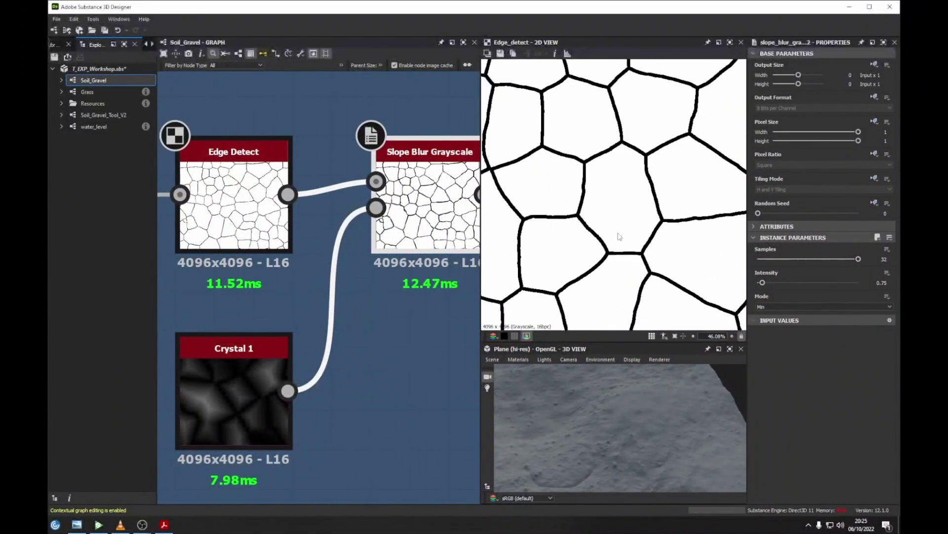
{"action": "scroll", "coordinate": [603, 191], "scroll_direction": "up", "scroll_amount": 3}
{"action": "mouse_move", "coordinate": [603, 190]}
{"action": "middle_mouse_down"}
{"action": "mouse_move", "coordinate": [589, 221]}
{"action": "mouse_move", "coordinate": [578, 199]}
{"action": "mouse_move", "coordinate": [620, 191]}
{"action": "middle_mouse_up"}
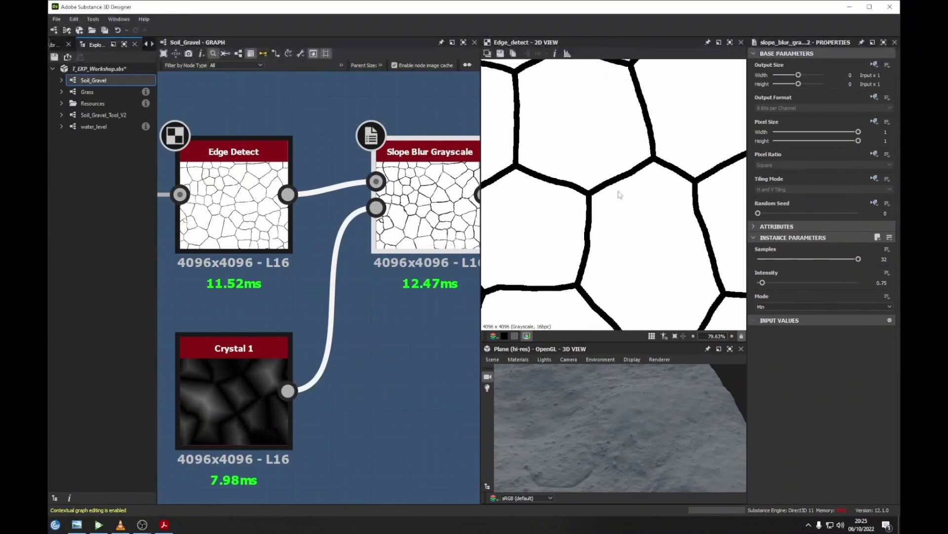
{"action": "scroll", "coordinate": [344, 205], "scroll_direction": "down", "scroll_amount": 2}
Display the Slope Blur Grayscale result again, followed by the Flood Fill it feeds.
{"action": "middle_click_drag", "start_coordinate": [414, 203], "coordinate": [279, 223]}
{"action": "double_click", "coordinate": [345, 205]}
{"action": "middle_click_drag", "start_coordinate": [424, 223], "coordinate": [279, 223]}
{"action": "double_click", "coordinate": [279, 250]}
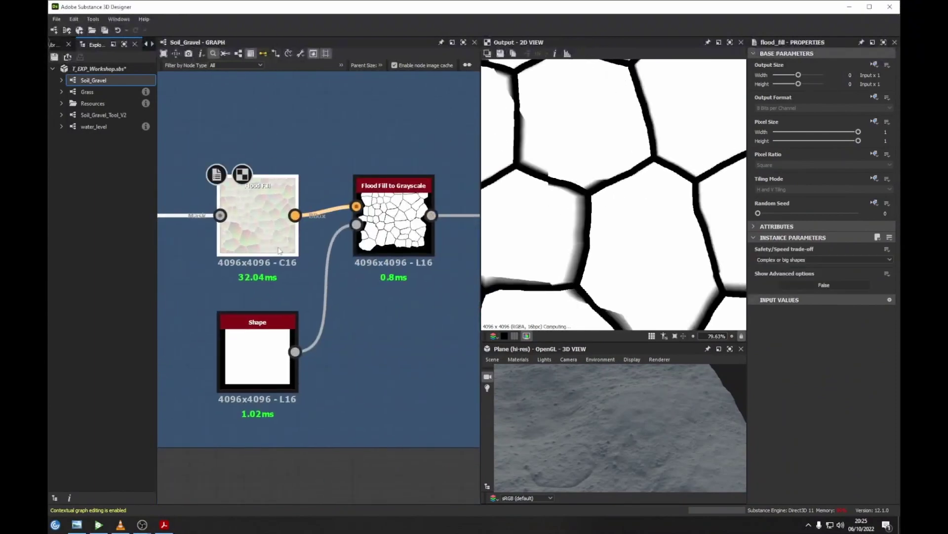
{"action": "middle_click_drag", "start_coordinate": [259, 245], "coordinate": [354, 248]}
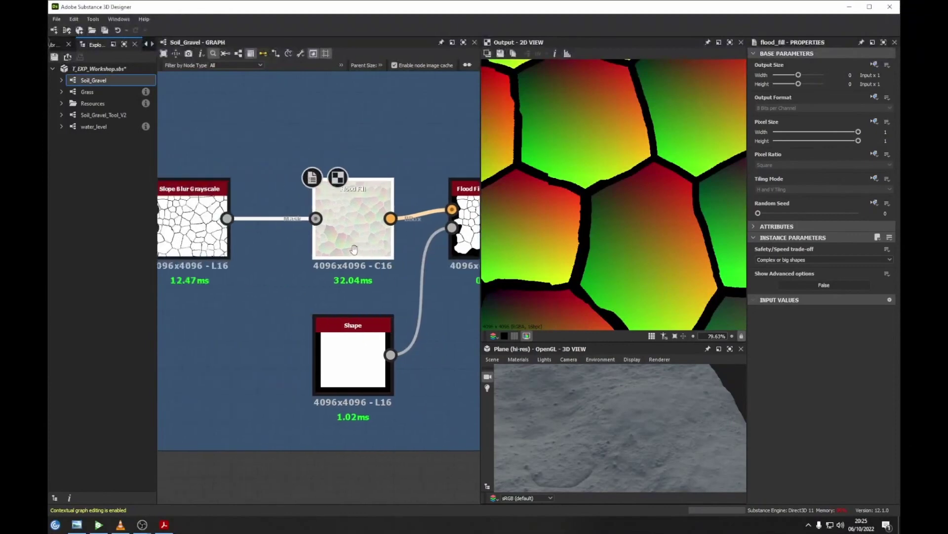
Display the Flood Fill's input and examine the soft gray edges of its cell borders up close.
{"action": "double_click", "coordinate": [316, 219]}
{"action": "scroll", "coordinate": [573, 208], "scroll_direction": "up", "scroll_amount": 4}
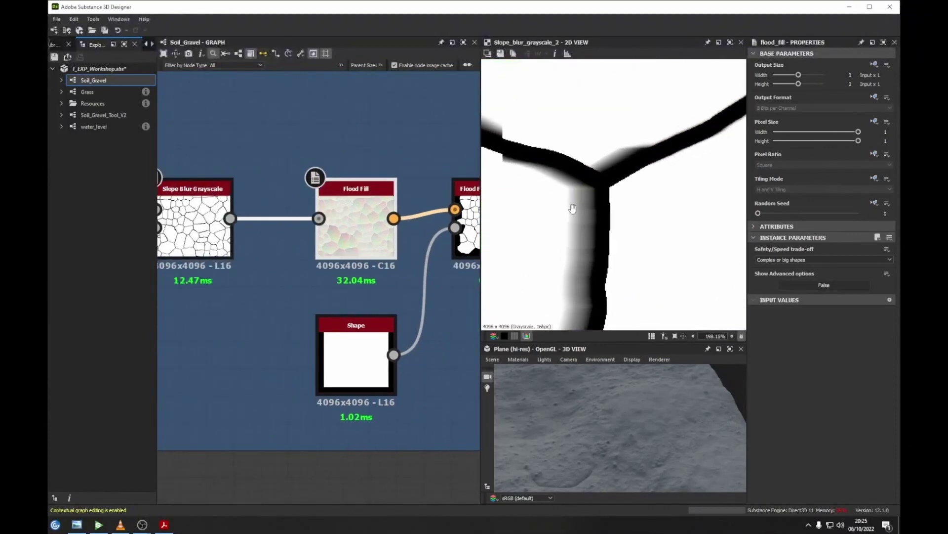
{"action": "middle_click_drag", "start_coordinate": [572, 208], "coordinate": [635, 238]}
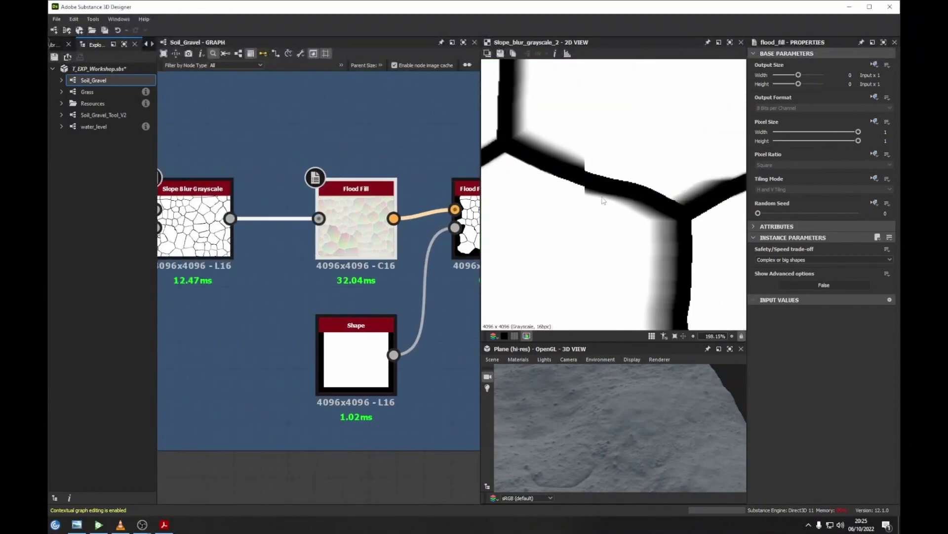
Return to the Flood Fill output and examine its cell borders at several magnifications.
{"action": "double_click", "coordinate": [372, 240]}
{"action": "middle_click_drag", "start_coordinate": [656, 225], "coordinate": [554, 247]}
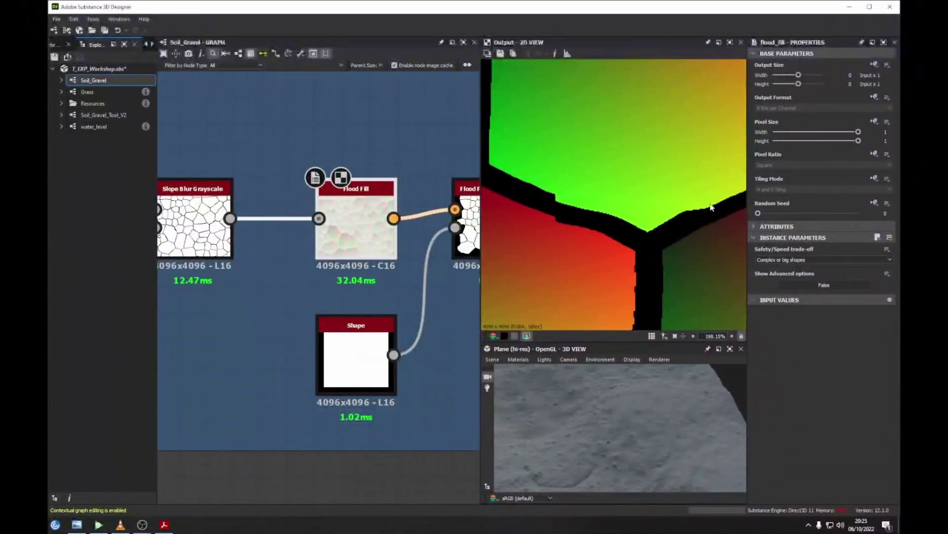
{"action": "scroll", "coordinate": [690, 195], "scroll_direction": "down", "scroll_amount": 5}
{"action": "scroll", "coordinate": [538, 133], "scroll_direction": "up", "scroll_amount": 4}
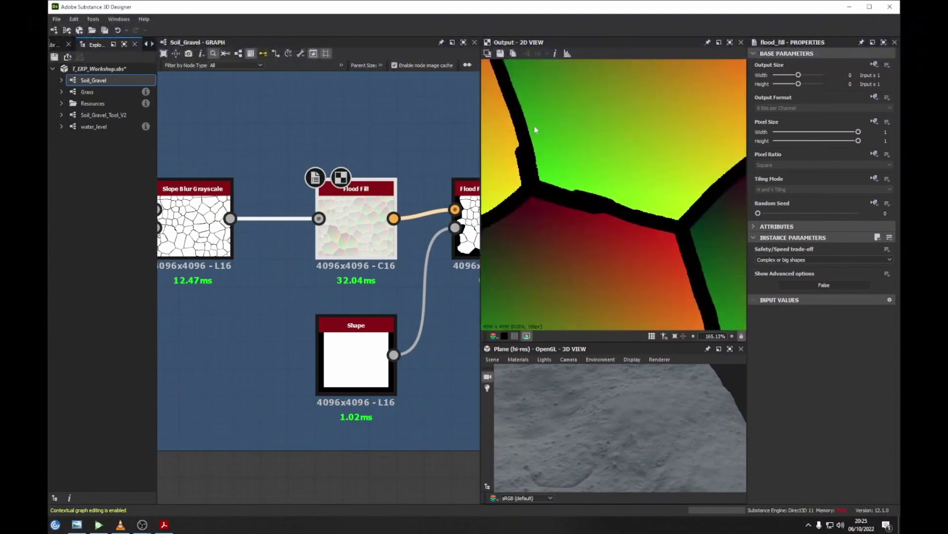
{"action": "scroll", "coordinate": [525, 140], "scroll_direction": "up", "scroll_amount": 5}
{"action": "middle_click_drag", "start_coordinate": [524, 153], "coordinate": [602, 143]}
Display the whole Flood Fill to Grayscale result and locate the Shape node that masks it.
{"action": "middle_click_drag", "start_coordinate": [378, 225], "coordinate": [255, 228]}
{"action": "double_click", "coordinate": [388, 242]}
{"action": "middle_click_drag", "start_coordinate": [388, 243], "coordinate": [300, 236]}
{"action": "middle_click_drag", "start_coordinate": [371, 244], "coordinate": [460, 227]}
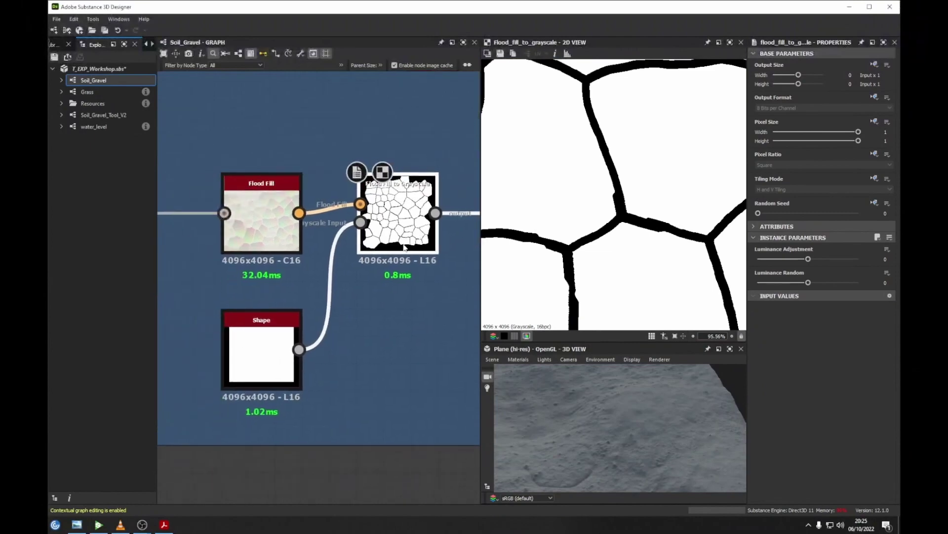
{"action": "scroll", "coordinate": [643, 254], "scroll_direction": "down", "scroll_amount": 10}
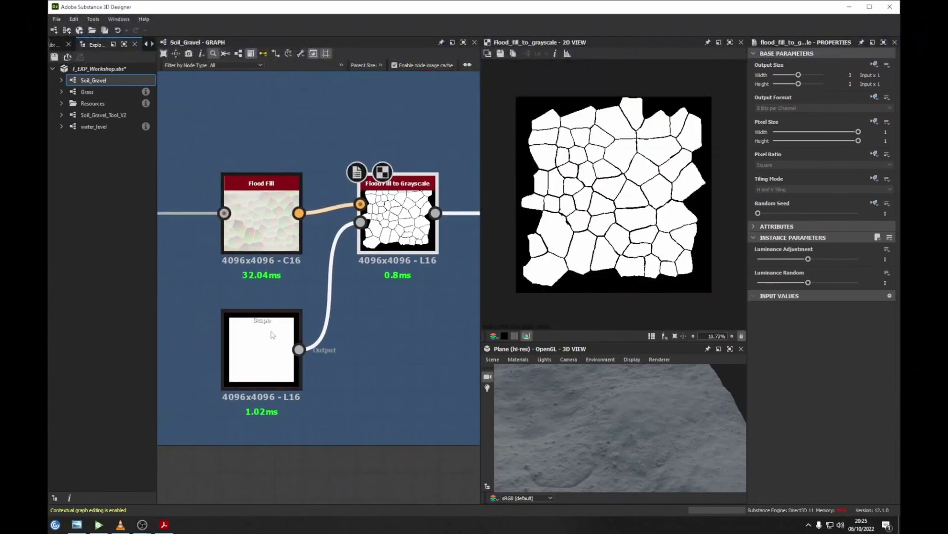
{"action": "mouse_move", "coordinate": [269, 337]}
{"action": "middle_mouse_down"}
{"action": "mouse_move", "coordinate": [299, 320]}
{"action": "mouse_move", "coordinate": [263, 342]}
{"action": "middle_mouse_up"}
{"action": "middle_click_drag", "start_coordinate": [401, 236], "coordinate": [363, 216]}
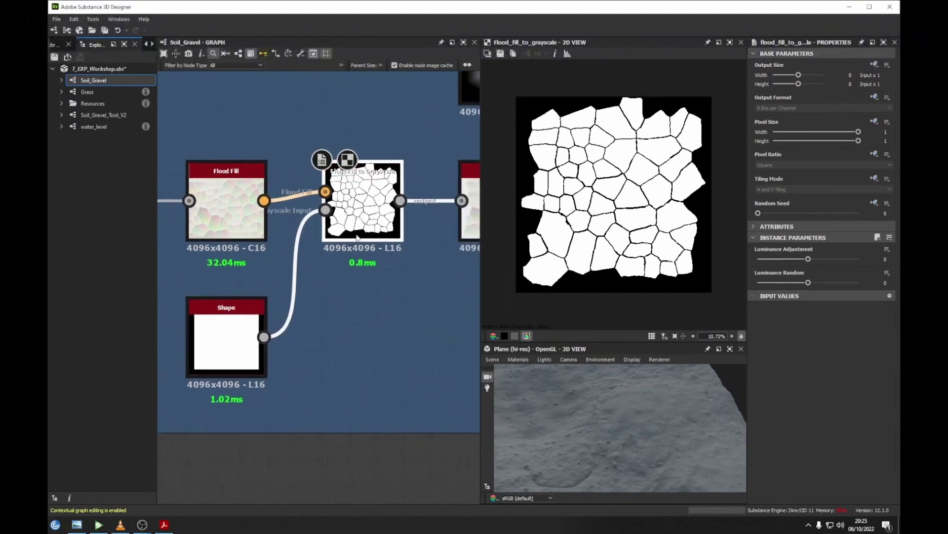
Display the Flood Fill input of Flood Fill to Grayscale, followed by the Histogram Scan after the mapper.
{"action": "double_click", "coordinate": [325, 192]}
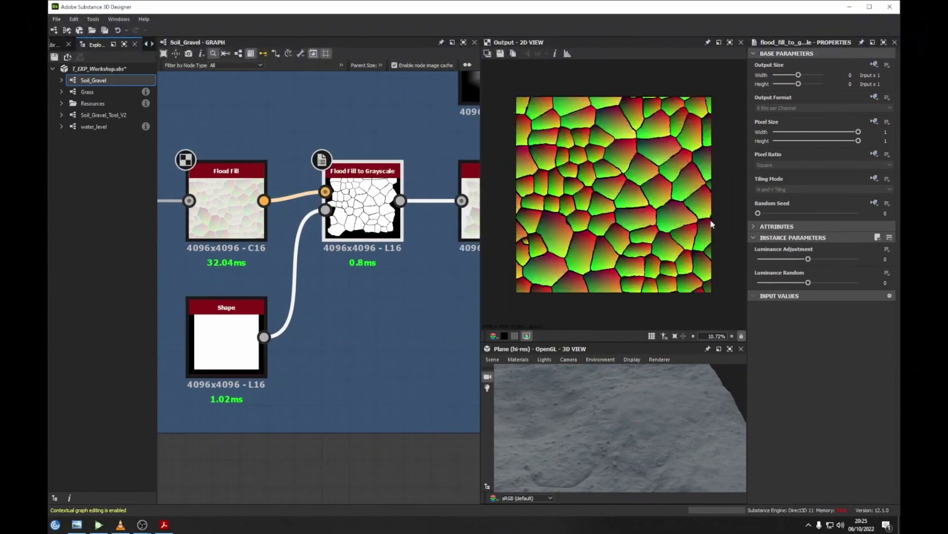
{"action": "middle_click_drag", "start_coordinate": [366, 288], "coordinate": [270, 308]}
{"action": "middle_click_drag", "start_coordinate": [371, 315], "coordinate": [254, 315]}
{"action": "scroll", "coordinate": [256, 315], "scroll_direction": "down", "scroll_amount": 3}
{"action": "middle_click_drag", "start_coordinate": [323, 307], "coordinate": [275, 315]}
{"action": "scroll", "coordinate": [274, 315], "scroll_direction": "down", "scroll_amount": 2}
{"action": "double_click", "coordinate": [346, 267]}
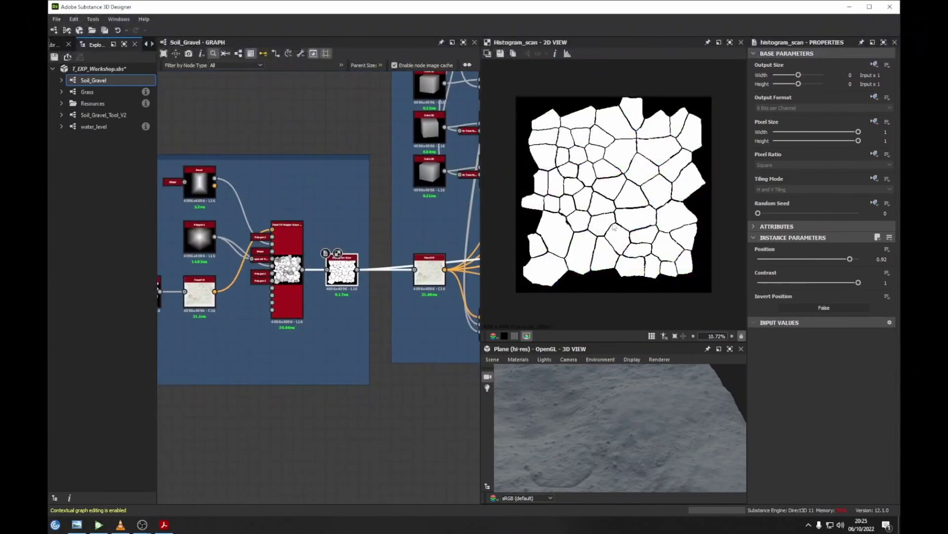
Return to the Flood Fill to Grayscale node and display the Shape connected to its grayscale input.
{"action": "middle_click_drag", "start_coordinate": [293, 247], "coordinate": [456, 227]}
{"action": "middle_click_drag", "start_coordinate": [364, 276], "coordinate": [465, 311]}
{"action": "scroll", "coordinate": [414, 277], "scroll_direction": "up", "scroll_amount": 4}
{"action": "double_click", "coordinate": [326, 307]}
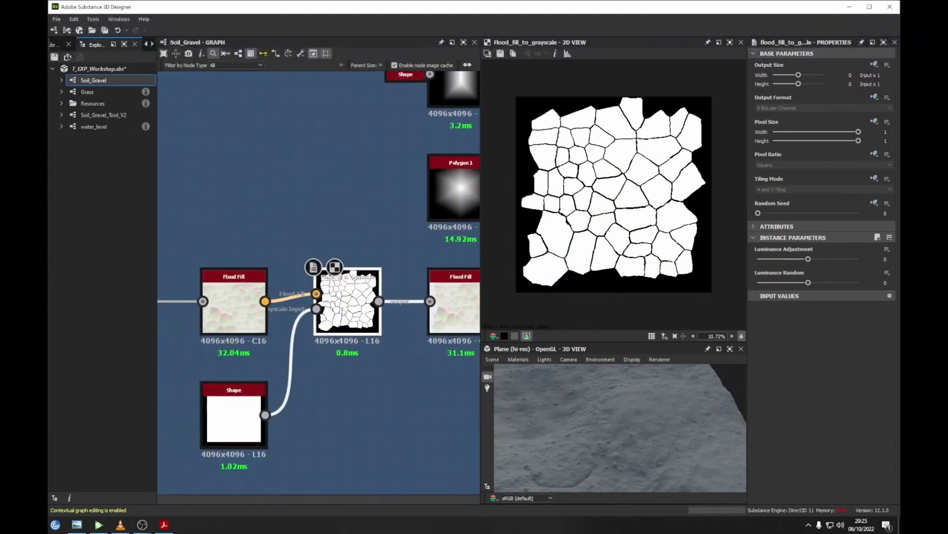
{"action": "left_click", "coordinate": [317, 308]}
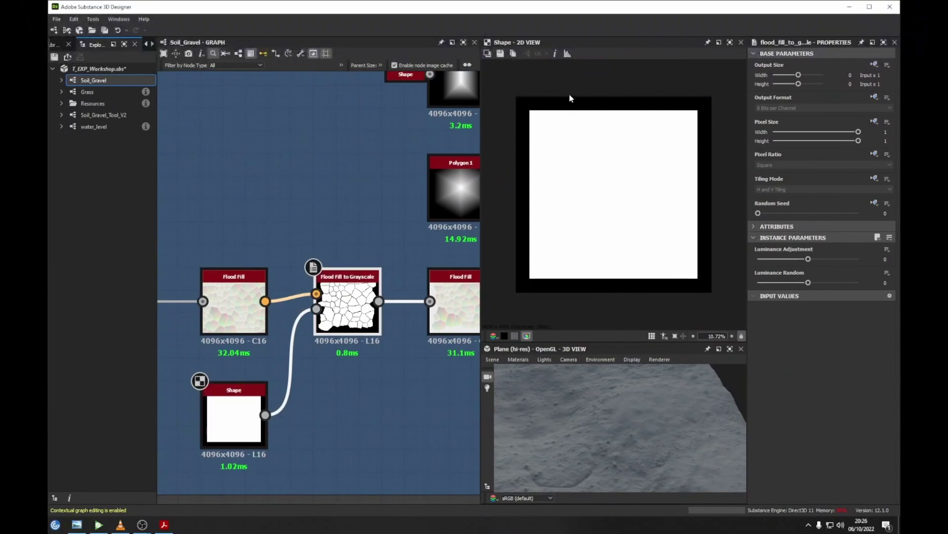
Display the Flood Fill that follows Flood Fill to Grayscale, and the Flood Fill Mapper Grayscale it feeds.
{"action": "middle_click_drag", "start_coordinate": [416, 280], "coordinate": [240, 318]}
{"action": "double_click", "coordinate": [282, 341]}
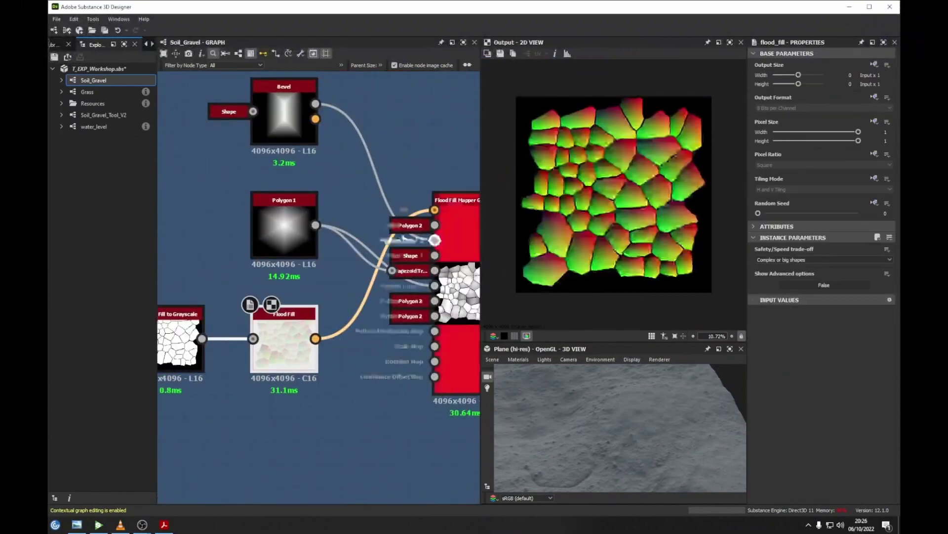
{"action": "middle_click_drag", "start_coordinate": [459, 233], "coordinate": [428, 289]}
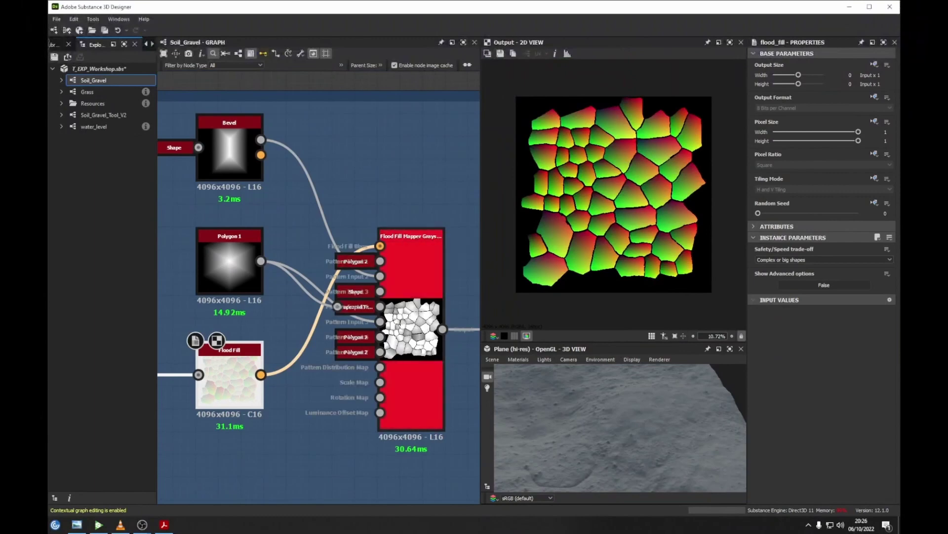
{"action": "middle_click_drag", "start_coordinate": [402, 329], "coordinate": [384, 321]}
{"action": "double_click", "coordinate": [384, 320]}
Display the Shape node above Polygon 1, followed by the Bevel it feeds.
{"action": "middle_click_drag", "start_coordinate": [306, 211], "coordinate": [387, 253]}
{"action": "double_click", "coordinate": [239, 179]}
{"action": "middle_click_drag", "start_coordinate": [206, 197], "coordinate": [312, 206]}
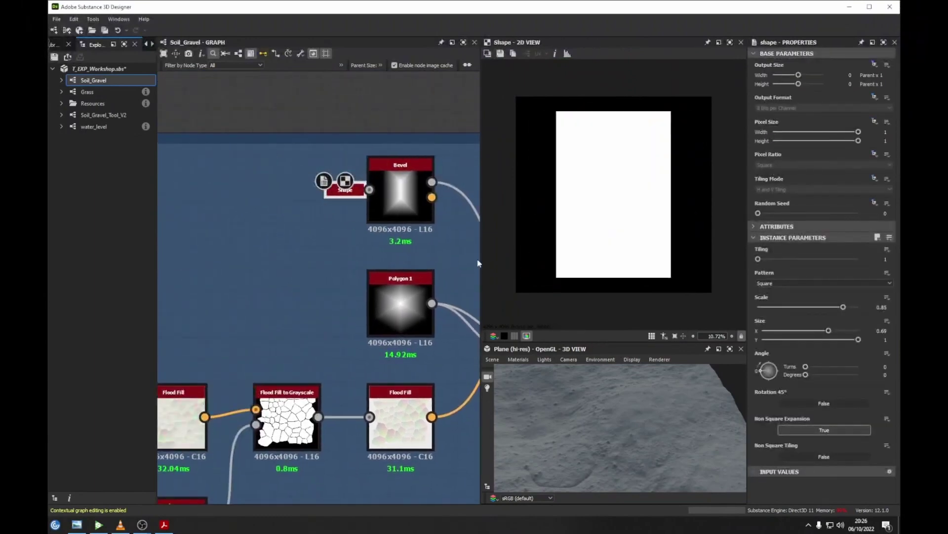
{"action": "double_click", "coordinate": [387, 186]}
{"action": "middle_click_drag", "start_coordinate": [414, 279], "coordinate": [319, 241]}
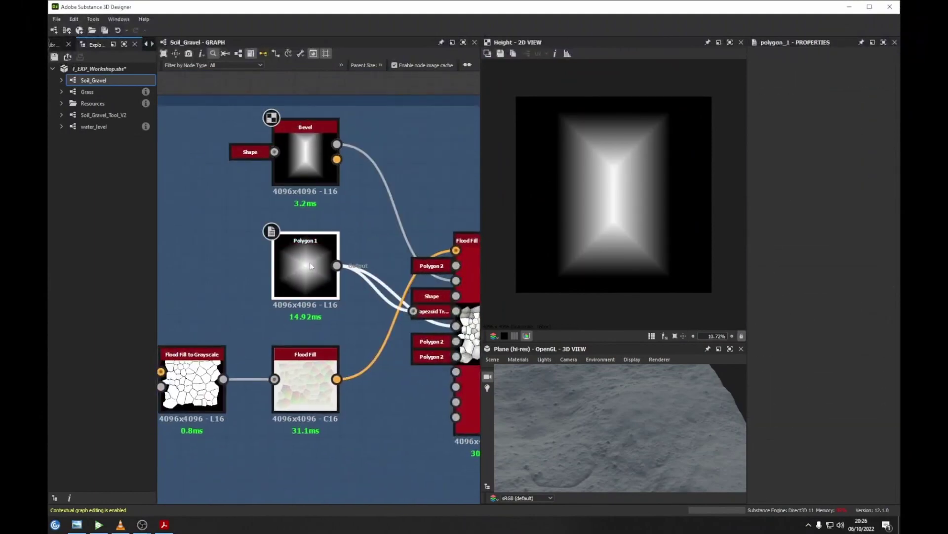
Display Polygon 1, followed by the docked Polygon 2 and Shape pattern inputs of the mapper.
{"action": "double_click", "coordinate": [309, 266]}
{"action": "double_click", "coordinate": [432, 266]}
{"action": "double_click", "coordinate": [432, 296]}
Display the Flood Fill Mapper Grayscale result and examine its pattern inputs up close.
{"action": "middle_click_drag", "start_coordinate": [403, 319], "coordinate": [254, 297]}
{"action": "double_click", "coordinate": [341, 217]}
{"action": "middle_click_drag", "start_coordinate": [341, 217], "coordinate": [408, 220]}
{"action": "scroll", "coordinate": [412, 236], "scroll_direction": "up", "scroll_amount": 5}
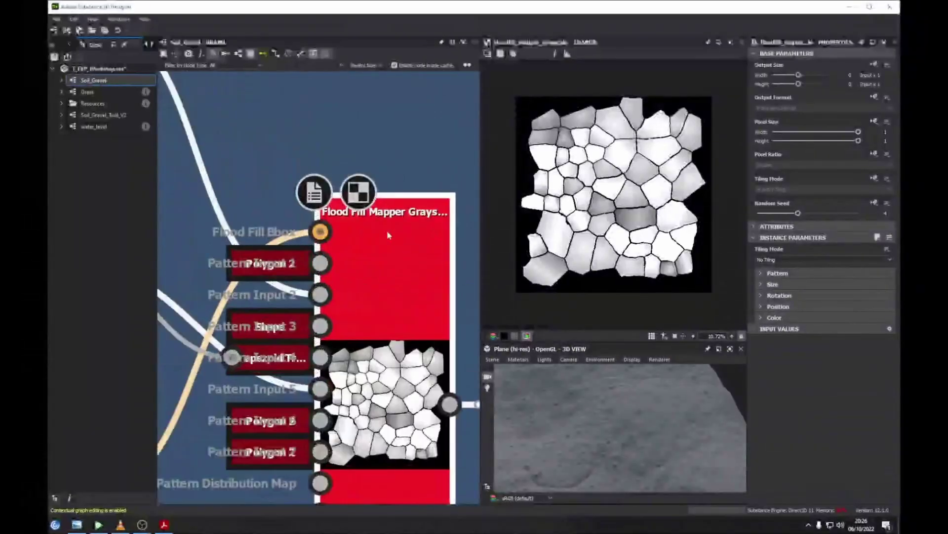
{"action": "scroll", "coordinate": [425, 233], "scroll_direction": "down", "scroll_amount": 4}
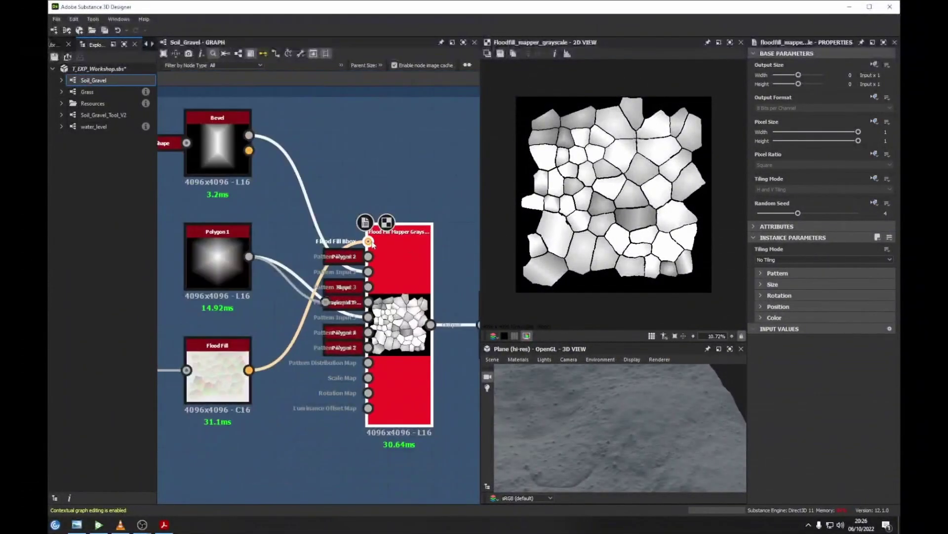
Compare the Flood Fill feeding the mapper with the Flood Fill Mapper Grayscale result, inspecting the shaded stones closer.
{"action": "double_click", "coordinate": [217, 375]}
{"action": "middle_click_drag", "start_coordinate": [342, 256], "coordinate": [334, 281]}
{"action": "double_click", "coordinate": [422, 250]}
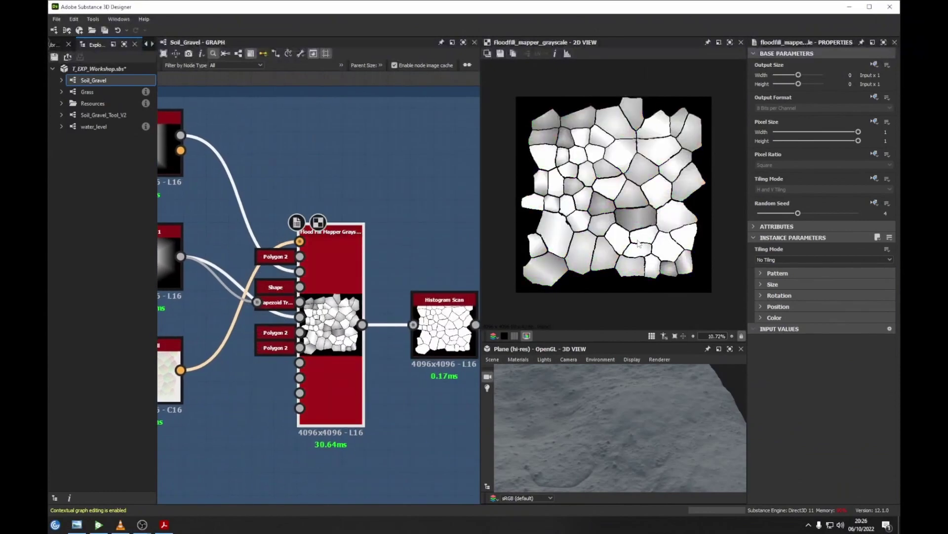
{"action": "middle_click_drag", "start_coordinate": [317, 189], "coordinate": [450, 196]}
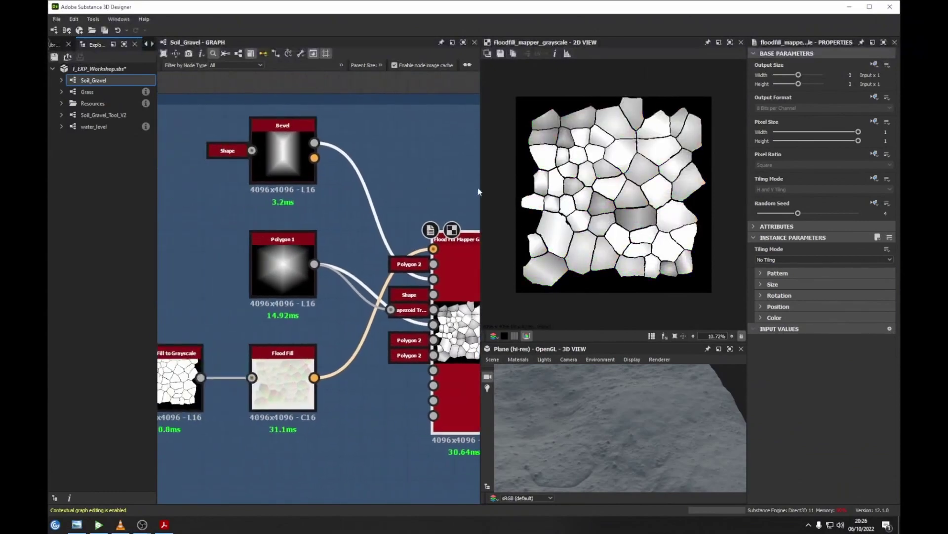
{"action": "scroll", "coordinate": [578, 168], "scroll_direction": "up", "scroll_amount": 3}
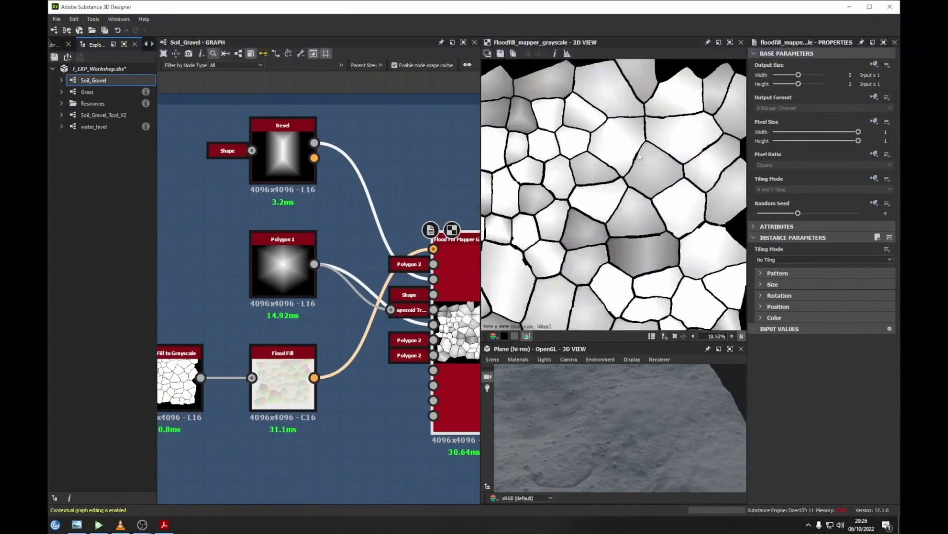
Add an Auto Levels node fed by the Flood Fill Mapper Grayscale output, above the Histogram Scan.
{"action": "scroll", "coordinate": [654, 211], "scroll_direction": "down", "scroll_amount": 1}
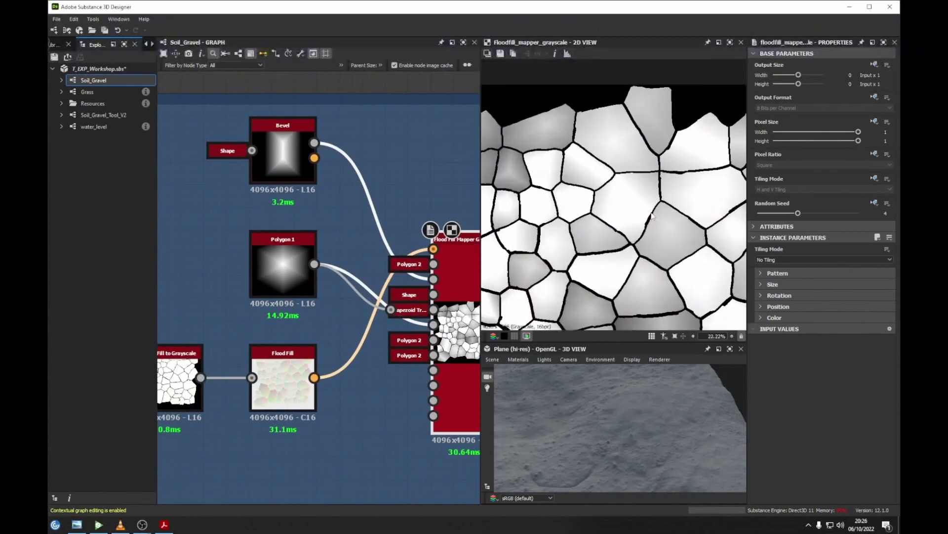
{"action": "scroll", "coordinate": [587, 216], "scroll_direction": "up", "scroll_amount": 6}
{"action": "middle_click_drag", "start_coordinate": [380, 245], "coordinate": [349, 244]}
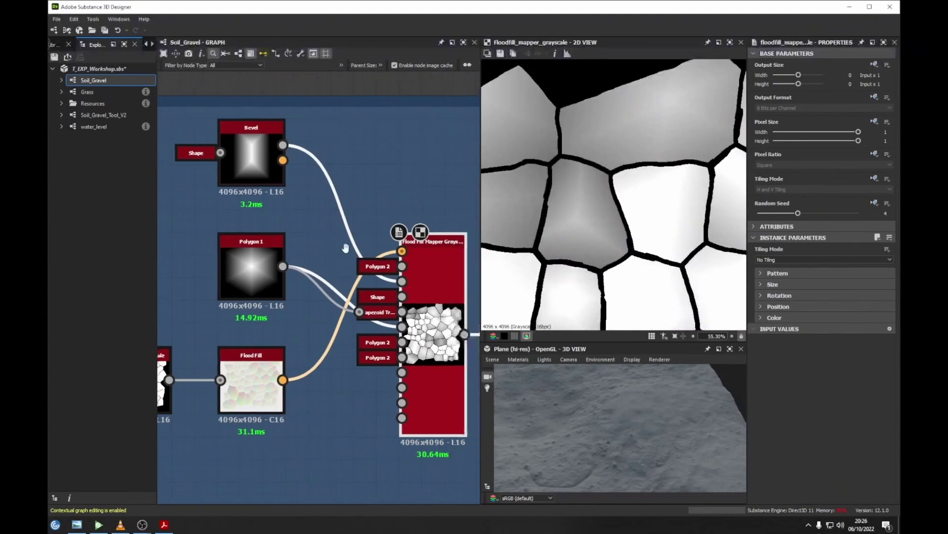
{"action": "scroll", "coordinate": [351, 215], "scroll_direction": "down", "scroll_amount": 2}
{"action": "key", "text": "space"}
{"action": "type", "text": "aut"}
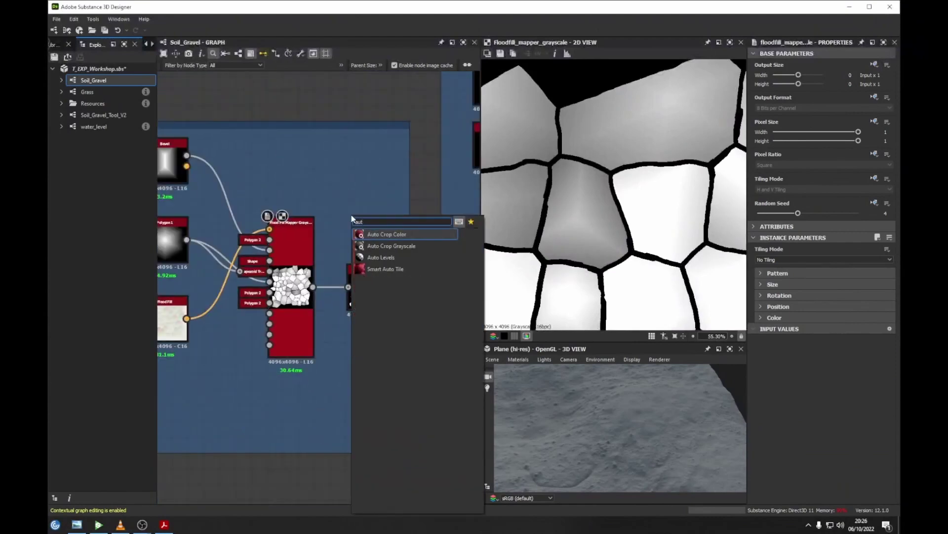
{"action": "key", "text": "Down"}
{"action": "key", "text": "Down"}
{"action": "key", "text": "Return"}
{"action": "left_click_drag", "start_coordinate": [313, 278], "coordinate": [312, 287]}
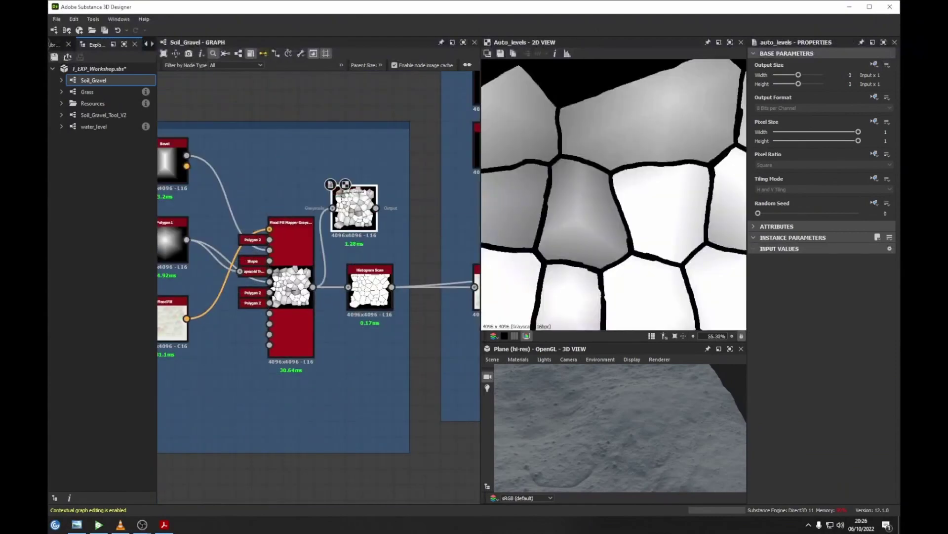
Inspect the Auto Levels result on the stones, up close and across the whole pattern.
{"action": "scroll", "coordinate": [590, 197], "scroll_direction": "up", "scroll_amount": 1}
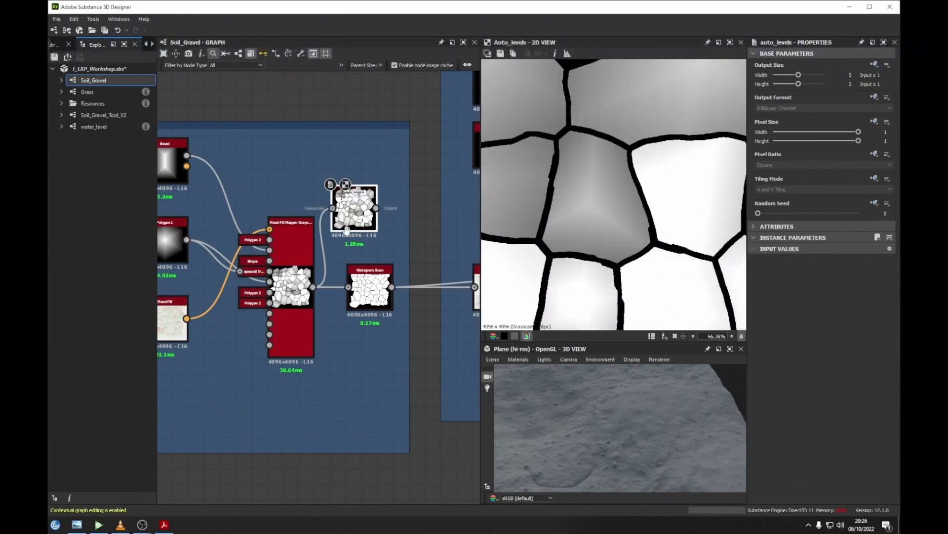
{"action": "middle_click_drag", "start_coordinate": [348, 235], "coordinate": [394, 229]}
{"action": "scroll", "coordinate": [599, 187], "scroll_direction": "down", "scroll_amount": 8}
{"action": "scroll", "coordinate": [544, 194], "scroll_direction": "up", "scroll_amount": 3}
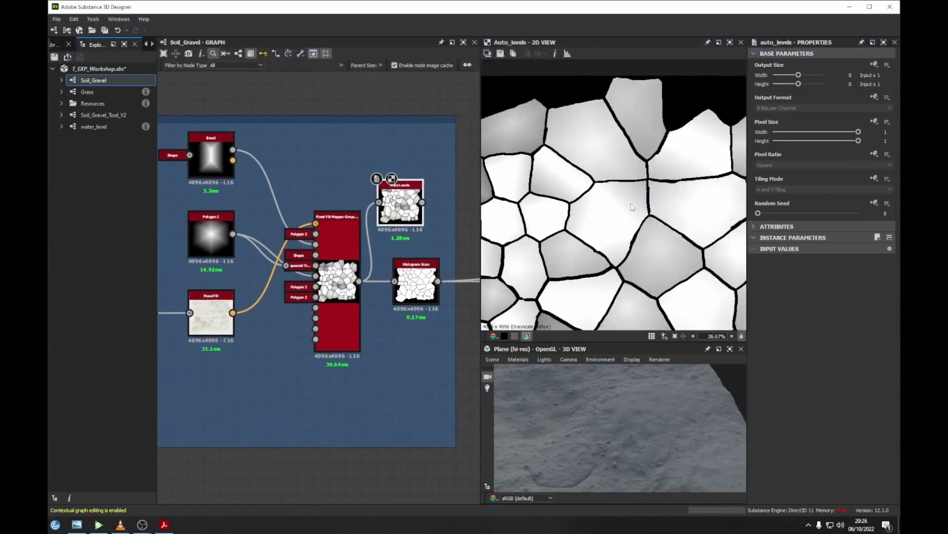
{"action": "middle_click_drag", "start_coordinate": [558, 222], "coordinate": [616, 226]}
{"action": "middle_click_drag", "start_coordinate": [264, 221], "coordinate": [332, 223]}
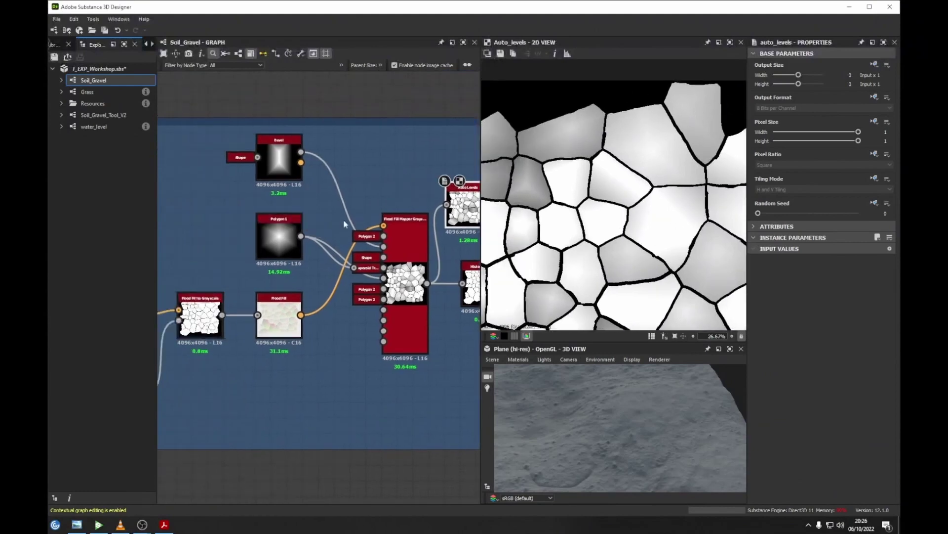
Review the Pattern and Size parameters of the Flood Fill Mapper Grayscale.
{"action": "left_click", "coordinate": [368, 236]}
{"action": "left_click", "coordinate": [404, 240]}
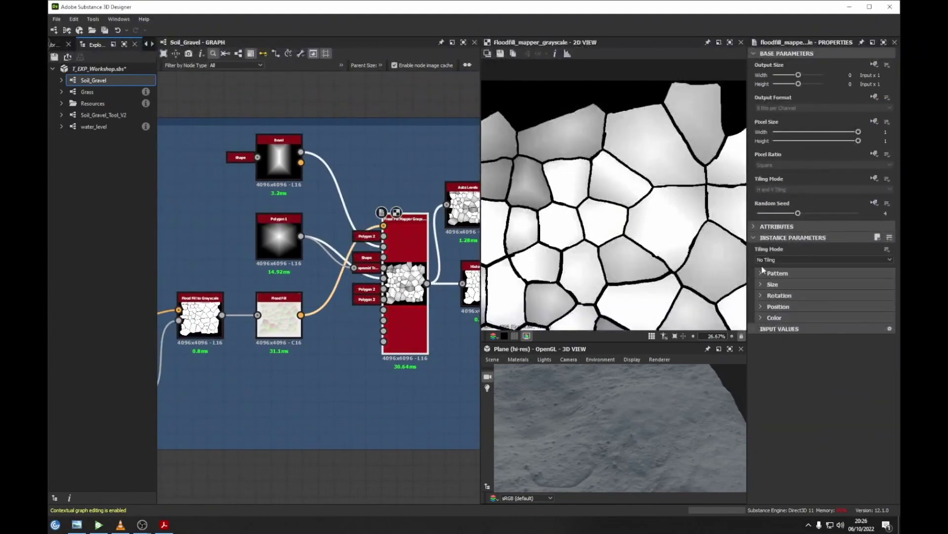
{"action": "left_click", "coordinate": [753, 52]}
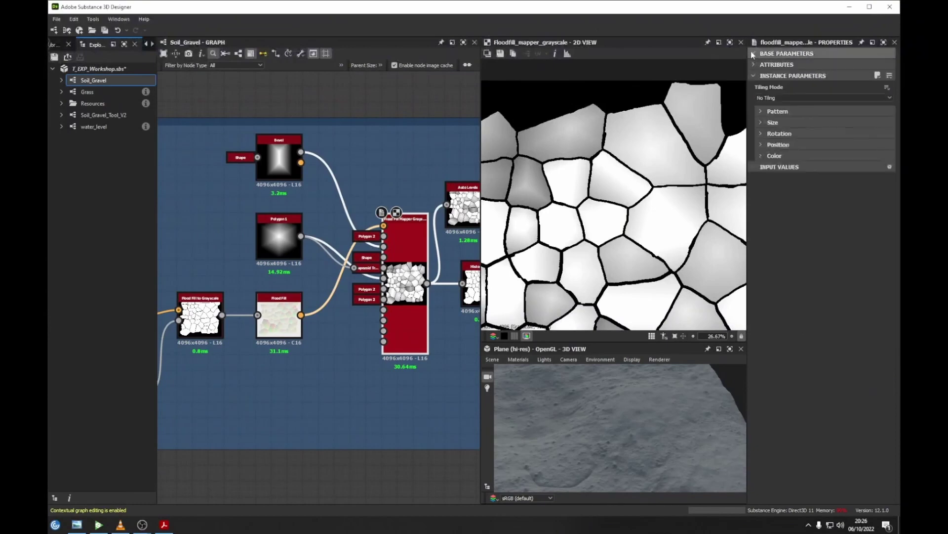
{"action": "left_click", "coordinate": [763, 122]}
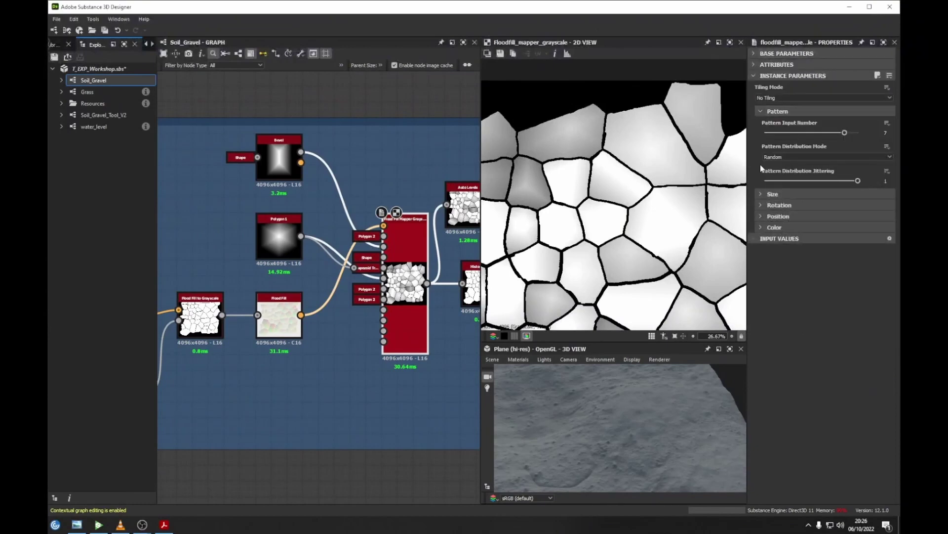
{"action": "left_click", "coordinate": [762, 123]}
{"action": "left_click", "coordinate": [761, 122]}
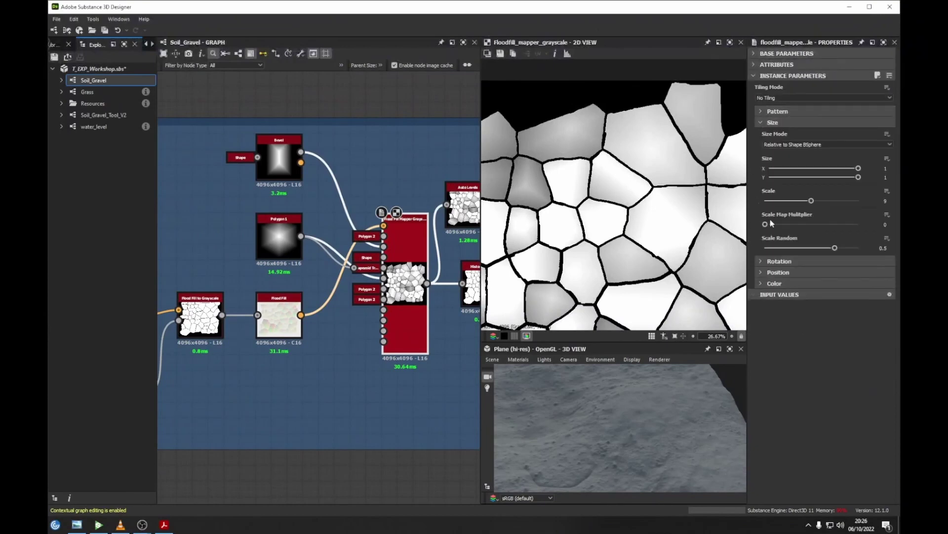
{"action": "middle_click_drag", "start_coordinate": [617, 190], "coordinate": [654, 184]}
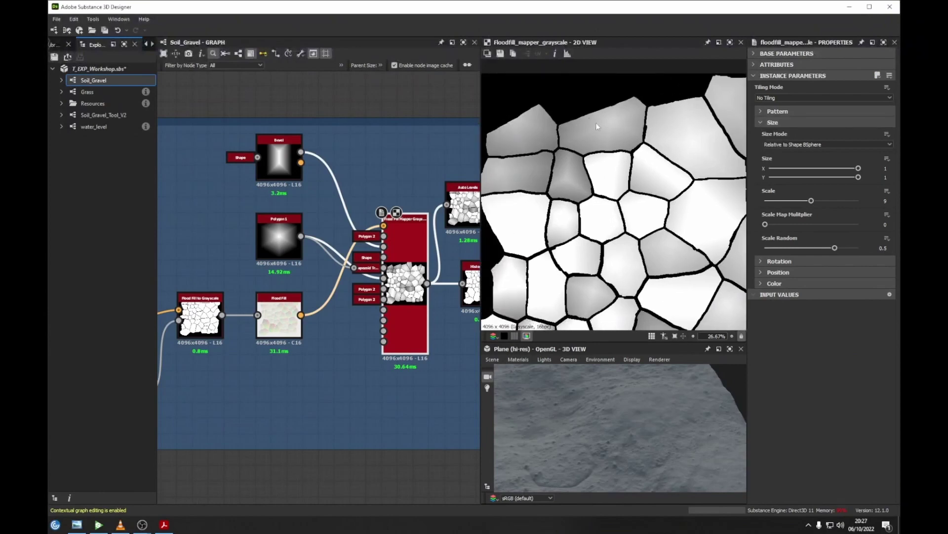
Display the Flood Fill to Grayscale result, followed by the Flood Fill Mapper Grayscale for comparison.
{"action": "double_click", "coordinate": [201, 313]}
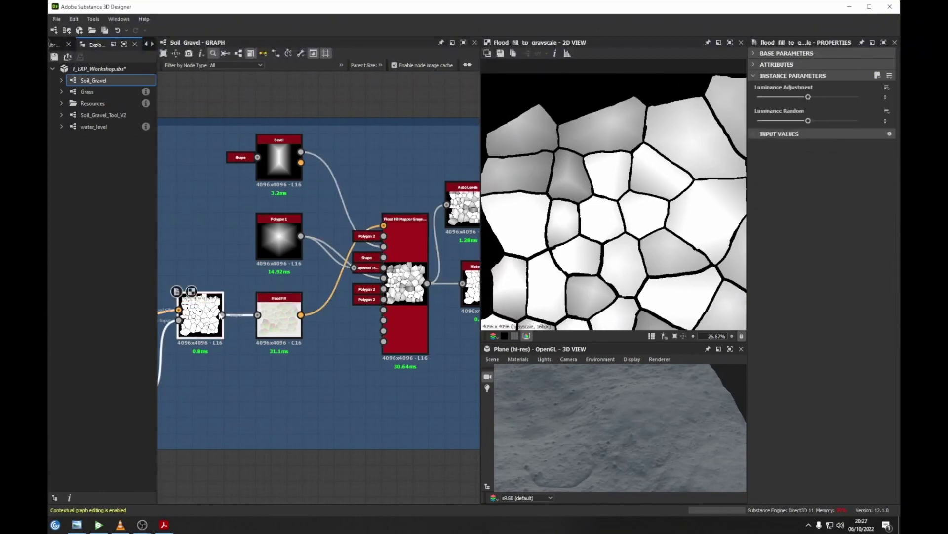
{"action": "middle_click_drag", "start_coordinate": [413, 209], "coordinate": [348, 226]}
{"action": "double_click", "coordinate": [340, 247]}
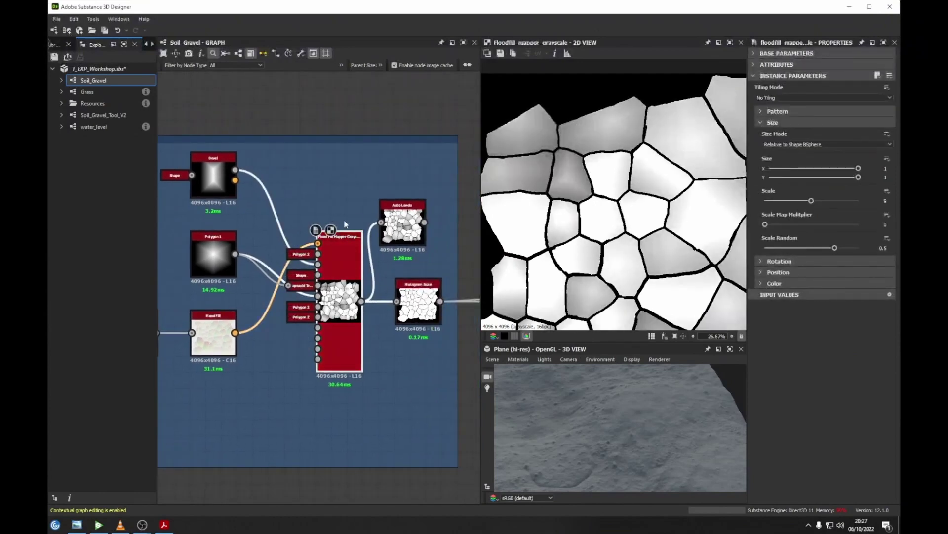
Delete the Auto Levels node connected to the Flood Fill Mapper Grayscale.
{"action": "middle_click_drag", "start_coordinate": [345, 225], "coordinate": [281, 243]}
{"action": "left_click", "coordinate": [338, 245]}
{"action": "key", "text": "Delete"}
Display the Histogram Scan after the mapper and place it slightly lower in its frame.
{"action": "middle_click_drag", "start_coordinate": [366, 250], "coordinate": [277, 233]}
{"action": "scroll", "coordinate": [276, 233], "scroll_direction": "down", "scroll_amount": 1}
{"action": "left_click", "coordinate": [267, 295]}
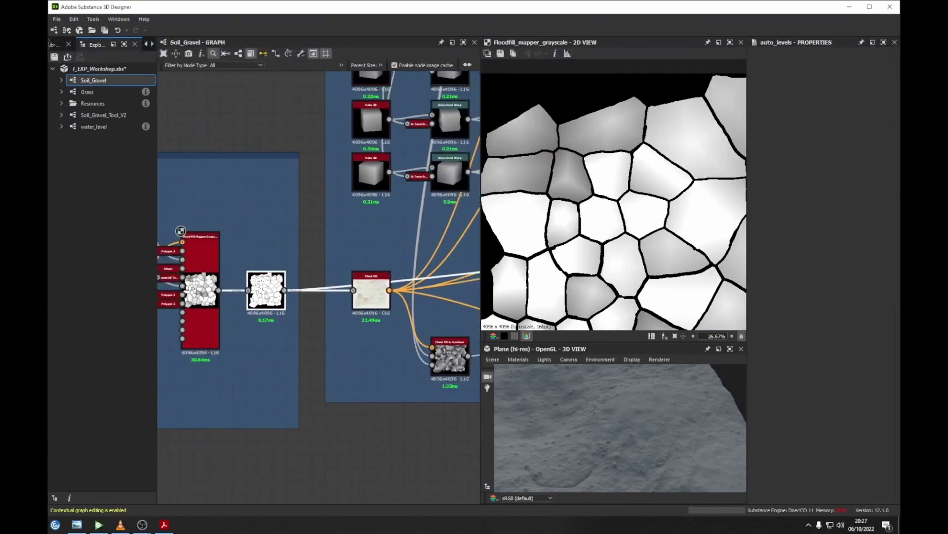
{"action": "double_click", "coordinate": [267, 295]}
{"action": "middle_click_drag", "start_coordinate": [271, 291], "coordinate": [305, 268]}
{"action": "left_click_drag", "start_coordinate": [305, 268], "coordinate": [304, 308]}
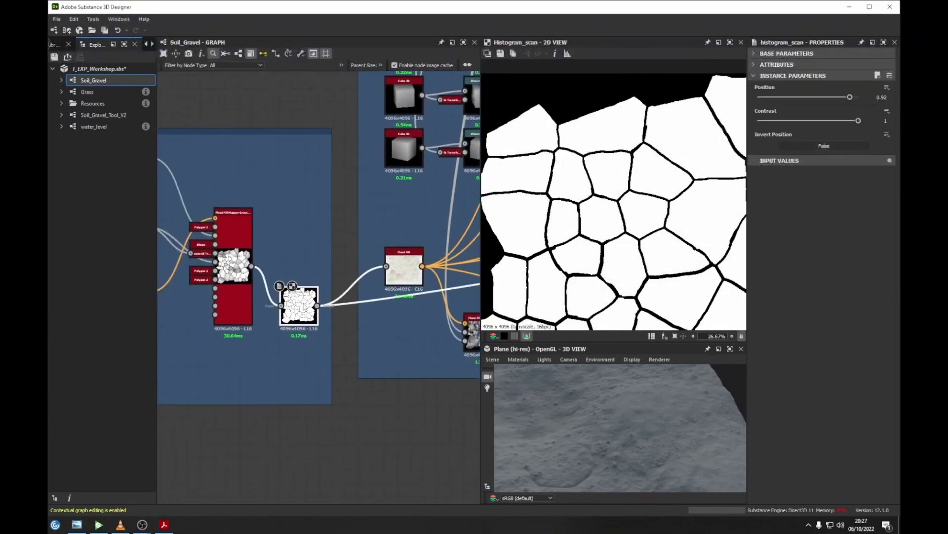
Examine the nodes following the Histogram Scan in the Sculpt frame, displaying them one after another.
{"action": "scroll", "coordinate": [306, 306], "scroll_direction": "up", "scroll_amount": 5}
{"action": "middle_click_drag", "start_coordinate": [459, 266], "coordinate": [265, 259]}
{"action": "scroll", "coordinate": [361, 268], "scroll_direction": "down", "scroll_amount": 4}
{"action": "double_click", "coordinate": [460, 252]}
{"action": "middle_click_drag", "start_coordinate": [339, 256], "coordinate": [294, 334]}
{"action": "middle_click_drag", "start_coordinate": [210, 96], "coordinate": [271, 271]}
{"action": "middle_click_drag", "start_coordinate": [461, 345], "coordinate": [316, 205]}
{"action": "middle_click_drag", "start_coordinate": [348, 179], "coordinate": [343, 285]}
{"action": "double_click", "coordinate": [344, 285]}
{"action": "middle_click_drag", "start_coordinate": [408, 237], "coordinate": [236, 156]}
{"action": "double_click", "coordinate": [370, 303]}
Display the topmost Directional Warp in the Sculpt frame and its parameters.
{"action": "middle_click_drag", "start_coordinate": [370, 303], "coordinate": [482, 267]}
{"action": "scroll", "coordinate": [237, 148], "scroll_direction": "up", "scroll_amount": 3}
{"action": "middle_click_drag", "start_coordinate": [247, 144], "coordinate": [209, 193]}
{"action": "left_click", "coordinate": [298, 248]}
{"action": "double_click", "coordinate": [342, 200]}
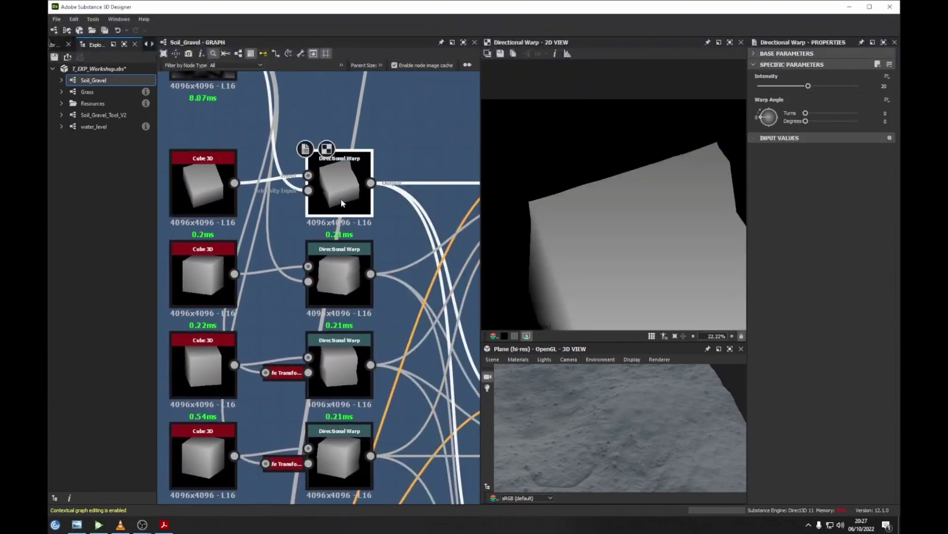
Display the topmost Cube 3D and fit its whole output in the 2D view for inspection.
{"action": "middle_click_drag", "start_coordinate": [342, 200], "coordinate": [418, 232]}
{"action": "double_click", "coordinate": [305, 224]}
{"action": "key", "text": "f"}
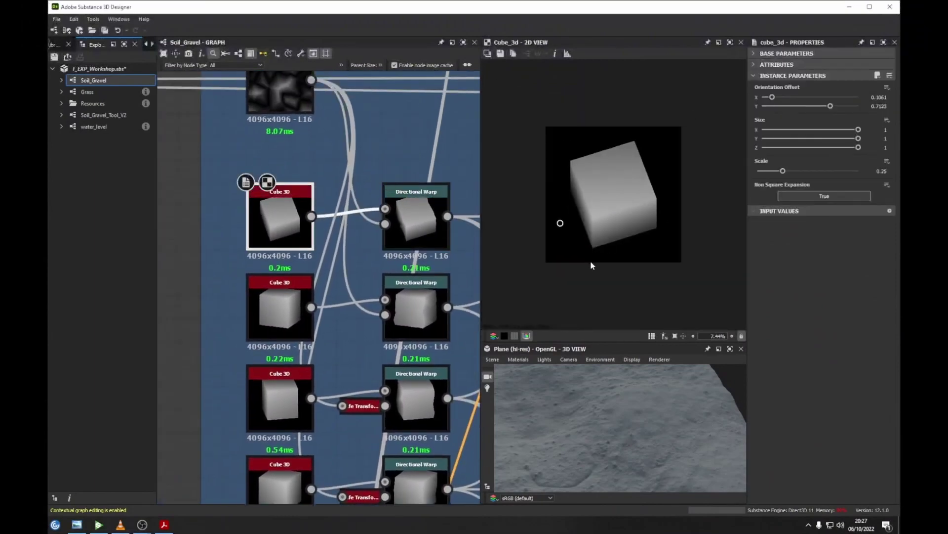
{"action": "scroll", "coordinate": [613, 194], "scroll_direction": "up", "scroll_amount": 2}
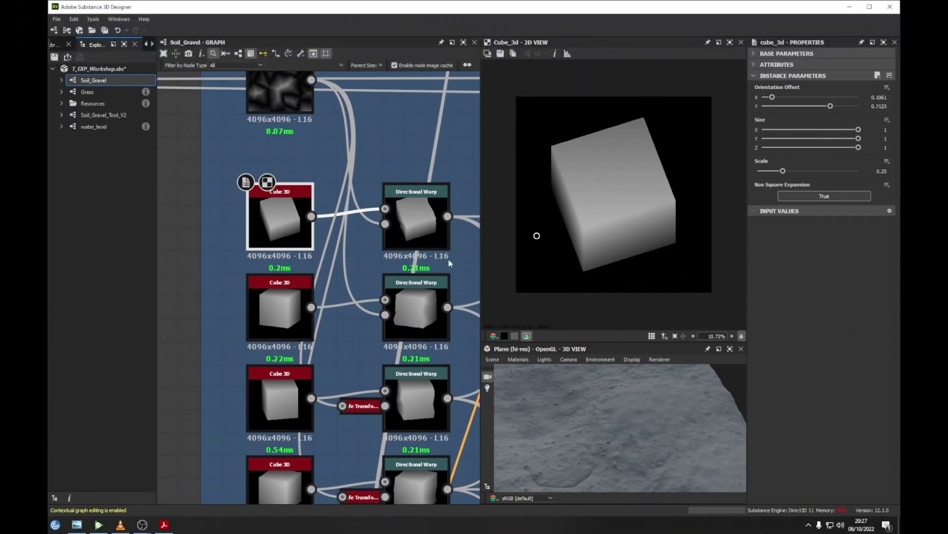
Switch to Windows Photo Viewer and examine the stone shapes in the gravel reference photo.
{"action": "left_click", "coordinate": [78, 496]}
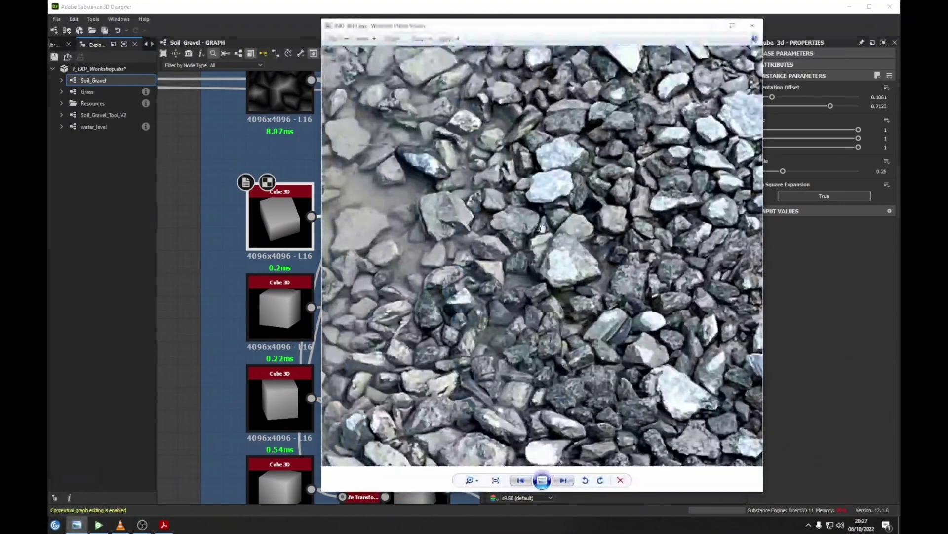
{"action": "left_click_drag", "start_coordinate": [610, 239], "coordinate": [431, 235]}
{"action": "left_click_drag", "start_coordinate": [556, 96], "coordinate": [505, 155]}
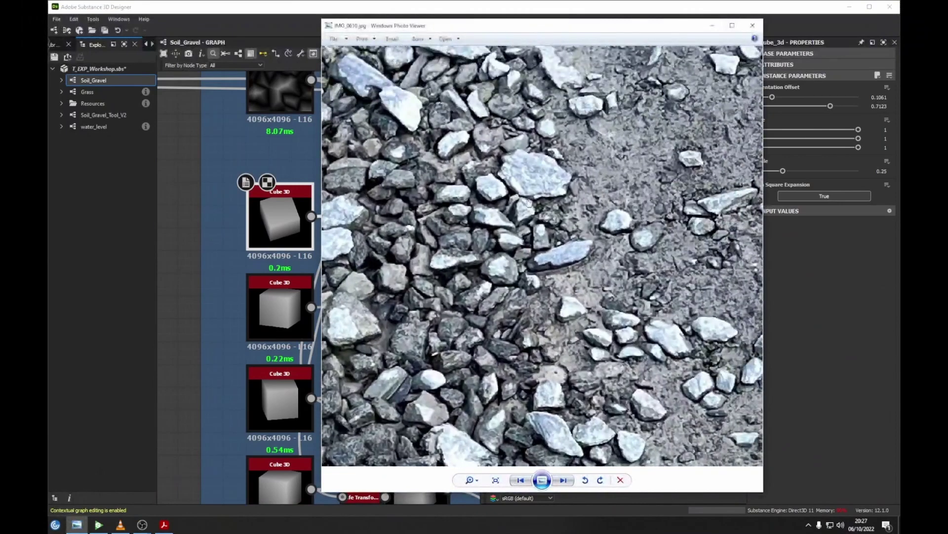
Return to Substance 3D Designer and display the Directional Warp fed by the topmost Cube 3D.
{"action": "middle_click_drag", "start_coordinate": [266, 156], "coordinate": [235, 183]}
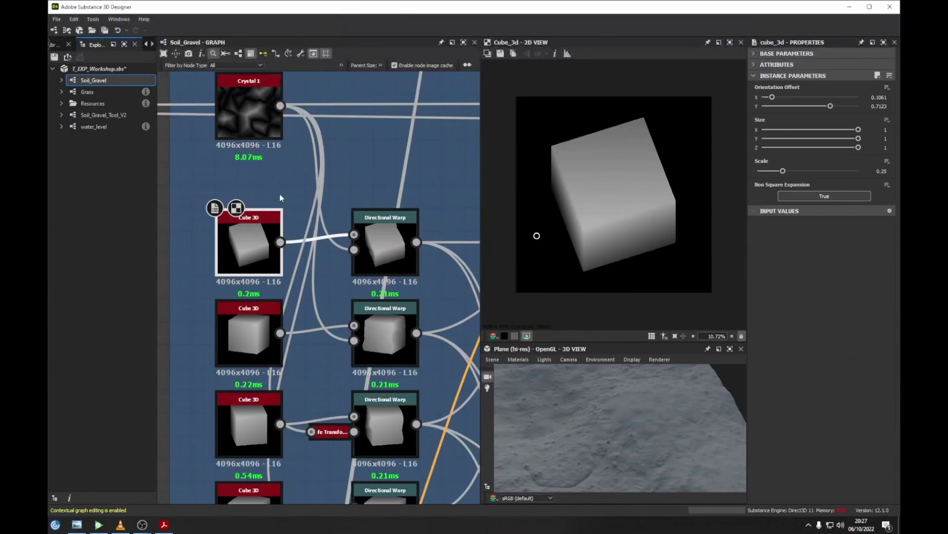
{"action": "middle_click_drag", "start_coordinate": [280, 194], "coordinate": [290, 191]}
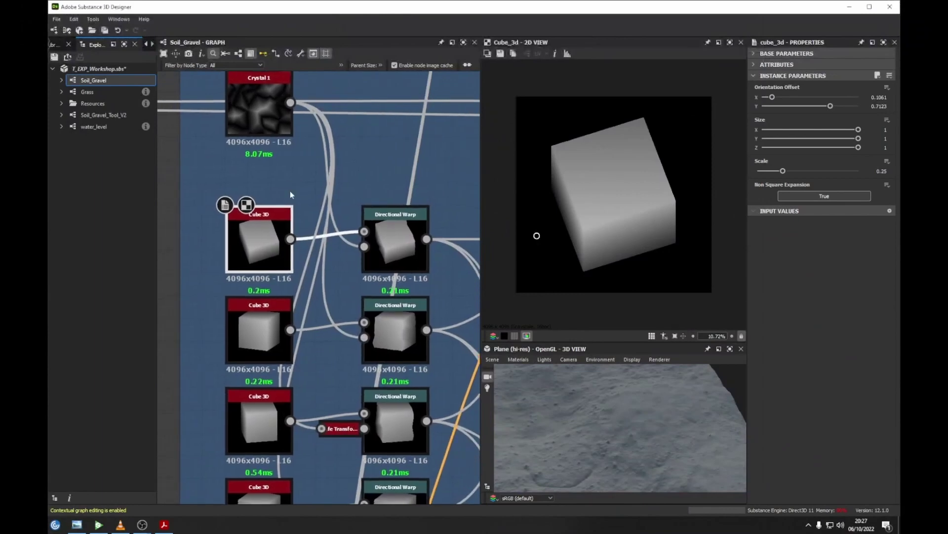
{"action": "middle_click_drag", "start_coordinate": [280, 194], "coordinate": [239, 183]}
{"action": "left_click", "coordinate": [330, 234]}
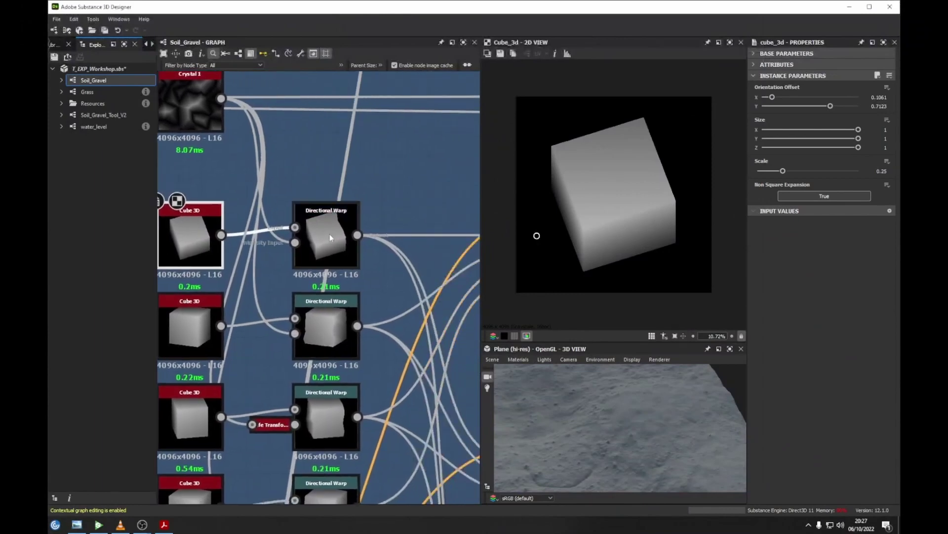
{"action": "middle_click_drag", "start_coordinate": [370, 236], "coordinate": [475, 280]}
Select the Crystal 1 node feeding the Directional Warps and examine its Scale and Disorder parameters.
{"action": "left_click", "coordinate": [294, 158]}
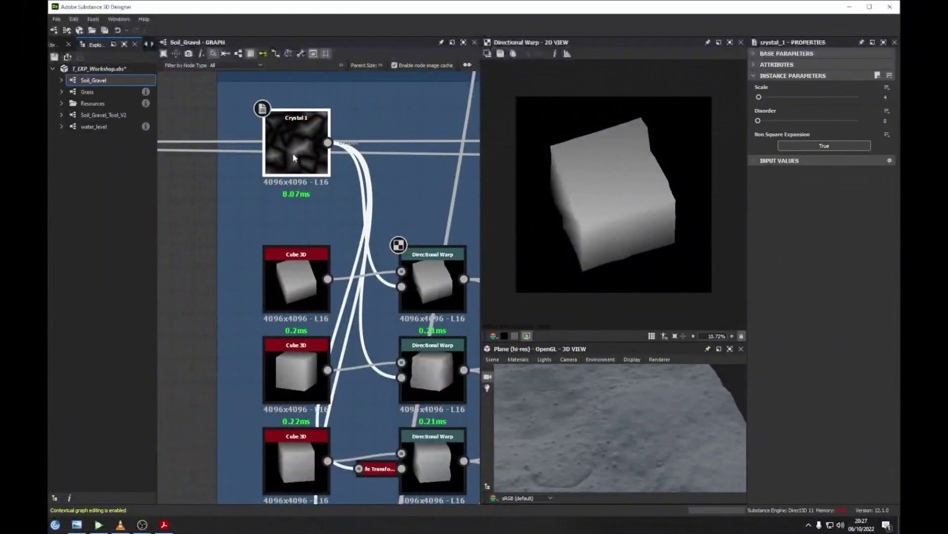
{"action": "mouse_move", "coordinate": [294, 157]}
{"action": "middle_mouse_down"}
{"action": "mouse_move", "coordinate": [323, 144]}
{"action": "mouse_move", "coordinate": [354, 228]}
{"action": "mouse_move", "coordinate": [362, 216]}
{"action": "mouse_move", "coordinate": [355, 199]}
{"action": "middle_mouse_up"}
{"action": "scroll", "coordinate": [354, 200], "scroll_direction": "down", "scroll_amount": 2}
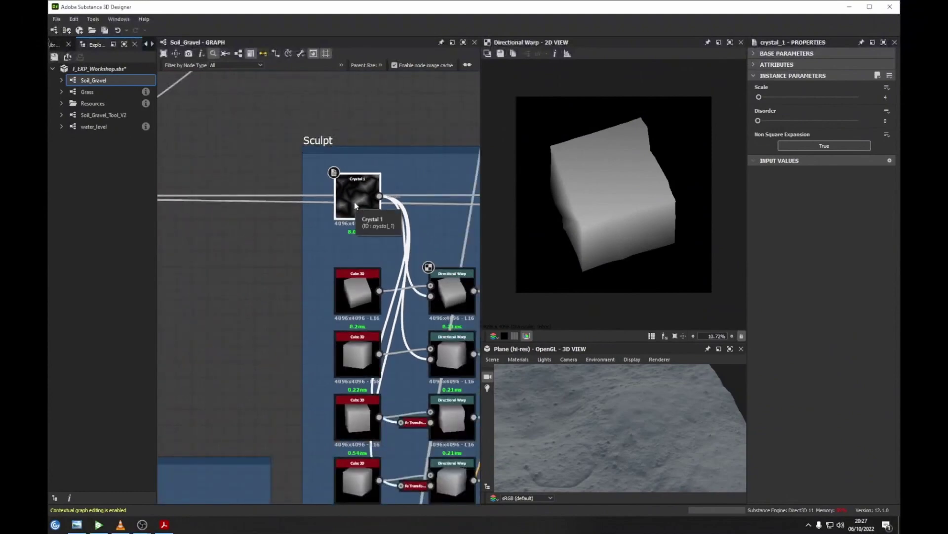
{"action": "middle_click_drag", "start_coordinate": [355, 202], "coordinate": [366, 204]}
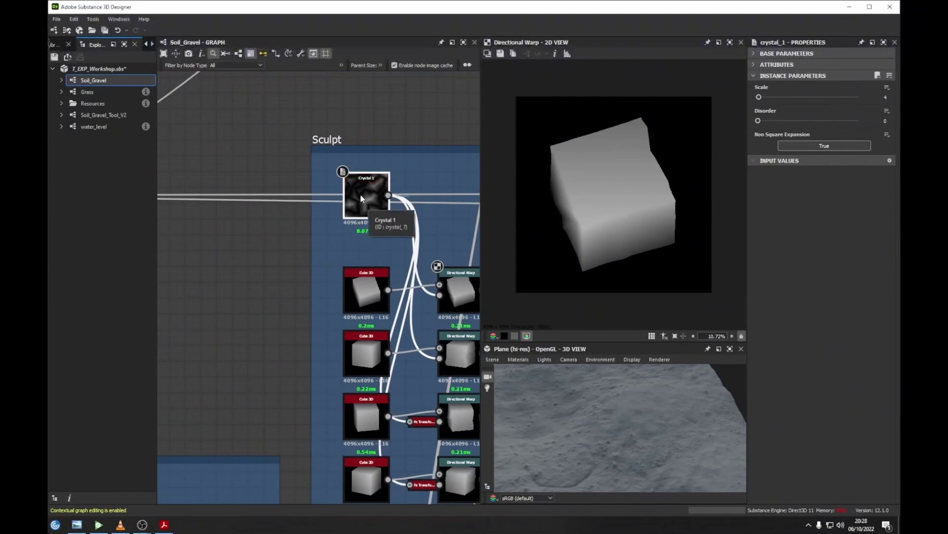
{"action": "middle_click_drag", "start_coordinate": [367, 204], "coordinate": [373, 191]}
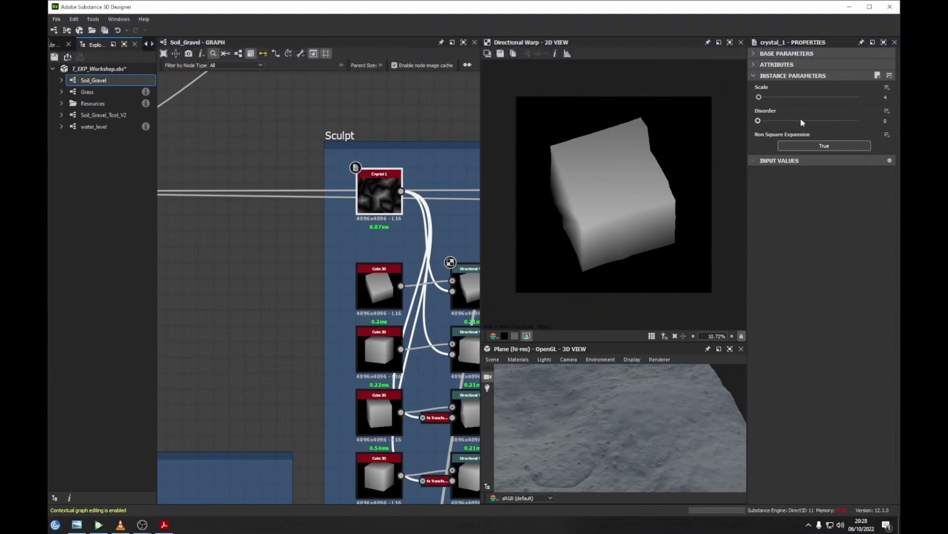
Examine Crystal 1's connections and the neighbouring frames, and check its base parameters.
{"action": "scroll", "coordinate": [365, 269], "scroll_direction": "down", "scroll_amount": 5}
{"action": "mouse_move", "coordinate": [364, 271]}
{"action": "middle_mouse_down"}
{"action": "mouse_move", "coordinate": [334, 250]}
{"action": "mouse_move", "coordinate": [369, 243]}
{"action": "middle_mouse_up"}
{"action": "scroll", "coordinate": [334, 250], "scroll_direction": "up", "scroll_amount": 5}
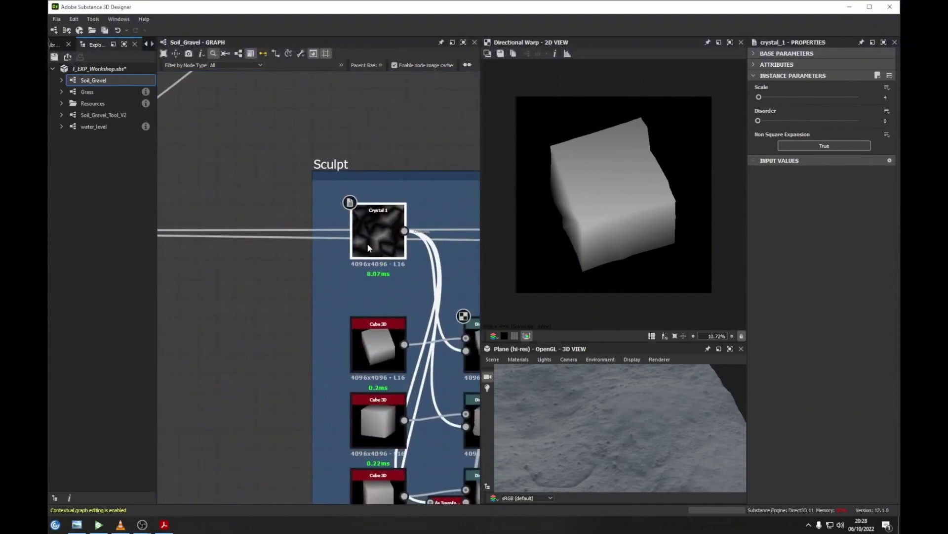
{"action": "scroll", "coordinate": [327, 247], "scroll_direction": "down", "scroll_amount": 5}
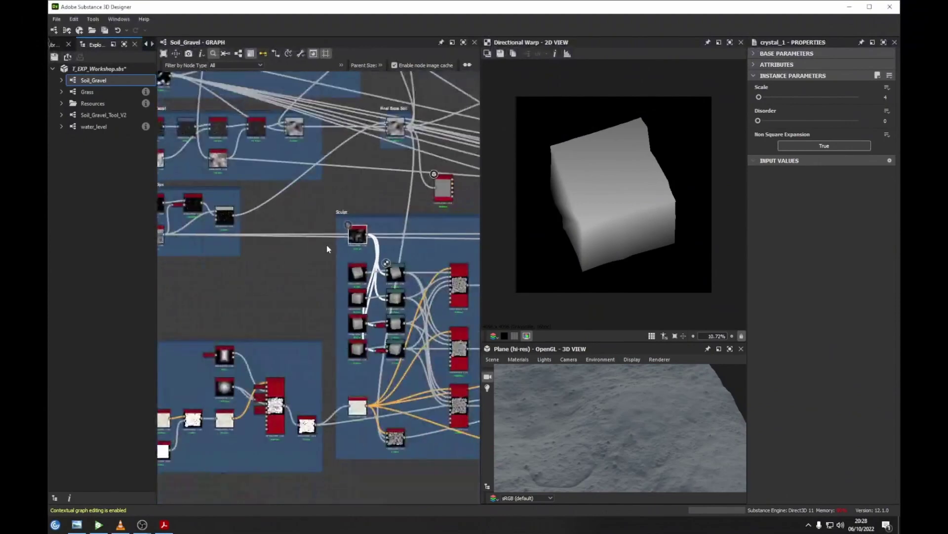
{"action": "middle_click_drag", "start_coordinate": [327, 249], "coordinate": [384, 253]}
{"action": "scroll", "coordinate": [301, 263], "scroll_direction": "up", "scroll_amount": 5}
{"action": "middle_click_drag", "start_coordinate": [301, 263], "coordinate": [360, 254]}
{"action": "middle_click_drag", "start_coordinate": [228, 223], "coordinate": [360, 212]}
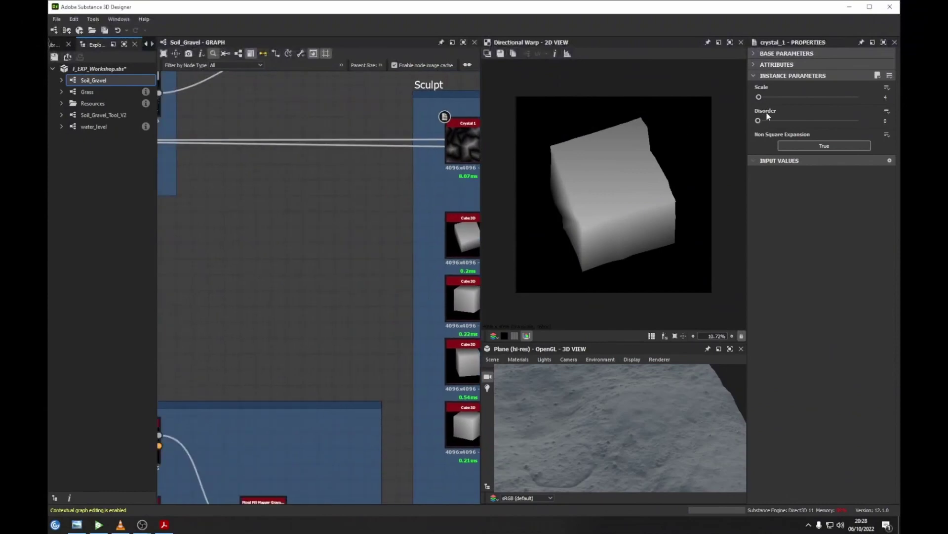
{"action": "left_click", "coordinate": [775, 53]}
{"action": "left_click", "coordinate": [774, 54]}
Display the topmost Flood Fill Mapper Grayscale in the Sculpt frame and examine its warped cube inputs.
{"action": "middle_click_drag", "start_coordinate": [338, 204], "coordinate": [171, 196]}
{"action": "left_click", "coordinate": [396, 231]}
{"action": "middle_click_drag", "start_coordinate": [434, 253], "coordinate": [227, 162]}
{"action": "left_click", "coordinate": [351, 155]}
{"action": "mouse_move", "coordinate": [351, 156]}
{"action": "middle_mouse_down"}
{"action": "mouse_move", "coordinate": [377, 143]}
{"action": "mouse_move", "coordinate": [348, 174]}
{"action": "middle_mouse_up"}
{"action": "middle_click_drag", "start_coordinate": [273, 270], "coordinate": [342, 191]}
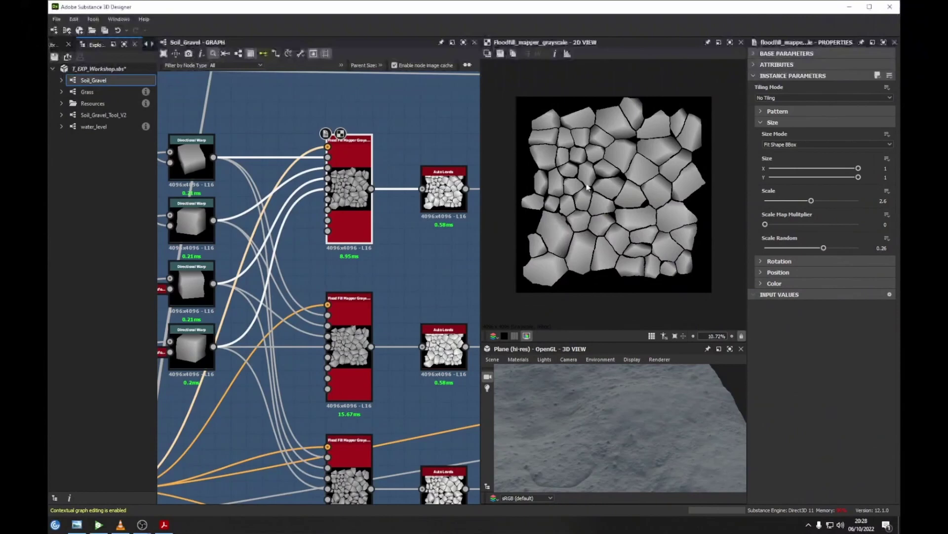
Display the Auto Levels after the topmost Sculpt mapper and show the histogram in the 2D view.
{"action": "middle_click_drag", "start_coordinate": [421, 250], "coordinate": [352, 242]}
{"action": "middle_click_drag", "start_coordinate": [409, 198], "coordinate": [320, 202]}
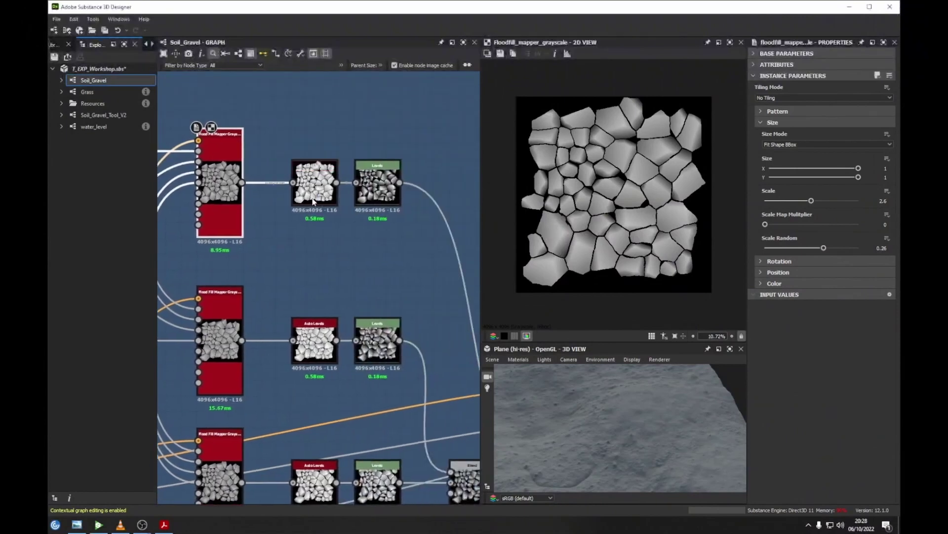
{"action": "double_click", "coordinate": [323, 199]}
{"action": "left_click", "coordinate": [567, 54]}
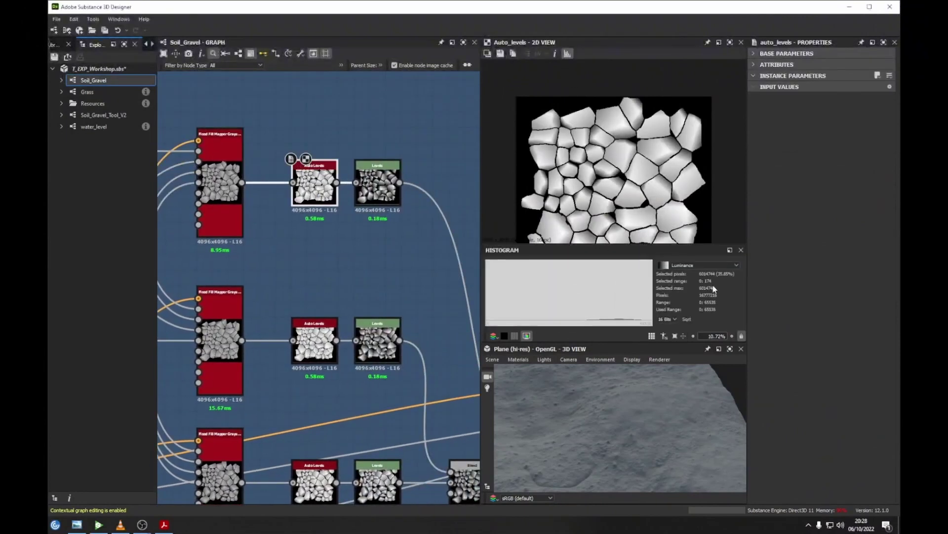
Display the Levels node after the Auto Levels and follow its output to the Blend.
{"action": "left_click", "coordinate": [389, 191]}
{"action": "double_click", "coordinate": [387, 193]}
{"action": "middle_click_drag", "start_coordinate": [365, 223], "coordinate": [201, 95]}
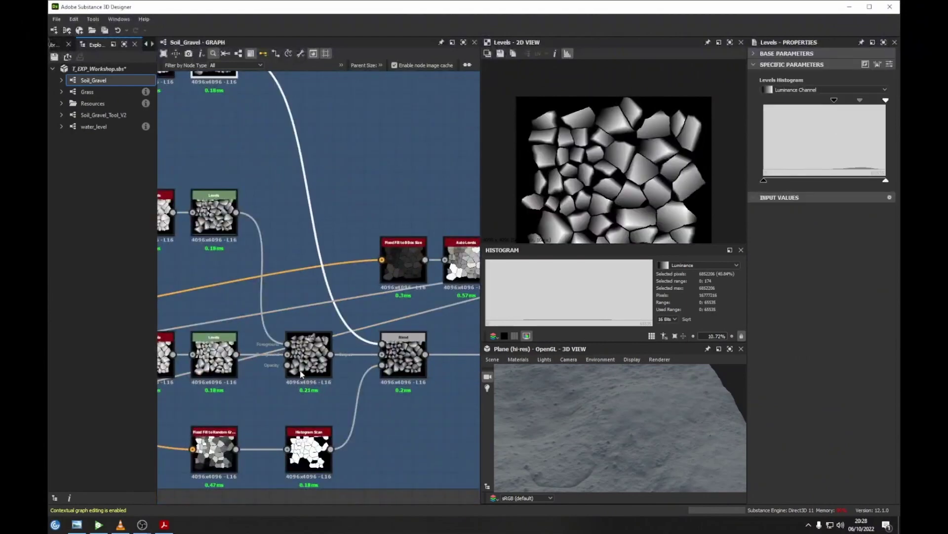
Display the Min (Darken) Blend in the Sculpt frame and compare it with its lower Levels input in the 2D view.
{"action": "middle_click_drag", "start_coordinate": [308, 378], "coordinate": [342, 326]}
{"action": "double_click", "coordinate": [442, 309]}
{"action": "double_click", "coordinate": [431, 341]}
{"action": "scroll", "coordinate": [553, 140], "scroll_direction": "up", "scroll_amount": 3}
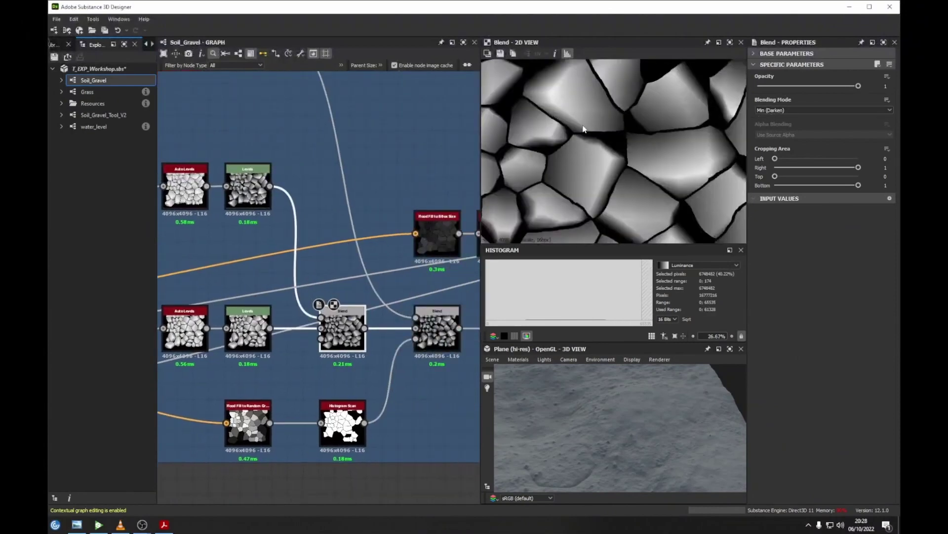
{"action": "double_click", "coordinate": [322, 328]}
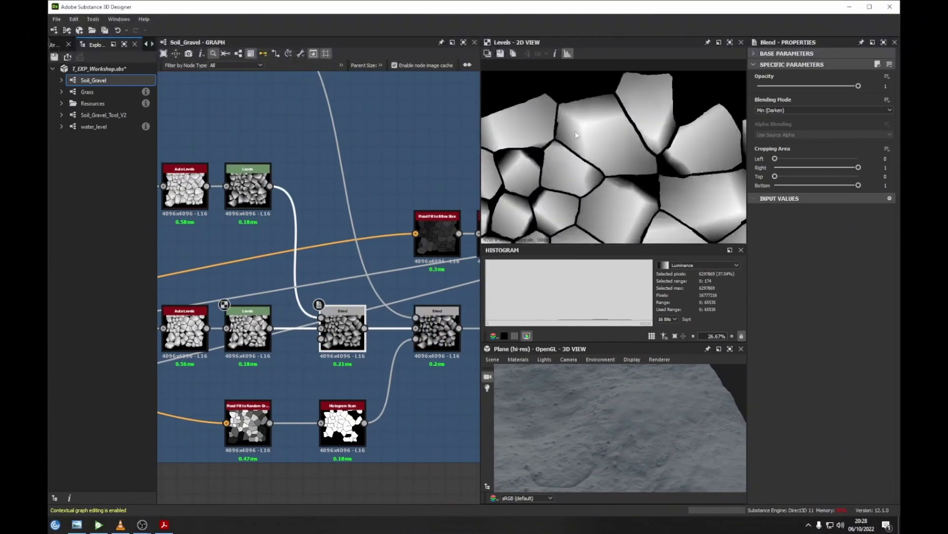
{"action": "double_click", "coordinate": [345, 328]}
{"action": "left_click", "coordinate": [253, 203]}
{"action": "left_click", "coordinate": [345, 341]}
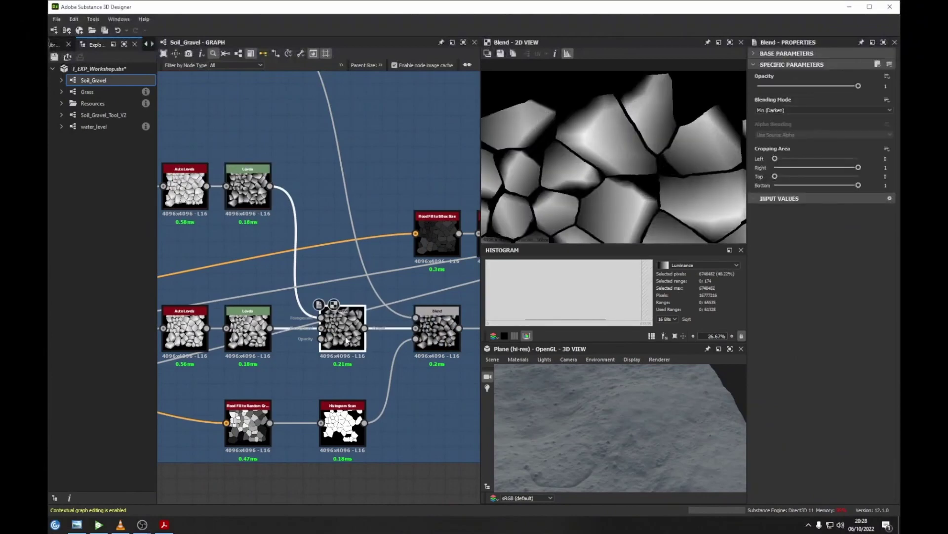
Compare a single stone up close across the lower Levels, the upper Levels and their Min (Darken) Blend.
{"action": "scroll", "coordinate": [534, 121], "scroll_direction": "up", "scroll_amount": 4}
{"action": "double_click", "coordinate": [249, 334]}
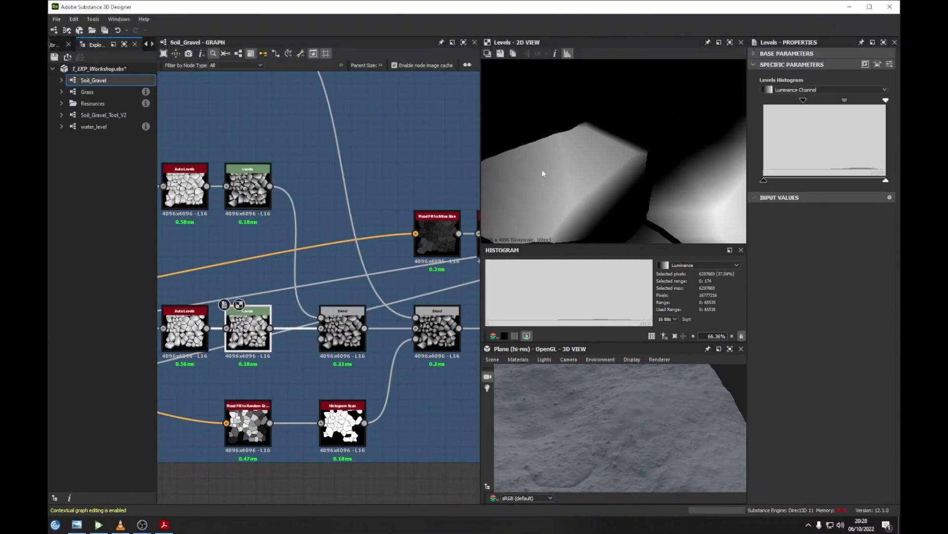
{"action": "double_click", "coordinate": [253, 197]}
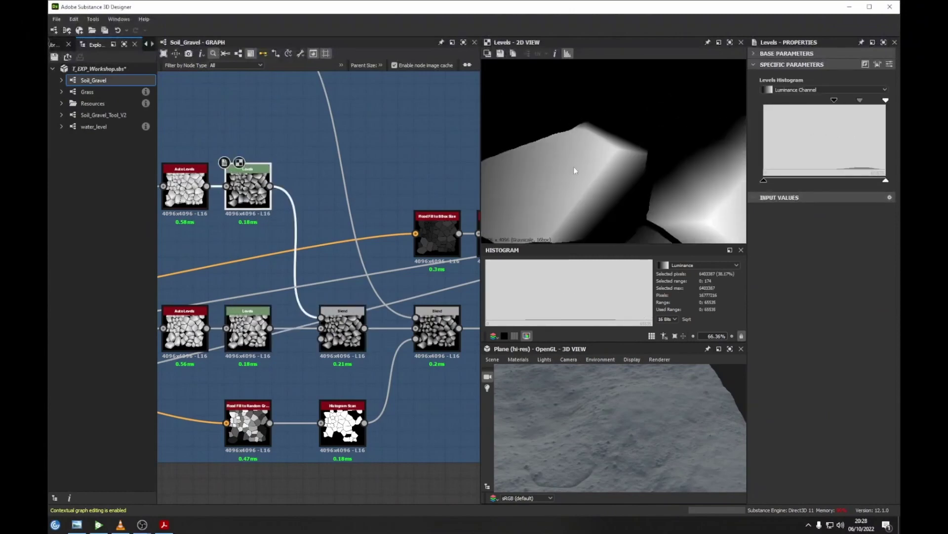
{"action": "double_click", "coordinate": [357, 320]}
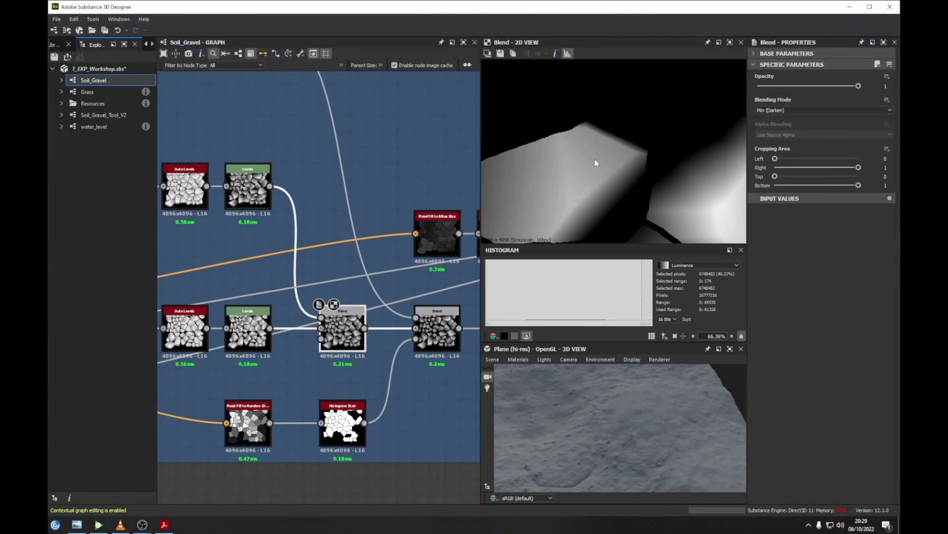
Display the Blend masked by the Histogram Scan, examine the Blend that follows it, and hide the histogram in the 2D view.
{"action": "middle_click_drag", "start_coordinate": [421, 273], "coordinate": [309, 256]}
{"action": "double_click", "coordinate": [328, 314]}
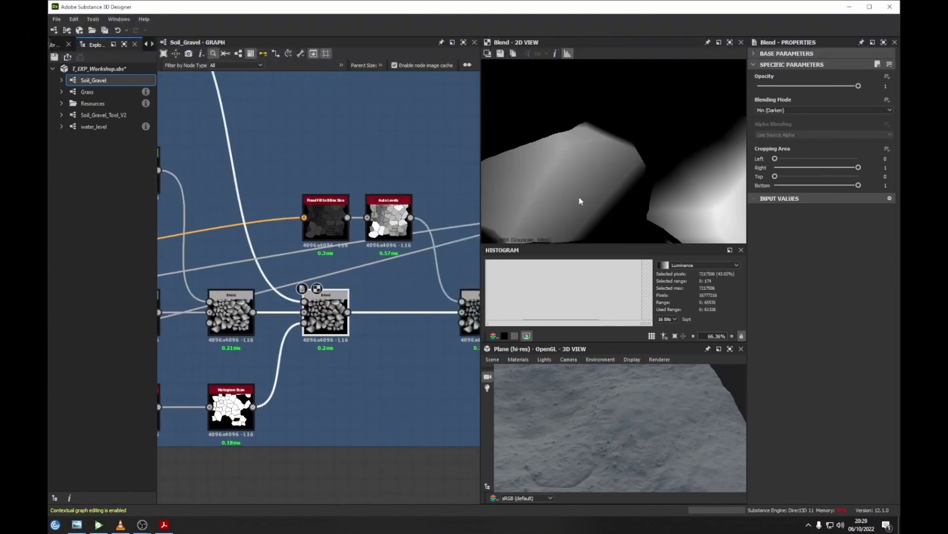
{"action": "scroll", "coordinate": [579, 199], "scroll_direction": "down", "scroll_amount": 6}
{"action": "middle_click_drag", "start_coordinate": [407, 280], "coordinate": [310, 255]}
{"action": "double_click", "coordinate": [392, 285]}
{"action": "middle_click_drag", "start_coordinate": [393, 285], "coordinate": [347, 268]}
{"action": "left_click", "coordinate": [568, 55]}
Display the Auto Levels after Flood Fill to BBox Size and the Multiply Blend that it feeds.
{"action": "middle_click_drag", "start_coordinate": [232, 218], "coordinate": [394, 240]}
{"action": "double_click", "coordinate": [399, 205]}
{"action": "middle_click_drag", "start_coordinate": [345, 213], "coordinate": [316, 219]}
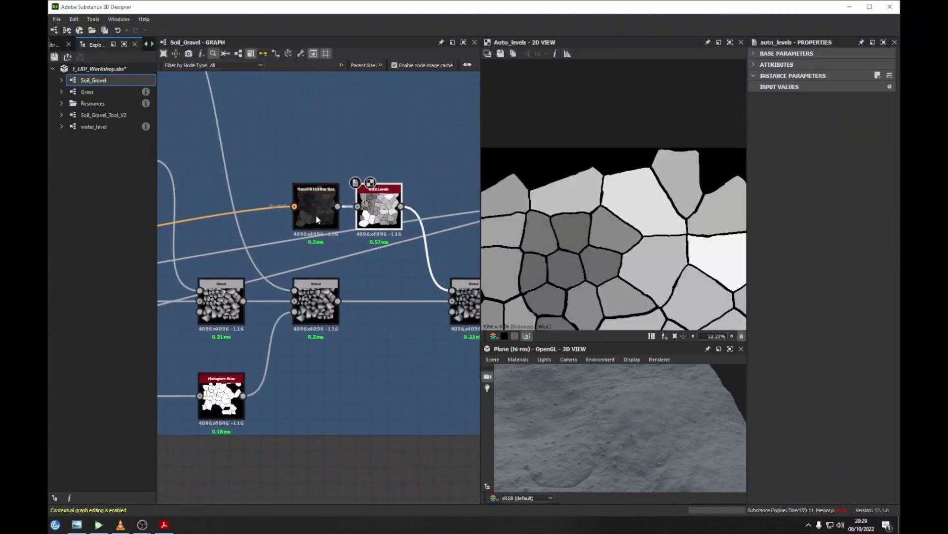
{"action": "scroll", "coordinate": [527, 197], "scroll_direction": "down", "scroll_amount": 5}
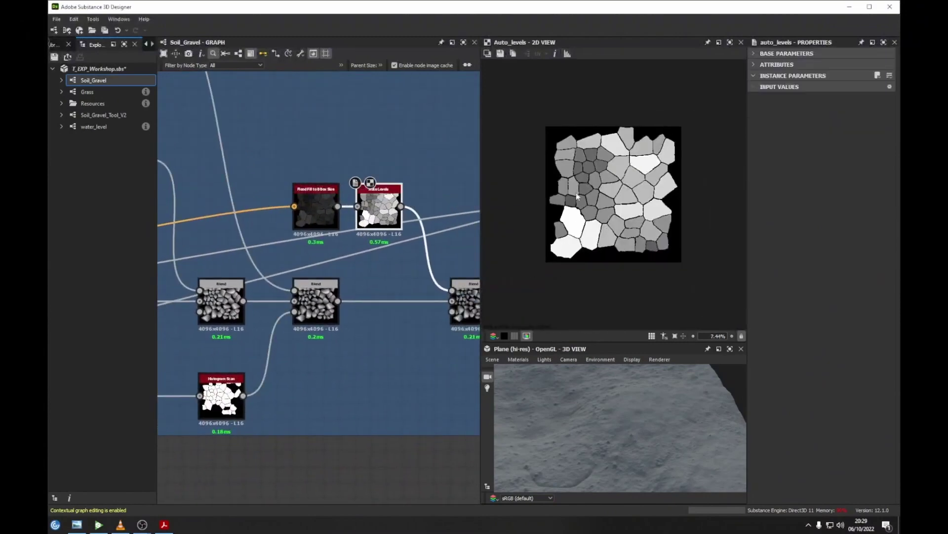
{"action": "middle_click_drag", "start_coordinate": [461, 296], "coordinate": [380, 290]}
{"action": "double_click", "coordinate": [381, 289]}
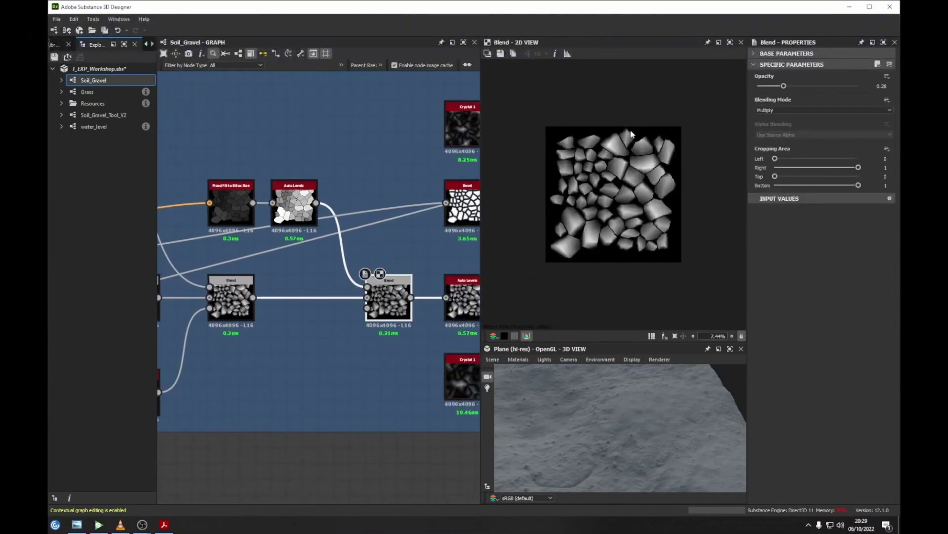
Display the Slope Blur Grayscale and the Copy Blend that combines it with the Bevel through the Histogram Scan mask.
{"action": "middle_click_drag", "start_coordinate": [375, 261], "coordinate": [235, 265]}
{"action": "double_click", "coordinate": [406, 301]}
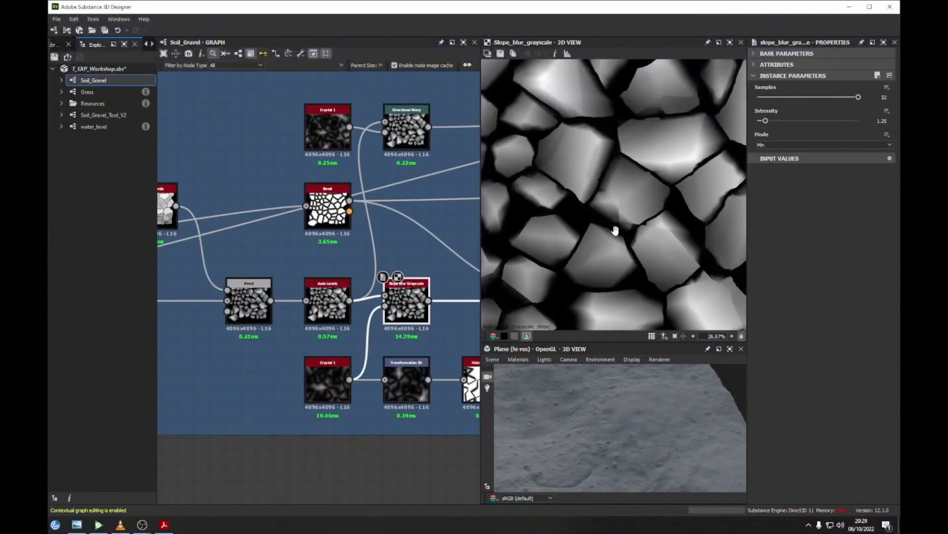
{"action": "middle_click_drag", "start_coordinate": [412, 315], "coordinate": [277, 313]}
{"action": "middle_click_drag", "start_coordinate": [368, 305], "coordinate": [398, 312]}
{"action": "double_click", "coordinate": [416, 309]}
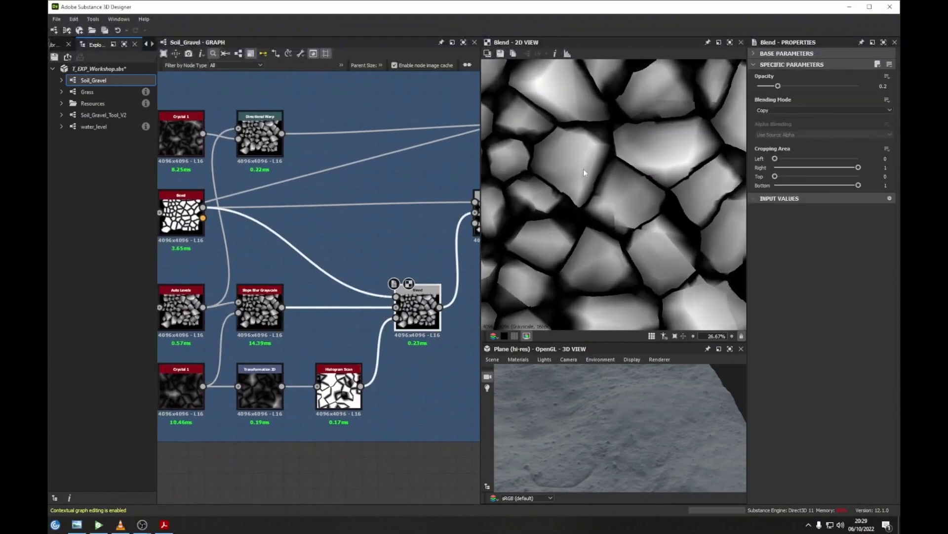
Display the Bevel node's height, follow it to the Copy Blend, and examine the blended stones' edges and inputs.
{"action": "middle_click_drag", "start_coordinate": [270, 240], "coordinate": [382, 296]}
{"action": "scroll", "coordinate": [297, 271], "scroll_direction": "up", "scroll_amount": 4}
{"action": "double_click", "coordinate": [298, 271]}
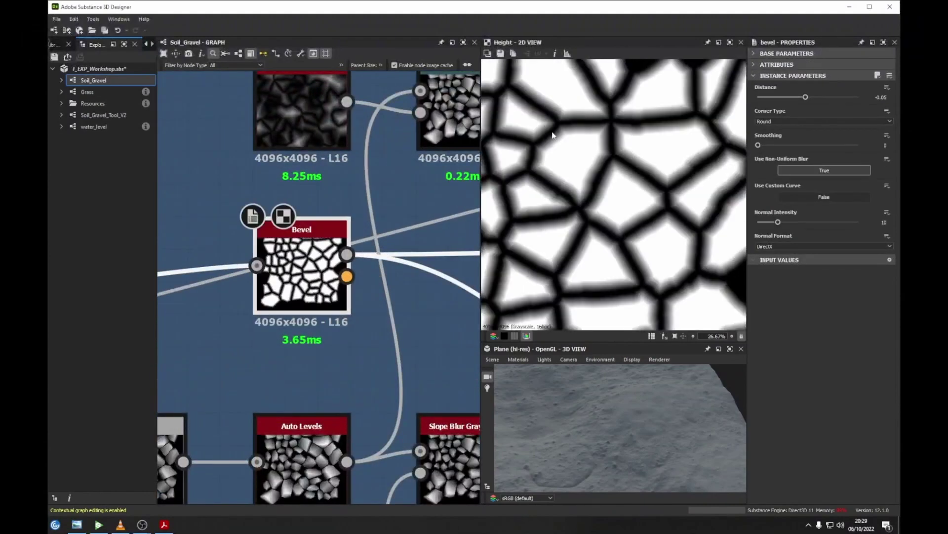
{"action": "middle_click_drag", "start_coordinate": [362, 267], "coordinate": [193, 235]}
{"action": "middle_click_drag", "start_coordinate": [384, 298], "coordinate": [252, 234]}
{"action": "left_click", "coordinate": [435, 378]}
{"action": "scroll", "coordinate": [589, 139], "scroll_direction": "up", "scroll_amount": 4}
{"action": "scroll", "coordinate": [291, 395], "scroll_direction": "down", "scroll_amount": 3}
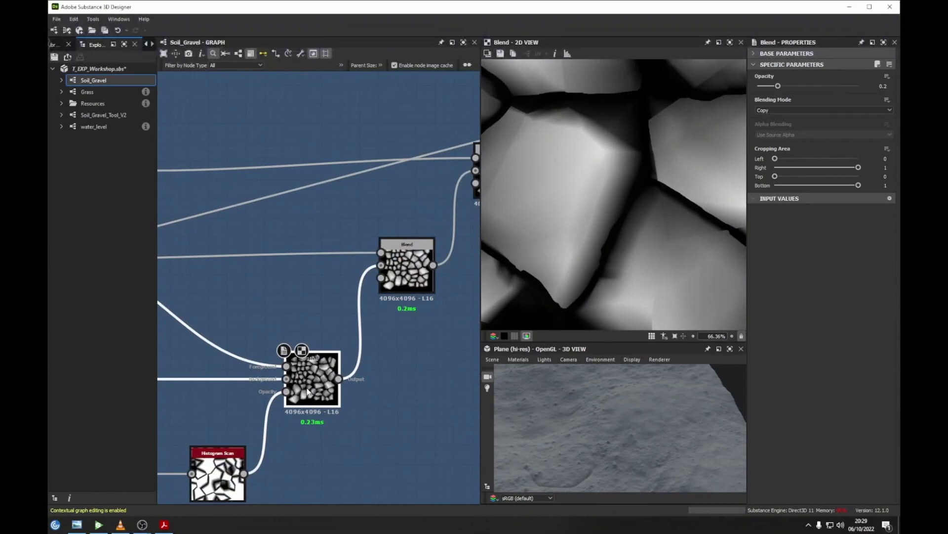
{"action": "double_click", "coordinate": [290, 384]}
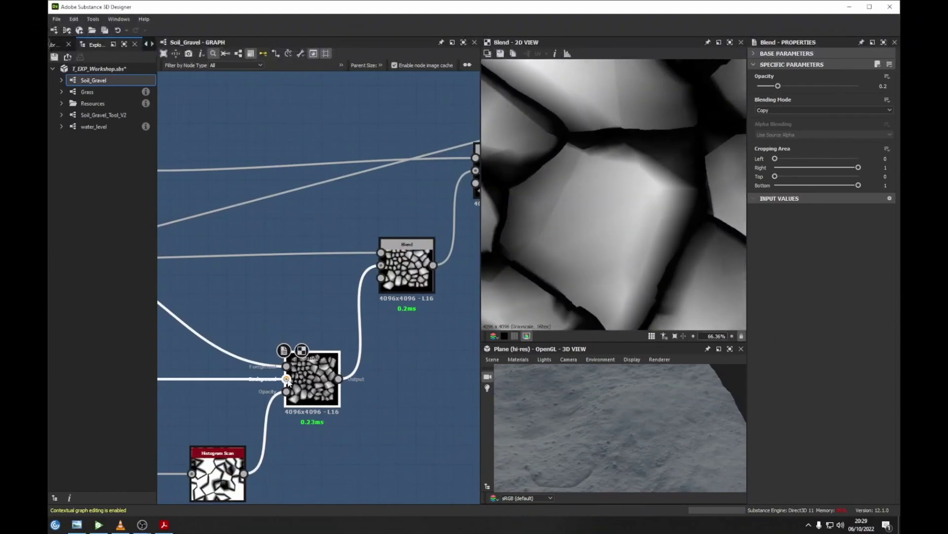
Connect the Copy Blend's output to the debug_preview node placed beside it and enlarge the 3D view.
{"action": "scroll", "coordinate": [305, 382], "scroll_direction": "down", "scroll_amount": 5}
{"action": "middle_click_drag", "start_coordinate": [305, 381], "coordinate": [156, 207]}
{"action": "scroll", "coordinate": [373, 274], "scroll_direction": "up", "scroll_amount": 5}
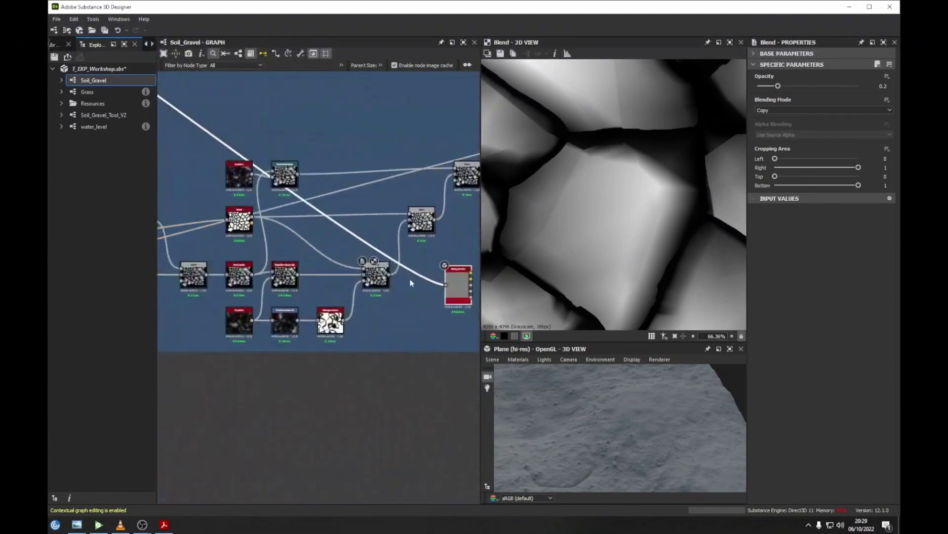
{"action": "left_click_drag", "start_coordinate": [373, 273], "coordinate": [471, 289]}
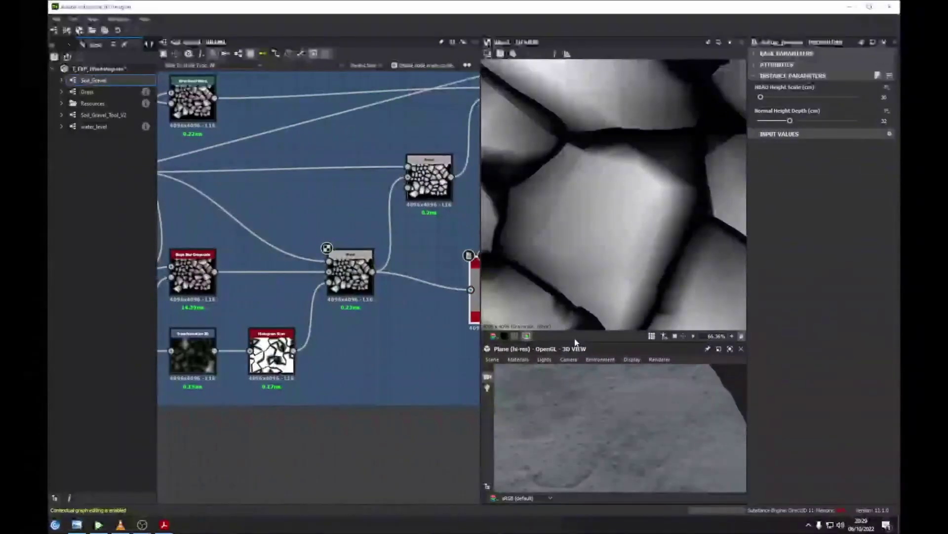
{"action": "left_click_drag", "start_coordinate": [572, 345], "coordinate": [579, 277]}
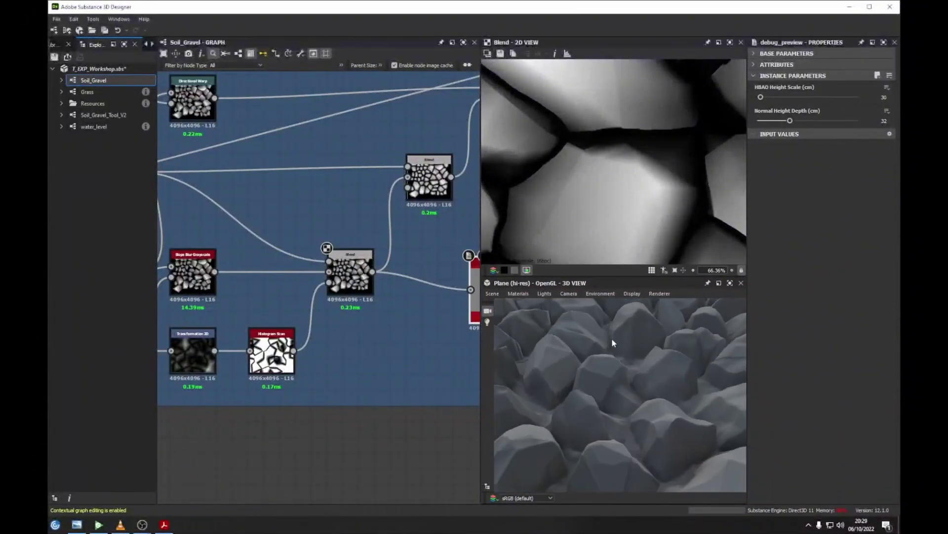
Edit the default 3D material to set its Height Scale to 5, and view the stones from above.
{"action": "mouse_move", "coordinate": [531, 303]}
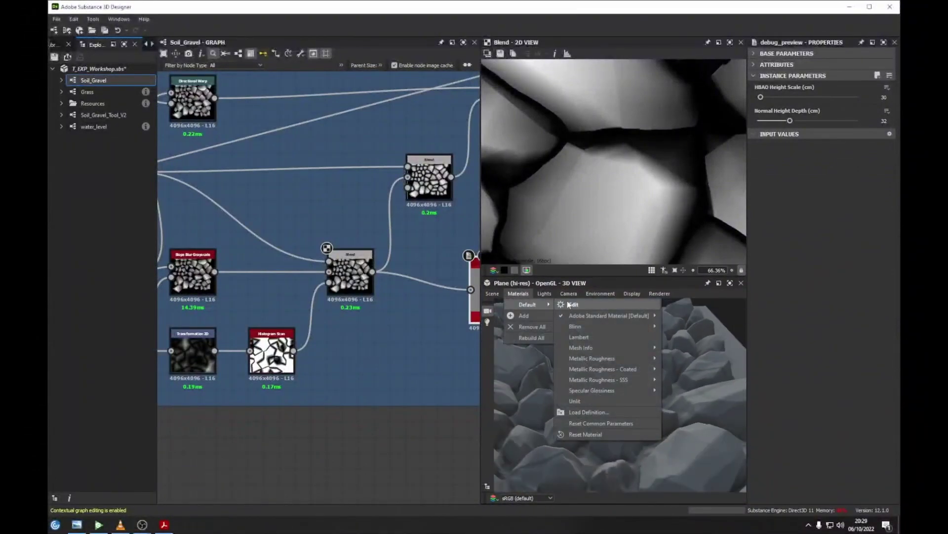
{"action": "left_click", "coordinate": [571, 305]}
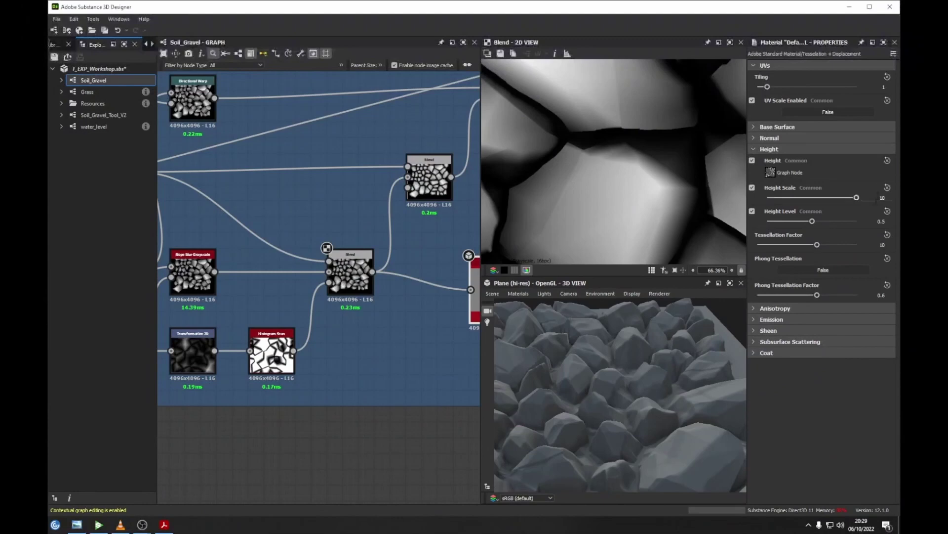
{"action": "key", "text": "Return"}
{"action": "left_click_drag", "start_coordinate": [557, 394], "coordinate": [585, 394]}
Display the second Copy Blend that receives the Bevel and the Min (Darken) Blend that follows it.
{"action": "middle_click_drag", "start_coordinate": [416, 339], "coordinate": [280, 343]}
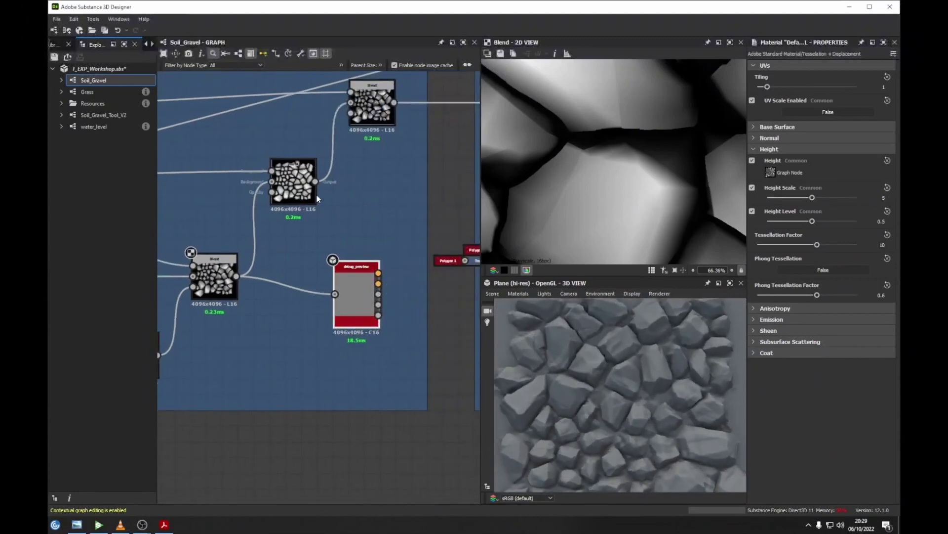
{"action": "middle_click_drag", "start_coordinate": [282, 191], "coordinate": [318, 177]}
{"action": "double_click", "coordinate": [313, 175]}
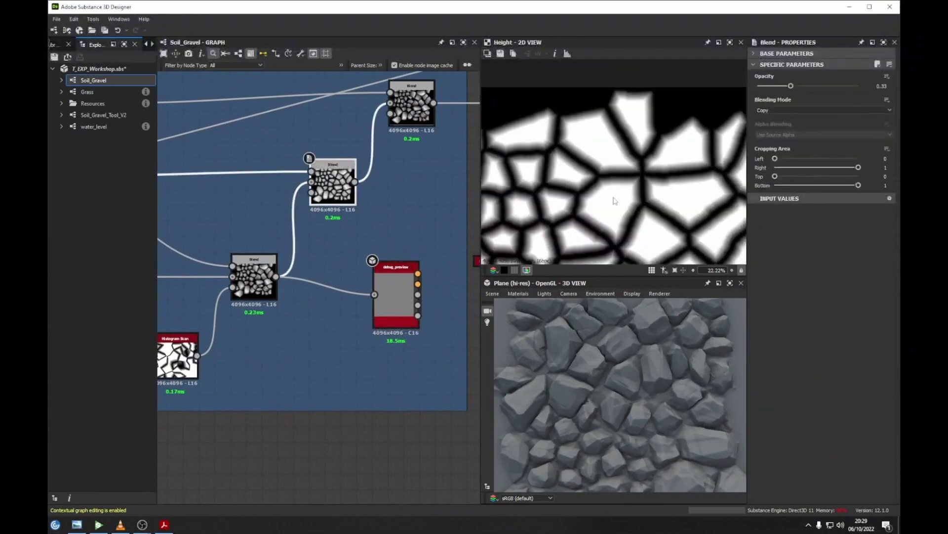
{"action": "middle_click_drag", "start_coordinate": [410, 126], "coordinate": [364, 190]}
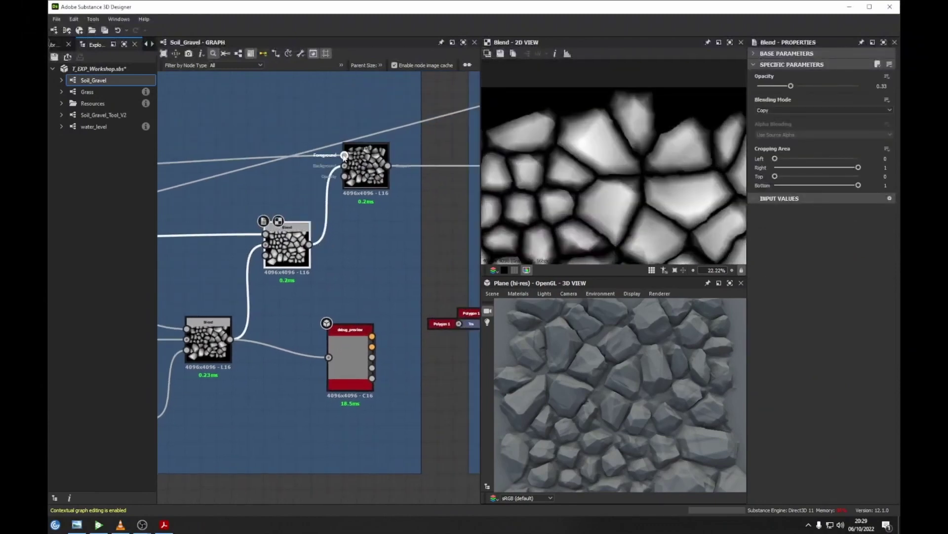
{"action": "double_click", "coordinate": [344, 156]}
{"action": "double_click", "coordinate": [360, 168]}
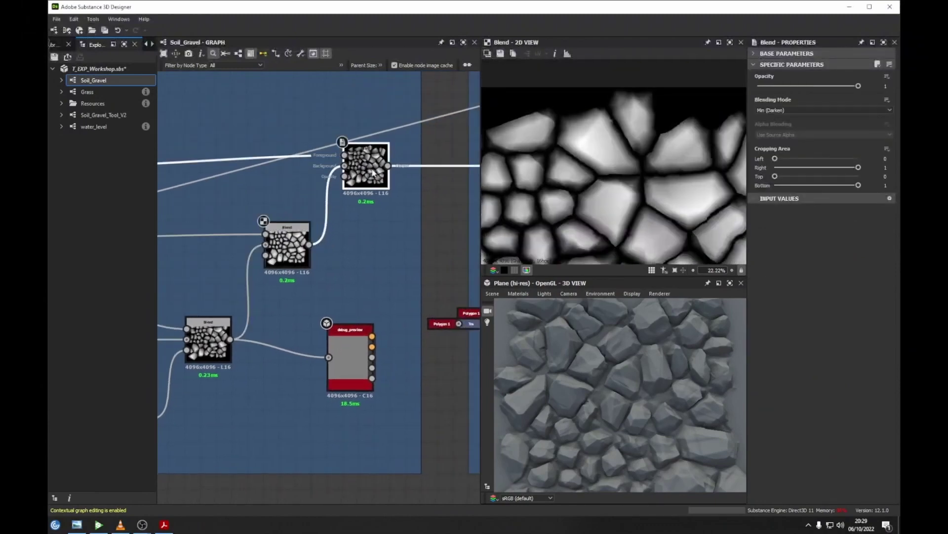
Display the Directional Warp that feeds the foreground of the final Min (Darken) Blend.
{"action": "scroll", "coordinate": [376, 217], "scroll_direction": "down", "scroll_amount": 4}
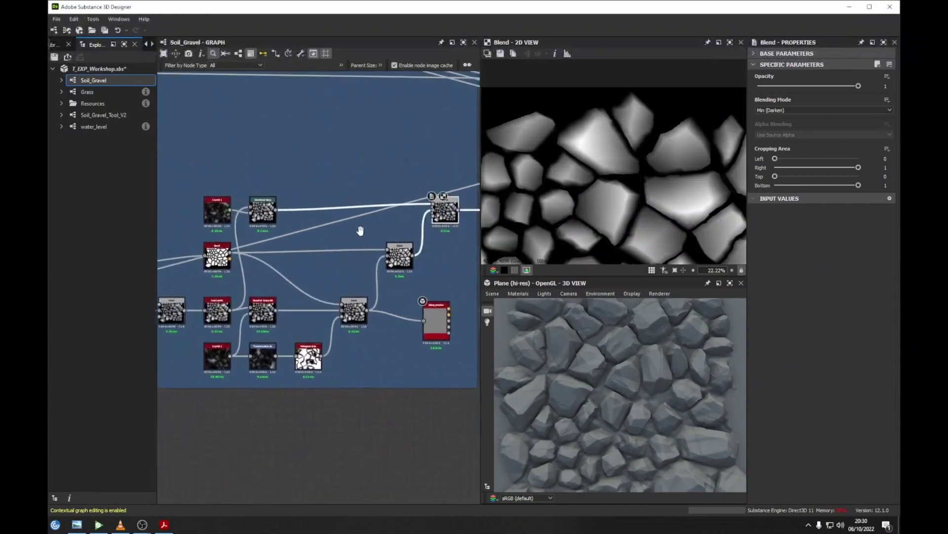
{"action": "scroll", "coordinate": [270, 205], "scroll_direction": "up", "scroll_amount": 5}
{"action": "double_click", "coordinate": [286, 215]}
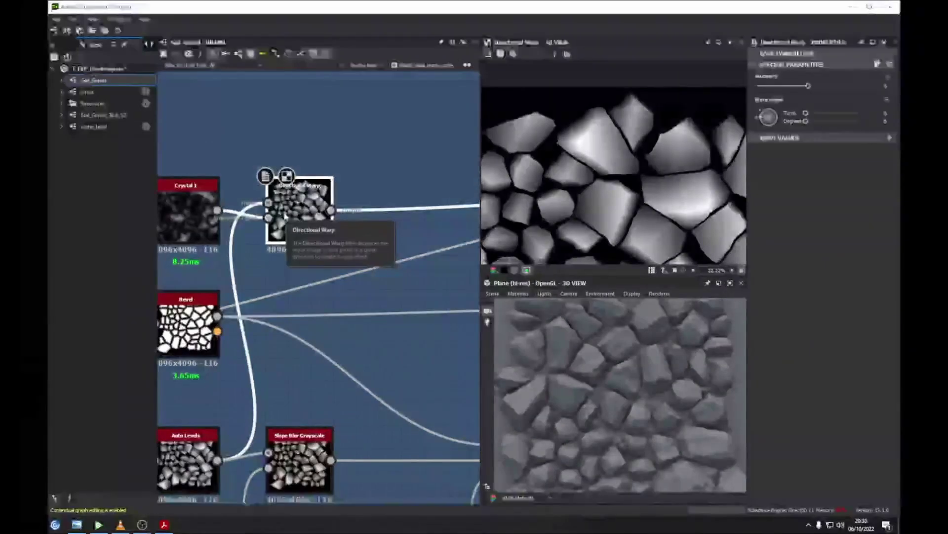
Connect the final Min (Darken) Blend's output to the debug_preview node.
{"action": "scroll", "coordinate": [315, 357], "scroll_direction": "down", "scroll_amount": 5}
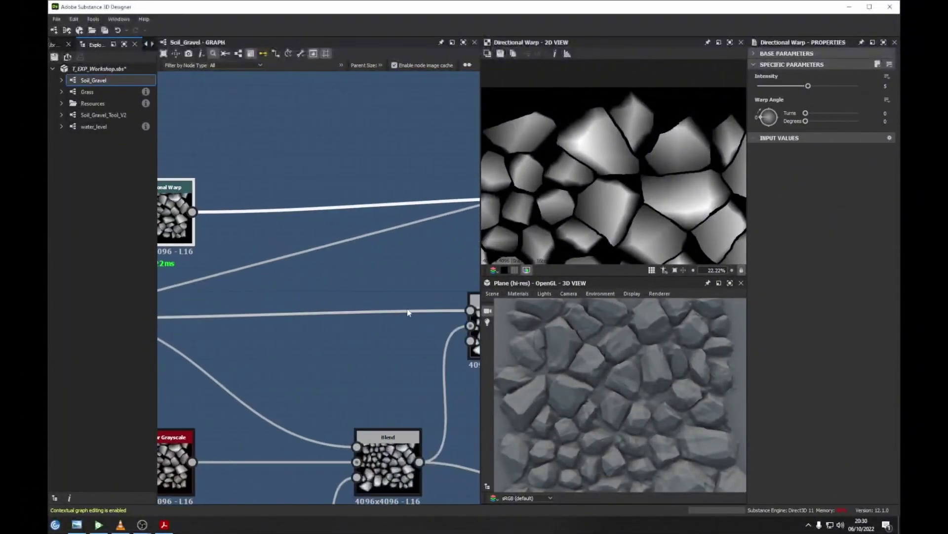
{"action": "scroll", "coordinate": [315, 357], "scroll_direction": "up", "scroll_amount": 2}
{"action": "left_click_drag", "start_coordinate": [344, 206], "coordinate": [310, 364]}
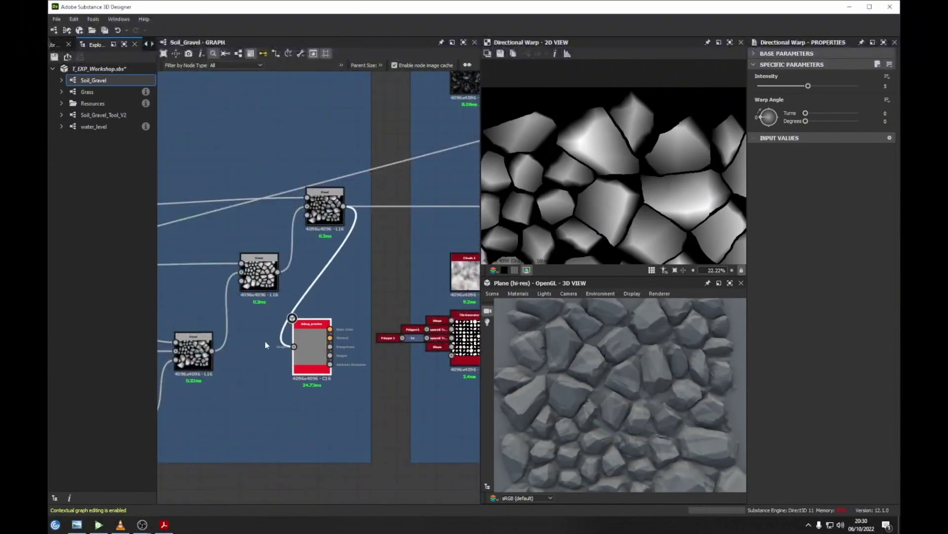
Bring debug_preview into the next frame, connect the Multi Directional Warp Grayscale output to it, and inspect the stones' surface in 3D.
{"action": "scroll", "coordinate": [281, 357], "scroll_direction": "down", "scroll_amount": 3}
{"action": "left_click_drag", "start_coordinate": [253, 324], "coordinate": [414, 343]}
{"action": "scroll", "coordinate": [335, 200], "scroll_direction": "up", "scroll_amount": 4}
{"action": "middle_click_drag", "start_coordinate": [335, 200], "coordinate": [364, 178]}
{"action": "double_click", "coordinate": [372, 266]}
{"action": "middle_click_drag", "start_coordinate": [271, 439], "coordinate": [266, 387]}
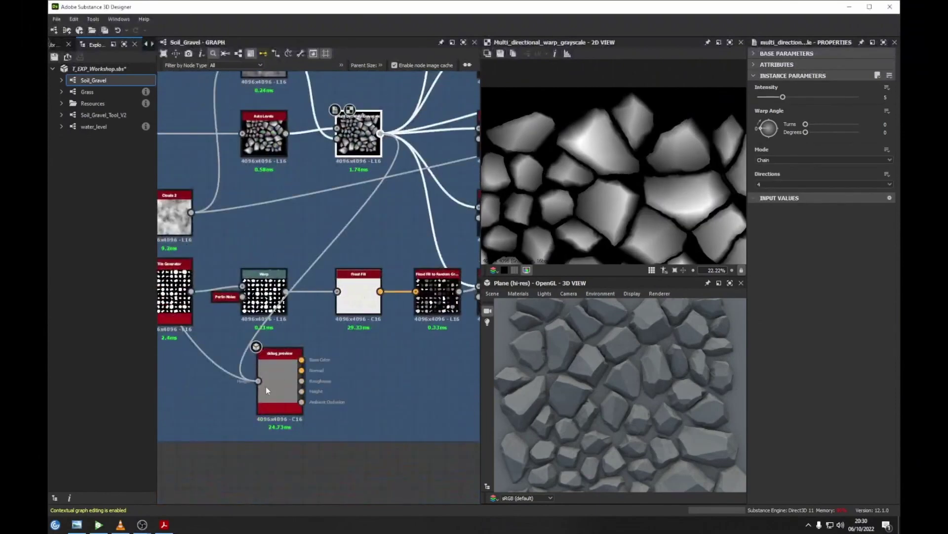
{"action": "scroll", "coordinate": [617, 355], "scroll_direction": "up", "scroll_amount": 3}
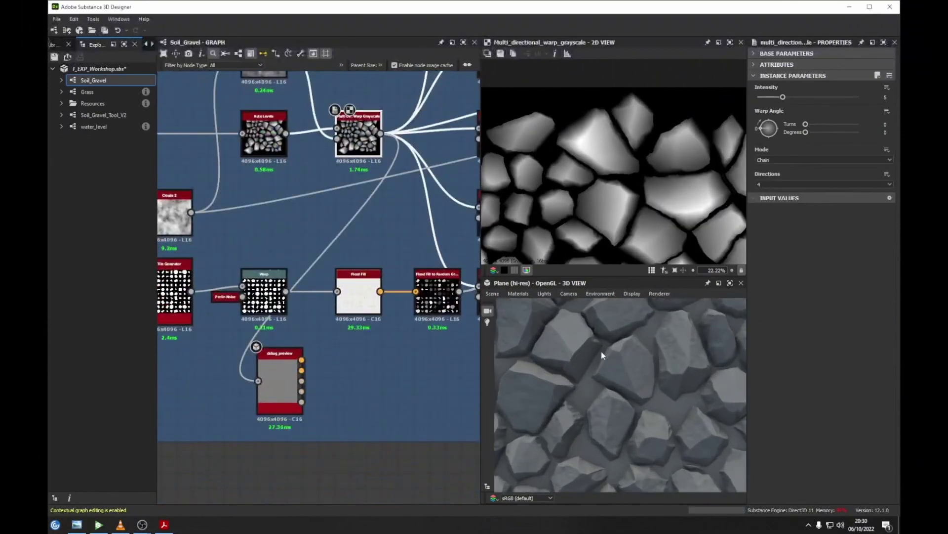
{"action": "scroll", "coordinate": [567, 400], "scroll_direction": "up", "scroll_amount": 4}
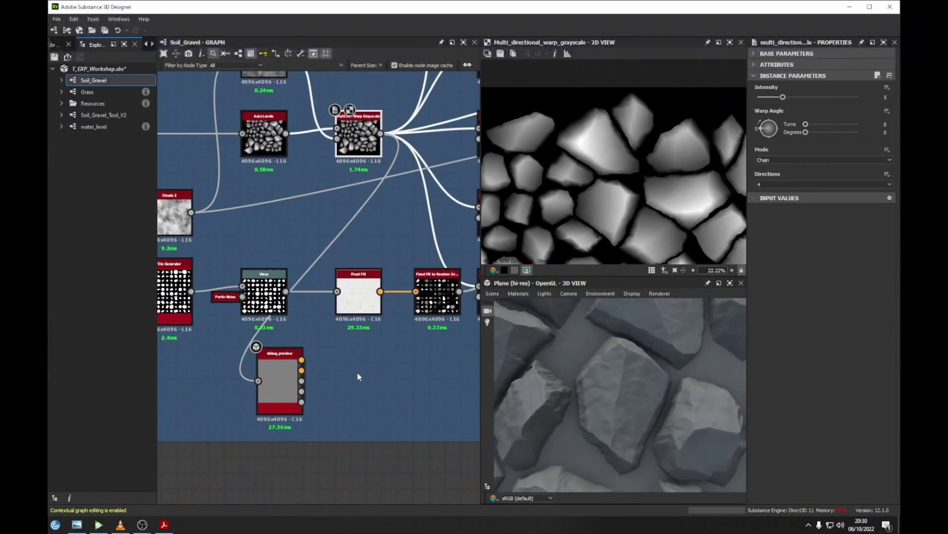
Move the debug_preview node along the graph to the branches fed by the Multi Directional Warp Grayscale.
{"action": "middle_click_drag", "start_coordinate": [361, 330], "coordinate": [295, 341]}
{"action": "scroll", "coordinate": [294, 340], "scroll_direction": "down", "scroll_amount": 5}
{"action": "scroll", "coordinate": [338, 281], "scroll_direction": "up", "scroll_amount": 5}
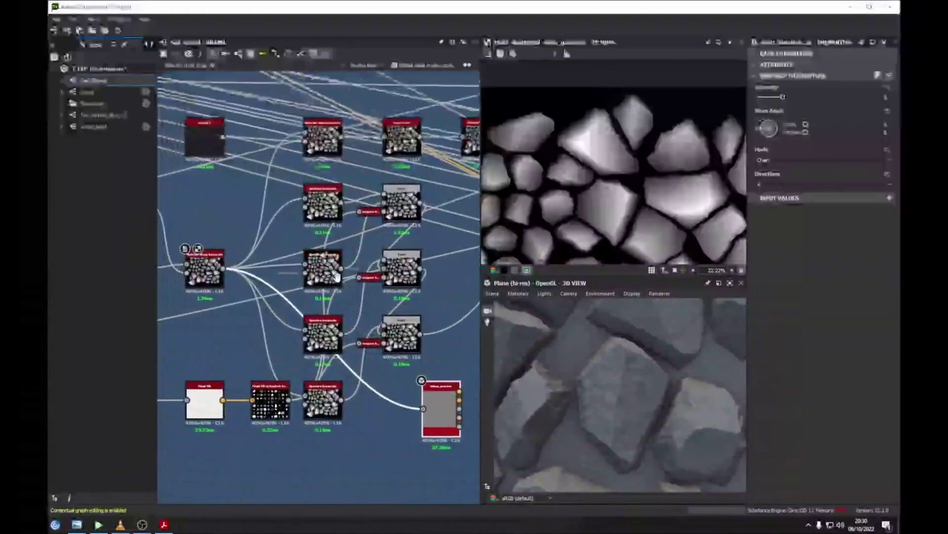
Switch to Windows Photo Viewer and examine the shapes and surface detail of the stones in the gravel reference photo.
{"action": "left_click", "coordinate": [77, 524]}
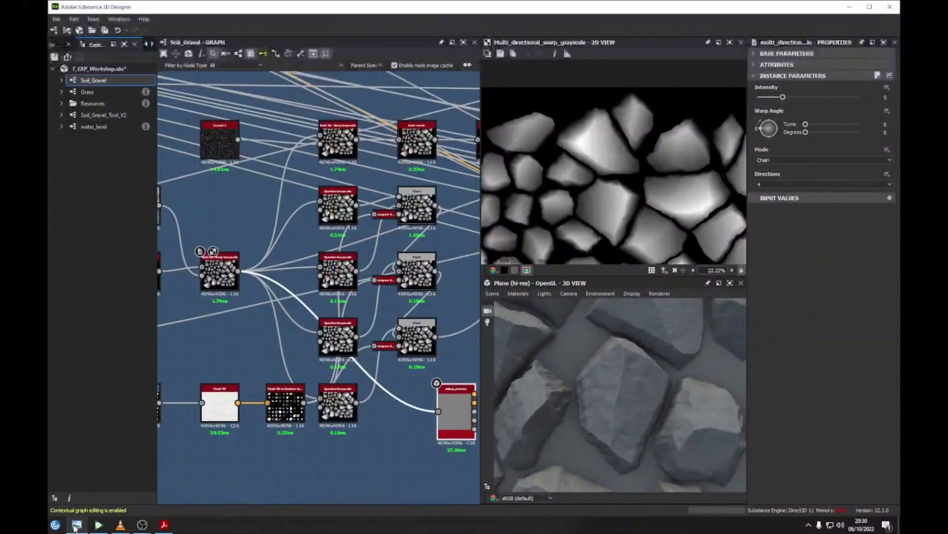
{"action": "scroll", "coordinate": [593, 272], "scroll_direction": "down", "scroll_amount": 4}
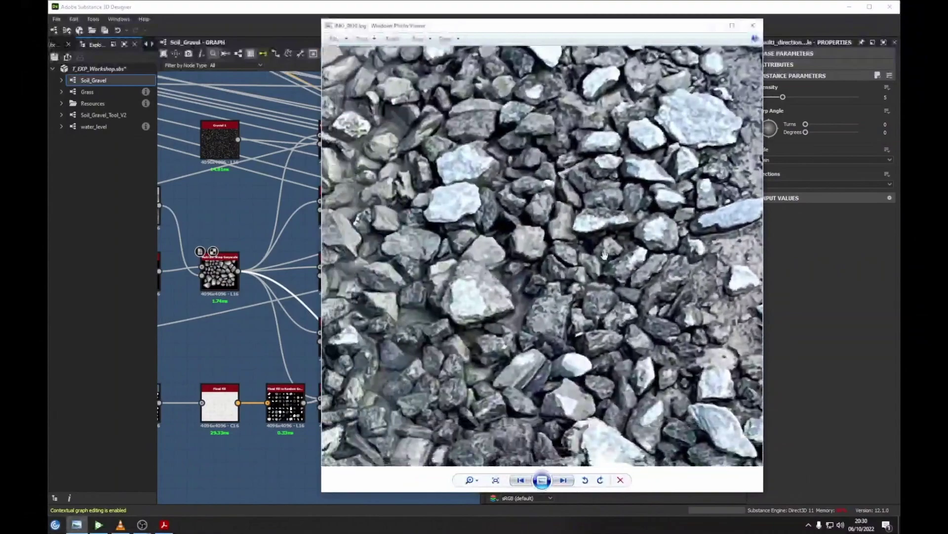
{"action": "scroll", "coordinate": [496, 308], "scroll_direction": "down", "scroll_amount": 4}
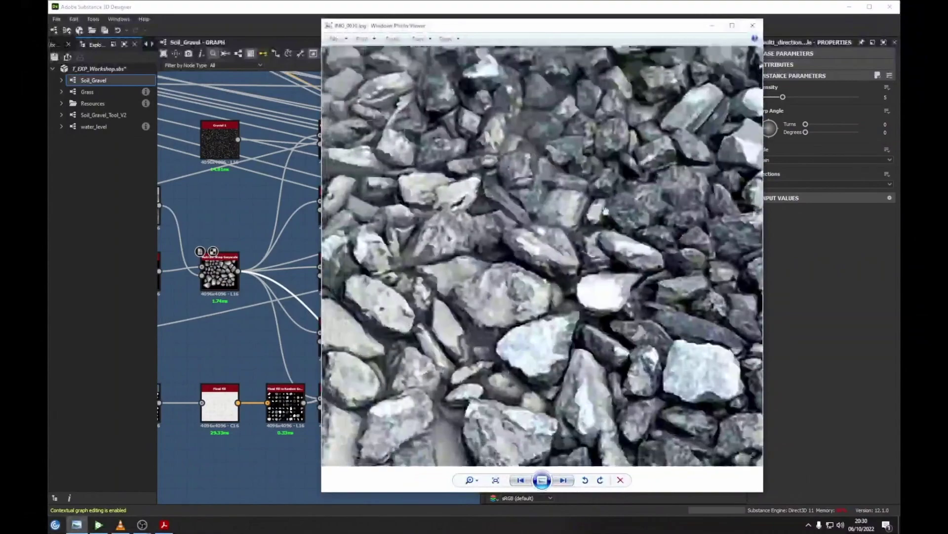
{"action": "scroll", "coordinate": [468, 186], "scroll_direction": "down", "scroll_amount": 3}
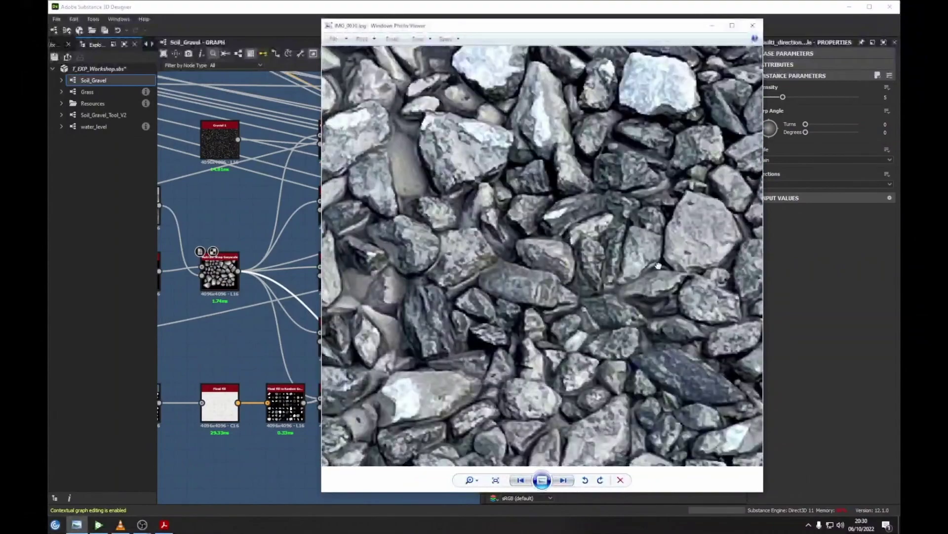
{"action": "scroll", "coordinate": [468, 186], "scroll_direction": "down", "scroll_amount": 3}
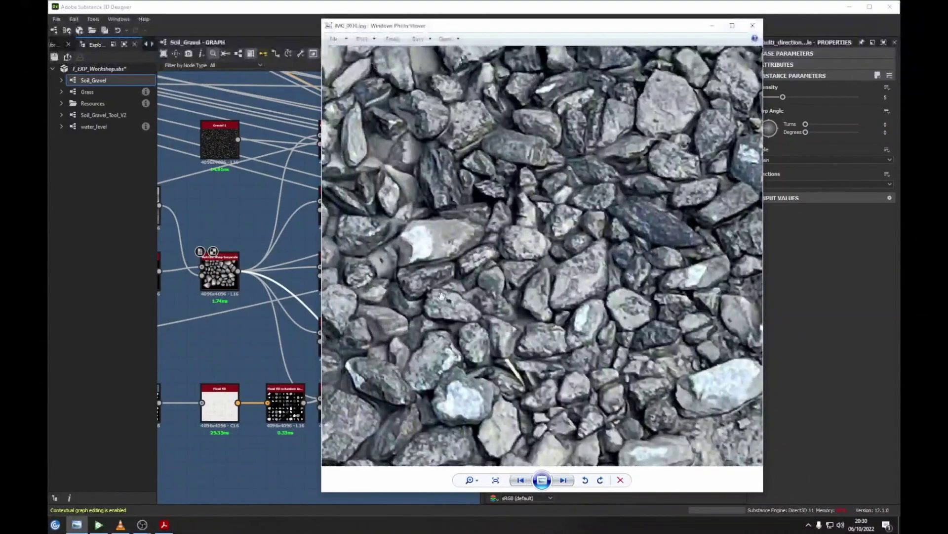
{"action": "scroll", "coordinate": [447, 285], "scroll_direction": "down", "scroll_amount": 3}
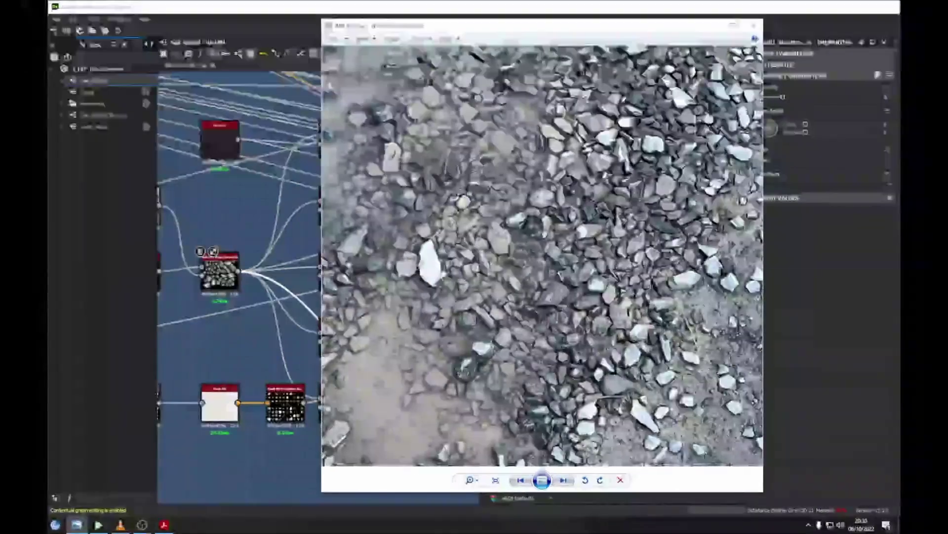
{"action": "scroll", "coordinate": [470, 285], "scroll_direction": "down", "scroll_amount": 4}
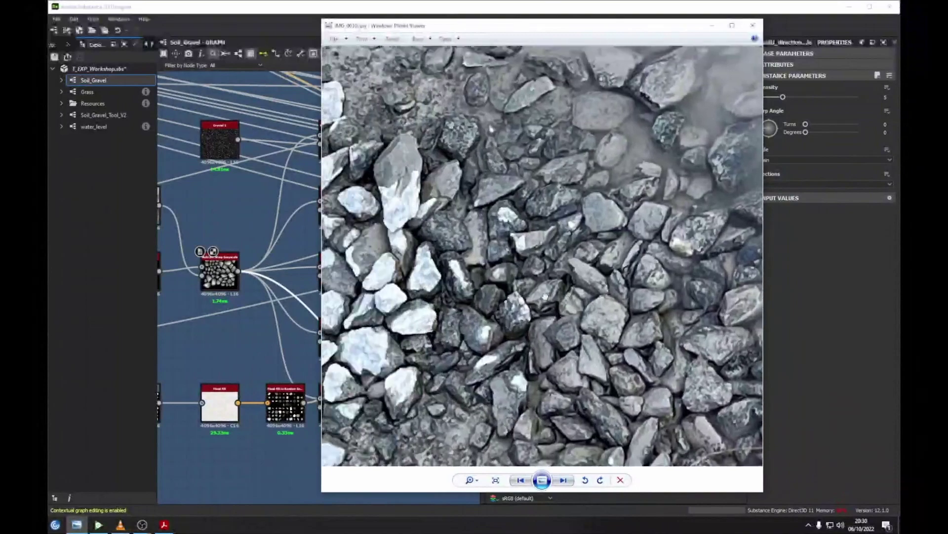
Compare the rock shapes in the reference gravel photo with the outputs of the Quantize Grayscale node and the first quantize Blend.
{"action": "scroll", "coordinate": [544, 308], "scroll_direction": "down", "scroll_amount": 1}
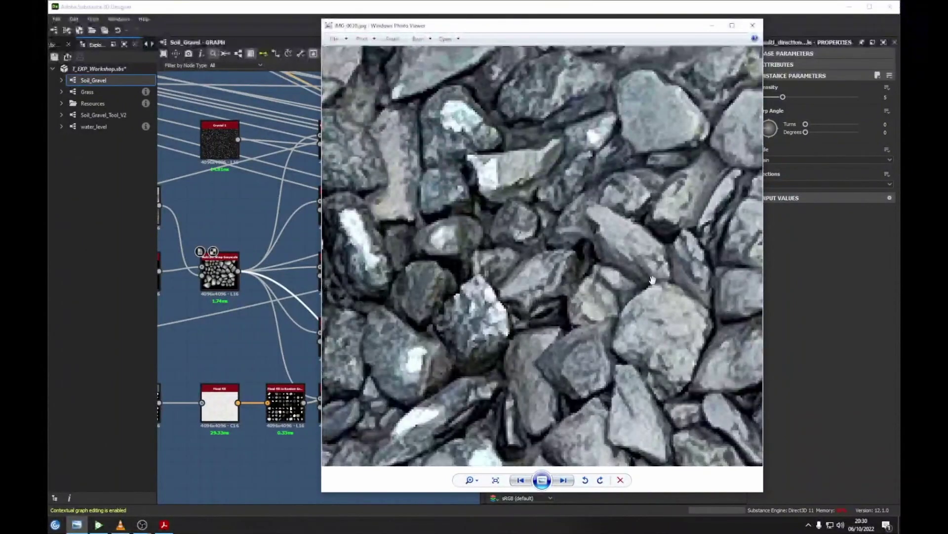
{"action": "scroll", "coordinate": [652, 280], "scroll_direction": "down", "scroll_amount": 3}
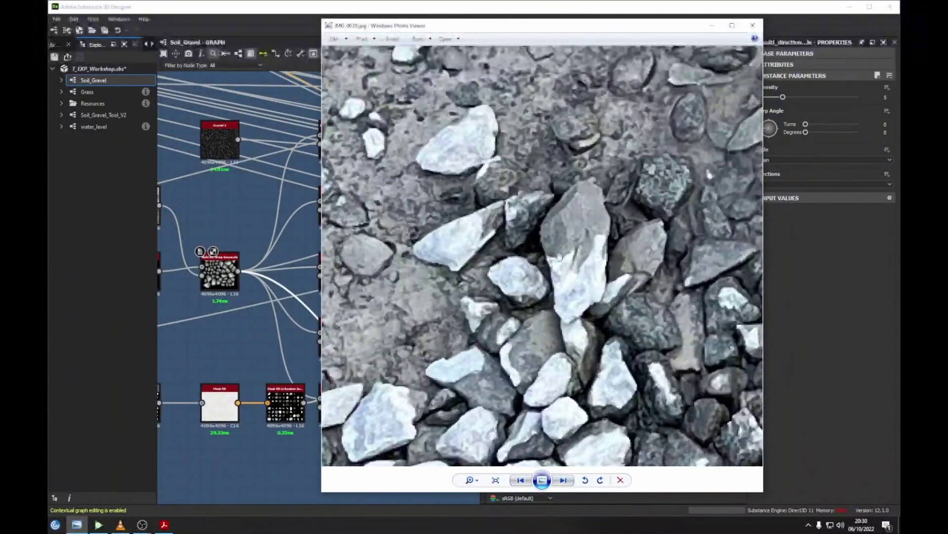
{"action": "middle_click_drag", "start_coordinate": [284, 280], "coordinate": [226, 289]}
{"action": "double_click", "coordinate": [293, 290]}
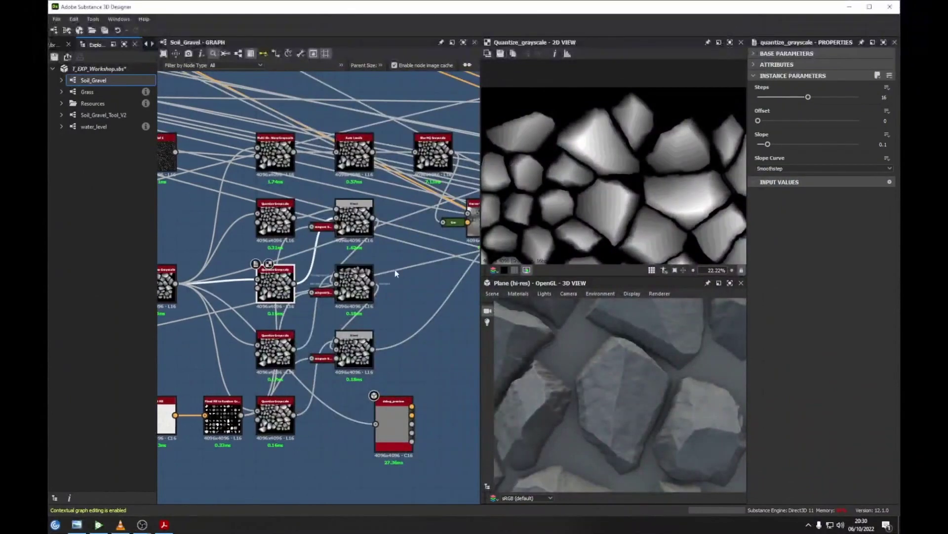
{"action": "scroll", "coordinate": [606, 156], "scroll_direction": "up", "scroll_amount": 5}
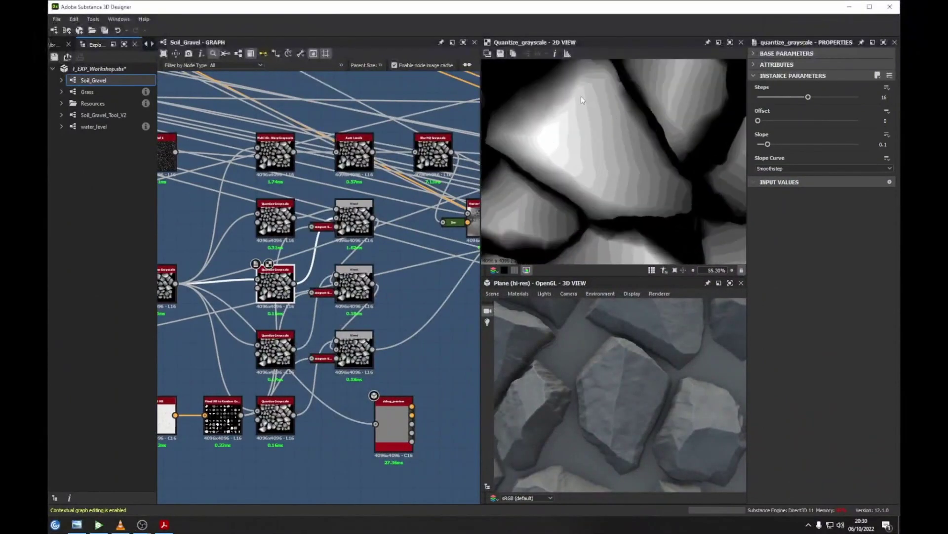
{"action": "double_click", "coordinate": [354, 219]}
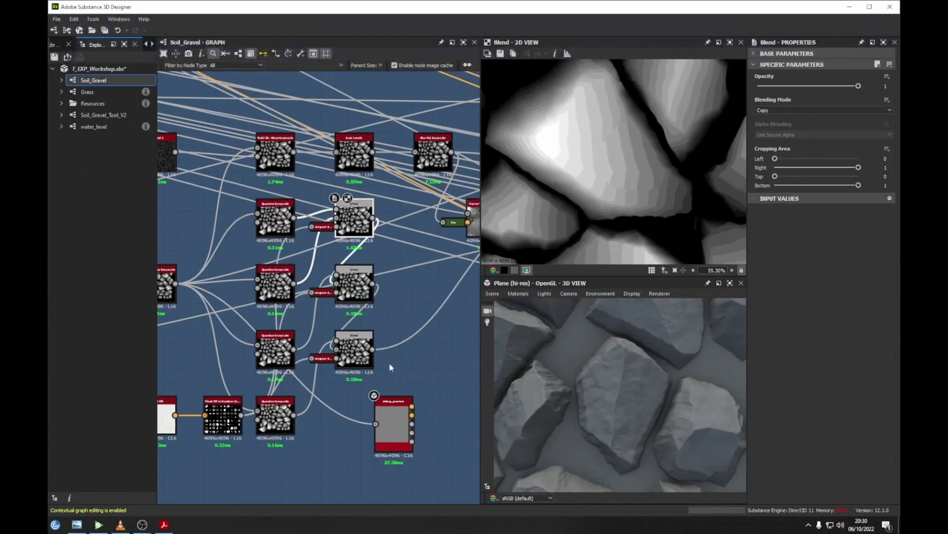
Move the debug_preview node near the Slope Blur Grayscale node and feed it from the Blur HQ Grayscale output to view the smooth rocks.
{"action": "middle_click_drag", "start_coordinate": [389, 354], "coordinate": [316, 355]}
{"action": "left_click_drag", "start_coordinate": [318, 410], "coordinate": [410, 363]}
{"action": "middle_click_drag", "start_coordinate": [402, 254], "coordinate": [320, 307]}
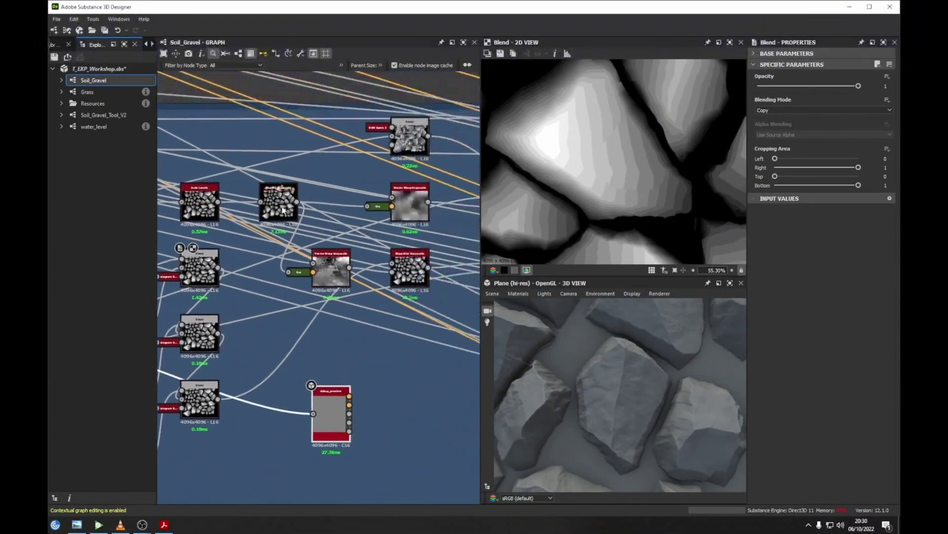
{"action": "double_click", "coordinate": [410, 267]}
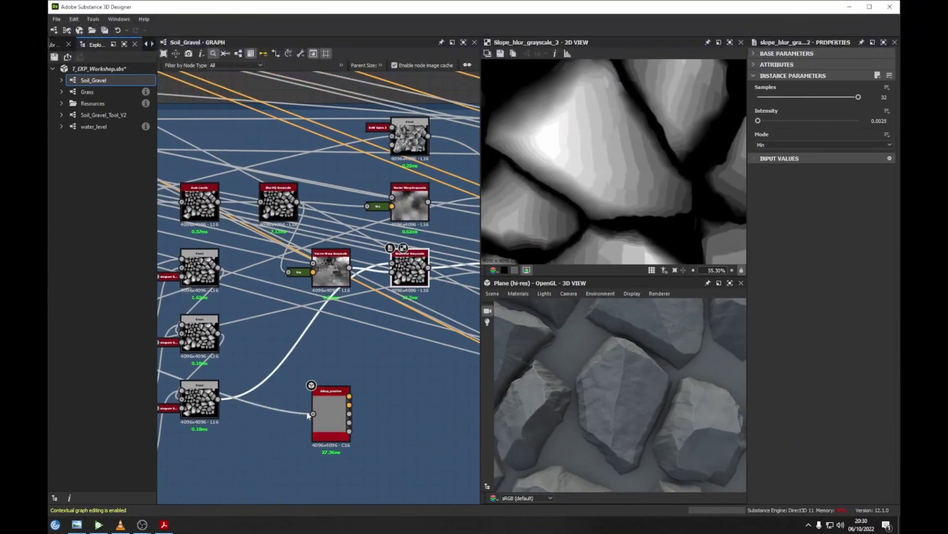
{"action": "left_click_drag", "start_coordinate": [292, 203], "coordinate": [295, 202]}
{"action": "scroll", "coordinate": [583, 384], "scroll_direction": "down", "scroll_amount": 2}
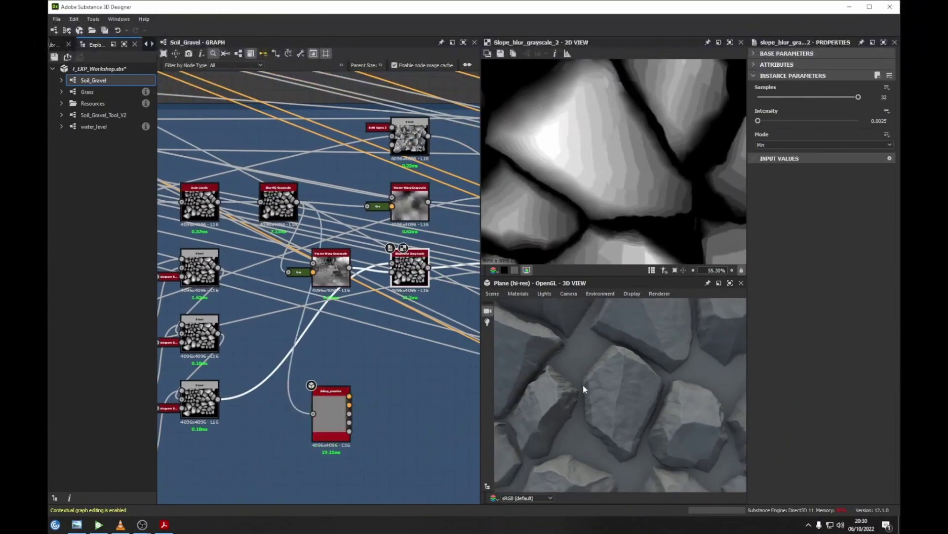
{"action": "left_click_drag", "start_coordinate": [589, 420], "coordinate": [587, 380]}
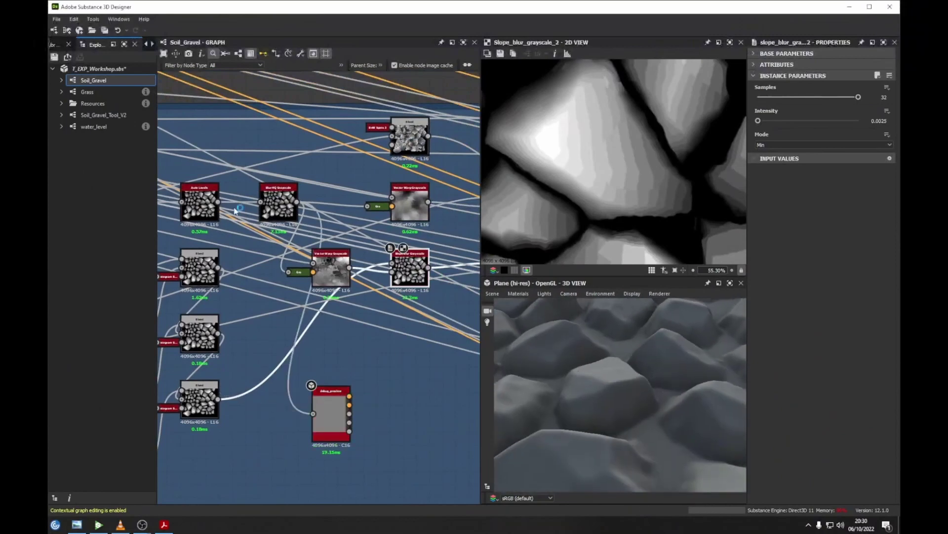
Reposition debug_preview below the second pair of Slope Blur nodes and connect the preceding Slope Blur Grayscale output to it.
{"action": "left_click_drag", "start_coordinate": [355, 342], "coordinate": [422, 391]}
{"action": "middle_click_drag", "start_coordinate": [380, 370], "coordinate": [260, 359]}
{"action": "left_click_drag", "start_coordinate": [299, 371], "coordinate": [397, 391]}
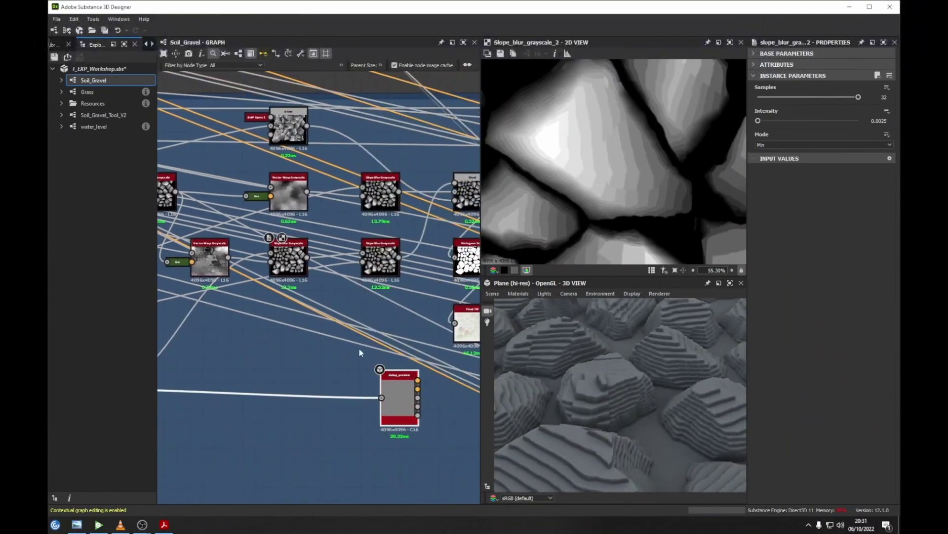
{"action": "left_click_drag", "start_coordinate": [307, 257], "coordinate": [397, 399]}
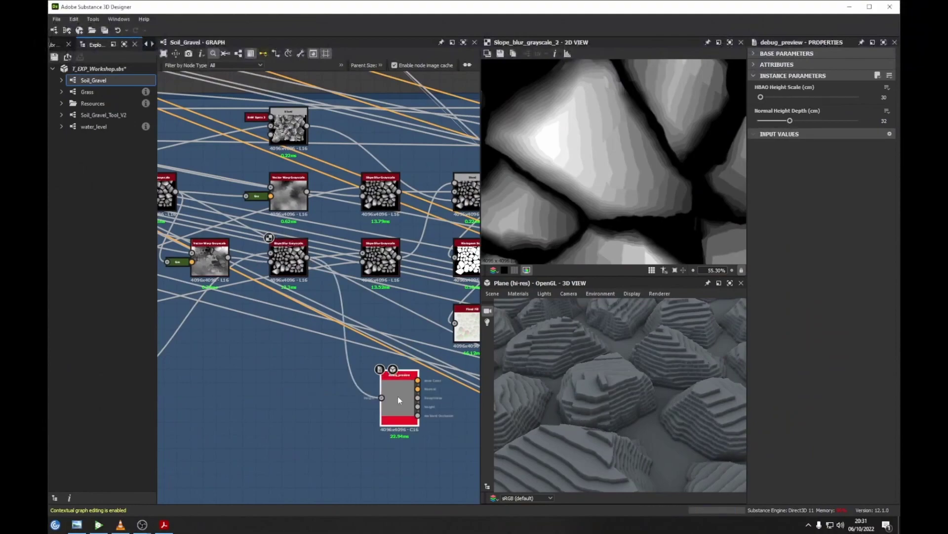
Compare the outputs and intensity settings of the two Slope Blur Grayscale nodes that feed the final rock Blend.
{"action": "scroll", "coordinate": [279, 367], "scroll_direction": "down", "scroll_amount": 2}
{"action": "scroll", "coordinate": [326, 346], "scroll_direction": "up", "scroll_amount": 5}
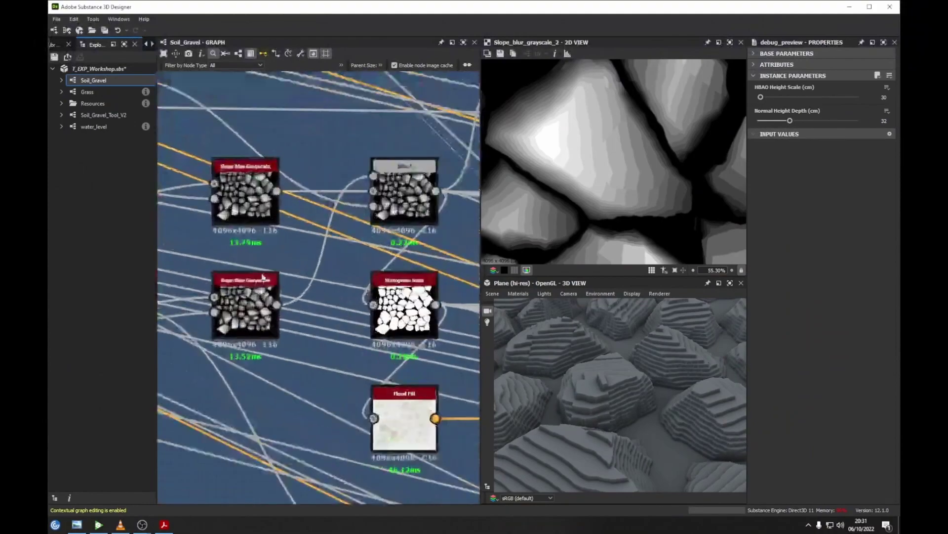
{"action": "left_click", "coordinate": [342, 315]}
{"action": "left_click", "coordinate": [303, 183]}
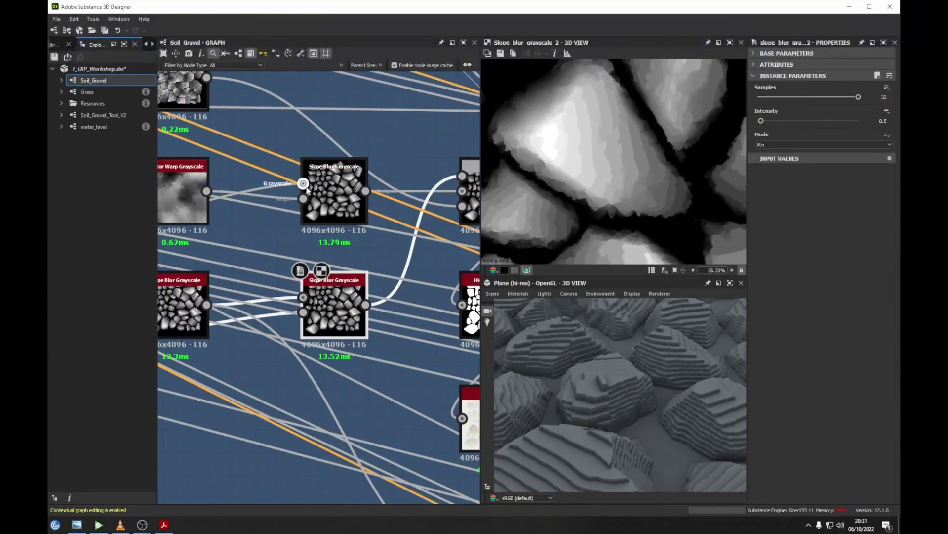
{"action": "double_click", "coordinate": [327, 189]}
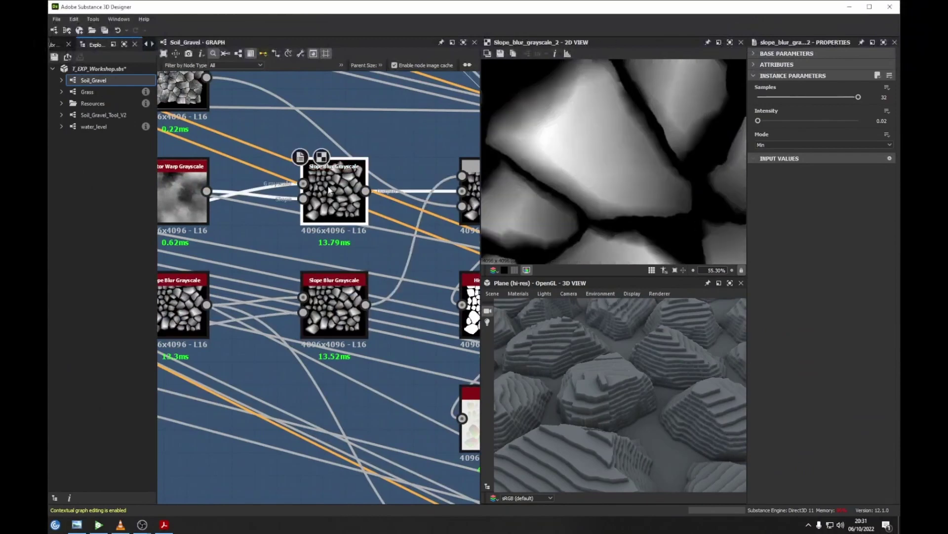
{"action": "middle_click_drag", "start_coordinate": [328, 189], "coordinate": [336, 221]}
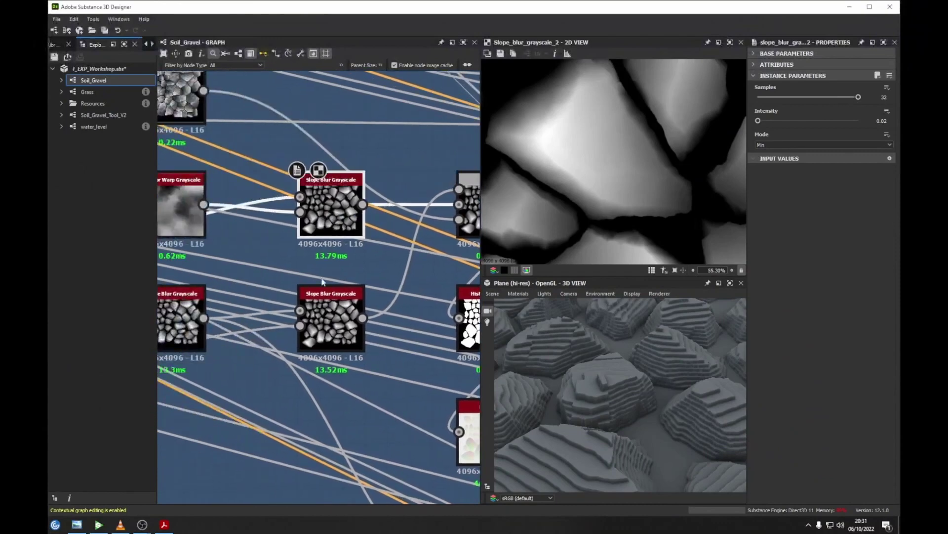
{"action": "double_click", "coordinate": [330, 316]}
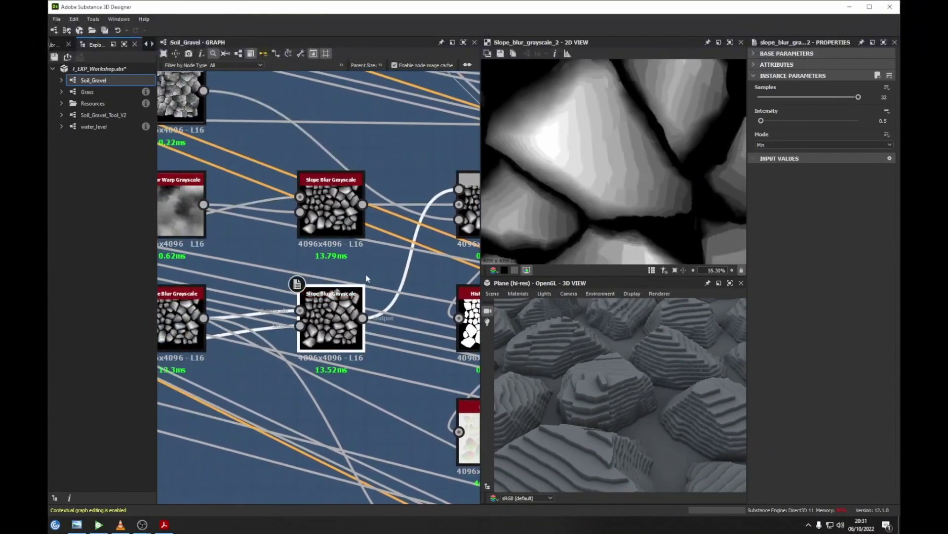
{"action": "middle_click_drag", "start_coordinate": [588, 108], "coordinate": [618, 119]}
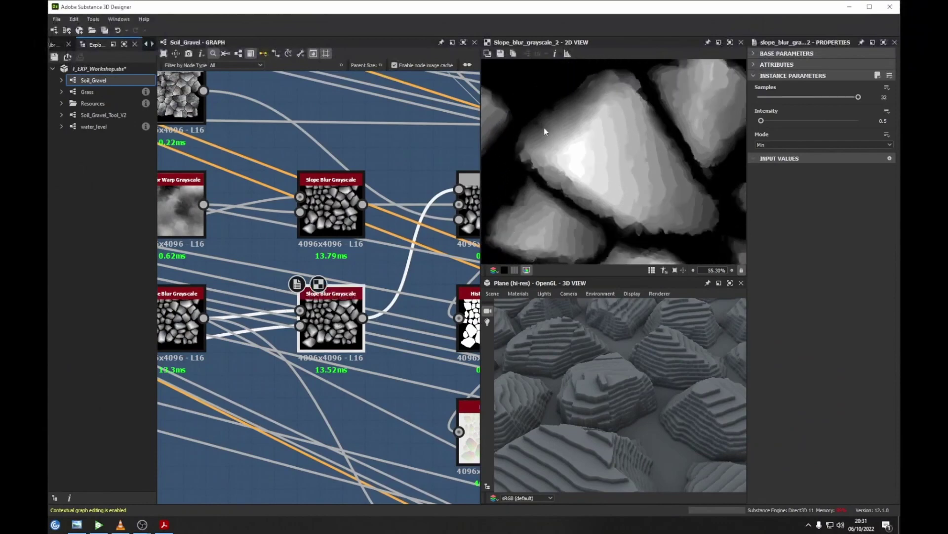
Preview the Blend that combines both slope blurs and connect its output to the debug_preview node.
{"action": "middle_click_drag", "start_coordinate": [447, 213], "coordinate": [404, 242]}
{"action": "double_click", "coordinate": [444, 237]}
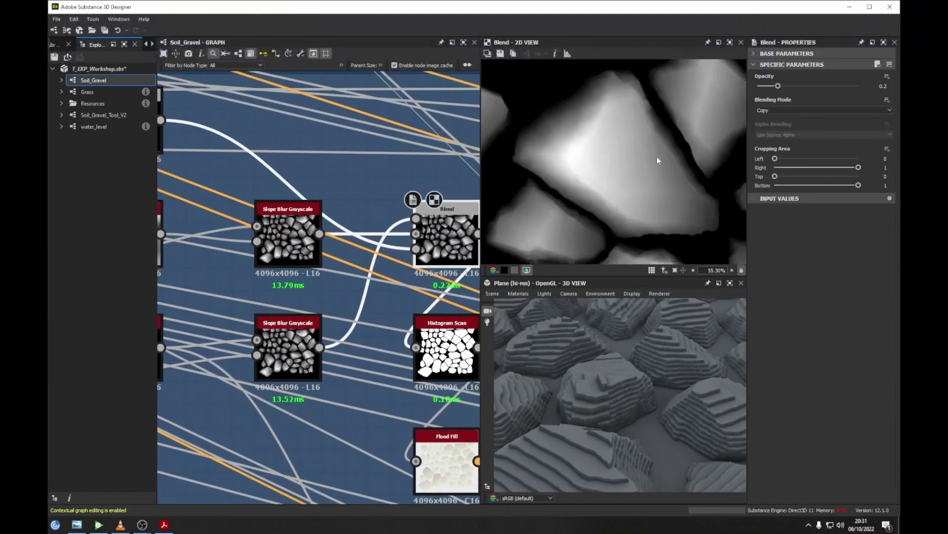
{"action": "scroll", "coordinate": [607, 156], "scroll_direction": "up", "scroll_amount": 2}
{"action": "middle_click_drag", "start_coordinate": [341, 279], "coordinate": [285, 200]}
{"action": "scroll", "coordinate": [285, 200], "scroll_direction": "down", "scroll_amount": 3}
{"action": "left_click_drag", "start_coordinate": [364, 174], "coordinate": [341, 393]}
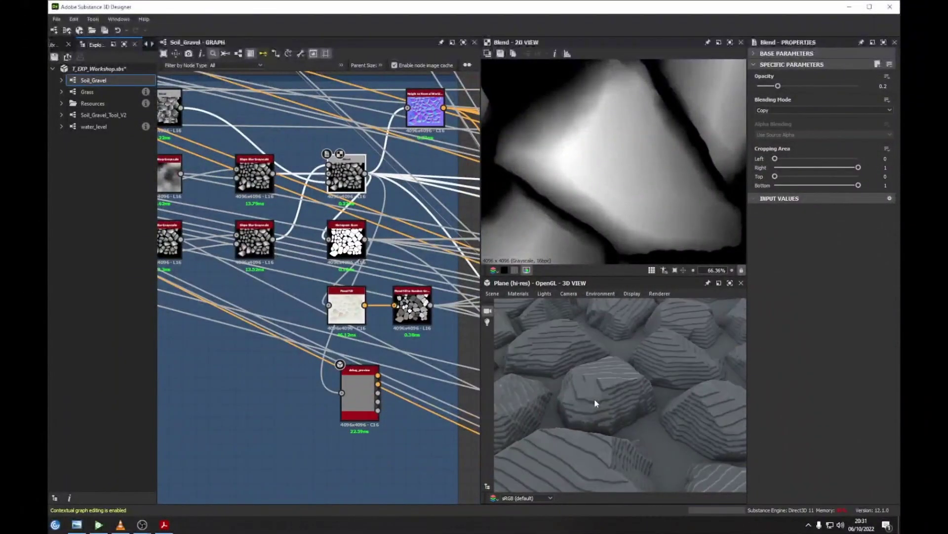
Examine how the Overlay Blend combines the flood fill gradient with BnW Spots 3 to form the mask for the final rock Blend.
{"action": "scroll", "coordinate": [331, 235], "scroll_direction": "up", "scroll_amount": 5}
{"action": "double_click", "coordinate": [301, 195]}
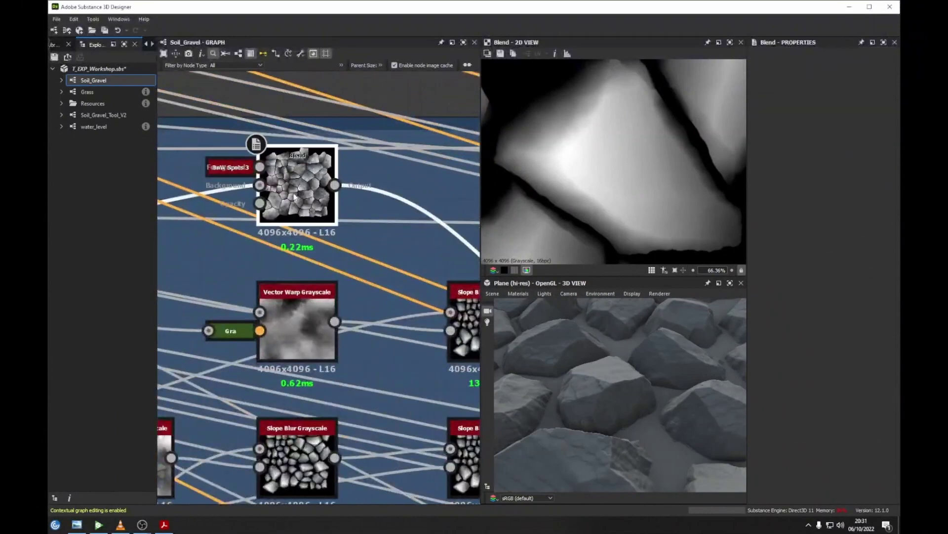
{"action": "double_click", "coordinate": [259, 184]}
{"action": "scroll", "coordinate": [627, 198], "scroll_direction": "down", "scroll_amount": 6}
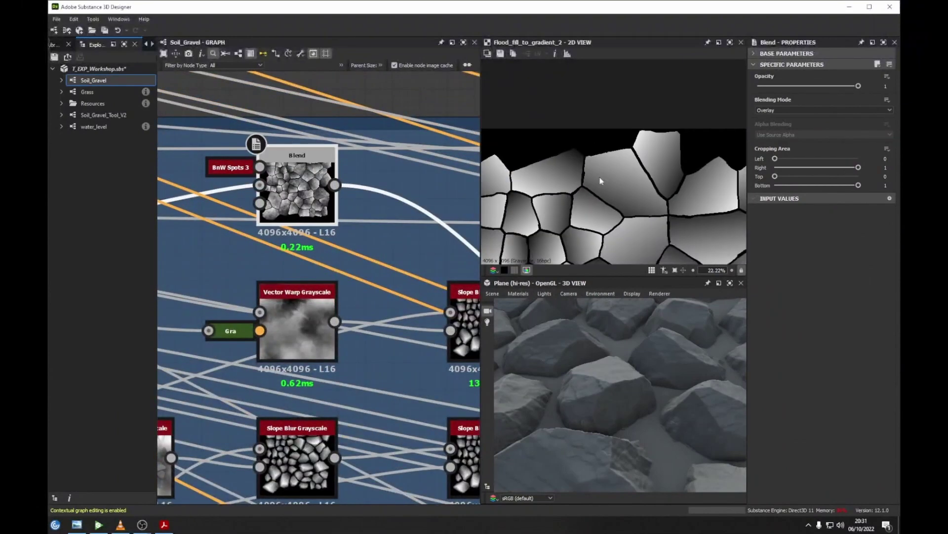
{"action": "double_click", "coordinate": [299, 180]}
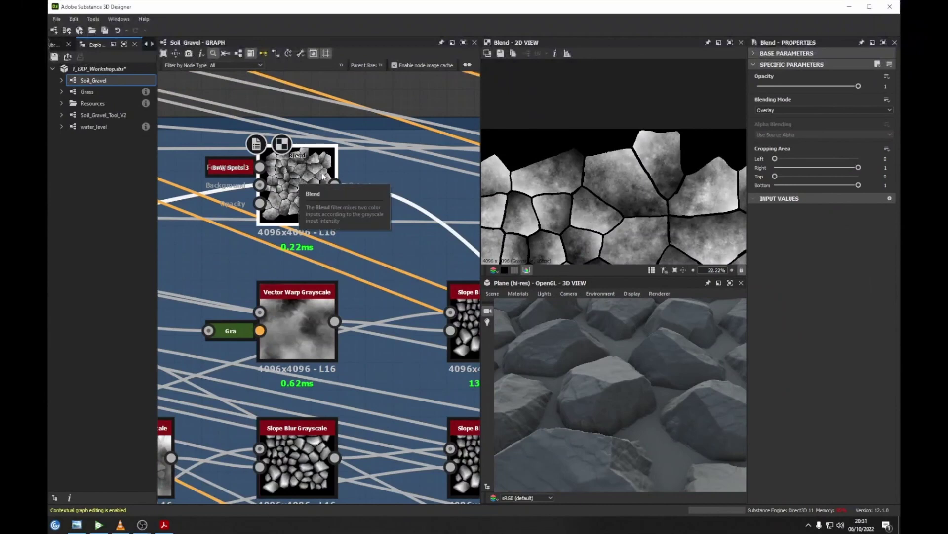
{"action": "double_click", "coordinate": [239, 171]}
{"action": "double_click", "coordinate": [296, 187]}
{"action": "middle_click_drag", "start_coordinate": [628, 208], "coordinate": [574, 179]}
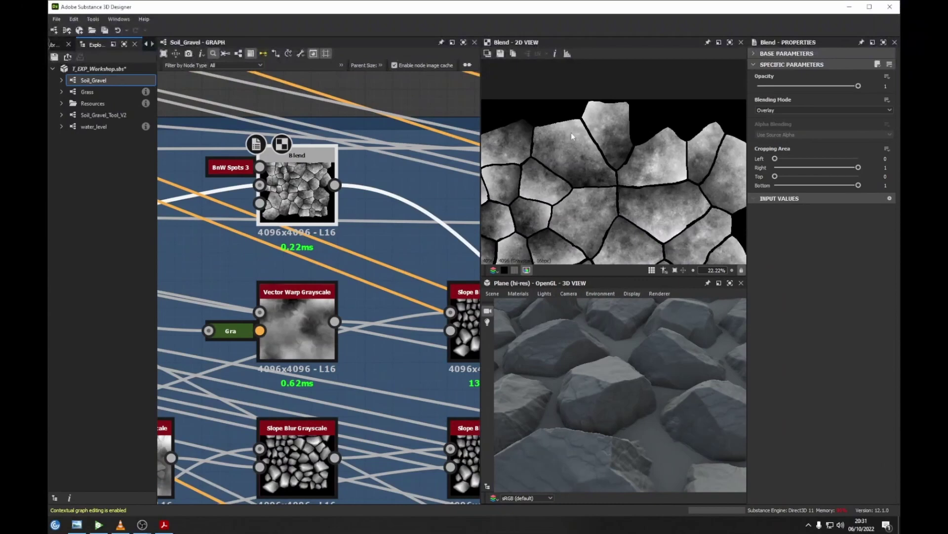
{"action": "middle_click_drag", "start_coordinate": [435, 227], "coordinate": [357, 196]}
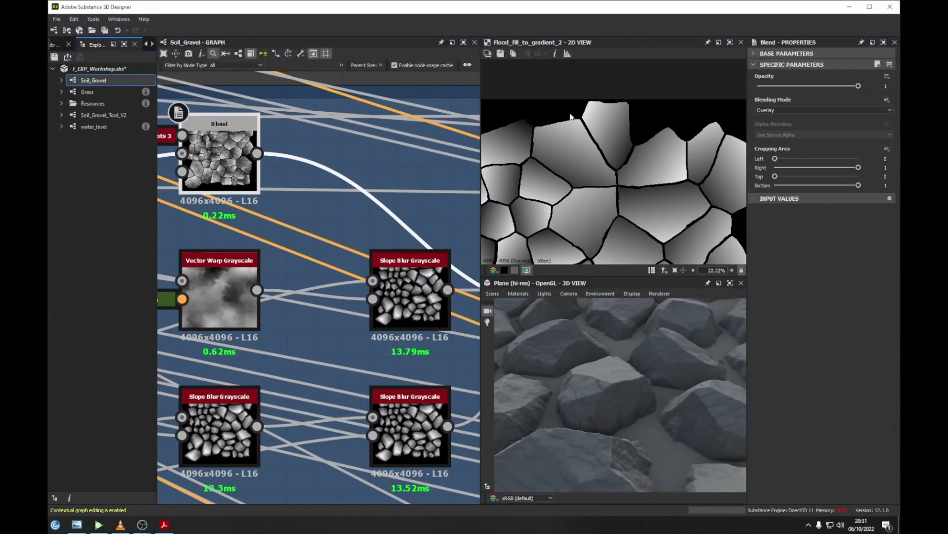
{"action": "middle_click_drag", "start_coordinate": [263, 220], "coordinate": [212, 192]}
{"action": "key", "text": "1"}
Move the debug_preview node to the edge of the rock frame, below the Flood Fill to Random Grayscale node.
{"action": "middle_click_drag", "start_coordinate": [452, 289], "coordinate": [250, 224]}
{"action": "scroll", "coordinate": [249, 223], "scroll_direction": "down", "scroll_amount": 4}
{"action": "left_click_drag", "start_coordinate": [298, 436], "coordinate": [422, 429]}
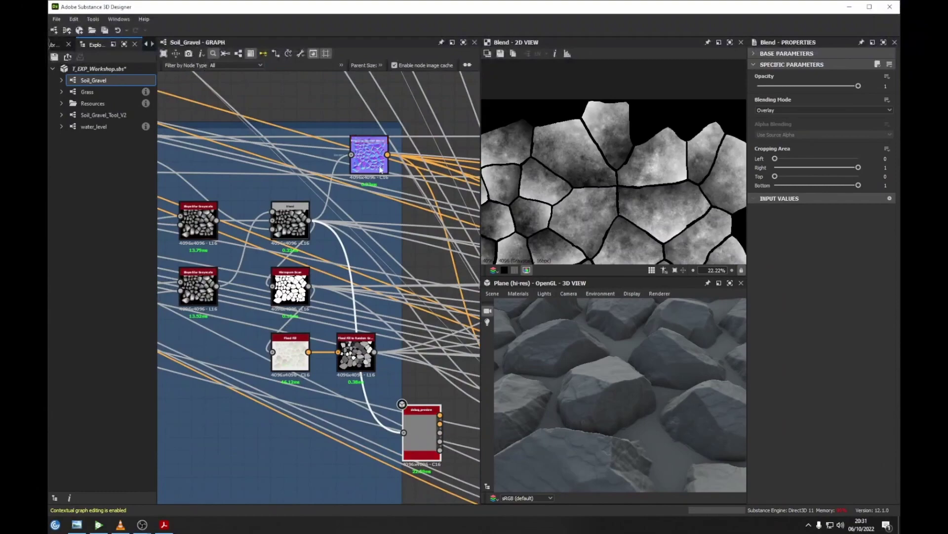
Preview the final rock Blend that feeds the Height to Normal and Atlas Scatter nodes.
{"action": "middle_click_drag", "start_coordinate": [401, 315], "coordinate": [359, 294]}
{"action": "scroll", "coordinate": [371, 295], "scroll_direction": "down", "scroll_amount": 4}
{"action": "scroll", "coordinate": [306, 248], "scroll_direction": "up", "scroll_amount": 4}
{"action": "middle_click_drag", "start_coordinate": [297, 262], "coordinate": [318, 255]}
{"action": "double_click", "coordinate": [322, 247]}
{"action": "middle_click_drag", "start_coordinate": [377, 212], "coordinate": [358, 202]}
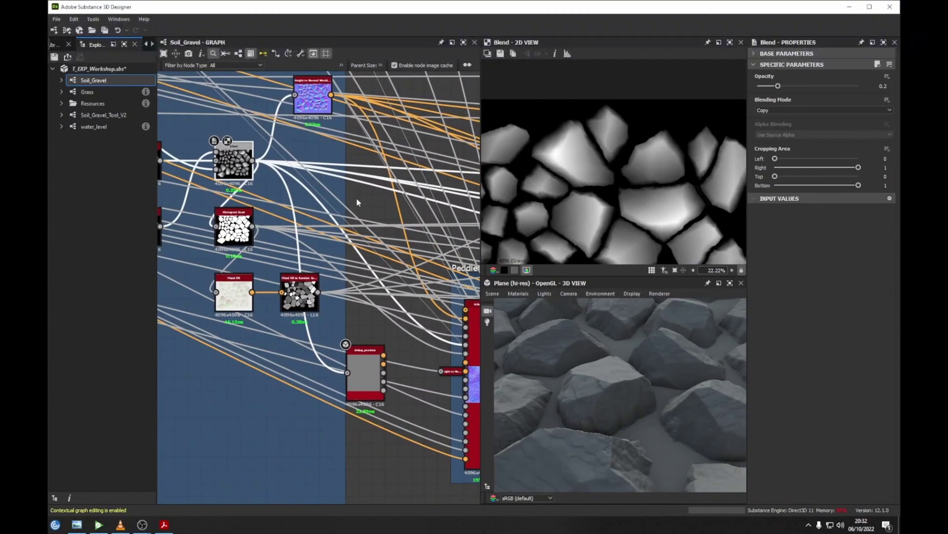
Preview the Mask output of the Atlas Scatter node in the Peddles in Puddle frame and examine the scattered rock silhouettes up close.
{"action": "middle_click_drag", "start_coordinate": [359, 208], "coordinate": [255, 193]}
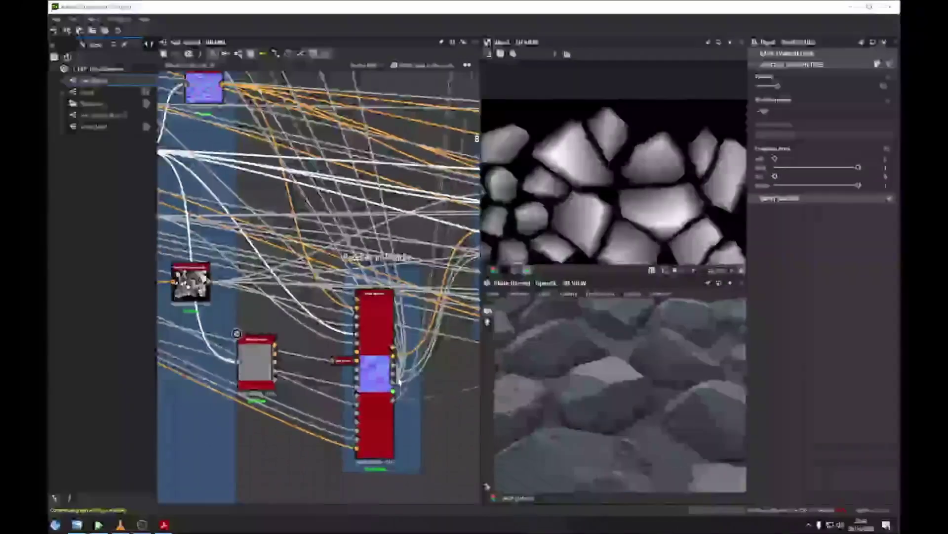
{"action": "middle_click_drag", "start_coordinate": [404, 178], "coordinate": [397, 226]}
{"action": "scroll", "coordinate": [397, 227], "scroll_direction": "down", "scroll_amount": 4}
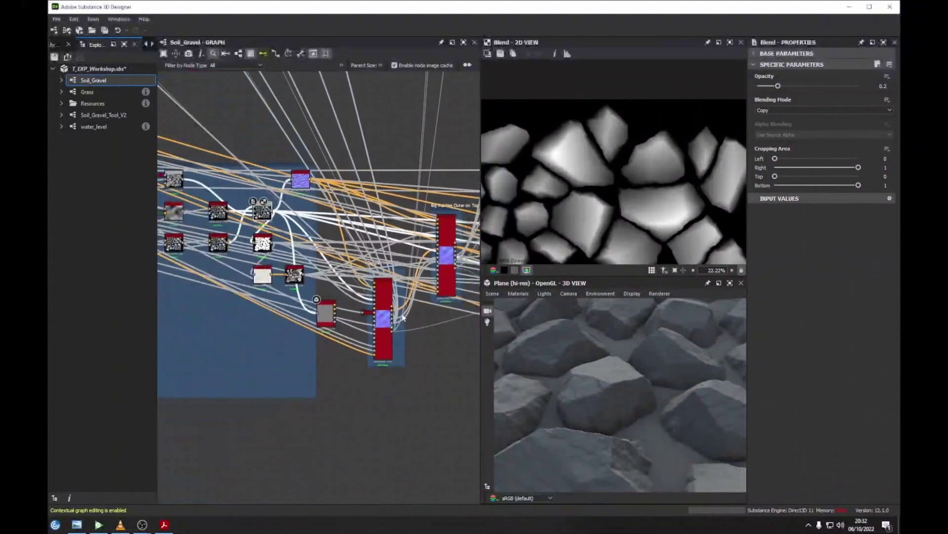
{"action": "scroll", "coordinate": [403, 327], "scroll_direction": "up", "scroll_amount": 6}
{"action": "double_click", "coordinate": [371, 344]}
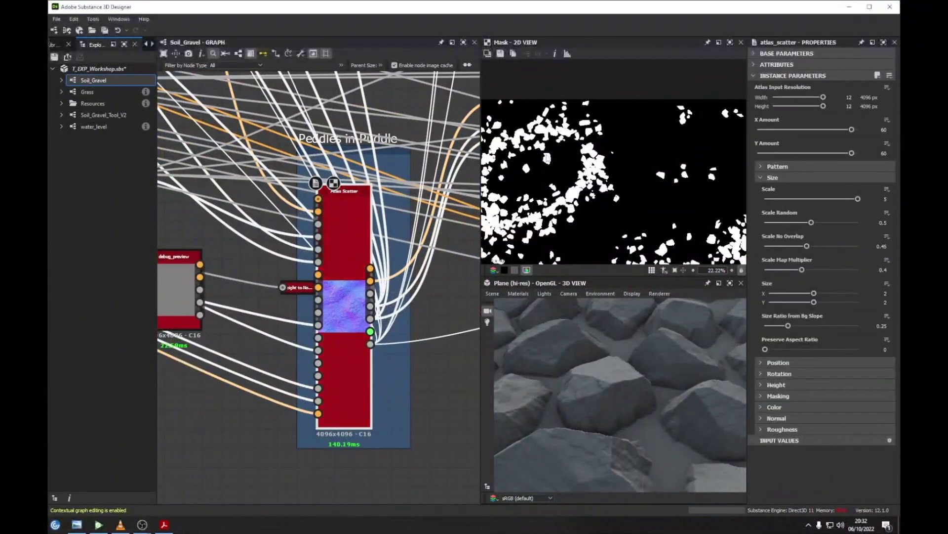
{"action": "scroll", "coordinate": [543, 133], "scroll_direction": "up", "scroll_amount": 4}
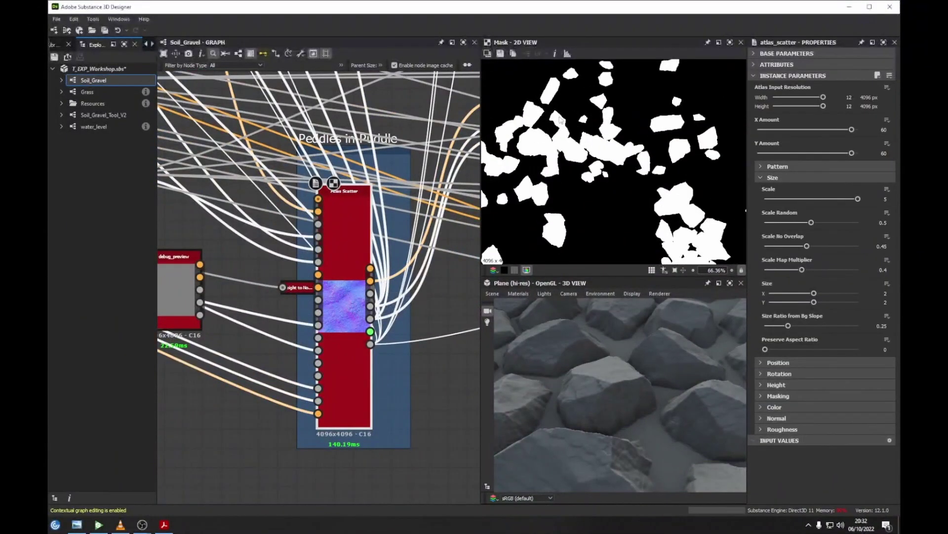
{"action": "middle_click_drag", "start_coordinate": [525, 114], "coordinate": [623, 178]}
{"action": "middle_click_drag", "start_coordinate": [561, 213], "coordinate": [676, 136]}
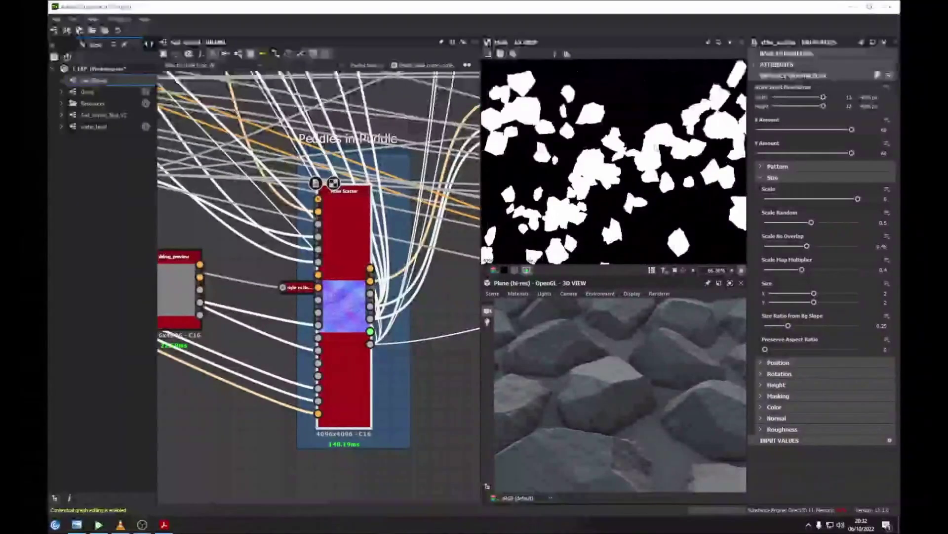
{"action": "middle_click_drag", "start_coordinate": [568, 134], "coordinate": [606, 164]}
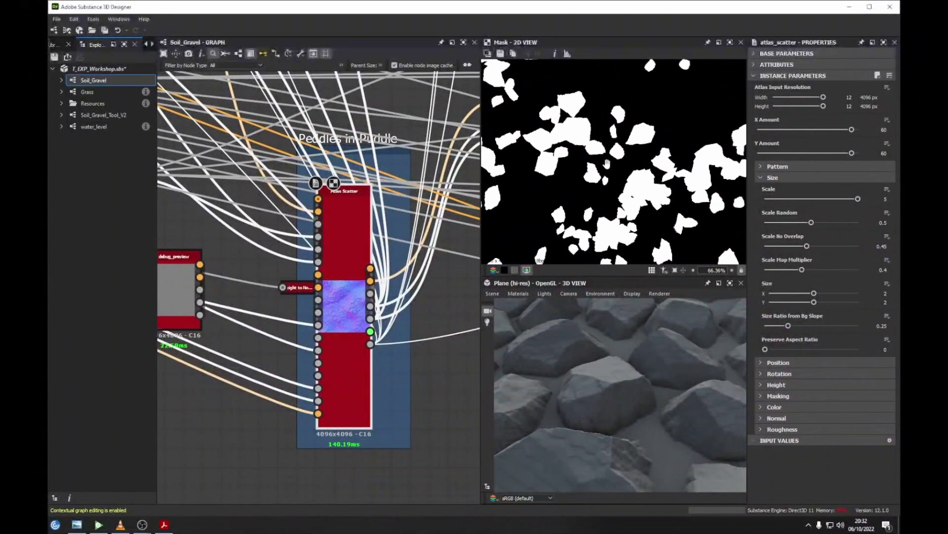
{"action": "scroll", "coordinate": [601, 216], "scroll_direction": "up", "scroll_amount": 2}
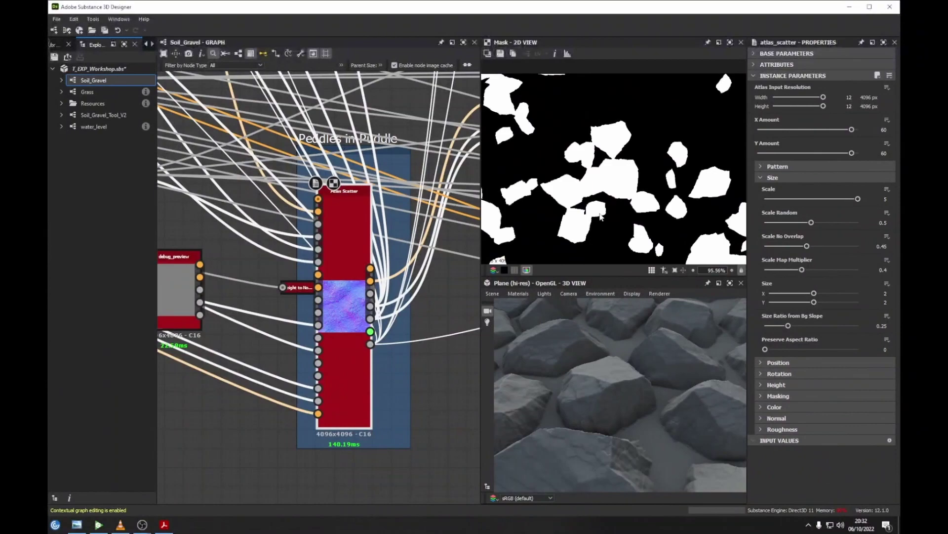
{"action": "scroll", "coordinate": [601, 215], "scroll_direction": "up", "scroll_amount": 4}
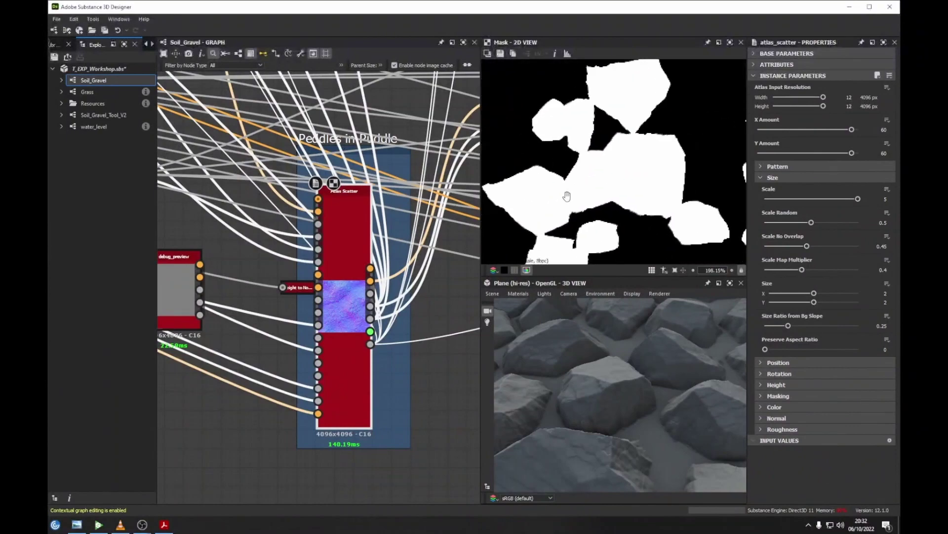
{"action": "middle_click_drag", "start_coordinate": [465, 372], "coordinate": [375, 328]}
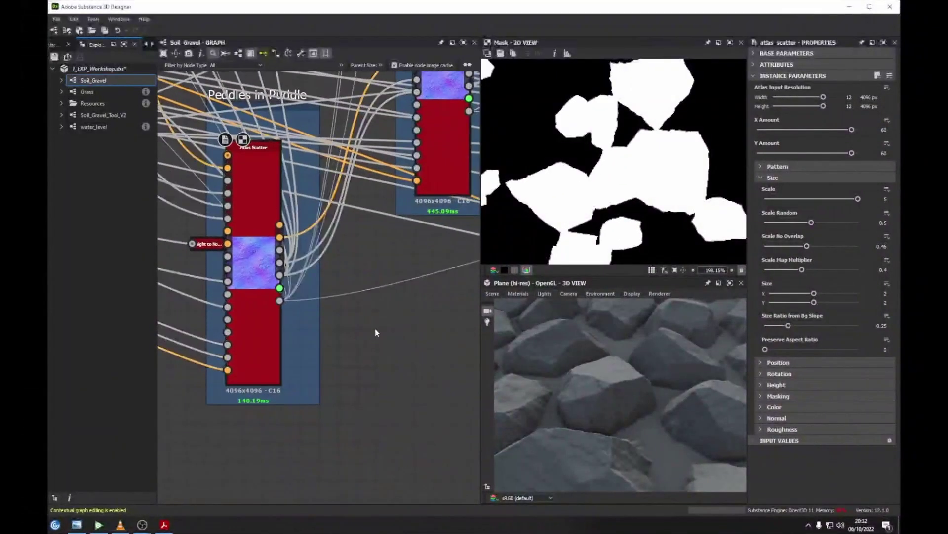
Try a Flood Fill on the Atlas Scatter Mask output, inspect its gradient on the merged rock shapes, and delete the node.
{"action": "key", "text": "space"}
{"action": "type", "text": "floo"}
{"action": "key", "text": "Return"}
{"action": "double_click", "coordinate": [375, 328]}
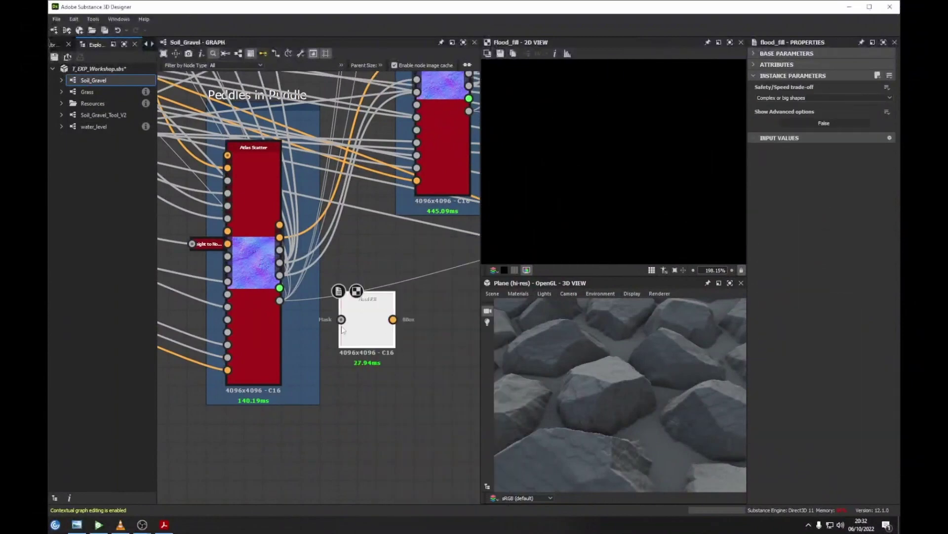
{"action": "scroll", "coordinate": [642, 133], "scroll_direction": "down", "scroll_amount": 3}
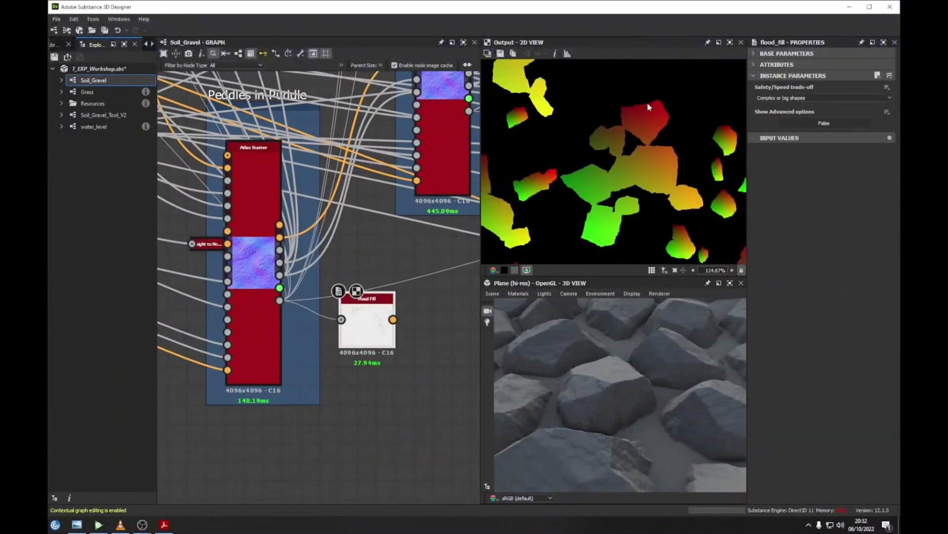
{"action": "middle_click_drag", "start_coordinate": [649, 132], "coordinate": [619, 100]}
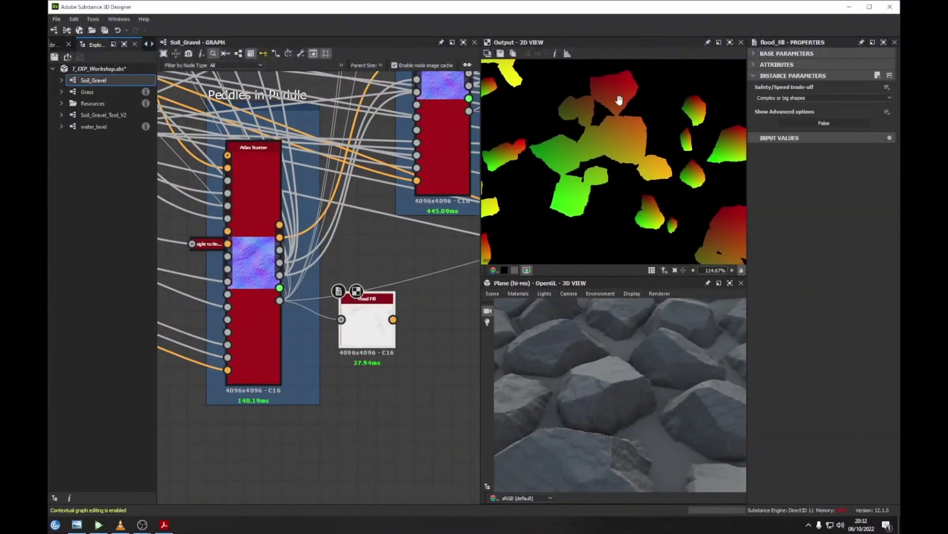
{"action": "key", "text": "Delete"}
Preview the Flood Fill to Random Grayscale node in the rock frame.
{"action": "middle_click_drag", "start_coordinate": [269, 264], "coordinate": [436, 324]}
{"action": "middle_click_drag", "start_coordinate": [256, 233], "coordinate": [416, 279]}
{"action": "double_click", "coordinate": [385, 247]}
{"action": "scroll", "coordinate": [663, 166], "scroll_direction": "down", "scroll_amount": 5}
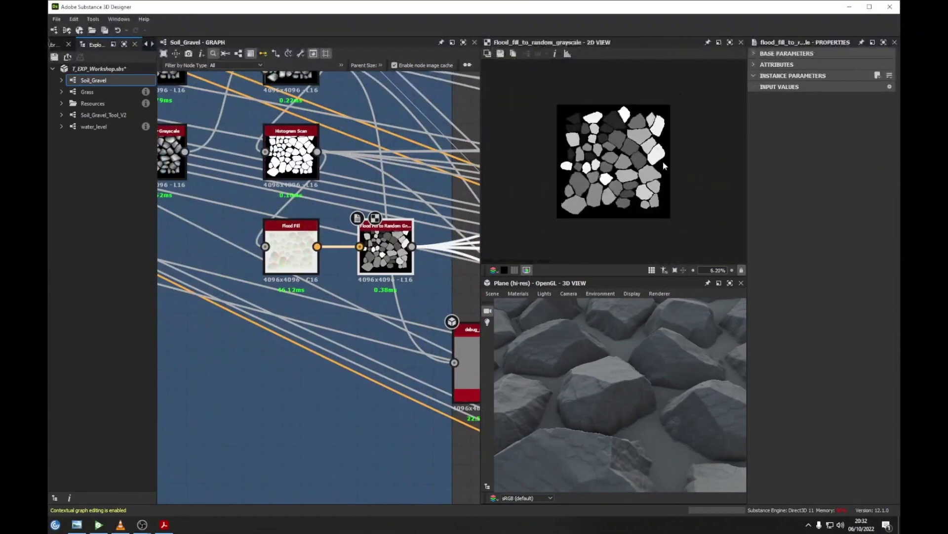
Preview the Metallic output of the Peddles in Puddle Atlas Scatter and examine the grayscale value of each scattered rock.
{"action": "middle_click_drag", "start_coordinate": [436, 240], "coordinate": [221, 172]}
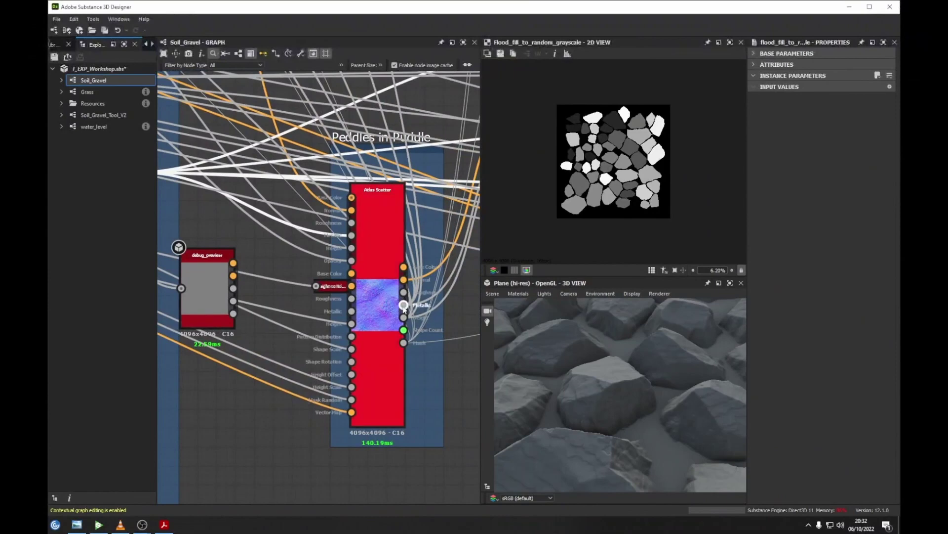
{"action": "double_click", "coordinate": [403, 305]}
{"action": "scroll", "coordinate": [614, 193], "scroll_direction": "up", "scroll_amount": 5}
{"action": "scroll", "coordinate": [614, 197], "scroll_direction": "up", "scroll_amount": 2}
{"action": "middle_click_drag", "start_coordinate": [595, 110], "coordinate": [589, 177]}
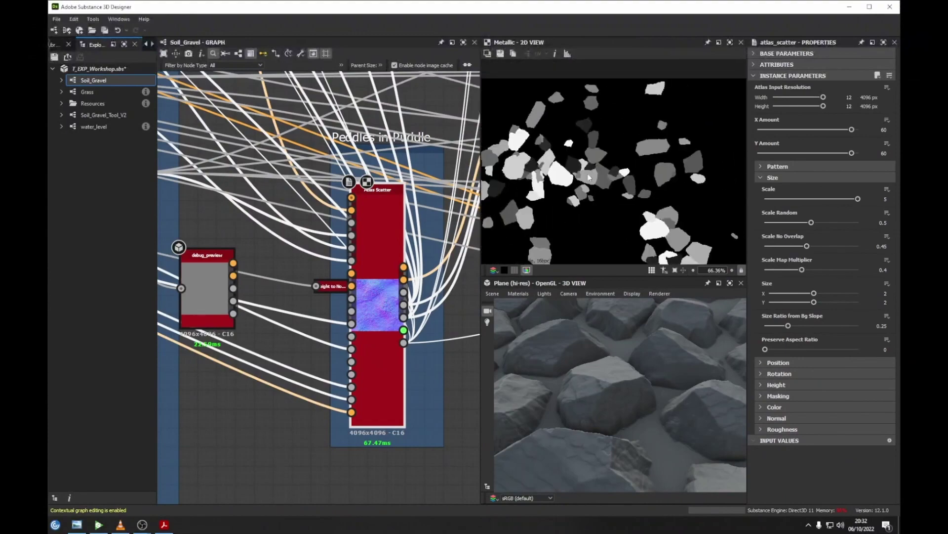
Move the debug_preview node down beside the lower end of the Peddles in Puddle Atlas Scatter node.
{"action": "scroll", "coordinate": [450, 207], "scroll_direction": "down", "scroll_amount": 3}
{"action": "middle_click_drag", "start_coordinate": [375, 124], "coordinate": [245, 184]}
{"action": "middle_click_drag", "start_coordinate": [364, 298], "coordinate": [329, 107]}
{"action": "middle_click_drag", "start_coordinate": [411, 291], "coordinate": [359, 221]}
{"action": "scroll", "coordinate": [359, 269], "scroll_direction": "up", "scroll_amount": 3}
{"action": "left_click_drag", "start_coordinate": [266, 286], "coordinate": [298, 357]}
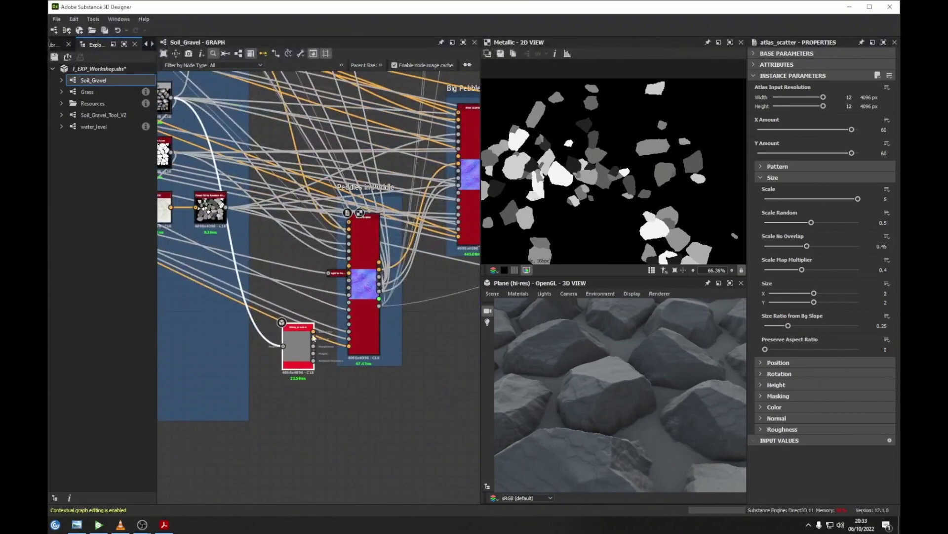
Preview the Normal output of the Peddles in Puddle Atlas Scatter and collapse its Size parameters.
{"action": "double_click", "coordinate": [364, 265]}
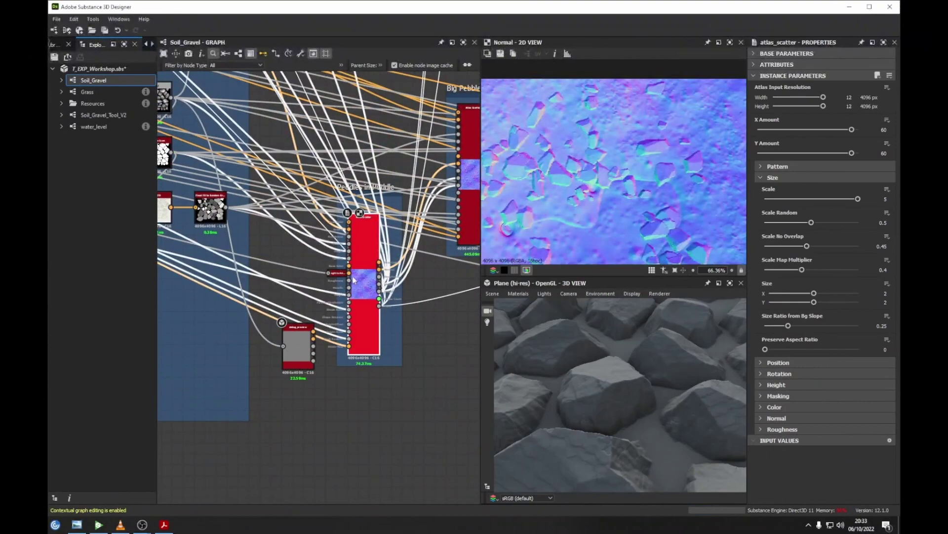
{"action": "middle_click_drag", "start_coordinate": [355, 278], "coordinate": [395, 315]}
{"action": "scroll", "coordinate": [373, 321], "scroll_direction": "up", "scroll_amount": 3}
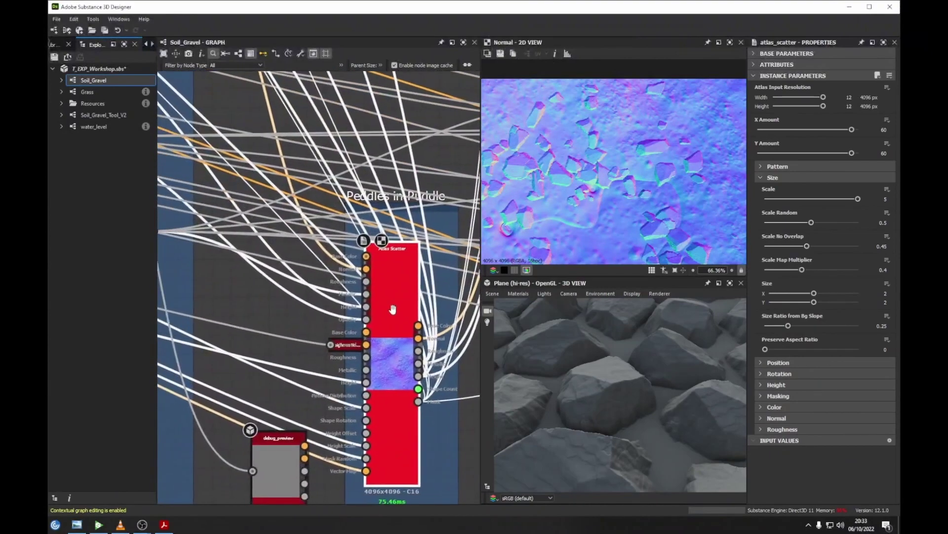
{"action": "left_click", "coordinate": [760, 176]}
Move debug_preview below the Peddles in Puddle frame and preview the Blend that feeds the Atlas Scatter's Mask Random input.
{"action": "middle_click_drag", "start_coordinate": [274, 471], "coordinate": [273, 358]}
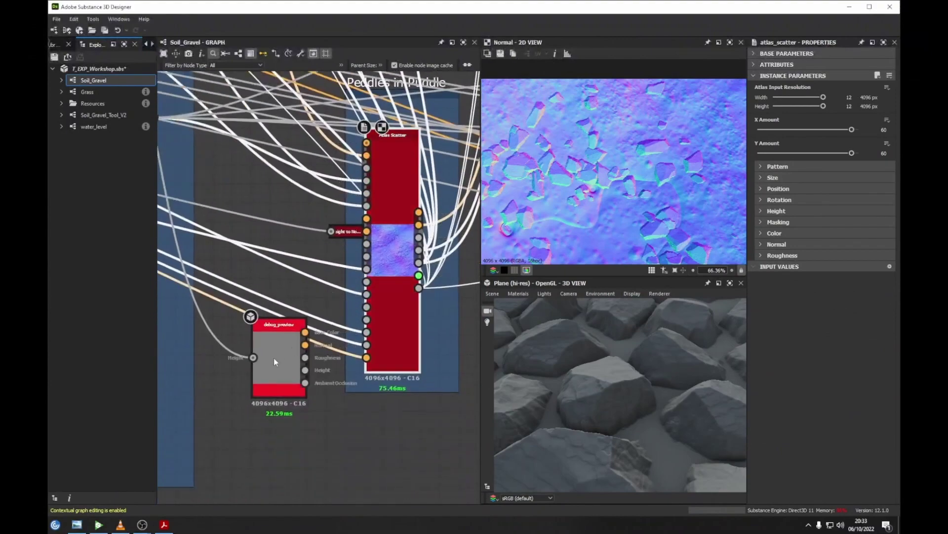
{"action": "left_click_drag", "start_coordinate": [273, 318], "coordinate": [348, 431]}
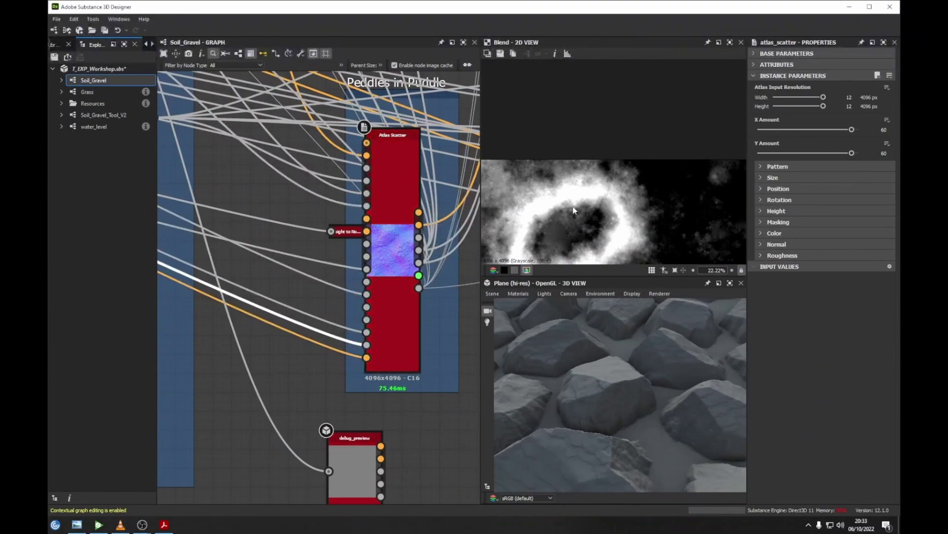
{"action": "middle_click_drag", "start_coordinate": [570, 211], "coordinate": [606, 177]}
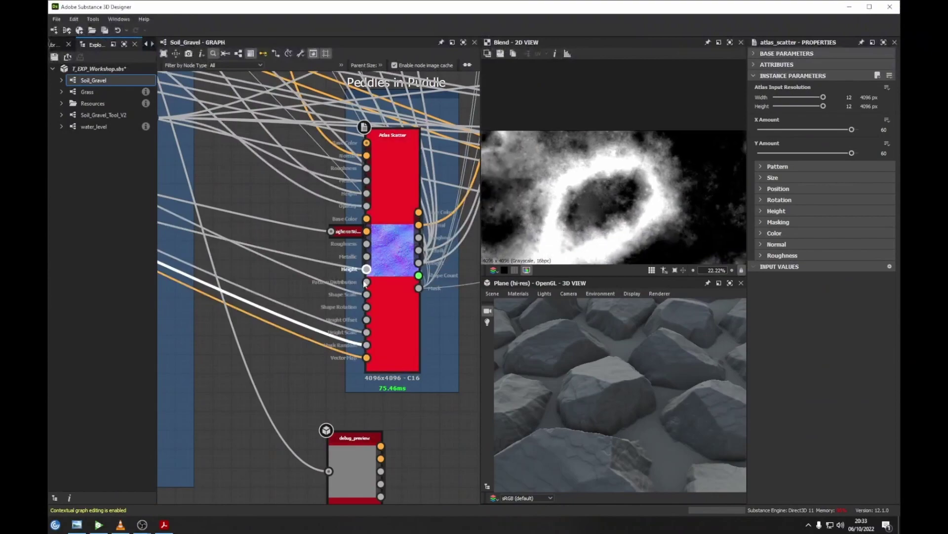
Switch to Windows Photo Viewer, browse to the gravel road puddle photo IMG_0610.jpg, and return to the Soil_Gravel graph.
{"action": "mouse_move", "coordinate": [76, 528]}
{"action": "scroll", "coordinate": [330, 178], "scroll_direction": "up", "scroll_amount": 5}
{"action": "scroll", "coordinate": [330, 178], "scroll_direction": "down", "scroll_amount": 4}
{"action": "left_click", "coordinate": [77, 524]}
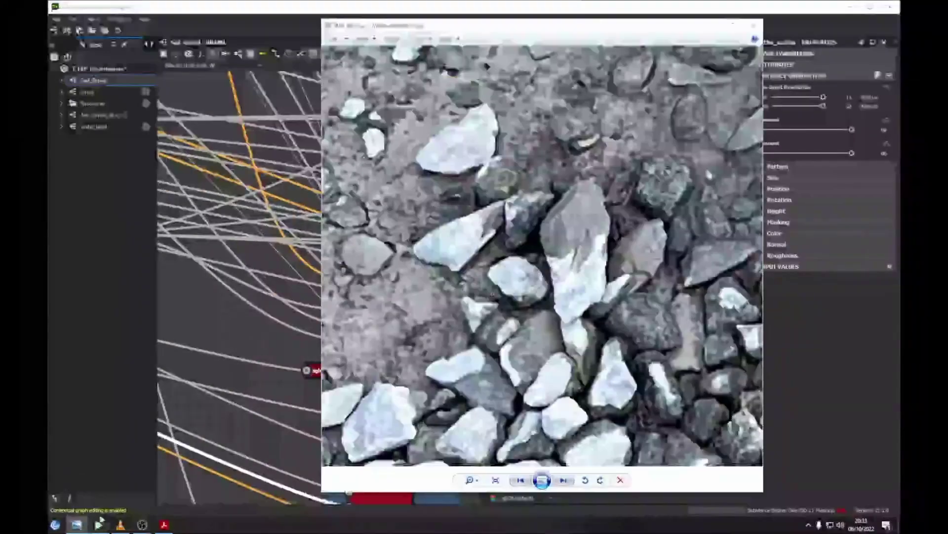
{"action": "key", "text": "Right"}
{"action": "key", "text": "Right"}
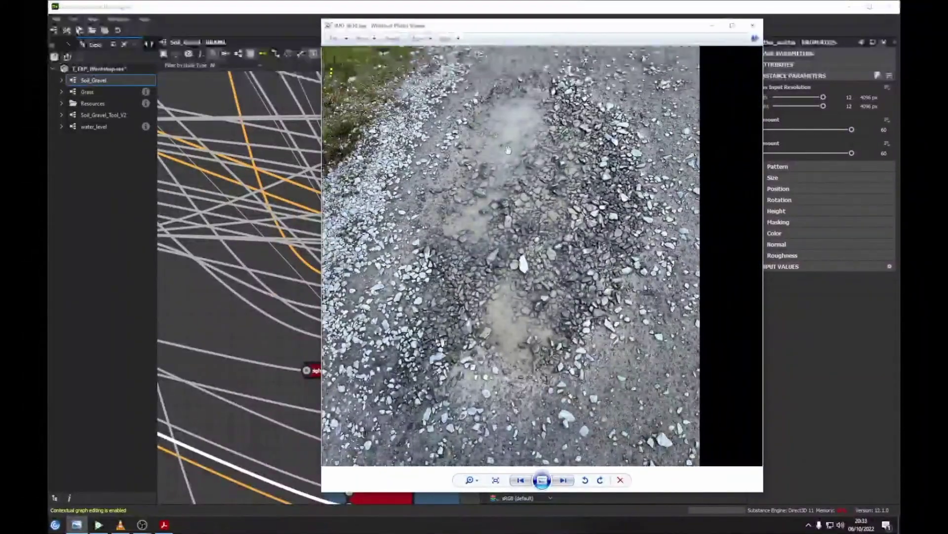
{"action": "left_click", "coordinate": [273, 325]}
Move the debug_preview node below the Big Pebbles Outer on Top frame.
{"action": "scroll", "coordinate": [342, 255], "scroll_direction": "up", "scroll_amount": 4}
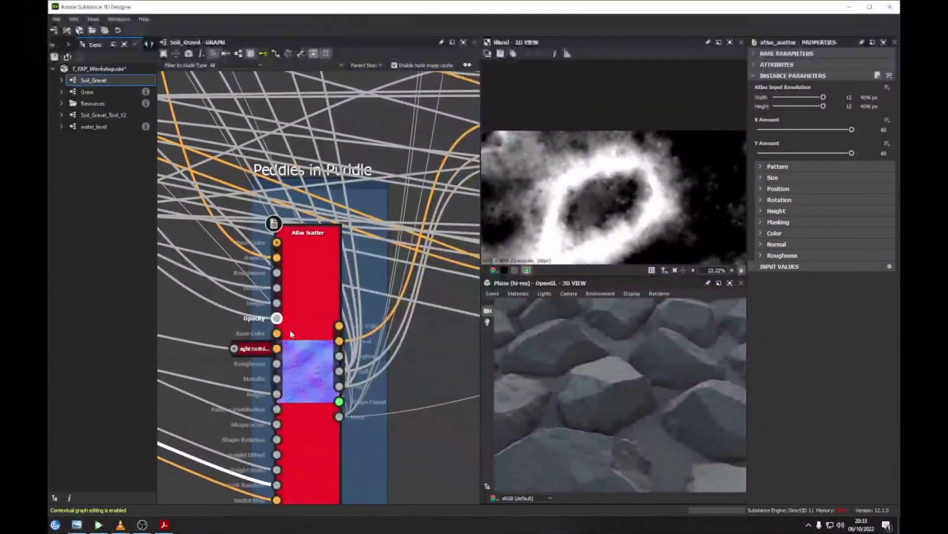
{"action": "scroll", "coordinate": [311, 310], "scroll_direction": "down", "scroll_amount": 3}
{"action": "middle_click_drag", "start_coordinate": [311, 310], "coordinate": [336, 232]}
{"action": "scroll", "coordinate": [336, 232], "scroll_direction": "down", "scroll_amount": 1}
{"action": "left_click_drag", "start_coordinate": [338, 333], "coordinate": [445, 225]}
{"action": "middle_click_drag", "start_coordinate": [376, 264], "coordinate": [200, 379]}
{"action": "left_click_drag", "start_coordinate": [267, 345], "coordinate": [321, 338]}
{"action": "middle_click_drag", "start_coordinate": [296, 233], "coordinate": [395, 262]}
{"action": "scroll", "coordinate": [395, 262], "scroll_direction": "up", "scroll_amount": 1}
{"action": "middle_click_drag", "start_coordinate": [373, 199], "coordinate": [250, 195]}
{"action": "scroll", "coordinate": [304, 258], "scroll_direction": "up", "scroll_amount": 1}
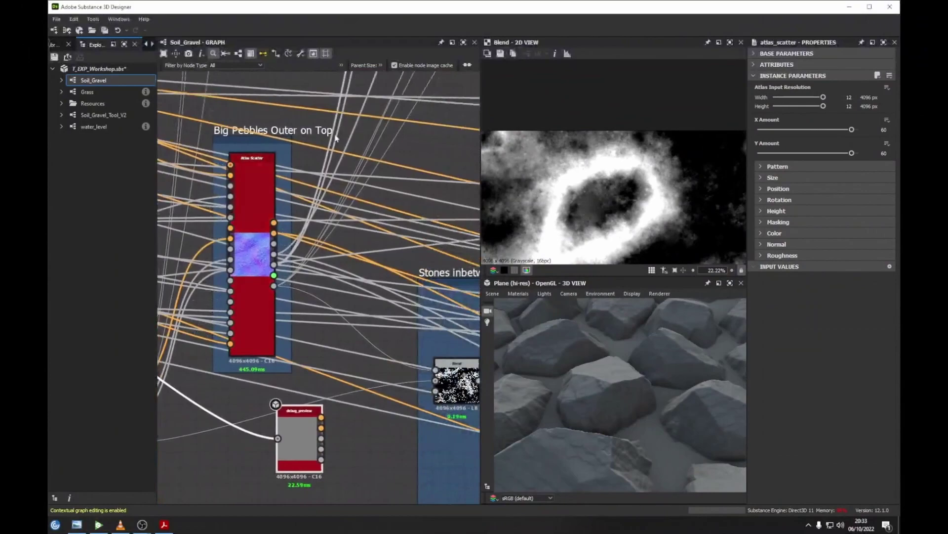
Examine the gravel around the puddle in IMG_0610.jpg in Windows Photo Viewer and preview the Big Pebbles Outer on Top Mask output in the graph.
{"action": "key", "text": "alt+Tab"}
{"action": "scroll", "coordinate": [573, 167], "scroll_direction": "up", "scroll_amount": 5}
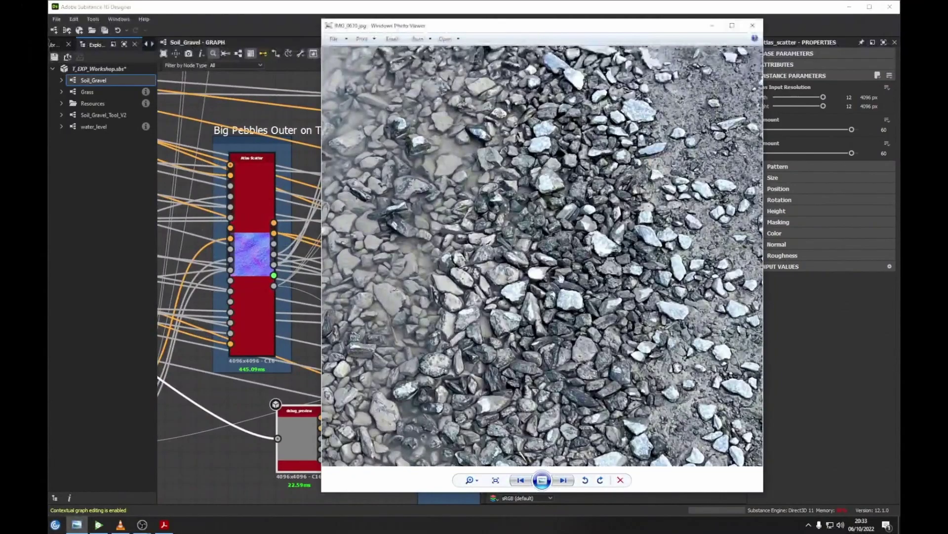
{"action": "key", "text": "alt+Tab"}
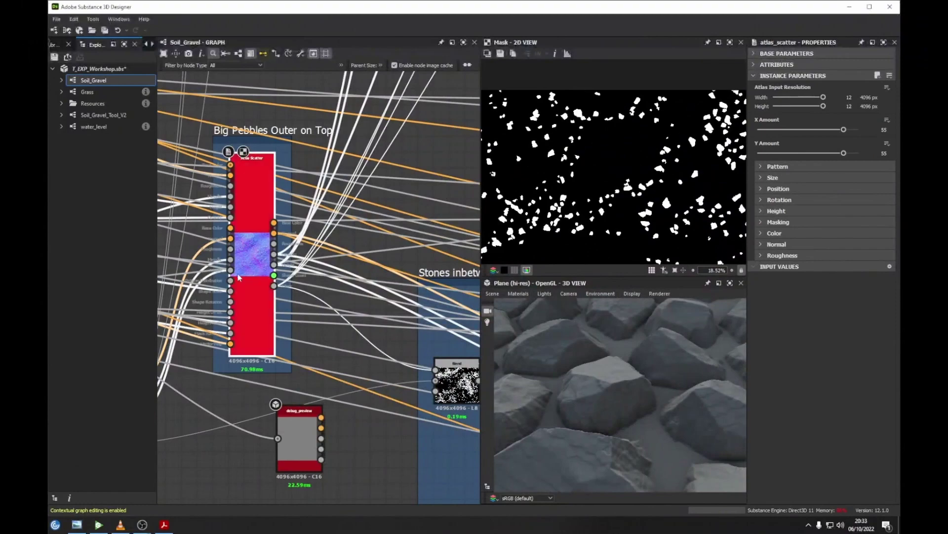
Preview the Mask output of the Peddles in Puddle Atlas Scatter for comparison with the Big Pebbles mask.
{"action": "middle_click_drag", "start_coordinate": [201, 323], "coordinate": [371, 255]}
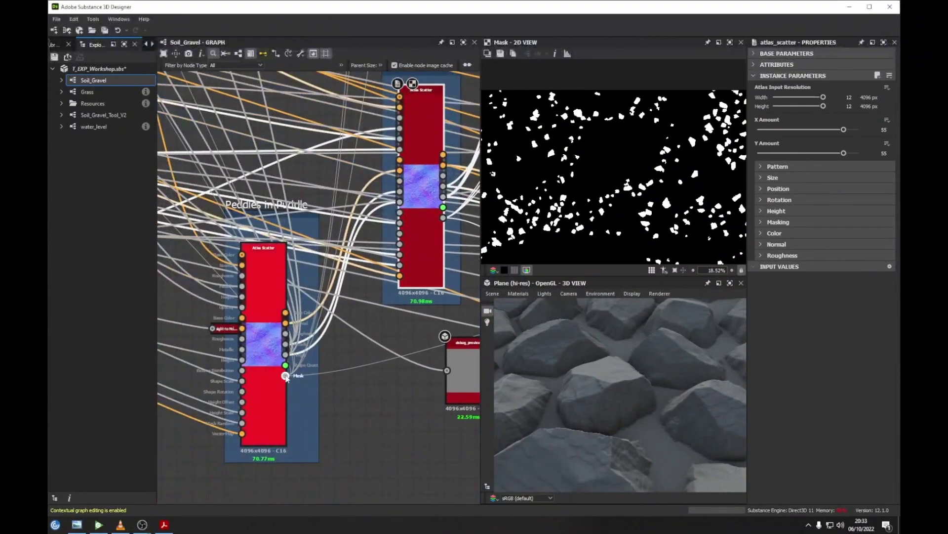
{"action": "double_click", "coordinate": [285, 377]}
{"action": "scroll", "coordinate": [281, 307], "scroll_direction": "down", "scroll_amount": 3}
Move debug_preview below the Stones inbetween based on AO frame and preview the Mask output of that frame's Atlas Scatter.
{"action": "middle_click_drag", "start_coordinate": [280, 192], "coordinate": [325, 271]}
{"action": "scroll", "coordinate": [303, 285], "scroll_direction": "up", "scroll_amount": 2}
{"action": "left_click", "coordinate": [409, 299]}
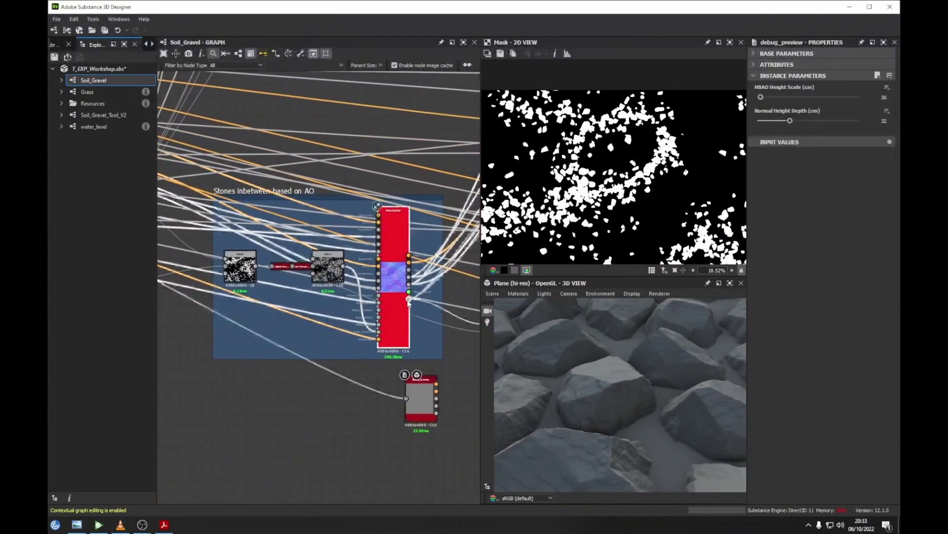
{"action": "double_click", "coordinate": [395, 317]}
{"action": "middle_click_drag", "start_coordinate": [269, 203], "coordinate": [247, 204]}
{"action": "middle_click_drag", "start_coordinate": [382, 271], "coordinate": [402, 255]}
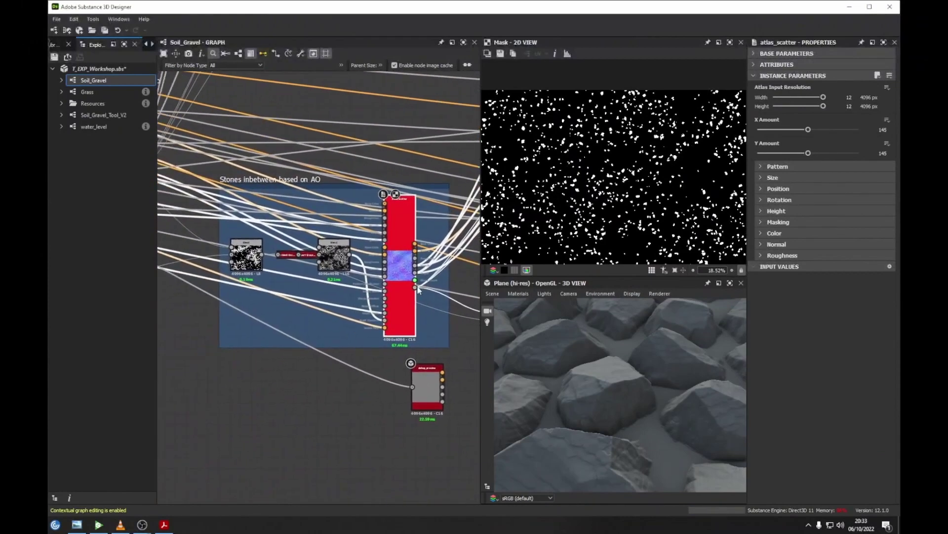
Preview the Add (Linear Dodge) Blend of the scatter masks and move it above the ambient occlusion node in Stones inbetween based on AO.
{"action": "middle_click_drag", "start_coordinate": [417, 291], "coordinate": [262, 284]}
{"action": "double_click", "coordinate": [370, 229]}
{"action": "middle_click_drag", "start_coordinate": [371, 233], "coordinate": [291, 235]}
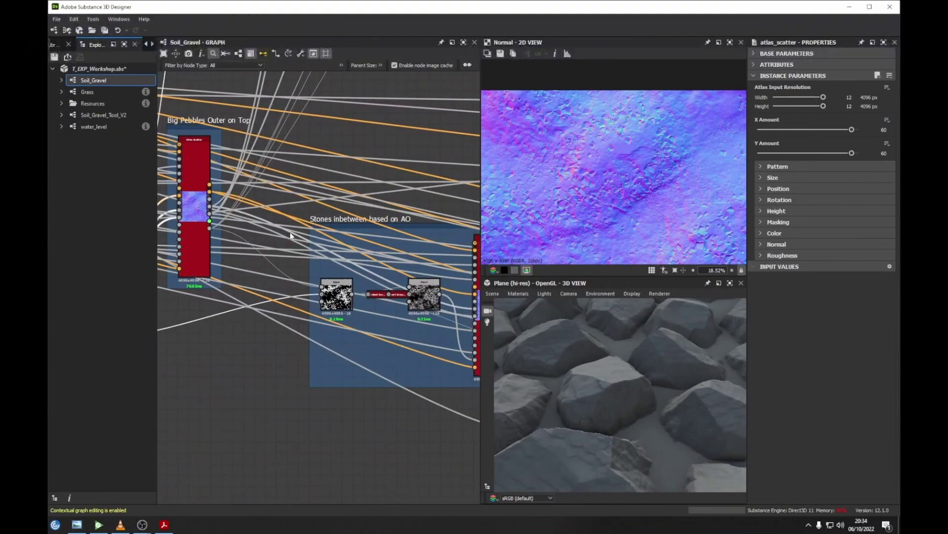
{"action": "double_click", "coordinate": [340, 303]}
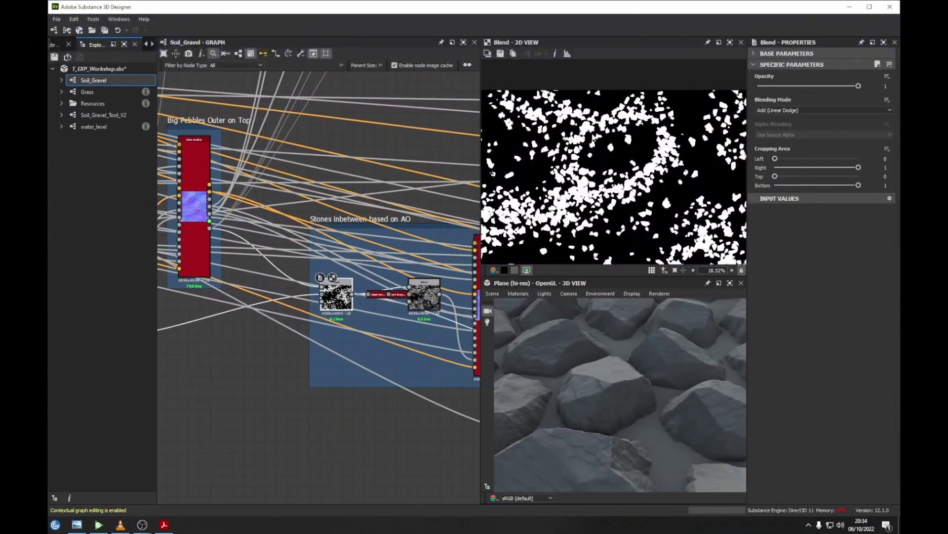
{"action": "scroll", "coordinate": [391, 317], "scroll_direction": "up", "scroll_amount": 4}
{"action": "left_click_drag", "start_coordinate": [277, 265], "coordinate": [278, 208]}
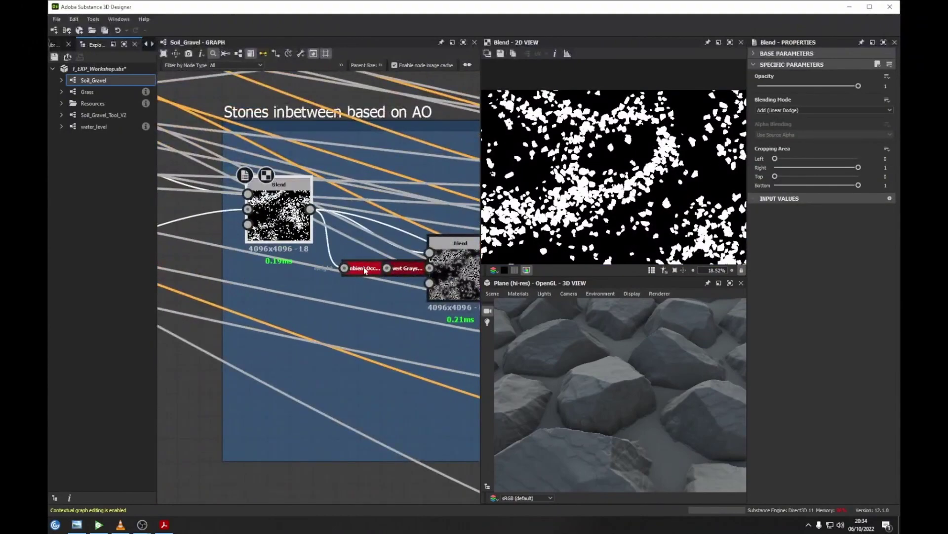
Preview the ambient occlusion node and its Invert Grayscale, examining the gradients around the stone silhouettes up close.
{"action": "double_click", "coordinate": [364, 270]}
{"action": "scroll", "coordinate": [576, 172], "scroll_direction": "up", "scroll_amount": 5}
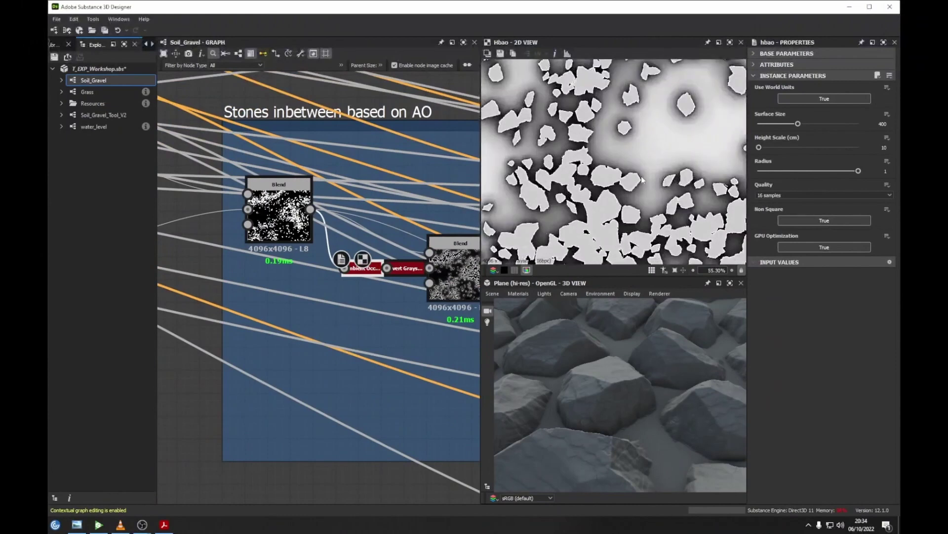
{"action": "scroll", "coordinate": [639, 175], "scroll_direction": "up", "scroll_amount": 3}
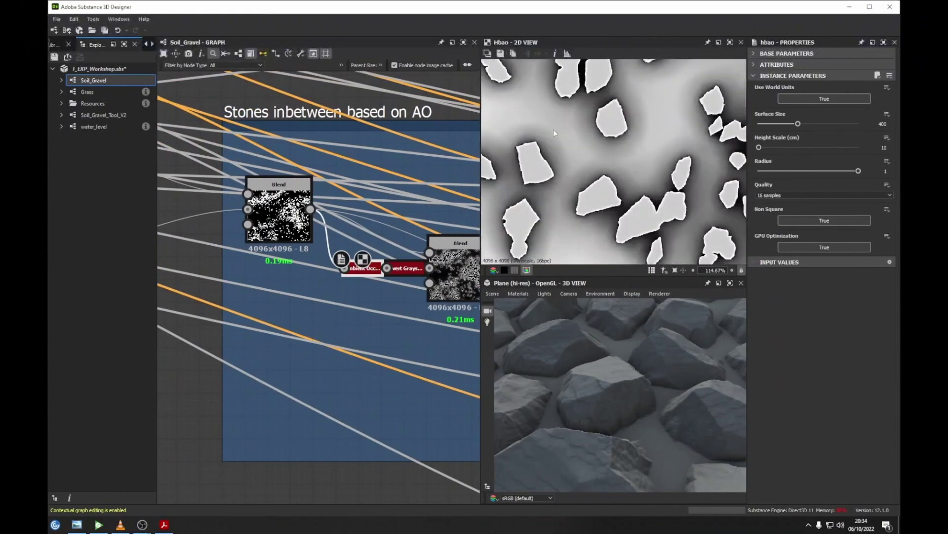
{"action": "double_click", "coordinate": [403, 270]}
{"action": "middle_click_drag", "start_coordinate": [536, 134], "coordinate": [531, 174]}
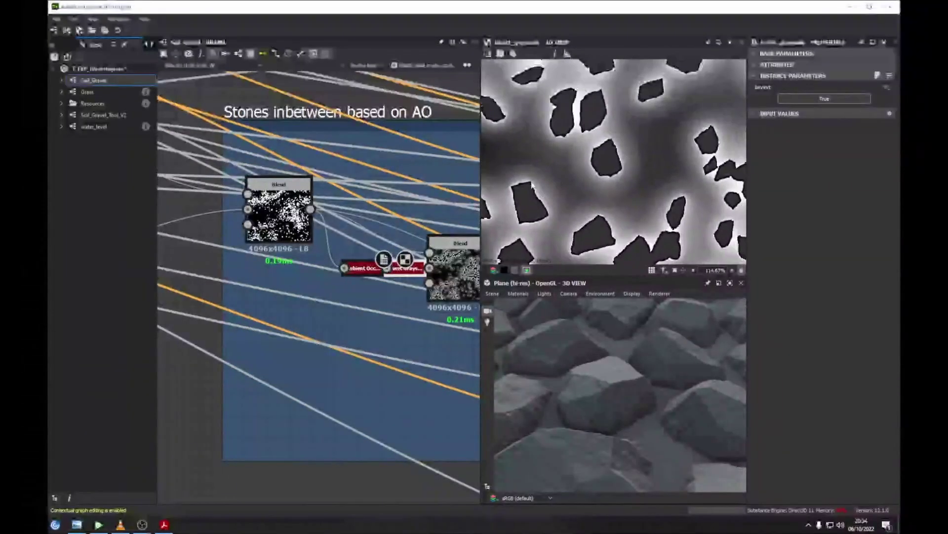
Compare the Subtract Blend with the Add (Linear Dodge) Blend and trace the subtracted mask into the Atlas Scatter's Mask Random input.
{"action": "middle_click_drag", "start_coordinate": [466, 265], "coordinate": [416, 270]}
{"action": "left_click", "coordinate": [416, 270]}
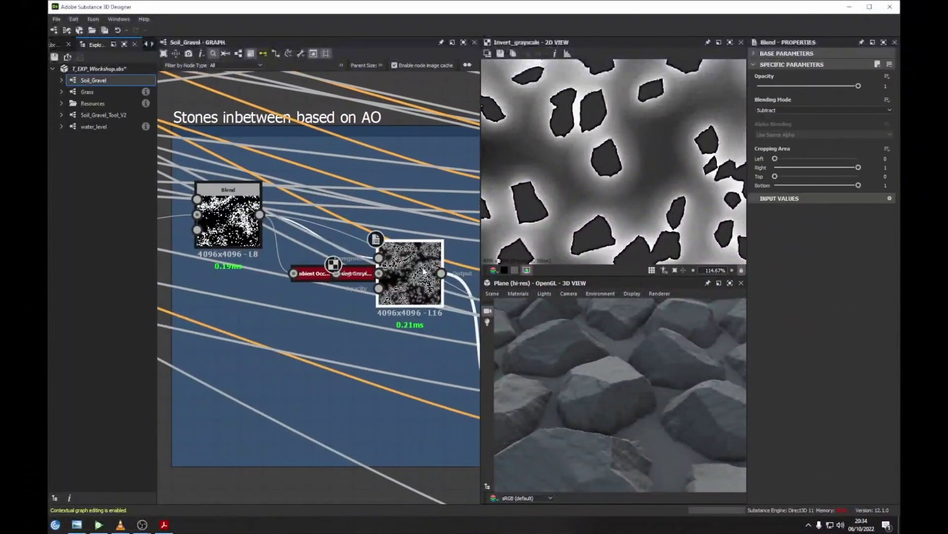
{"action": "double_click", "coordinate": [416, 270]}
{"action": "left_click", "coordinate": [228, 222]}
{"action": "mouse_move", "coordinate": [229, 222]}
{"action": "middle_mouse_down"}
{"action": "mouse_move", "coordinate": [296, 230]}
{"action": "mouse_move", "coordinate": [250, 235]}
{"action": "middle_mouse_up"}
{"action": "double_click", "coordinate": [309, 236]}
{"action": "middle_click_drag", "start_coordinate": [467, 346], "coordinate": [268, 295]}
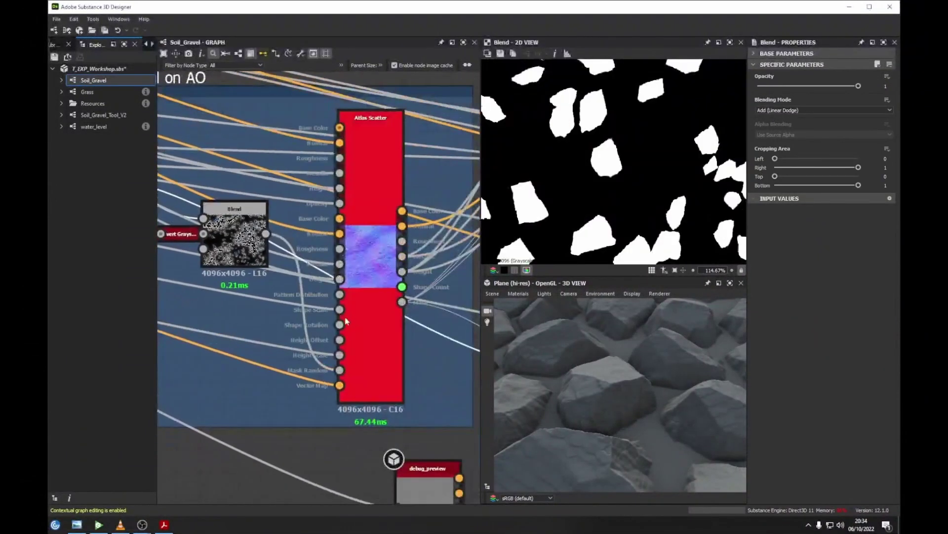
{"action": "left_click", "coordinate": [345, 374]}
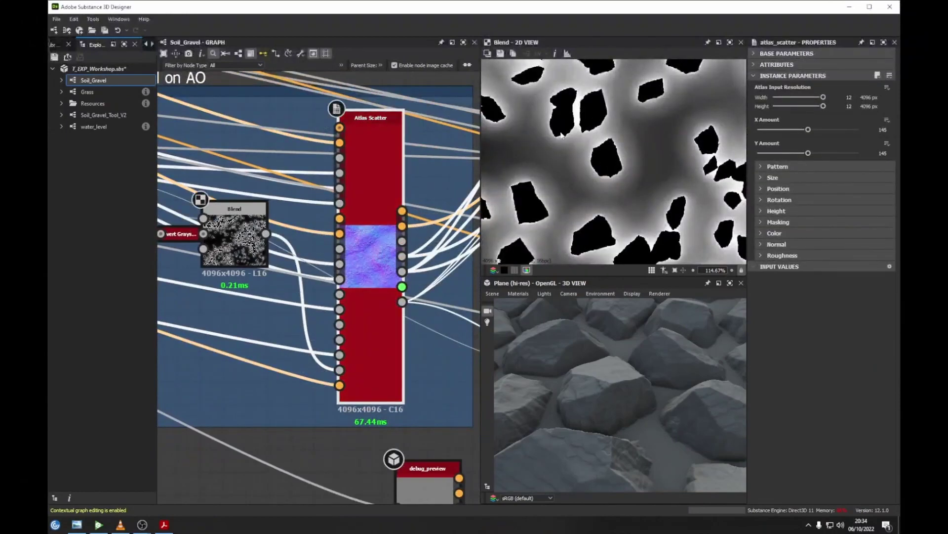
Review the chain of scatter frames, check it against IMG_0610.jpg in Windows Photo Viewer, and return to the Stones inbetween frame.
{"action": "scroll", "coordinate": [445, 210], "scroll_direction": "down", "scroll_amount": 5}
{"action": "middle_click_drag", "start_coordinate": [380, 247], "coordinate": [466, 265]}
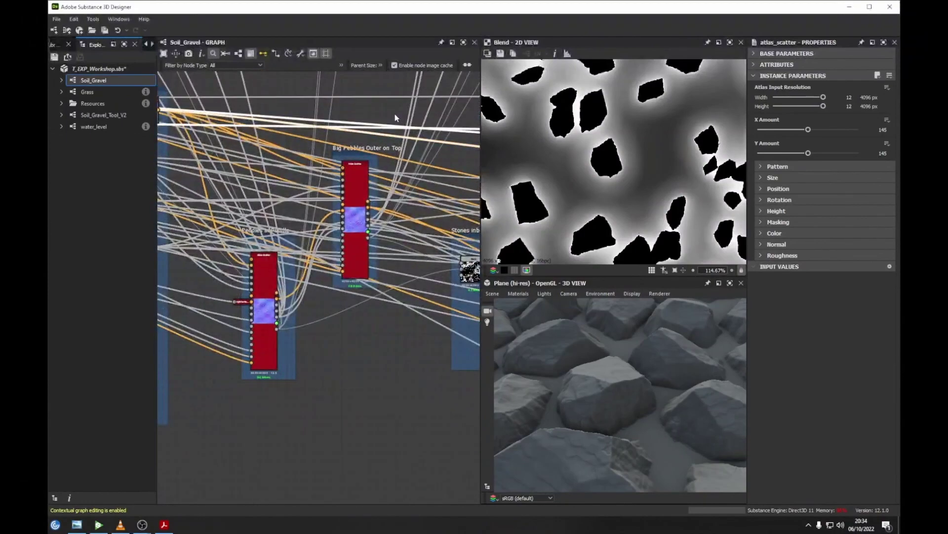
{"action": "middle_click_drag", "start_coordinate": [391, 112], "coordinate": [227, 131]}
{"action": "middle_click_drag", "start_coordinate": [375, 194], "coordinate": [307, 184]}
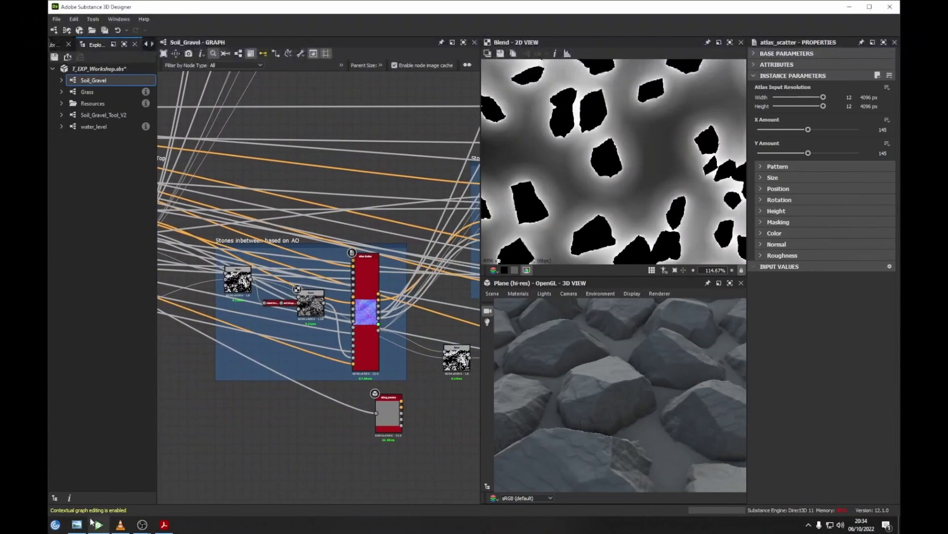
{"action": "mouse_move", "coordinate": [77, 530]}
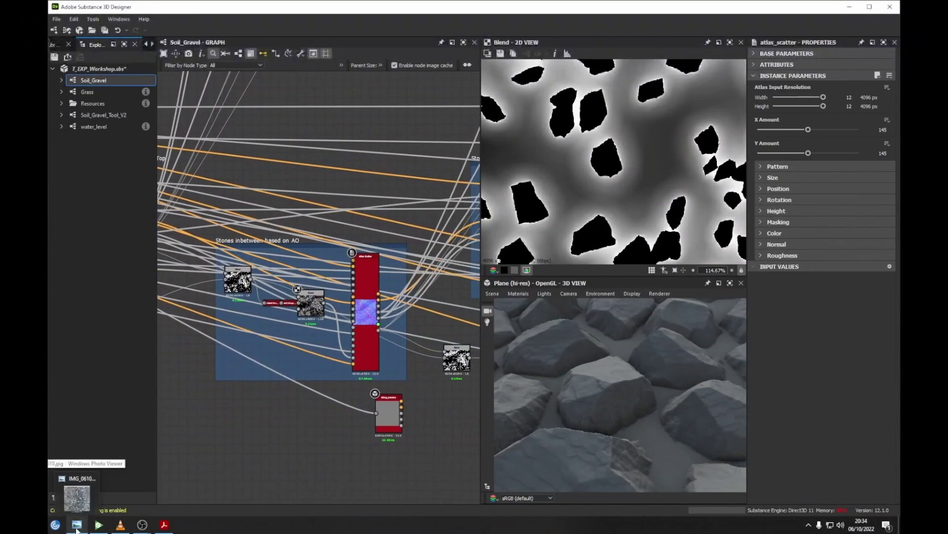
{"action": "left_click", "coordinate": [76, 530]}
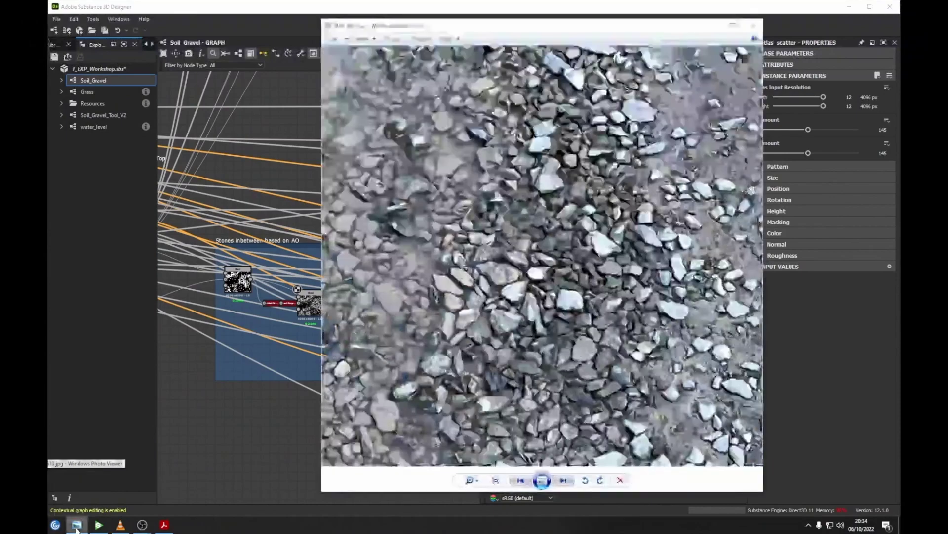
{"action": "middle_click_drag", "start_coordinate": [274, 201], "coordinate": [251, 205]}
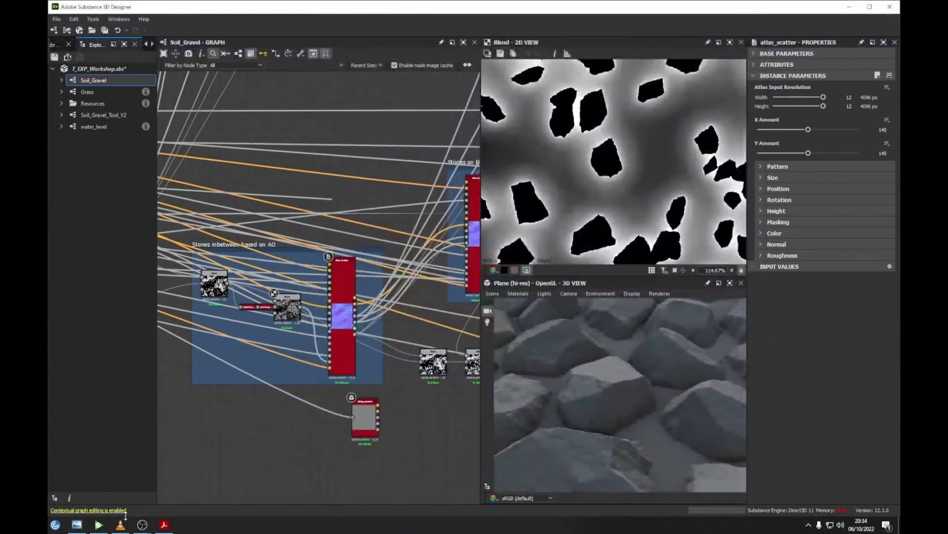
Check the gravel photo IMG_0610.jpg in Windows Photo Viewer, and return to the graph's Stones on Edge Material frame.
{"action": "mouse_move", "coordinate": [70, 527]}
{"action": "left_click", "coordinate": [76, 529]}
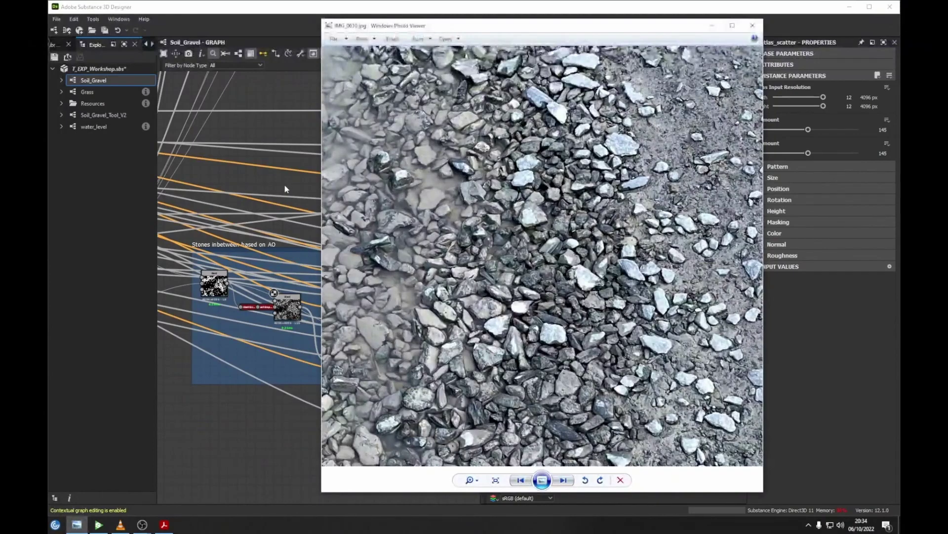
{"action": "middle_click_drag", "start_coordinate": [284, 184], "coordinate": [223, 186]}
{"action": "middle_click_drag", "start_coordinate": [333, 310], "coordinate": [294, 299]}
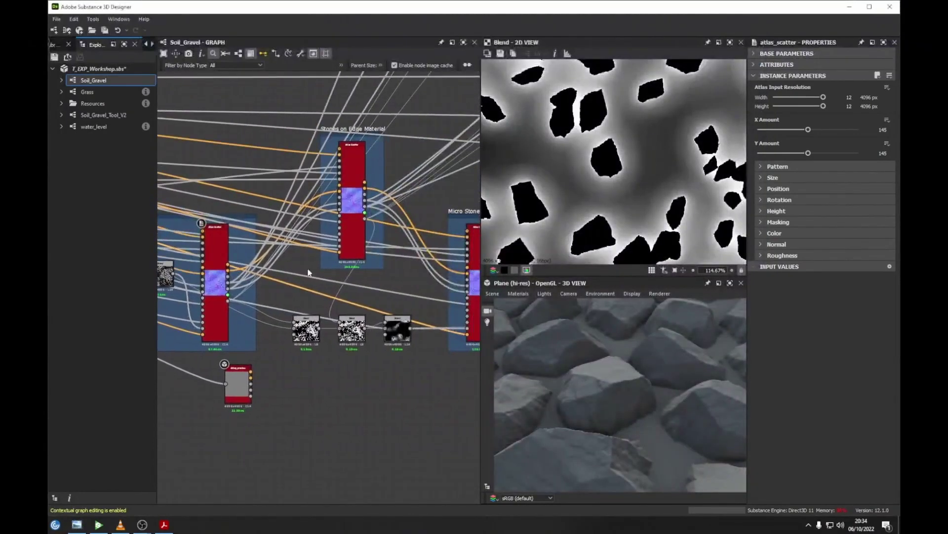
{"action": "scroll", "coordinate": [345, 197], "scroll_direction": "up", "scroll_amount": 6}
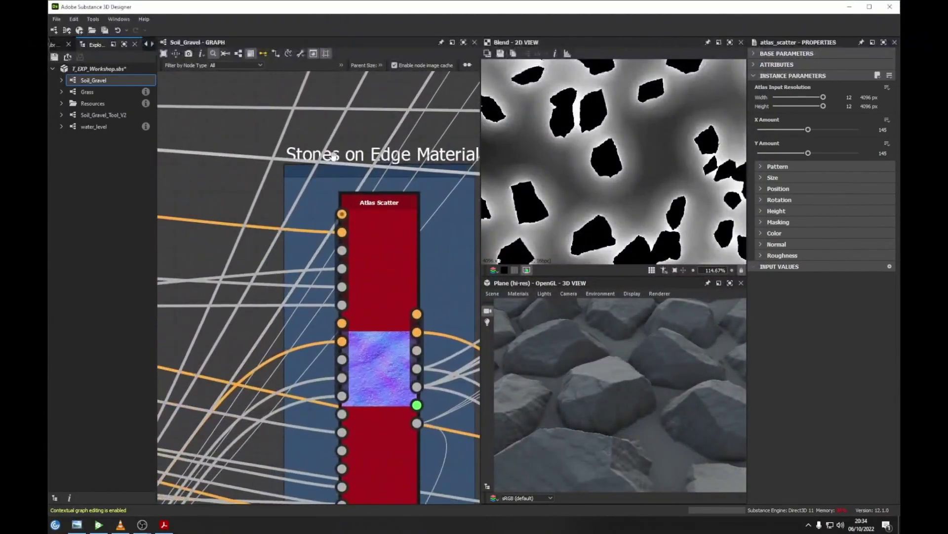
{"action": "scroll", "coordinate": [348, 313], "scroll_direction": "down", "scroll_amount": 3}
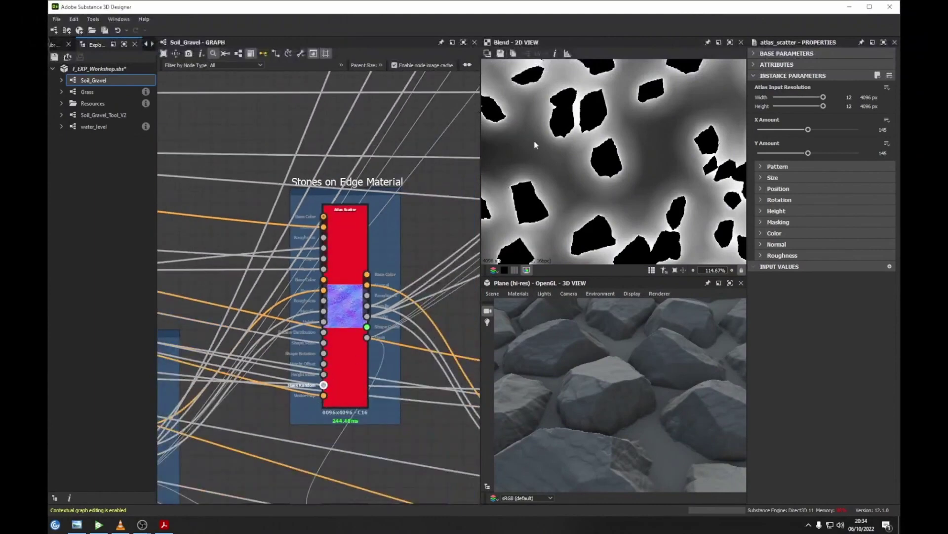
Preview the Levels mask feeding the Stones on Edge Material Atlas Scatter's Mask Random input and compare it with the gravel photo.
{"action": "scroll", "coordinate": [536, 142], "scroll_direction": "down", "scroll_amount": 10}
{"action": "key", "text": "f"}
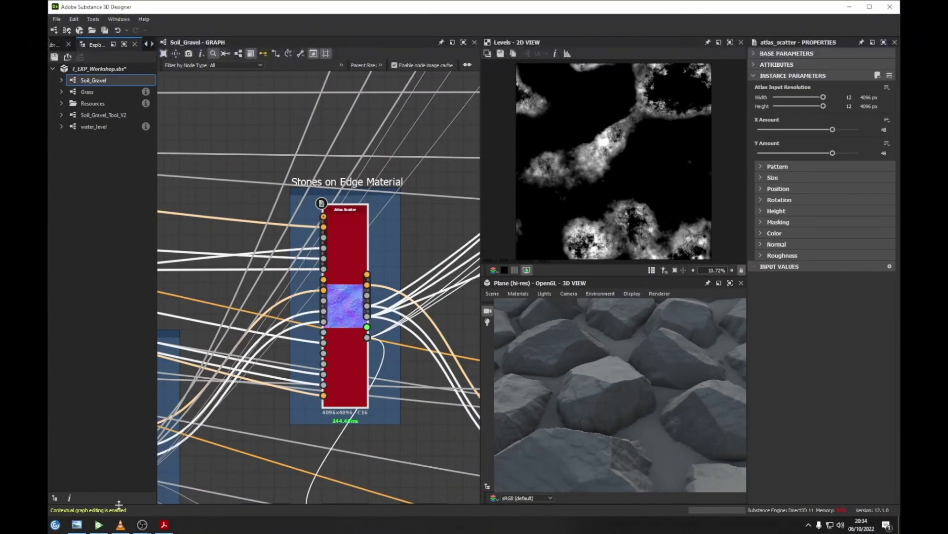
{"action": "left_click", "coordinate": [77, 524]}
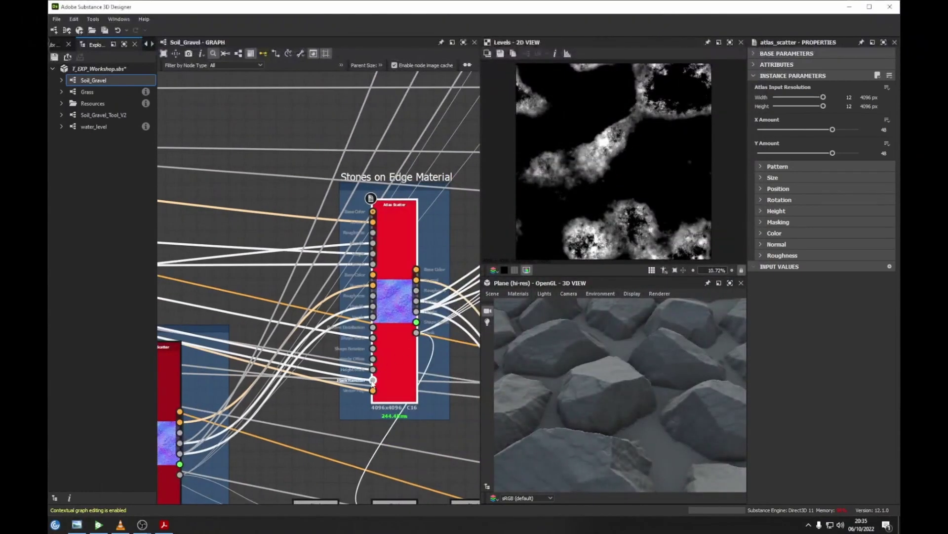
Trace the edge mask back to its source nodes above Stones Top + Blend On Edge and preview the Histogram Select.
{"action": "scroll", "coordinate": [373, 382], "scroll_direction": "down", "scroll_amount": 3}
{"action": "middle_click_drag", "start_coordinate": [373, 382], "coordinate": [447, 324]}
{"action": "scroll", "coordinate": [366, 321], "scroll_direction": "down", "scroll_amount": 3}
{"action": "middle_click_drag", "start_coordinate": [296, 321], "coordinate": [376, 296]}
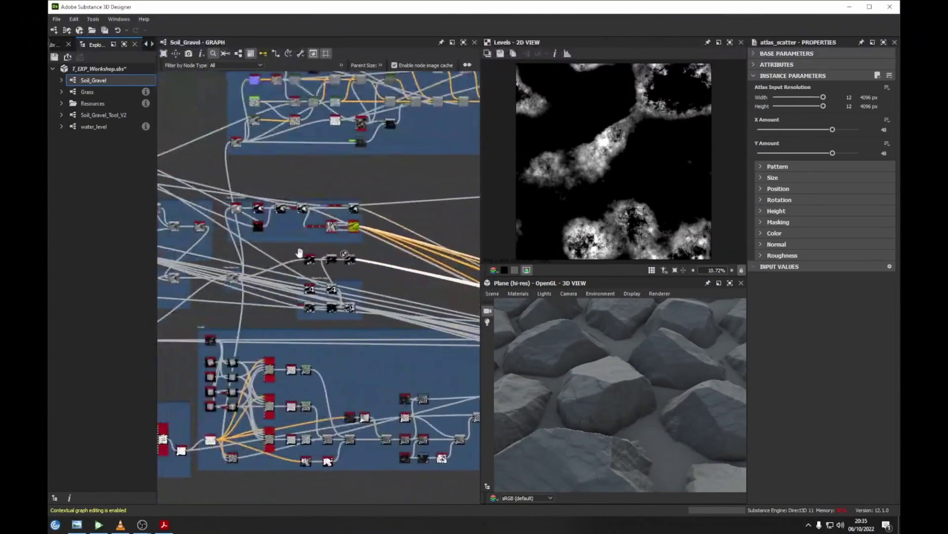
{"action": "scroll", "coordinate": [244, 261], "scroll_direction": "up", "scroll_amount": 6}
{"action": "middle_click_drag", "start_coordinate": [260, 241], "coordinate": [322, 290]}
{"action": "double_click", "coordinate": [359, 294]}
{"action": "middle_click_drag", "start_coordinate": [385, 302], "coordinate": [324, 290]}
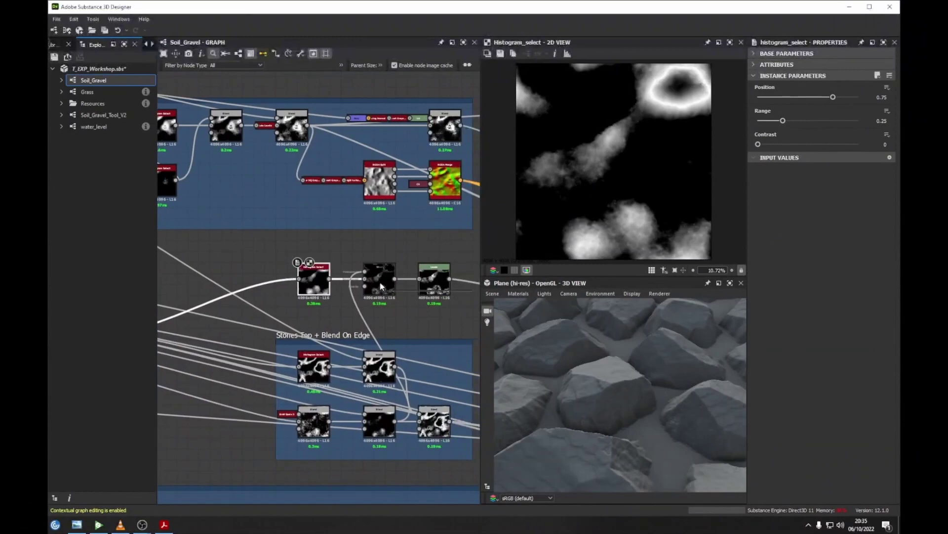
Preview the Subtract Blend after the Histogram Select, followed by the Levels node that finishes the edge mask.
{"action": "scroll", "coordinate": [306, 281], "scroll_direction": "up", "scroll_amount": 3}
{"action": "double_click", "coordinate": [425, 293]}
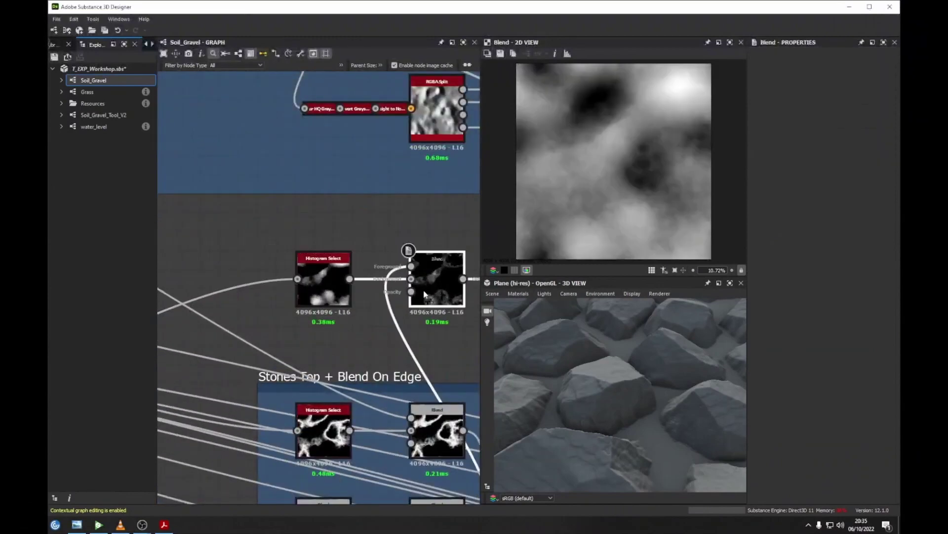
{"action": "middle_click_drag", "start_coordinate": [425, 294], "coordinate": [321, 296]}
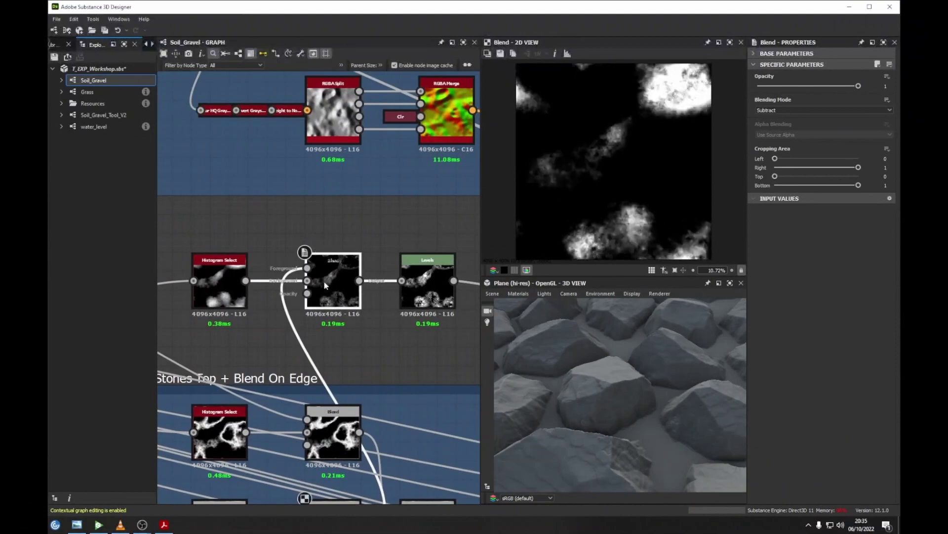
{"action": "double_click", "coordinate": [428, 284]}
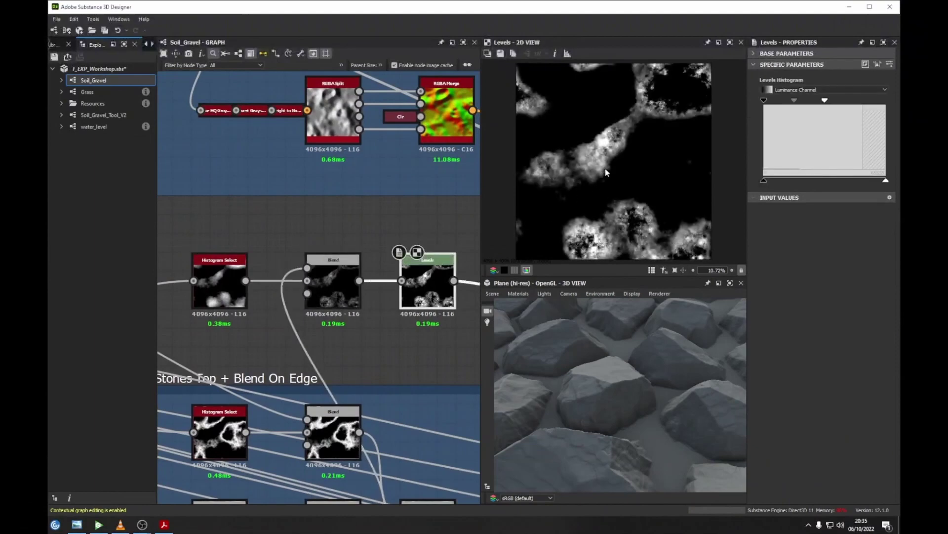
Look over the mask nodes around Stones Top + Blend On Edge and return to the Stones inbetween based on AO frame.
{"action": "scroll", "coordinate": [346, 226], "scroll_direction": "down", "scroll_amount": 4}
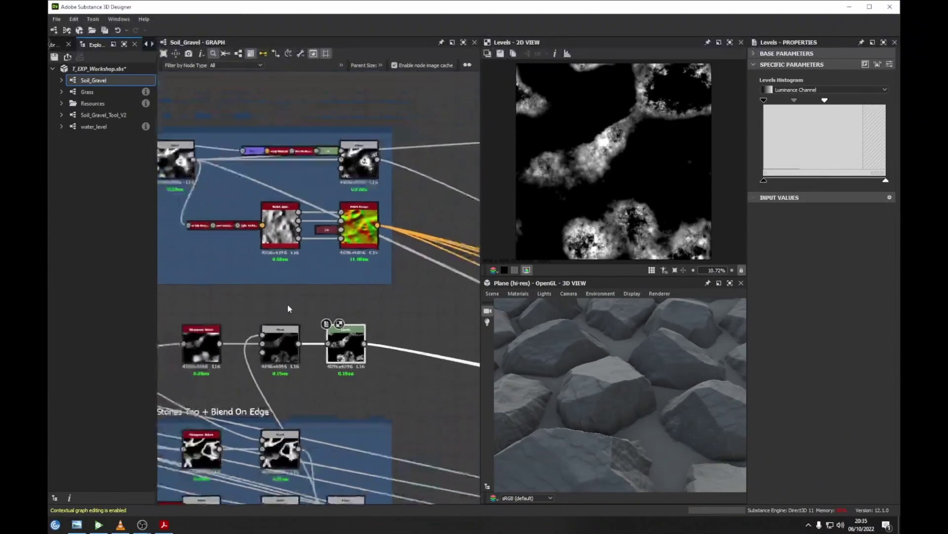
{"action": "middle_click_drag", "start_coordinate": [337, 338], "coordinate": [395, 312]}
{"action": "scroll", "coordinate": [391, 302], "scroll_direction": "down", "scroll_amount": 3}
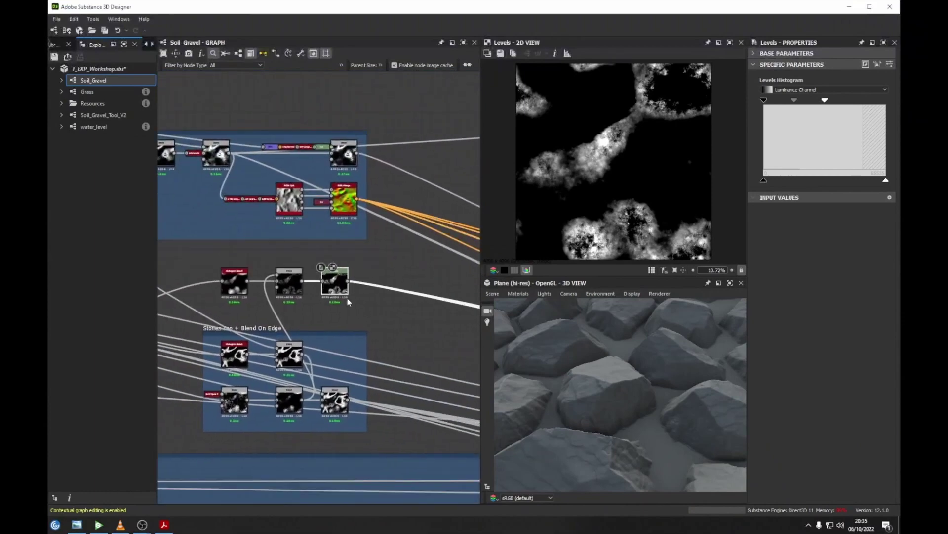
{"action": "left_click_drag", "start_coordinate": [289, 197], "coordinate": [402, 322]}
{"action": "left_click", "coordinate": [439, 130]}
{"action": "scroll", "coordinate": [356, 203], "scroll_direction": "down", "scroll_amount": 6}
{"action": "middle_click_drag", "start_coordinate": [400, 237], "coordinate": [291, 217]}
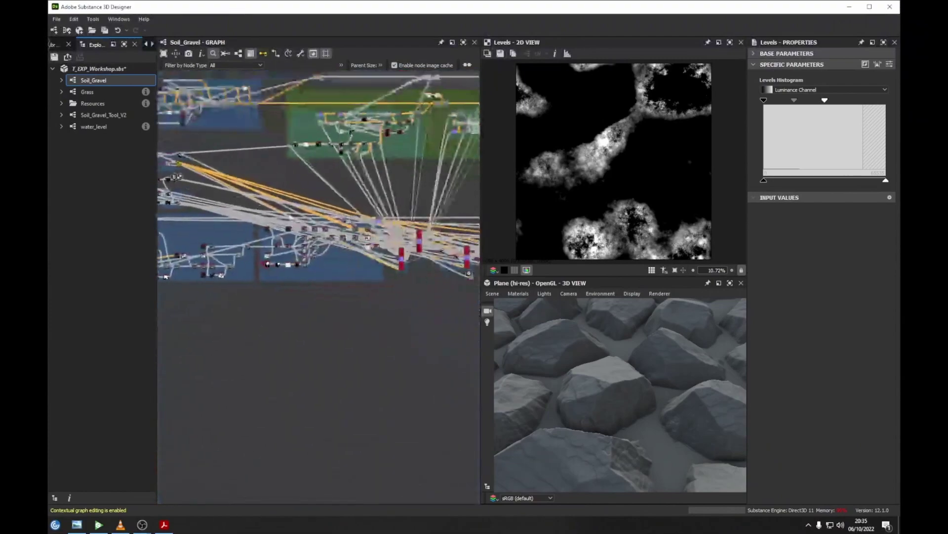
{"action": "scroll", "coordinate": [256, 255], "scroll_direction": "up", "scroll_amount": 6}
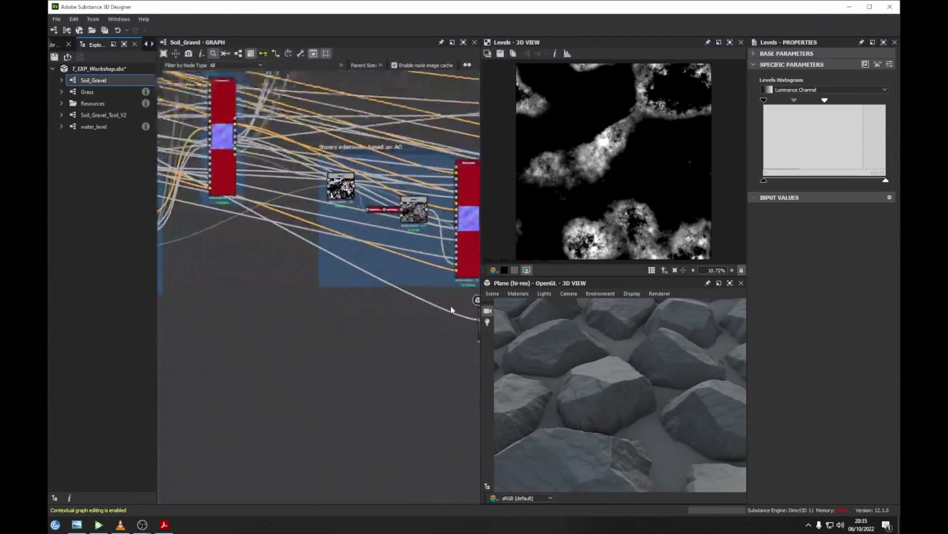
Move debug_preview below the Big Pebbles Outer on Top frame and feed it that Atlas Scatter's Height output for a 3D preview.
{"action": "middle_click_drag", "start_coordinate": [450, 310], "coordinate": [405, 304]}
{"action": "left_click_drag", "start_coordinate": [438, 307], "coordinate": [228, 289]}
{"action": "middle_click_drag", "start_coordinate": [228, 276], "coordinate": [426, 281]}
{"action": "scroll", "coordinate": [298, 223], "scroll_direction": "up", "scroll_amount": 3}
{"action": "left_click_drag", "start_coordinate": [288, 243], "coordinate": [315, 255]}
{"action": "middle_click_drag", "start_coordinate": [445, 306], "coordinate": [301, 263]}
{"action": "left_click_drag", "start_coordinate": [315, 255], "coordinate": [379, 318]}
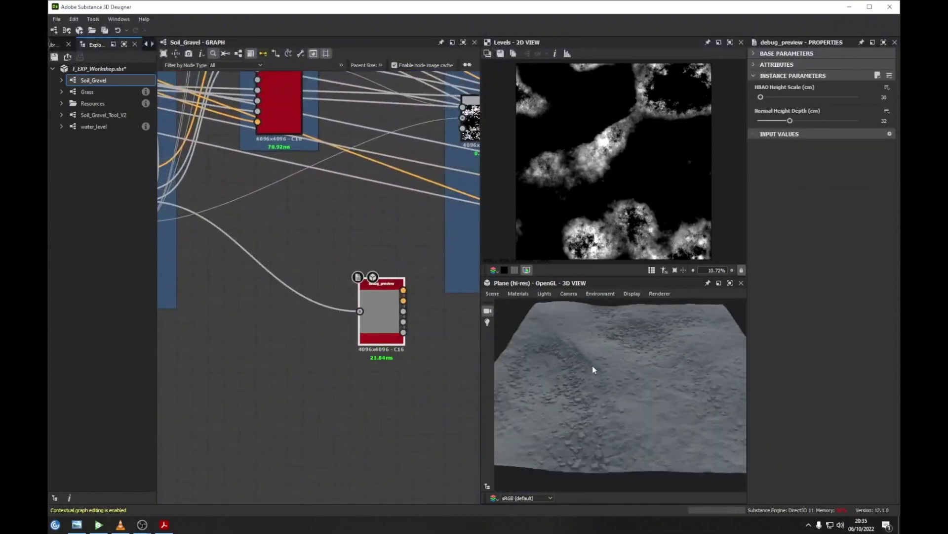
{"action": "left_click_drag", "start_coordinate": [593, 368], "coordinate": [595, 388]}
{"action": "scroll", "coordinate": [595, 387], "scroll_direction": "up", "scroll_amount": 2}
{"action": "middle_click_drag", "start_coordinate": [357, 215], "coordinate": [354, 308]}
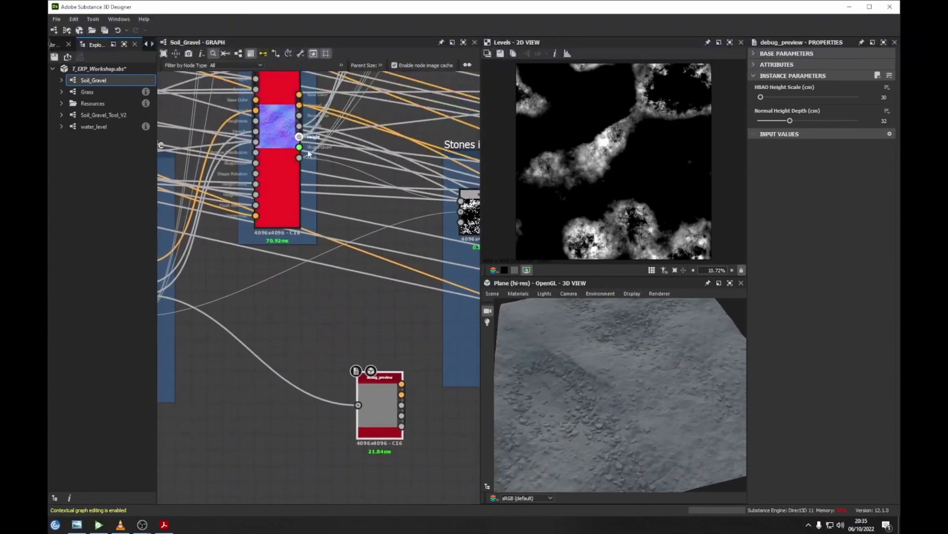
{"action": "left_click_drag", "start_coordinate": [299, 137], "coordinate": [358, 404]}
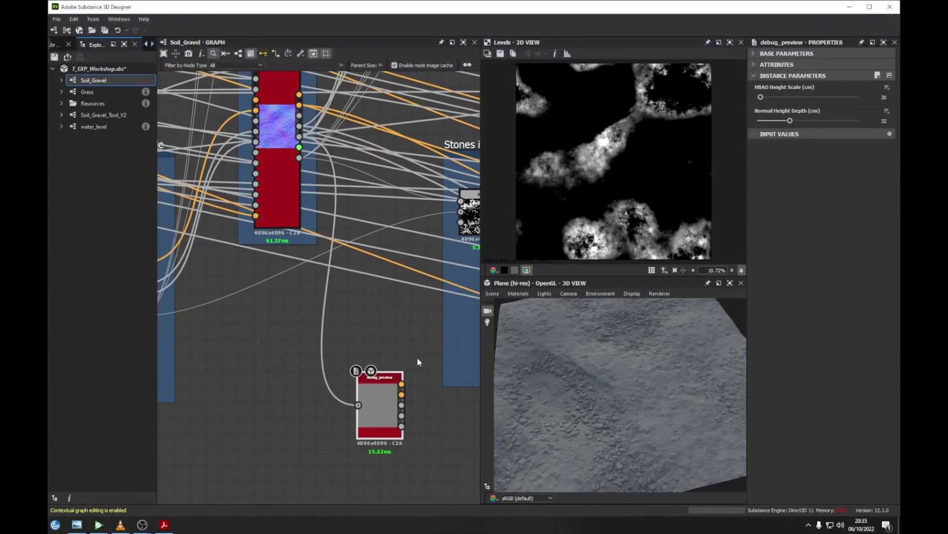
Move debug_preview beside the Stones inbetween based on AO frame and preview that Atlas Scatter's height in 3D.
{"action": "scroll", "coordinate": [420, 359], "scroll_direction": "down", "scroll_amount": 3}
{"action": "middle_click_drag", "start_coordinate": [419, 359], "coordinate": [267, 334]}
{"action": "left_click_drag", "start_coordinate": [242, 356], "coordinate": [437, 370]}
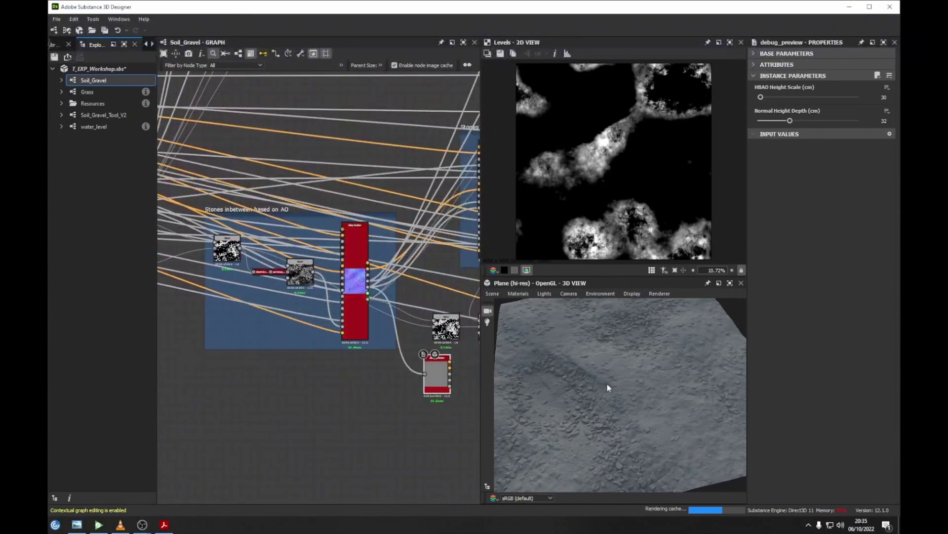
{"action": "mouse_move", "coordinate": [356, 278]}
{"action": "middle_mouse_down"}
{"action": "mouse_move", "coordinate": [424, 284]}
{"action": "mouse_move", "coordinate": [351, 284]}
{"action": "mouse_move", "coordinate": [370, 280]}
{"action": "middle_mouse_up"}
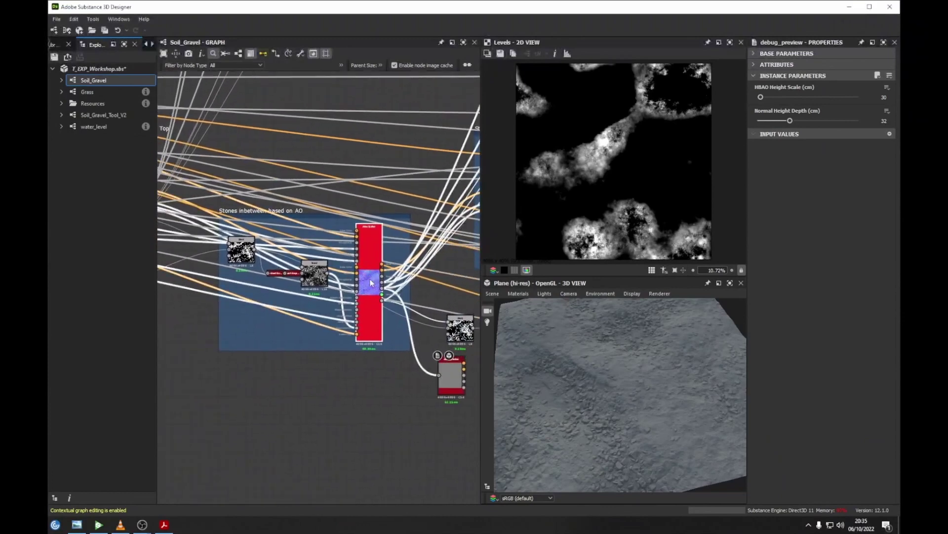
Open the Height settings of the Stones inbetween Atlas Scatter and examine the scattered stones up close in the 3D view.
{"action": "double_click", "coordinate": [371, 282]}
{"action": "left_click", "coordinate": [760, 211]}
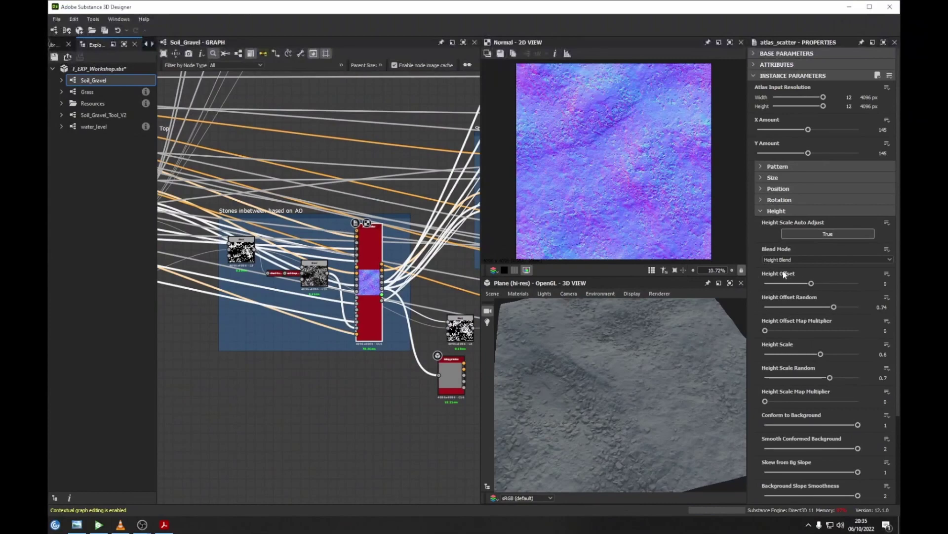
{"action": "scroll", "coordinate": [576, 387], "scroll_direction": "up", "scroll_amount": 5}
{"action": "middle_click_drag", "start_coordinate": [570, 389], "coordinate": [638, 374]}
{"action": "scroll", "coordinate": [638, 374], "scroll_direction": "up", "scroll_amount": 8}
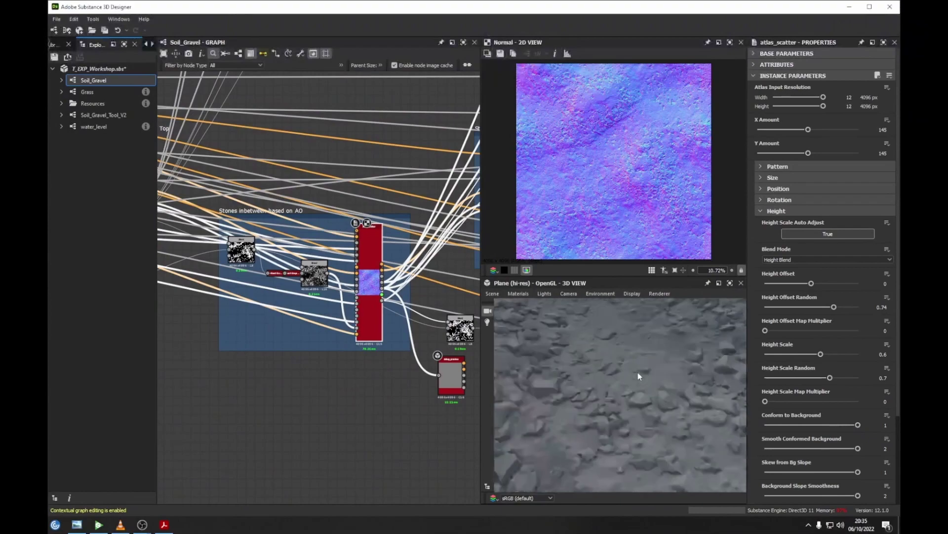
{"action": "scroll", "coordinate": [625, 379], "scroll_direction": "down", "scroll_amount": 5}
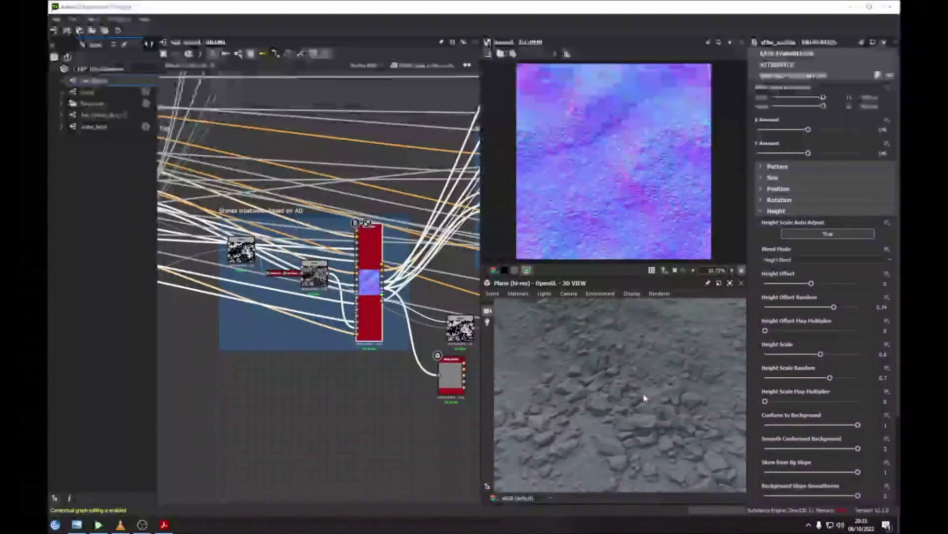
{"action": "scroll", "coordinate": [644, 397], "scroll_direction": "up", "scroll_amount": 3}
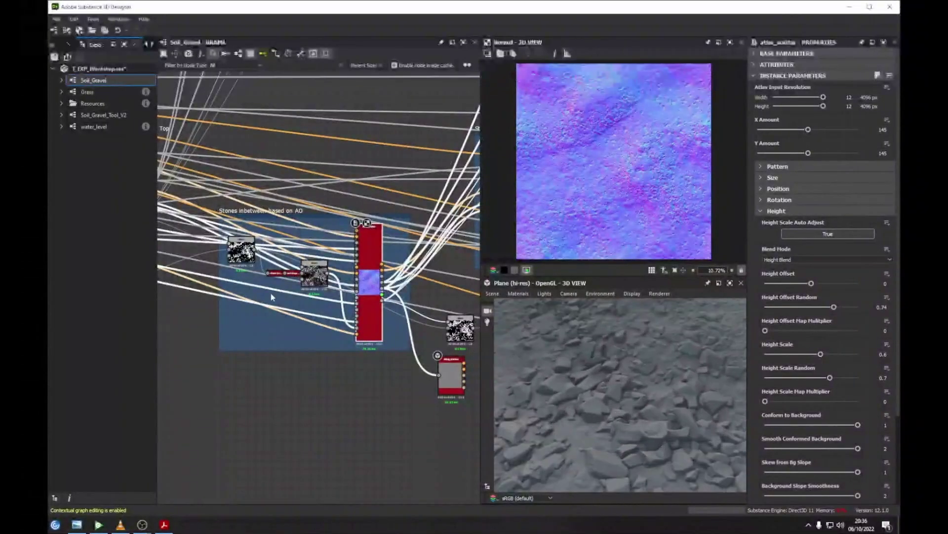
Move debug_preview below the Stones on Edge Material frame, connect that Atlas Scatter's Height output to it, and inspect the 3D result.
{"action": "middle_click_drag", "start_coordinate": [270, 297], "coordinate": [346, 309]}
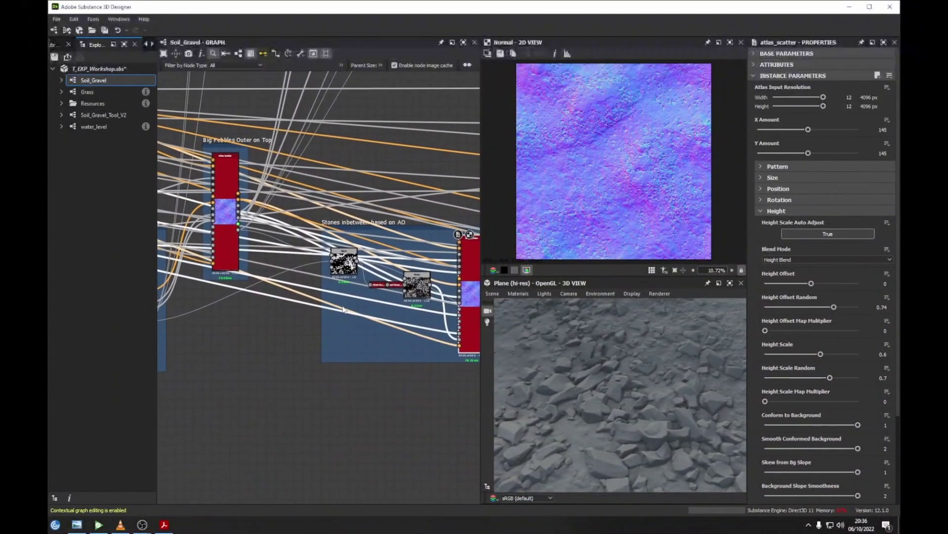
{"action": "middle_click_drag", "start_coordinate": [314, 307], "coordinate": [241, 305]}
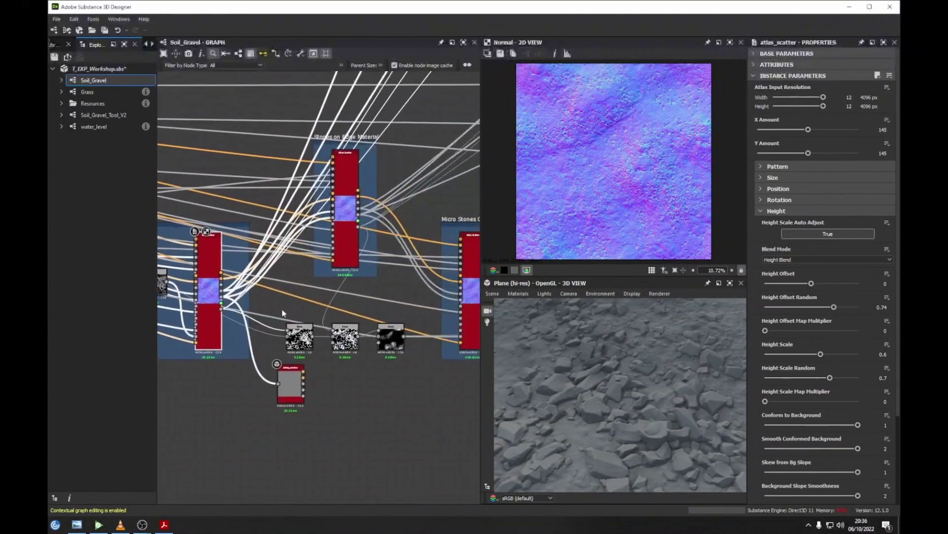
{"action": "left_click_drag", "start_coordinate": [283, 381], "coordinate": [373, 391]}
{"action": "left_click", "coordinate": [358, 220]}
{"action": "left_click_drag", "start_coordinate": [358, 220], "coordinate": [369, 396]}
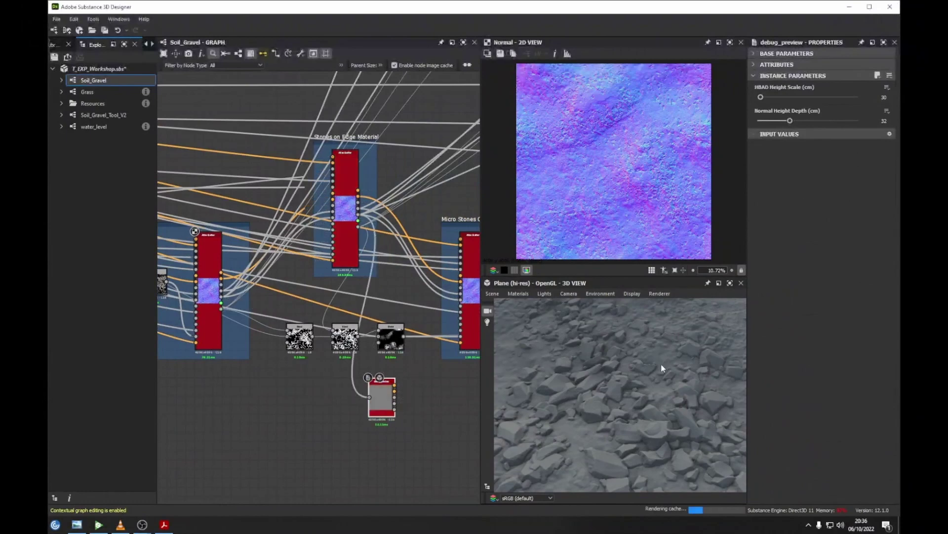
{"action": "left_click_drag", "start_coordinate": [661, 363], "coordinate": [510, 366]}
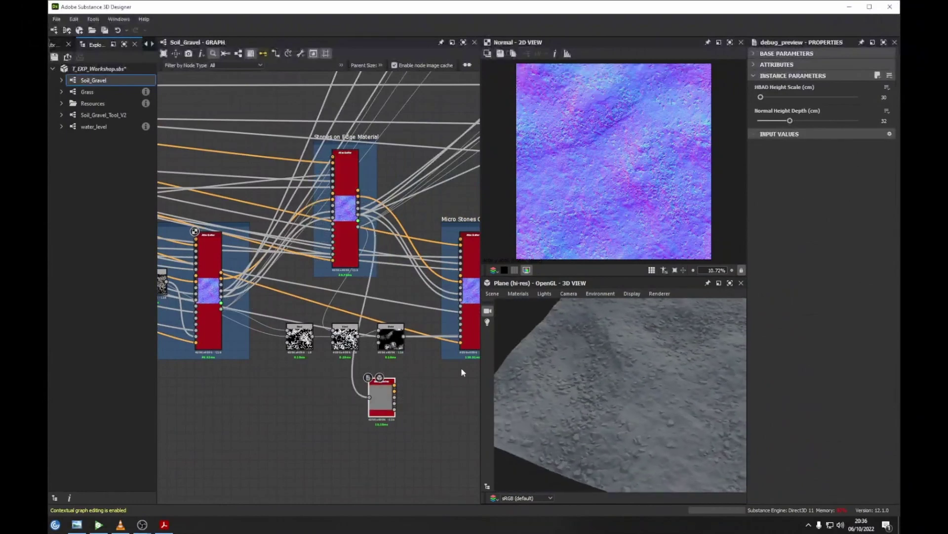
Go to the Micro Stones On Top Soil frame and examine its Atlas Scatter up close.
{"action": "middle_click_drag", "start_coordinate": [417, 367], "coordinate": [272, 363]}
{"action": "left_click", "coordinate": [336, 296]}
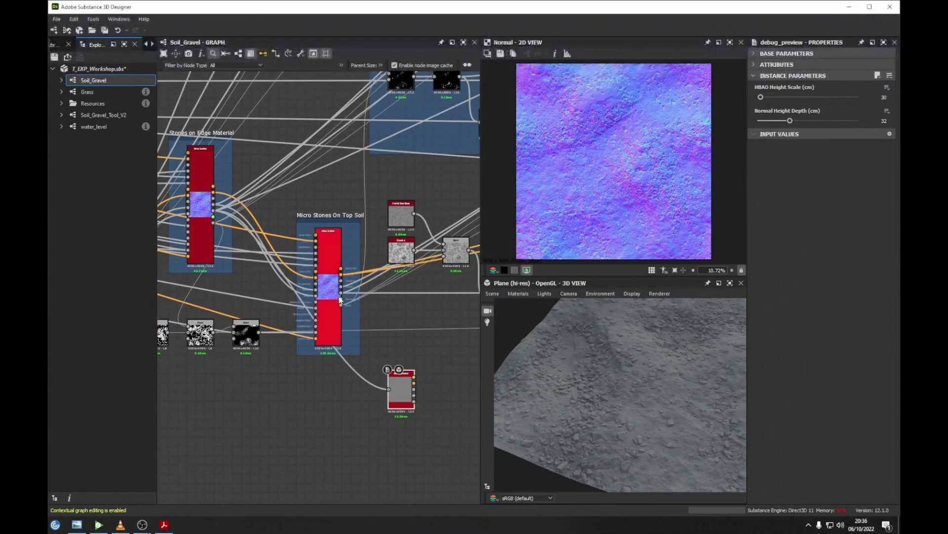
{"action": "scroll", "coordinate": [334, 295], "scroll_direction": "up", "scroll_amount": 4}
{"action": "middle_click_drag", "start_coordinate": [334, 313], "coordinate": [350, 315]}
{"action": "left_click", "coordinate": [399, 123]}
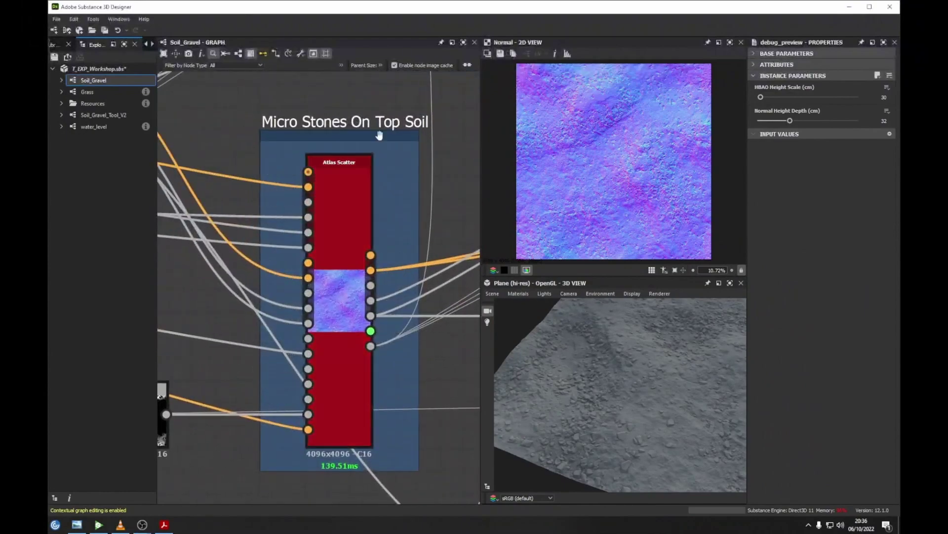
Examine the tiny stones embedded in the soil up close in IMG_0610.jpg in Windows Photo Viewer.
{"action": "left_click", "coordinate": [76, 525]}
{"action": "scroll", "coordinate": [607, 352], "scroll_direction": "up", "scroll_amount": 3}
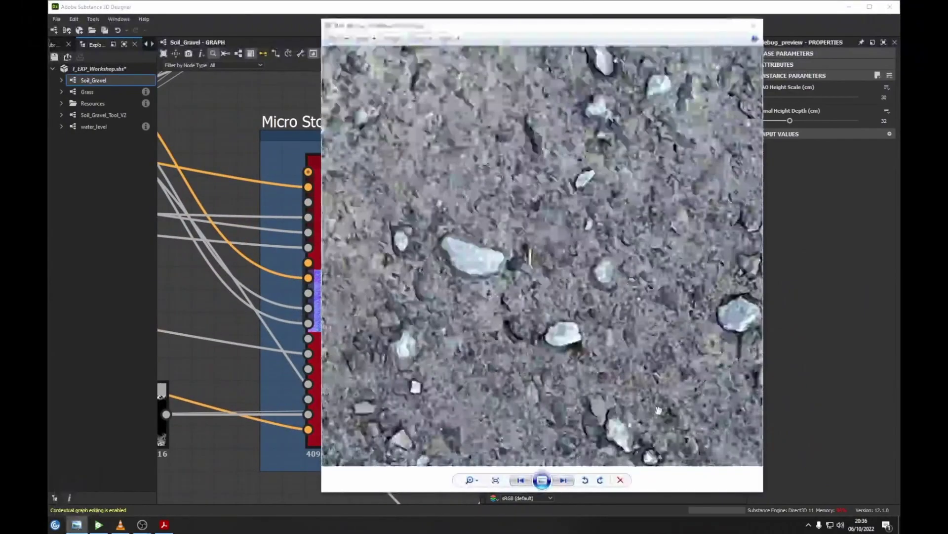
{"action": "left_click_drag", "start_coordinate": [606, 351], "coordinate": [602, 338]}
{"action": "left_click_drag", "start_coordinate": [612, 230], "coordinate": [550, 278]}
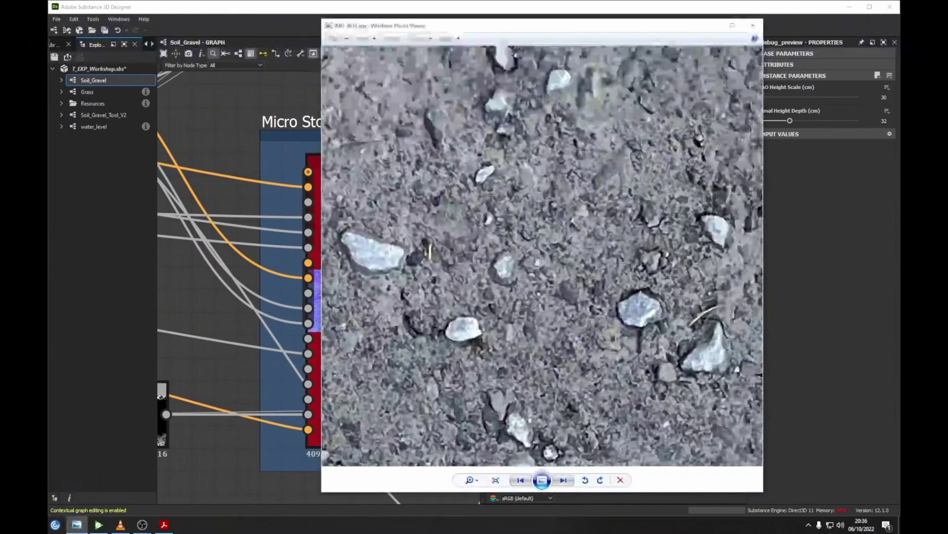
{"action": "scroll", "coordinate": [568, 282], "scroll_direction": "up", "scroll_amount": 2}
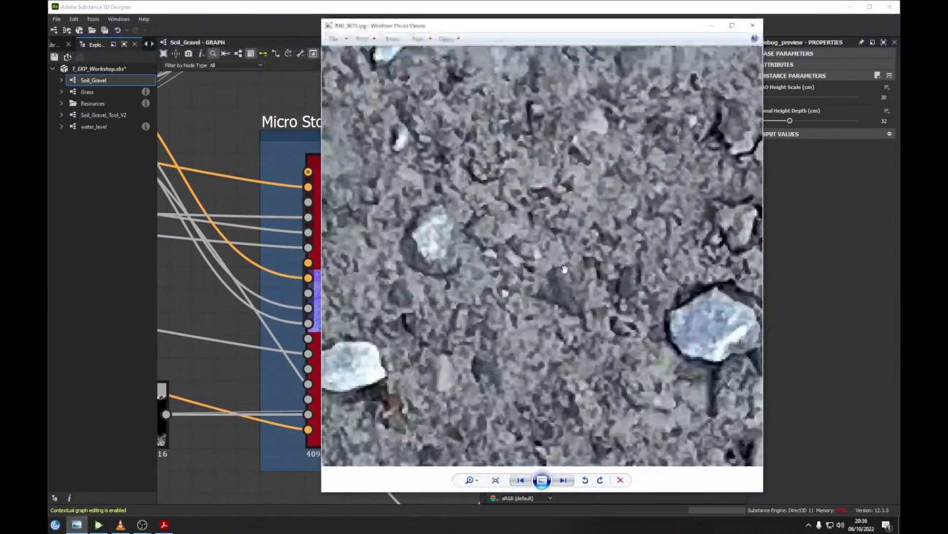
{"action": "scroll", "coordinate": [513, 327], "scroll_direction": "up", "scroll_amount": 2}
{"action": "scroll", "coordinate": [513, 328], "scroll_direction": "down", "scroll_amount": 8}
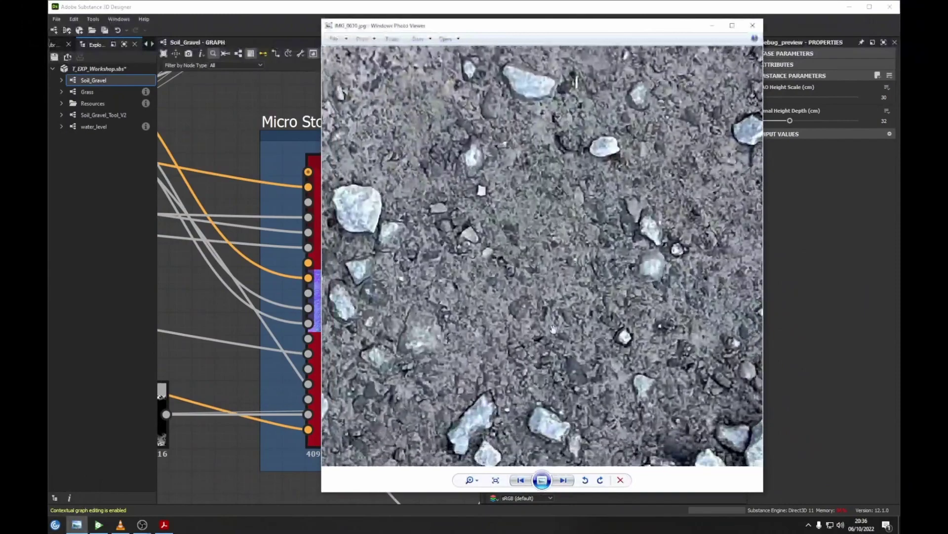
{"action": "left_click_drag", "start_coordinate": [554, 329], "coordinate": [576, 297]}
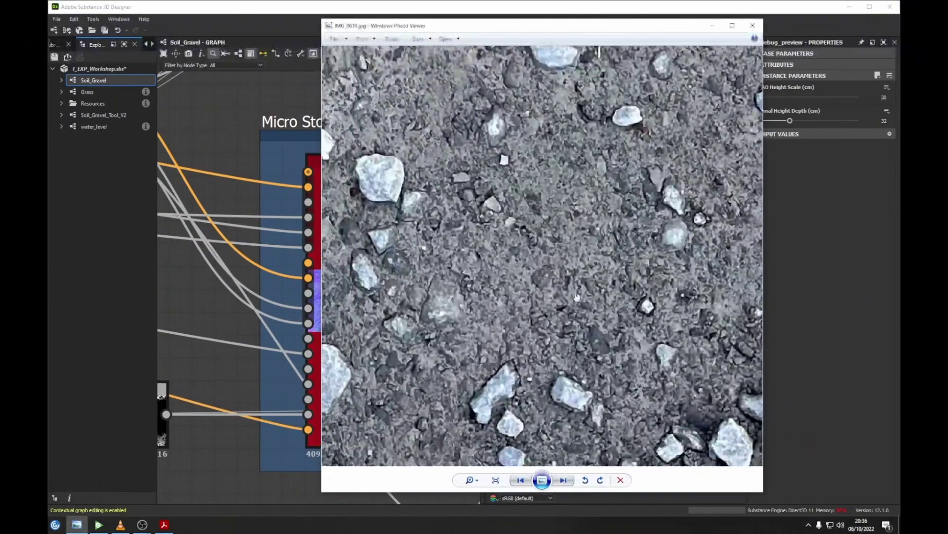
Return to Substance 3D Designer, show the Mask output of the Micro Stones On Top Soil Atlas Scatter in 2D and examine it.
{"action": "left_click", "coordinate": [253, 286]}
{"action": "left_click", "coordinate": [424, 279]}
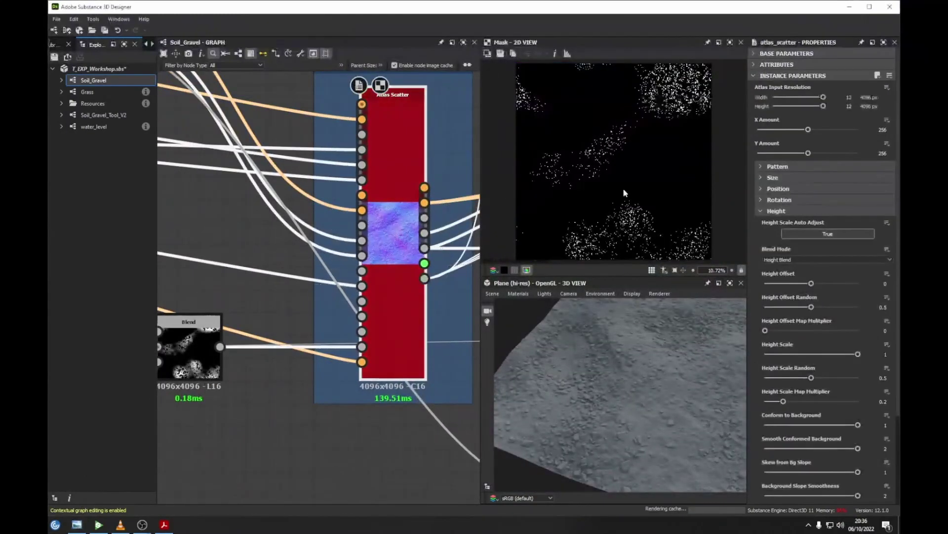
{"action": "scroll", "coordinate": [389, 257], "scroll_direction": "down", "scroll_amount": 3}
{"action": "middle_click_drag", "start_coordinate": [394, 242], "coordinate": [335, 263]}
{"action": "scroll", "coordinate": [309, 269], "scroll_direction": "up", "scroll_amount": 4}
{"action": "scroll", "coordinate": [423, 317], "scroll_direction": "down", "scroll_amount": 3}
Open the settings of the Slope Blur Grayscale fed by the micro stones and show that Atlas Scatter's Height output in 2D.
{"action": "left_click", "coordinate": [434, 325]}
{"action": "middle_click_drag", "start_coordinate": [433, 325], "coordinate": [428, 286]}
{"action": "scroll", "coordinate": [428, 285], "scroll_direction": "down", "scroll_amount": 3}
{"action": "middle_click_drag", "start_coordinate": [226, 292], "coordinate": [317, 282]}
{"action": "scroll", "coordinate": [318, 282], "scroll_direction": "up", "scroll_amount": 3}
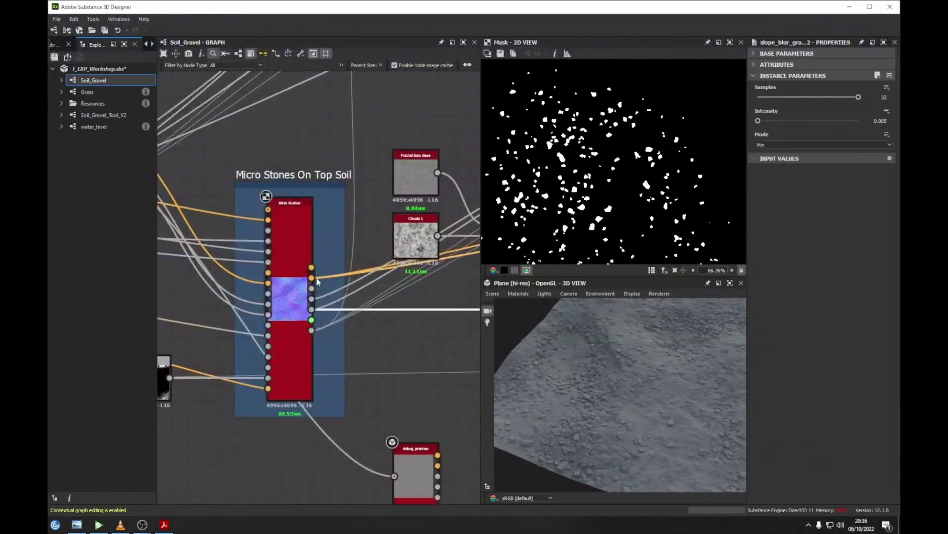
{"action": "middle_click_drag", "start_coordinate": [327, 324], "coordinate": [326, 297]}
{"action": "double_click", "coordinate": [297, 307]}
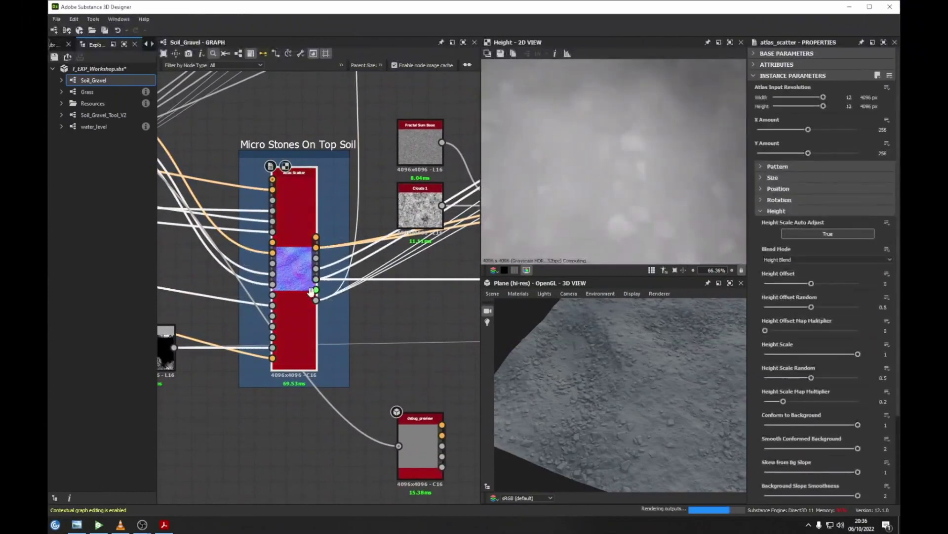
Move debug_preview past the Slope Blur Grayscale, connect the blurred height to it and inspect the stones in 3D.
{"action": "scroll", "coordinate": [262, 289], "scroll_direction": "down", "scroll_amount": 2}
{"action": "scroll", "coordinate": [261, 289], "scroll_direction": "down", "scroll_amount": 2}
{"action": "left_click_drag", "start_coordinate": [345, 377], "coordinate": [432, 384]}
{"action": "middle_click_drag", "start_coordinate": [431, 385], "coordinate": [365, 360]}
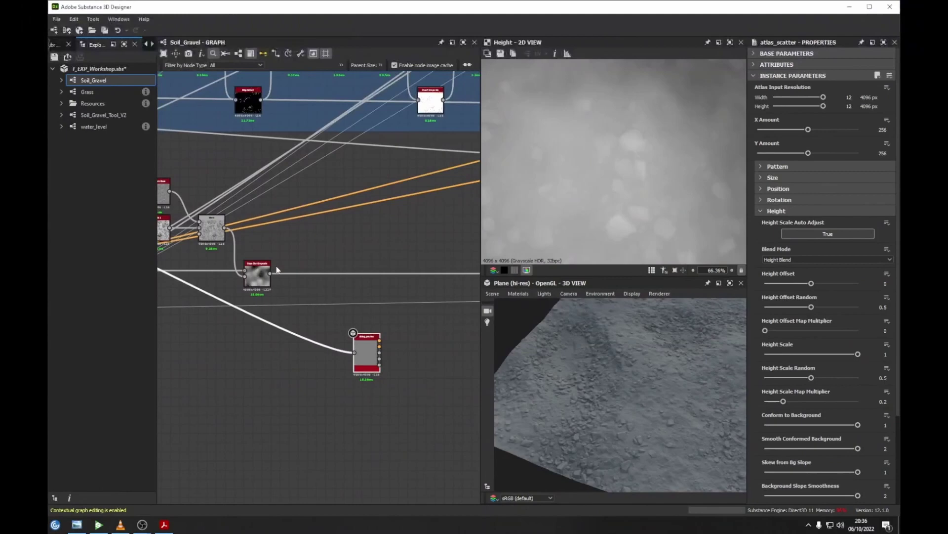
{"action": "left_click_drag", "start_coordinate": [270, 273], "coordinate": [354, 352]}
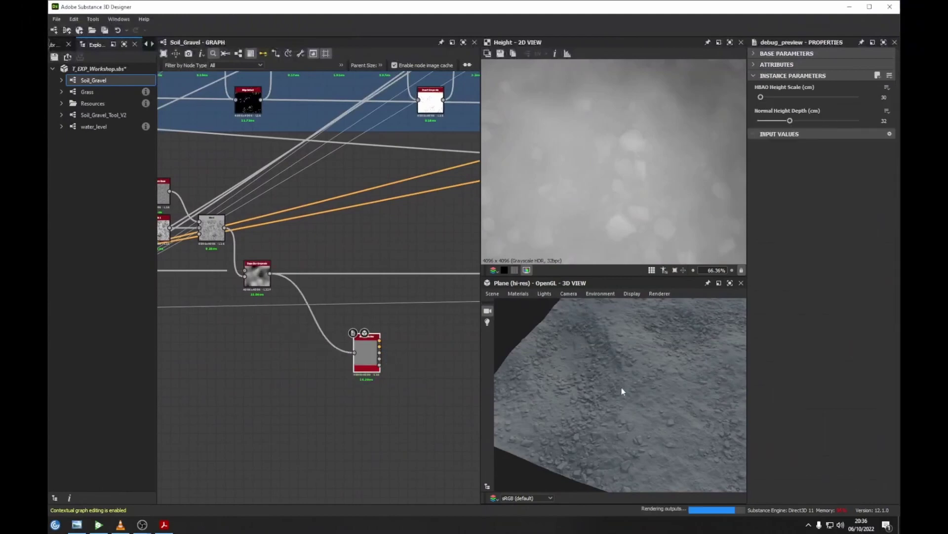
{"action": "scroll", "coordinate": [259, 293], "scroll_direction": "up", "scroll_amount": 3}
{"action": "middle_click_drag", "start_coordinate": [373, 272], "coordinate": [228, 197]}
{"action": "scroll", "coordinate": [355, 289], "scroll_direction": "up", "scroll_amount": 3}
{"action": "scroll", "coordinate": [620, 375], "scroll_direction": "up", "scroll_amount": 2}
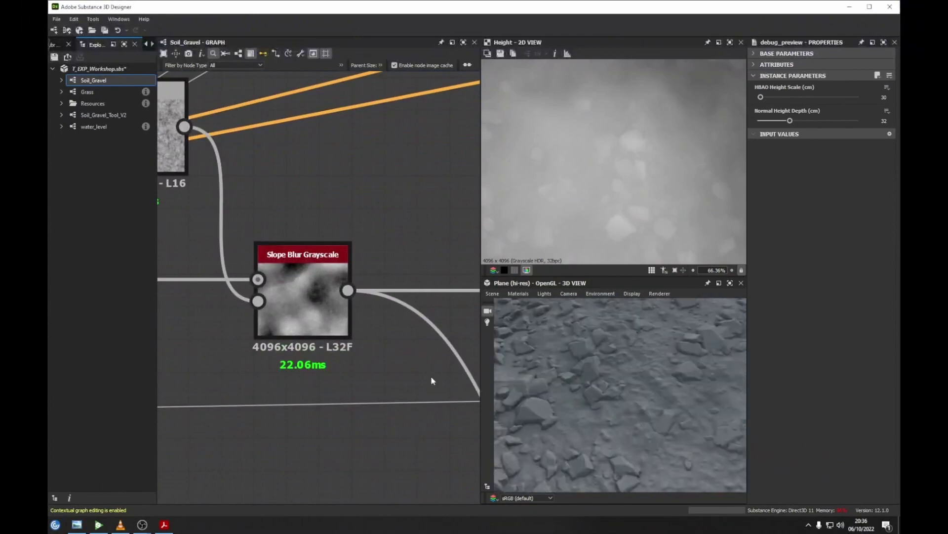
Place debug_preview directly below the Slope Blur Grayscale and compare its unblurred source height with its output, leaving the blurred output connected.
{"action": "scroll", "coordinate": [395, 299], "scroll_direction": "down", "scroll_amount": 3}
{"action": "middle_click_drag", "start_coordinate": [395, 299], "coordinate": [364, 296]}
{"action": "left_click_drag", "start_coordinate": [474, 375], "coordinate": [289, 351]}
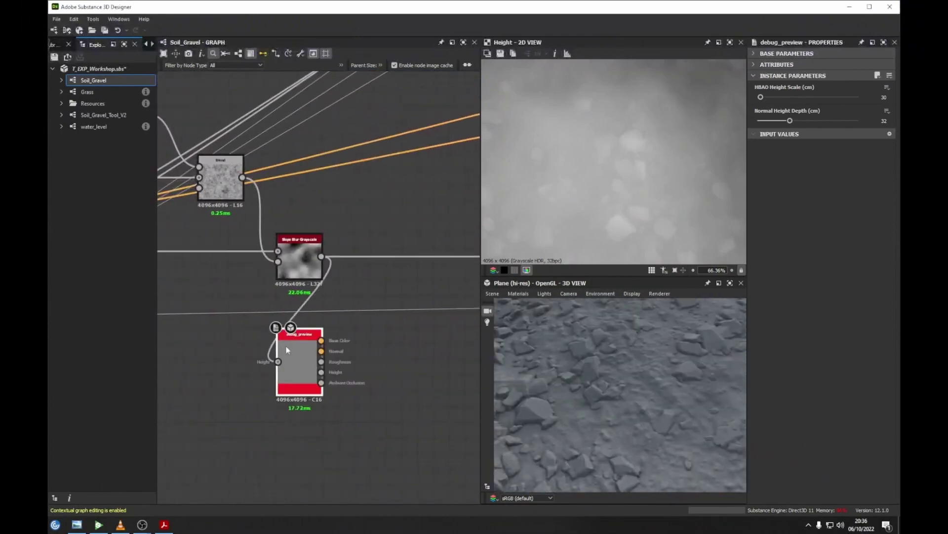
{"action": "left_click_drag", "start_coordinate": [278, 252], "coordinate": [278, 361]}
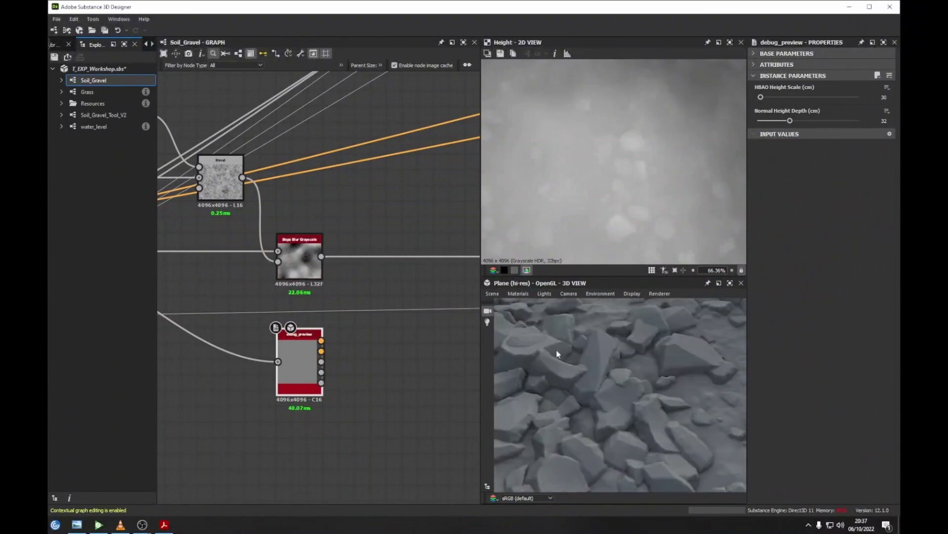
{"action": "left_click_drag", "start_coordinate": [303, 327], "coordinate": [295, 357]}
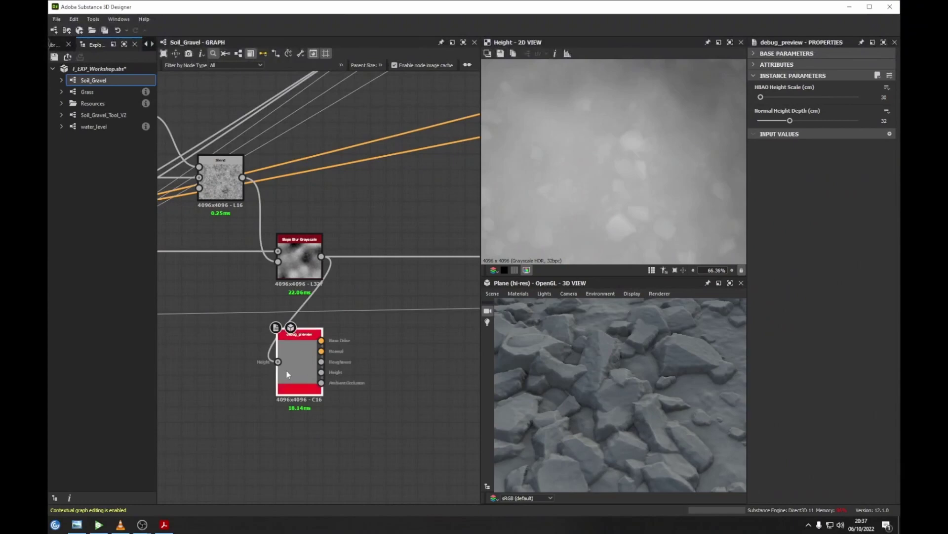
Move debug_preview further along the graph past the Slope Blur Grayscale and go to the Stones edge detail frame.
{"action": "left_click_drag", "start_coordinate": [286, 369], "coordinate": [403, 370]}
{"action": "scroll", "coordinate": [403, 369], "scroll_direction": "down", "scroll_amount": 5}
{"action": "middle_click_drag", "start_coordinate": [420, 372], "coordinate": [241, 382]}
{"action": "left_click_drag", "start_coordinate": [240, 383], "coordinate": [408, 381]}
{"action": "scroll", "coordinate": [288, 285], "scroll_direction": "up", "scroll_amount": 3}
{"action": "scroll", "coordinate": [296, 283], "scroll_direction": "down", "scroll_amount": 2}
{"action": "scroll", "coordinate": [284, 237], "scroll_direction": "up", "scroll_amount": 4}
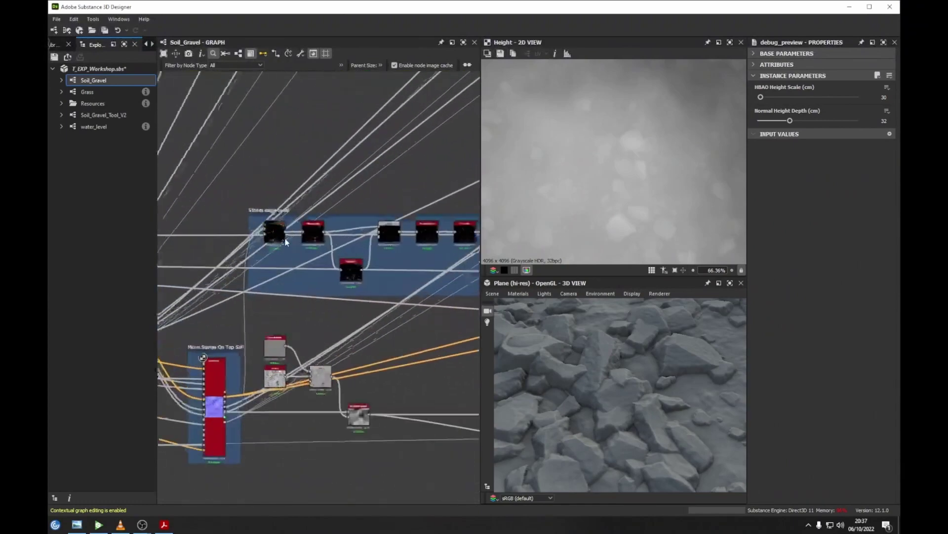
{"action": "middle_click_drag", "start_coordinate": [235, 178], "coordinate": [208, 210]}
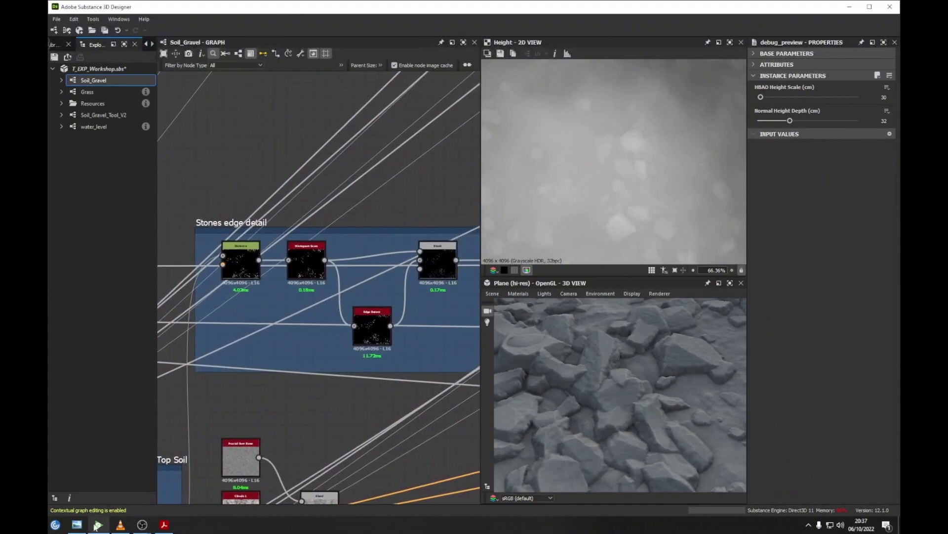
Switch to IMG_0610.jpg in Windows Photo Viewer and examine the soil around the edges of the embedded stones.
{"action": "left_click", "coordinate": [77, 525]}
{"action": "scroll", "coordinate": [514, 313], "scroll_direction": "down", "scroll_amount": 3}
{"action": "scroll", "coordinate": [514, 312], "scroll_direction": "down", "scroll_amount": 3}
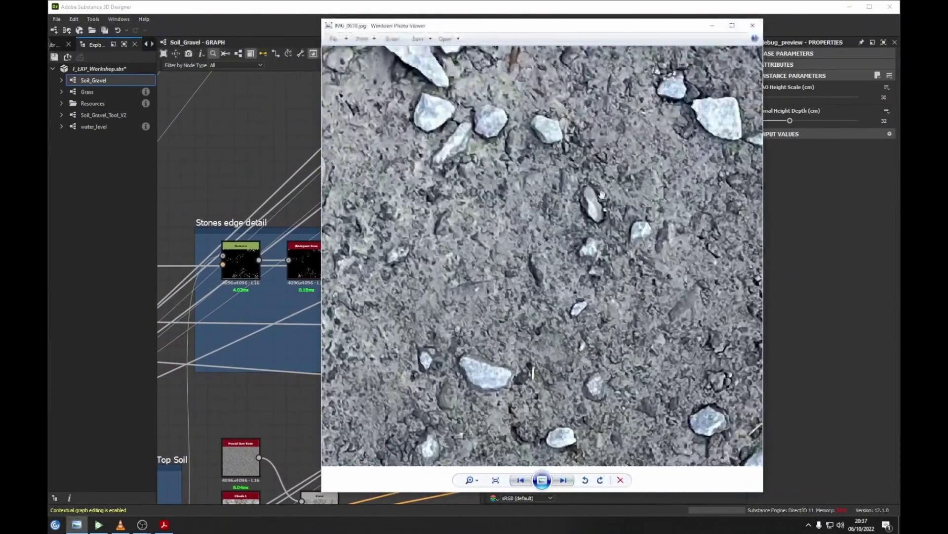
{"action": "scroll", "coordinate": [602, 194], "scroll_direction": "down", "scroll_amount": 3}
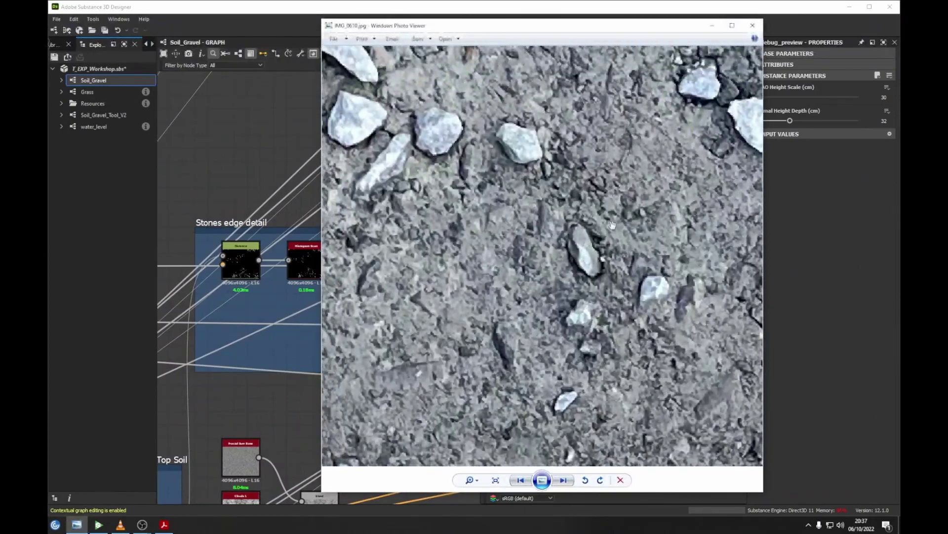
{"action": "scroll", "coordinate": [610, 228], "scroll_direction": "down", "scroll_amount": 2}
{"action": "scroll", "coordinate": [568, 220], "scroll_direction": "down", "scroll_amount": 1}
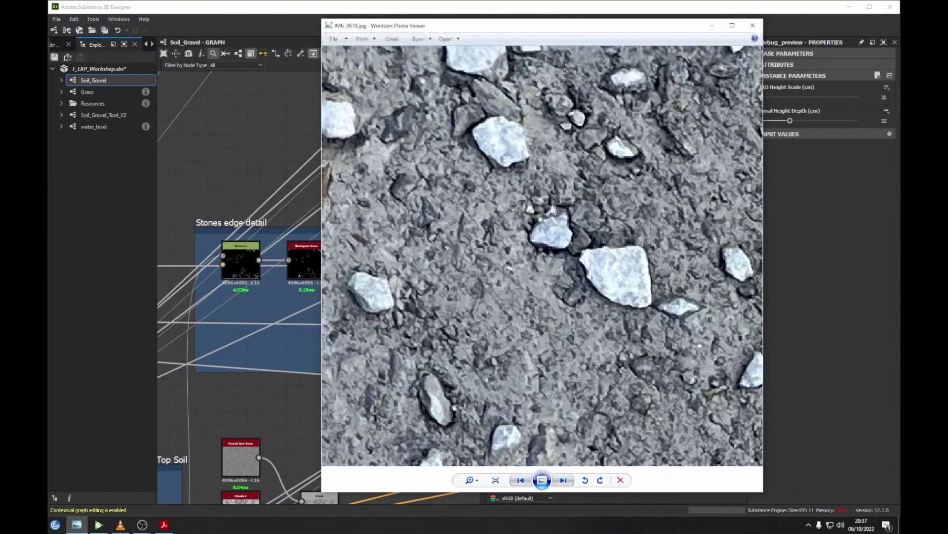
{"action": "scroll", "coordinate": [564, 223], "scroll_direction": "down", "scroll_amount": 1}
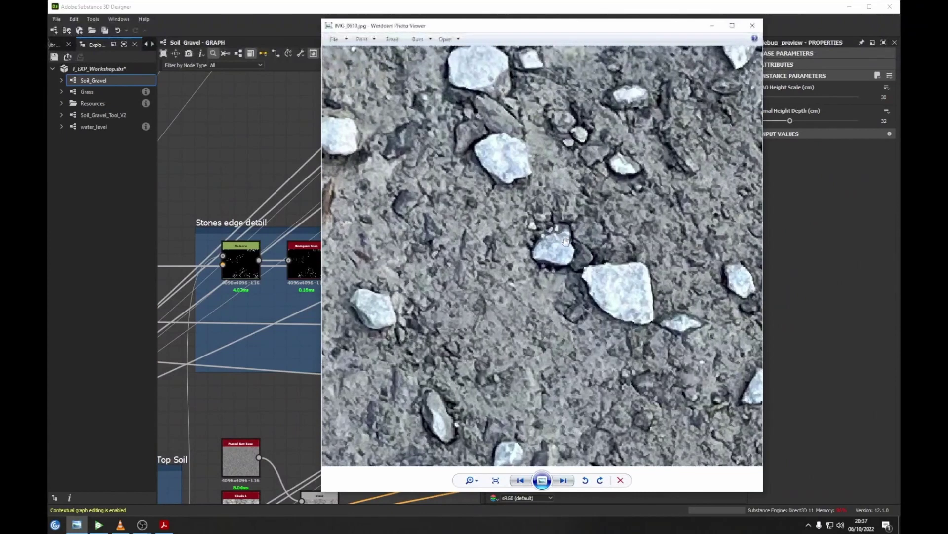
{"action": "middle_click_drag", "start_coordinate": [250, 210], "coordinate": [317, 133]}
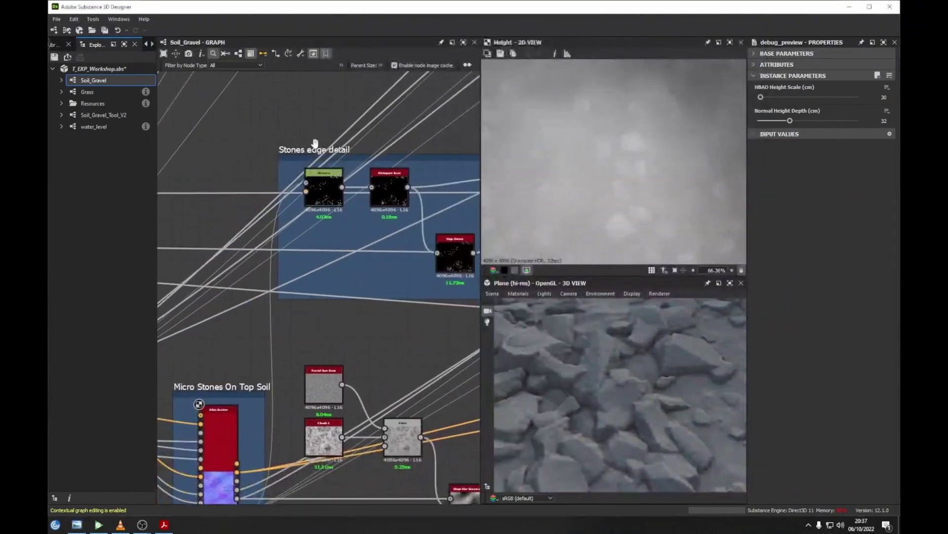
{"action": "left_click", "coordinate": [77, 524]}
{"action": "left_click_drag", "start_coordinate": [568, 292], "coordinate": [598, 322]}
Step through the Stones edge detail nodes in 2D from Distance to the Subtract Blend and examine the stone outlines.
{"action": "middle_click_drag", "start_coordinate": [205, 203], "coordinate": [289, 136]}
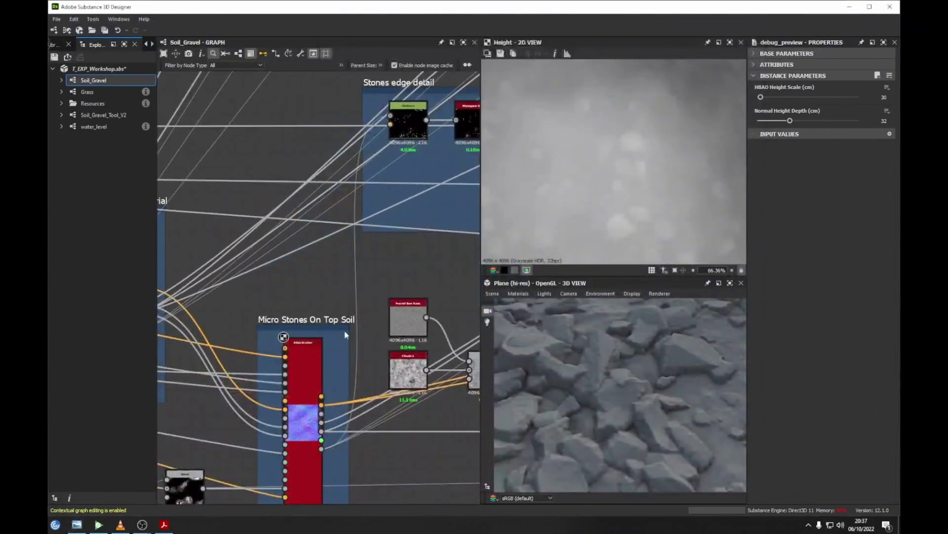
{"action": "double_click", "coordinate": [391, 116]}
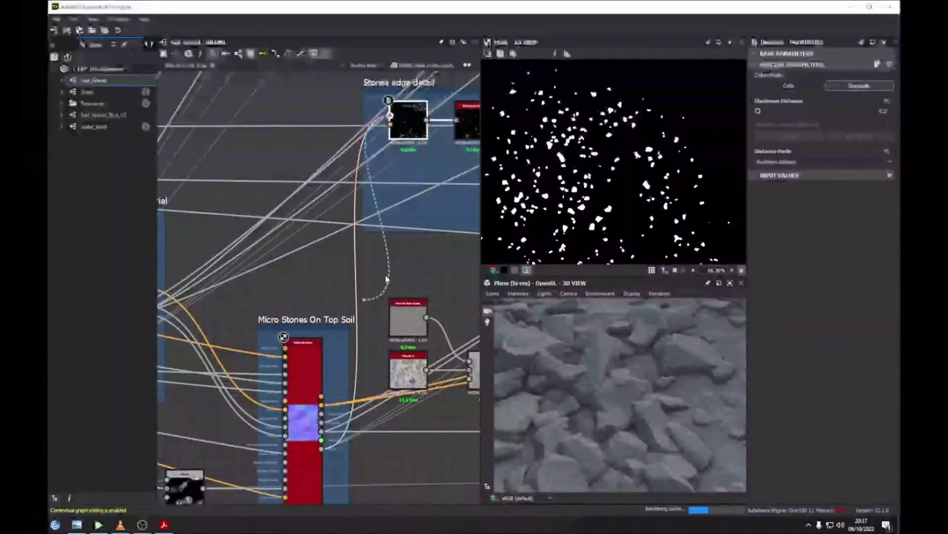
{"action": "scroll", "coordinate": [562, 141], "scroll_direction": "up", "scroll_amount": 8}
{"action": "middle_click_drag", "start_coordinate": [413, 121], "coordinate": [319, 168]}
{"action": "middle_click_drag", "start_coordinate": [375, 186], "coordinate": [261, 208]}
{"action": "left_click", "coordinate": [325, 208]}
{"action": "left_click", "coordinate": [390, 201]}
{"action": "middle_click_drag", "start_coordinate": [390, 202], "coordinate": [309, 261]}
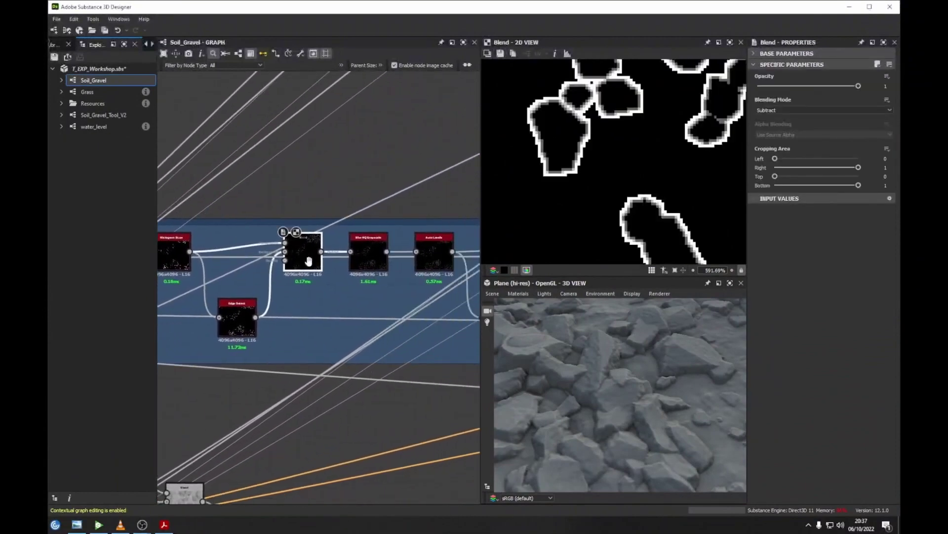
{"action": "middle_click_drag", "start_coordinate": [627, 213], "coordinate": [560, 185]}
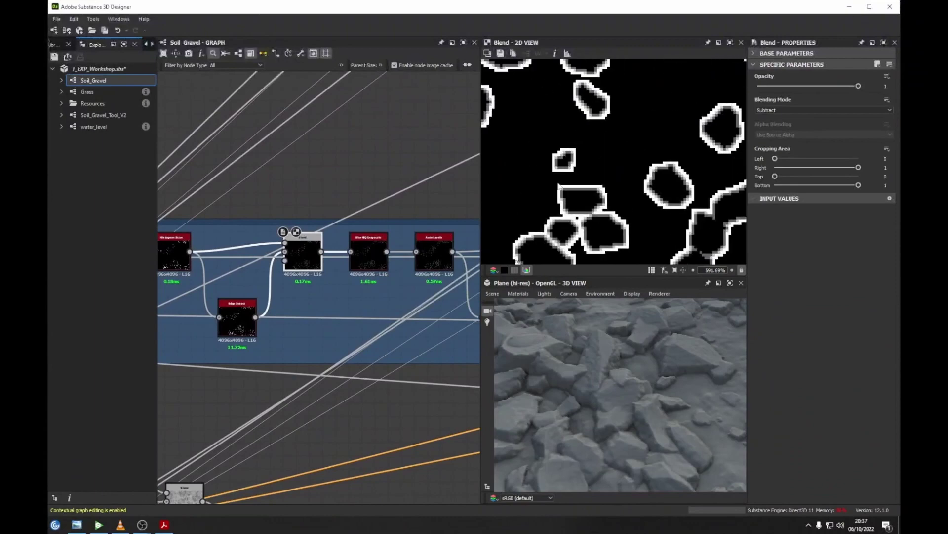
Preview the outline mask through the Blur HQ, Non Uniform Blur, Warp and Slope Blur Grayscale nodes in the Stones edge detail frame.
{"action": "double_click", "coordinate": [359, 262]}
{"action": "middle_click_drag", "start_coordinate": [435, 224], "coordinate": [271, 151]}
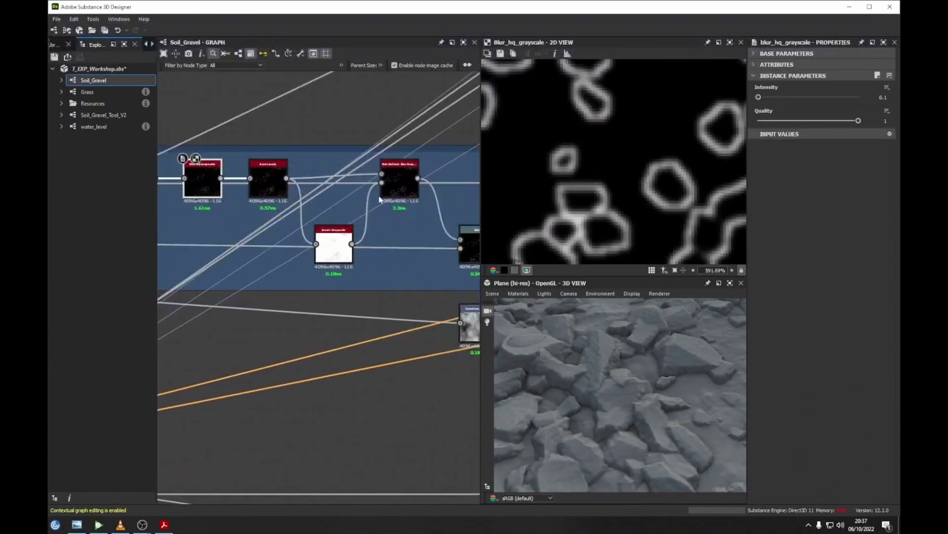
{"action": "double_click", "coordinate": [403, 175]}
{"action": "middle_click_drag", "start_coordinate": [601, 196], "coordinate": [536, 169]}
{"action": "middle_click_drag", "start_coordinate": [427, 194], "coordinate": [313, 203]}
{"action": "middle_click_drag", "start_coordinate": [185, 203], "coordinate": [203, 218]}
{"action": "double_click", "coordinate": [380, 269]}
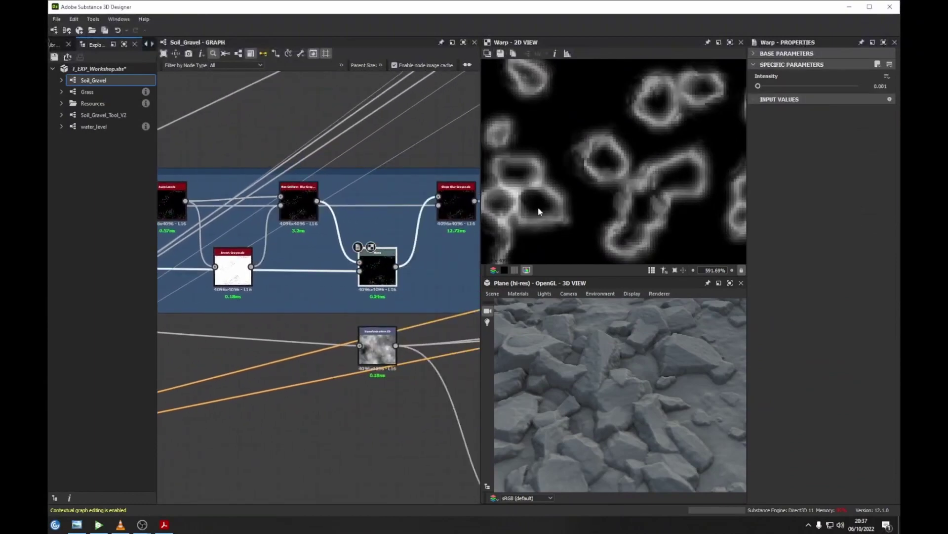
{"action": "middle_click_drag", "start_coordinate": [395, 238], "coordinate": [366, 215]}
{"action": "double_click", "coordinate": [375, 197]}
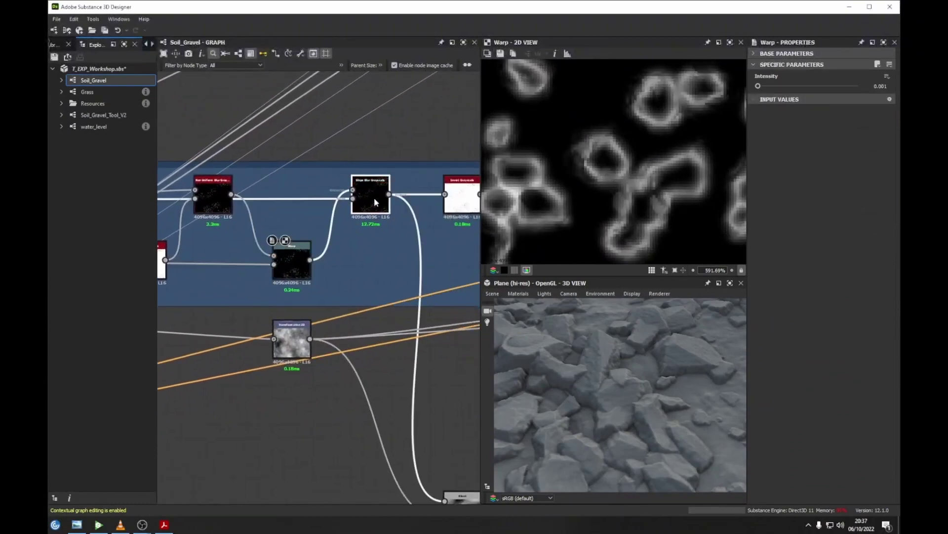
Connect the Subtract Blend below the Stones edge detail frame to debug_preview and show debug_preview's Normal output in 2D.
{"action": "middle_click_drag", "start_coordinate": [450, 229], "coordinate": [388, 122]}
{"action": "scroll", "coordinate": [324, 194], "scroll_direction": "down", "scroll_amount": 3}
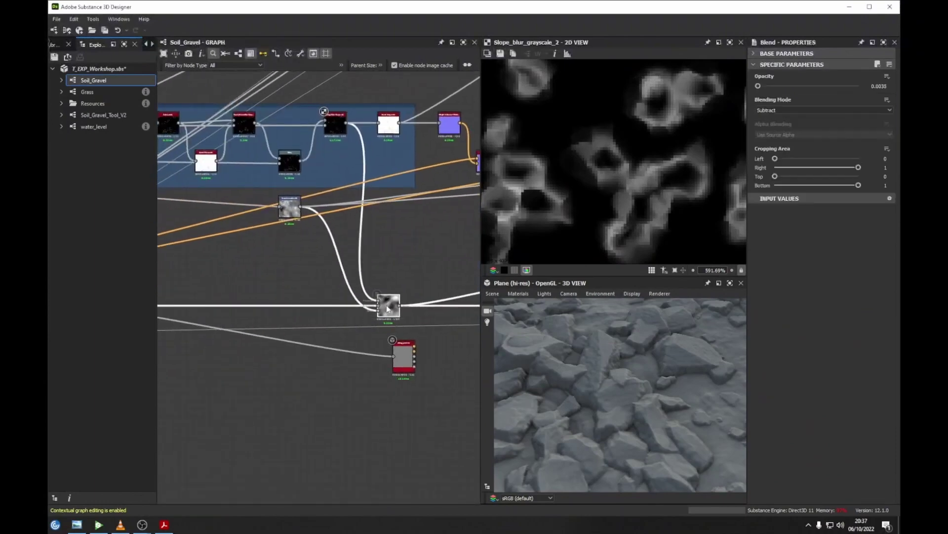
{"action": "double_click", "coordinate": [386, 304]}
{"action": "double_click", "coordinate": [395, 361]}
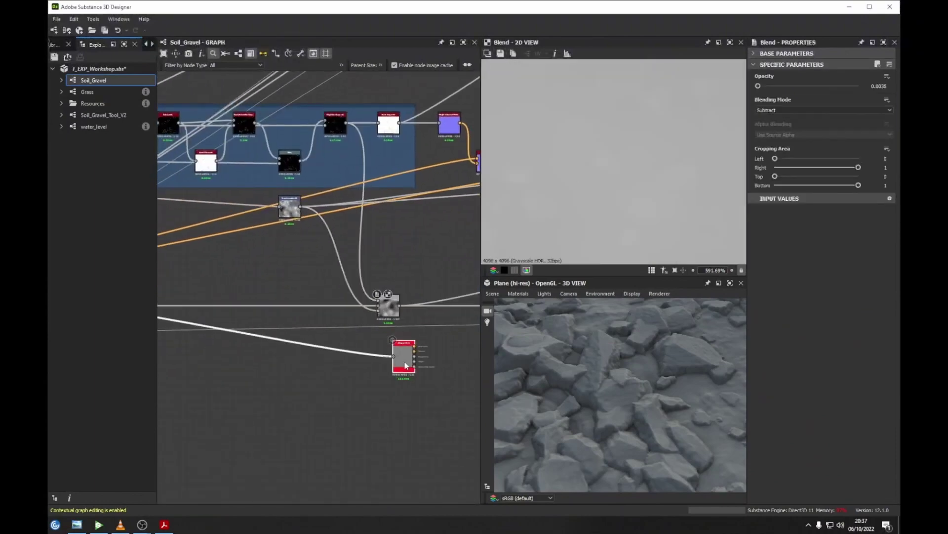
{"action": "left_click_drag", "start_coordinate": [397, 313], "coordinate": [398, 311]}
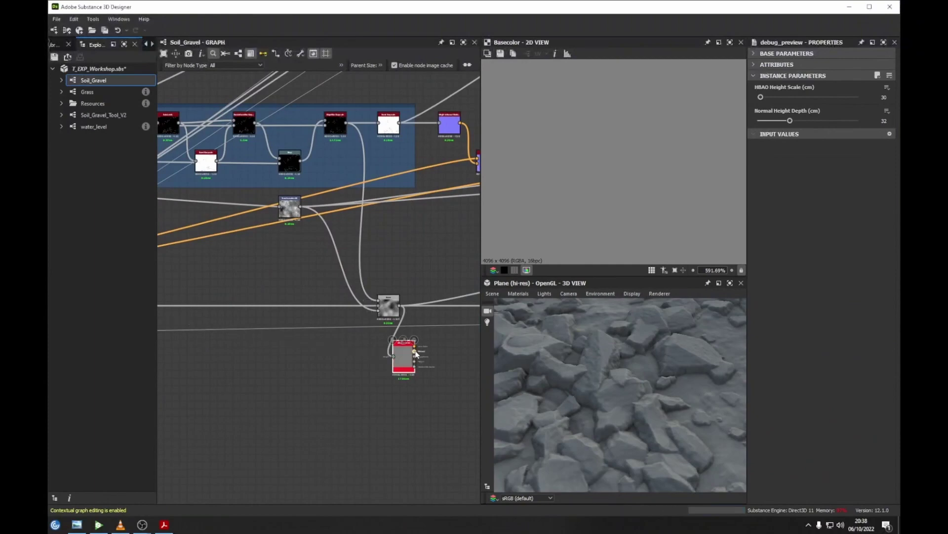
{"action": "left_click", "coordinate": [415, 352]}
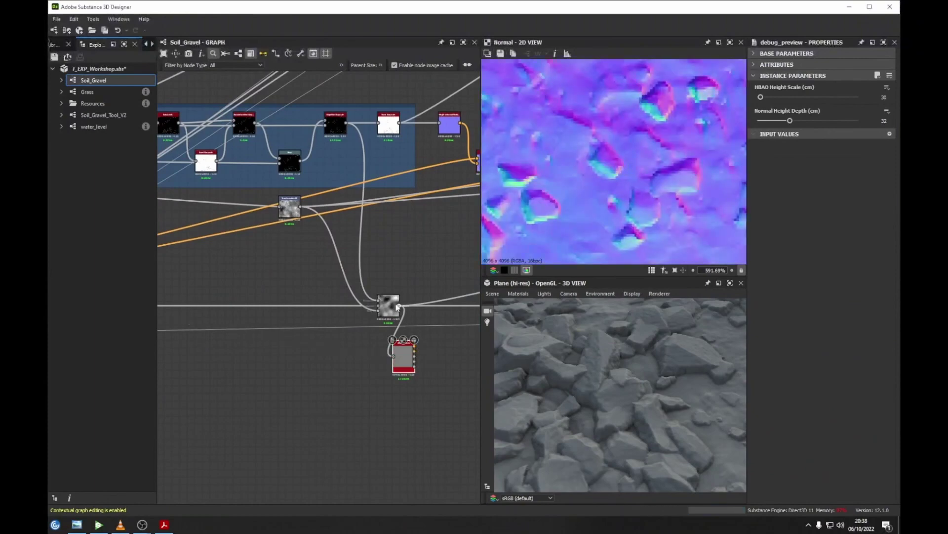
Compare the normals of the Blend's incoming height with its output up close, leaving the Blend output connected to debug_preview.
{"action": "left_click_drag", "start_coordinate": [381, 311], "coordinate": [398, 357]}
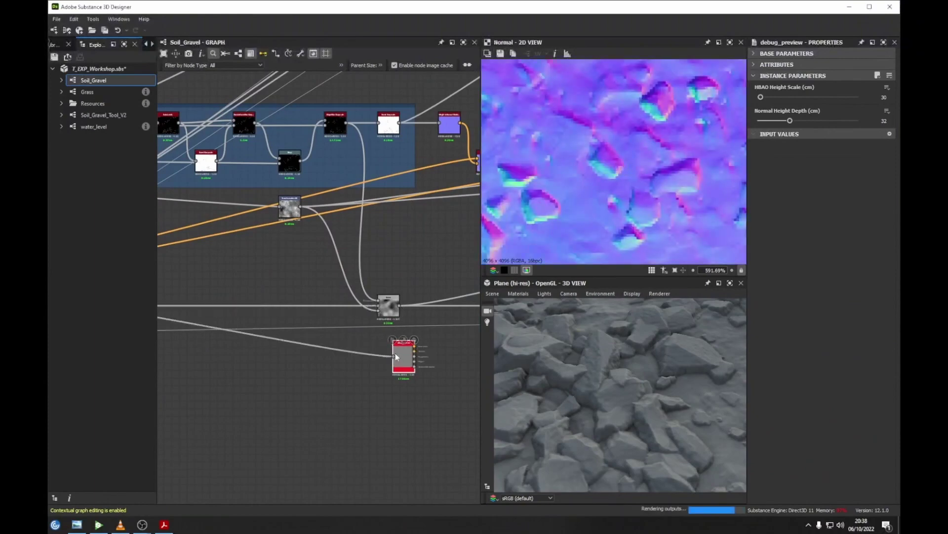
{"action": "scroll", "coordinate": [530, 203], "scroll_direction": "up", "scroll_amount": 3}
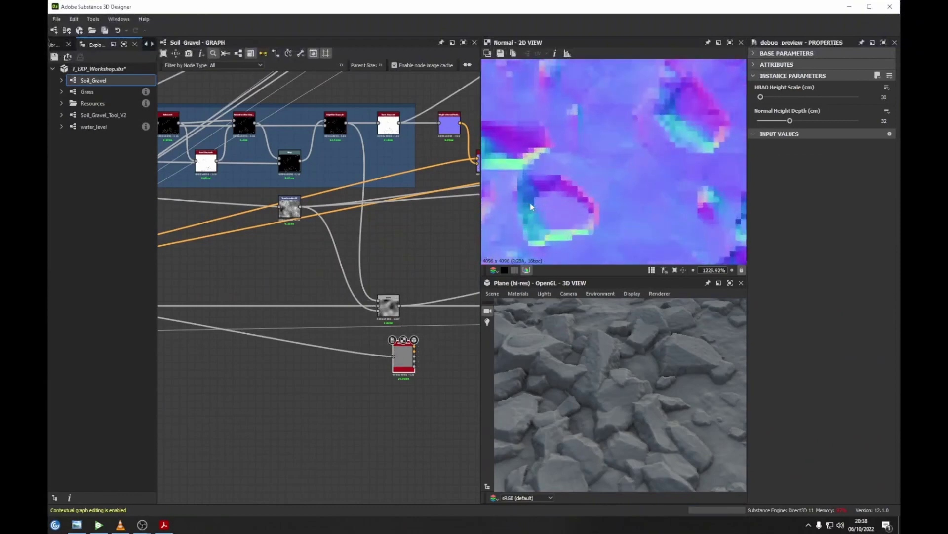
{"action": "middle_click_drag", "start_coordinate": [530, 203], "coordinate": [579, 193]}
{"action": "left_click_drag", "start_coordinate": [399, 307], "coordinate": [393, 356]}
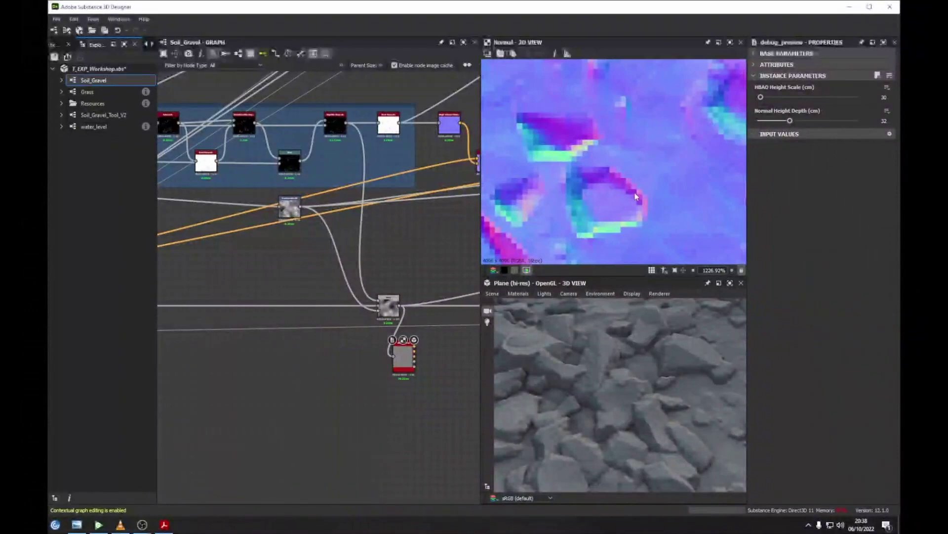
Examine the soil around the stone edges in the 3D view, from the full gravel patch to individual stones.
{"action": "scroll", "coordinate": [629, 376], "scroll_direction": "down", "scroll_amount": 8}
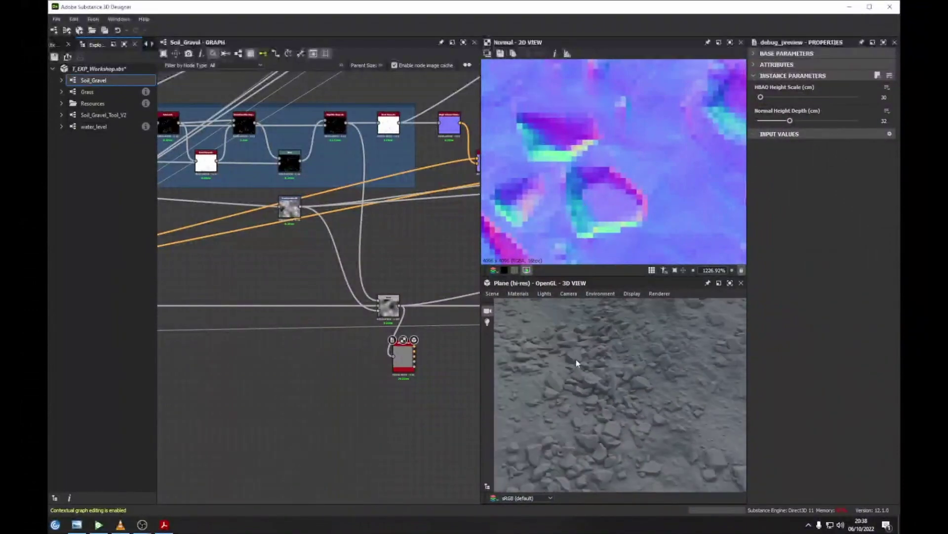
{"action": "middle_click_drag", "start_coordinate": [576, 362], "coordinate": [661, 383]}
{"action": "scroll", "coordinate": [634, 387], "scroll_direction": "up", "scroll_amount": 8}
{"action": "scroll", "coordinate": [637, 388], "scroll_direction": "down", "scroll_amount": 5}
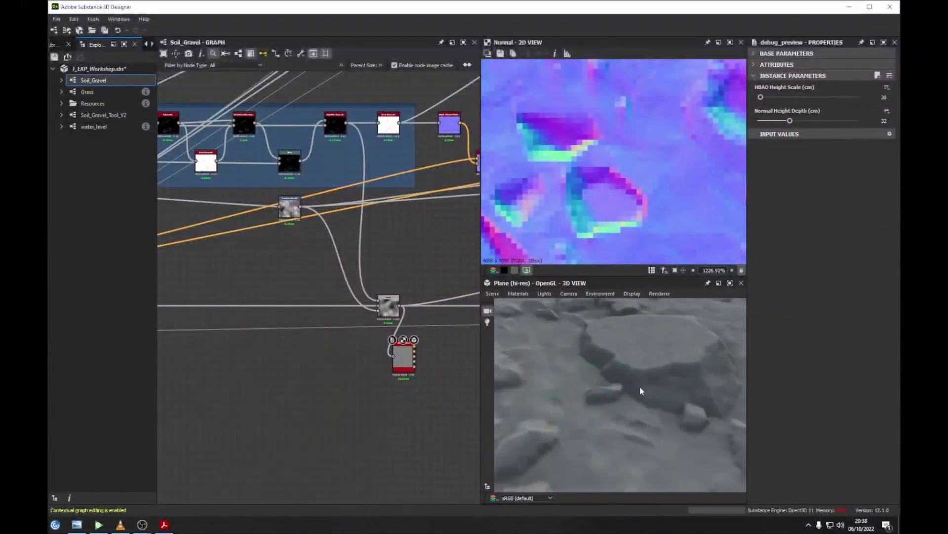
{"action": "scroll", "coordinate": [636, 387], "scroll_direction": "up", "scroll_amount": 6}
Move debug_preview between the Subtract Blend and the Grass Clump 01 frame, and inspect the whole ground surface in 3D.
{"action": "middle_click_drag", "start_coordinate": [373, 311], "coordinate": [283, 350]}
{"action": "left_click_drag", "start_coordinate": [314, 402], "coordinate": [381, 310]}
{"action": "middle_click_drag", "start_coordinate": [381, 310], "coordinate": [299, 330]}
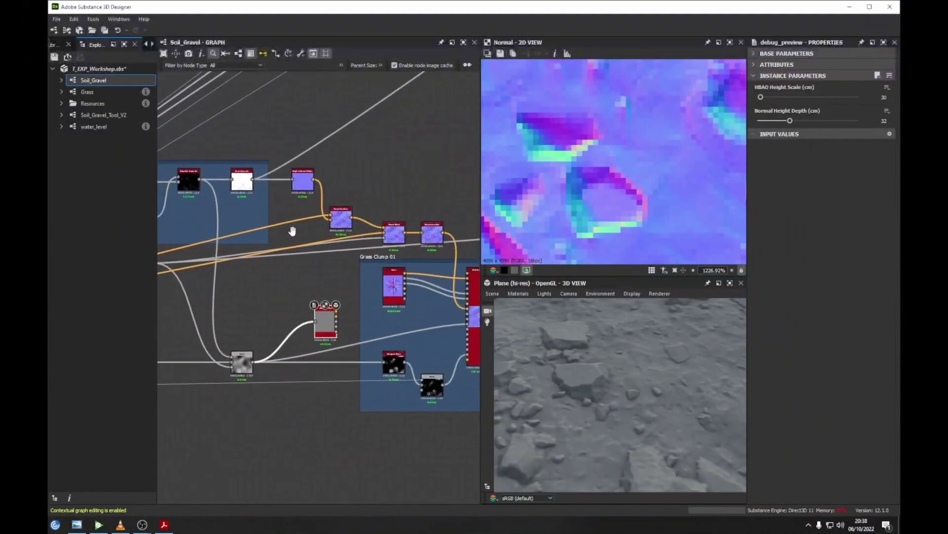
{"action": "scroll", "coordinate": [243, 269], "scroll_direction": "down", "scroll_amount": 3}
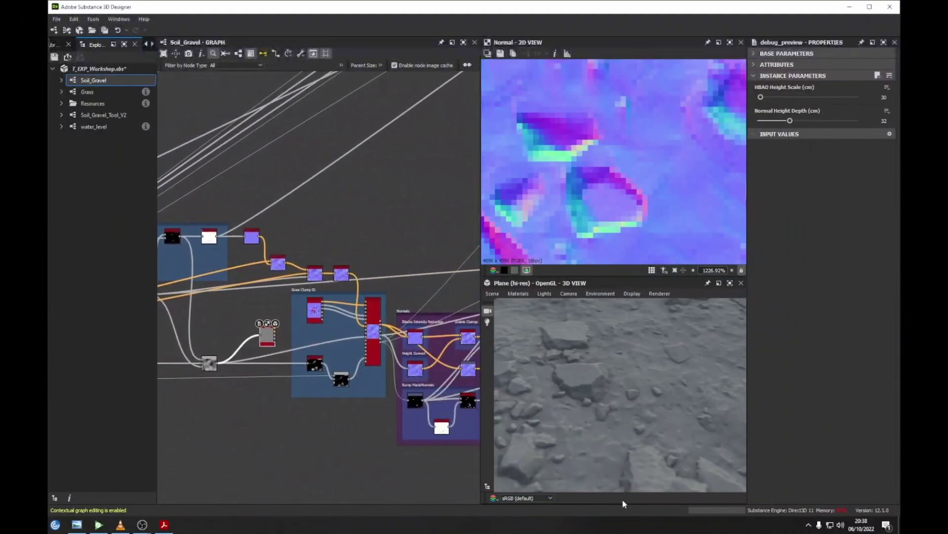
{"action": "scroll", "coordinate": [575, 379], "scroll_direction": "down", "scroll_amount": 6}
{"action": "left_click_drag", "start_coordinate": [575, 378], "coordinate": [636, 394]}
{"action": "scroll", "coordinate": [605, 384], "scroll_direction": "up", "scroll_amount": 4}
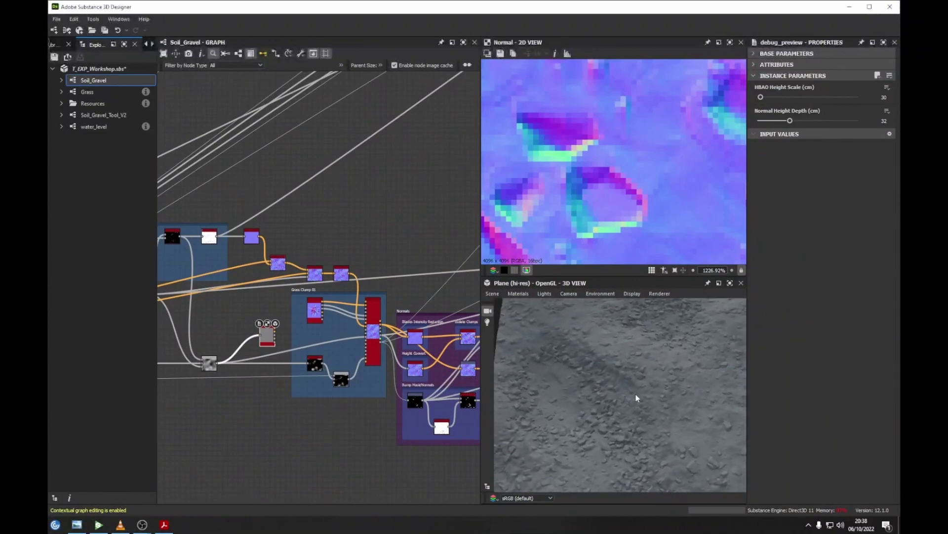
Examine the stones and surrounding soil in the reference photo IMG_0610.jpg, then return to the Soil_Gravel graph.
{"action": "left_click", "coordinate": [77, 498]}
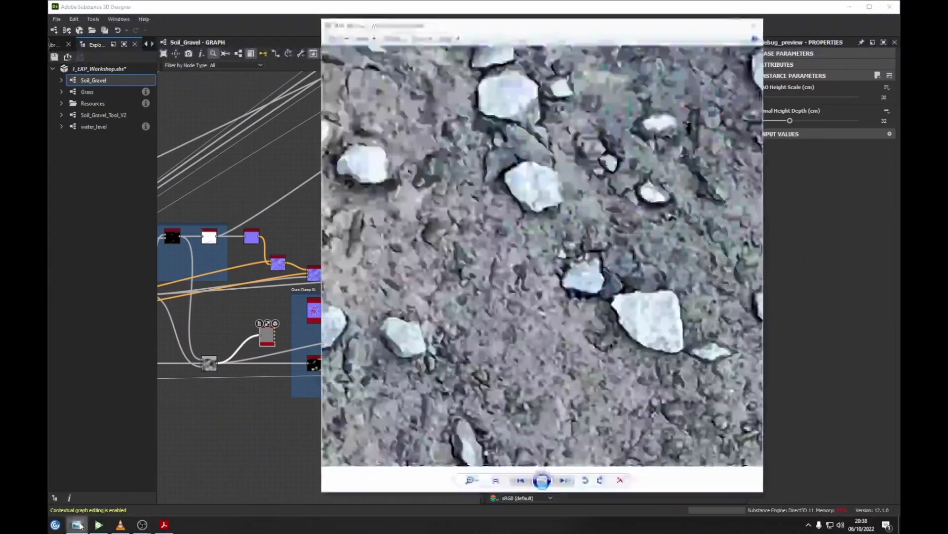
{"action": "left_click_drag", "start_coordinate": [475, 258], "coordinate": [539, 275]}
{"action": "left_click_drag", "start_coordinate": [577, 303], "coordinate": [472, 293]}
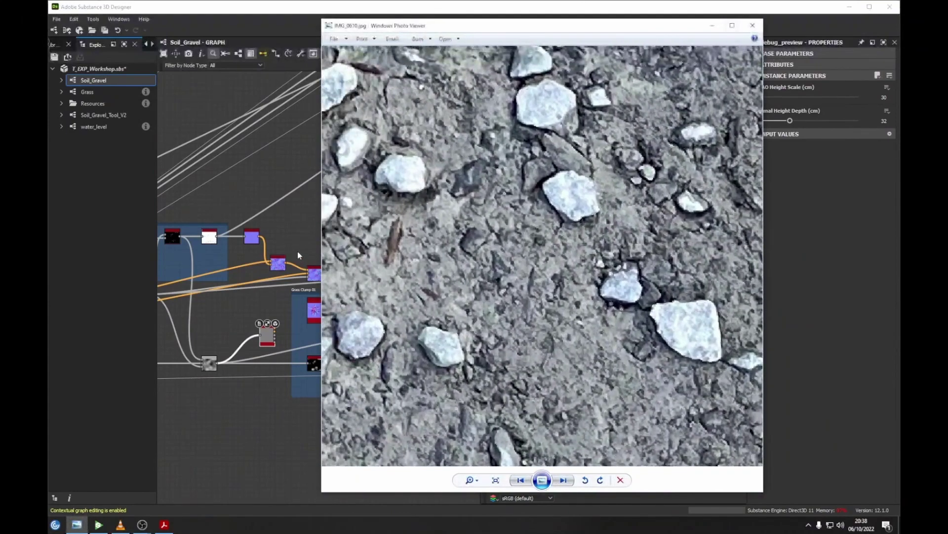
{"action": "scroll", "coordinate": [510, 282], "scroll_direction": "down", "scroll_amount": 10}
{"action": "middle_click_drag", "start_coordinate": [315, 236], "coordinate": [318, 232]}
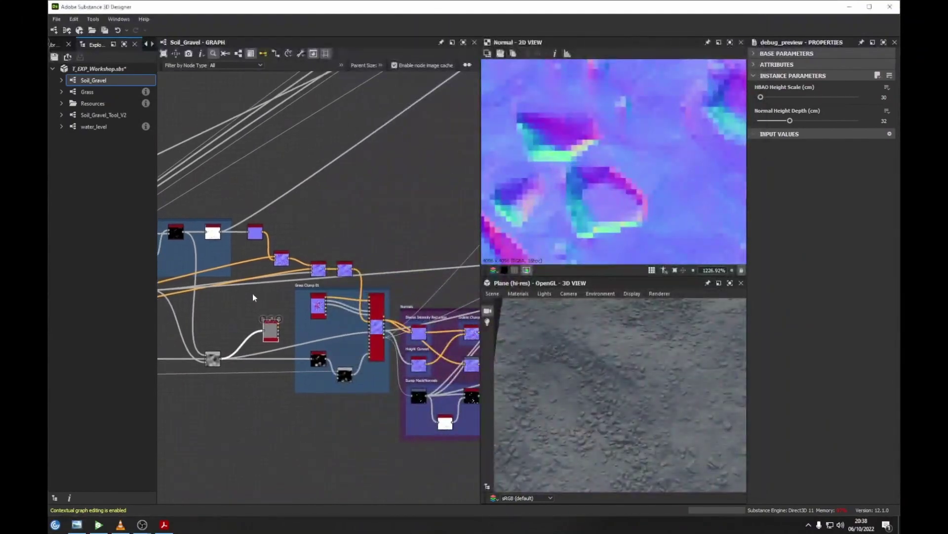
Select the Grass node in the Grass Clump 01 frame and show its whole Normal output in 2D.
{"action": "scroll", "coordinate": [256, 297], "scroll_direction": "up", "scroll_amount": 10}
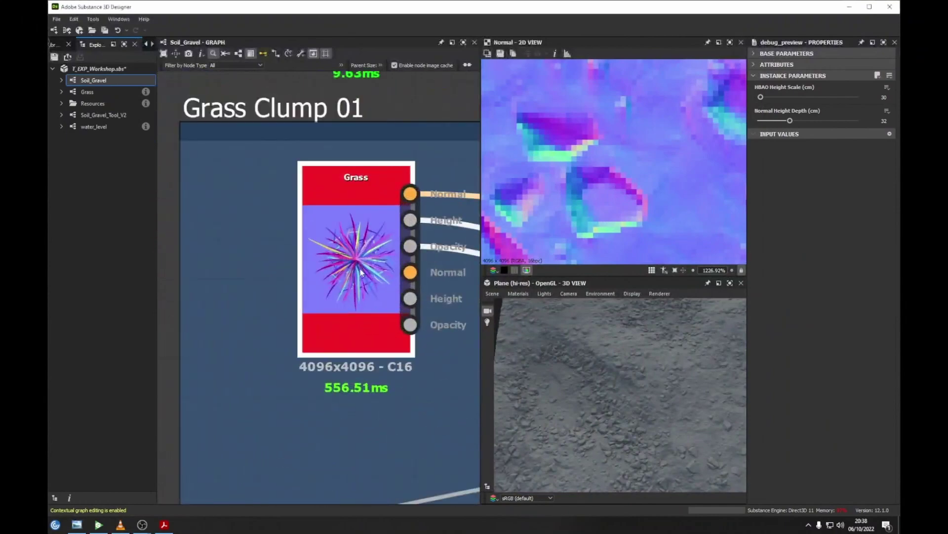
{"action": "left_click", "coordinate": [361, 271]}
{"action": "right_click", "coordinate": [361, 271]}
{"action": "middle_click_drag", "start_coordinate": [361, 272], "coordinate": [318, 284]}
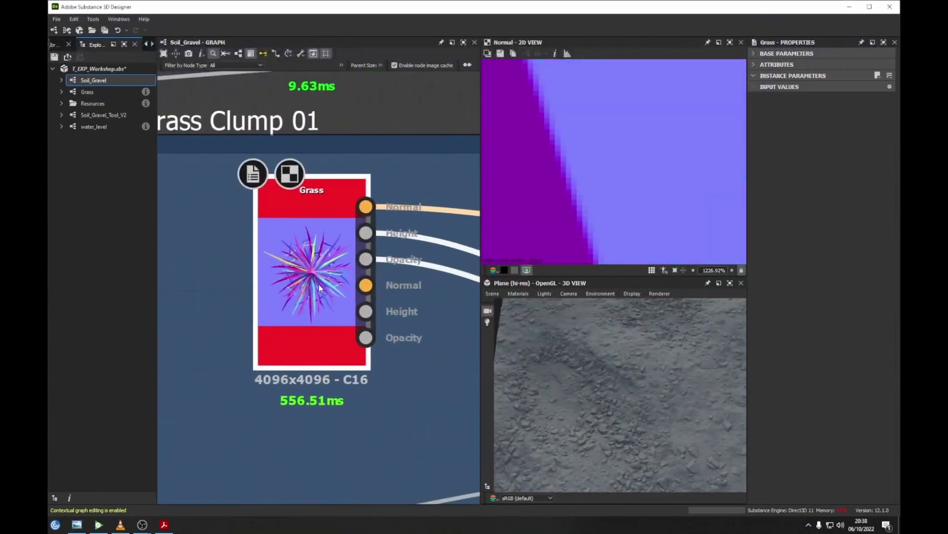
{"action": "double_click", "coordinate": [318, 284]}
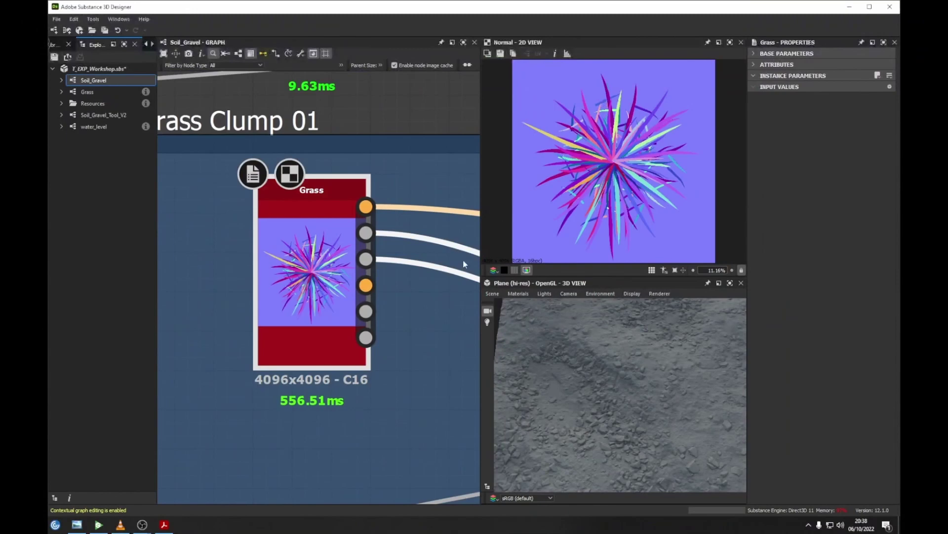
Compare the Grass node's Height, Opacity and Normal outputs in 2D, ending on the Normal output.
{"action": "scroll", "coordinate": [331, 307], "scroll_direction": "down", "scroll_amount": 2}
{"action": "left_click", "coordinate": [357, 274]}
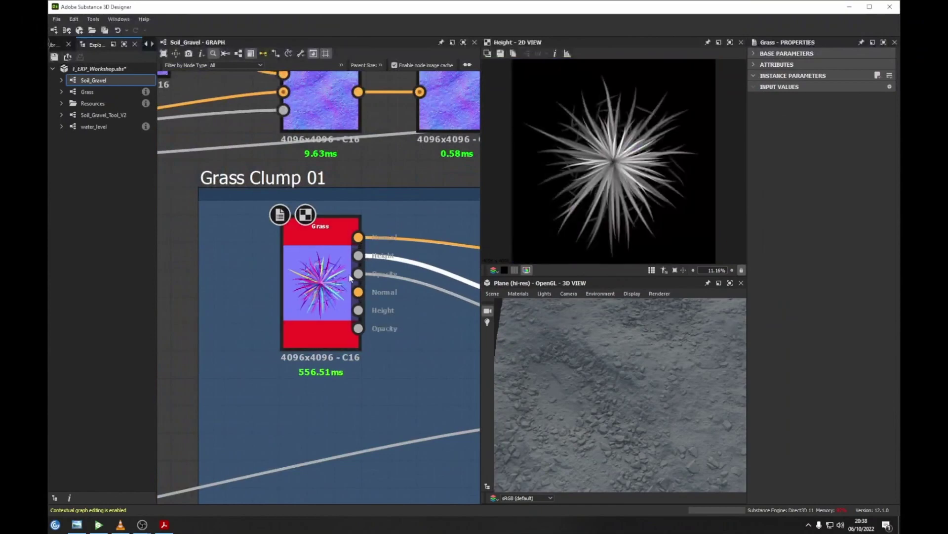
{"action": "left_click", "coordinate": [359, 328]}
{"action": "left_click", "coordinate": [358, 237]}
{"action": "middle_click_drag", "start_coordinate": [357, 241], "coordinate": [297, 255]}
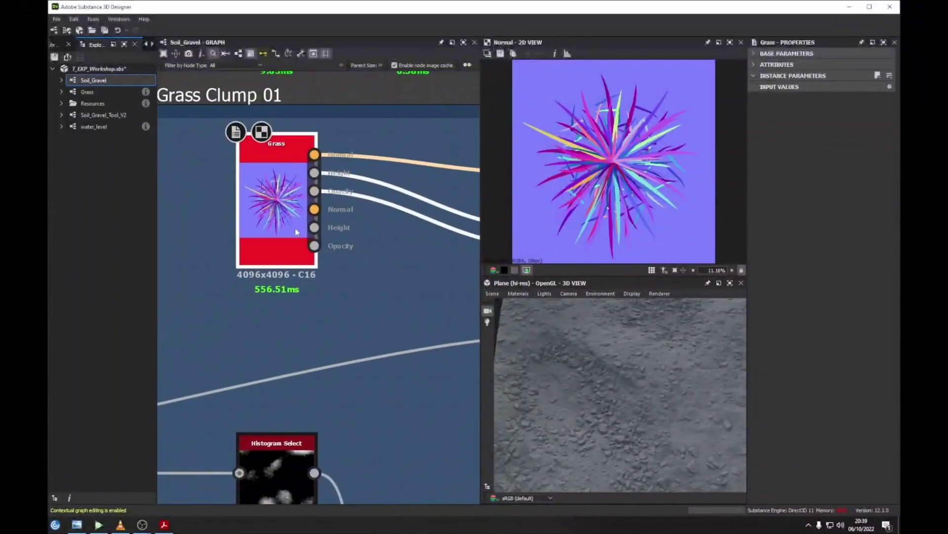
{"action": "double_click", "coordinate": [314, 173]}
{"action": "double_click", "coordinate": [314, 155]}
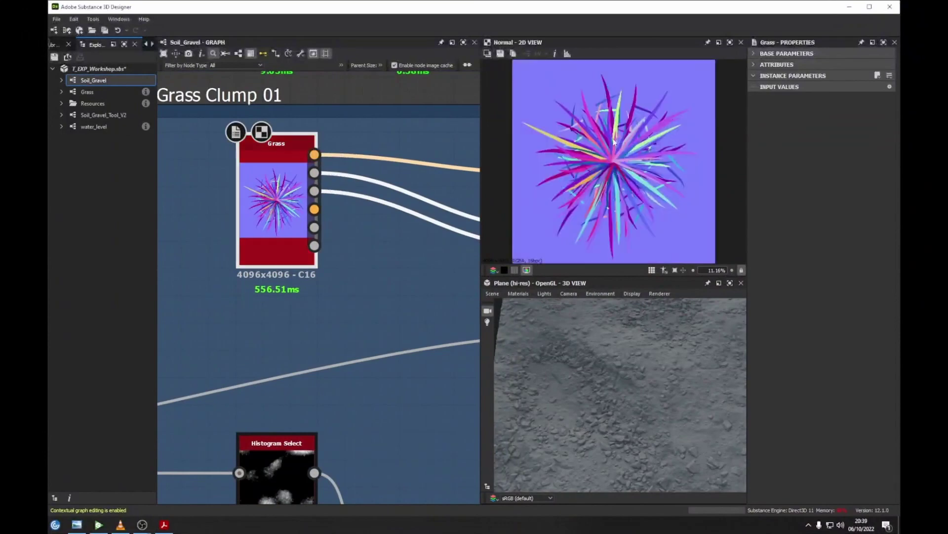
View the Grass Clump 01 Atlas Scatter's Normal output and parameters, and the Blend mask feeding its Mask Random input.
{"action": "scroll", "coordinate": [313, 196], "scroll_direction": "down", "scroll_amount": 4}
{"action": "middle_click_drag", "start_coordinate": [396, 222], "coordinate": [389, 248]}
{"action": "left_click", "coordinate": [382, 261]}
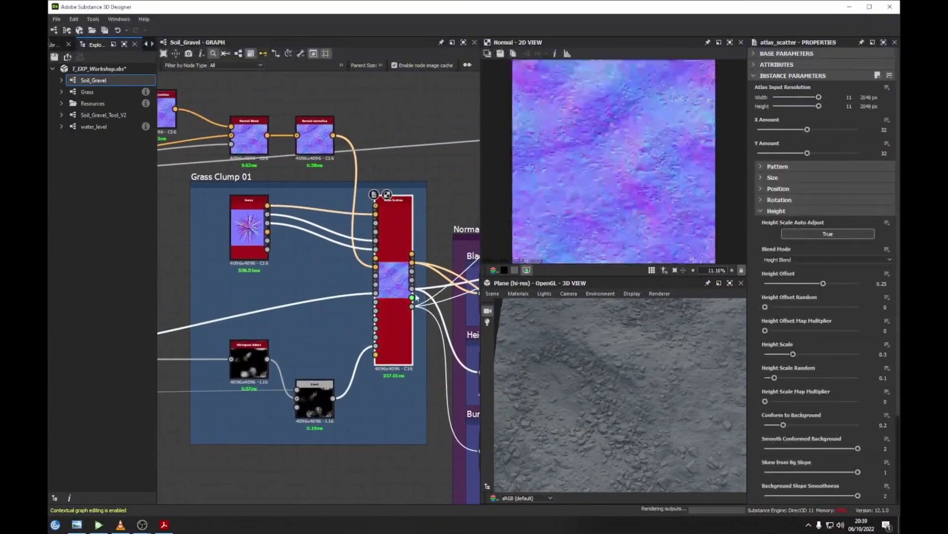
{"action": "scroll", "coordinate": [381, 347], "scroll_direction": "up", "scroll_amount": 2}
{"action": "double_click", "coordinate": [375, 348]}
Move debug_preview below the Grass Clump 01 frame.
{"action": "middle_click_drag", "start_coordinate": [309, 275], "coordinate": [413, 240]}
{"action": "scroll", "coordinate": [239, 259], "scroll_direction": "down", "scroll_amount": 3}
{"action": "left_click_drag", "start_coordinate": [228, 260], "coordinate": [388, 406]}
{"action": "middle_click_drag", "start_coordinate": [386, 407], "coordinate": [370, 410]}
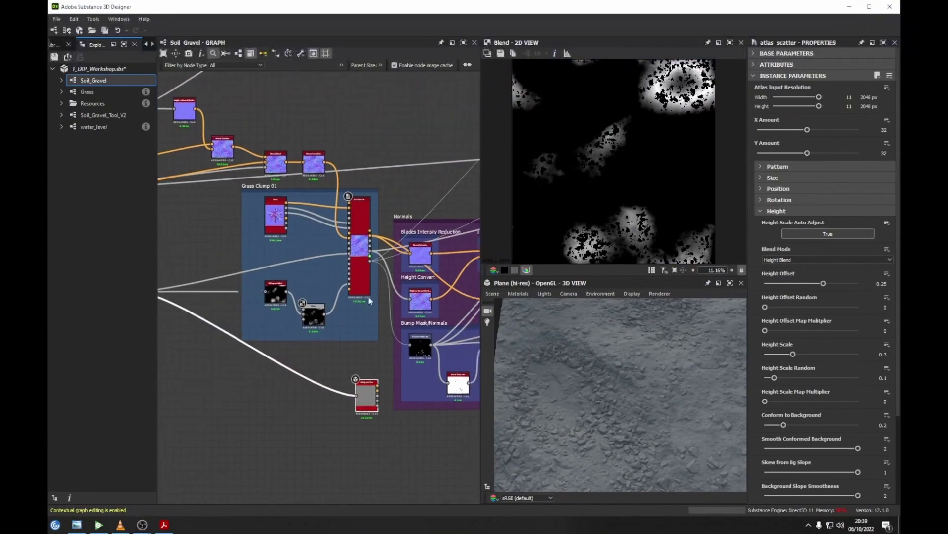
Trace the connections around Grass Clump 01 and into the Normals frame, and move debug_preview below the Normals frame.
{"action": "middle_click_drag", "start_coordinate": [224, 232], "coordinate": [407, 326]}
{"action": "scroll", "coordinate": [352, 198], "scroll_direction": "up", "scroll_amount": 5}
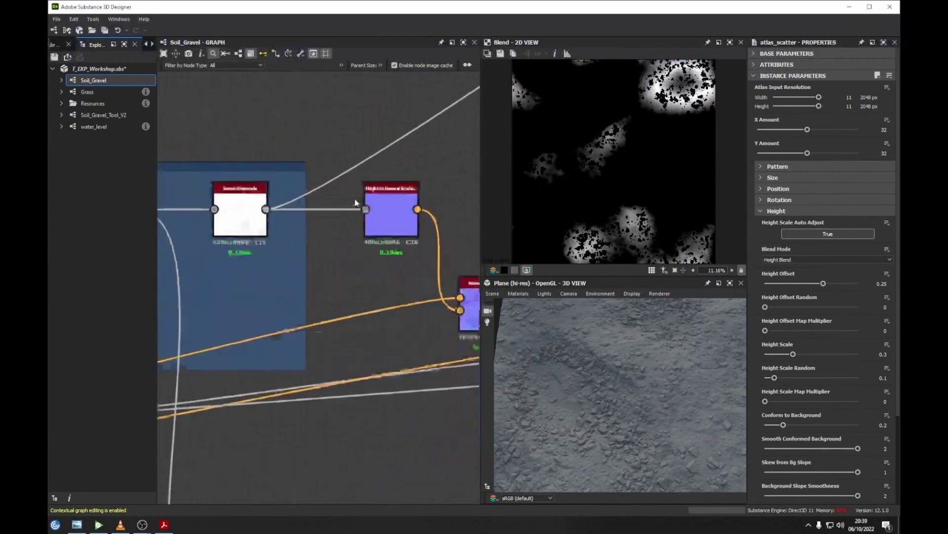
{"action": "middle_click_drag", "start_coordinate": [411, 261], "coordinate": [301, 226]}
{"action": "scroll", "coordinate": [300, 224], "scroll_direction": "down", "scroll_amount": 3}
{"action": "middle_click_drag", "start_coordinate": [420, 289], "coordinate": [232, 221]}
{"action": "middle_click_drag", "start_coordinate": [354, 331], "coordinate": [240, 160]}
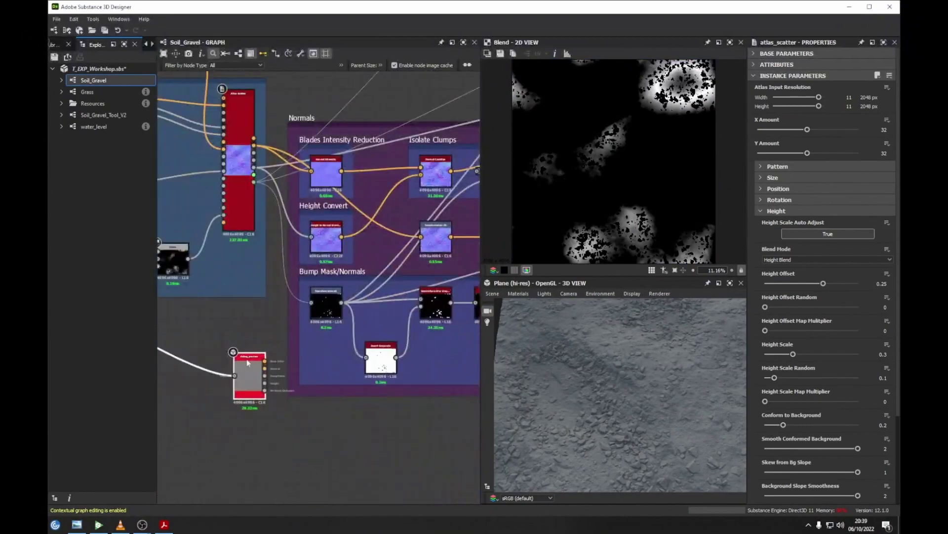
{"action": "middle_click_drag", "start_coordinate": [331, 224], "coordinate": [273, 235]}
{"action": "scroll", "coordinate": [248, 239], "scroll_direction": "down", "scroll_amount": 3}
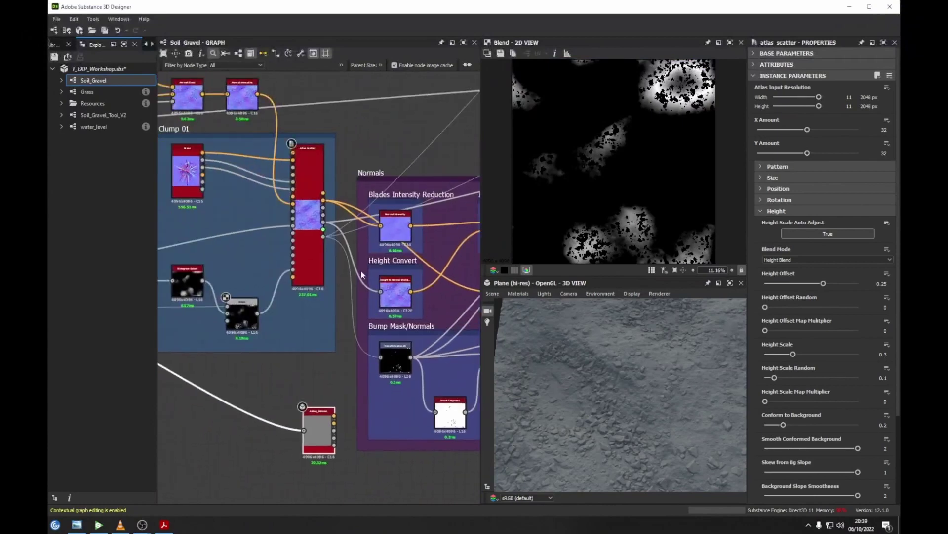
{"action": "scroll", "coordinate": [269, 248], "scroll_direction": "up", "scroll_amount": 3}
{"action": "left_click_drag", "start_coordinate": [175, 417], "coordinate": [328, 480]}
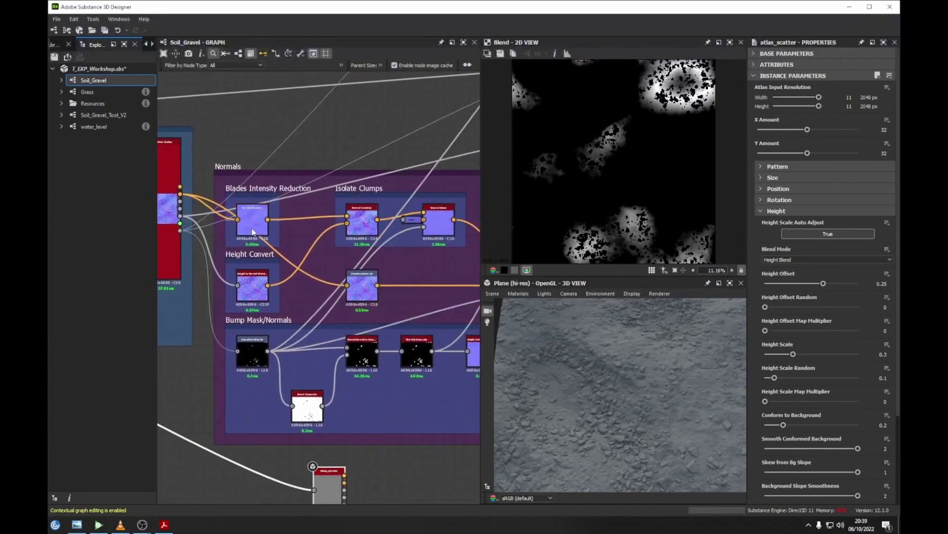
Compare the Blades Intensity Reduction and Height Convert normals in 2D, examining two grass clumps up close.
{"action": "double_click", "coordinate": [252, 220]}
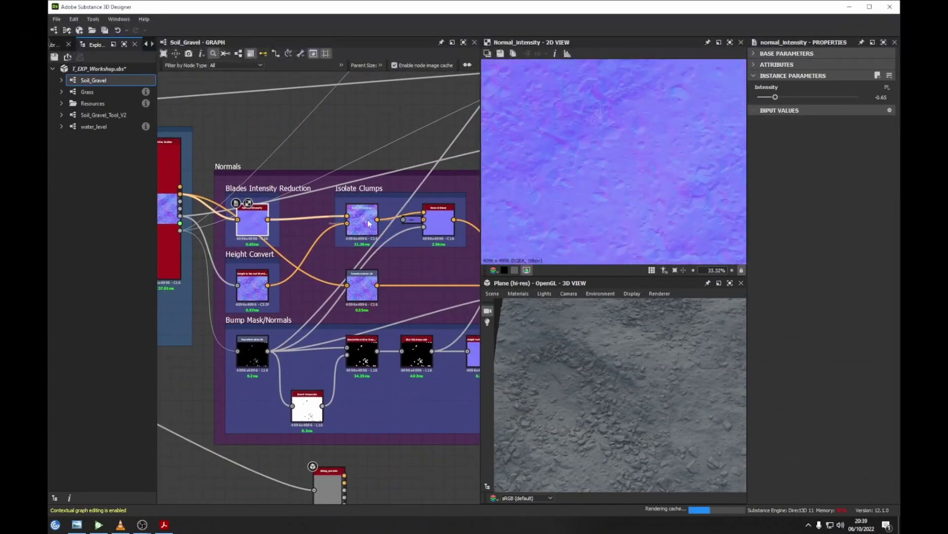
{"action": "double_click", "coordinate": [253, 286]}
{"action": "middle_click_drag", "start_coordinate": [589, 225], "coordinate": [628, 139]}
{"action": "scroll", "coordinate": [645, 166], "scroll_direction": "up", "scroll_amount": 5}
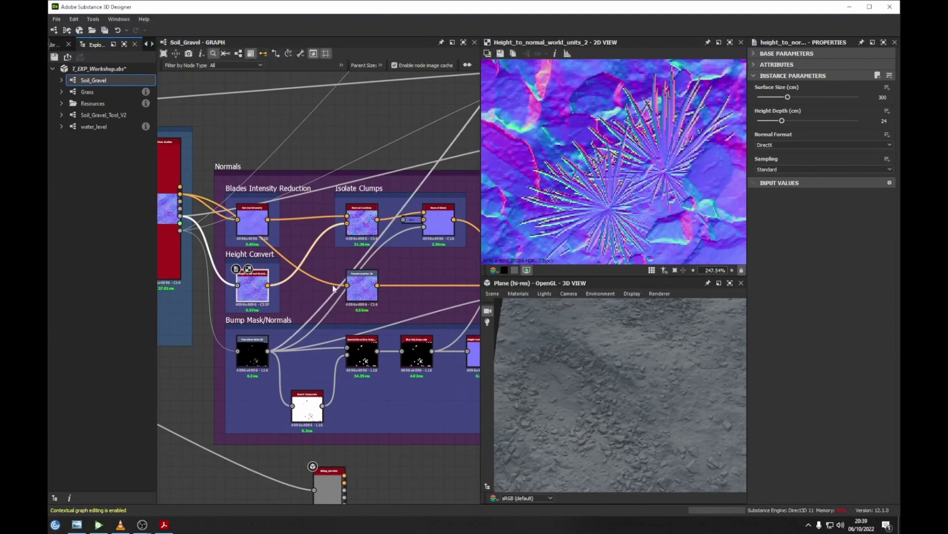
Connect the Grass Clump 01 Atlas Scatter's Height output to debug_preview and inspect a grass clump in 3D.
{"action": "left_click_drag", "start_coordinate": [180, 216], "coordinate": [314, 489]}
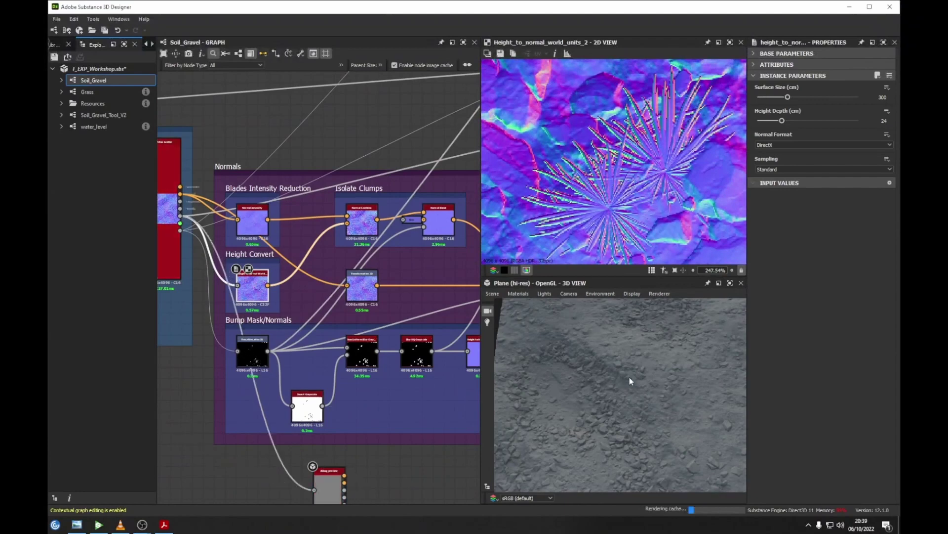
{"action": "mouse_move", "coordinate": [618, 379]}
{"action": "left_mouse_down"}
{"action": "mouse_move", "coordinate": [624, 350]}
{"action": "mouse_move", "coordinate": [580, 406]}
{"action": "mouse_move", "coordinate": [588, 372]}
{"action": "mouse_move", "coordinate": [617, 420]}
{"action": "mouse_move", "coordinate": [612, 386]}
{"action": "mouse_move", "coordinate": [630, 328]}
{"action": "mouse_move", "coordinate": [561, 349]}
{"action": "mouse_move", "coordinate": [606, 376]}
{"action": "left_mouse_up"}
{"action": "middle_click_drag", "start_coordinate": [393, 376], "coordinate": [409, 406]}
Preview the reduced blade normals, the Transformation 2D normals, and the blurred mask and normal from the Bump Mask/Normals frame.
{"action": "double_click", "coordinate": [273, 257]}
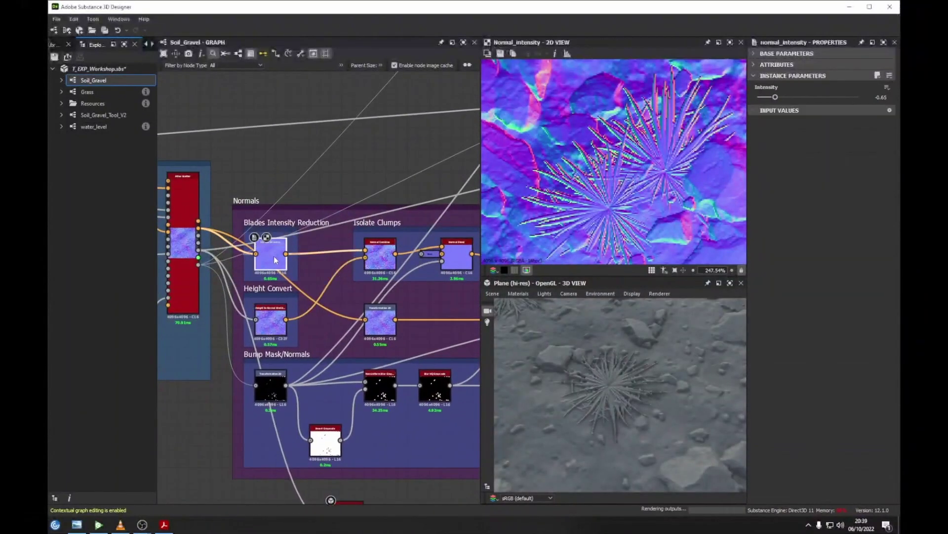
{"action": "left_click", "coordinate": [376, 329]}
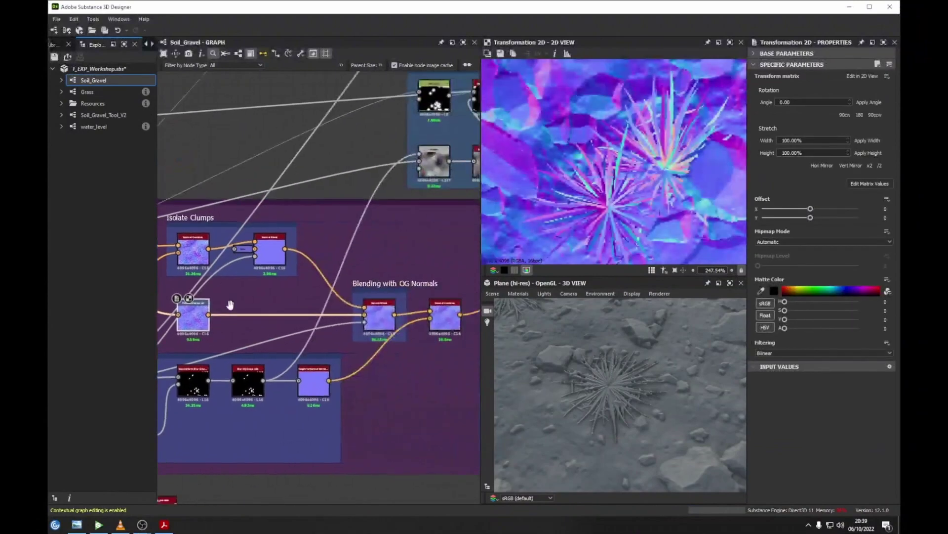
{"action": "left_click", "coordinate": [313, 381]}
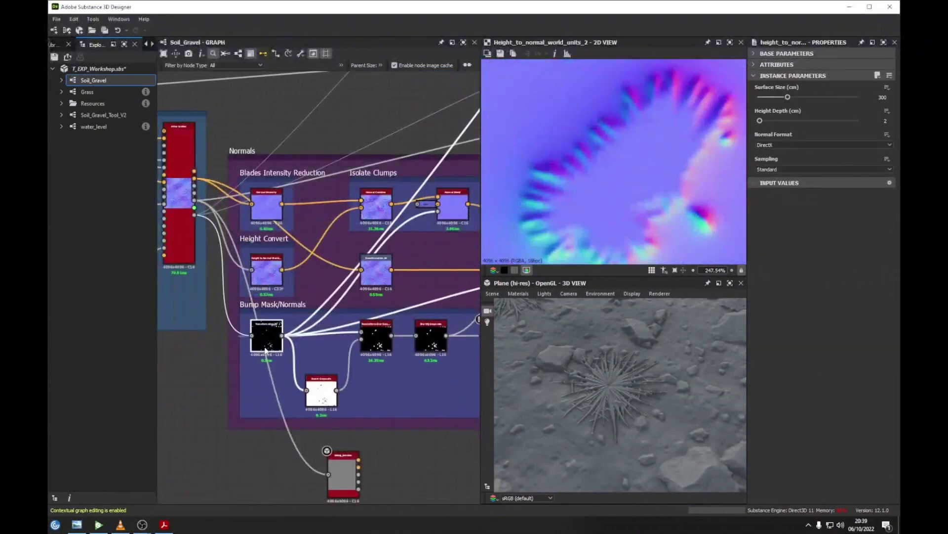
{"action": "double_click", "coordinate": [369, 338]}
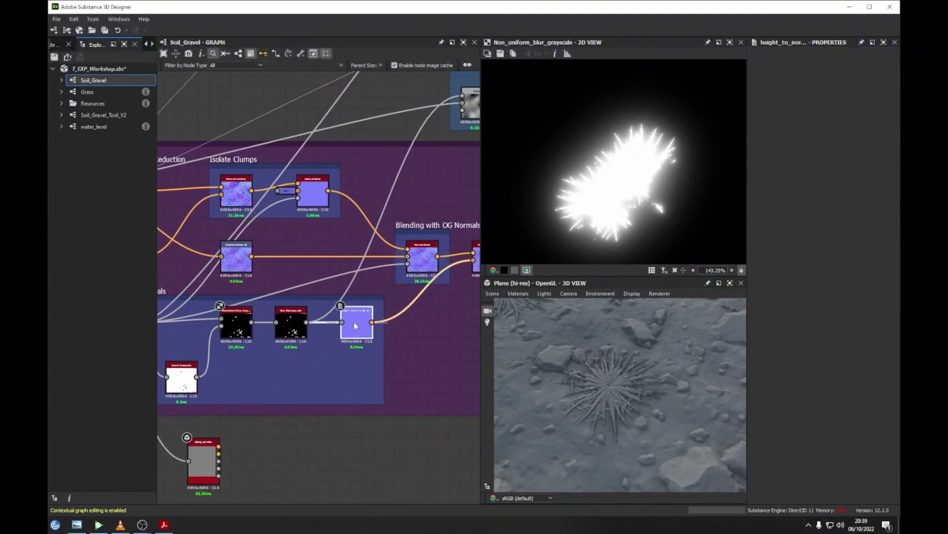
{"action": "double_click", "coordinate": [353, 322]}
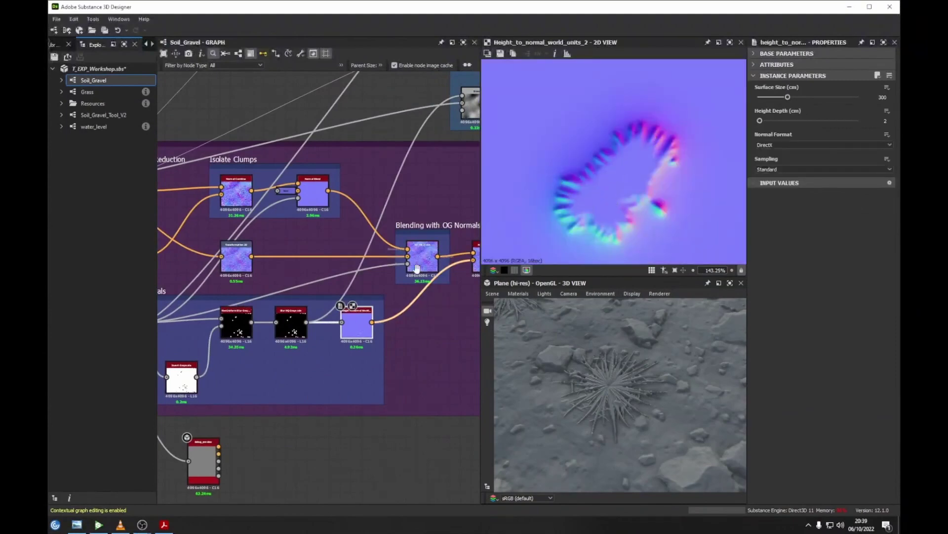
Preview the Normal Blend in the Blending with OG Normals frame and the Normal Combine that follows it.
{"action": "middle_click_drag", "start_coordinate": [416, 268], "coordinate": [359, 278]}
{"action": "double_click", "coordinate": [364, 269]}
{"action": "left_click", "coordinate": [430, 265]}
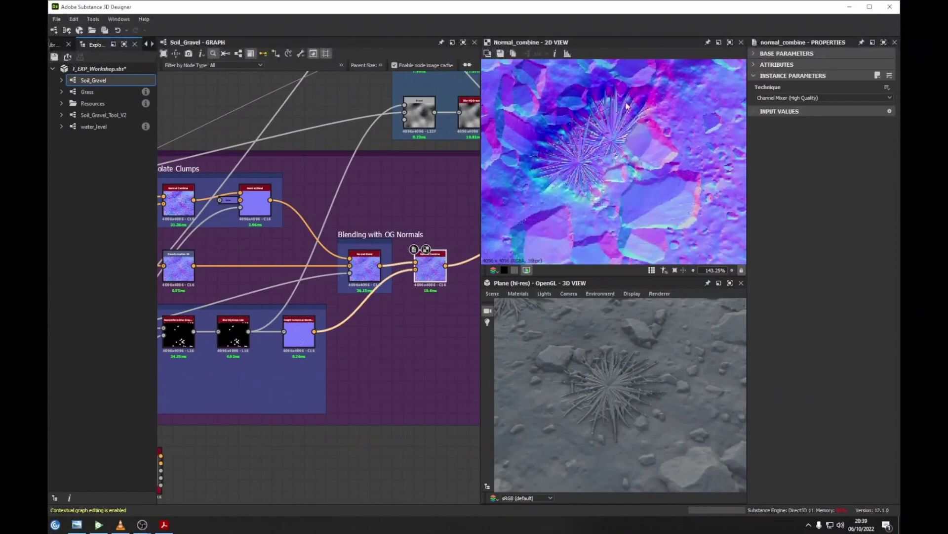
Move debug_preview out of the Normals area to below the Single Blades Scatter frame.
{"action": "scroll", "coordinate": [383, 332], "scroll_direction": "down", "scroll_amount": 3}
{"action": "left_click_drag", "start_coordinate": [241, 394], "coordinate": [393, 315]}
{"action": "middle_click_drag", "start_coordinate": [394, 315], "coordinate": [345, 382]}
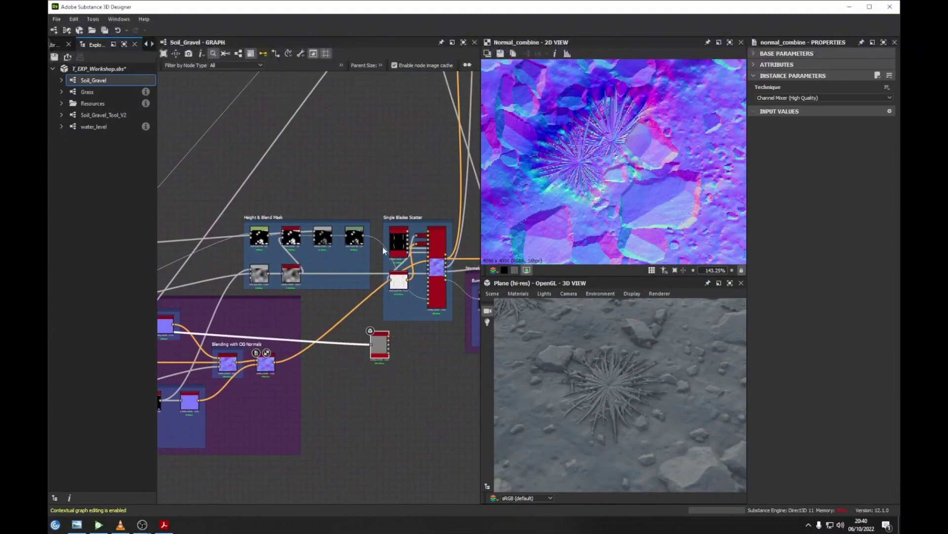
Show the single grass blades from the Height and Opacity outputs of the Grass node in the Single Blades Scatter frame.
{"action": "scroll", "coordinate": [286, 240], "scroll_direction": "up", "scroll_amount": 4}
{"action": "middle_click_drag", "start_coordinate": [286, 241], "coordinate": [262, 241]}
{"action": "scroll", "coordinate": [288, 288], "scroll_direction": "up", "scroll_amount": 2}
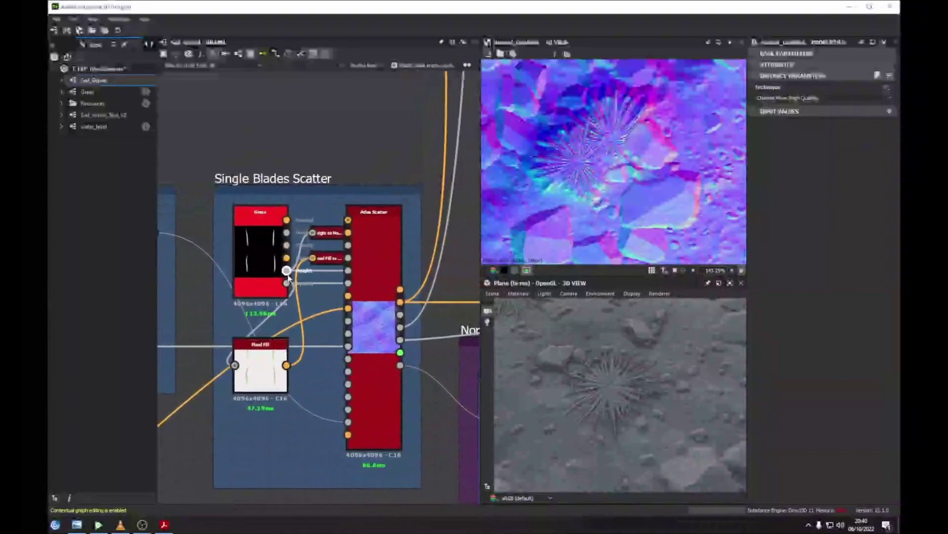
{"action": "double_click", "coordinate": [288, 279]}
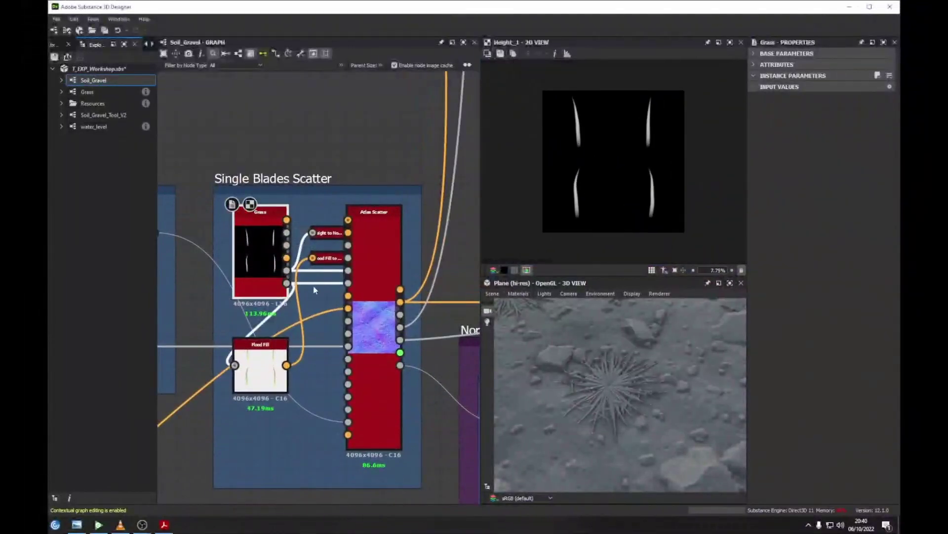
{"action": "double_click", "coordinate": [286, 283]}
Preview the Flood Fill of the grass blades and its Flood Fill to Random Grayscale result in 2D.
{"action": "scroll", "coordinate": [196, 369], "scroll_direction": "down", "scroll_amount": 2}
{"action": "middle_click_drag", "start_coordinate": [196, 369], "coordinate": [299, 279]}
{"action": "double_click", "coordinate": [378, 277]}
{"action": "scroll", "coordinate": [370, 220], "scroll_direction": "up", "scroll_amount": 3}
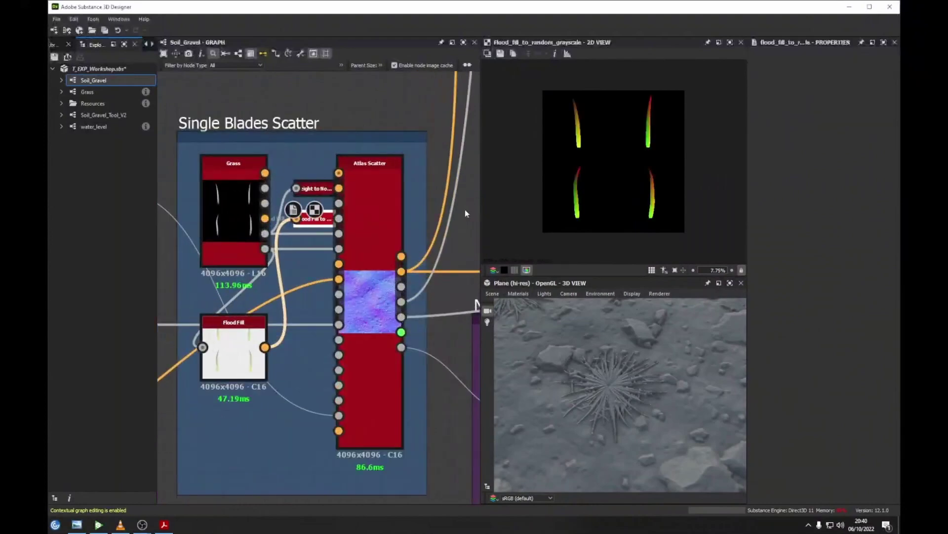
{"action": "double_click", "coordinate": [316, 219]}
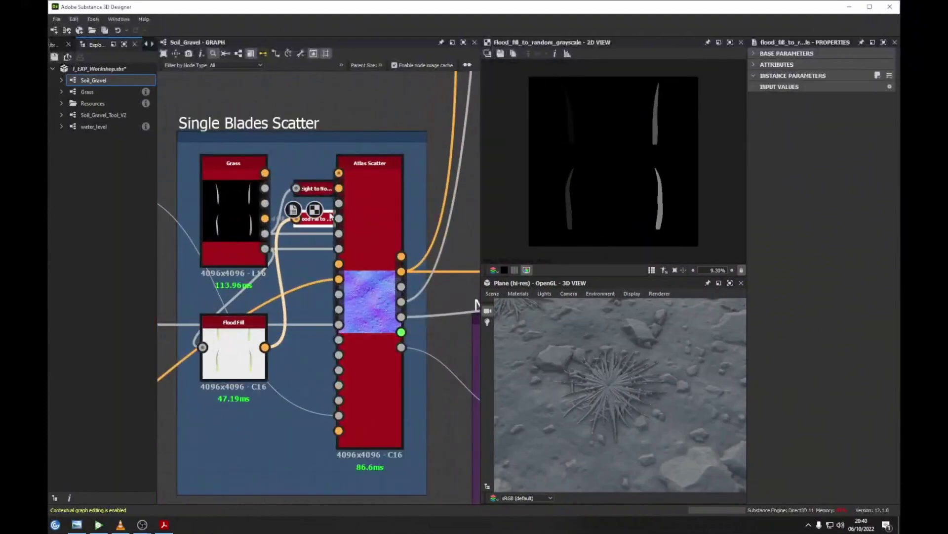
Show the Single Blades Scatter Atlas Scatter's Metallic output in 2D and examine individual blades up close.
{"action": "double_click", "coordinate": [401, 302]}
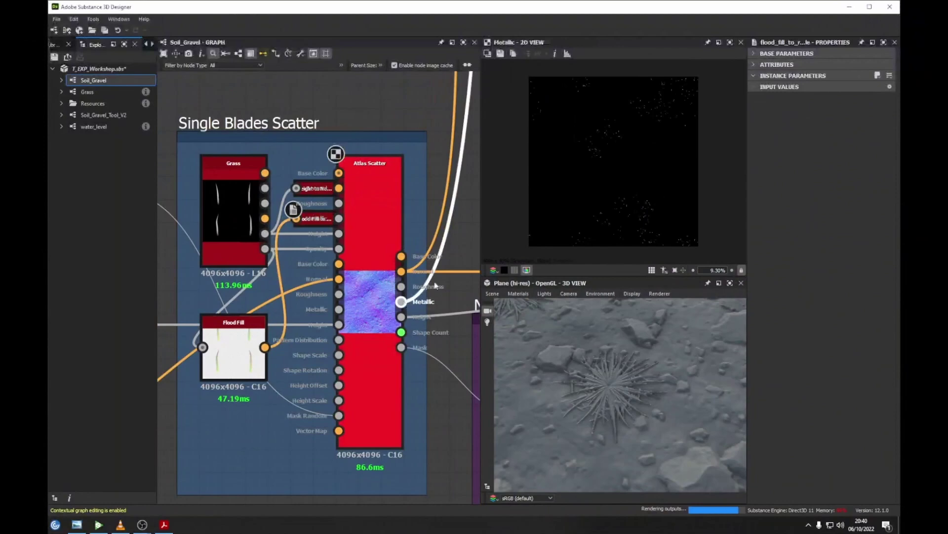
{"action": "scroll", "coordinate": [577, 199], "scroll_direction": "up", "scroll_amount": 10}
{"action": "middle_click_drag", "start_coordinate": [375, 275], "coordinate": [373, 278]}
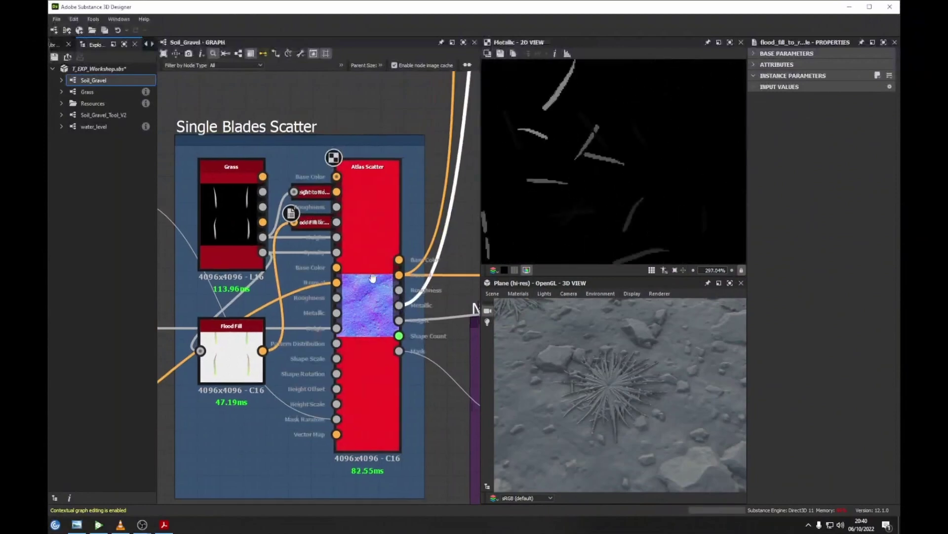
Preview the blades' Height to Normal World Units in the Bump Mask/Normals frame and the Normal Combine that follows it.
{"action": "scroll", "coordinate": [373, 277], "scroll_direction": "down", "scroll_amount": 4}
{"action": "scroll", "coordinate": [409, 331], "scroll_direction": "up", "scroll_amount": 4}
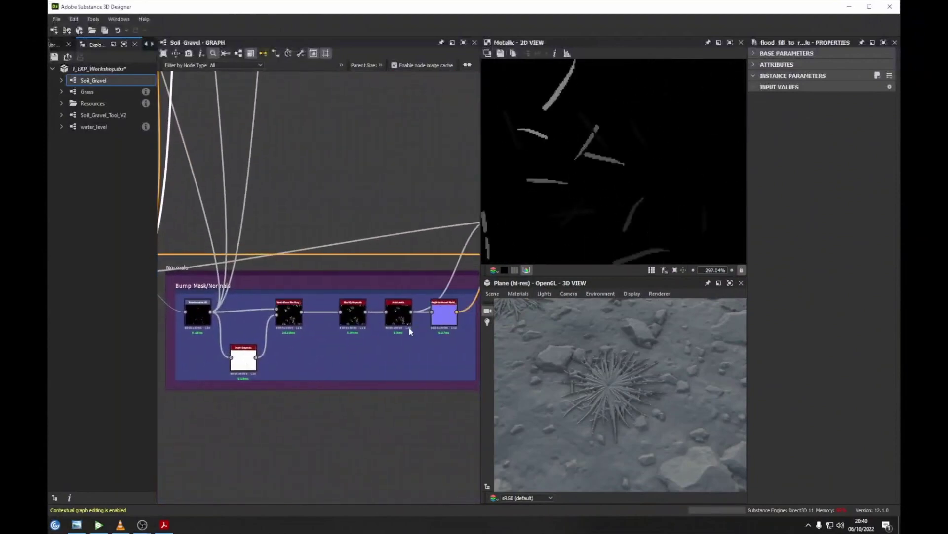
{"action": "middle_click_drag", "start_coordinate": [410, 332], "coordinate": [380, 329]}
{"action": "double_click", "coordinate": [416, 312]}
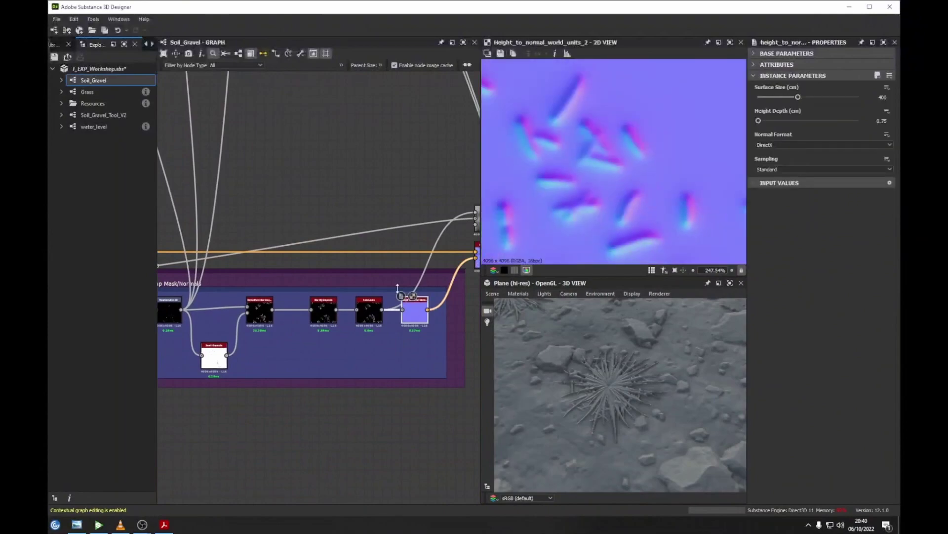
{"action": "middle_click_drag", "start_coordinate": [469, 259], "coordinate": [374, 258]}
{"action": "scroll", "coordinate": [374, 258], "scroll_direction": "up", "scroll_amount": 3}
{"action": "double_click", "coordinate": [397, 272]}
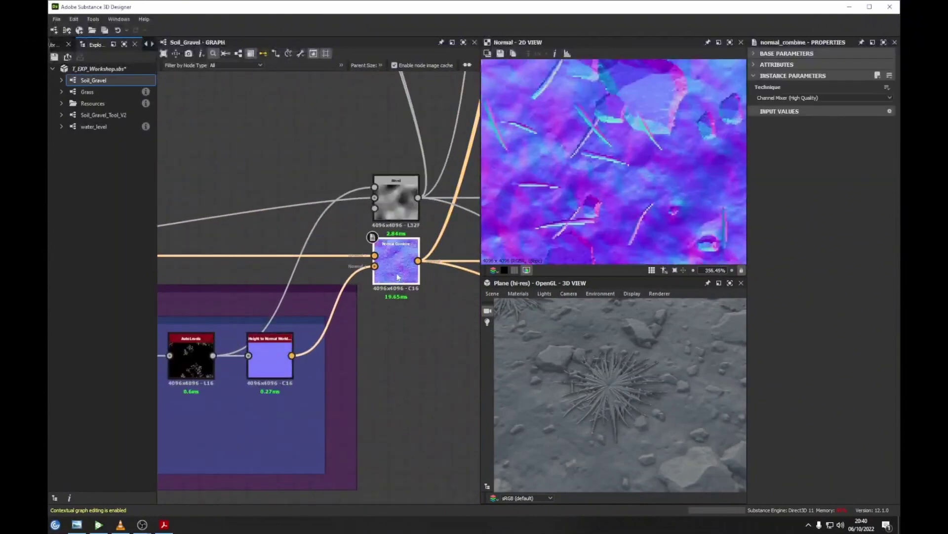
{"action": "scroll", "coordinate": [606, 153], "scroll_direction": "down", "scroll_amount": 3}
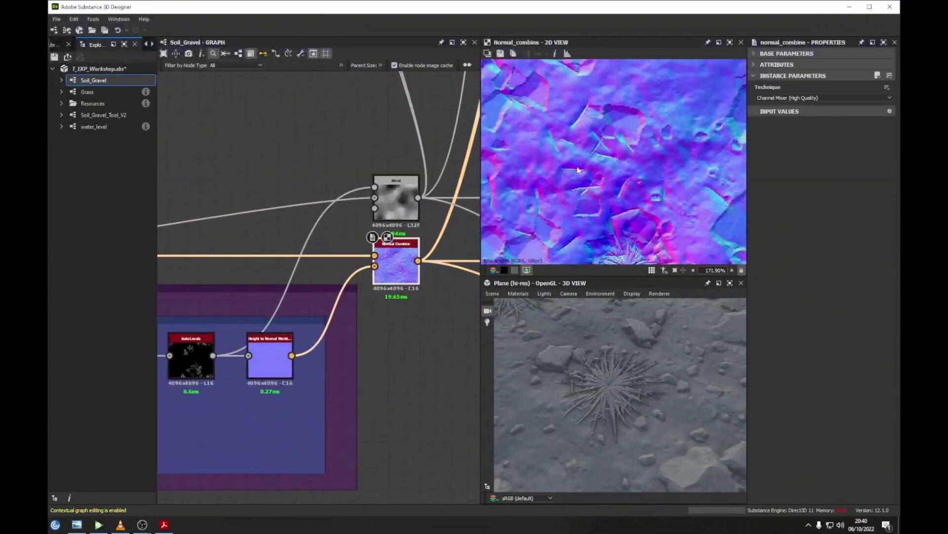
Move the height Blend and Normal Combine nodes together closer to the Final Convert frame.
{"action": "middle_click_drag", "start_coordinate": [401, 275], "coordinate": [378, 289]}
{"action": "scroll", "coordinate": [379, 289], "scroll_direction": "down", "scroll_amount": 5}
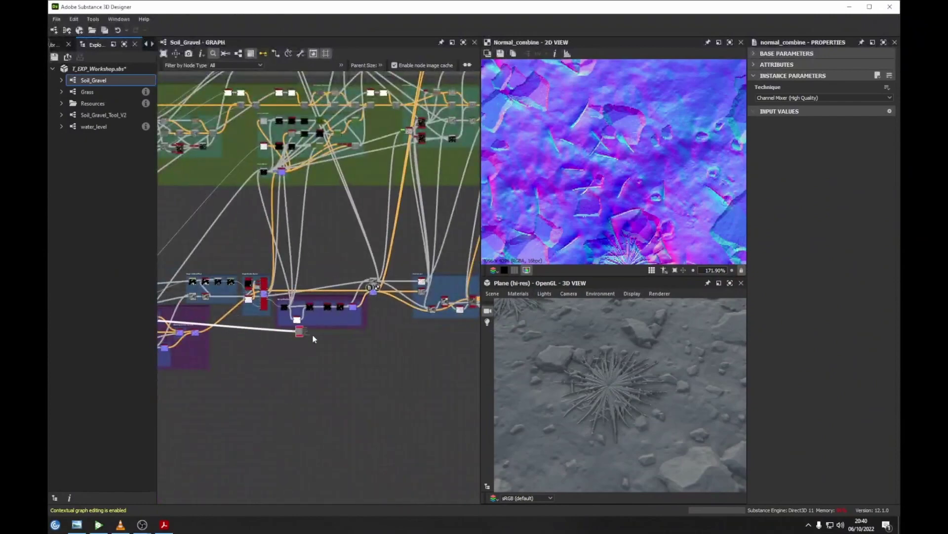
{"action": "scroll", "coordinate": [433, 286], "scroll_direction": "up", "scroll_amount": 3}
{"action": "scroll", "coordinate": [425, 291], "scroll_direction": "down", "scroll_amount": 3}
{"action": "scroll", "coordinate": [356, 318], "scroll_direction": "up", "scroll_amount": 3}
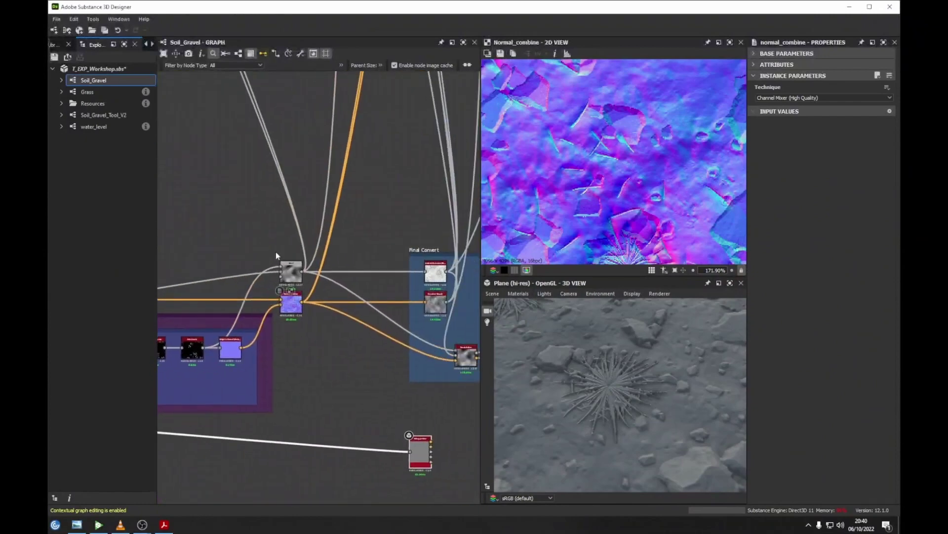
{"action": "left_click_drag", "start_coordinate": [296, 307], "coordinate": [355, 307]}
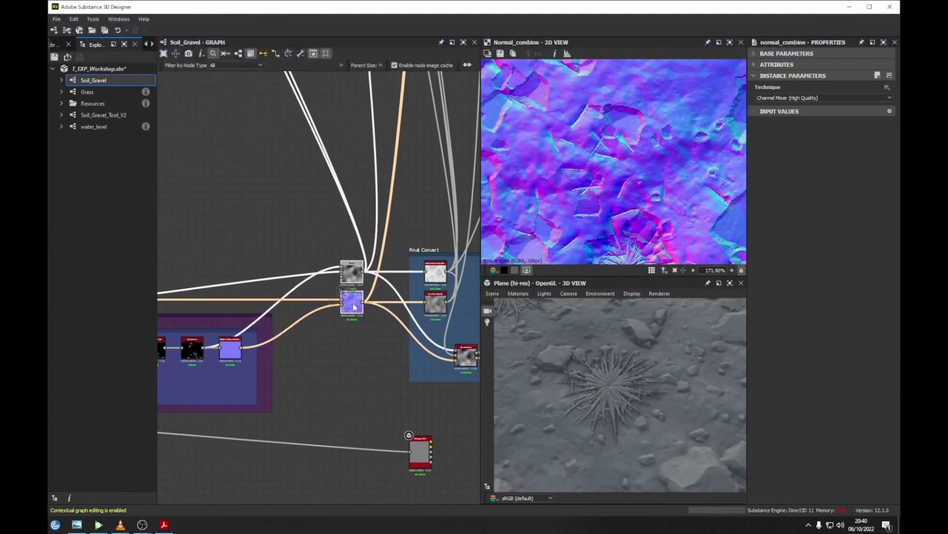
{"action": "middle_click_drag", "start_coordinate": [400, 278], "coordinate": [361, 276]}
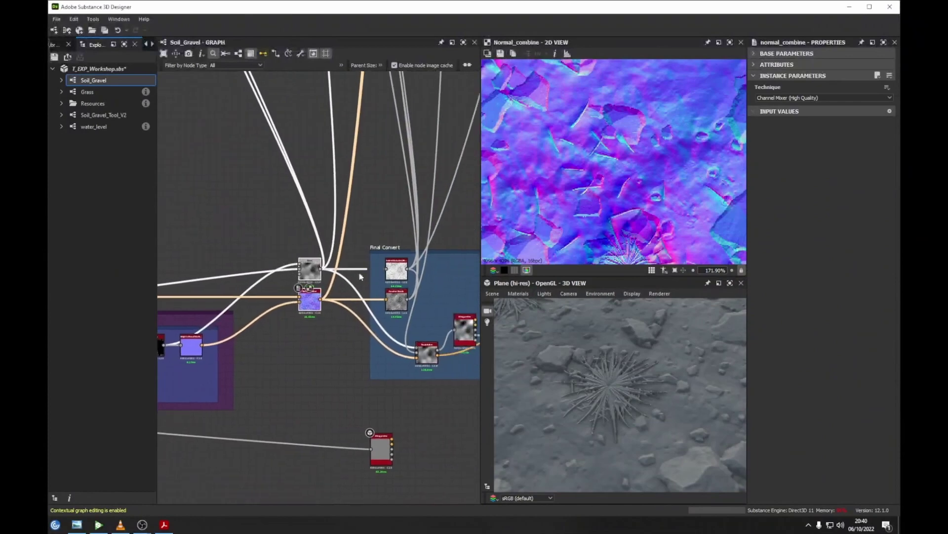
{"action": "left_click_drag", "start_coordinate": [314, 276], "coordinate": [310, 275]}
Preview the Ambient Occlusion (HBAO) node of the Final Convert frame in 2D and examine the grass clump and stones.
{"action": "double_click", "coordinate": [310, 274]}
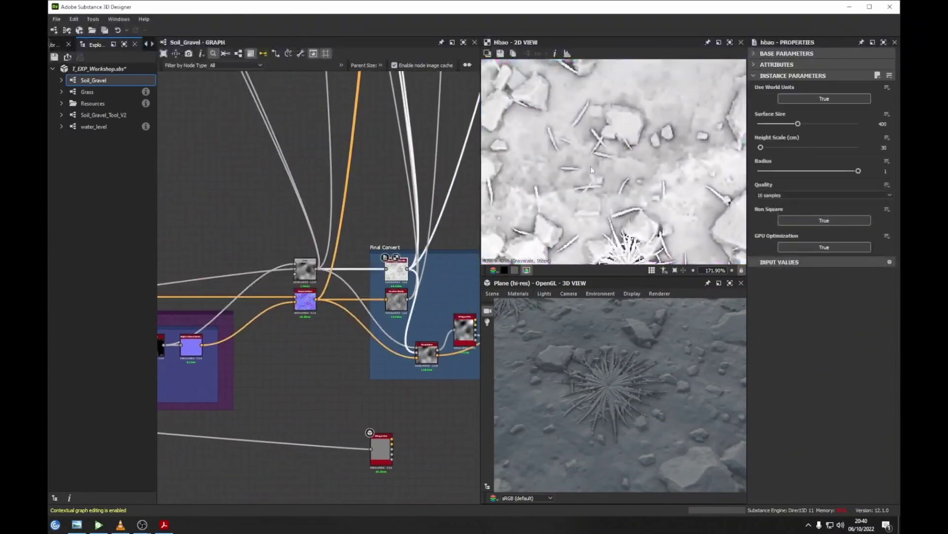
{"action": "middle_click_drag", "start_coordinate": [547, 148], "coordinate": [599, 174]}
{"action": "scroll", "coordinate": [600, 174], "scroll_direction": "down", "scroll_amount": 3}
{"action": "middle_click_drag", "start_coordinate": [561, 222], "coordinate": [509, 188]}
{"action": "middle_click_drag", "start_coordinate": [676, 163], "coordinate": [586, 197]}
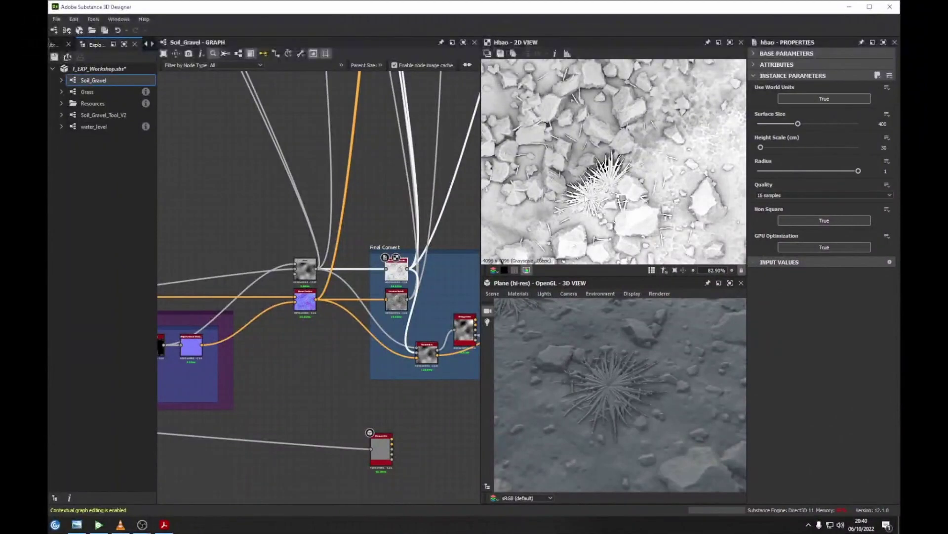
{"action": "scroll", "coordinate": [602, 196], "scroll_direction": "up", "scroll_amount": 4}
{"action": "scroll", "coordinate": [602, 194], "scroll_direction": "down", "scroll_amount": 3}
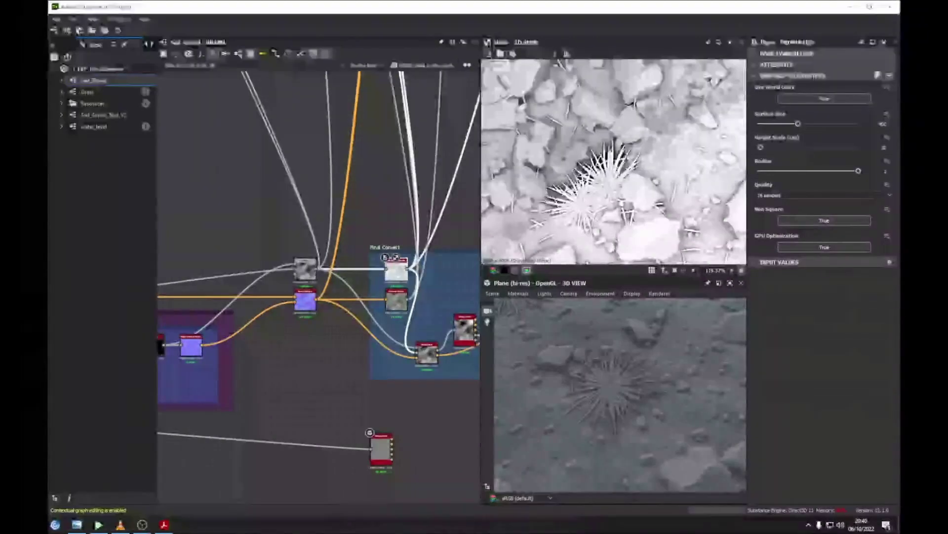
Show the parameters of the Atlas Scatter node in the Single Blades Scatter frame.
{"action": "scroll", "coordinate": [240, 265], "scroll_direction": "down", "scroll_amount": 5}
{"action": "middle_click_drag", "start_coordinate": [241, 266], "coordinate": [430, 269]}
{"action": "scroll", "coordinate": [336, 265], "scroll_direction": "up", "scroll_amount": 8}
{"action": "left_click", "coordinate": [332, 251]}
{"action": "left_click", "coordinate": [331, 251]}
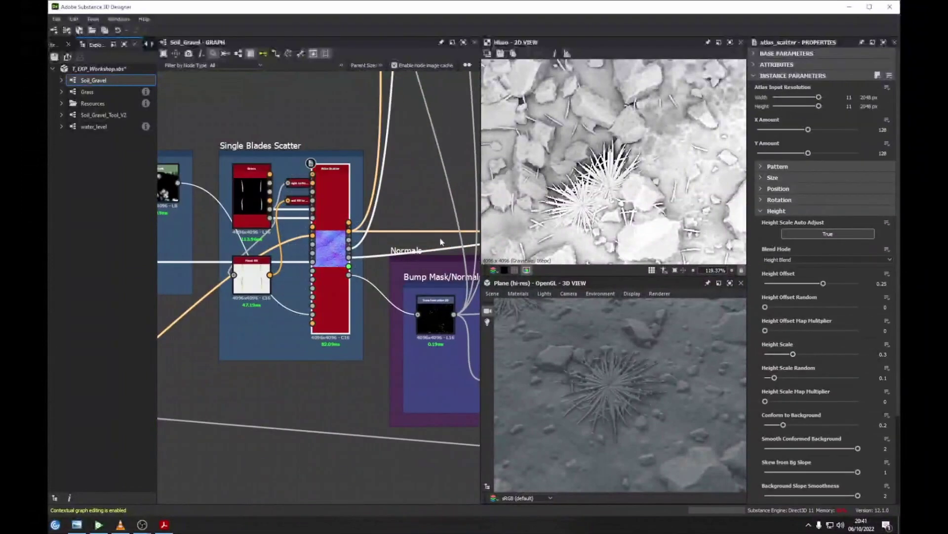
Preview the height Blend that feeds the Final Convert frame and examine the grass clump up close.
{"action": "scroll", "coordinate": [441, 242], "scroll_direction": "down", "scroll_amount": 3}
{"action": "middle_click_drag", "start_coordinate": [442, 241], "coordinate": [293, 241]}
{"action": "scroll", "coordinate": [293, 241], "scroll_direction": "up", "scroll_amount": 5}
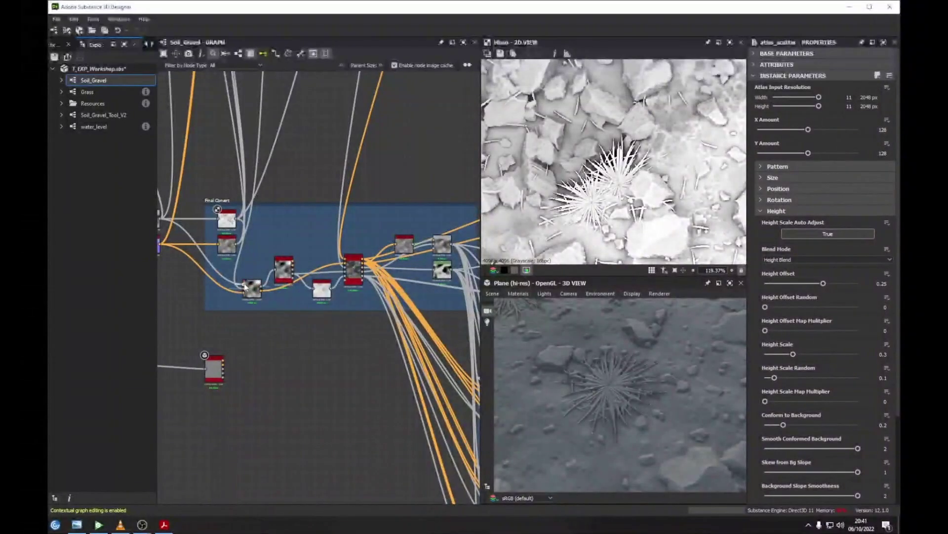
{"action": "scroll", "coordinate": [244, 283], "scroll_direction": "up", "scroll_amount": 2}
{"action": "middle_click_drag", "start_coordinate": [283, 287], "coordinate": [315, 298]}
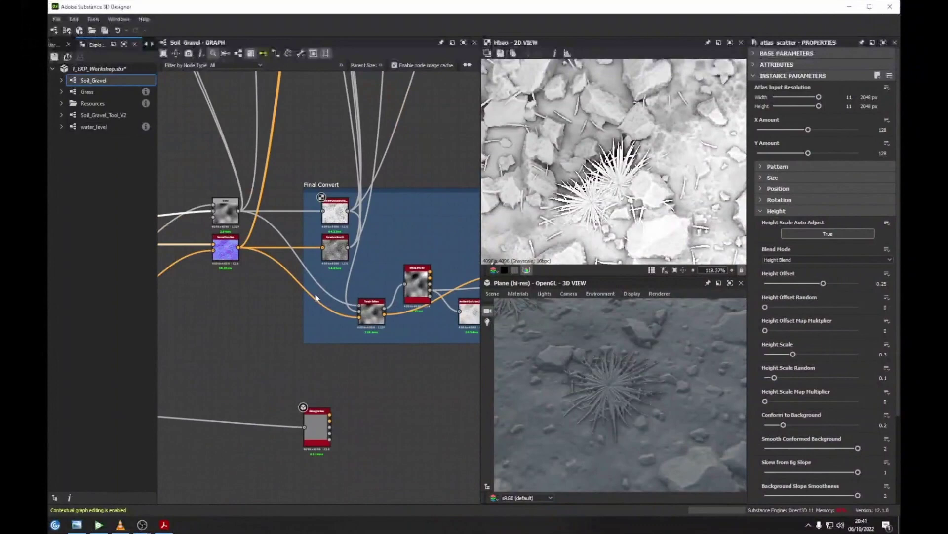
{"action": "double_click", "coordinate": [236, 216]}
{"action": "scroll", "coordinate": [597, 183], "scroll_direction": "up", "scroll_amount": 4}
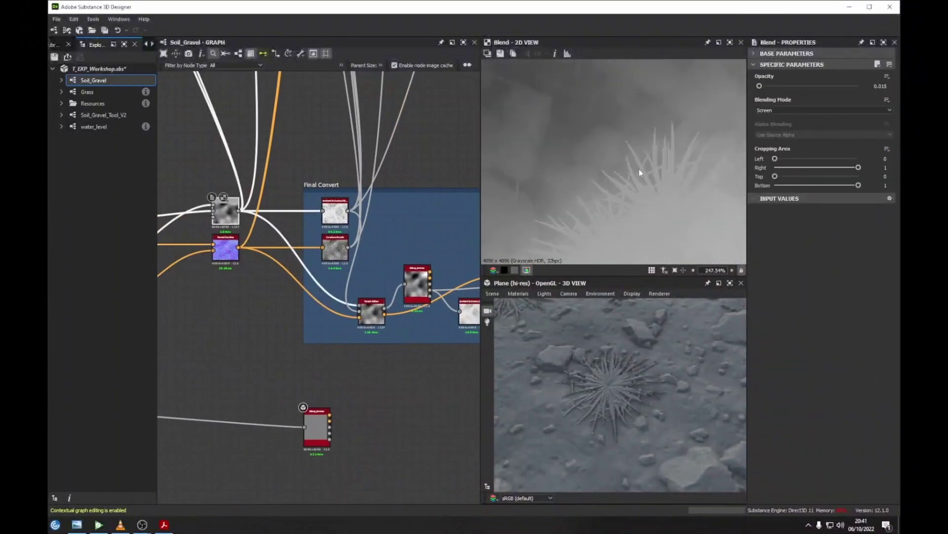
{"action": "middle_click_drag", "start_coordinate": [636, 168], "coordinate": [594, 93]}
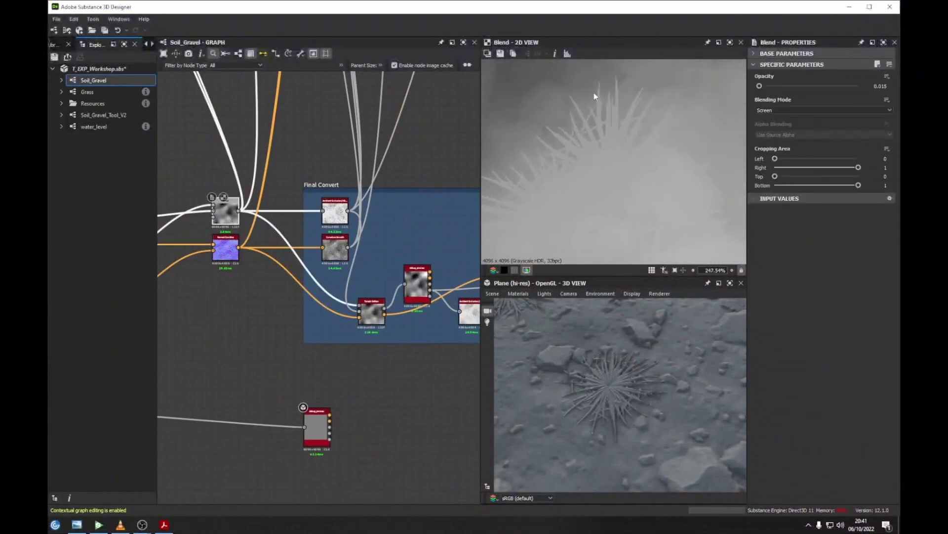
Preview the final Normal Combine, the Ambient Occlusion (HBAO) and the Curvature Smooth node in turn in 2D.
{"action": "double_click", "coordinate": [339, 214]}
{"action": "double_click", "coordinate": [226, 247]}
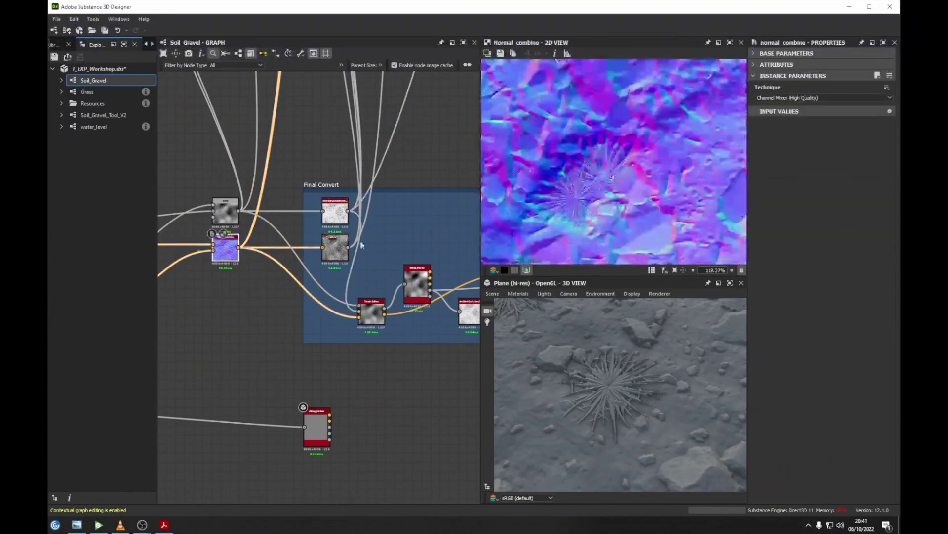
{"action": "double_click", "coordinate": [335, 213]}
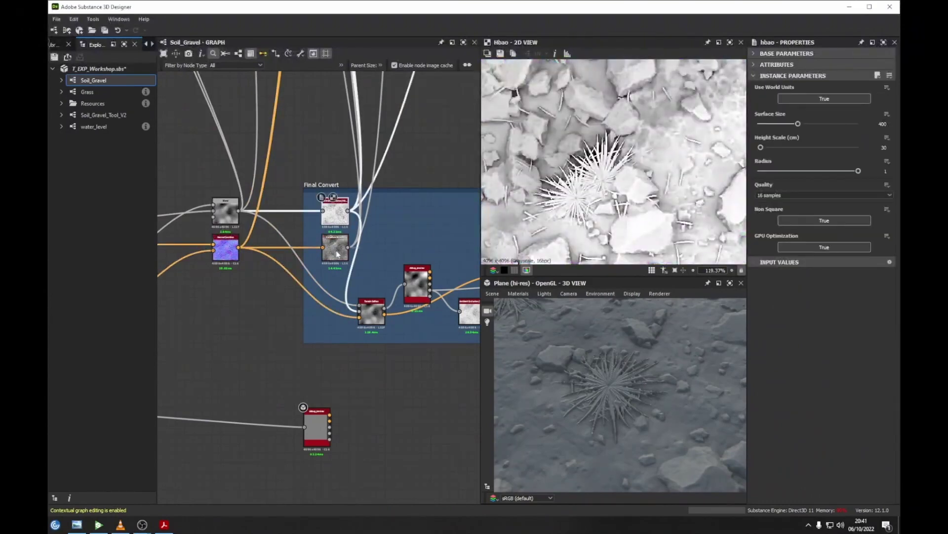
{"action": "double_click", "coordinate": [337, 252]}
Preview the Gradient Map directly after Curvature Smooth in the colour section and bring up the gravel reference photo.
{"action": "middle_click_drag", "start_coordinate": [436, 252], "coordinate": [346, 247]}
{"action": "middle_click_drag", "start_coordinate": [275, 306], "coordinate": [375, 310]}
{"action": "scroll", "coordinate": [375, 310], "scroll_direction": "down", "scroll_amount": 6}
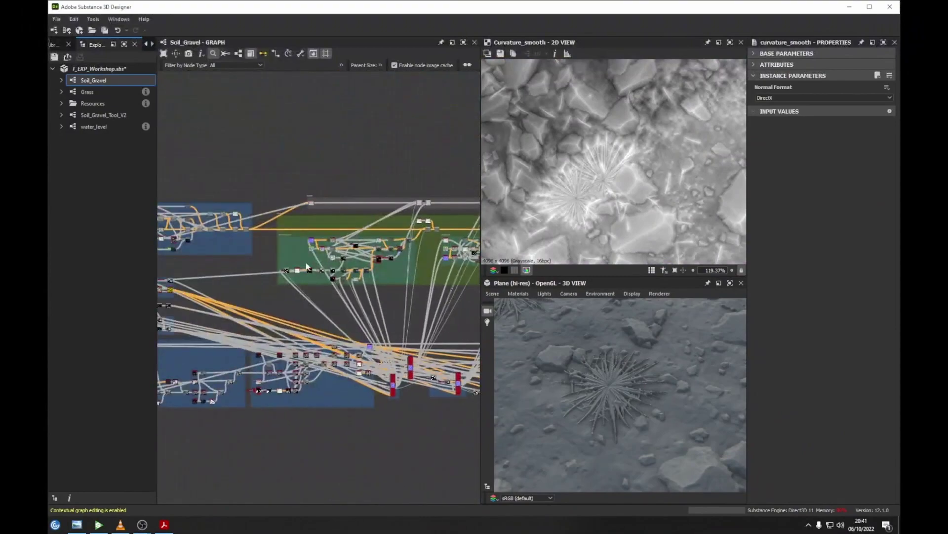
{"action": "scroll", "coordinate": [307, 268], "scroll_direction": "up", "scroll_amount": 6}
{"action": "middle_click_drag", "start_coordinate": [395, 241], "coordinate": [342, 262]}
{"action": "middle_click_drag", "start_coordinate": [213, 203], "coordinate": [413, 302]}
{"action": "scroll", "coordinate": [328, 275], "scroll_direction": "down", "scroll_amount": 4}
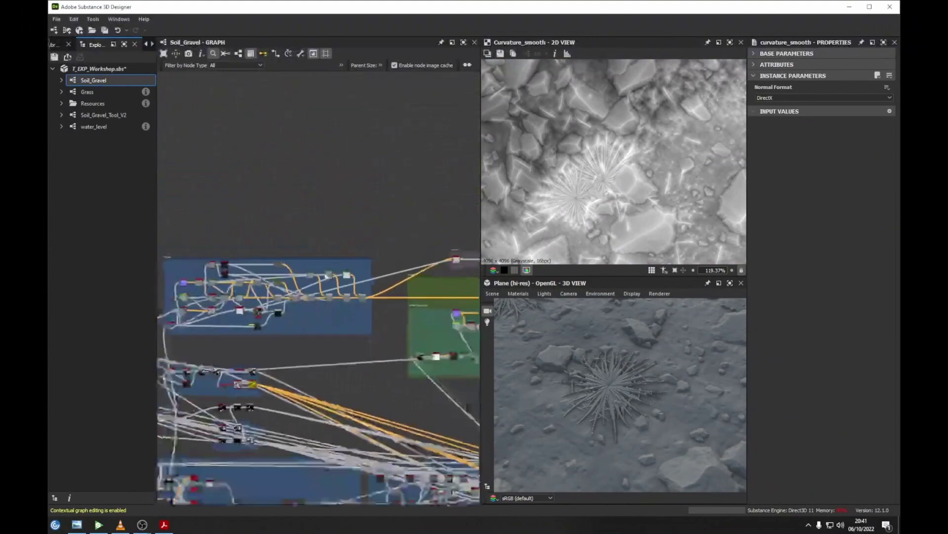
{"action": "scroll", "coordinate": [254, 327], "scroll_direction": "up", "scroll_amount": 5}
{"action": "middle_click_drag", "start_coordinate": [254, 327], "coordinate": [312, 295]}
{"action": "middle_click_drag", "start_coordinate": [336, 238], "coordinate": [240, 224]}
{"action": "middle_click_drag", "start_coordinate": [400, 206], "coordinate": [388, 242]}
{"action": "double_click", "coordinate": [372, 148]}
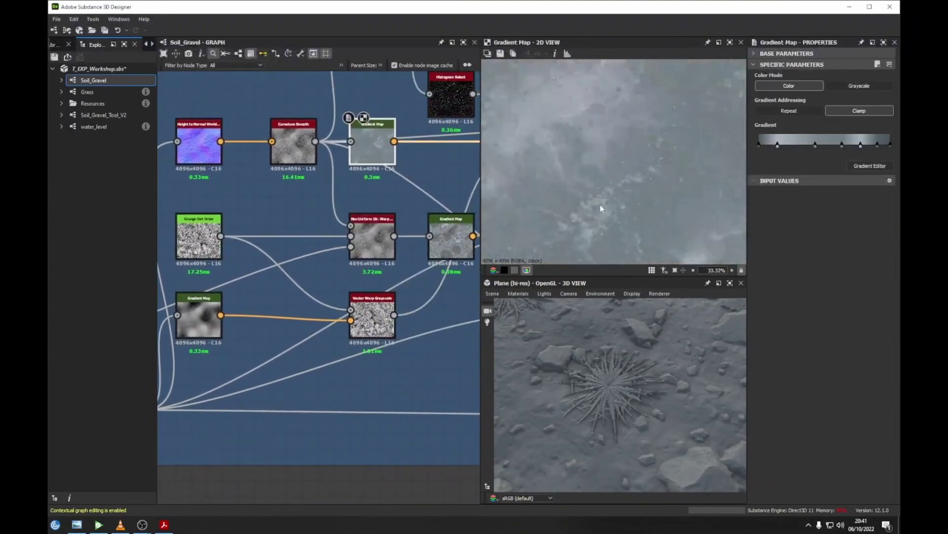
{"action": "scroll", "coordinate": [647, 176], "scroll_direction": "down", "scroll_amount": 2}
{"action": "left_click", "coordinate": [76, 525]}
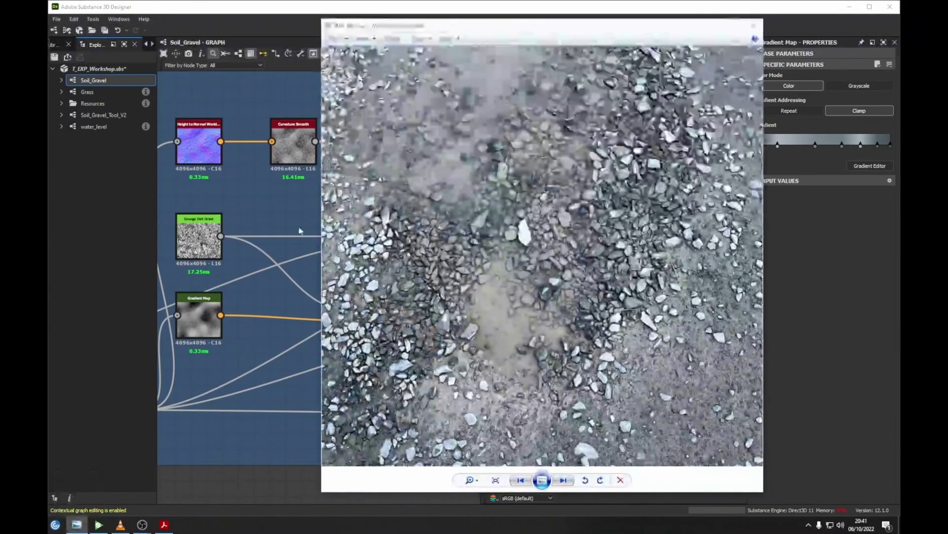
Return to the graph and preview the Non Uniform Directional Warp and Vector Warp Grayscale nodes in 2D.
{"action": "middle_click_drag", "start_coordinate": [300, 230], "coordinate": [200, 237]}
{"action": "middle_click_drag", "start_coordinate": [235, 186], "coordinate": [440, 250]}
{"action": "left_click_drag", "start_coordinate": [398, 214], "coordinate": [378, 218]}
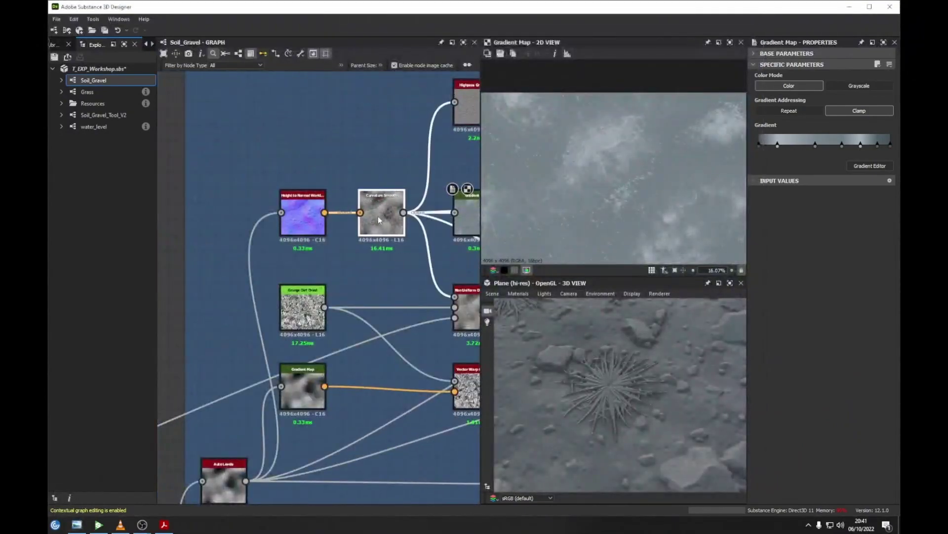
{"action": "middle_click_drag", "start_coordinate": [378, 215], "coordinate": [227, 178]}
{"action": "double_click", "coordinate": [331, 262]}
{"action": "mouse_move", "coordinate": [324, 269]}
{"action": "middle_mouse_down"}
{"action": "mouse_move", "coordinate": [380, 258]}
{"action": "mouse_move", "coordinate": [329, 262]}
{"action": "middle_mouse_up"}
{"action": "double_click", "coordinate": [330, 344]}
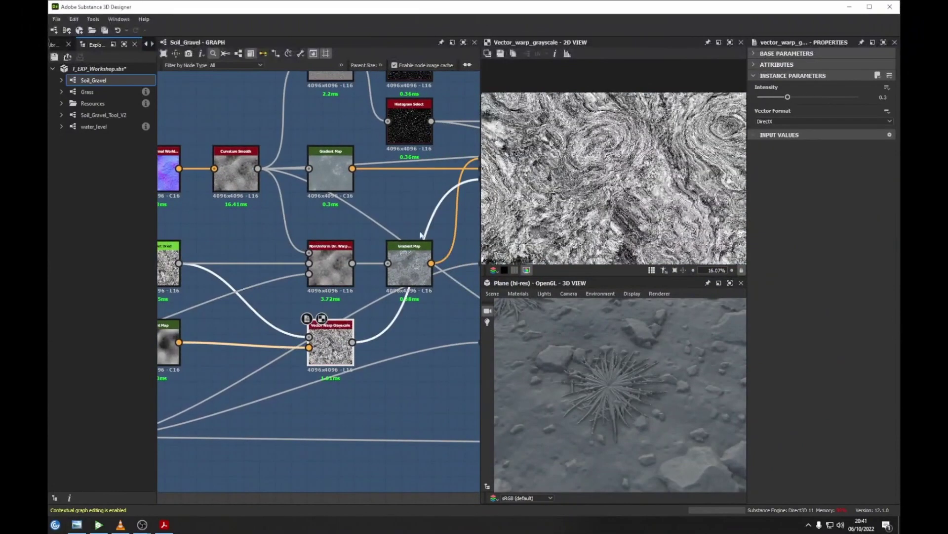
Preview the Gradient Map after the directional warp, and examine the Vector Warp Grayscale pattern up close.
{"action": "middle_click_drag", "start_coordinate": [330, 345], "coordinate": [234, 357]}
{"action": "double_click", "coordinate": [315, 275]}
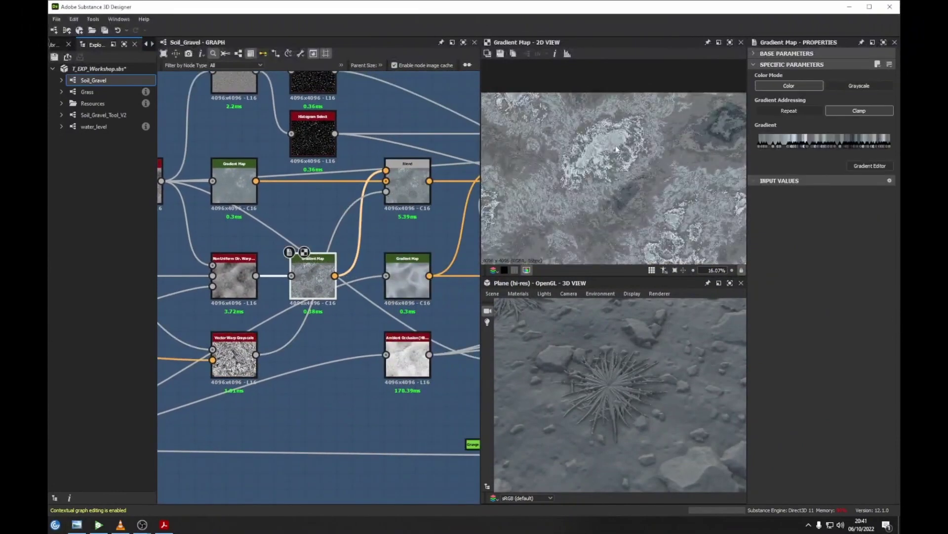
{"action": "double_click", "coordinate": [234, 358]}
{"action": "middle_click_drag", "start_coordinate": [234, 358], "coordinate": [405, 316]}
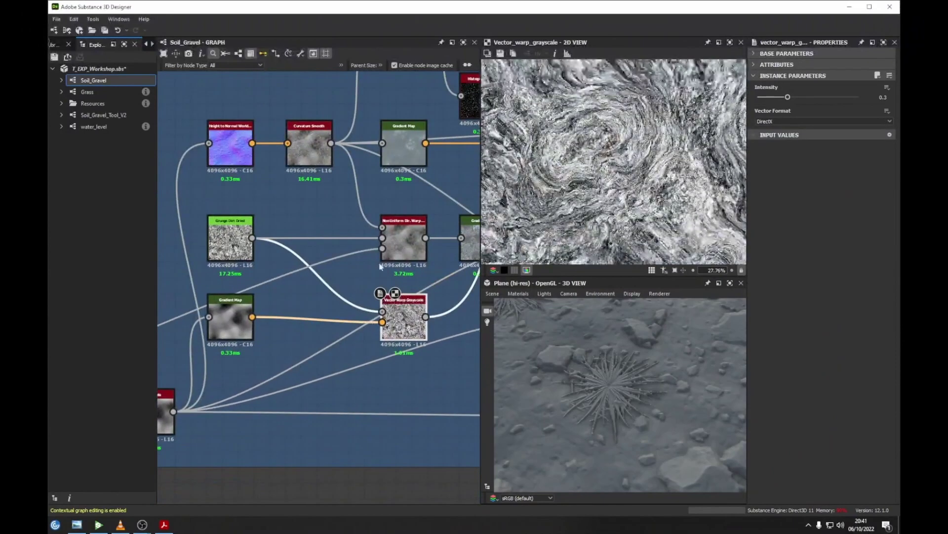
{"action": "scroll", "coordinate": [610, 108], "scroll_direction": "up", "scroll_amount": 4}
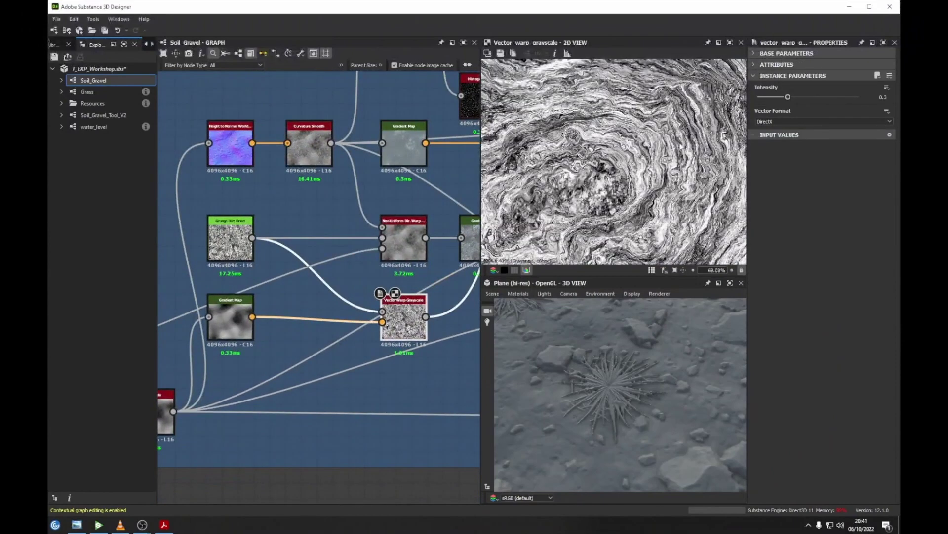
Preview the Copy Blend that mixes the two Gradient Maps through the Vector Warp Grayscale mask.
{"action": "middle_click_drag", "start_coordinate": [442, 215], "coordinate": [279, 248]}
{"action": "middle_click_drag", "start_coordinate": [410, 184], "coordinate": [402, 221]}
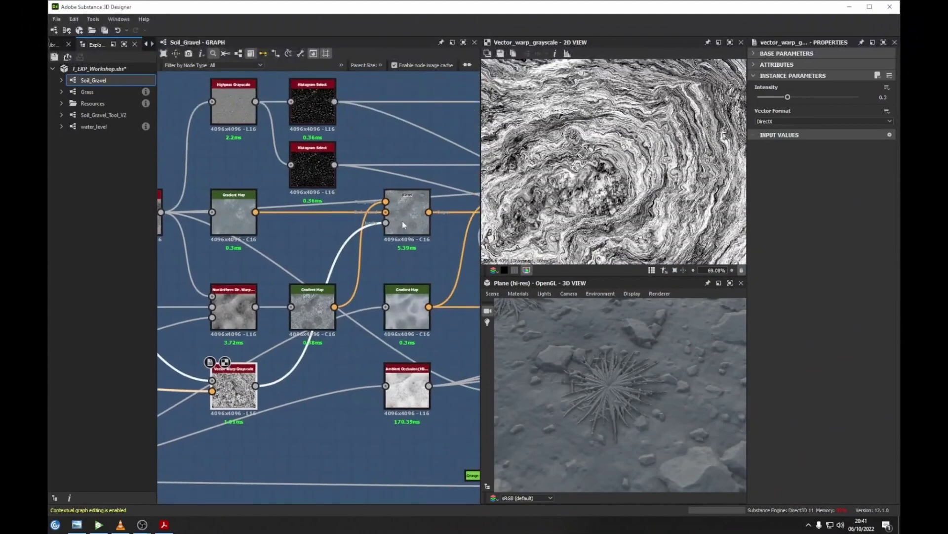
{"action": "double_click", "coordinate": [404, 230]}
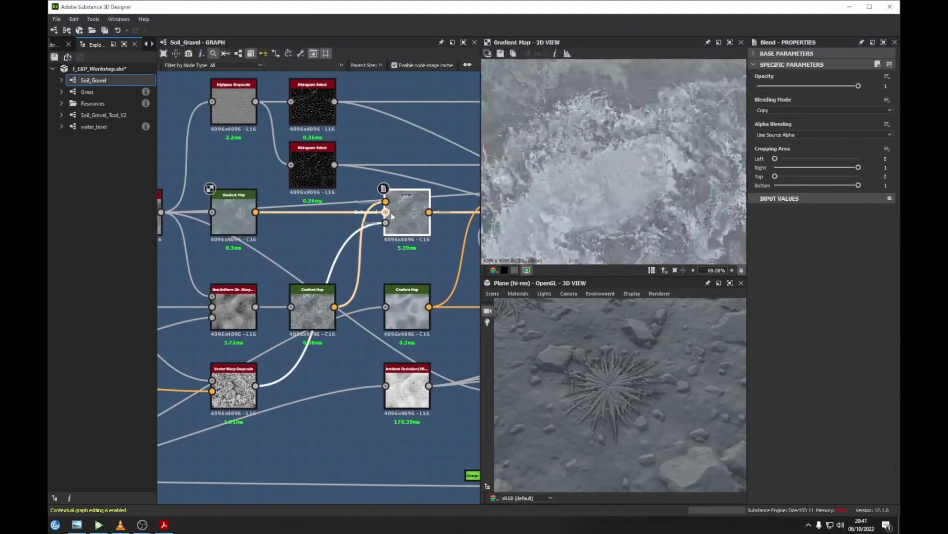
{"action": "scroll", "coordinate": [622, 182], "scroll_direction": "down", "scroll_amount": 1}
{"action": "middle_click_drag", "start_coordinate": [622, 183], "coordinate": [557, 127]}
{"action": "middle_click_drag", "start_coordinate": [578, 157], "coordinate": [669, 156]}
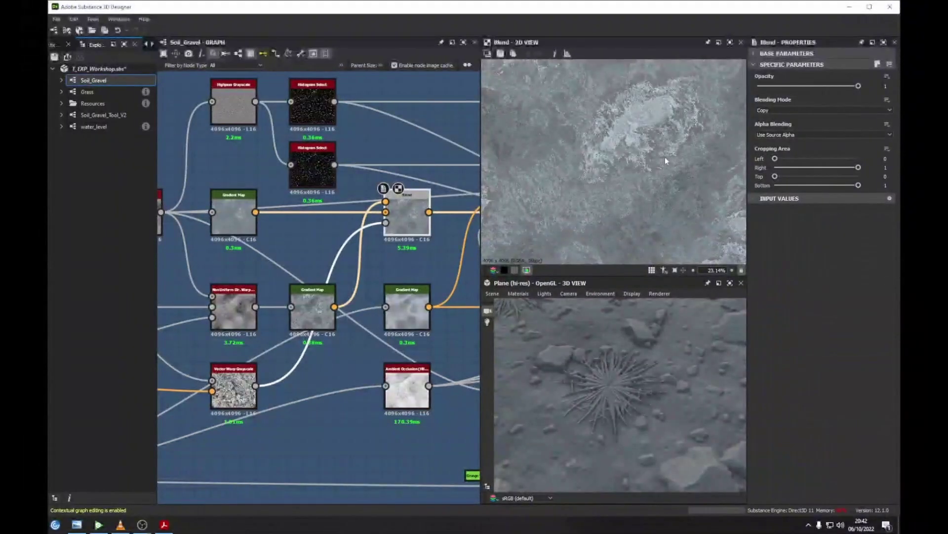
Preview the Multiply Blend masked by the Dirt node and the Gradient Map feeding its foreground.
{"action": "middle_click_drag", "start_coordinate": [401, 237], "coordinate": [242, 263]}
{"action": "left_click", "coordinate": [360, 235]}
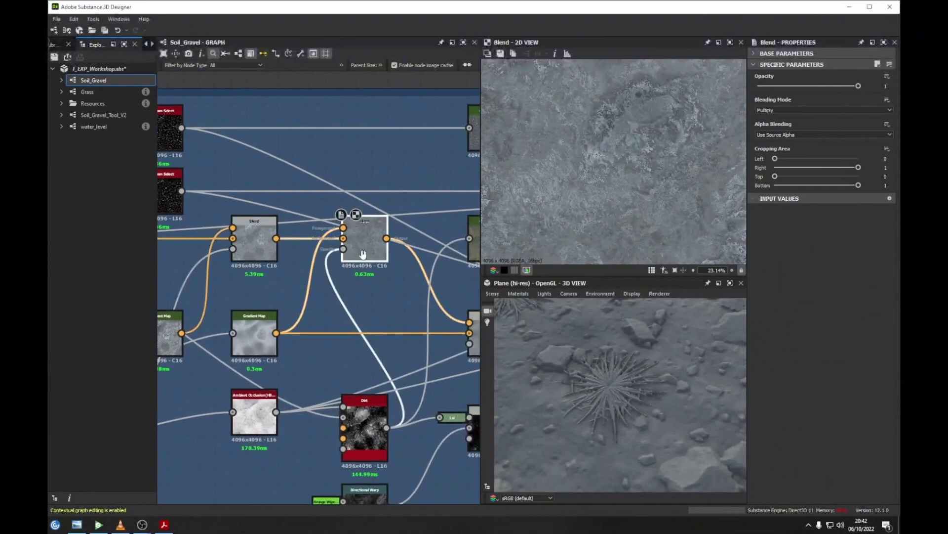
{"action": "middle_click_drag", "start_coordinate": [363, 253], "coordinate": [415, 219]}
{"action": "left_click", "coordinate": [302, 281]}
{"action": "middle_click_drag", "start_coordinate": [303, 281], "coordinate": [163, 282]}
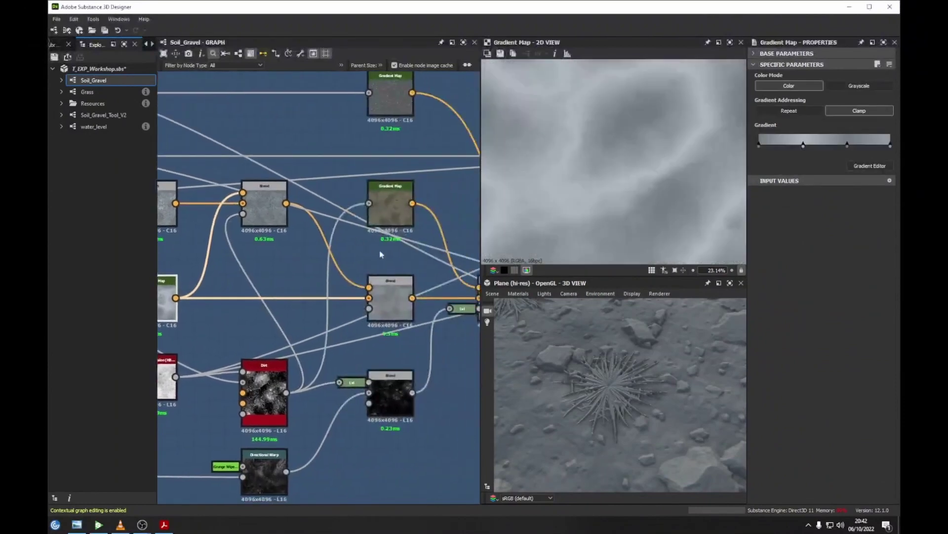
Preview the full 2D result of the 0.75-opacity Copy Blend and the following Blend that adds the brown dirt colour.
{"action": "left_click", "coordinate": [390, 303]}
{"action": "double_click", "coordinate": [387, 299]}
{"action": "key", "text": "f"}
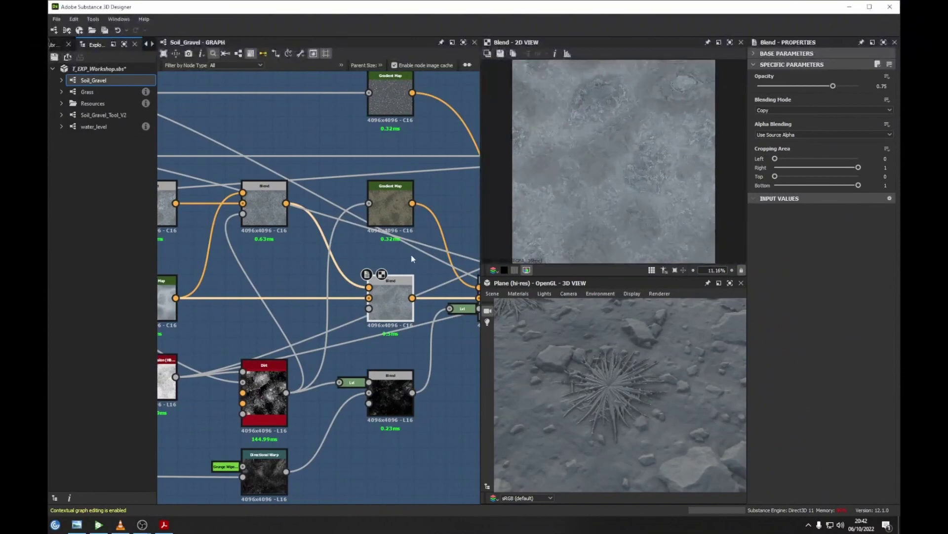
{"action": "middle_click_drag", "start_coordinate": [411, 254], "coordinate": [246, 237]}
{"action": "double_click", "coordinate": [331, 277]}
Preview the Dirt node's mask and its parameters.
{"action": "middle_click_drag", "start_coordinate": [229, 182], "coordinate": [363, 201]}
{"action": "left_click", "coordinate": [236, 402]}
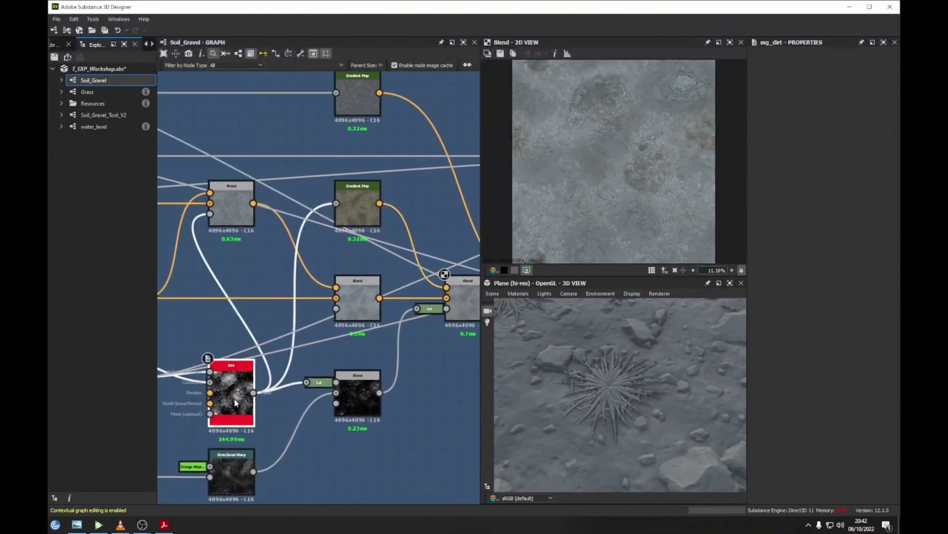
{"action": "double_click", "coordinate": [236, 402]}
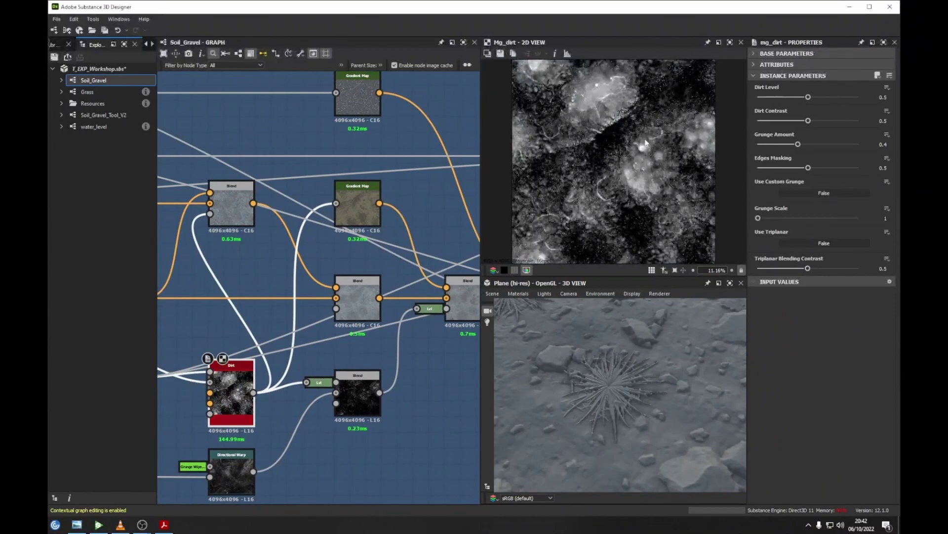
Preview the remaining colour Blends in sequence, from the dirt colour Blend through the Soft Light Blends.
{"action": "middle_click_drag", "start_coordinate": [435, 207], "coordinate": [317, 240]}
{"action": "scroll", "coordinate": [313, 214], "scroll_direction": "down", "scroll_amount": 8}
{"action": "scroll", "coordinate": [307, 248], "scroll_direction": "up", "scroll_amount": 7}
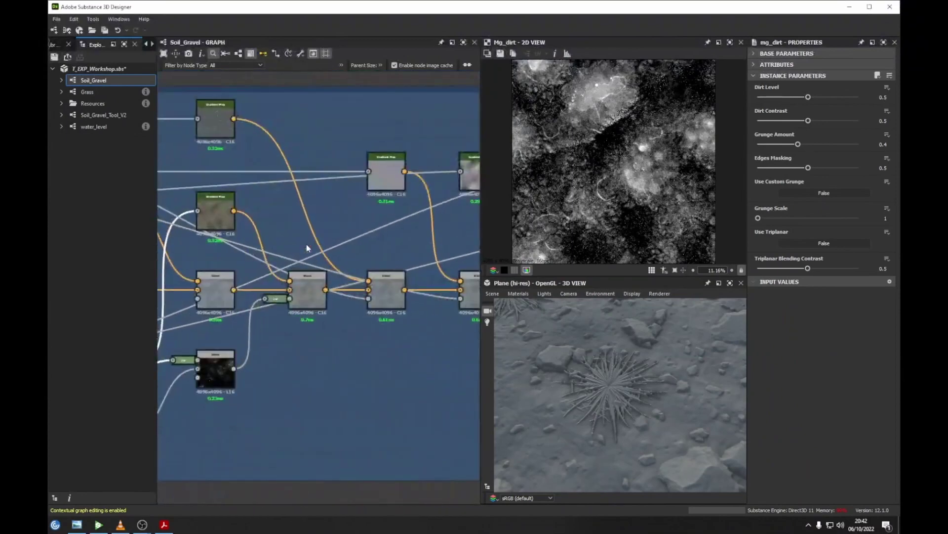
{"action": "double_click", "coordinate": [309, 283]}
{"action": "left_click", "coordinate": [381, 299]}
{"action": "middle_click_drag", "start_coordinate": [381, 299], "coordinate": [276, 309]}
{"action": "double_click", "coordinate": [276, 310]}
{"action": "scroll", "coordinate": [651, 144], "scroll_direction": "up", "scroll_amount": 5}
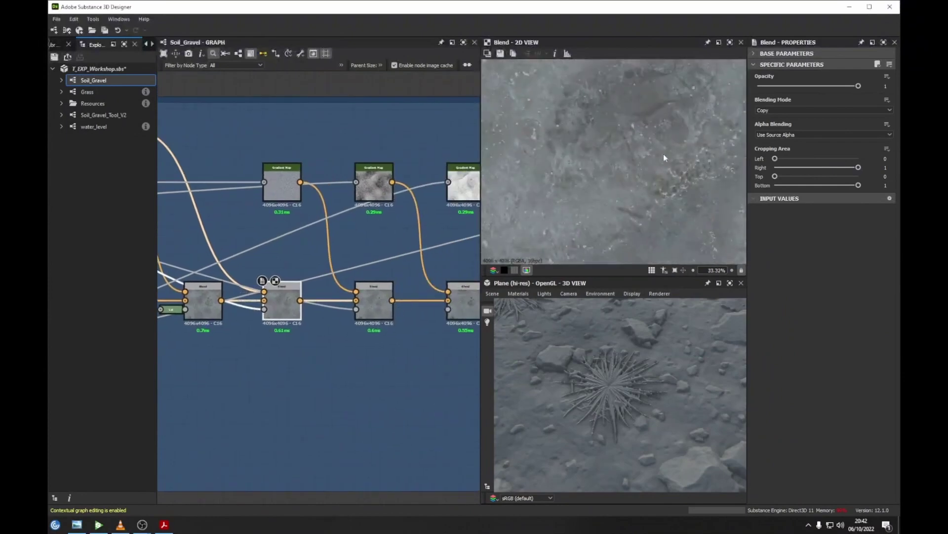
{"action": "double_click", "coordinate": [376, 314]}
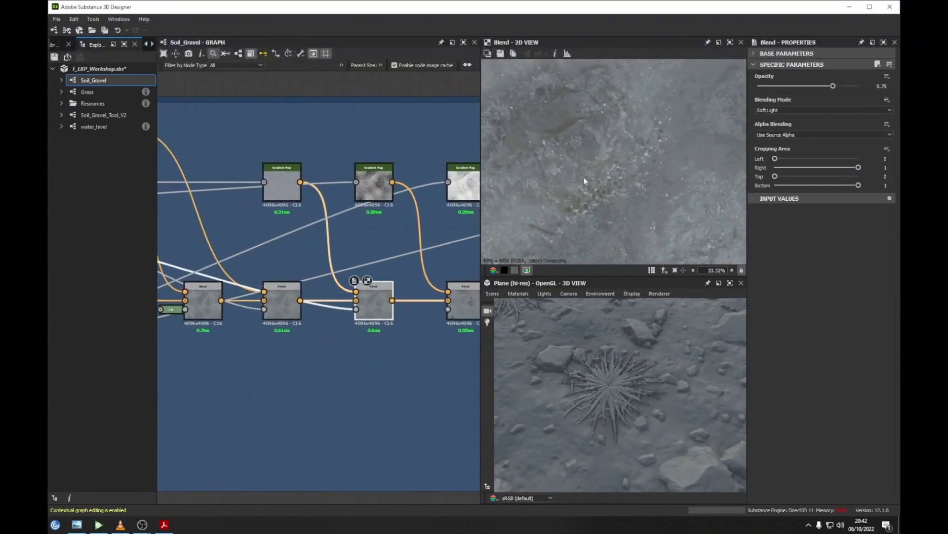
{"action": "middle_click_drag", "start_coordinate": [368, 269], "coordinate": [347, 264]}
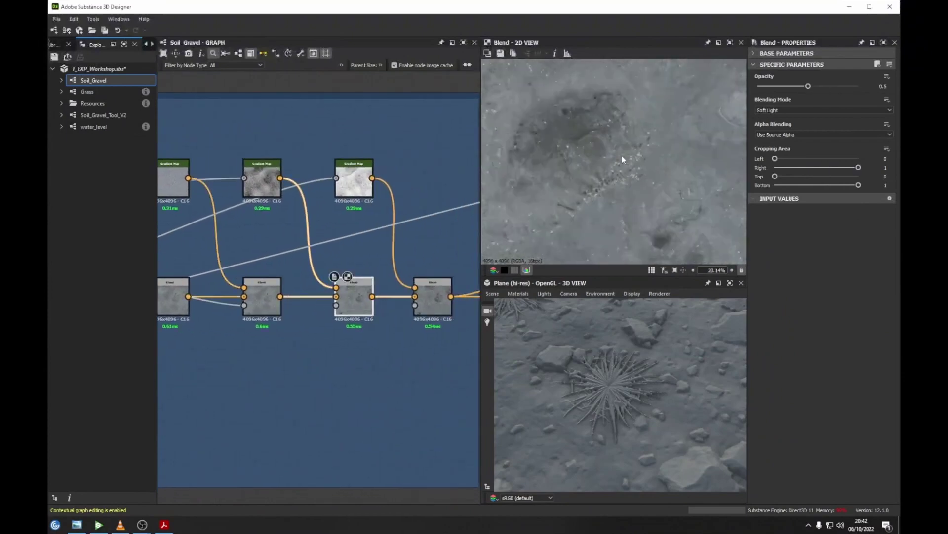
Preview the full 2D result of the 0.25-opacity Multiply Blend at the end of the ground colour chain.
{"action": "scroll", "coordinate": [621, 155], "scroll_direction": "down", "scroll_amount": 5}
{"action": "scroll", "coordinate": [650, 141], "scroll_direction": "down", "scroll_amount": 1}
{"action": "double_click", "coordinate": [433, 294]}
Preview the upper Gradient Map that colours the pebbles in the first pebble colour group.
{"action": "middle_click_drag", "start_coordinate": [410, 225], "coordinate": [366, 232]}
{"action": "scroll", "coordinate": [365, 232], "scroll_direction": "down", "scroll_amount": 4}
{"action": "middle_click_drag", "start_coordinate": [425, 238], "coordinate": [209, 235]}
{"action": "middle_click_drag", "start_coordinate": [383, 278], "coordinate": [401, 215]}
{"action": "scroll", "coordinate": [388, 342], "scroll_direction": "up", "scroll_amount": 5}
{"action": "middle_click_drag", "start_coordinate": [417, 347], "coordinate": [389, 347]}
{"action": "scroll", "coordinate": [389, 347], "scroll_direction": "down", "scroll_amount": 3}
{"action": "middle_click_drag", "start_coordinate": [284, 275], "coordinate": [261, 279]}
{"action": "middle_click_drag", "start_coordinate": [377, 264], "coordinate": [235, 266]}
{"action": "middle_click_drag", "start_coordinate": [340, 280], "coordinate": [205, 272]}
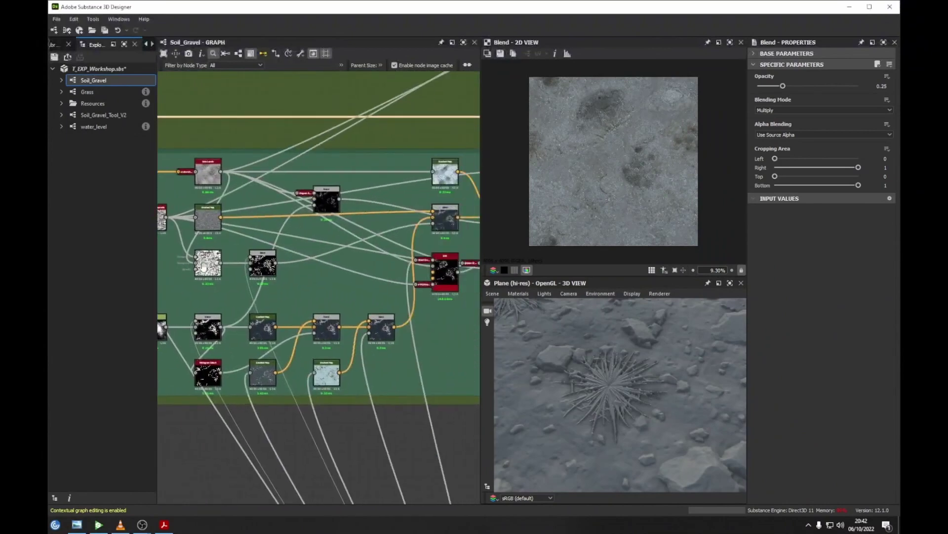
{"action": "double_click", "coordinate": [265, 326]}
{"action": "middle_click_drag", "start_coordinate": [222, 329], "coordinate": [359, 296]}
{"action": "scroll", "coordinate": [582, 131], "scroll_direction": "up", "scroll_amount": 5}
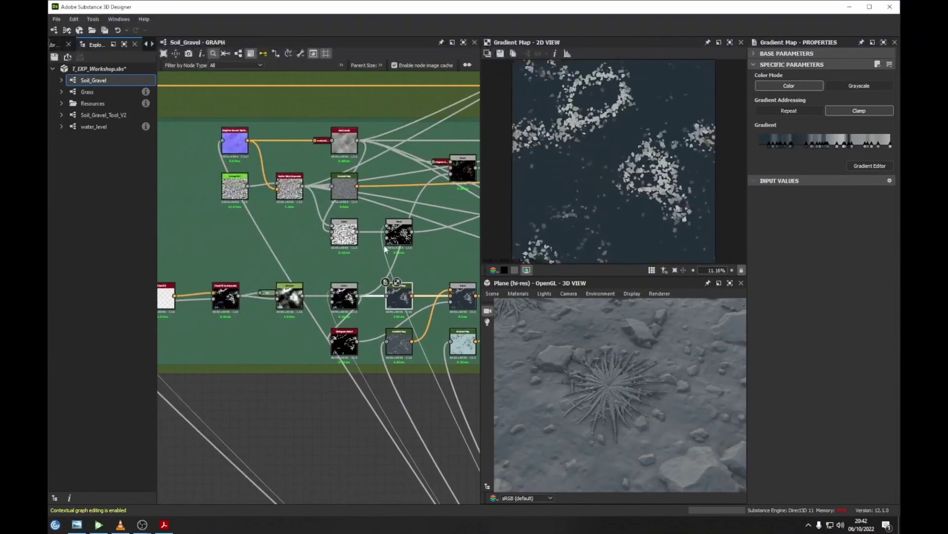
{"action": "scroll", "coordinate": [391, 299], "scroll_direction": "up", "scroll_amount": 3}
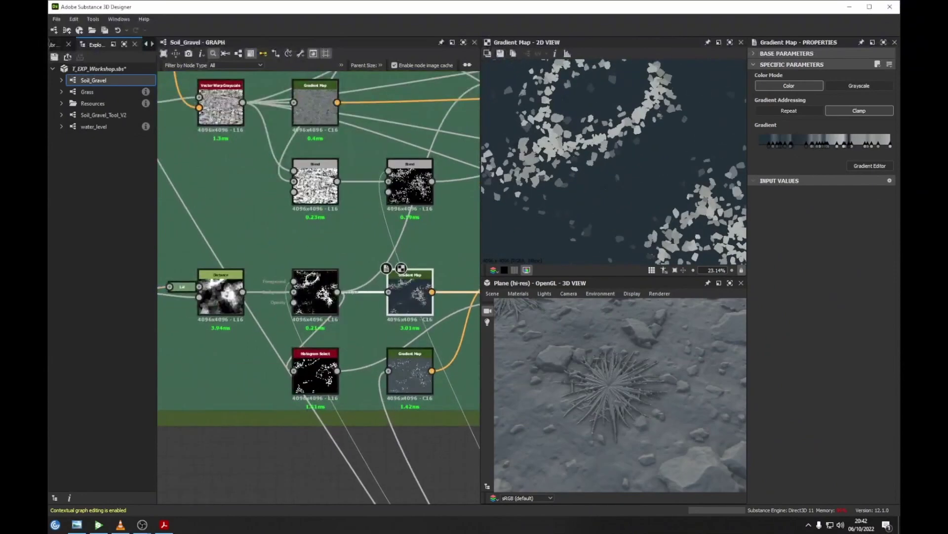
Compare the Multiply Blend holding the pebble mask with the Gradient Map it feeds.
{"action": "left_click", "coordinate": [315, 294]}
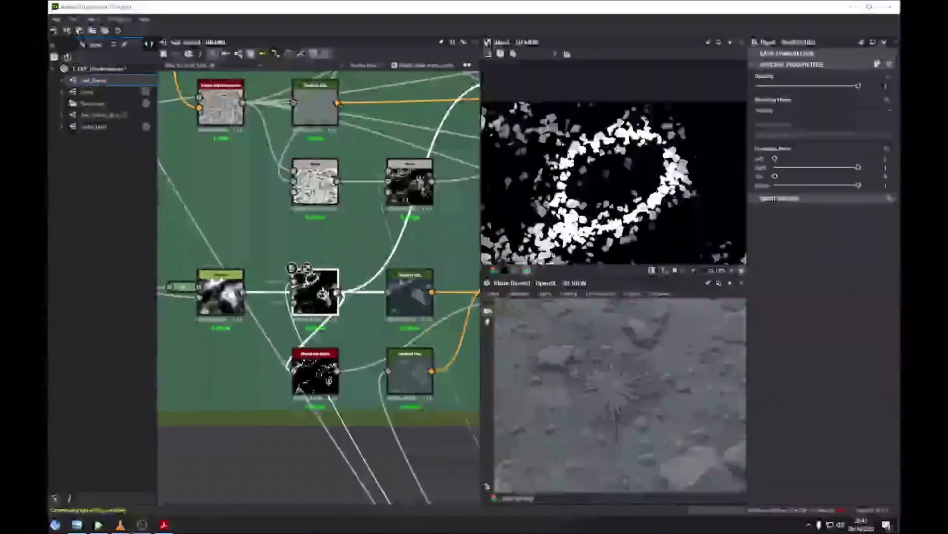
{"action": "scroll", "coordinate": [362, 267], "scroll_direction": "down", "scroll_amount": 5}
{"action": "middle_click_drag", "start_coordinate": [217, 413], "coordinate": [233, 341]}
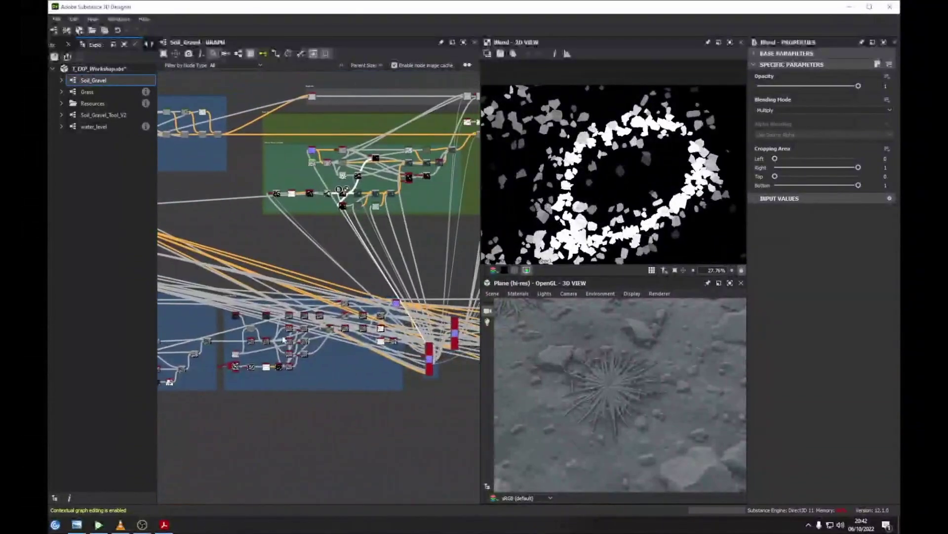
{"action": "scroll", "coordinate": [297, 267], "scroll_direction": "up", "scroll_amount": 8}
{"action": "scroll", "coordinate": [297, 266], "scroll_direction": "up", "scroll_amount": 4}
{"action": "left_click", "coordinate": [333, 326]}
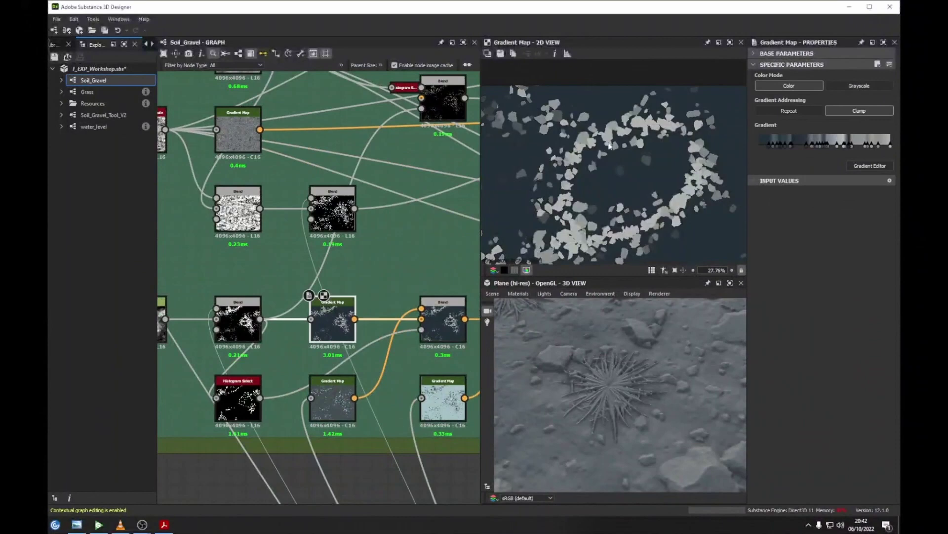
{"action": "scroll", "coordinate": [556, 193], "scroll_direction": "up", "scroll_amount": 5}
Preview the two chained pebble colour Blends and check the Gradient Maps feeding their foregrounds.
{"action": "middle_click_drag", "start_coordinate": [360, 264], "coordinate": [280, 238]}
{"action": "left_click", "coordinate": [364, 294]}
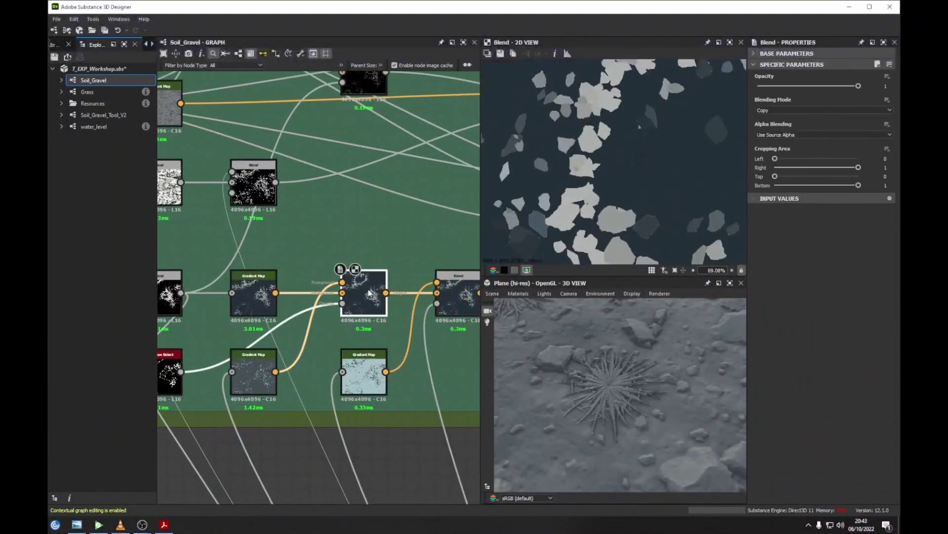
{"action": "middle_click_drag", "start_coordinate": [528, 210], "coordinate": [636, 167]}
{"action": "left_click", "coordinate": [252, 390]}
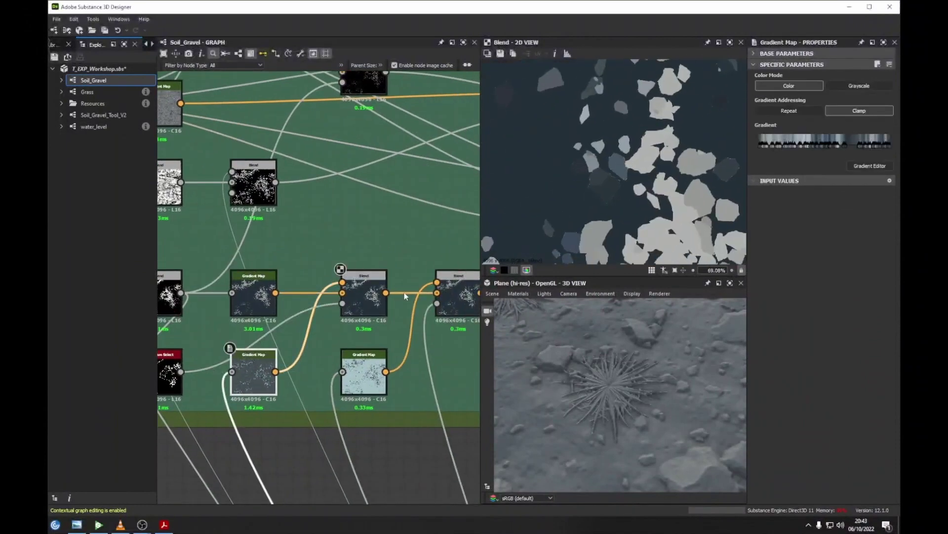
{"action": "middle_click_drag", "start_coordinate": [401, 343], "coordinate": [331, 341]}
{"action": "double_click", "coordinate": [295, 370]}
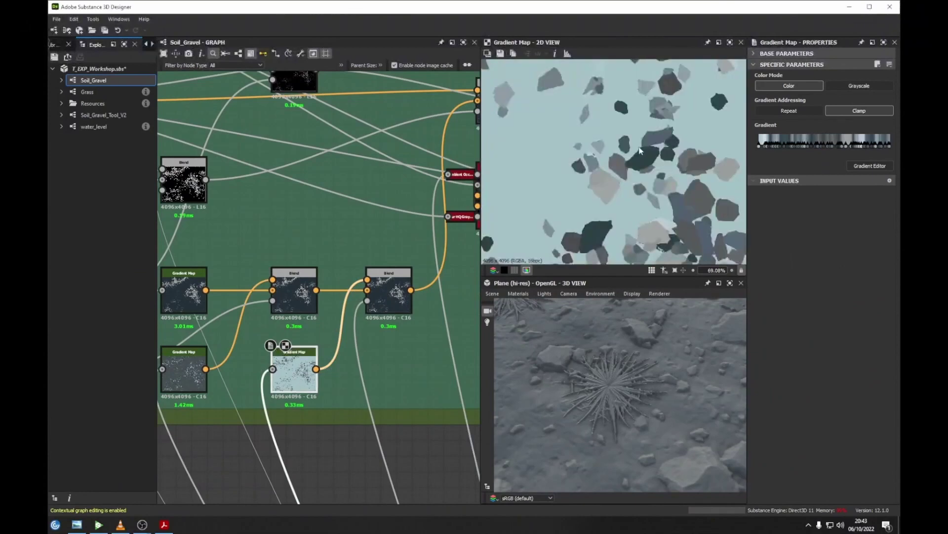
{"action": "double_click", "coordinate": [389, 290]}
Preview the 0.75-opacity Copy Blend of the pebble group and the grainy Gradient Map feeding its foreground.
{"action": "middle_click_drag", "start_coordinate": [394, 217], "coordinate": [269, 292]}
{"action": "double_click", "coordinate": [375, 180]}
{"action": "middle_click_drag", "start_coordinate": [376, 180], "coordinate": [311, 220]}
{"action": "scroll", "coordinate": [662, 160], "scroll_direction": "up", "scroll_amount": 3}
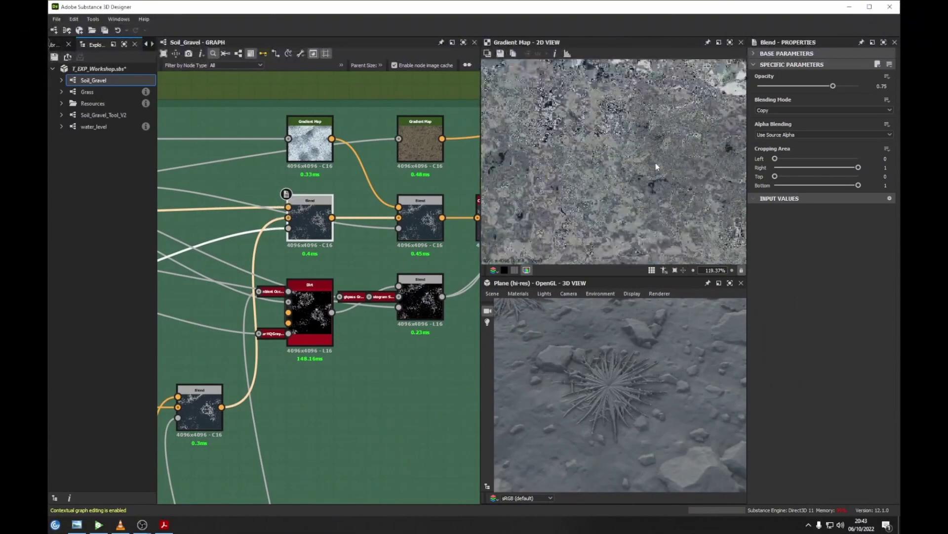
{"action": "double_click", "coordinate": [310, 223]}
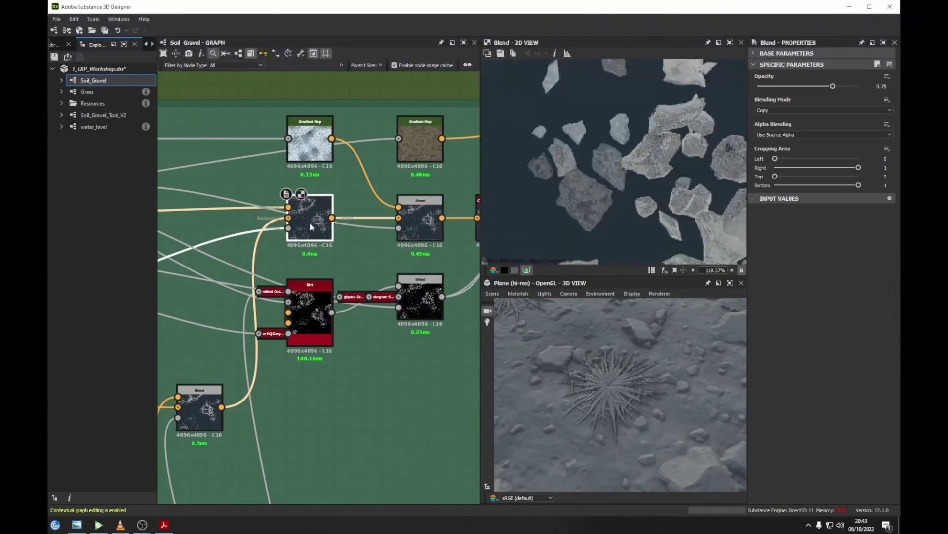
Preview the pebble group's Overlay Blend, the Contrast/Luminosity node and the Copy Blend that adds the brown dirt colour.
{"action": "double_click", "coordinate": [429, 223]}
{"action": "middle_click_drag", "start_coordinate": [470, 223], "coordinate": [319, 222]}
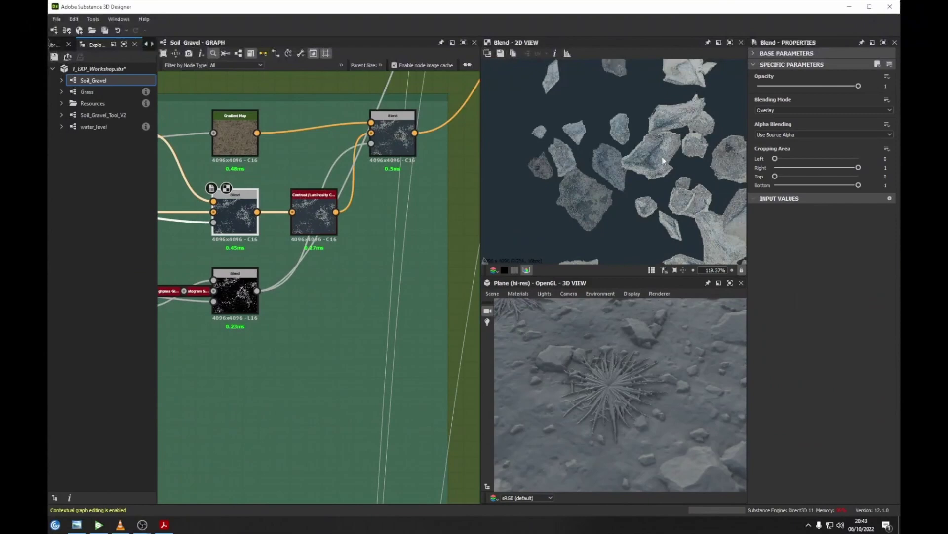
{"action": "double_click", "coordinate": [327, 202]}
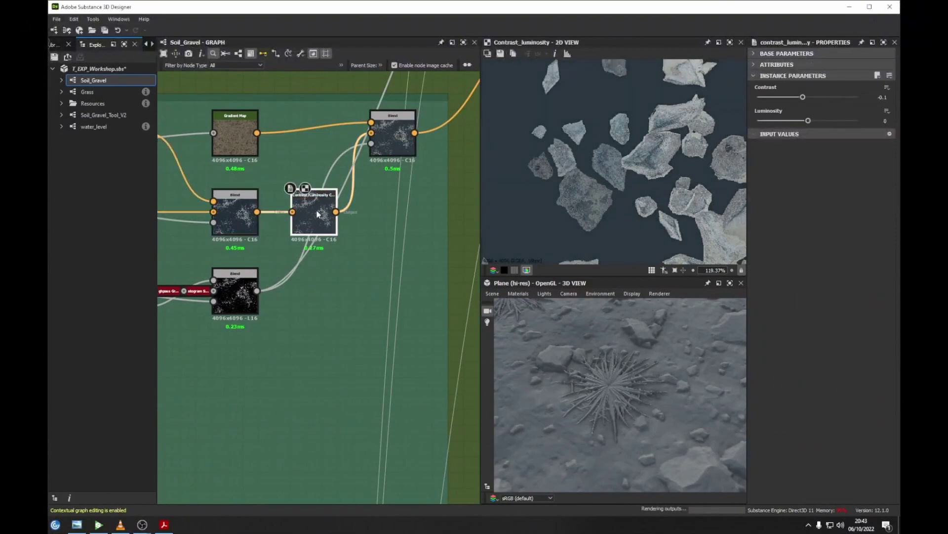
{"action": "middle_click_drag", "start_coordinate": [394, 140], "coordinate": [360, 156]}
{"action": "double_click", "coordinate": [359, 154]}
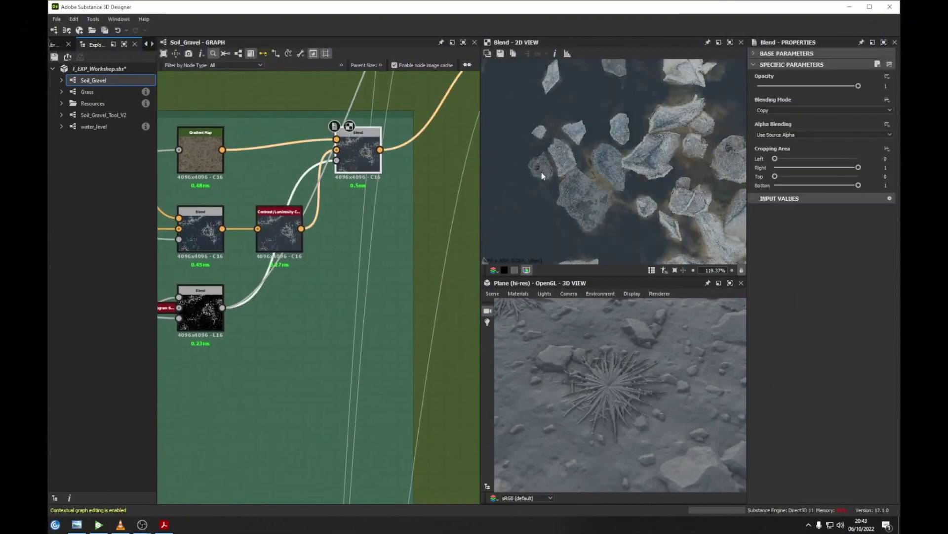
{"action": "middle_click_drag", "start_coordinate": [626, 171], "coordinate": [581, 178]}
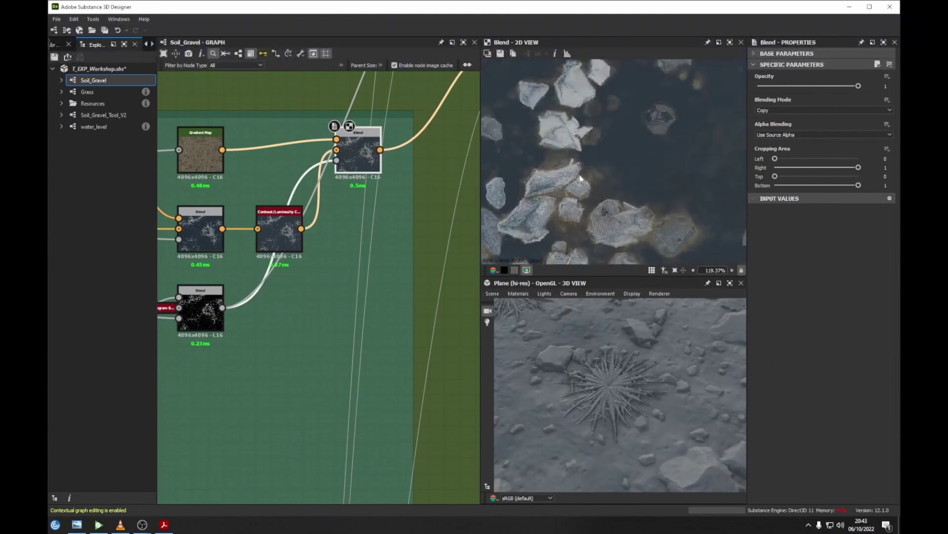
Preview the Copy Blend that merges the pebble colour over the ground colour.
{"action": "middle_click_drag", "start_coordinate": [394, 143], "coordinate": [234, 274]}
{"action": "left_click", "coordinate": [372, 190]}
{"action": "double_click", "coordinate": [372, 190]}
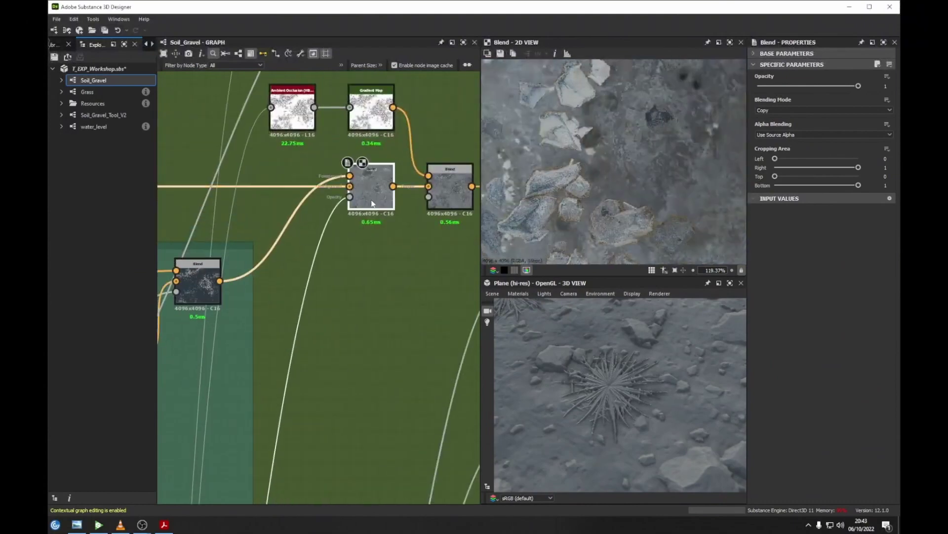
{"action": "middle_click_drag", "start_coordinate": [519, 219], "coordinate": [626, 159]}
Compare the pebble group's final Blend with the merged ground result at close and wide zoom in the 2D view.
{"action": "double_click", "coordinate": [350, 197]}
{"action": "double_click", "coordinate": [372, 190]}
{"action": "scroll", "coordinate": [549, 214], "scroll_direction": "up", "scroll_amount": 6}
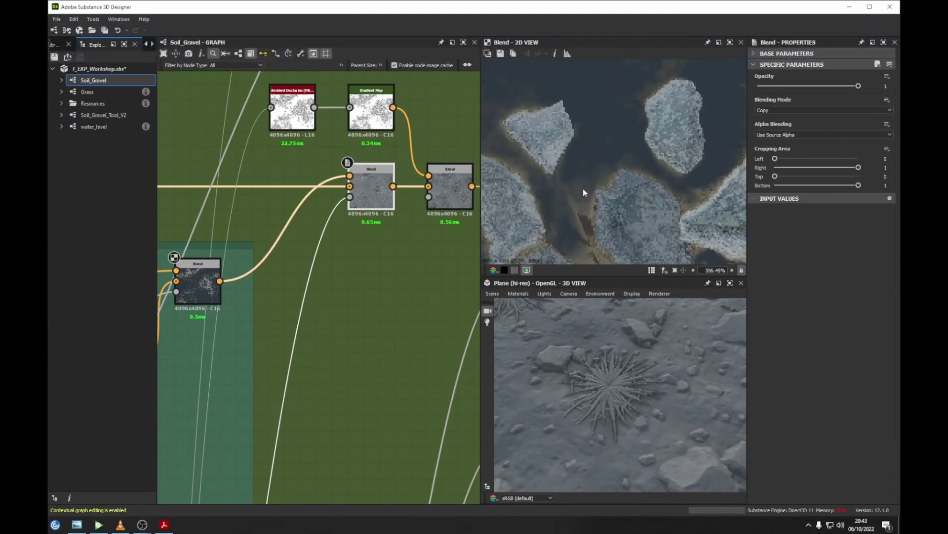
{"action": "middle_click_drag", "start_coordinate": [374, 191], "coordinate": [294, 147]}
{"action": "scroll", "coordinate": [555, 167], "scroll_direction": "down", "scroll_amount": 4}
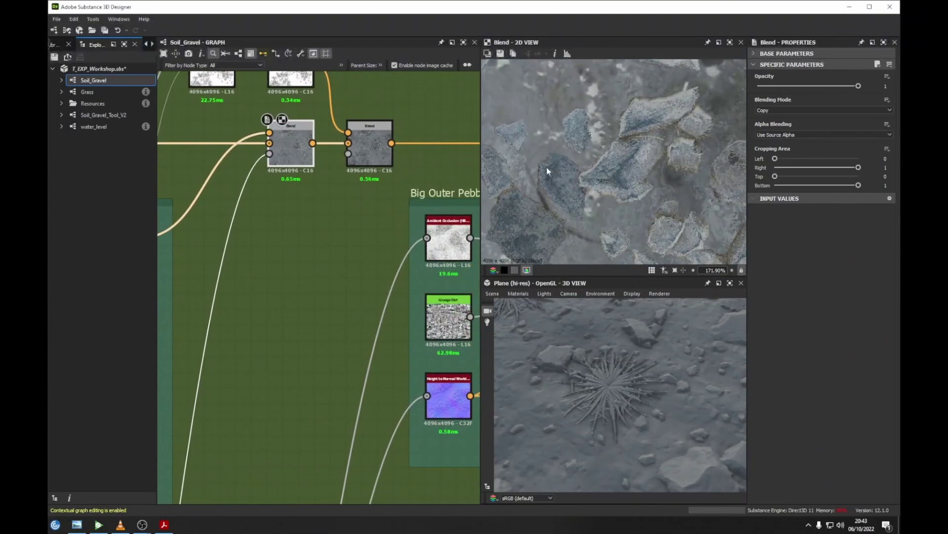
{"action": "scroll", "coordinate": [579, 176], "scroll_direction": "down", "scroll_amount": 10}
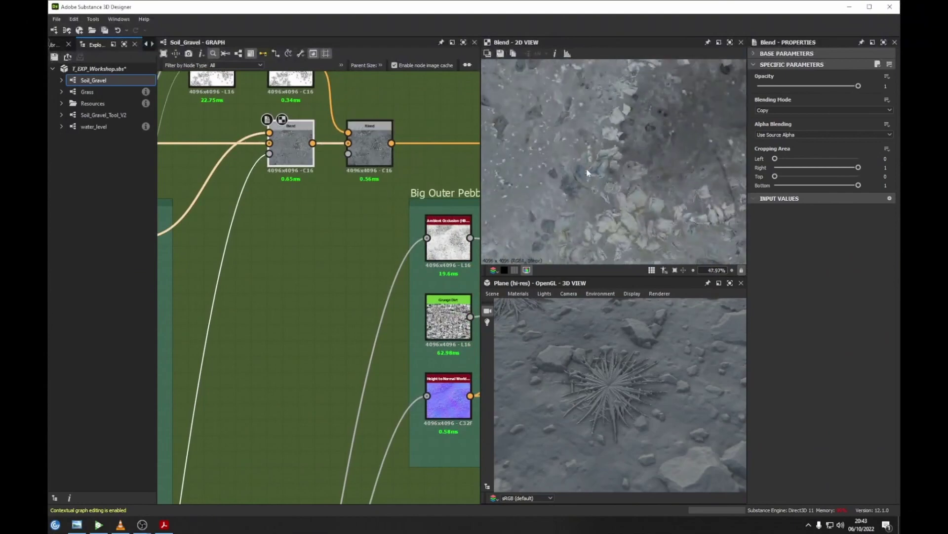
{"action": "middle_click_drag", "start_coordinate": [578, 176], "coordinate": [631, 132]}
Compare the 0.35-opacity Multiply Blend with the merging Copy Blend and show the Ambient Occlusion node's parameters.
{"action": "left_click", "coordinate": [363, 147]}
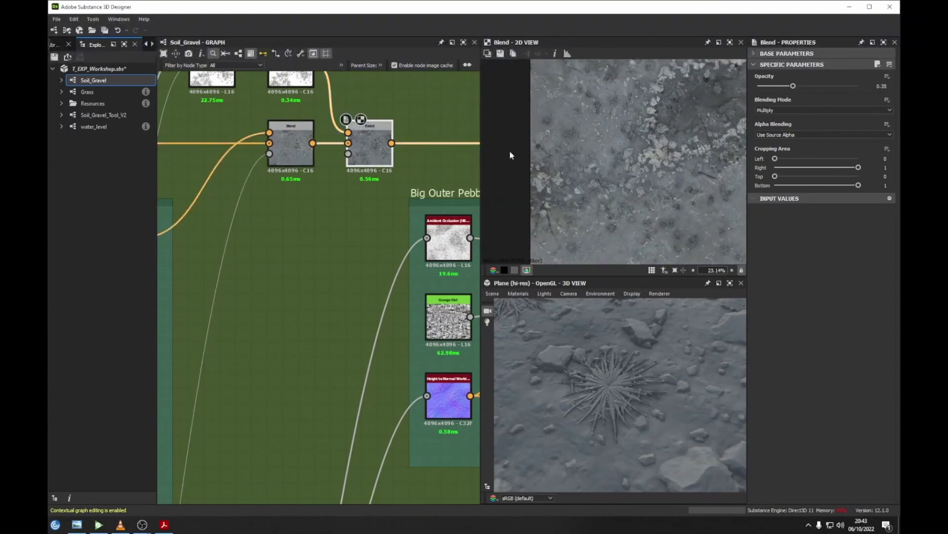
{"action": "left_click", "coordinate": [276, 124]}
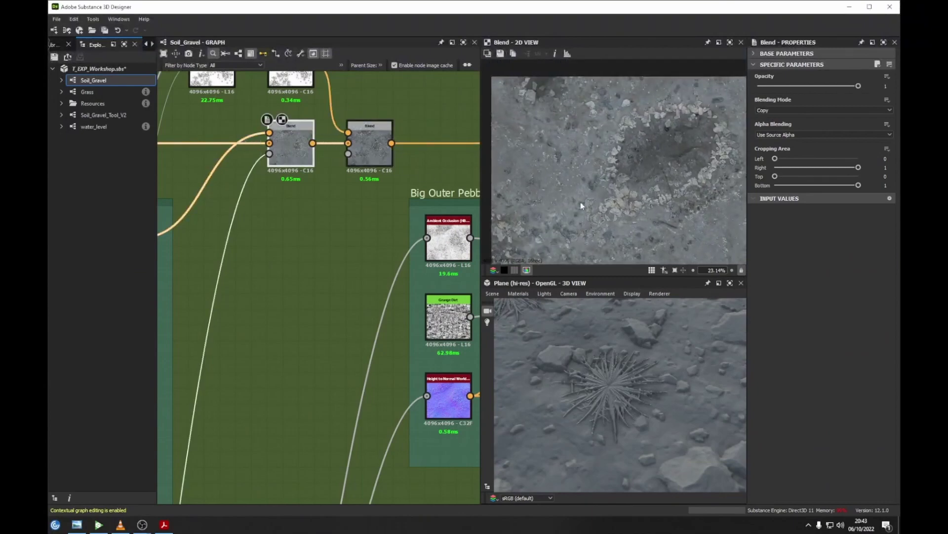
{"action": "middle_click_drag", "start_coordinate": [273, 121], "coordinate": [319, 220]}
{"action": "scroll", "coordinate": [253, 166], "scroll_direction": "up", "scroll_amount": 3}
{"action": "left_click", "coordinate": [254, 158]}
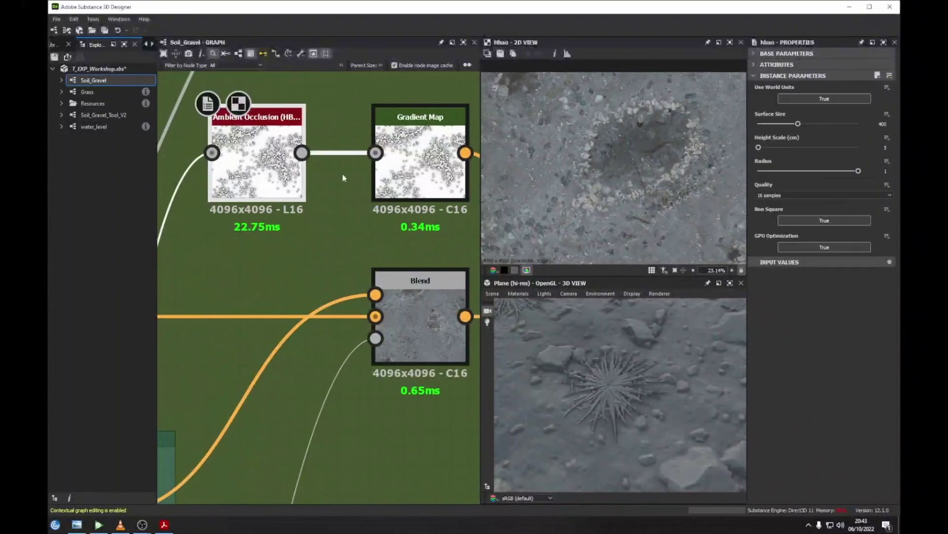
Inspect the pebbles before and after the ambient occlusion Multiply Blend, ending on a close view of its result.
{"action": "middle_click_drag", "start_coordinate": [388, 292], "coordinate": [254, 229]}
{"action": "left_click", "coordinate": [288, 219]}
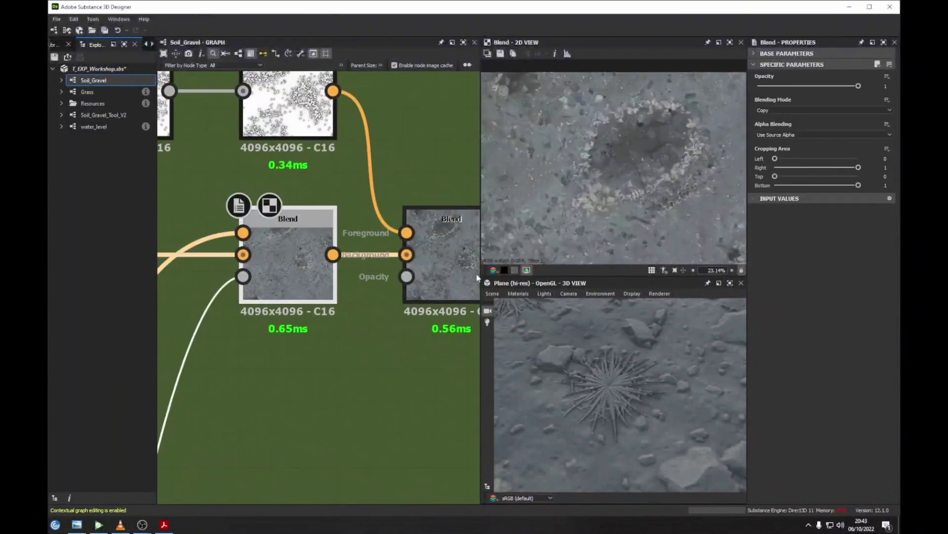
{"action": "left_click", "coordinate": [447, 220]}
{"action": "scroll", "coordinate": [588, 158], "scroll_direction": "up", "scroll_amount": 5}
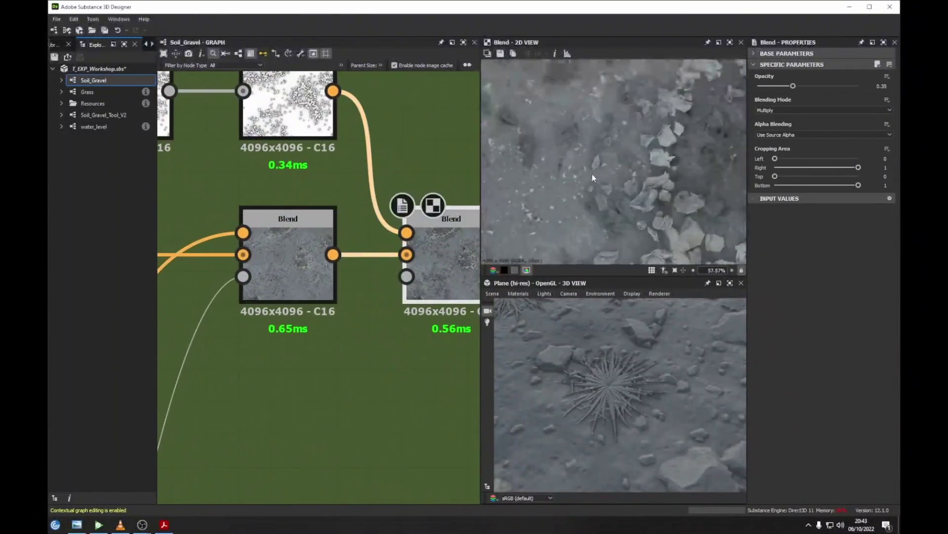
{"action": "middle_click_drag", "start_coordinate": [425, 176], "coordinate": [353, 195]}
{"action": "middle_click_drag", "start_coordinate": [502, 194], "coordinate": [561, 192]}
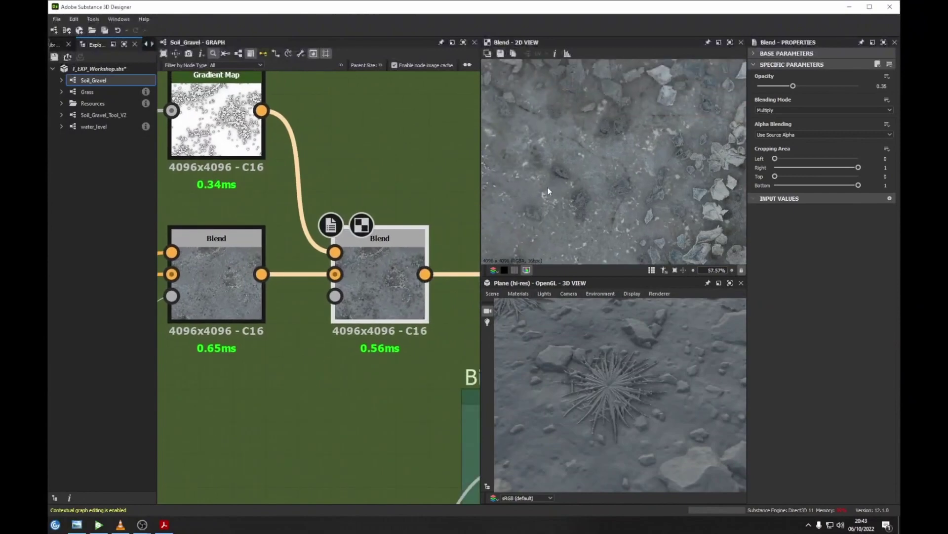
{"action": "middle_click_drag", "start_coordinate": [388, 176], "coordinate": [364, 186]}
{"action": "scroll", "coordinate": [308, 282], "scroll_direction": "up", "scroll_amount": 2}
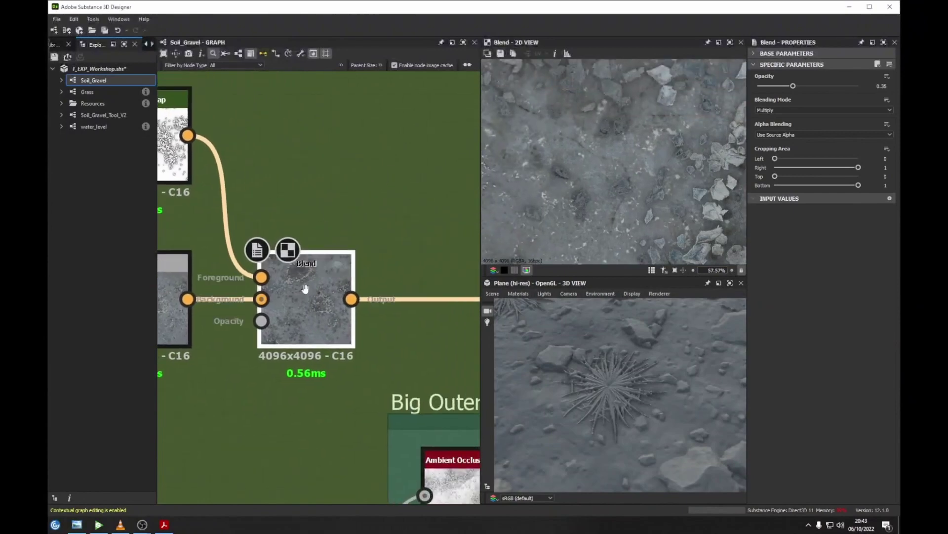
{"action": "scroll", "coordinate": [285, 297], "scroll_direction": "up", "scroll_amount": 2}
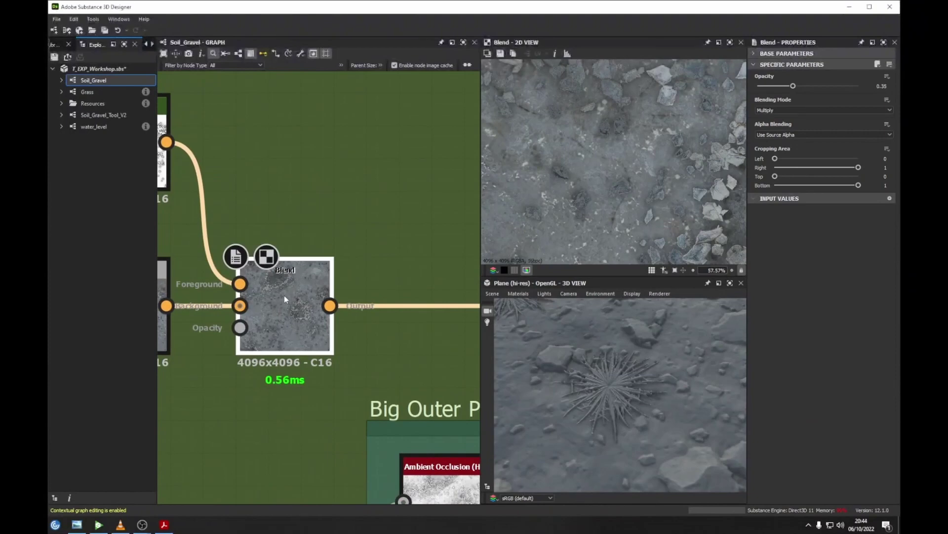
Look over the Big Outer Pebbles and Small Pebbles Inbetween colour groups and the pebble group that follows them.
{"action": "scroll", "coordinate": [287, 295], "scroll_direction": "down", "scroll_amount": 4}
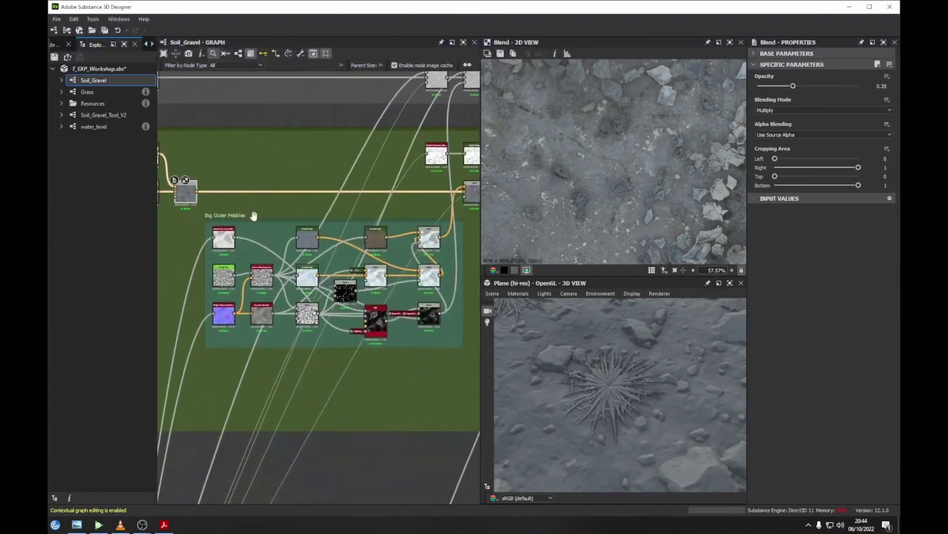
{"action": "middle_click_drag", "start_coordinate": [391, 296], "coordinate": [223, 294]}
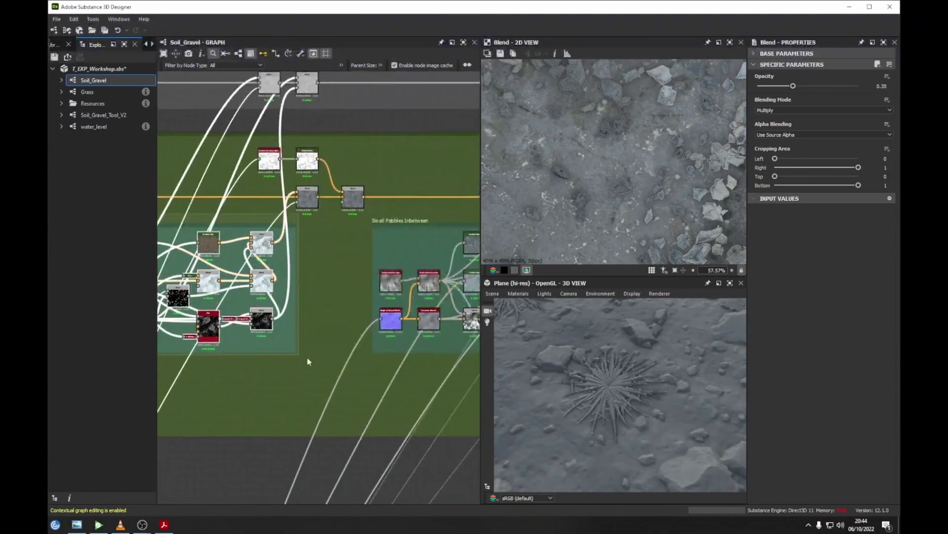
{"action": "middle_click_drag", "start_coordinate": [372, 301], "coordinate": [290, 258]}
{"action": "middle_click_drag", "start_coordinate": [333, 226], "coordinate": [313, 237]}
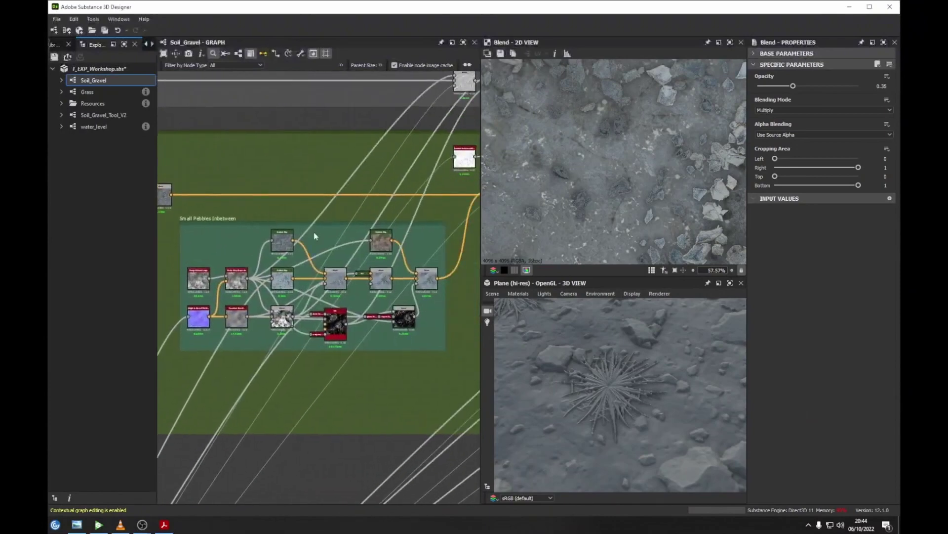
{"action": "scroll", "coordinate": [313, 237], "scroll_direction": "down", "scroll_amount": 3}
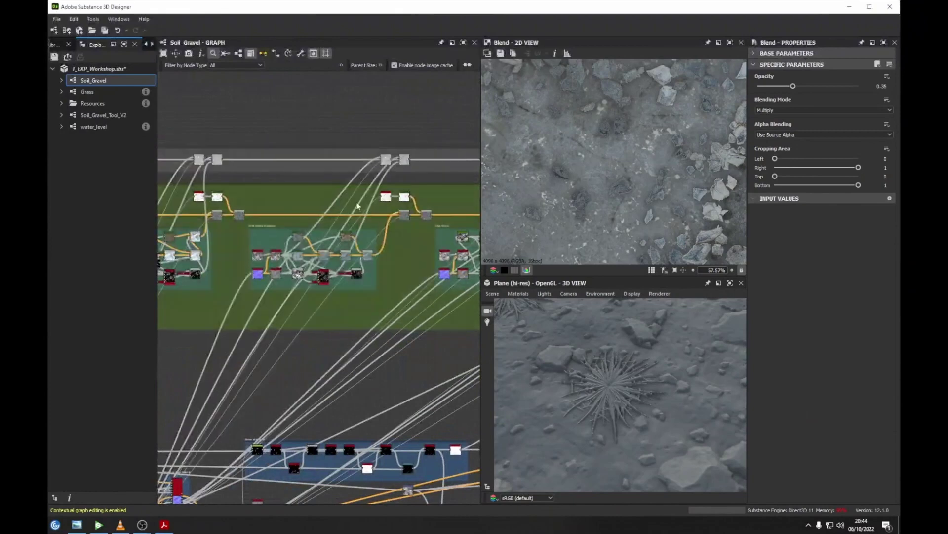
{"action": "middle_click_drag", "start_coordinate": [391, 242], "coordinate": [280, 264]}
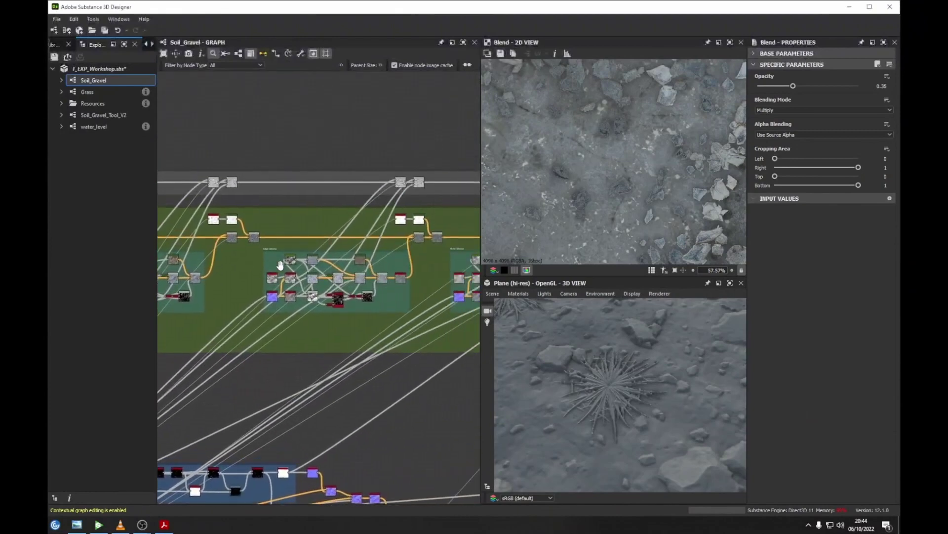
{"action": "middle_click_drag", "start_coordinate": [412, 272], "coordinate": [364, 277]}
{"action": "scroll", "coordinate": [327, 255], "scroll_direction": "up", "scroll_amount": 3}
{"action": "left_click_drag", "start_coordinate": [354, 332], "coordinate": [335, 338]}
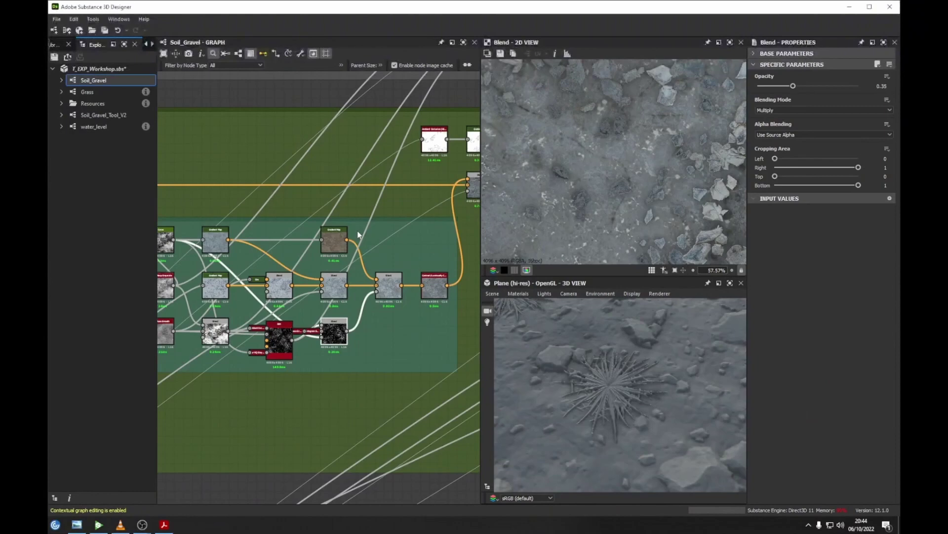
Preview the Copy Blends that merge the remaining pebble groups into the base colour, up to the Grass w/blades group.
{"action": "middle_click_drag", "start_coordinate": [363, 237], "coordinate": [308, 285]}
{"action": "double_click", "coordinate": [425, 235]}
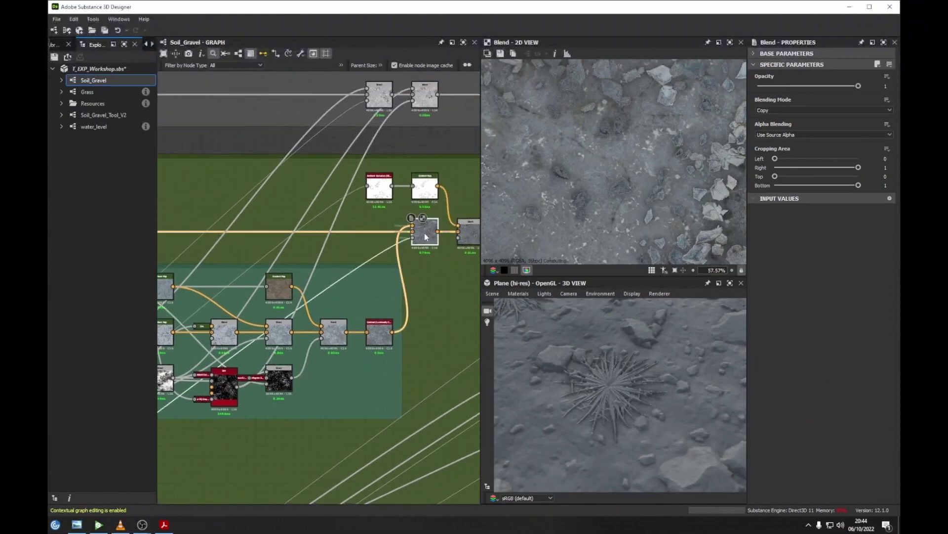
{"action": "middle_click_drag", "start_coordinate": [424, 235], "coordinate": [236, 237]}
{"action": "middle_click_drag", "start_coordinate": [358, 240], "coordinate": [411, 224]}
{"action": "left_click", "coordinate": [411, 224]}
{"action": "middle_click_drag", "start_coordinate": [477, 229], "coordinate": [306, 233]}
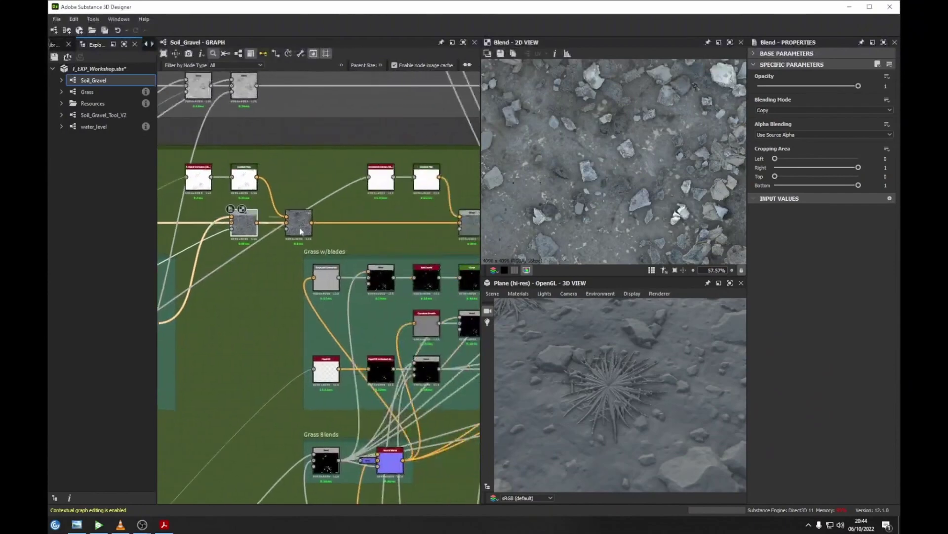
Preview the 0.5-opacity Multiply Blend and the two Copy Blends in the Tint Colour Modulation group.
{"action": "middle_click_drag", "start_coordinate": [470, 228], "coordinate": [307, 225]}
{"action": "left_click", "coordinate": [307, 224]}
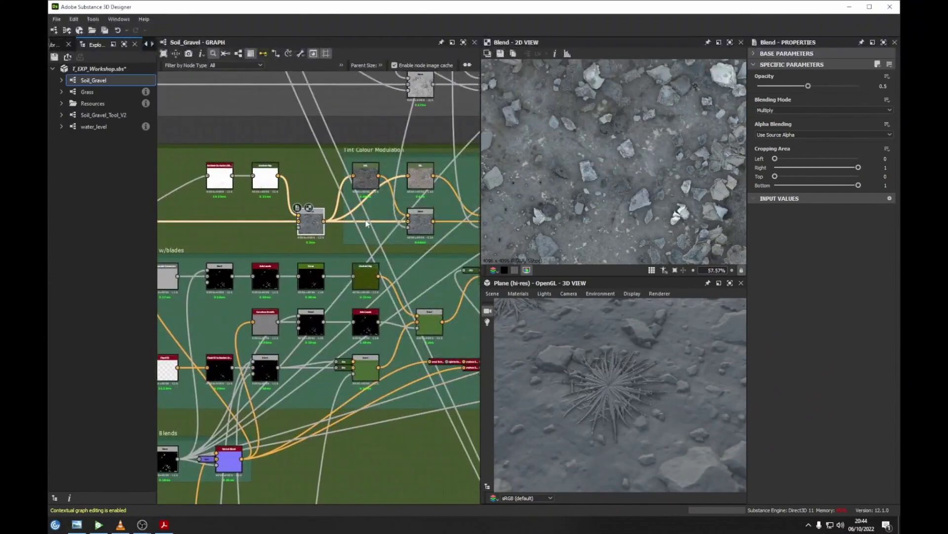
{"action": "middle_click_drag", "start_coordinate": [366, 224], "coordinate": [313, 223]}
{"action": "left_click", "coordinate": [346, 226]}
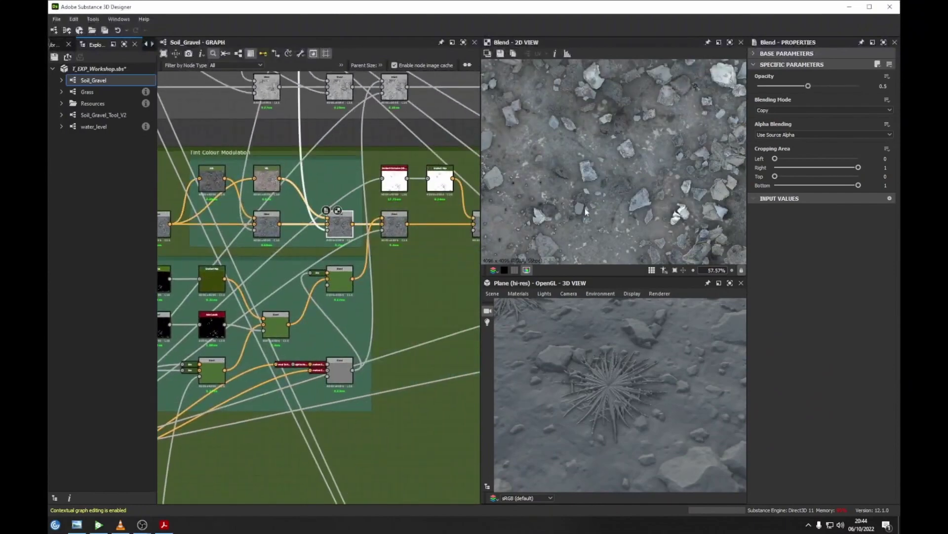
{"action": "middle_click_drag", "start_coordinate": [347, 227], "coordinate": [417, 272]}
{"action": "scroll", "coordinate": [540, 224], "scroll_direction": "down", "scroll_amount": 4}
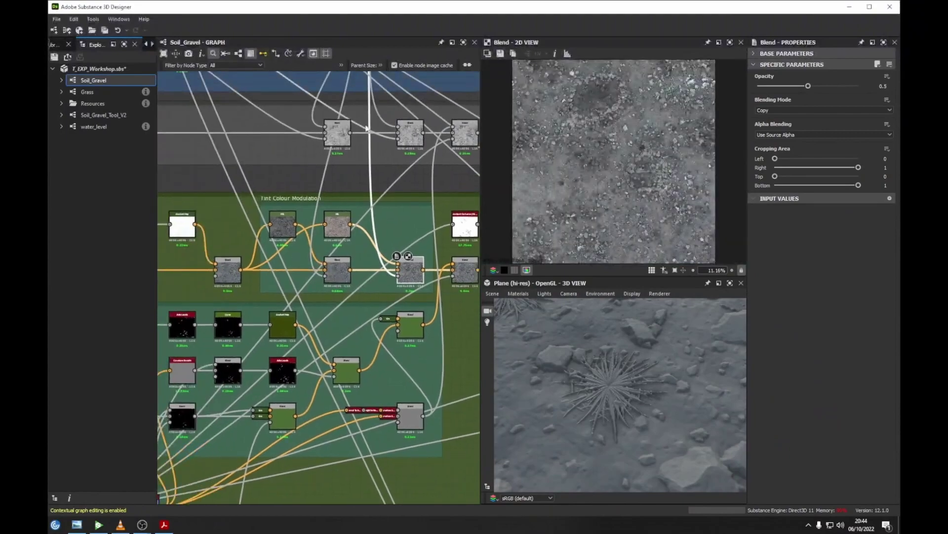
{"action": "scroll", "coordinate": [363, 257], "scroll_direction": "up", "scroll_amount": 2}
{"action": "left_click", "coordinate": [325, 273]}
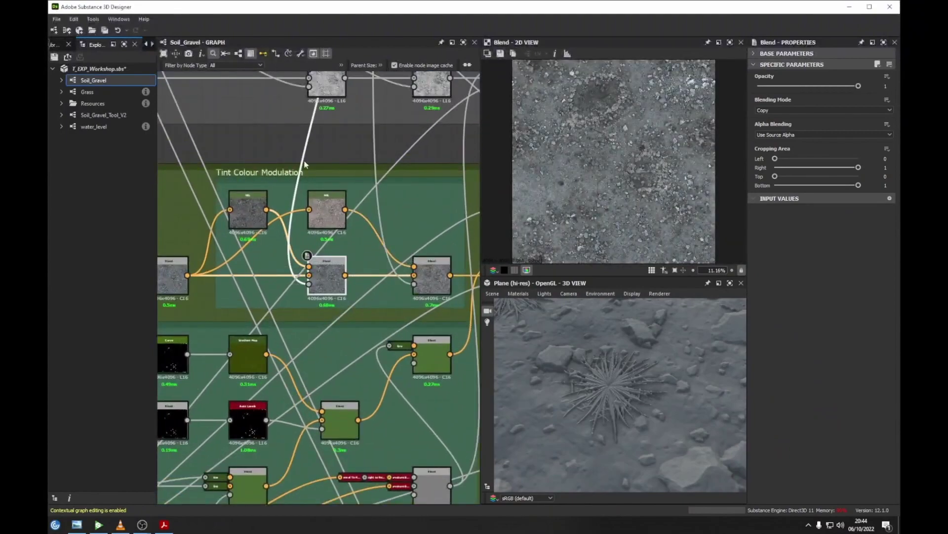
Trace the tint Blends' masks up to the Roughness Noise Modulation group and preview its two Histogram Select nodes.
{"action": "middle_click_drag", "start_coordinate": [301, 193], "coordinate": [340, 299]}
{"action": "scroll", "coordinate": [349, 242], "scroll_direction": "down", "scroll_amount": 2}
{"action": "middle_click_drag", "start_coordinate": [349, 242], "coordinate": [413, 272]}
{"action": "left_click", "coordinate": [375, 172]}
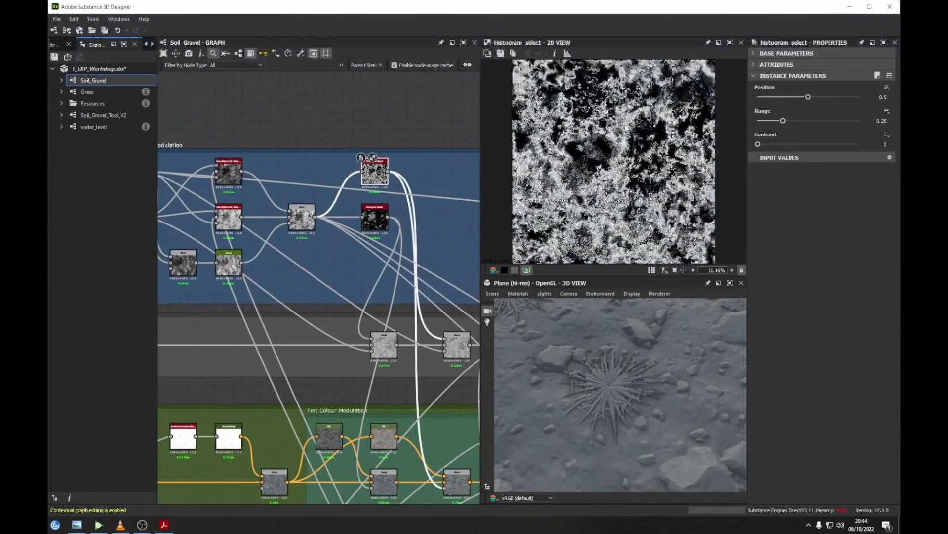
{"action": "double_click", "coordinate": [374, 217]}
{"action": "middle_click_drag", "start_coordinate": [302, 199], "coordinate": [401, 196]}
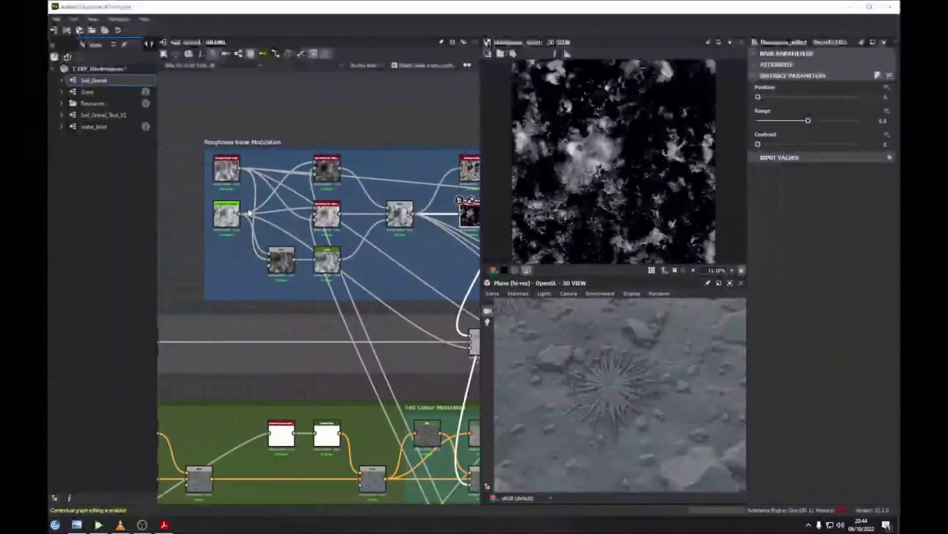
Inspect the noise chain that feeds the Histogram Select masks in the Roughness Noise Modulation group.
{"action": "scroll", "coordinate": [249, 212], "scroll_direction": "up", "scroll_amount": 3}
{"action": "double_click", "coordinate": [391, 121]}
{"action": "middle_click_drag", "start_coordinate": [408, 301], "coordinate": [324, 285]}
{"action": "double_click", "coordinate": [324, 285]}
{"action": "middle_click_drag", "start_coordinate": [367, 240], "coordinate": [242, 252]}
{"action": "double_click", "coordinate": [363, 213]}
{"action": "middle_click_drag", "start_coordinate": [474, 194], "coordinate": [363, 196]}
{"action": "double_click", "coordinate": [382, 141]}
Compare the full-opacity tint Blend with the 0.5-opacity one in the Tint Colour Modulation group.
{"action": "scroll", "coordinate": [388, 341], "scroll_direction": "down", "scroll_amount": 1}
{"action": "middle_click_drag", "start_coordinate": [390, 345], "coordinate": [248, 154]}
{"action": "scroll", "coordinate": [247, 153], "scroll_direction": "down", "scroll_amount": 1}
{"action": "middle_click_drag", "start_coordinate": [267, 244], "coordinate": [331, 112]}
{"action": "double_click", "coordinate": [326, 310]}
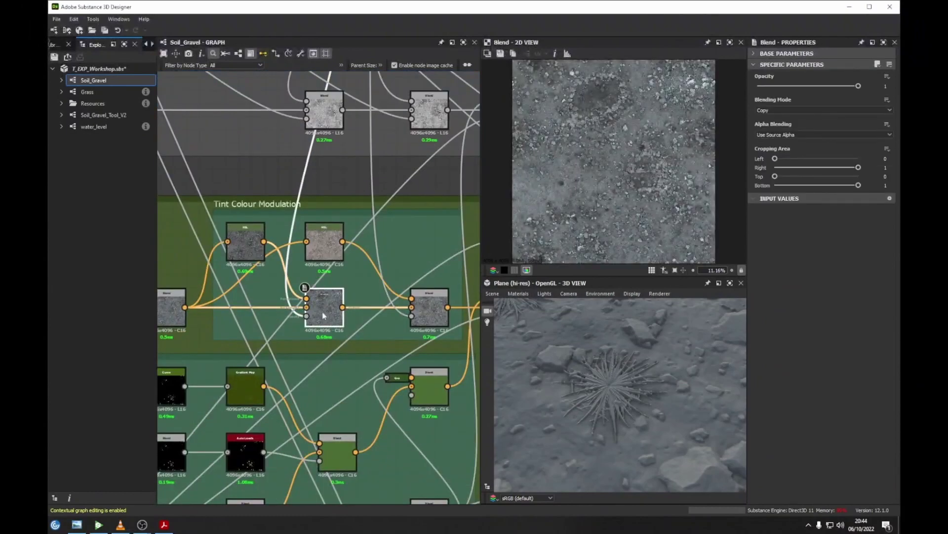
{"action": "left_click", "coordinate": [441, 315]}
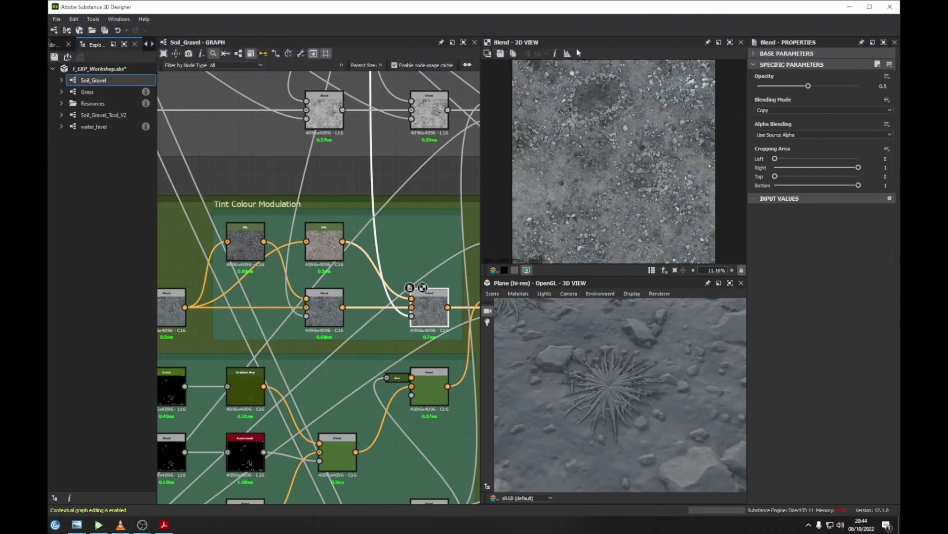
Turn on tiling in the 2D view and examine how the tinted colour repeats at several zoom levels.
{"action": "left_click", "coordinate": [652, 270]}
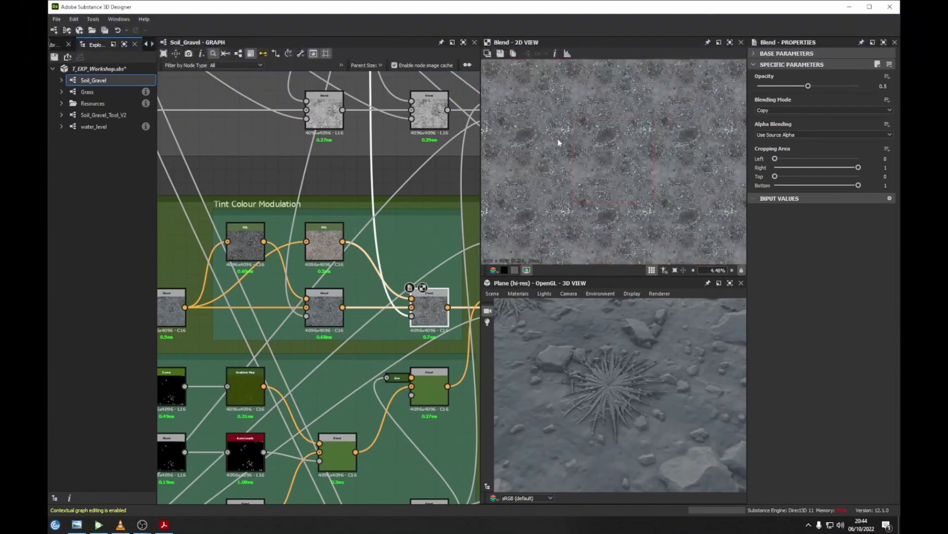
{"action": "scroll", "coordinate": [659, 153], "scroll_direction": "down", "scroll_amount": 2}
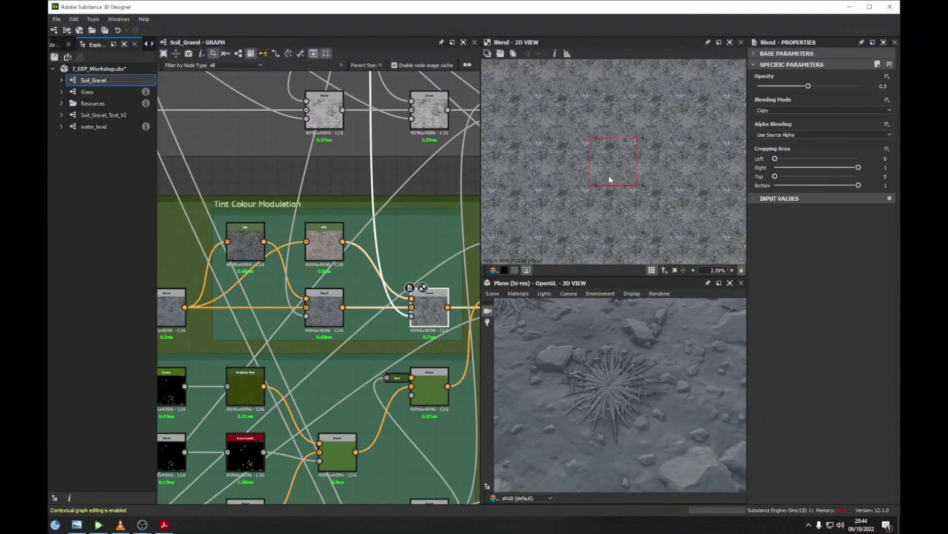
{"action": "scroll", "coordinate": [612, 163], "scroll_direction": "up", "scroll_amount": 4}
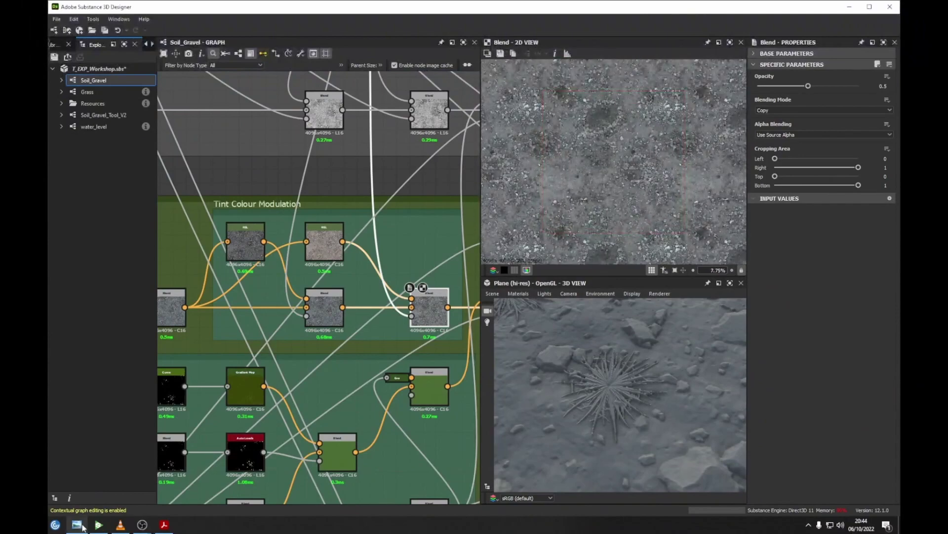
Bring up the reference photo in Windows Photo Viewer, and preview the Perlin Noise node at the start of the graph.
{"action": "left_click", "coordinate": [77, 525]}
{"action": "left_click_drag", "start_coordinate": [491, 246], "coordinate": [494, 280]}
{"action": "scroll", "coordinate": [494, 281], "scroll_direction": "down", "scroll_amount": 3}
{"action": "middle_click_drag", "start_coordinate": [261, 249], "coordinate": [331, 256]}
{"action": "scroll", "coordinate": [331, 256], "scroll_direction": "down", "scroll_amount": 8}
{"action": "middle_click_drag", "start_coordinate": [183, 297], "coordinate": [633, 338]}
{"action": "scroll", "coordinate": [442, 244], "scroll_direction": "up", "scroll_amount": 8}
{"action": "double_click", "coordinate": [413, 238]}
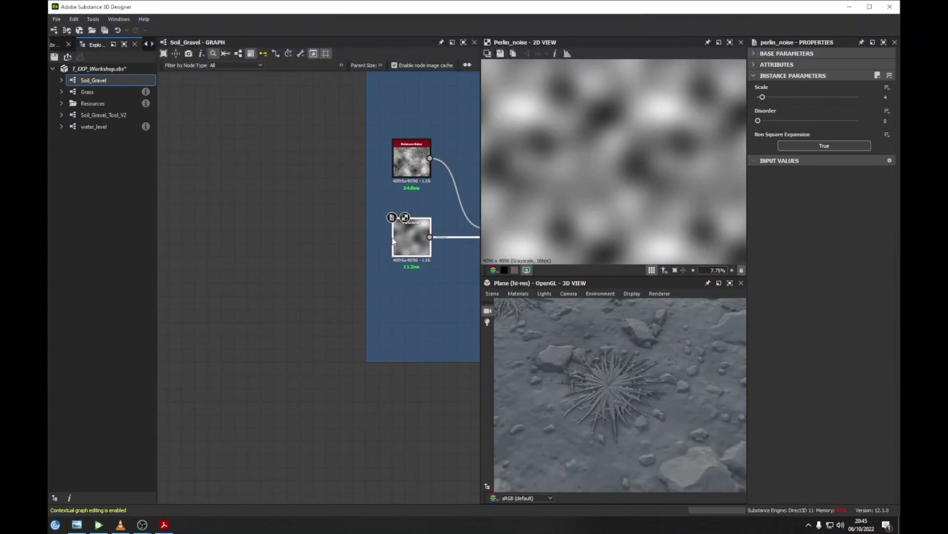
Show the overall graph layout and bring the gravel reference photo back up in Windows Photo Viewer.
{"action": "scroll", "coordinate": [382, 243], "scroll_direction": "down", "scroll_amount": 8}
{"action": "middle_click_drag", "start_coordinate": [432, 252], "coordinate": [205, 242]}
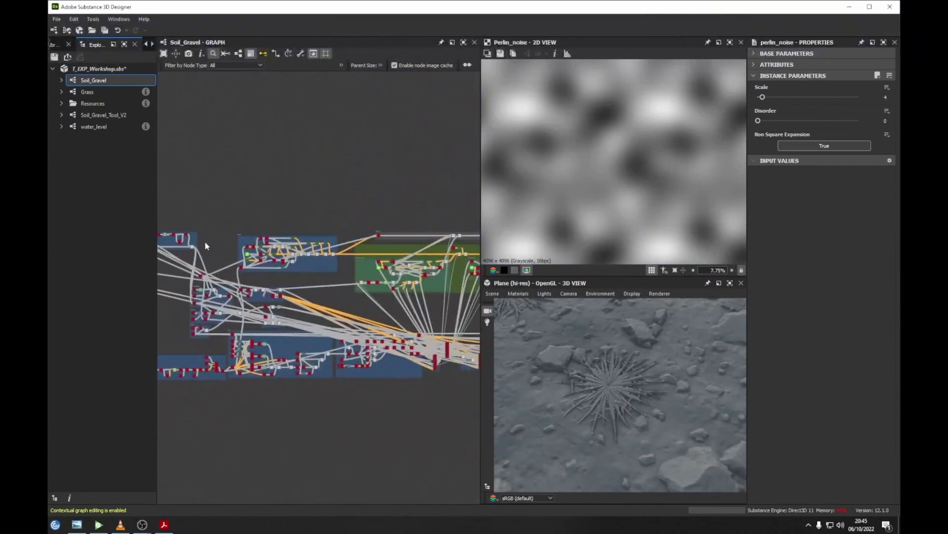
{"action": "left_click", "coordinate": [77, 524]}
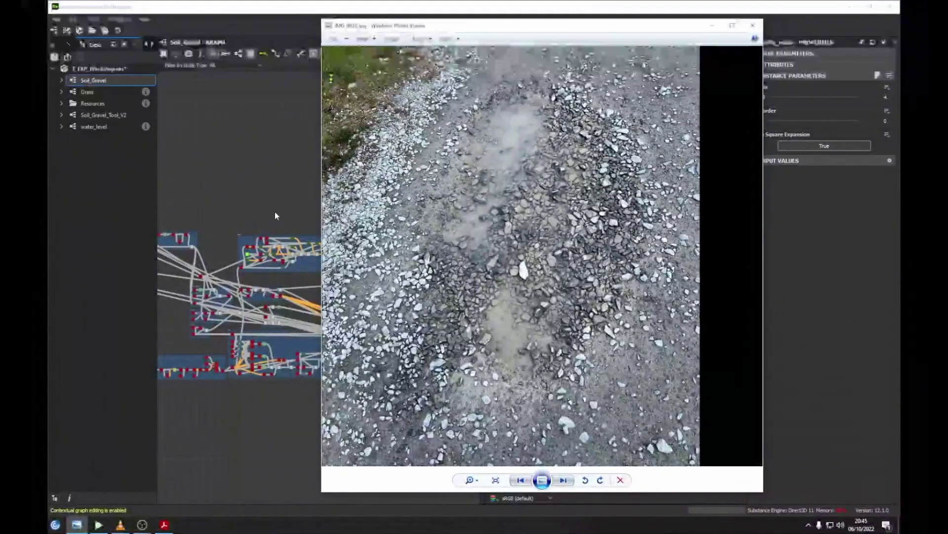
Return to the graph, go to the Dirt & EdgeWear group and preview the Dirt node's mask.
{"action": "middle_click_drag", "start_coordinate": [306, 218], "coordinate": [228, 217]}
{"action": "middle_click_drag", "start_coordinate": [366, 254], "coordinate": [364, 254]}
{"action": "scroll", "coordinate": [417, 246], "scroll_direction": "up", "scroll_amount": 10}
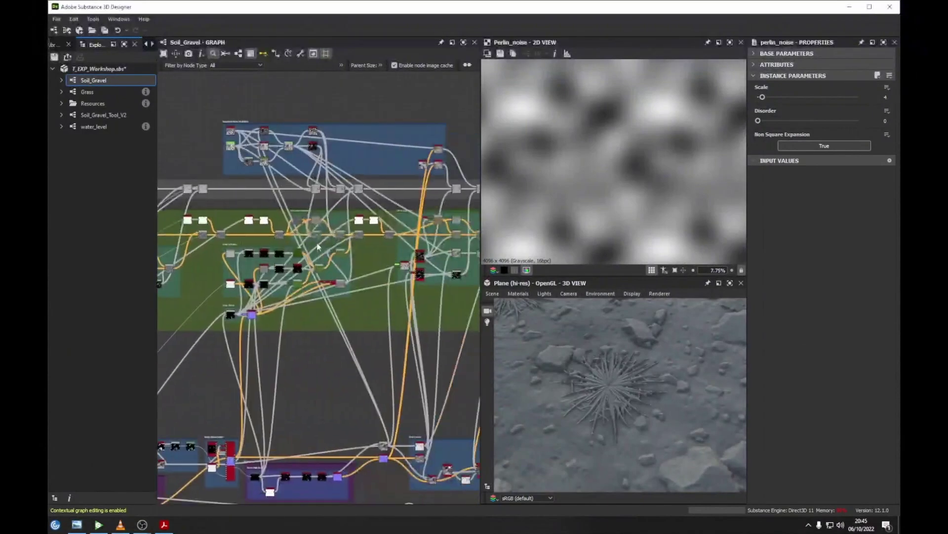
{"action": "scroll", "coordinate": [435, 281], "scroll_direction": "down", "scroll_amount": 5}
{"action": "scroll", "coordinate": [298, 274], "scroll_direction": "up", "scroll_amount": 5}
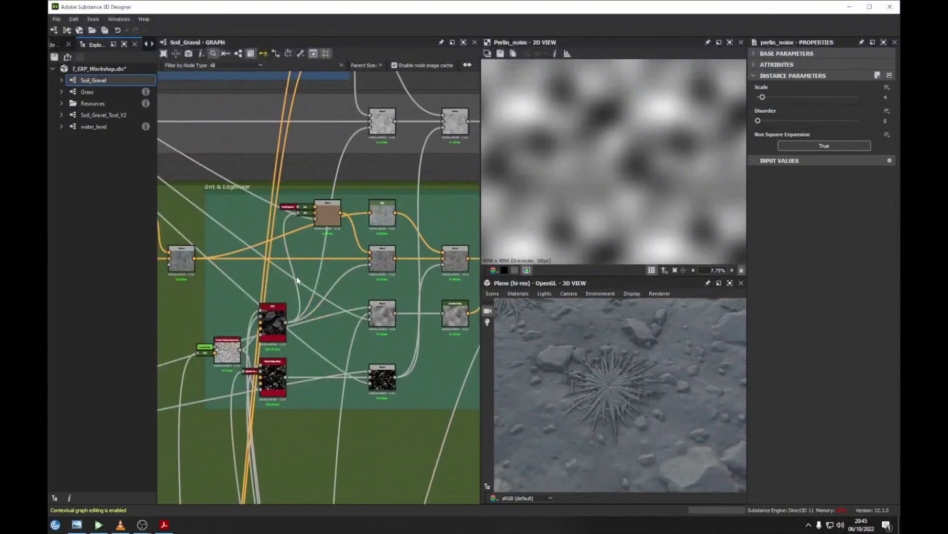
{"action": "double_click", "coordinate": [425, 247]}
{"action": "middle_click_drag", "start_coordinate": [425, 247], "coordinate": [467, 218]}
{"action": "double_click", "coordinate": [352, 286]}
{"action": "scroll", "coordinate": [588, 181], "scroll_direction": "up", "scroll_amount": 4}
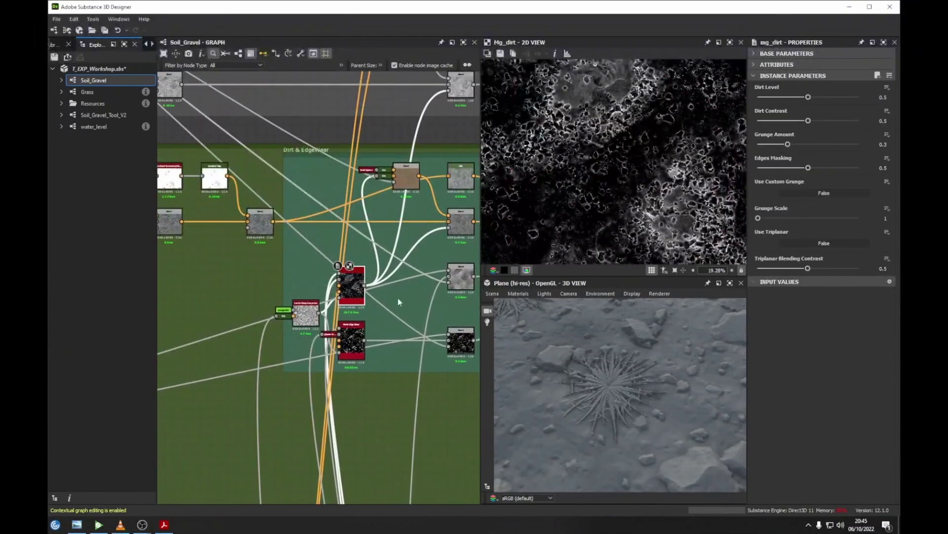
Show the Metal Edge Wear node's mask and parameters, and magnify the mask.
{"action": "double_click", "coordinate": [353, 344]}
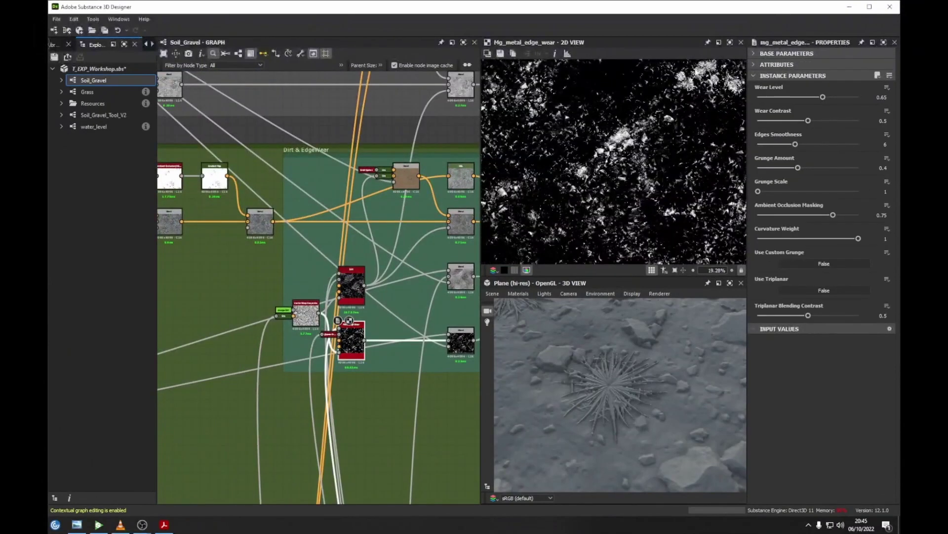
{"action": "scroll", "coordinate": [618, 160], "scroll_direction": "up", "scroll_amount": 5}
{"action": "middle_click_drag", "start_coordinate": [383, 253], "coordinate": [326, 258]}
{"action": "scroll", "coordinate": [401, 226], "scroll_direction": "up", "scroll_amount": 2}
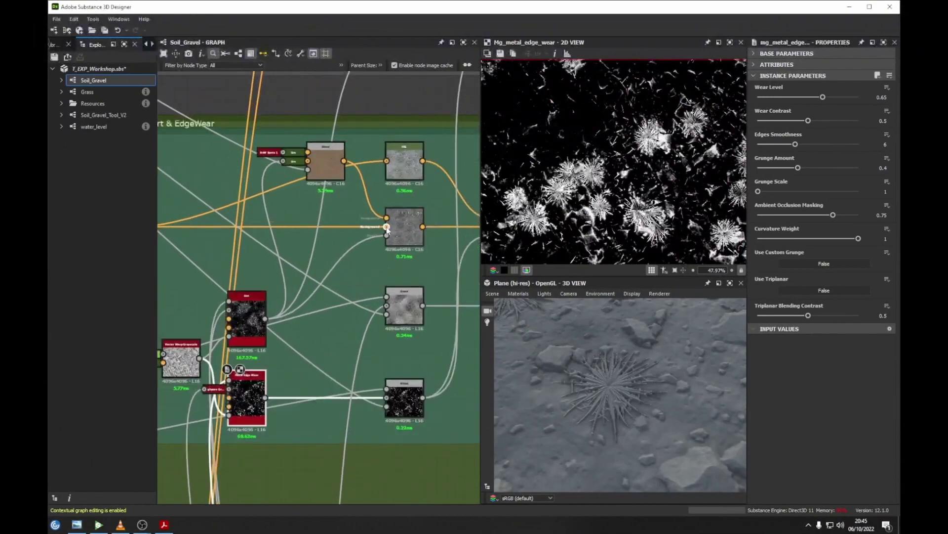
Preview the Copy Blend that adds the brown dirt colour, enlarge the 2D view and examine the dirt around the stones.
{"action": "double_click", "coordinate": [388, 231]}
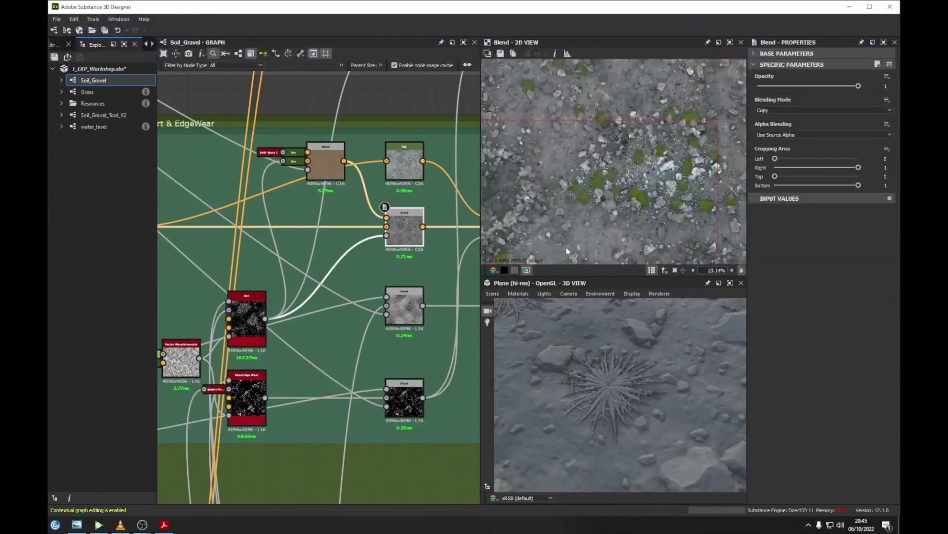
{"action": "left_click_drag", "start_coordinate": [570, 275], "coordinate": [570, 374]}
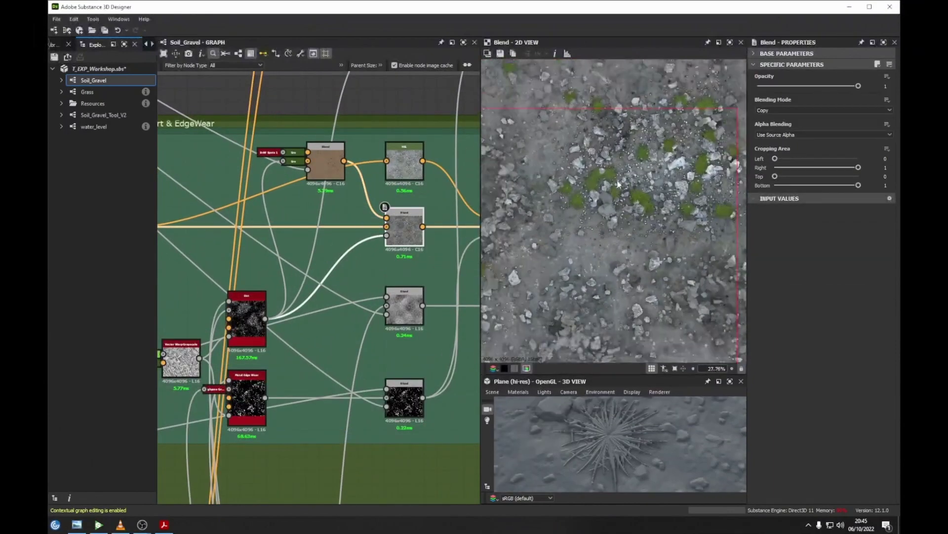
{"action": "scroll", "coordinate": [677, 267], "scroll_direction": "up", "scroll_amount": 5}
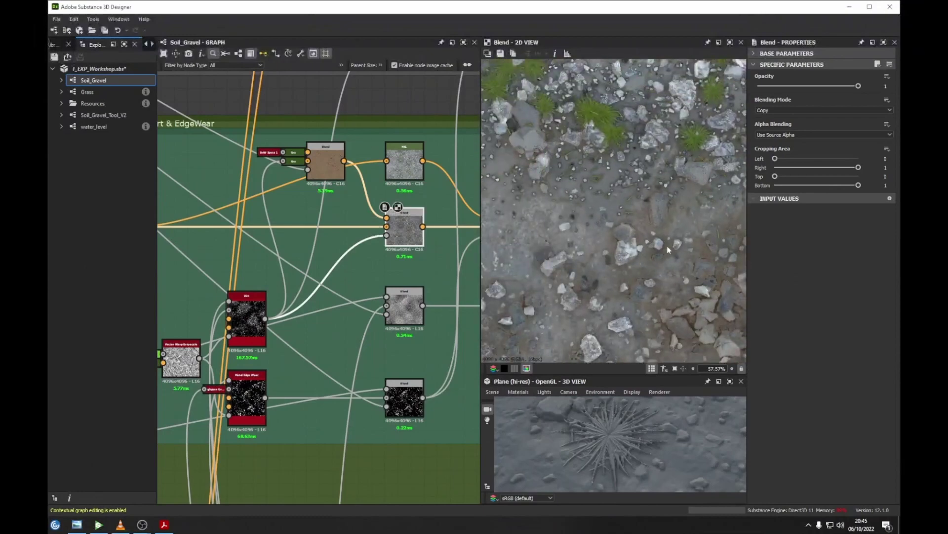
{"action": "middle_click_drag", "start_coordinate": [415, 228], "coordinate": [360, 231]}
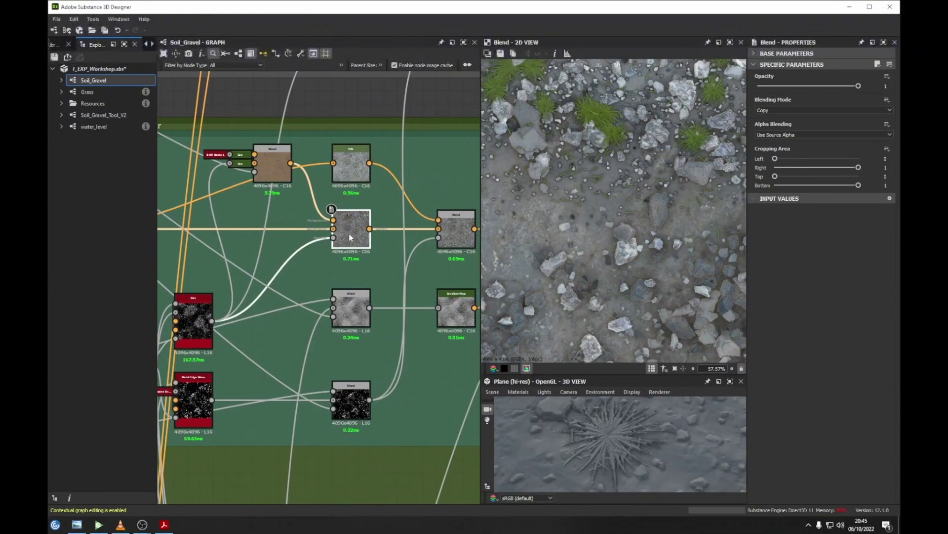
{"action": "scroll", "coordinate": [633, 220], "scroll_direction": "down", "scroll_amount": 5}
{"action": "middle_click_drag", "start_coordinate": [731, 194], "coordinate": [641, 199]}
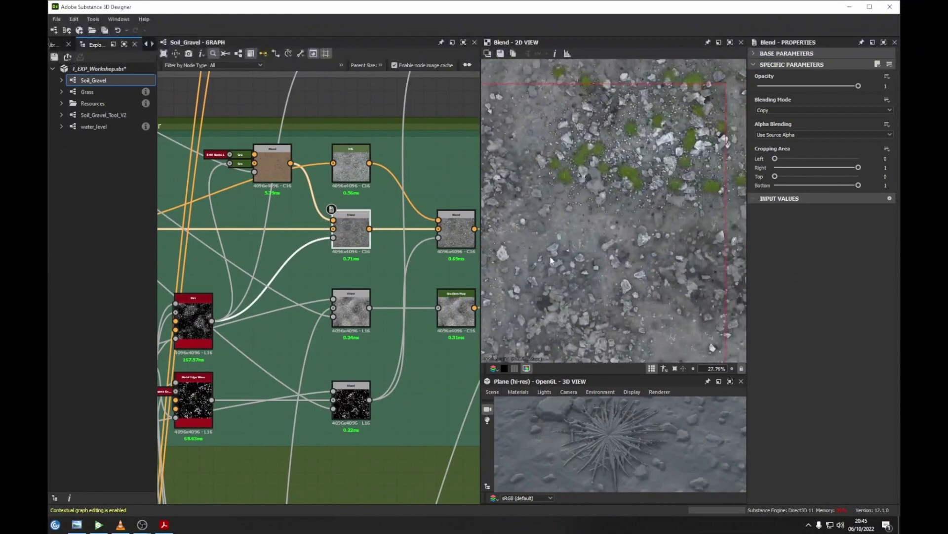
{"action": "middle_click_drag", "start_coordinate": [514, 121], "coordinate": [580, 123]}
{"action": "middle_click_drag", "start_coordinate": [630, 209], "coordinate": [632, 230]}
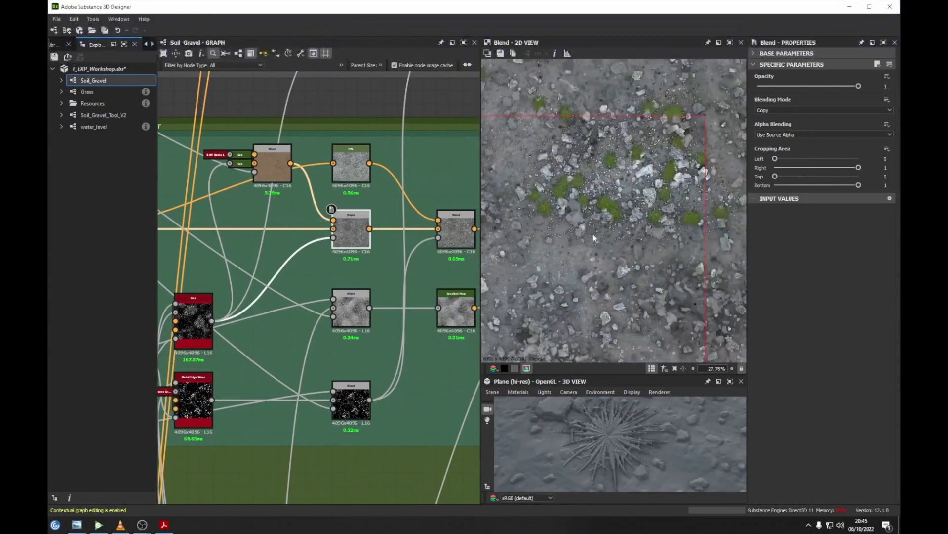
Preview the Copy Blend that adds edge wear over the dirt, and examine the stones and grass up close.
{"action": "middle_click_drag", "start_coordinate": [348, 227], "coordinate": [326, 236]}
{"action": "left_click", "coordinate": [433, 241]}
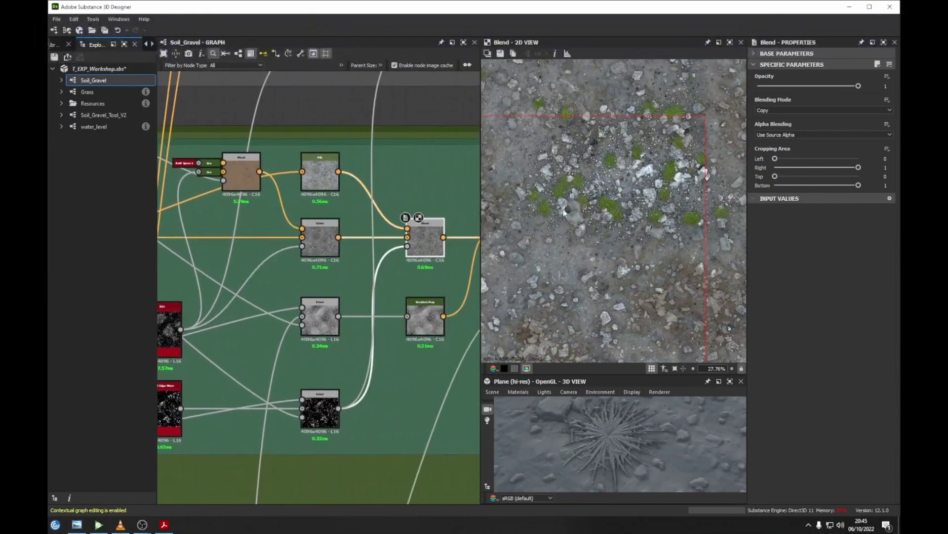
{"action": "scroll", "coordinate": [563, 209], "scroll_direction": "up", "scroll_amount": 5}
{"action": "middle_click_drag", "start_coordinate": [220, 293], "coordinate": [334, 233]}
{"action": "scroll", "coordinate": [570, 210], "scroll_direction": "up", "scroll_amount": 2}
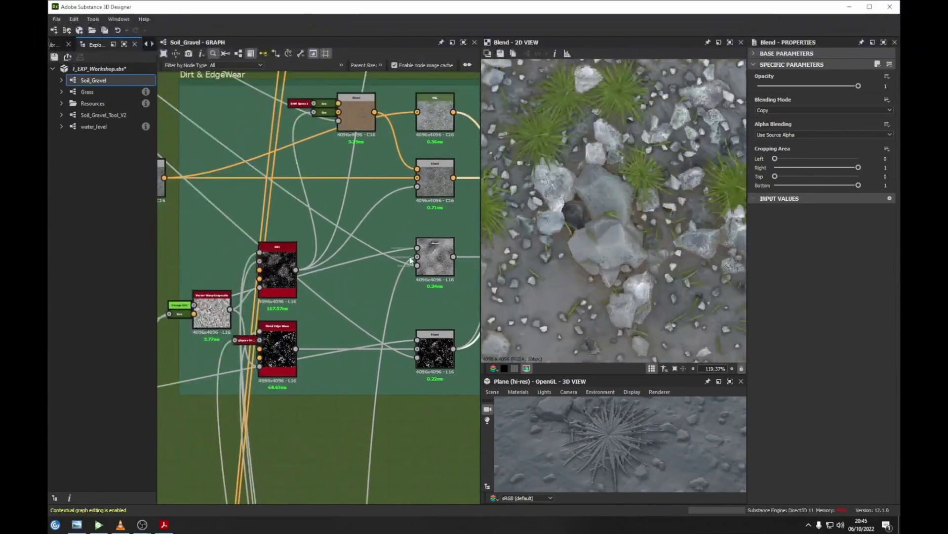
Examine the Metal Edge Wear mask along the stone edges up close.
{"action": "middle_click_drag", "start_coordinate": [372, 273], "coordinate": [364, 255]}
{"action": "double_click", "coordinate": [239, 347]}
{"action": "scroll", "coordinate": [596, 209], "scroll_direction": "up", "scroll_amount": 5}
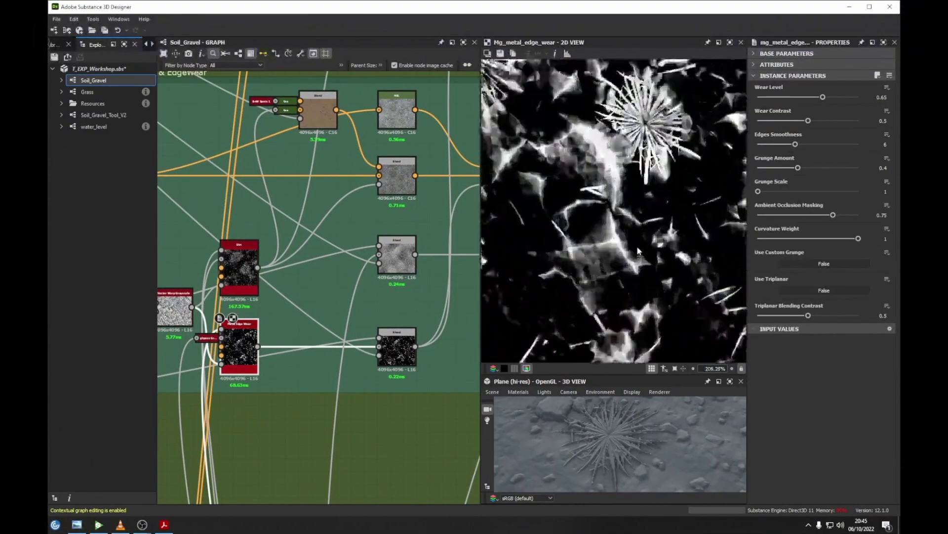
{"action": "scroll", "coordinate": [373, 298], "scroll_direction": "down", "scroll_amount": 4}
{"action": "middle_click_drag", "start_coordinate": [443, 255], "coordinate": [336, 269]}
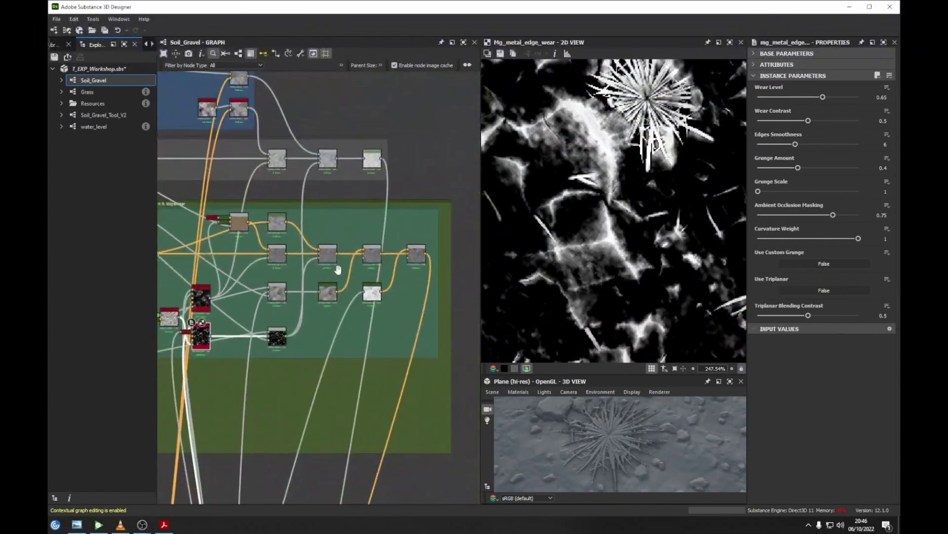
Preview the edge wear Copy Blend again with a close view of the stone edges.
{"action": "scroll", "coordinate": [376, 253], "scroll_direction": "up", "scroll_amount": 3}
{"action": "double_click", "coordinate": [366, 256]}
{"action": "middle_click_drag", "start_coordinate": [444, 259], "coordinate": [421, 254]}
{"action": "middle_click_drag", "start_coordinate": [351, 256], "coordinate": [413, 243]}
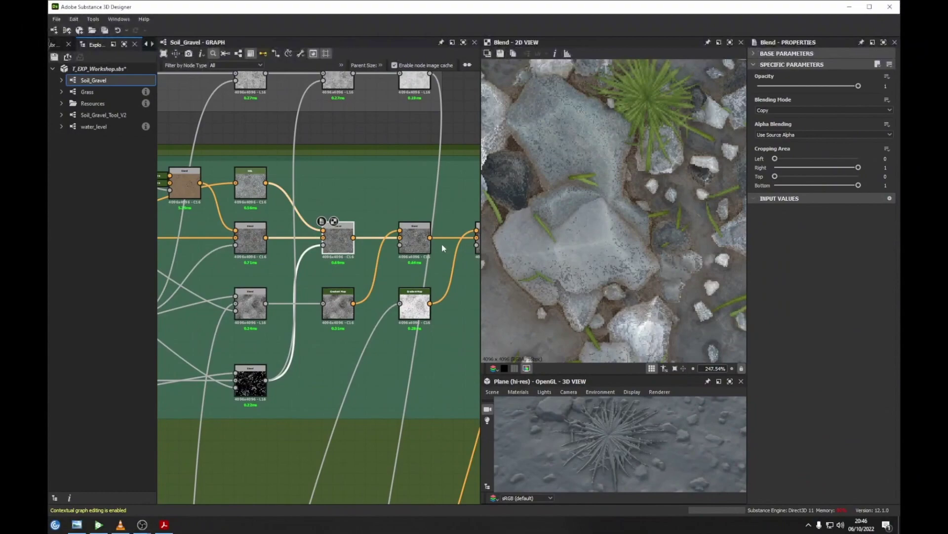
Preview the final 0.5-opacity Soft Light Blend and the 0.35-opacity Multiply Blend of the base colour across the tiled ground.
{"action": "left_click", "coordinate": [411, 240]}
{"action": "middle_click_drag", "start_coordinate": [411, 240], "coordinate": [349, 239]}
{"action": "scroll", "coordinate": [650, 253], "scroll_direction": "down", "scroll_amount": 8}
{"action": "scroll", "coordinate": [651, 253], "scroll_direction": "down", "scroll_amount": 4}
{"action": "left_click", "coordinate": [361, 237]}
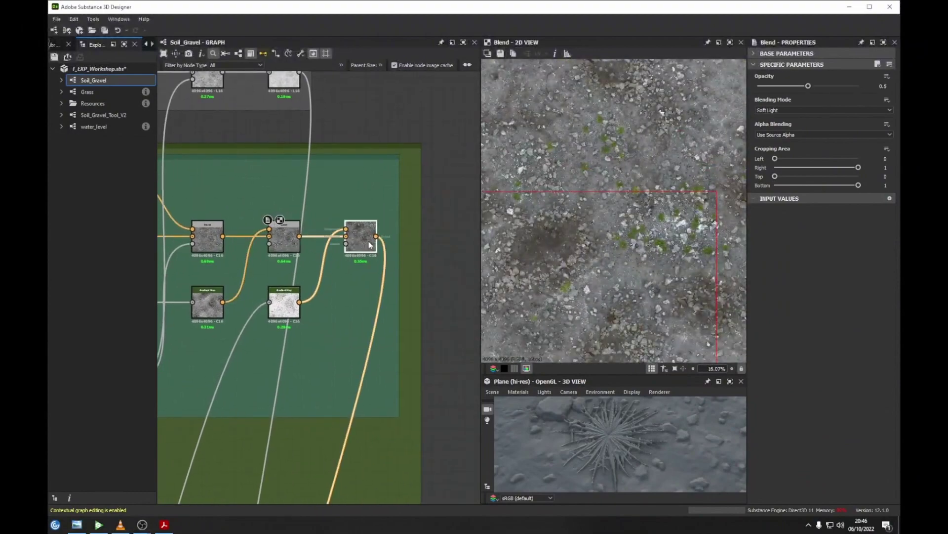
{"action": "middle_click_drag", "start_coordinate": [571, 257], "coordinate": [632, 236]}
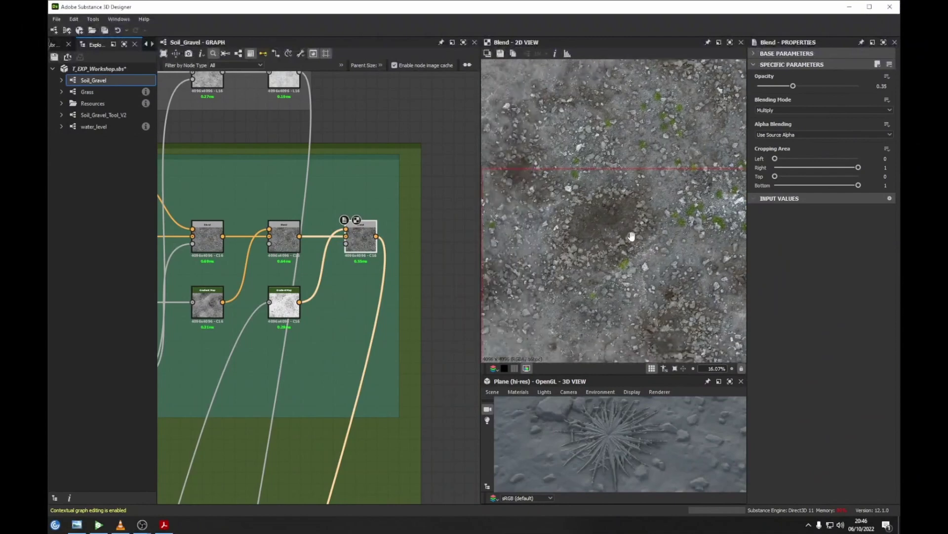
Move on to the Renders group, switch to the EXP Workshop PDF in Acrobat Reader and show the PBR Render slide.
{"action": "middle_click_drag", "start_coordinate": [329, 333], "coordinate": [342, 144]}
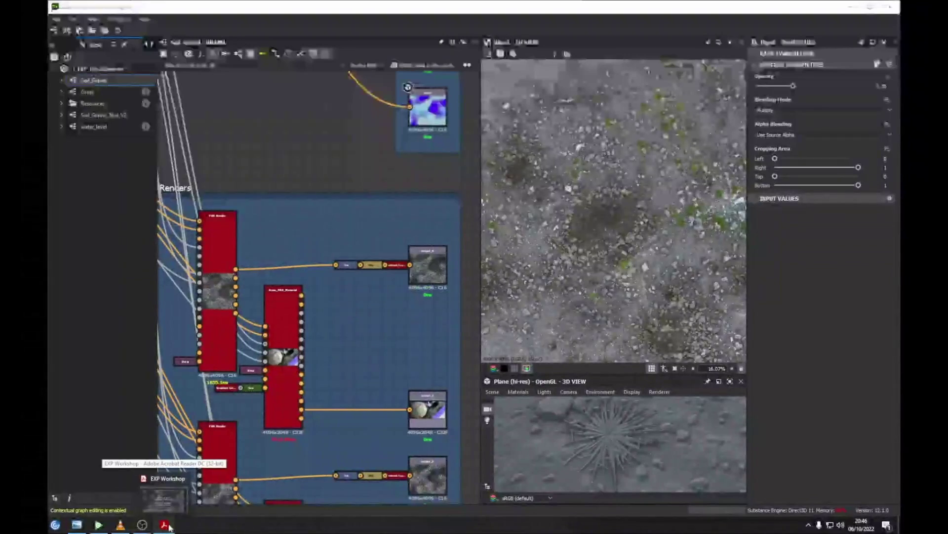
{"action": "left_click", "coordinate": [166, 526]}
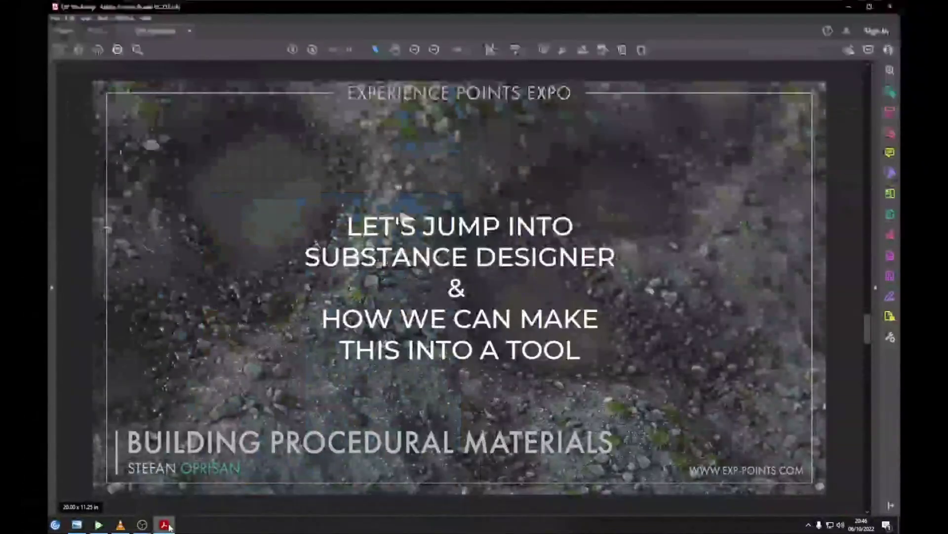
{"action": "key", "text": "Left"}
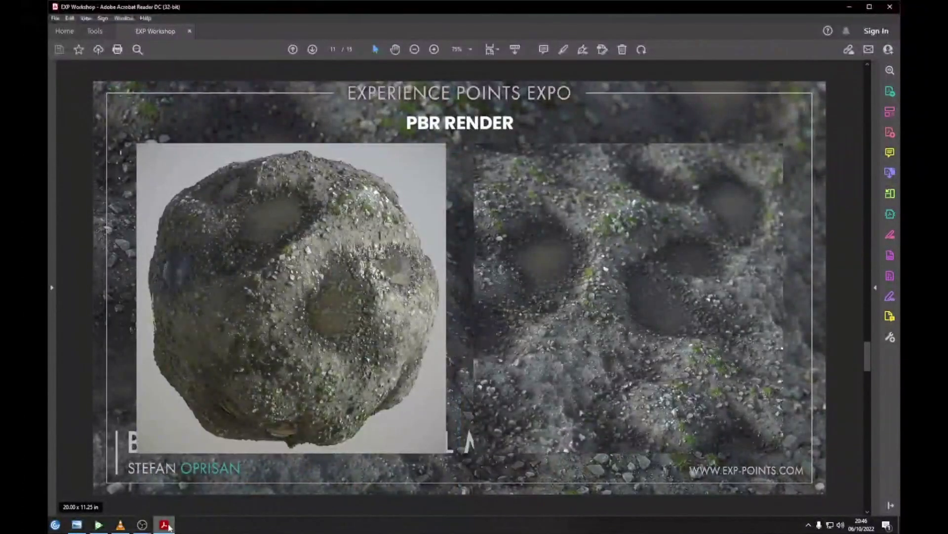
Page through the following PBR Render slides and return to the first sphere and ground comparison.
{"action": "key", "text": "Right"}
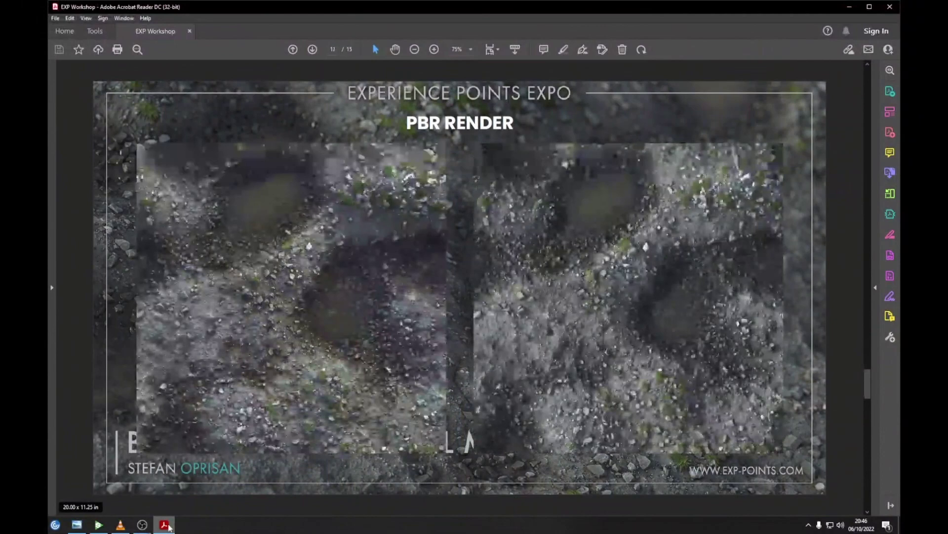
{"action": "key", "text": "Right"}
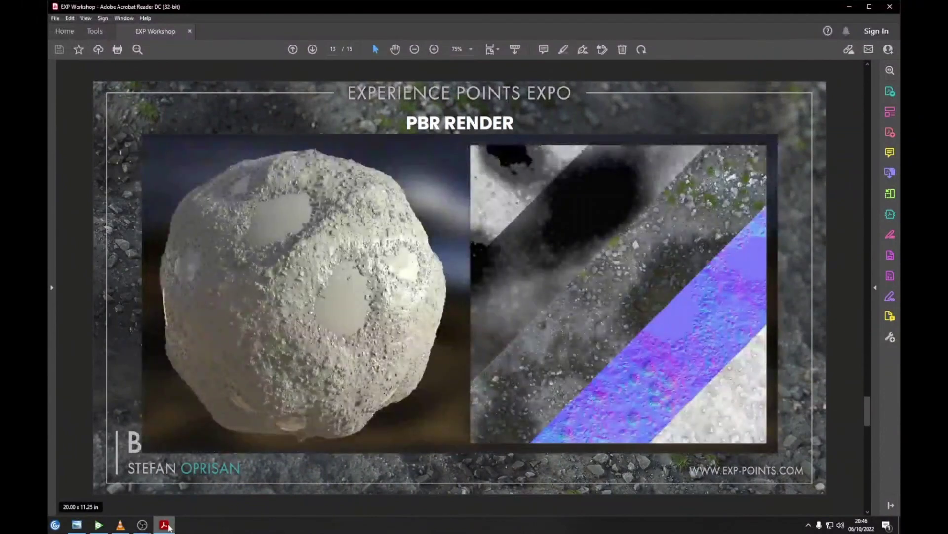
{"action": "key", "text": "Left"}
{"action": "key", "text": "Left"}
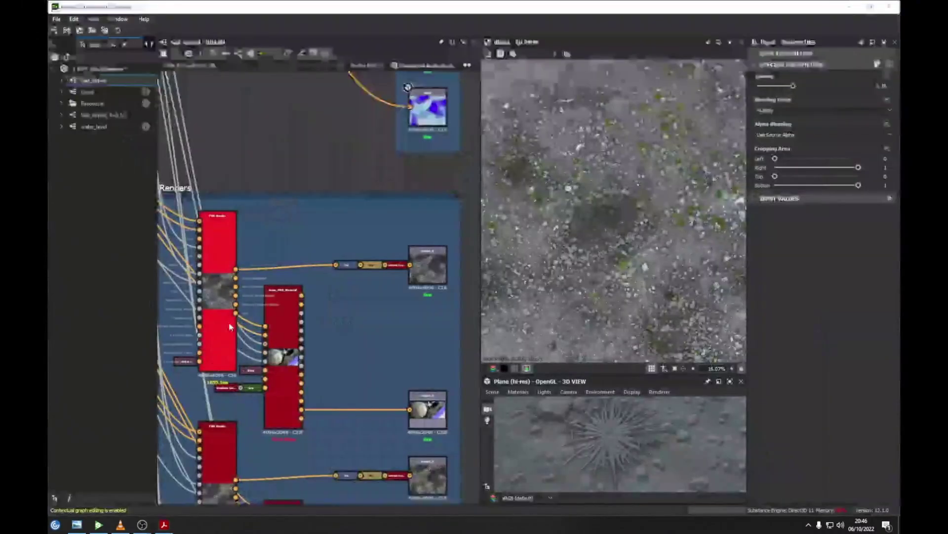
Switch to Substance 3D Designer and examine how the PBR render nodes in the Renders group connect to the main graph.
{"action": "scroll", "coordinate": [415, 321], "scroll_direction": "up", "scroll_amount": 4}
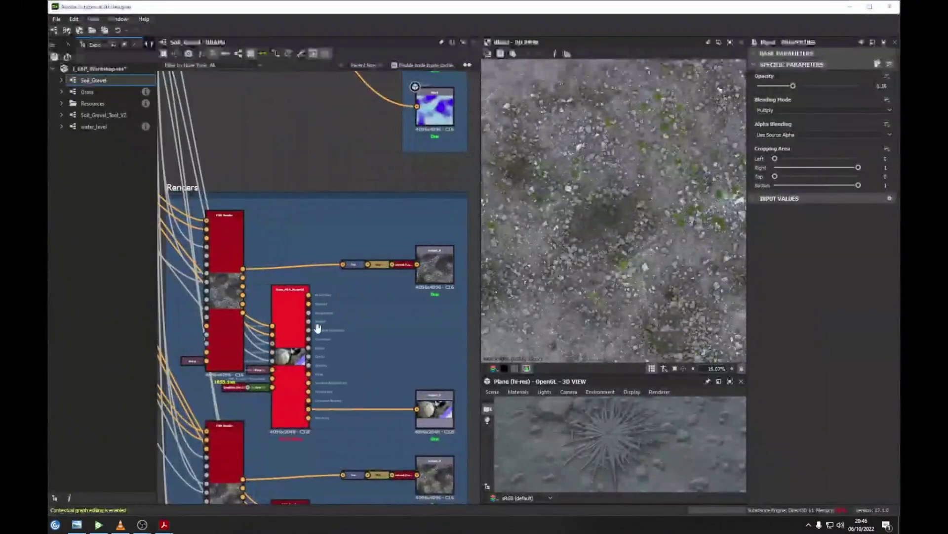
{"action": "scroll", "coordinate": [378, 299], "scroll_direction": "down", "scroll_amount": 5}
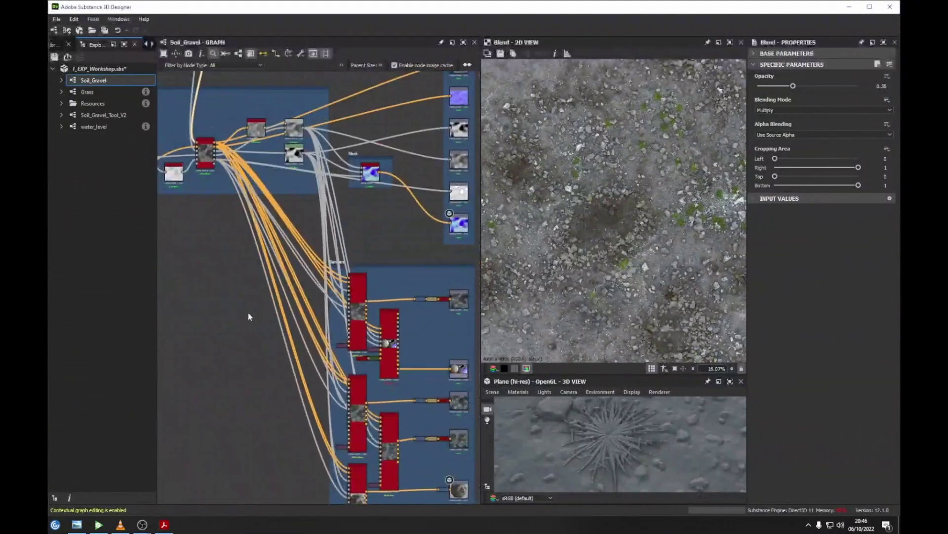
{"action": "middle_click_drag", "start_coordinate": [248, 311], "coordinate": [309, 324]}
{"action": "middle_click_drag", "start_coordinate": [251, 259], "coordinate": [161, 252]}
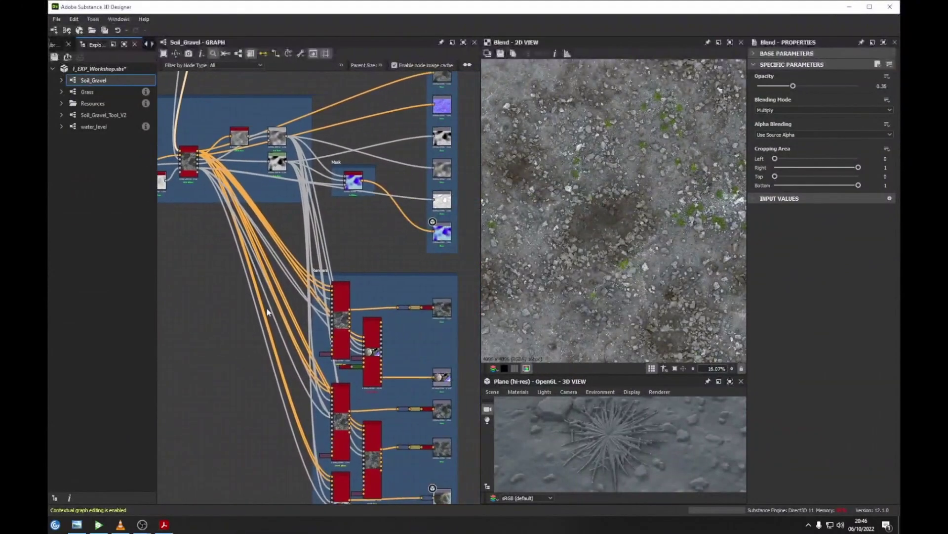
Switch to Substance Player and inspect the Soil_Gravel_Tool_V2 island in the 3D view from several angles.
{"action": "left_click", "coordinate": [95, 527]}
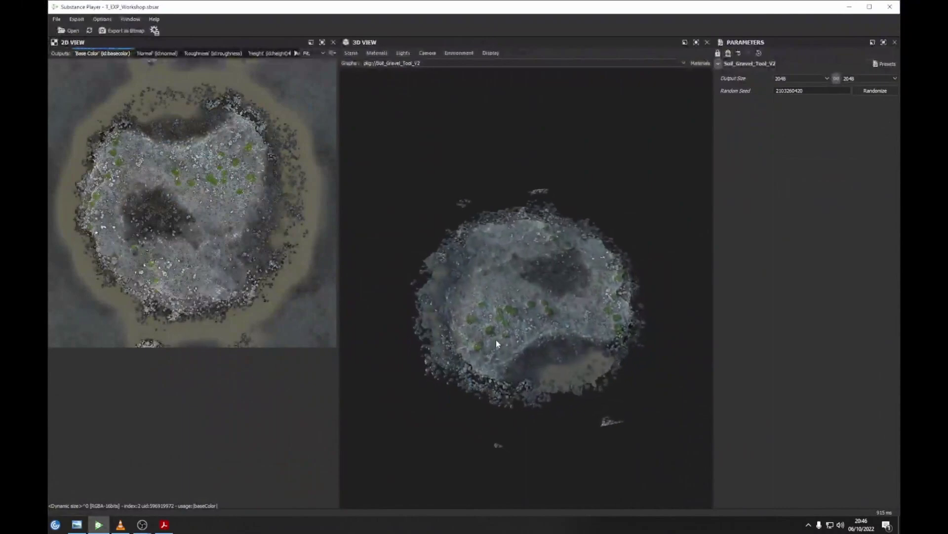
{"action": "scroll", "coordinate": [535, 305], "scroll_direction": "up", "scroll_amount": 3}
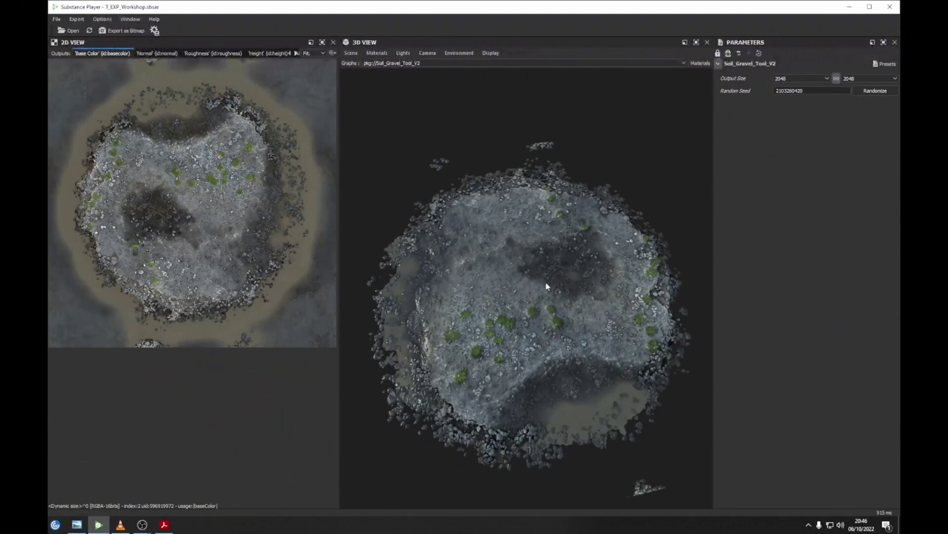
{"action": "left_click_drag", "start_coordinate": [639, 292], "coordinate": [411, 306]}
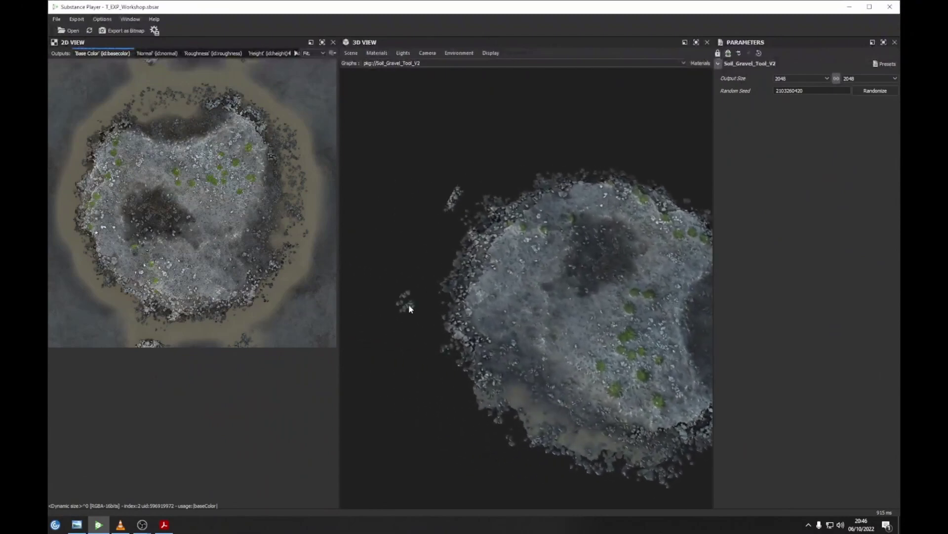
{"action": "left_click_drag", "start_coordinate": [511, 257], "coordinate": [622, 242]}
Randomize the random seed of Soil_Gravel_Tool_V2 several times to generate new island variations and view the last one.
{"action": "left_click", "coordinate": [895, 92]}
{"action": "left_click", "coordinate": [870, 90]}
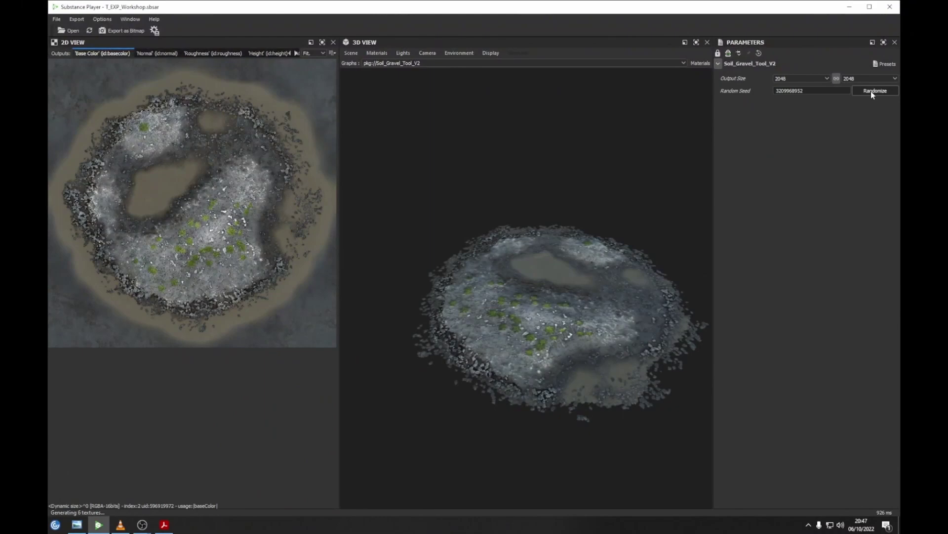
{"action": "key", "text": "space"}
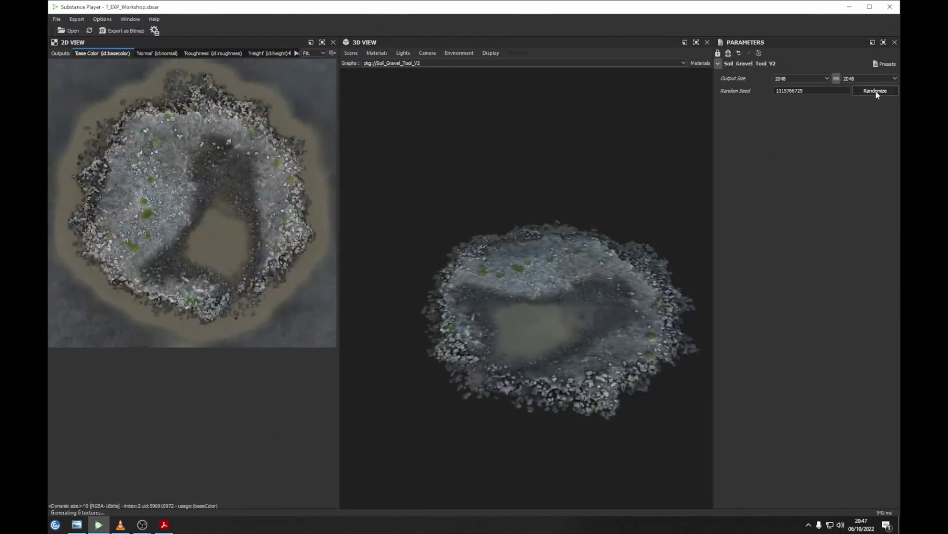
{"action": "left_click", "coordinate": [876, 91]}
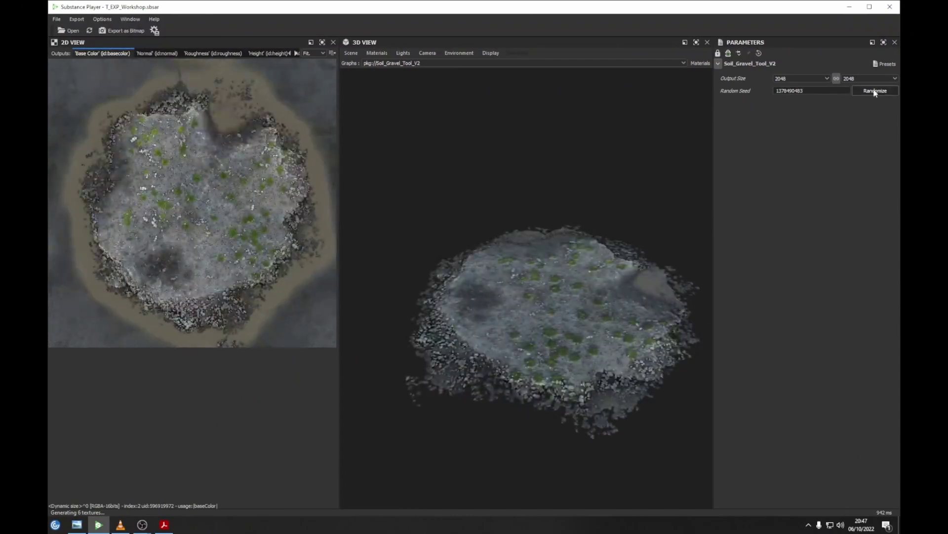
{"action": "left_click", "coordinate": [875, 91]}
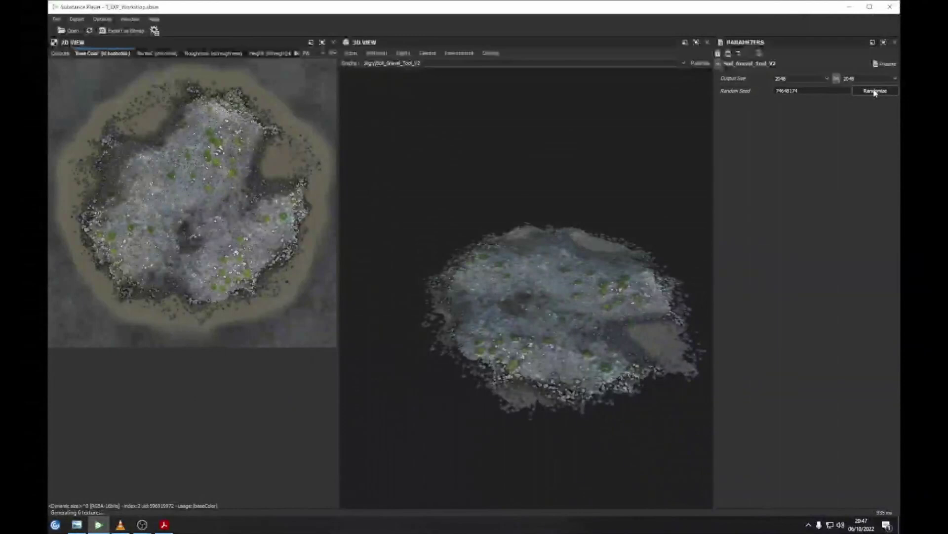
{"action": "left_click_drag", "start_coordinate": [491, 271], "coordinate": [534, 296]}
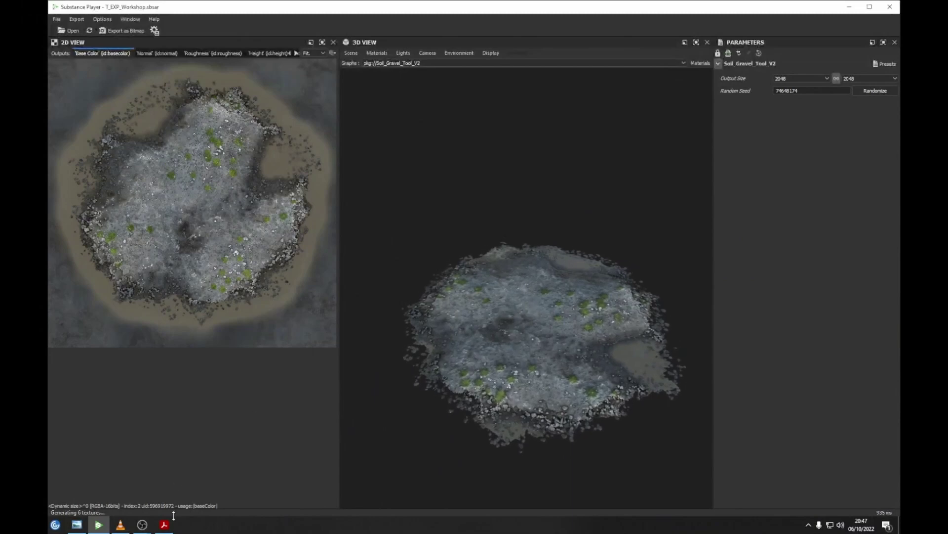
Switch to the EXP Workshop PDF and move past the PBR Render slides to the Pushing Your Presentation slide.
{"action": "mouse_move", "coordinate": [168, 526]}
{"action": "left_click", "coordinate": [168, 526]}
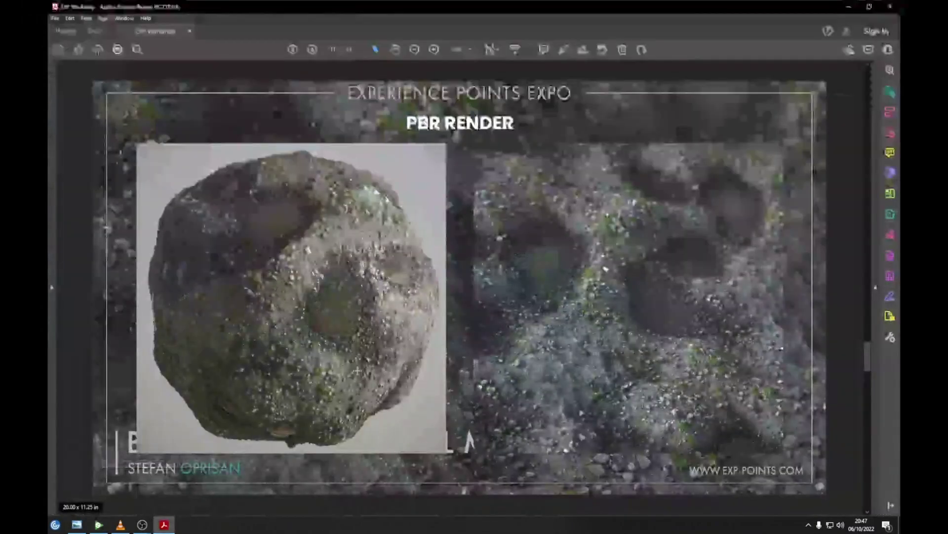
{"action": "scroll", "coordinate": [421, 261], "scroll_direction": "down", "scroll_amount": 1}
{"action": "scroll", "coordinate": [421, 261], "scroll_direction": "down", "scroll_amount": 1}
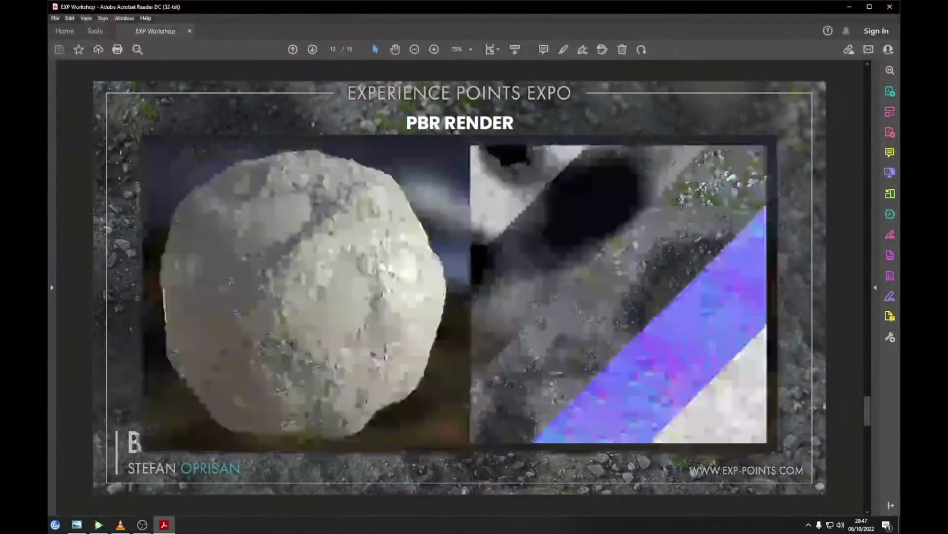
{"action": "scroll", "coordinate": [421, 262], "scroll_direction": "down", "scroll_amount": 1}
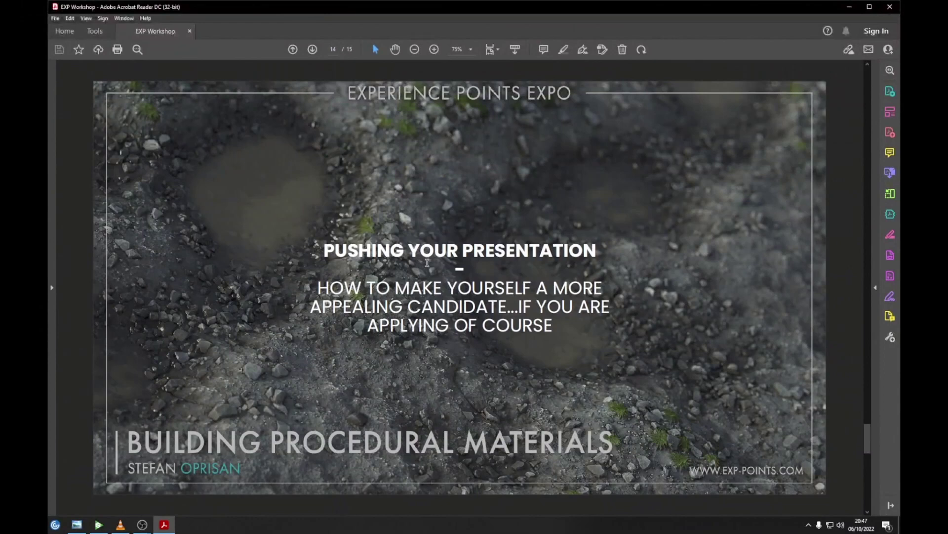
Switch to VLC media player and play the Render.mp4 video.
{"action": "left_click", "coordinate": [120, 525]}
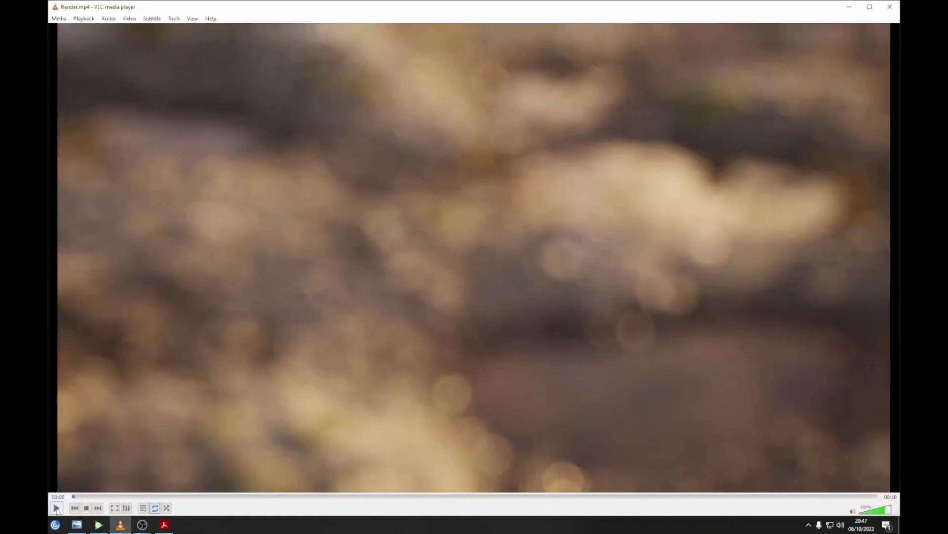
{"action": "left_click", "coordinate": [56, 508]}
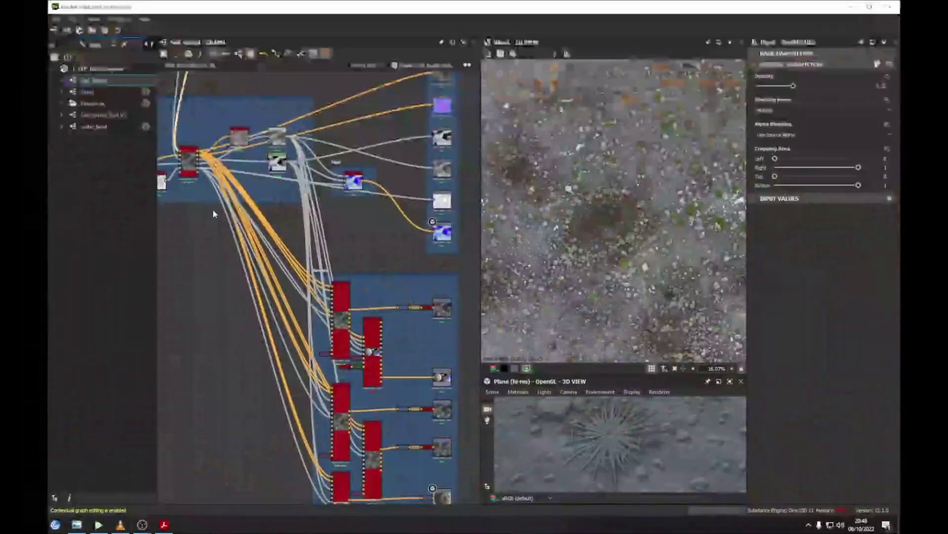
In Substance 3D Designer, enlarge the 3D view and point out the Export Scene option for the displaced hi-res plane.
{"action": "scroll", "coordinate": [212, 209], "scroll_direction": "up", "scroll_amount": 3}
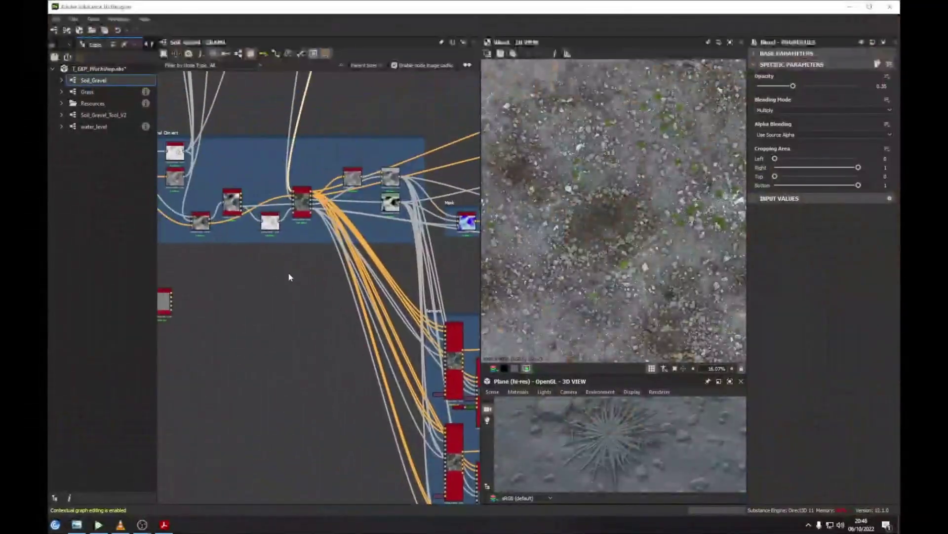
{"action": "left_click_drag", "start_coordinate": [510, 375], "coordinate": [504, 218]}
{"action": "left_click", "coordinate": [495, 237]}
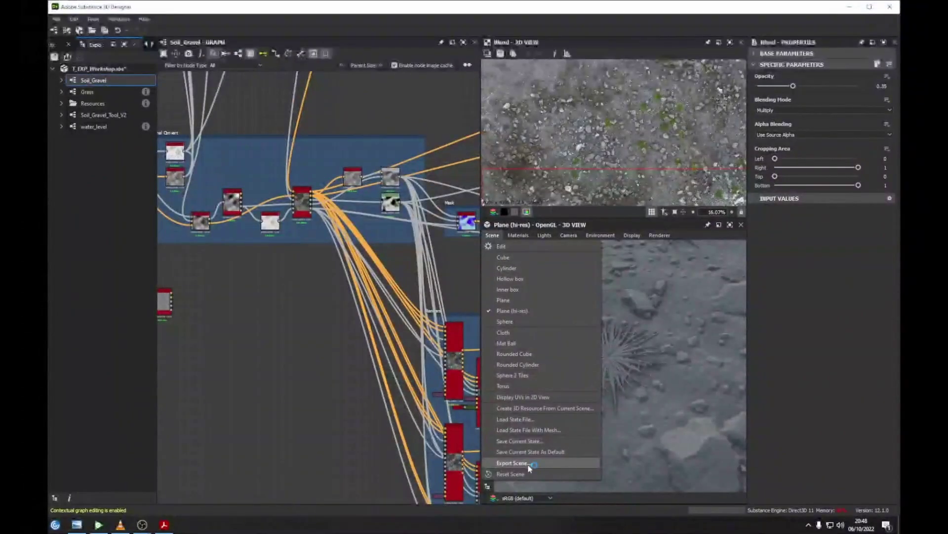
{"action": "left_click", "coordinate": [647, 348]}
{"action": "middle_click_drag", "start_coordinate": [659, 306], "coordinate": [625, 333]}
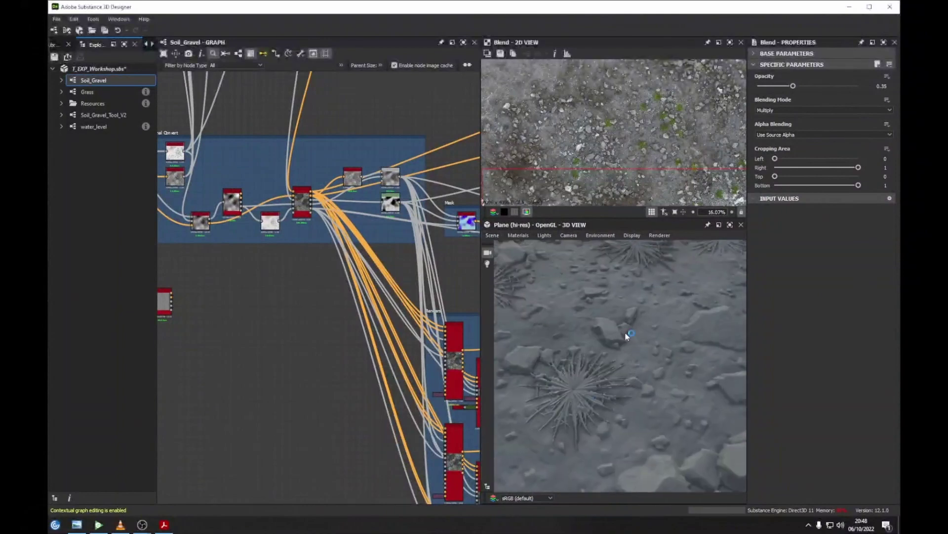
{"action": "left_click", "coordinate": [633, 236]}
{"action": "left_click", "coordinate": [606, 338]}
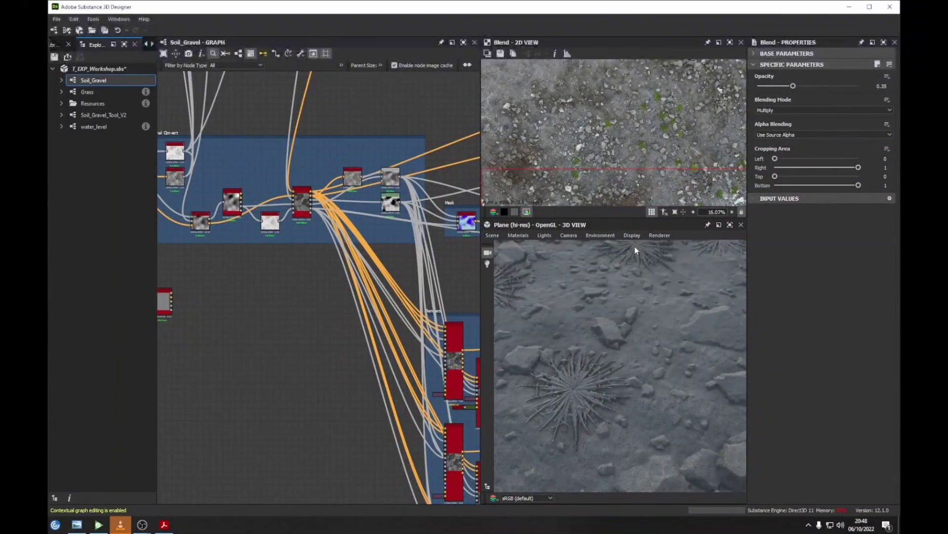
{"action": "middle_click_drag", "start_coordinate": [581, 348], "coordinate": [605, 327]}
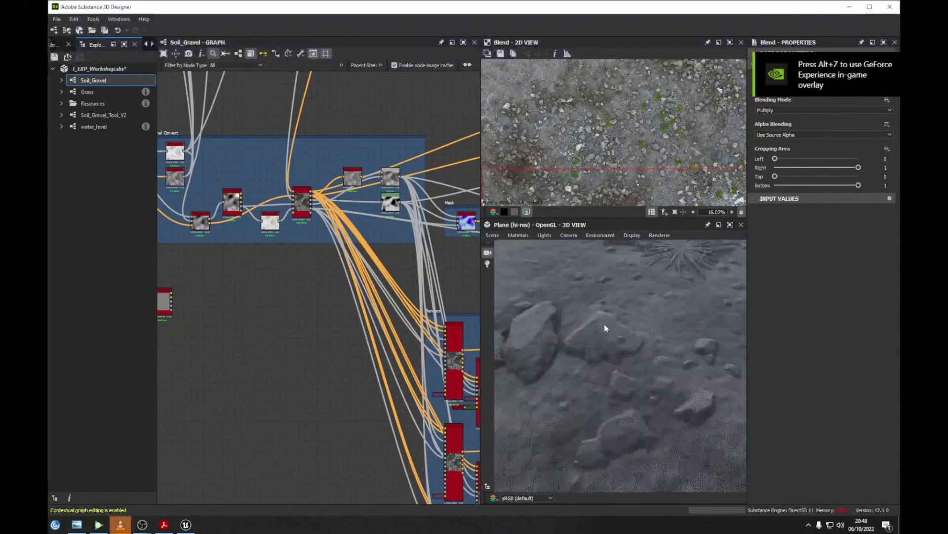
Switch to Unreal Engine and show the Mesh2 static mesh with its Soil_Material slot and Nanite settings.
{"action": "key", "text": "alt+Tab"}
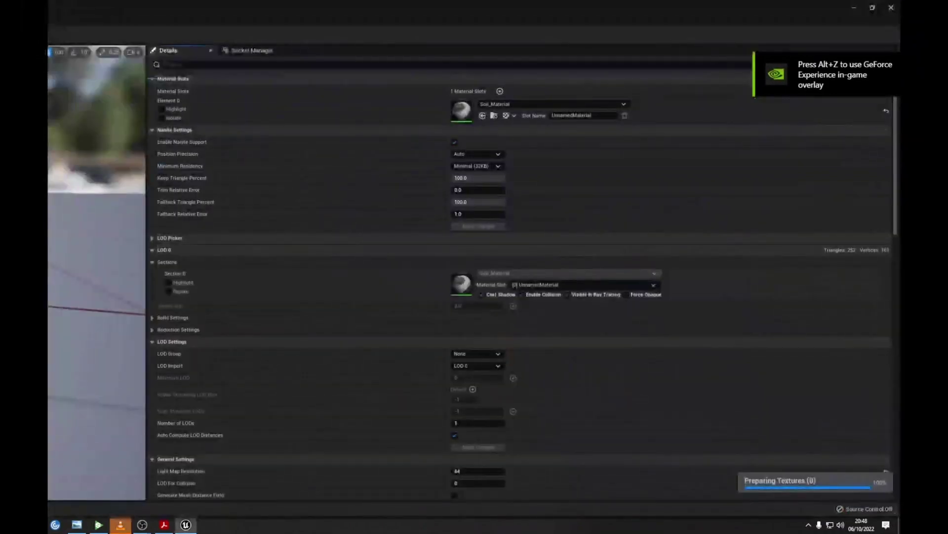
{"action": "left_click_drag", "start_coordinate": [434, 36], "coordinate": [884, 96]}
{"action": "double_click", "coordinate": [884, 97]}
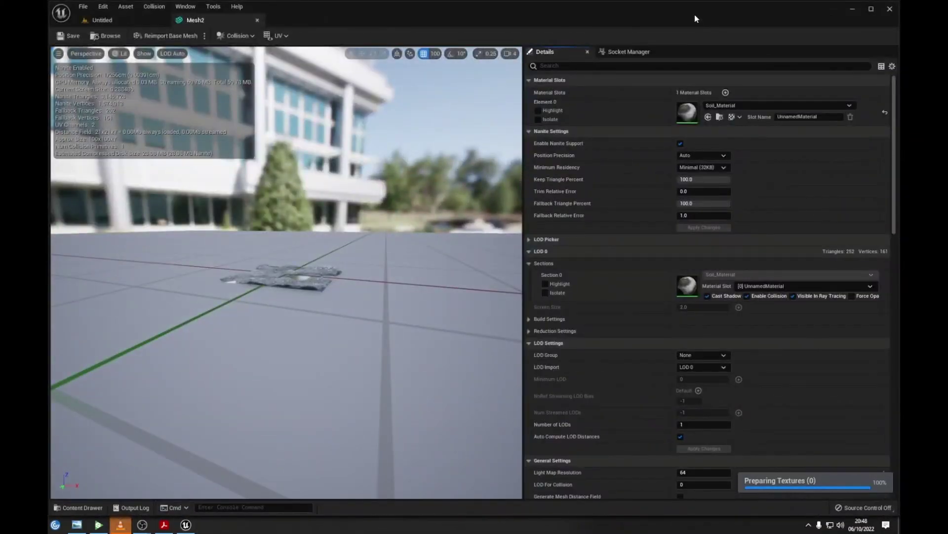
Return to Substance 3D Designer, open the 3D view material's properties and set the Tessellation Factor to 2.
{"action": "key", "text": "alt+Tab"}
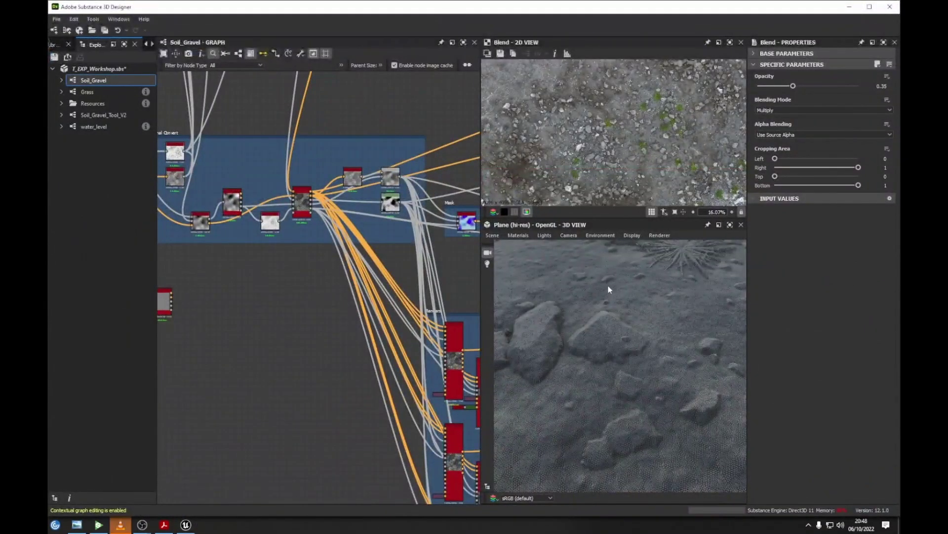
{"action": "mouse_move", "coordinate": [615, 311]}
{"action": "left_mouse_down"}
{"action": "mouse_move", "coordinate": [623, 319]}
{"action": "mouse_move", "coordinate": [605, 313]}
{"action": "mouse_move", "coordinate": [618, 296]}
{"action": "left_mouse_up"}
{"action": "left_click", "coordinate": [519, 236]}
{"action": "left_click", "coordinate": [577, 247]}
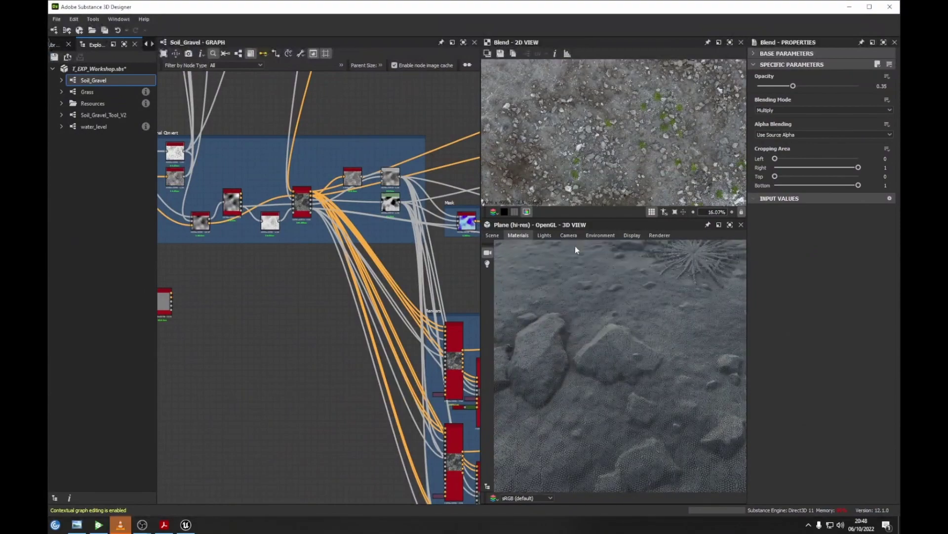
{"action": "left_click_drag", "start_coordinate": [818, 245], "coordinate": [769, 247]}
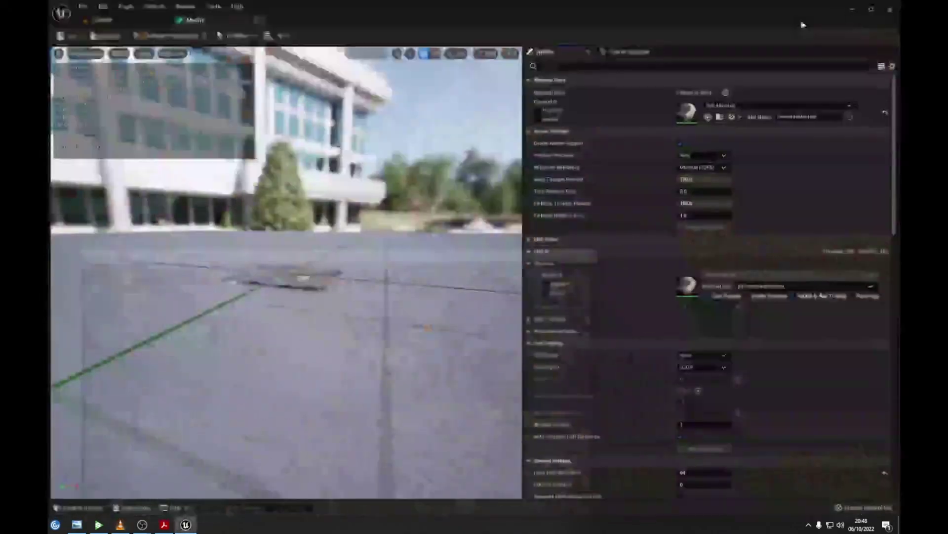
Switch to Unreal Engine, open the Render level from the project content and look around the assembled soil meshes.
{"action": "left_click", "coordinate": [133, 22]}
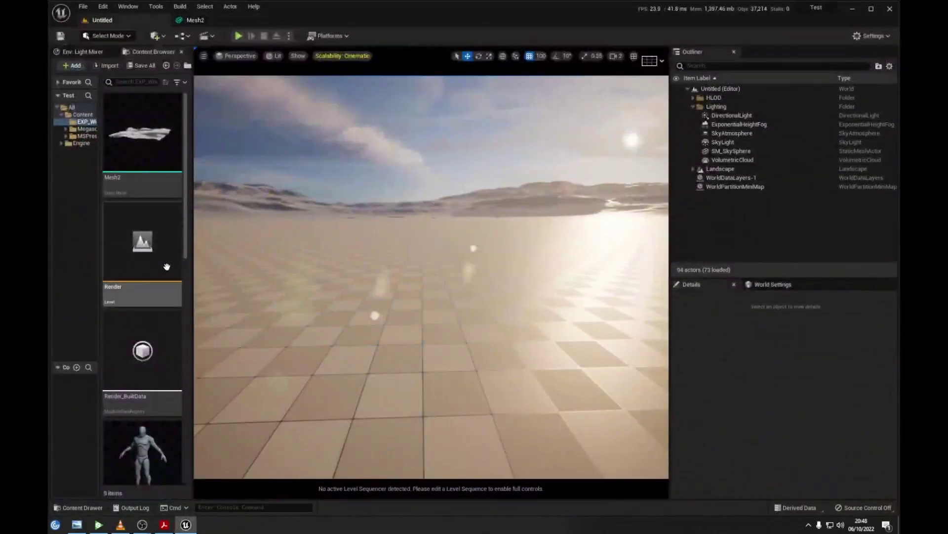
{"action": "double_click", "coordinate": [148, 273]}
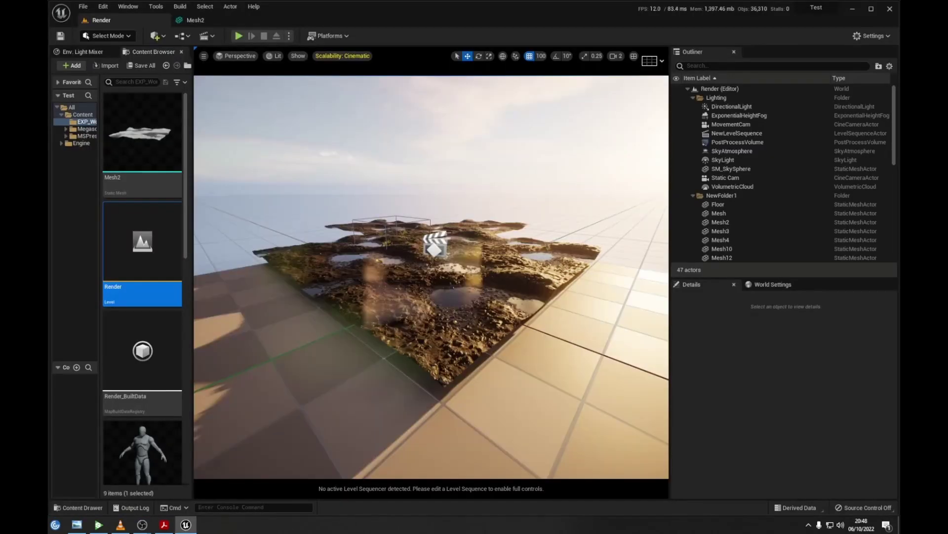
{"action": "right_click", "coordinate": [431, 245]}
{"action": "key", "text": "Escape"}
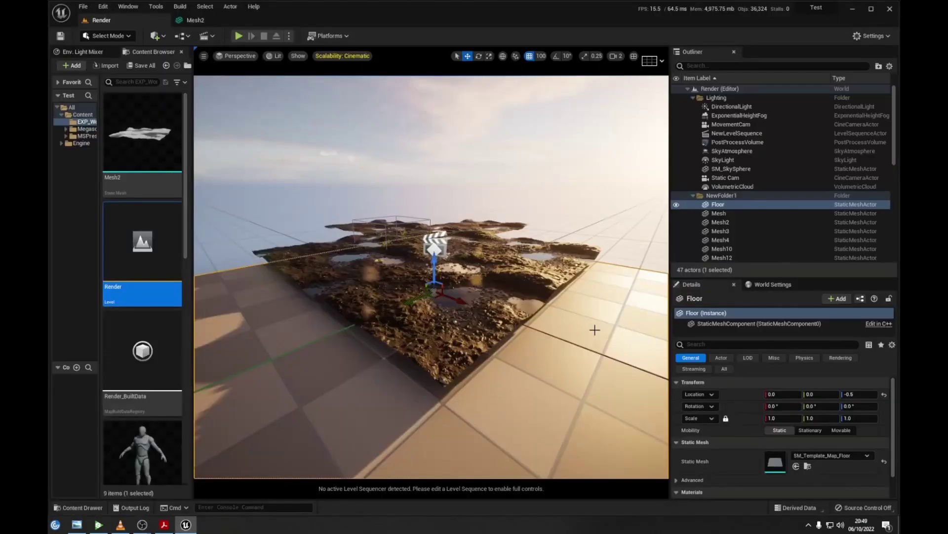
{"action": "right_click", "coordinate": [595, 330]}
{"action": "key", "text": "Escape"}
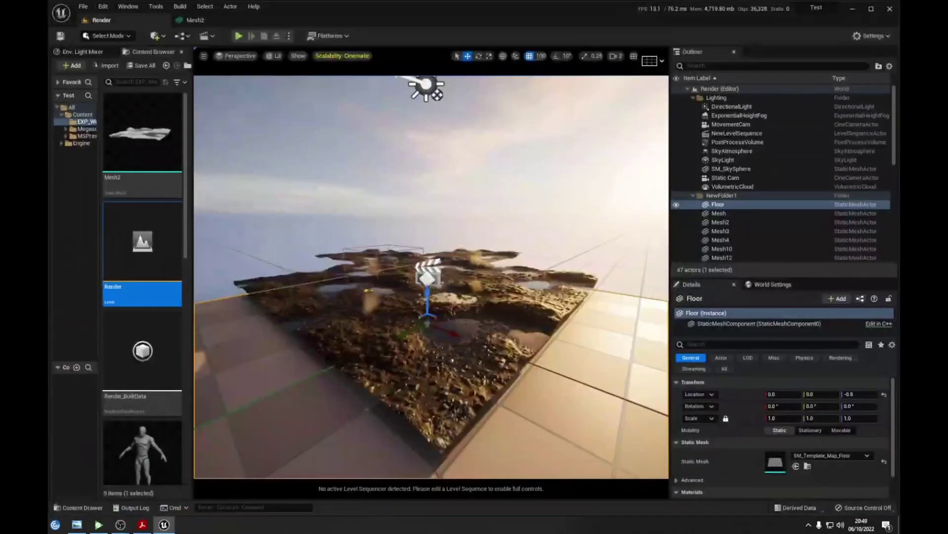
{"action": "key", "text": "w"}
{"action": "right_click_drag", "start_coordinate": [432, 277], "coordinate": [445, 296]}
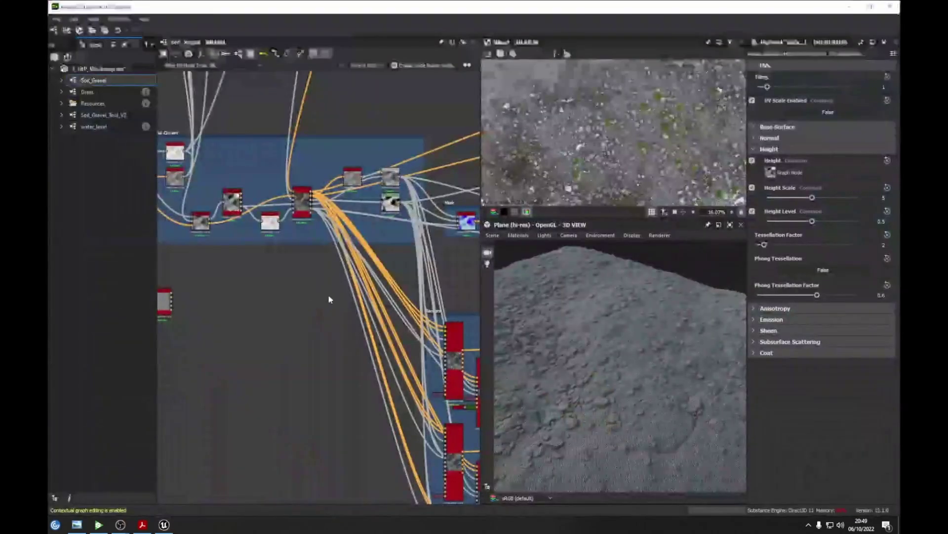
Open the Water Level node of the Soil_Gravel graph in the properties and preview, and enlarge the 2D view.
{"action": "scroll", "coordinate": [329, 296], "scroll_direction": "down", "scroll_amount": 2}
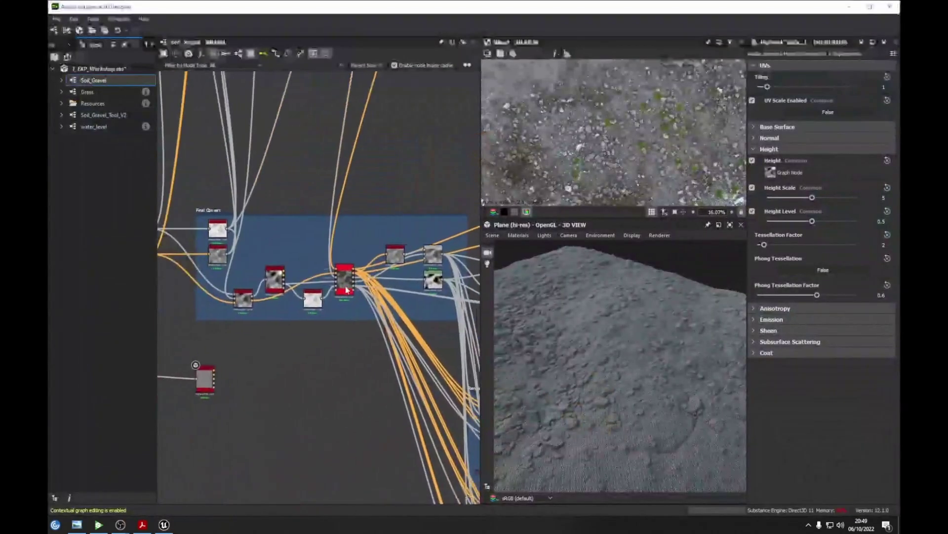
{"action": "scroll", "coordinate": [346, 290], "scroll_direction": "up", "scroll_amount": 3}
{"action": "double_click", "coordinate": [374, 274]}
{"action": "left_click_drag", "start_coordinate": [558, 218], "coordinate": [553, 356]}
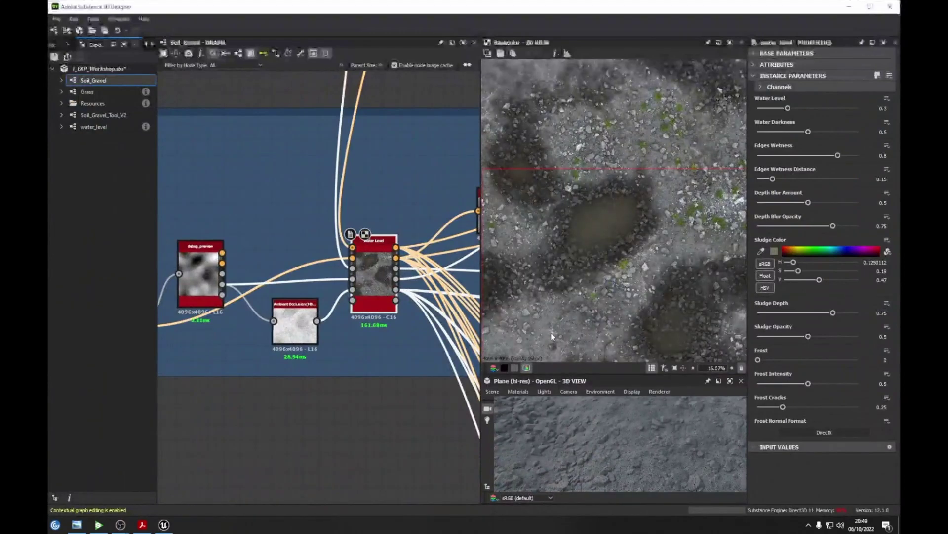
Preview the height feeding the Water Level node, followed by its roughness and ambient occlusion outputs.
{"action": "left_click", "coordinate": [353, 279]}
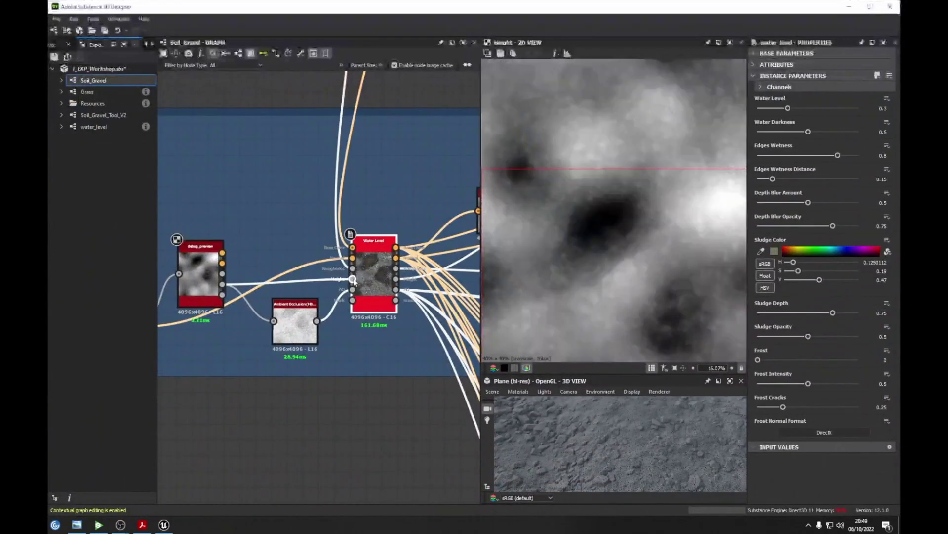
{"action": "left_click", "coordinate": [353, 290]}
{"action": "left_click", "coordinate": [396, 257]}
{"action": "left_click", "coordinate": [396, 278]}
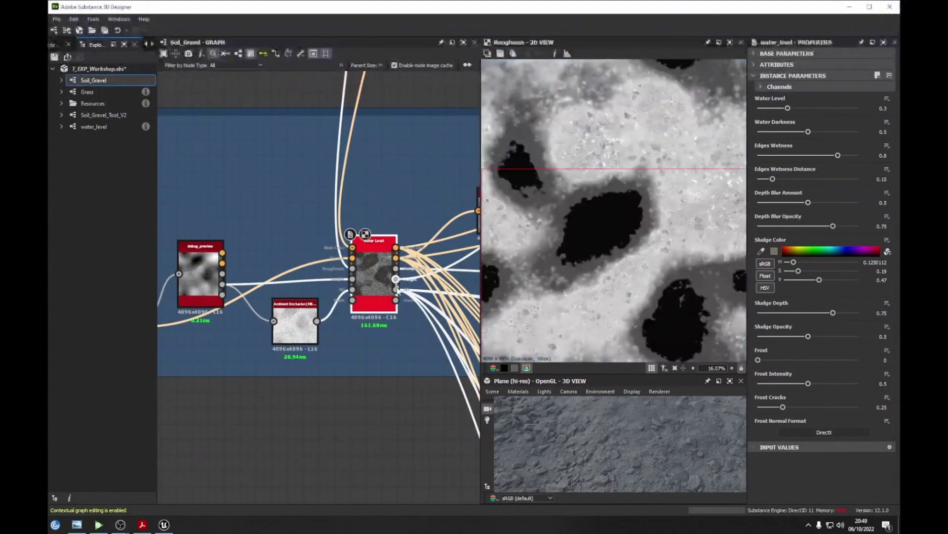
{"action": "left_click", "coordinate": [396, 279]}
{"action": "middle_click_drag", "start_coordinate": [306, 200], "coordinate": [254, 201]}
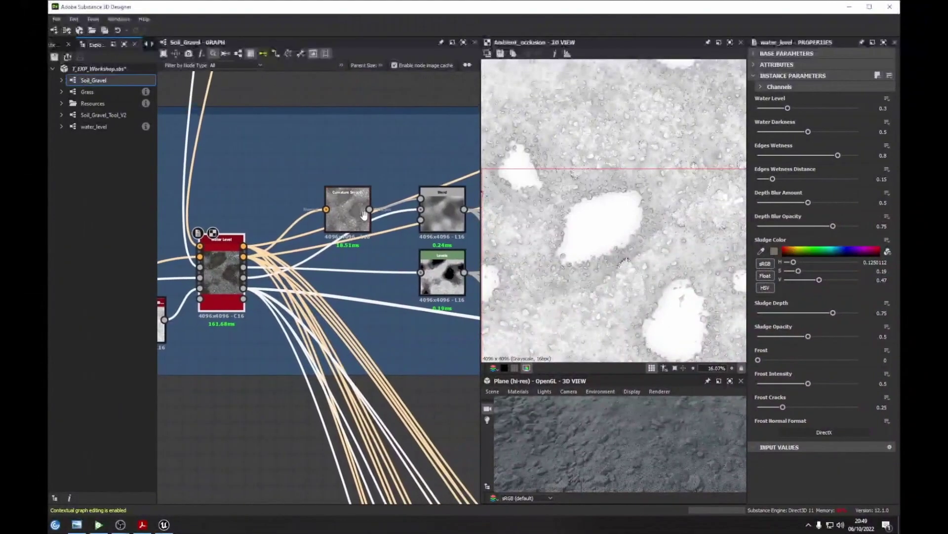
{"action": "middle_click_drag", "start_coordinate": [365, 220], "coordinate": [392, 214]}
Switch to Unreal Engine and fly around the Render level to examine the grass tufts, stones and puddles up close.
{"action": "left_click", "coordinate": [165, 524]}
{"action": "right_click_drag", "start_coordinate": [398, 303], "coordinate": [413, 349]}
{"action": "key", "text": "w"}
{"action": "key", "text": "s"}
{"action": "left_click", "coordinate": [537, 279]}
{"action": "right_click_drag", "start_coordinate": [537, 280], "coordinate": [493, 198]}
{"action": "key", "text": "w"}
{"action": "key", "text": "s"}
{"action": "key", "text": "w"}
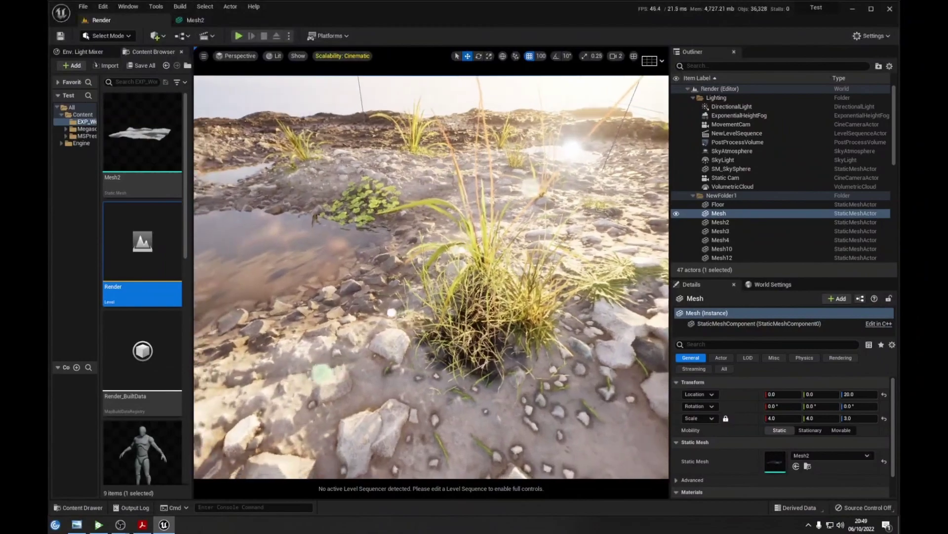
{"action": "key", "text": "alt+2"}
{"action": "key", "text": "alt+4"}
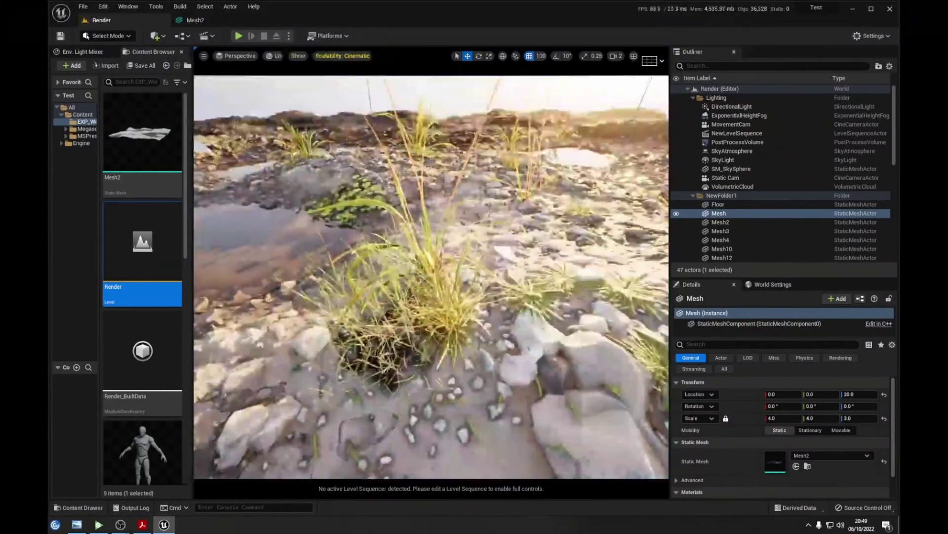
{"action": "key", "text": "f"}
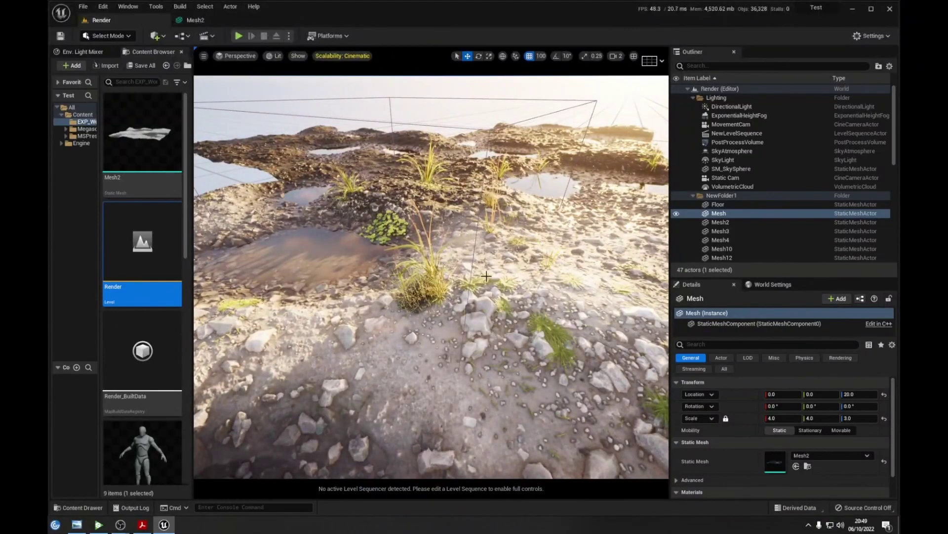
View the Render level through the Static Cam camera and hide the editor icons and selection outlines.
{"action": "left_click", "coordinate": [234, 56]}
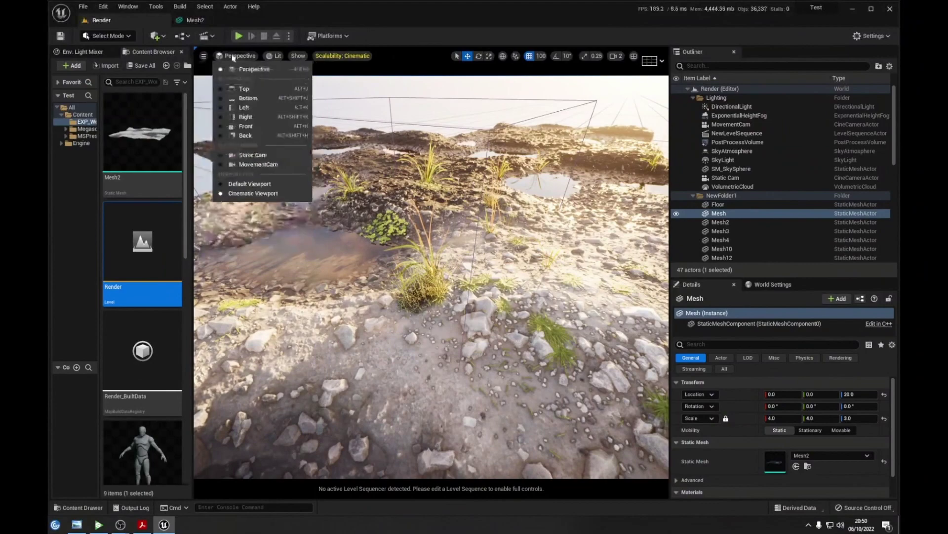
{"action": "left_click", "coordinate": [253, 155]}
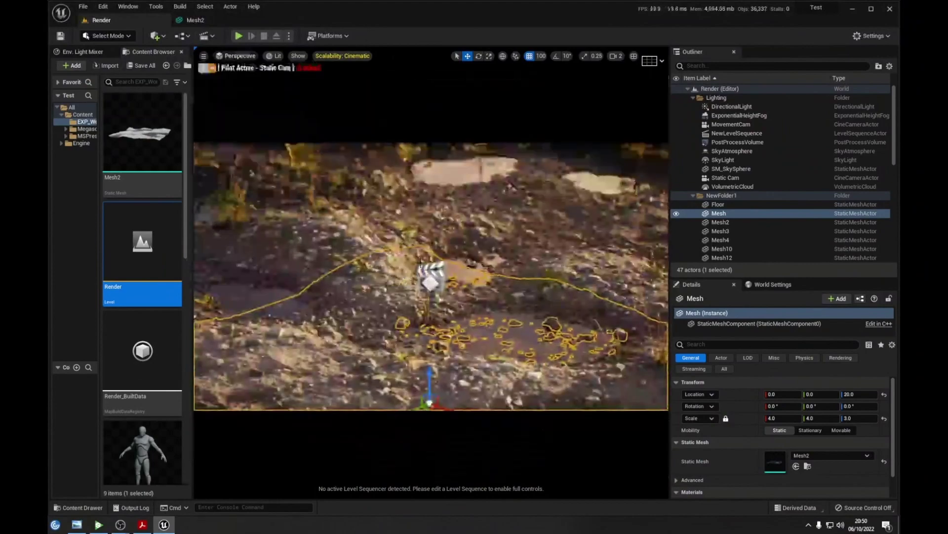
{"action": "key", "text": "g"}
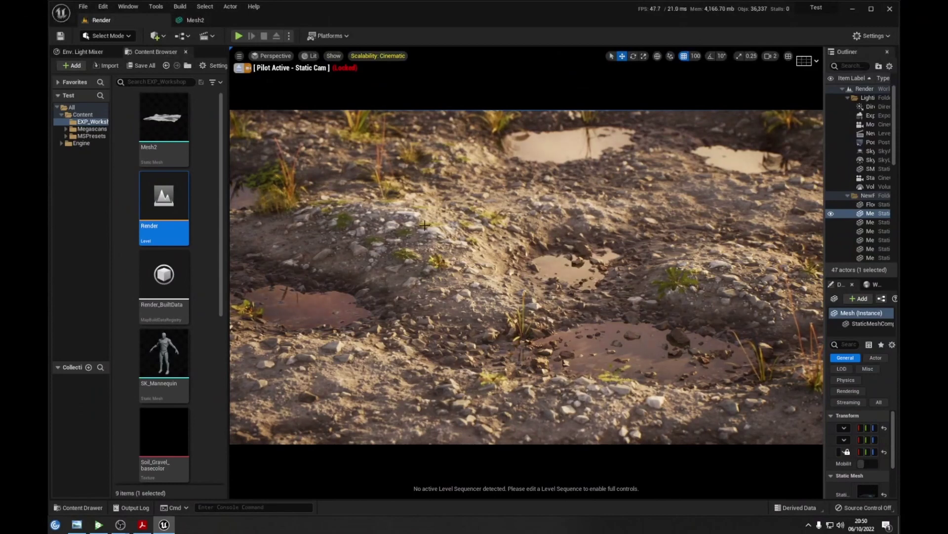
Stop piloting Static Cam, fly freely over the soil meshes and puddles, and return to the Static Cam view.
{"action": "left_click", "coordinate": [240, 68]}
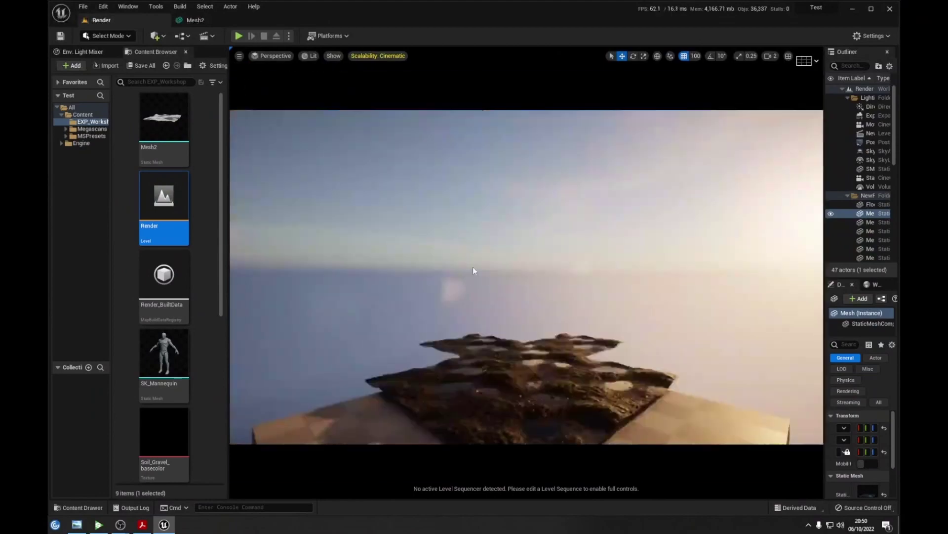
{"action": "right_click_drag", "start_coordinate": [501, 338], "coordinate": [517, 324]}
{"action": "key", "text": "w"}
{"action": "key", "text": "w"}
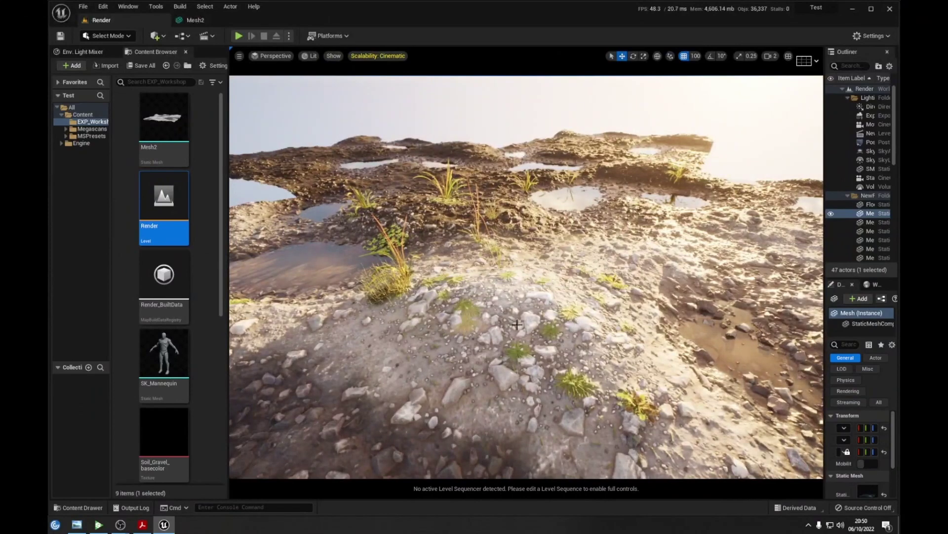
{"action": "right_click_drag", "start_coordinate": [518, 318], "coordinate": [471, 227]}
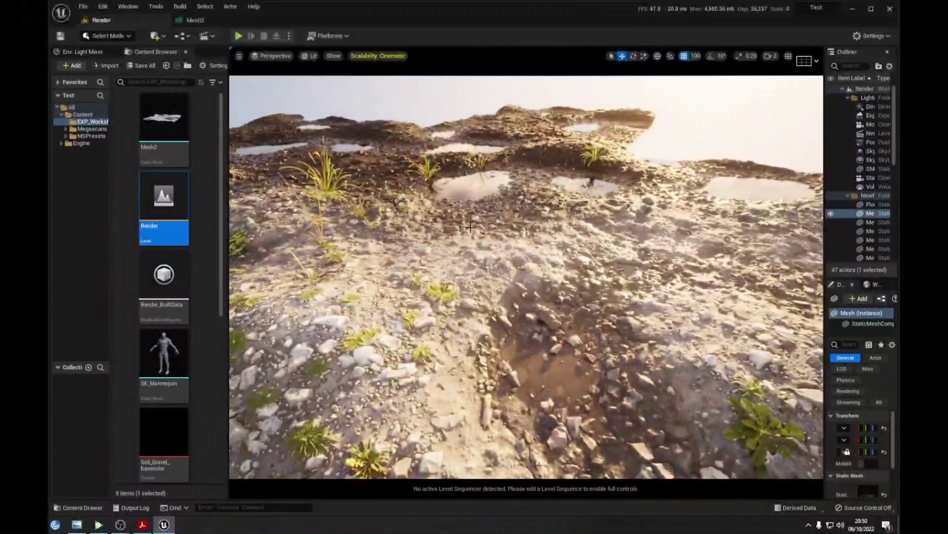
{"action": "left_click", "coordinate": [269, 56]}
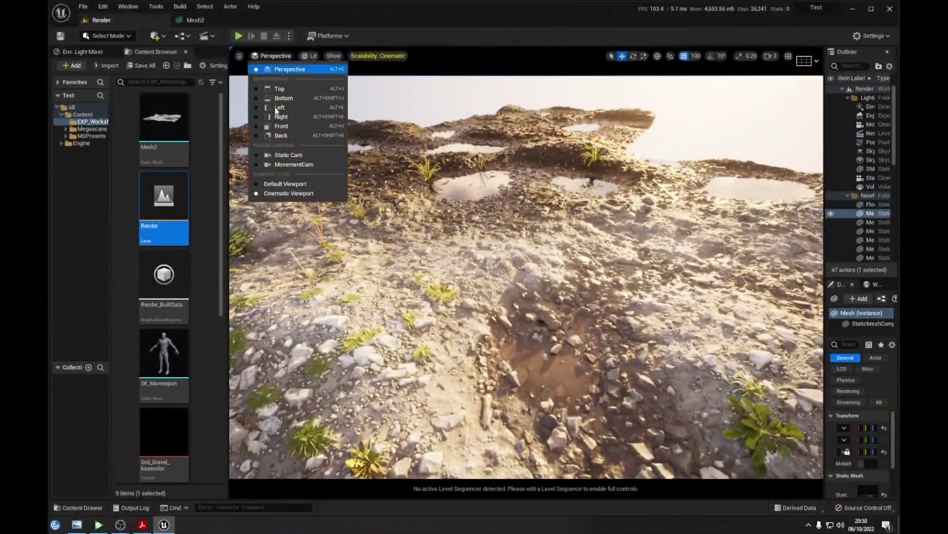
{"action": "left_click", "coordinate": [289, 154]}
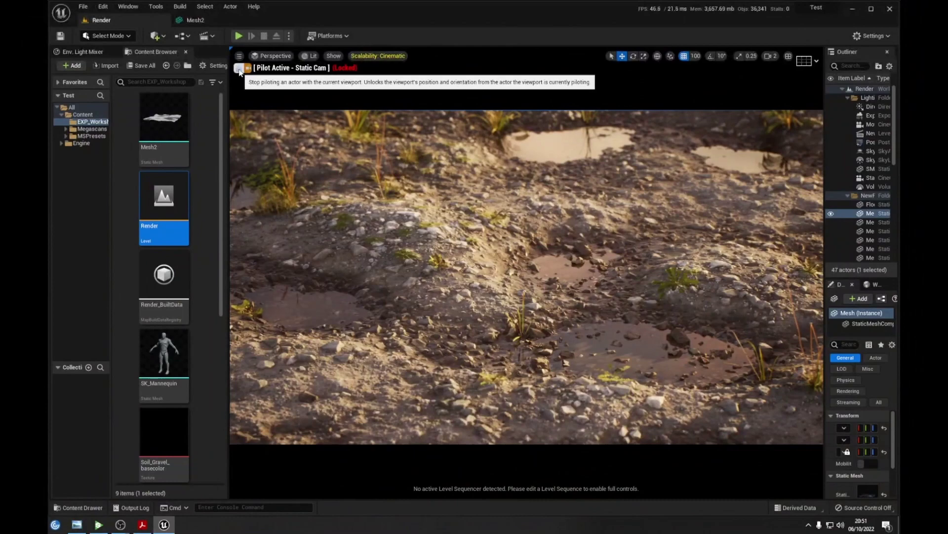
Switch to the EXP Workshop slides in Acrobat Reader and advance to the Q&A page.
{"action": "left_click", "coordinate": [142, 524]}
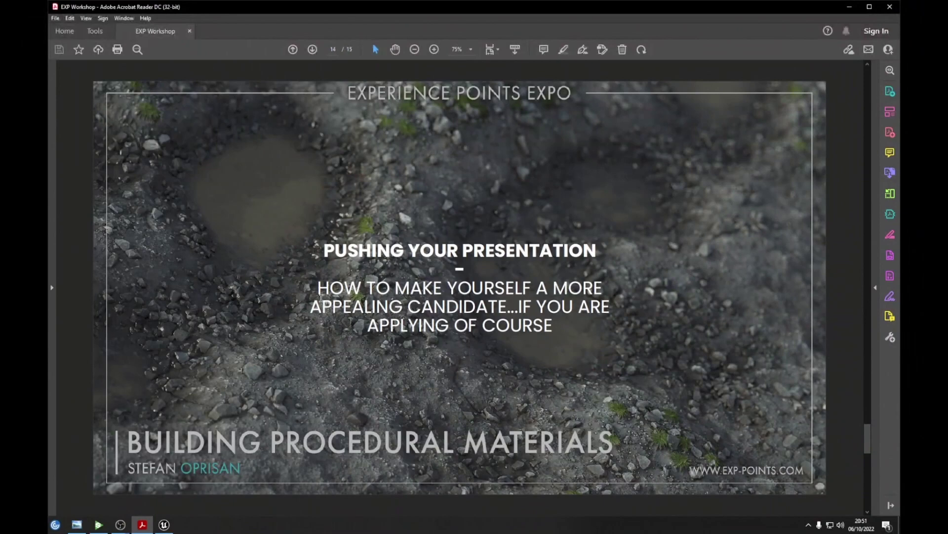
{"action": "scroll", "coordinate": [322, 298], "scroll_direction": "down", "scroll_amount": 1}
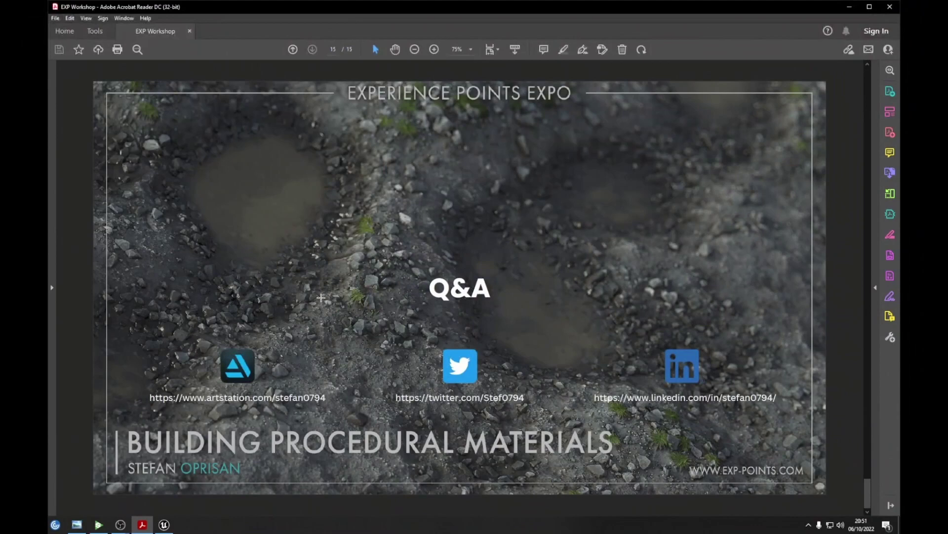
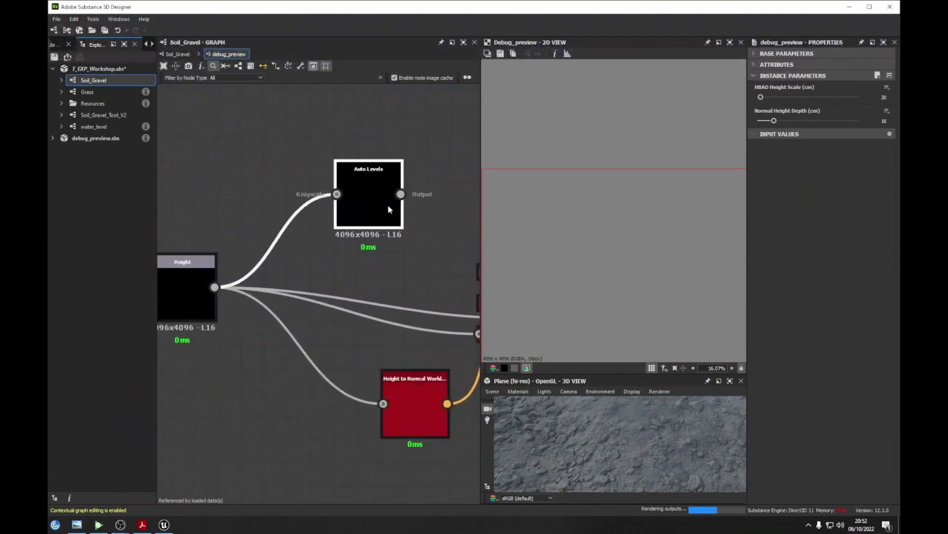
Align the Height to Normal World Units node beneath the Auto Levels node in the debug_preview graph.
{"action": "middle_click_drag", "start_coordinate": [199, 301], "coordinate": [232, 285]}
{"action": "middle_click_drag", "start_coordinate": [454, 340], "coordinate": [289, 293]}
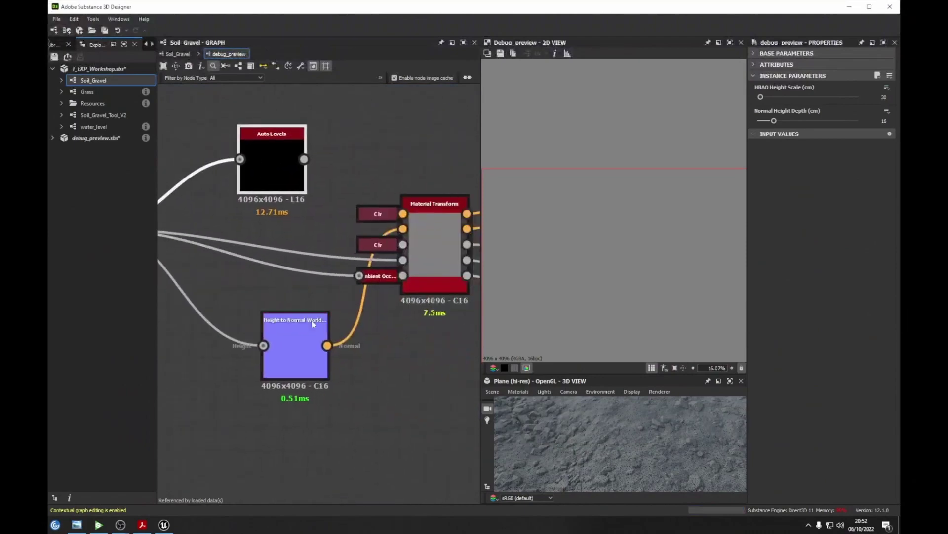
{"action": "left_click_drag", "start_coordinate": [301, 353], "coordinate": [281, 336]}
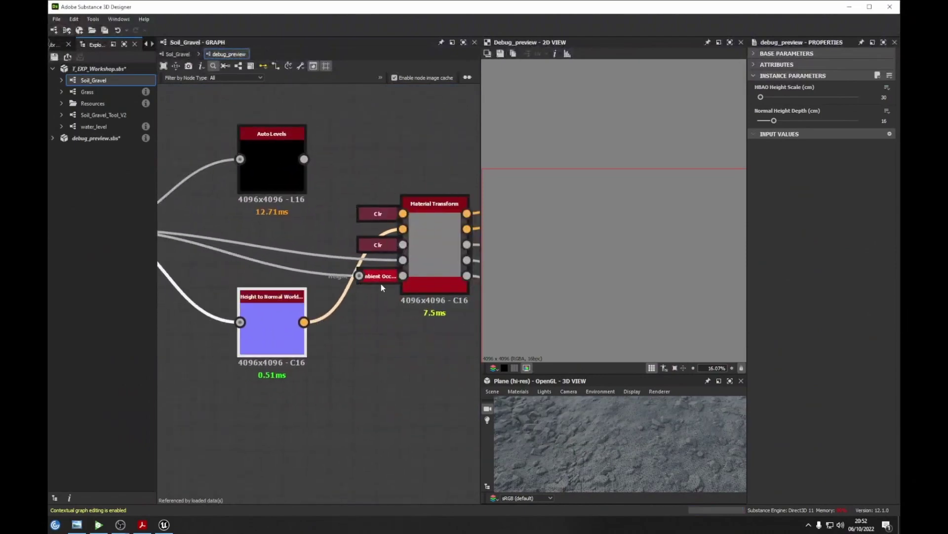
Inspect the Ambient Occlusion node and both Uniform Color nodes docked to the Material Transform inputs.
{"action": "double_click", "coordinate": [378, 277]}
{"action": "left_click", "coordinate": [382, 249]}
{"action": "double_click", "coordinate": [382, 247]}
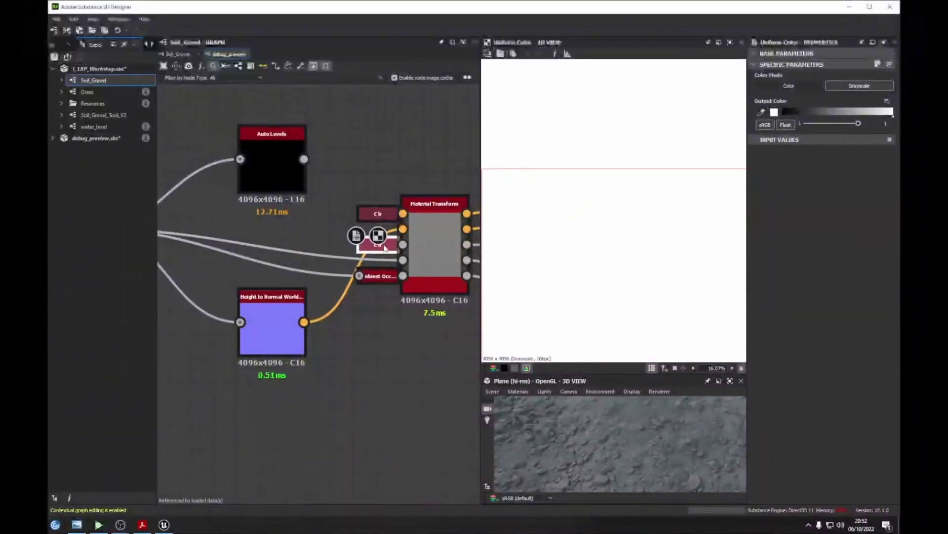
{"action": "double_click", "coordinate": [378, 215]}
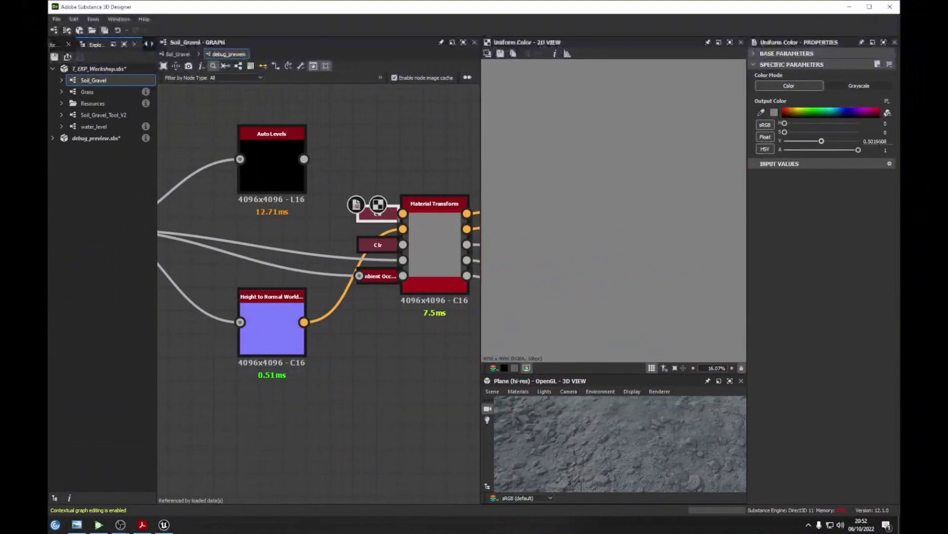
Move the Auto Levels node slightly higher in the debug_preview graph and preview its output.
{"action": "middle_click_drag", "start_coordinate": [326, 212], "coordinate": [378, 270]}
{"action": "left_click", "coordinate": [323, 228]}
{"action": "left_click_drag", "start_coordinate": [323, 228], "coordinate": [322, 196]}
{"action": "double_click", "coordinate": [321, 196]}
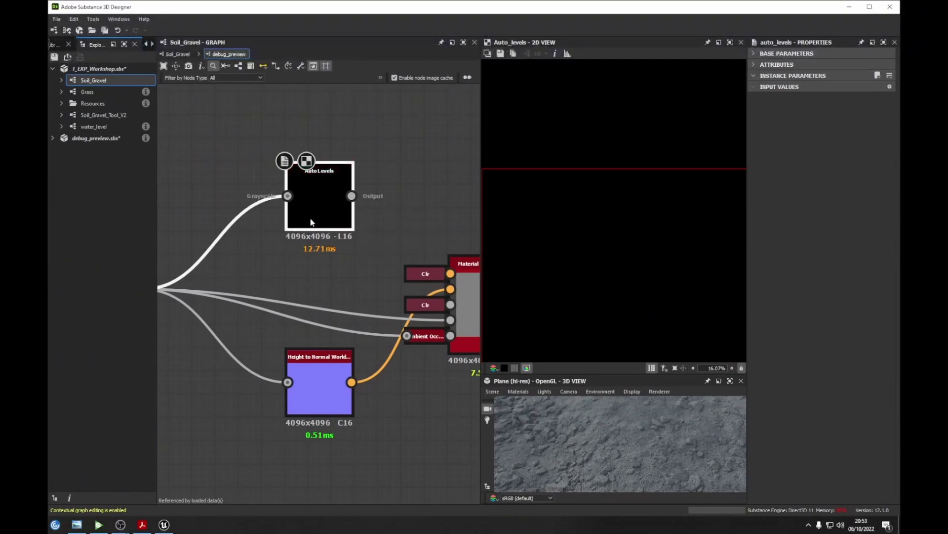
Bring up the reference photo of the gravel path with puddles, and return to Substance 3D Designer.
{"action": "middle_click_drag", "start_coordinate": [309, 210], "coordinate": [447, 226]}
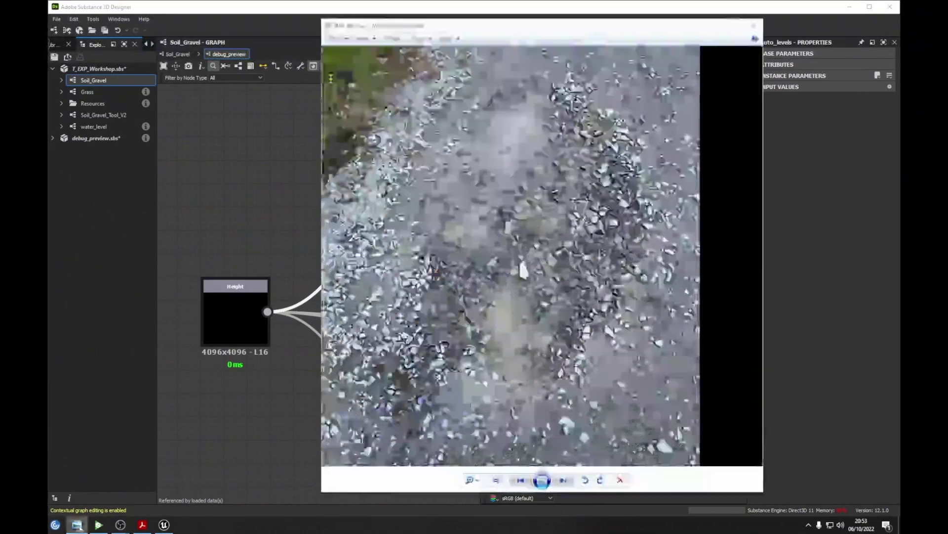
{"action": "left_click", "coordinate": [77, 525]}
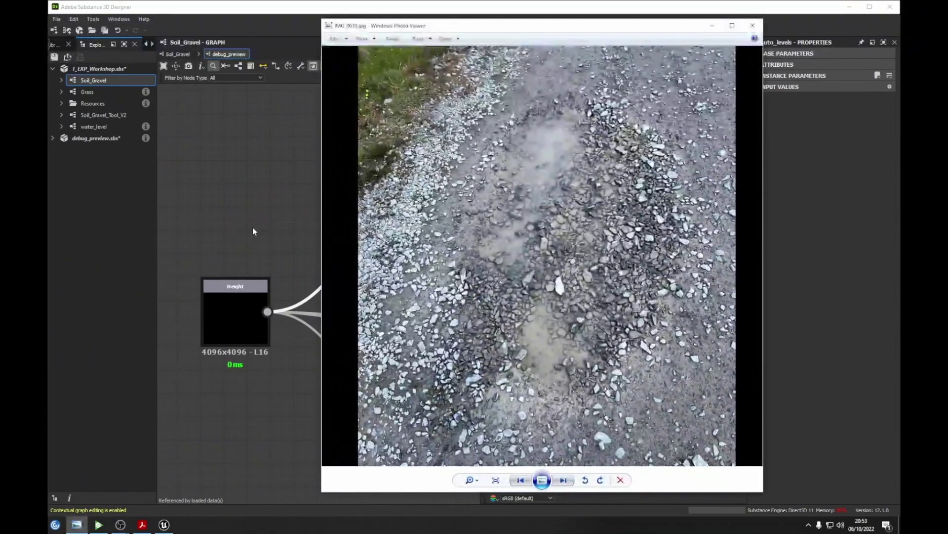
{"action": "left_click", "coordinate": [292, 218]}
Return to the Soil_Gravel graph and move the debug_preview node just below the Final Convert frame.
{"action": "left_click", "coordinate": [176, 54]}
{"action": "scroll", "coordinate": [289, 262], "scroll_direction": "down", "scroll_amount": 2}
{"action": "middle_click_drag", "start_coordinate": [290, 262], "coordinate": [403, 274]}
{"action": "scroll", "coordinate": [237, 267], "scroll_direction": "up", "scroll_amount": 3}
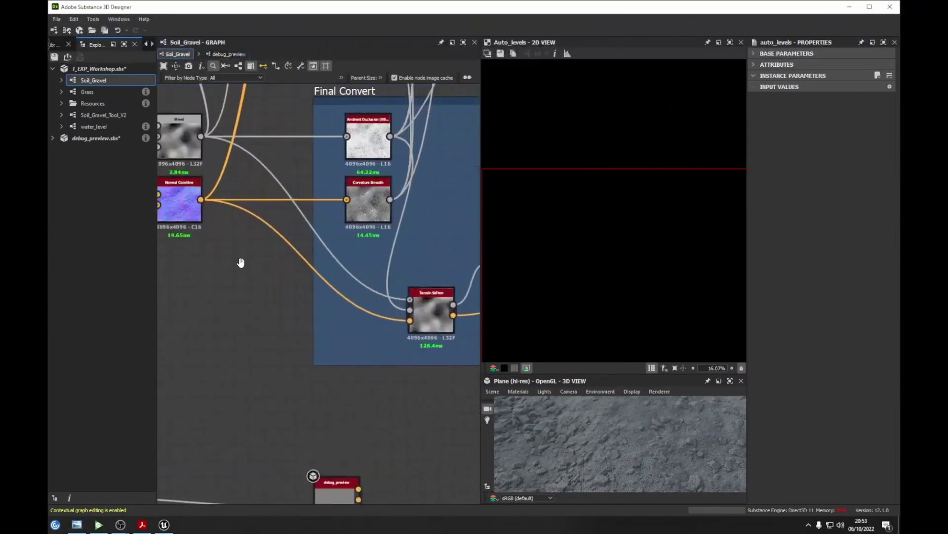
{"action": "middle_click_drag", "start_coordinate": [237, 267], "coordinate": [290, 256]}
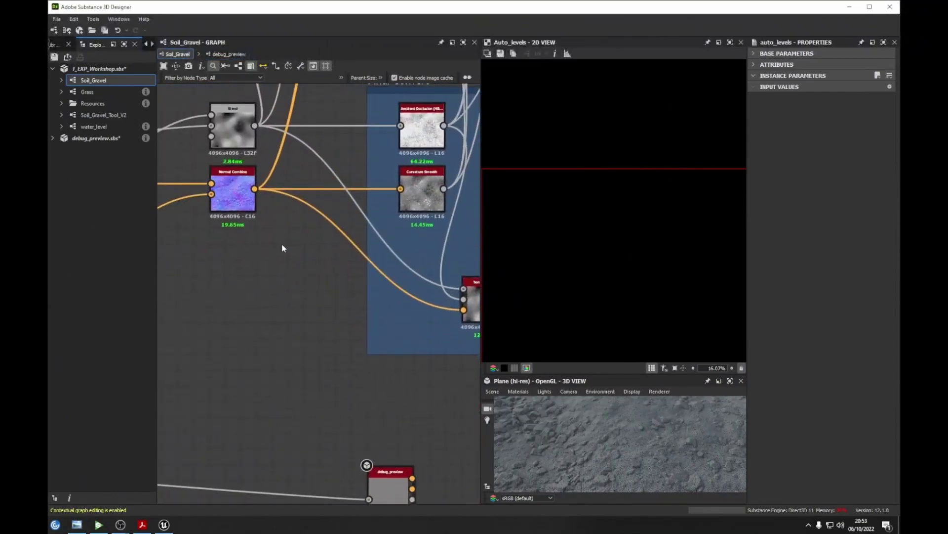
{"action": "mouse_move", "coordinate": [78, 527]}
{"action": "middle_click_drag", "start_coordinate": [409, 375], "coordinate": [347, 338]}
{"action": "left_click_drag", "start_coordinate": [313, 463], "coordinate": [409, 366]}
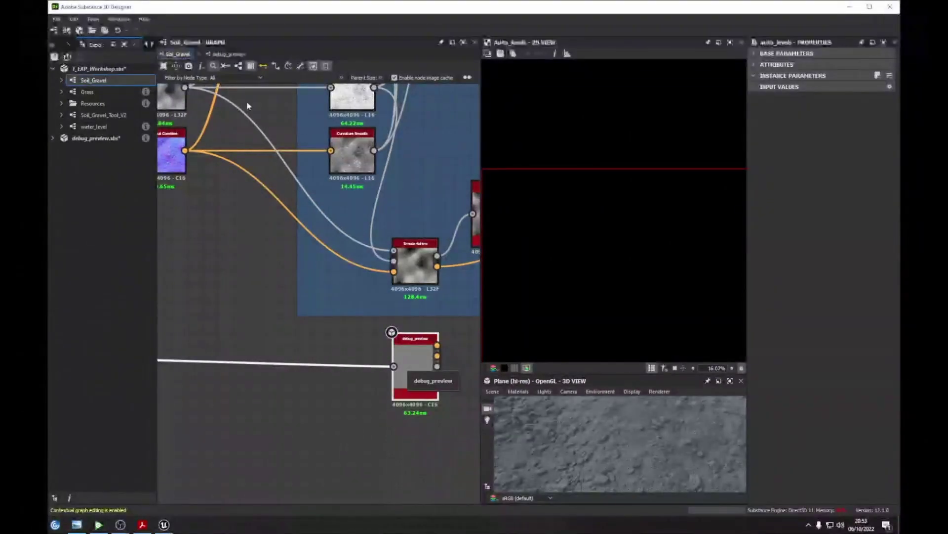
Open the debug_preview subgraph, follow the Height input to the outputs and shift the Material Transform node closer to the outputs.
{"action": "left_click", "coordinate": [230, 55]}
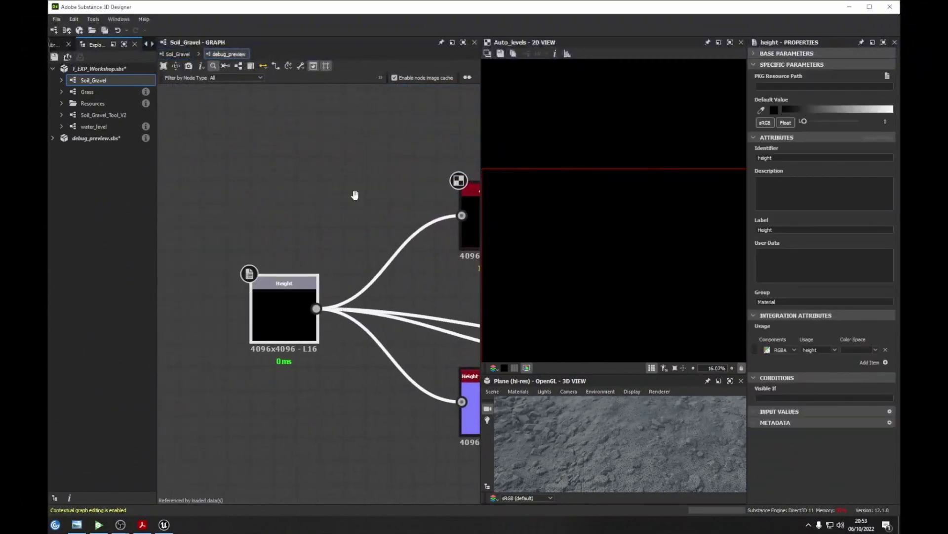
{"action": "middle_click_drag", "start_coordinate": [356, 193], "coordinate": [172, 187]}
{"action": "middle_click_drag", "start_coordinate": [448, 316], "coordinate": [247, 271]}
{"action": "middle_click_drag", "start_coordinate": [387, 263], "coordinate": [353, 274]}
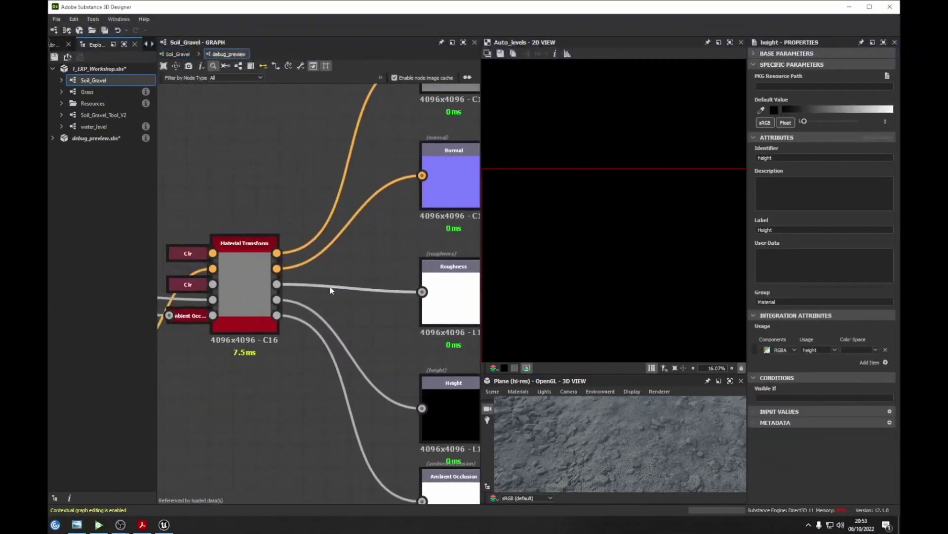
{"action": "left_click_drag", "start_coordinate": [259, 286], "coordinate": [277, 298]}
{"action": "middle_click_drag", "start_coordinate": [286, 291], "coordinate": [346, 277]}
{"action": "middle_click_drag", "start_coordinate": [349, 199], "coordinate": [329, 221]}
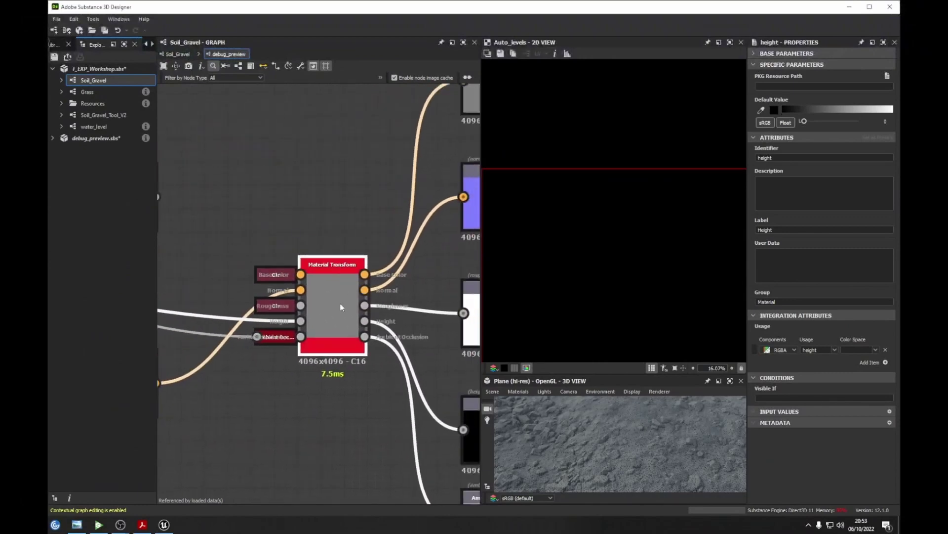
Return to the Soil_Gravel graph and examine its overall structure, from the debug_preview node back through the earlier framed sections.
{"action": "left_click", "coordinate": [177, 54]}
{"action": "middle_click_drag", "start_coordinate": [236, 235], "coordinate": [272, 231]}
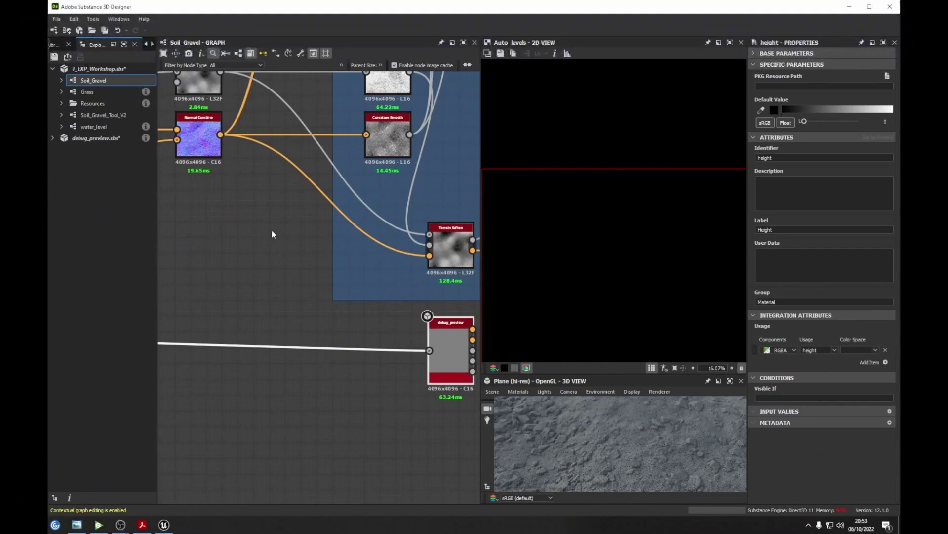
{"action": "scroll", "coordinate": [226, 208], "scroll_direction": "down", "scroll_amount": 5}
{"action": "middle_click_drag", "start_coordinate": [226, 209], "coordinate": [399, 266]}
{"action": "middle_click_drag", "start_coordinate": [294, 206], "coordinate": [374, 224]}
{"action": "middle_click_drag", "start_coordinate": [206, 198], "coordinate": [321, 231]}
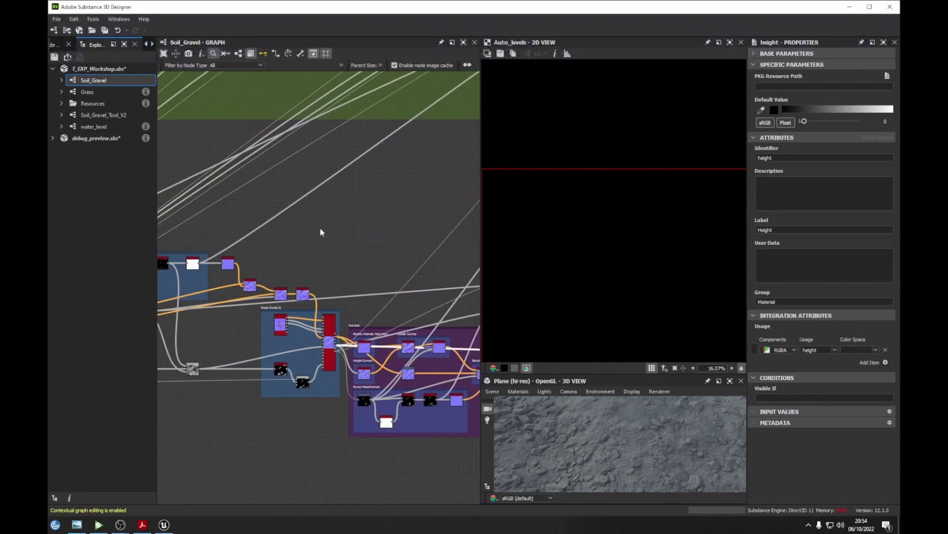
{"action": "middle_click_drag", "start_coordinate": [295, 248], "coordinate": [372, 247]}
{"action": "scroll", "coordinate": [346, 232], "scroll_direction": "down", "scroll_amount": 3}
{"action": "middle_click_drag", "start_coordinate": [307, 211], "coordinate": [349, 235]}
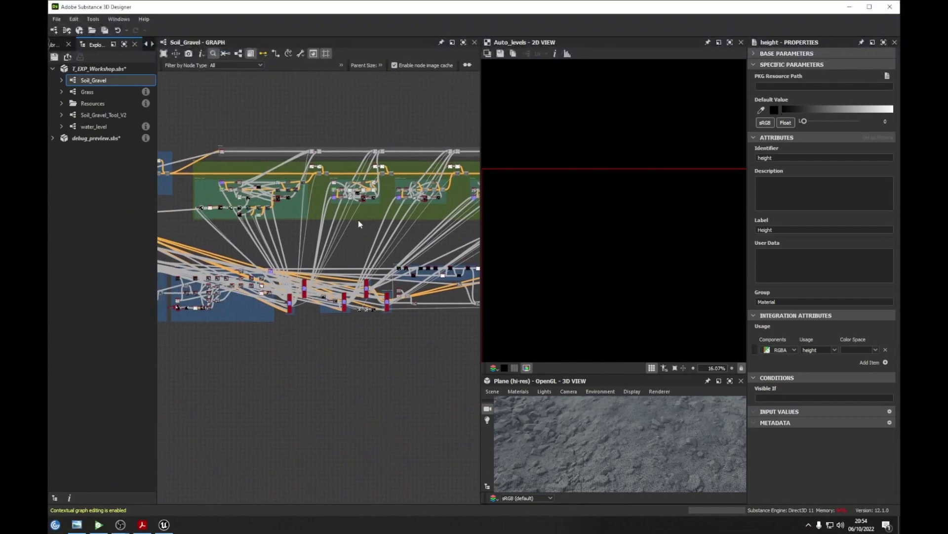
Examine the start of the Base Colour frame, the Pebble Stones in Puddle section and the framed nodes that feed them.
{"action": "scroll", "coordinate": [292, 239], "scroll_direction": "up", "scroll_amount": 5}
{"action": "middle_click_drag", "start_coordinate": [282, 244], "coordinate": [352, 253]}
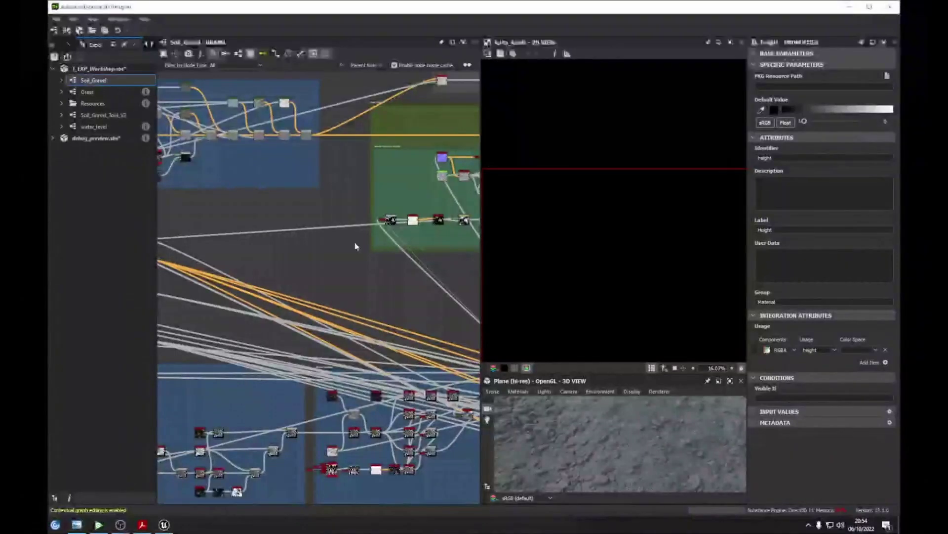
{"action": "scroll", "coordinate": [294, 277], "scroll_direction": "up", "scroll_amount": 6}
{"action": "scroll", "coordinate": [291, 260], "scroll_direction": "up", "scroll_amount": 1}
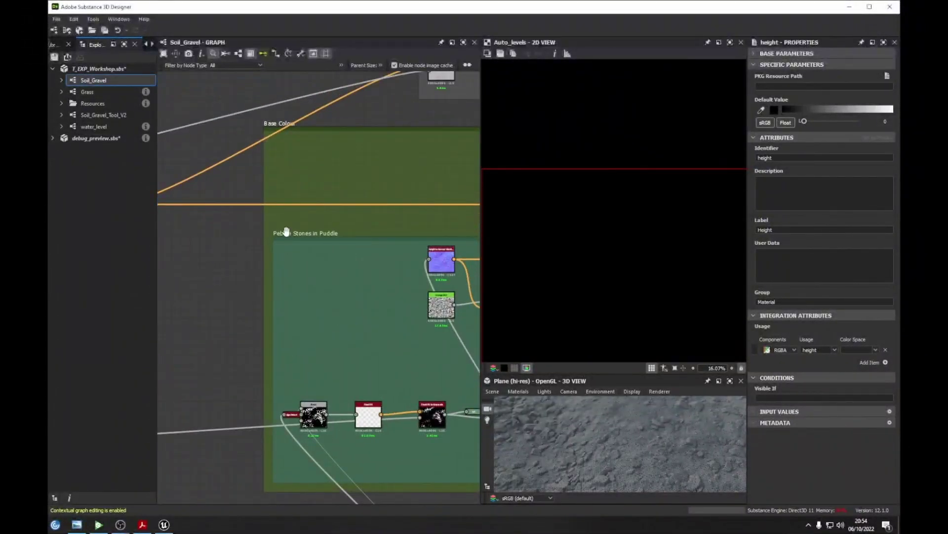
{"action": "left_click", "coordinate": [287, 231]}
{"action": "middle_click_drag", "start_coordinate": [211, 259], "coordinate": [296, 251]}
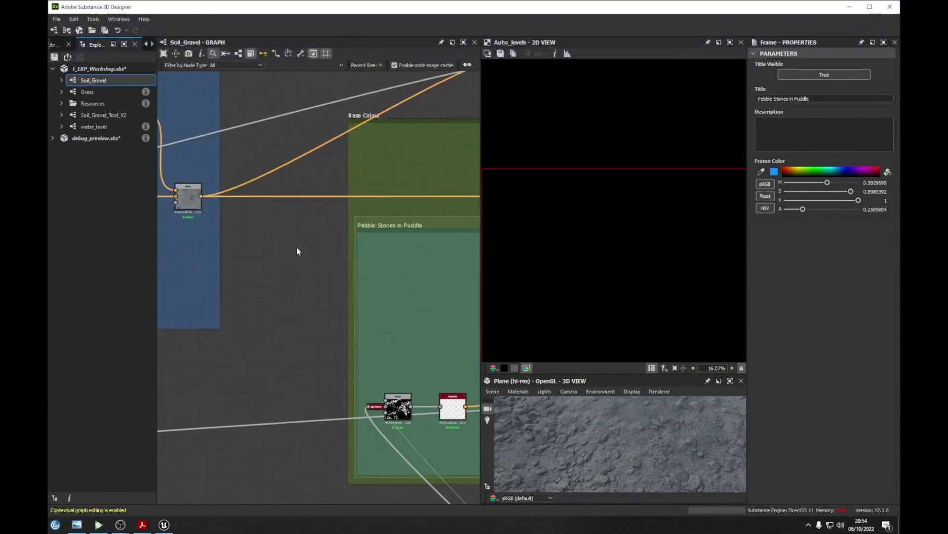
{"action": "scroll", "coordinate": [305, 240], "scroll_direction": "down", "scroll_amount": 3}
{"action": "scroll", "coordinate": [275, 267], "scroll_direction": "down", "scroll_amount": 1}
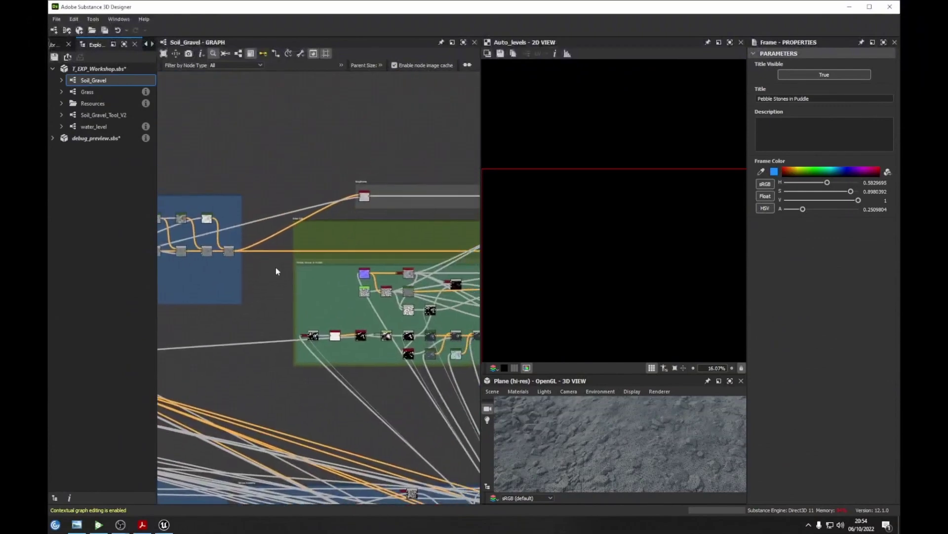
{"action": "scroll", "coordinate": [288, 264], "scroll_direction": "up", "scroll_amount": 4}
{"action": "middle_click_drag", "start_coordinate": [297, 266], "coordinate": [256, 276]}
{"action": "middle_click_drag", "start_coordinate": [209, 171], "coordinate": [243, 164]}
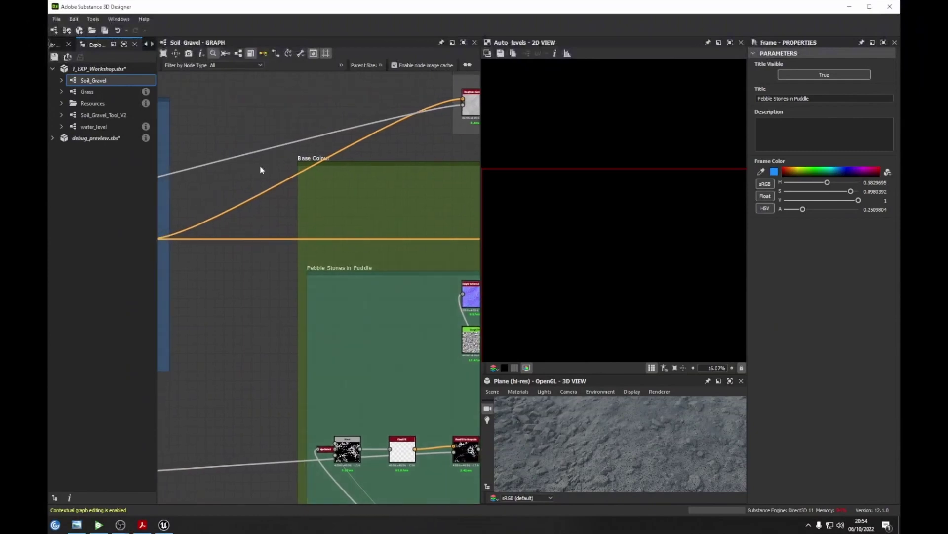
{"action": "middle_click_drag", "start_coordinate": [233, 187], "coordinate": [296, 168]}
{"action": "scroll", "coordinate": [311, 173], "scroll_direction": "down", "scroll_amount": 3}
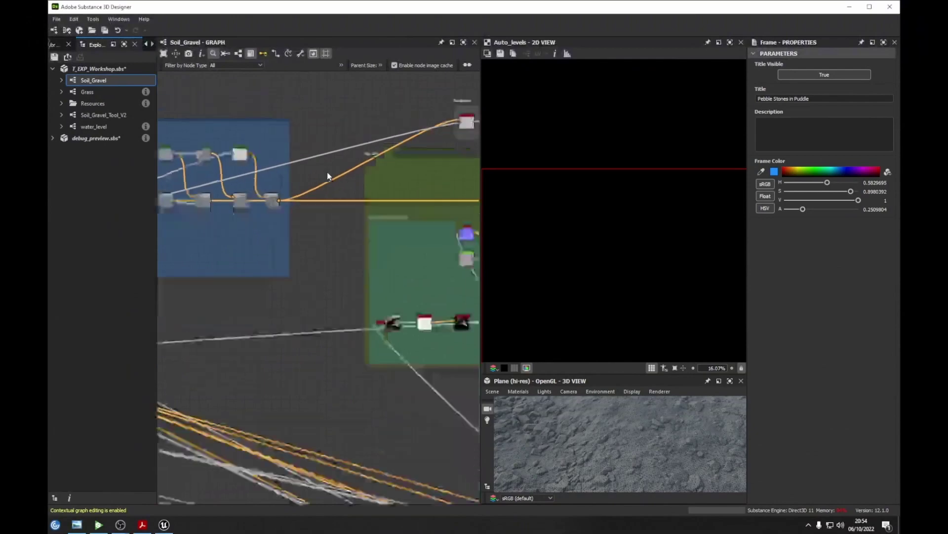
{"action": "scroll", "coordinate": [327, 172], "scroll_direction": "down", "scroll_amount": 3}
{"action": "middle_click_drag", "start_coordinate": [283, 239], "coordinate": [395, 193]}
{"action": "middle_click_drag", "start_coordinate": [343, 213], "coordinate": [229, 220]}
{"action": "scroll", "coordinate": [389, 276], "scroll_direction": "up", "scroll_amount": 1}
Add a Transformation 2D node in the empty space below the upper blue frame and feed it from the mask node's output.
{"action": "middle_click_drag", "start_coordinate": [293, 266], "coordinate": [380, 279]}
{"action": "right_click", "coordinate": [355, 272]}
{"action": "left_click", "coordinate": [324, 255]}
{"action": "key", "text": "space"}
{"action": "type", "text": "tr"}
{"action": "key", "text": "Return"}
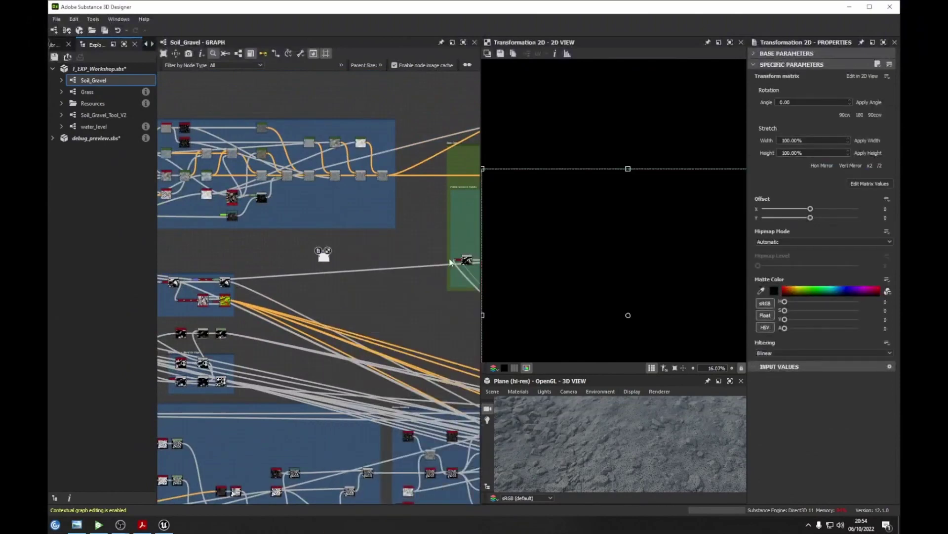
{"action": "scroll", "coordinate": [245, 279], "scroll_direction": "up", "scroll_amount": 2}
{"action": "left_click_drag", "start_coordinate": [226, 283], "coordinate": [395, 225]}
Insert a Dot node on the link into the Transformation 2D node and arrange it to route the connection.
{"action": "right_click", "coordinate": [344, 246]}
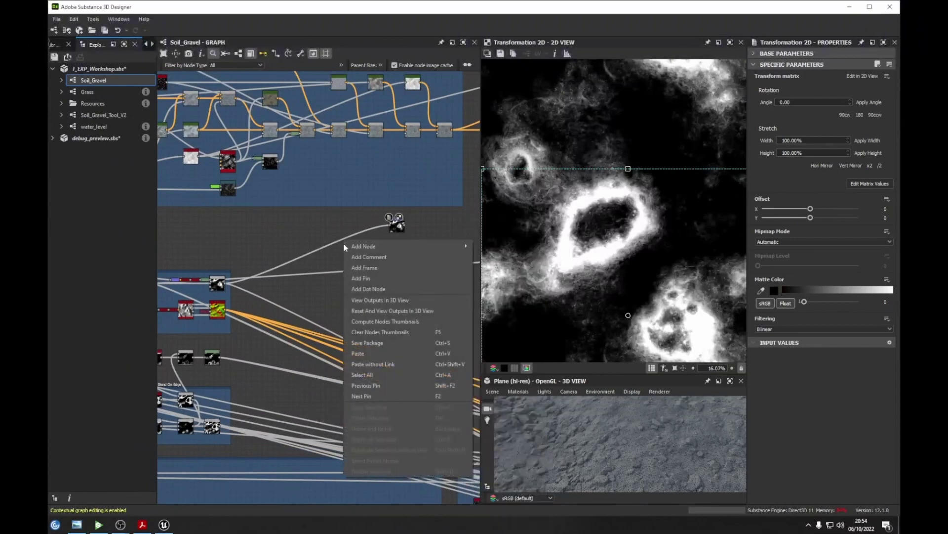
{"action": "left_click", "coordinate": [368, 289]}
{"action": "left_click_drag", "start_coordinate": [328, 250], "coordinate": [260, 222]}
{"action": "scroll", "coordinate": [342, 209], "scroll_direction": "down", "scroll_amount": 5}
{"action": "mouse_move", "coordinate": [407, 208]}
{"action": "left_mouse_down"}
{"action": "mouse_move", "coordinate": [386, 221]}
{"action": "mouse_move", "coordinate": [402, 218]}
{"action": "left_mouse_up"}
{"action": "left_click", "coordinate": [402, 216]}
{"action": "middle_click_drag", "start_coordinate": [404, 220], "coordinate": [350, 256]}
{"action": "left_click_drag", "start_coordinate": [349, 255], "coordinate": [320, 243]}
{"action": "middle_click_drag", "start_coordinate": [318, 240], "coordinate": [337, 239]}
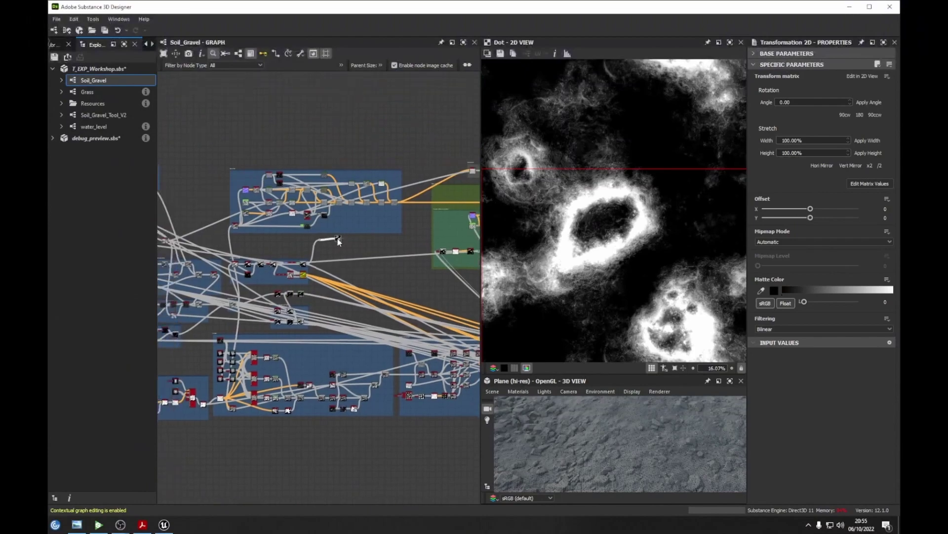
Reposition the Transformation 2D node and its Dot link, and delete the test nodes.
{"action": "scroll", "coordinate": [339, 244], "scroll_direction": "up", "scroll_amount": 5}
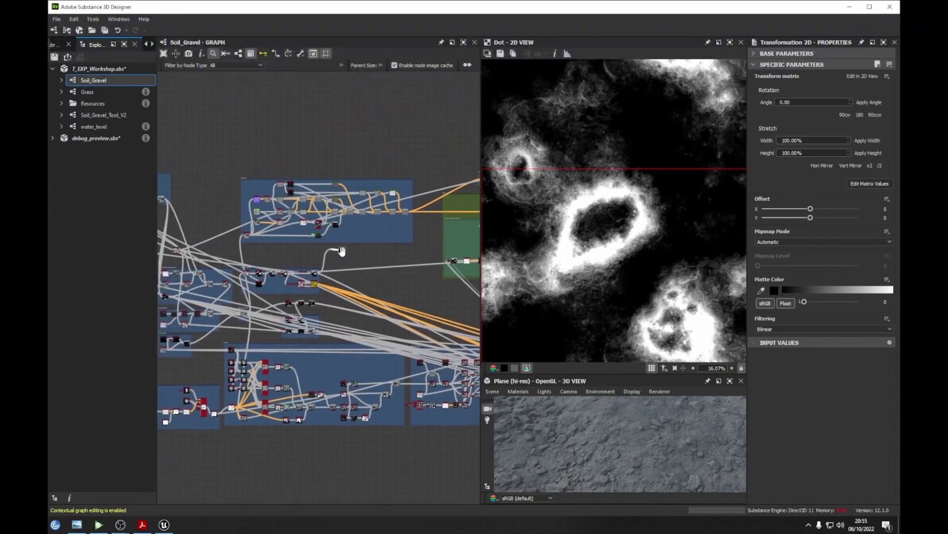
{"action": "left_click_drag", "start_coordinate": [343, 255], "coordinate": [389, 243]}
{"action": "scroll", "coordinate": [390, 247], "scroll_direction": "down", "scroll_amount": 5}
{"action": "middle_click_drag", "start_coordinate": [392, 250], "coordinate": [395, 291]}
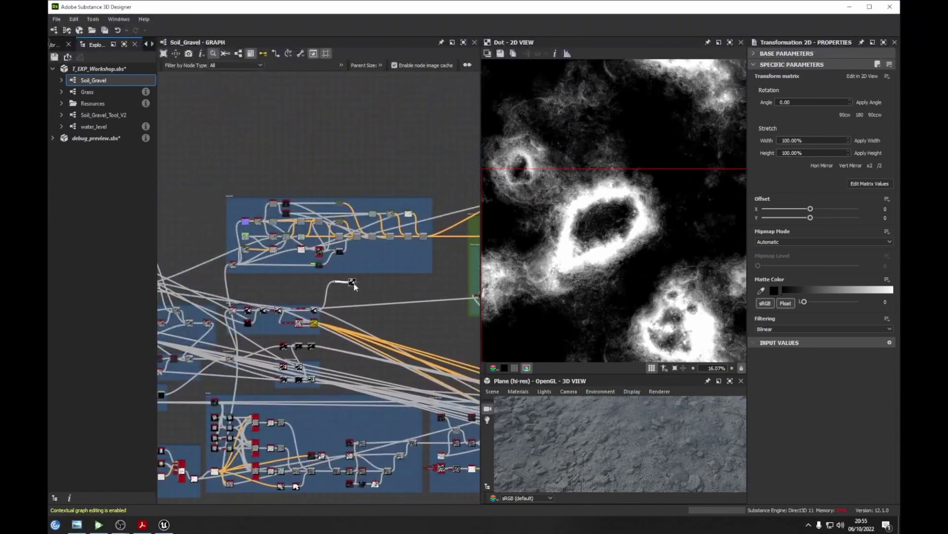
{"action": "left_click_drag", "start_coordinate": [354, 281], "coordinate": [341, 288]}
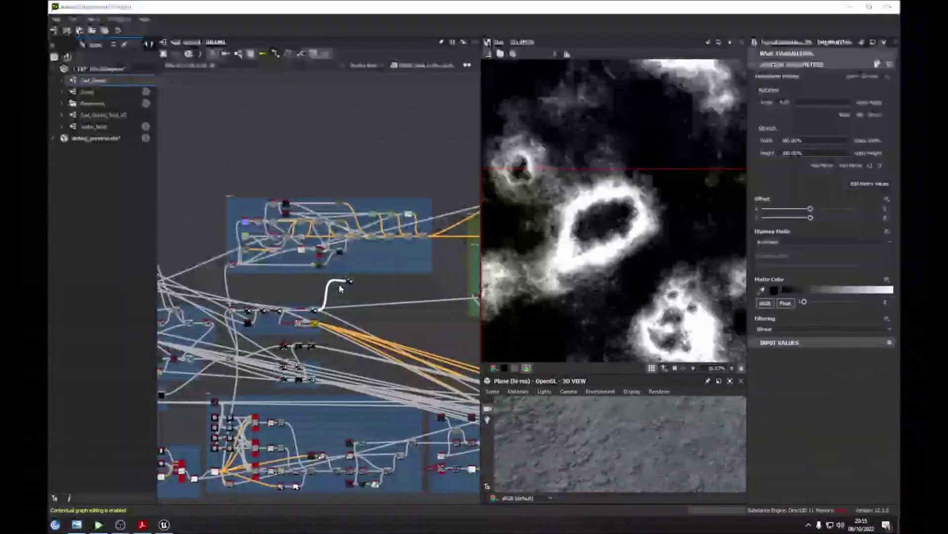
{"action": "left_click", "coordinate": [349, 282]}
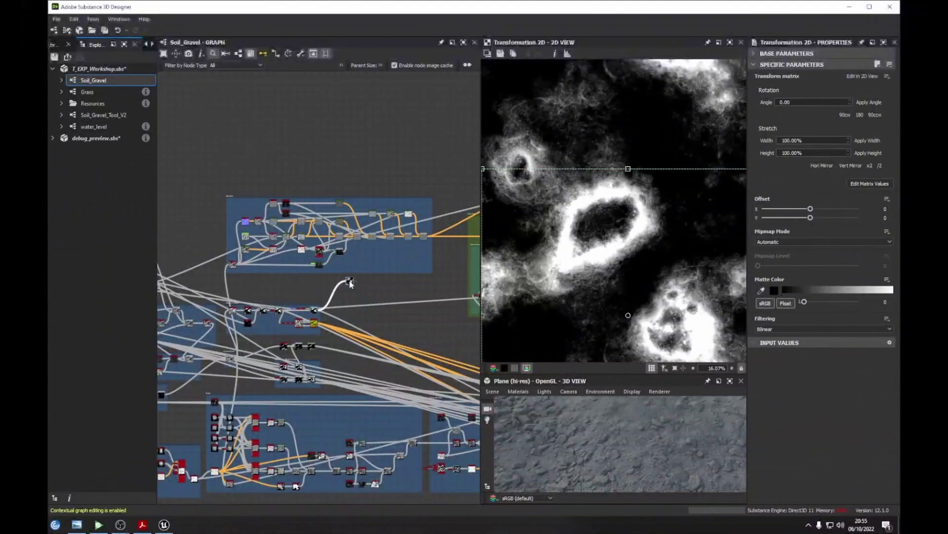
{"action": "key", "text": "Delete"}
Trace the long links across the Soil_Gravel graph to the Big Pebbles Outer on Top Atlas Scatter node.
{"action": "middle_click_drag", "start_coordinate": [343, 281], "coordinate": [397, 278]}
{"action": "scroll", "coordinate": [383, 280], "scroll_direction": "down", "scroll_amount": 4}
{"action": "middle_click_drag", "start_coordinate": [248, 271], "coordinate": [303, 307]}
{"action": "left_click_drag", "start_coordinate": [327, 290], "coordinate": [303, 348]}
{"action": "middle_click_drag", "start_coordinate": [384, 342], "coordinate": [234, 304]}
{"action": "left_click", "coordinate": [233, 323]}
{"action": "scroll", "coordinate": [406, 310], "scroll_direction": "down", "scroll_amount": 3}
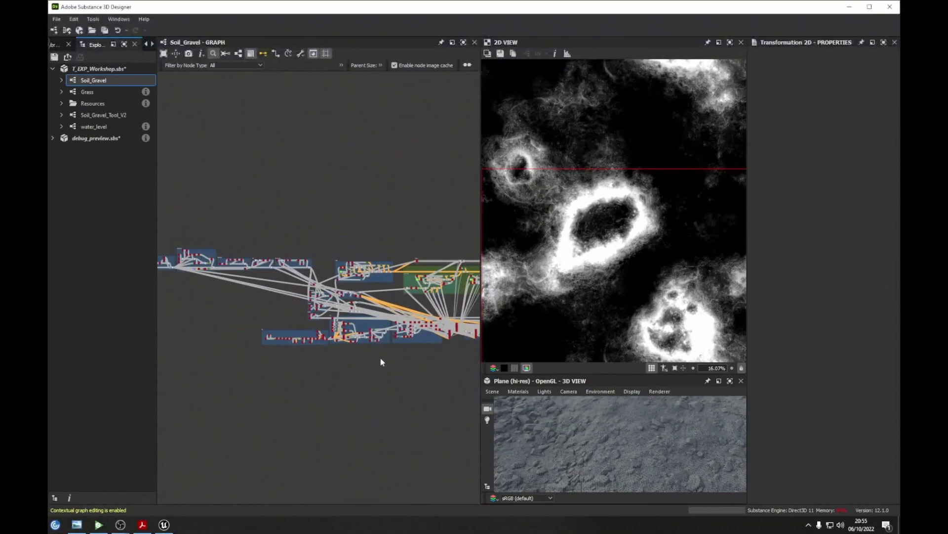
{"action": "left_click_drag", "start_coordinate": [278, 276], "coordinate": [248, 321]}
{"action": "middle_click_drag", "start_coordinate": [251, 270], "coordinate": [201, 281]}
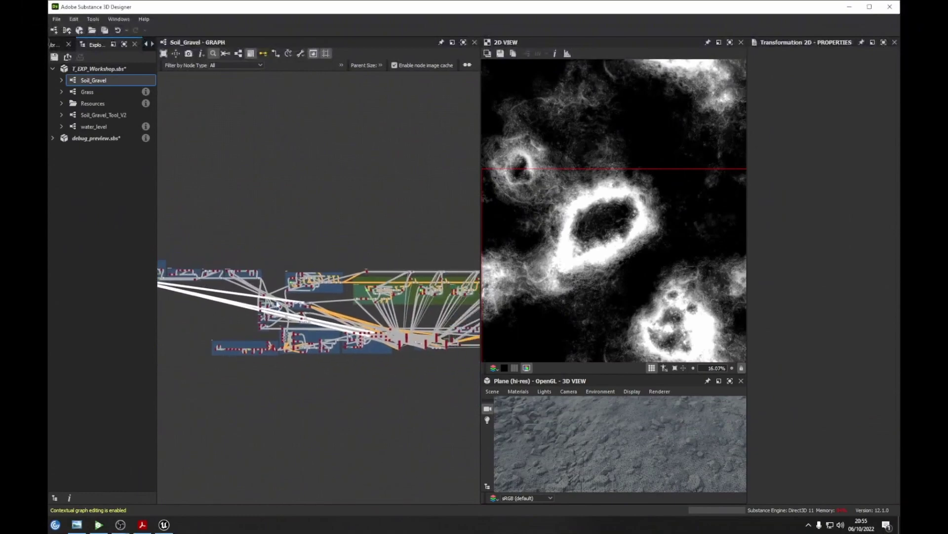
{"action": "middle_click_drag", "start_coordinate": [384, 324], "coordinate": [262, 298]}
{"action": "left_click_drag", "start_coordinate": [239, 285], "coordinate": [405, 285]}
{"action": "left_click", "coordinate": [405, 286]}
{"action": "scroll", "coordinate": [409, 307], "scroll_direction": "up", "scroll_amount": 7}
{"action": "middle_click_drag", "start_coordinate": [251, 305], "coordinate": [500, 308]}
{"action": "left_click_drag", "start_coordinate": [309, 261], "coordinate": [311, 305]}
{"action": "middle_click_drag", "start_coordinate": [313, 306], "coordinate": [259, 315]}
{"action": "scroll", "coordinate": [372, 336], "scroll_direction": "up", "scroll_amount": 8}
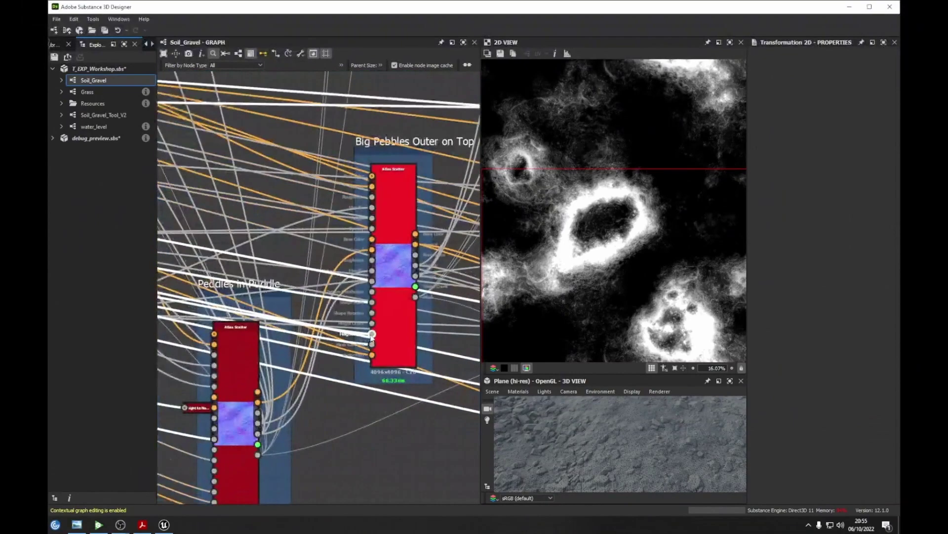
Preview the Blend mask feeding the pebble Atlas Scatter node and trace it back to the Blend On Edge frame.
{"action": "double_click", "coordinate": [414, 349]}
{"action": "middle_click_drag", "start_coordinate": [479, 346], "coordinate": [442, 352]}
{"action": "scroll", "coordinate": [353, 345], "scroll_direction": "down", "scroll_amount": 3}
{"action": "scroll", "coordinate": [442, 352], "scroll_direction": "down", "scroll_amount": 3}
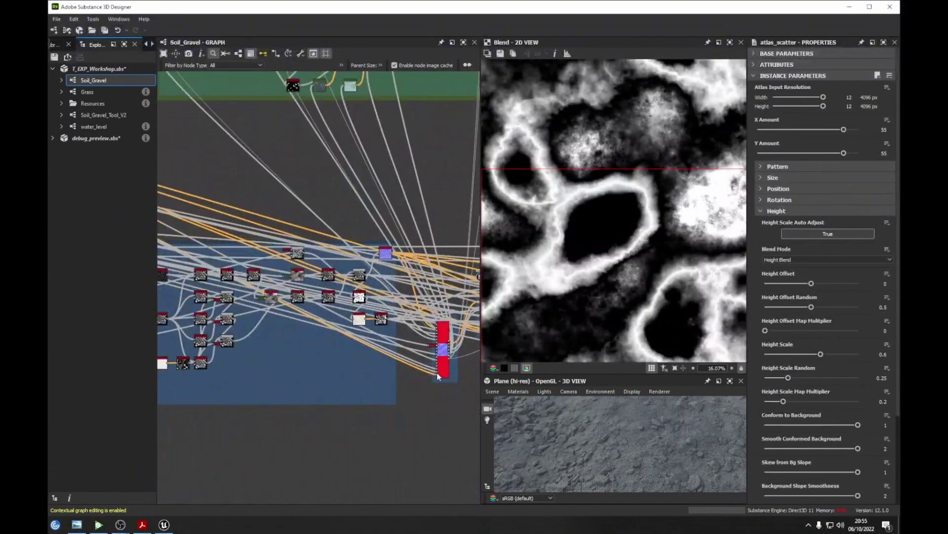
{"action": "scroll", "coordinate": [437, 366], "scroll_direction": "up", "scroll_amount": 5}
{"action": "scroll", "coordinate": [438, 367], "scroll_direction": "down", "scroll_amount": 5}
{"action": "middle_click_drag", "start_coordinate": [178, 289], "coordinate": [413, 293]}
{"action": "scroll", "coordinate": [413, 292], "scroll_direction": "down", "scroll_amount": 2}
{"action": "scroll", "coordinate": [278, 205], "scroll_direction": "up", "scroll_amount": 2}
{"action": "scroll", "coordinate": [276, 283], "scroll_direction": "up", "scroll_amount": 5}
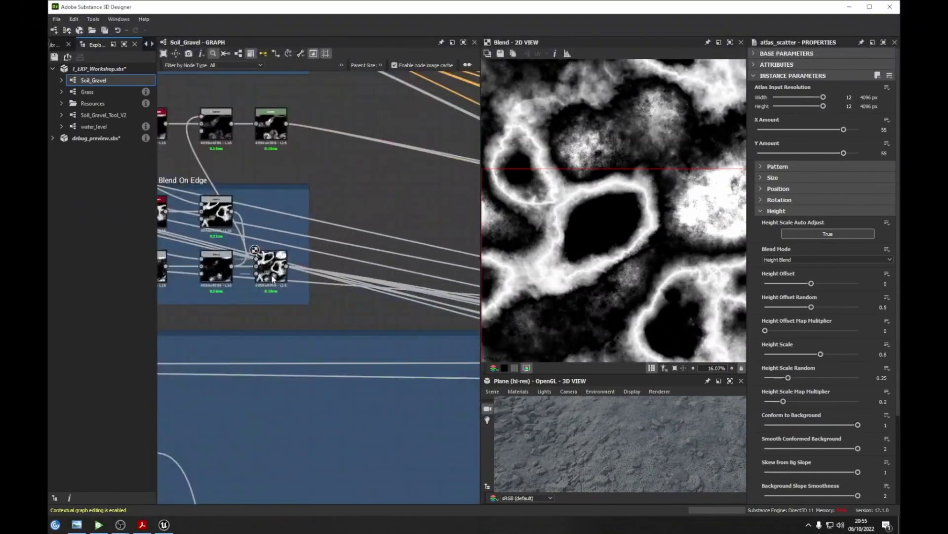
{"action": "scroll", "coordinate": [275, 287], "scroll_direction": "down", "scroll_amount": 3}
{"action": "middle_click_drag", "start_coordinate": [274, 286], "coordinate": [371, 187]}
Examine the graph from its first frames to the Stones on Edge Material and Micro Stones On Top Soil scatter nodes.
{"action": "scroll", "coordinate": [371, 186], "scroll_direction": "down", "scroll_amount": 3}
{"action": "mouse_move", "coordinate": [286, 190]}
{"action": "middle_mouse_down"}
{"action": "mouse_move", "coordinate": [436, 296]}
{"action": "mouse_move", "coordinate": [403, 264]}
{"action": "middle_mouse_up"}
{"action": "mouse_move", "coordinate": [259, 184]}
{"action": "middle_mouse_down"}
{"action": "mouse_move", "coordinate": [356, 212]}
{"action": "mouse_move", "coordinate": [286, 208]}
{"action": "middle_mouse_up"}
{"action": "middle_click_drag", "start_coordinate": [221, 229], "coordinate": [430, 248]}
{"action": "middle_click_drag", "start_coordinate": [285, 260], "coordinate": [457, 273]}
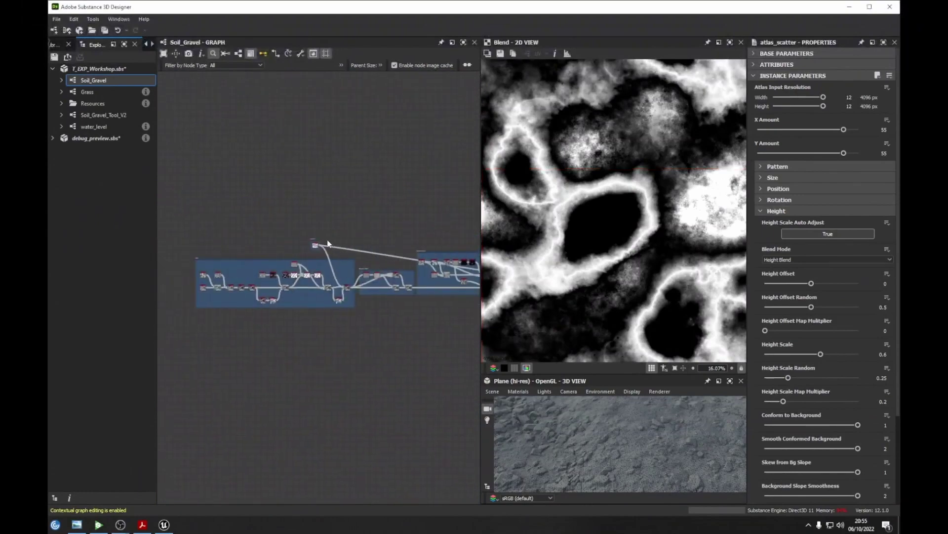
{"action": "scroll", "coordinate": [330, 246], "scroll_direction": "up", "scroll_amount": 4}
{"action": "middle_click_drag", "start_coordinate": [345, 241], "coordinate": [338, 261]}
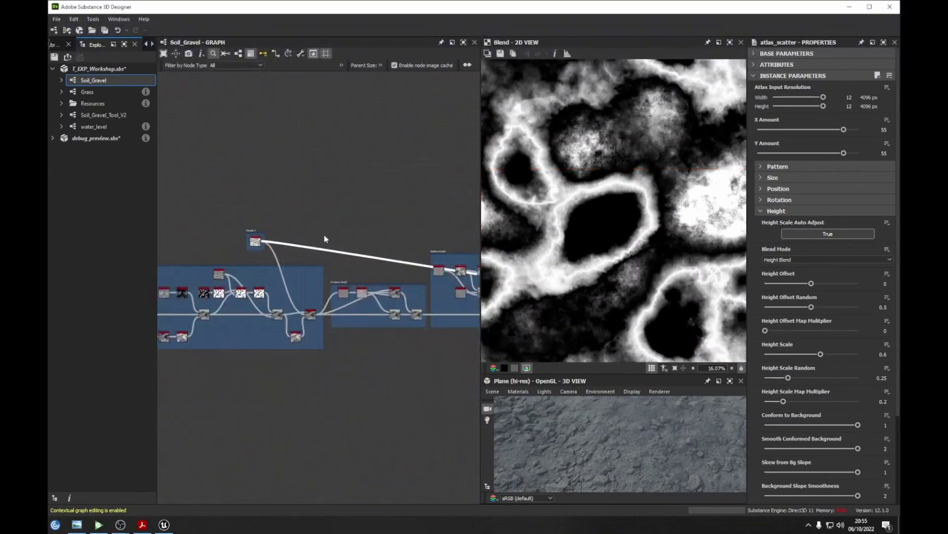
{"action": "scroll", "coordinate": [324, 233], "scroll_direction": "down", "scroll_amount": 5}
{"action": "scroll", "coordinate": [296, 256], "scroll_direction": "up", "scroll_amount": 3}
{"action": "scroll", "coordinate": [295, 255], "scroll_direction": "up", "scroll_amount": 5}
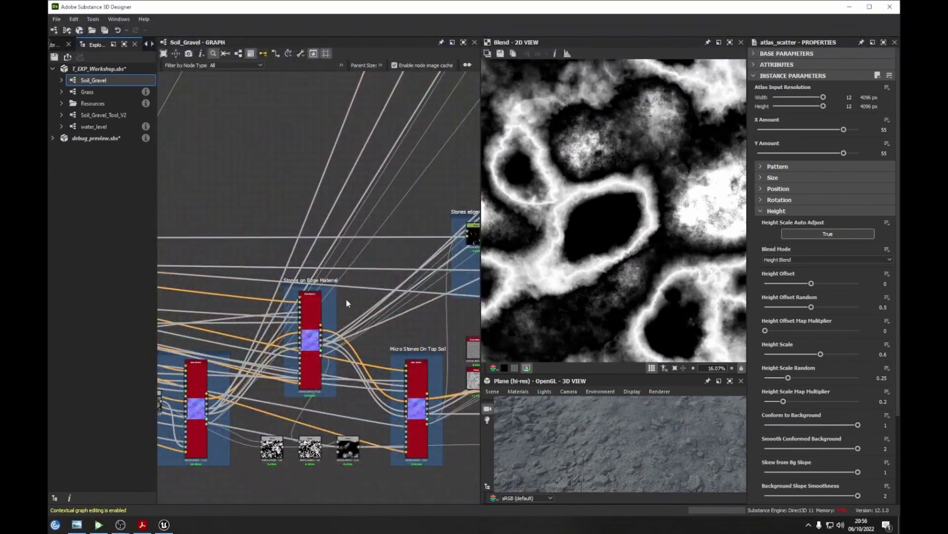
{"action": "middle_click_drag", "start_coordinate": [347, 303], "coordinate": [362, 293]}
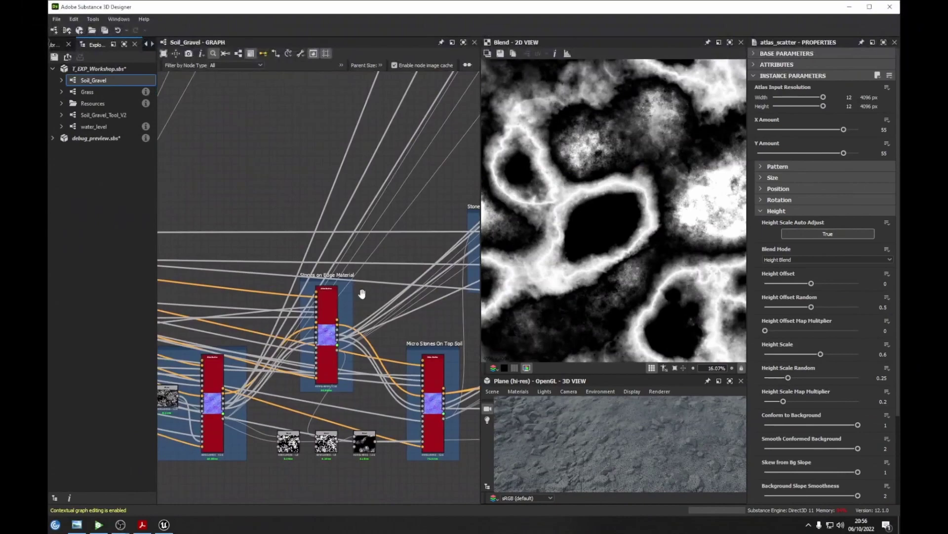
{"action": "middle_click_drag", "start_coordinate": [362, 293], "coordinate": [364, 309]}
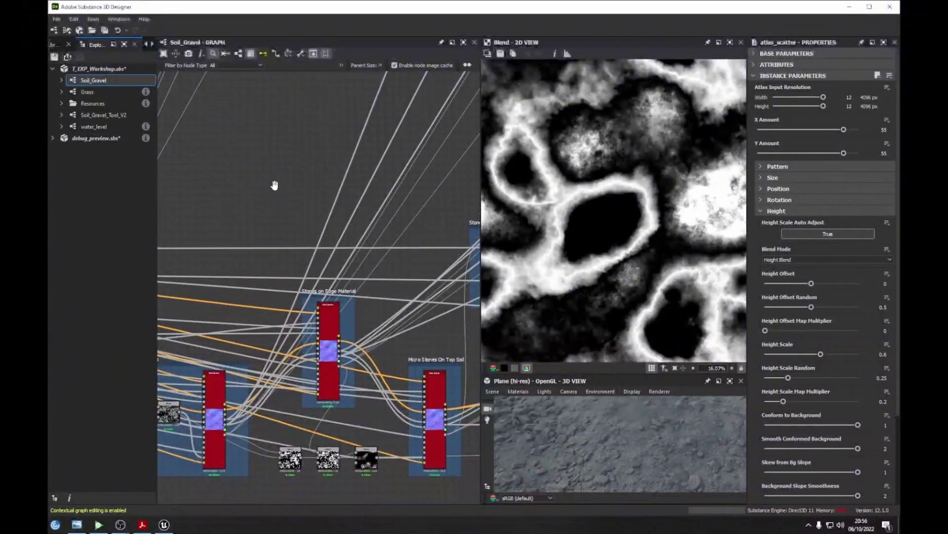
{"action": "middle_click_drag", "start_coordinate": [275, 186], "coordinate": [316, 211]}
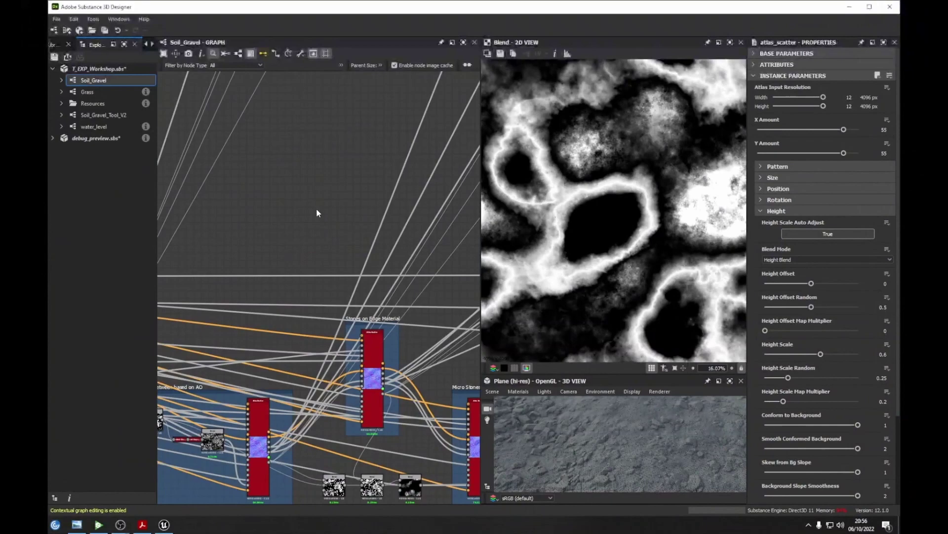
Compute the Soil_Gravel graph's node thumbnails and save the T_EXP_Workshop package.
{"action": "middle_click_drag", "start_coordinate": [316, 212], "coordinate": [373, 256]}
{"action": "right_click", "coordinate": [350, 189]}
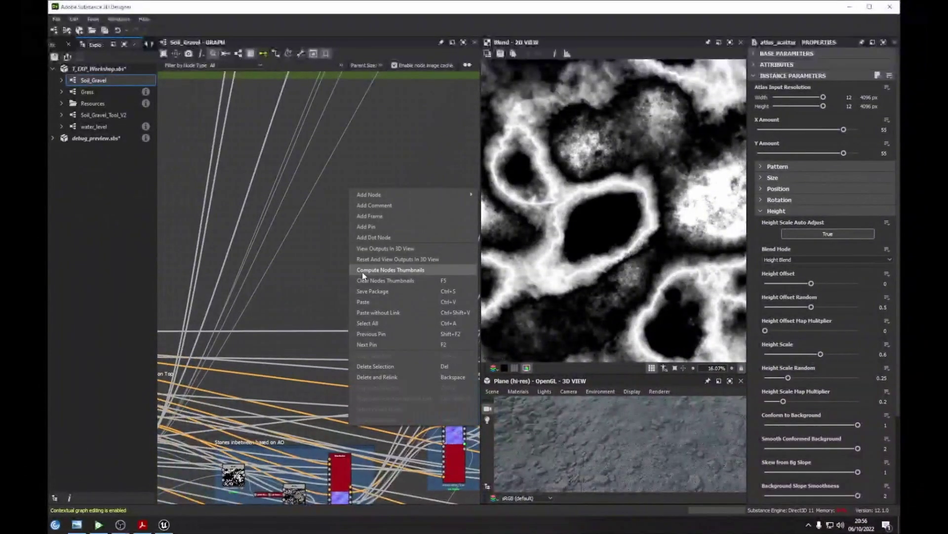
{"action": "left_click", "coordinate": [363, 271]}
{"action": "right_click", "coordinate": [357, 197]}
{"action": "left_click", "coordinate": [408, 298]}
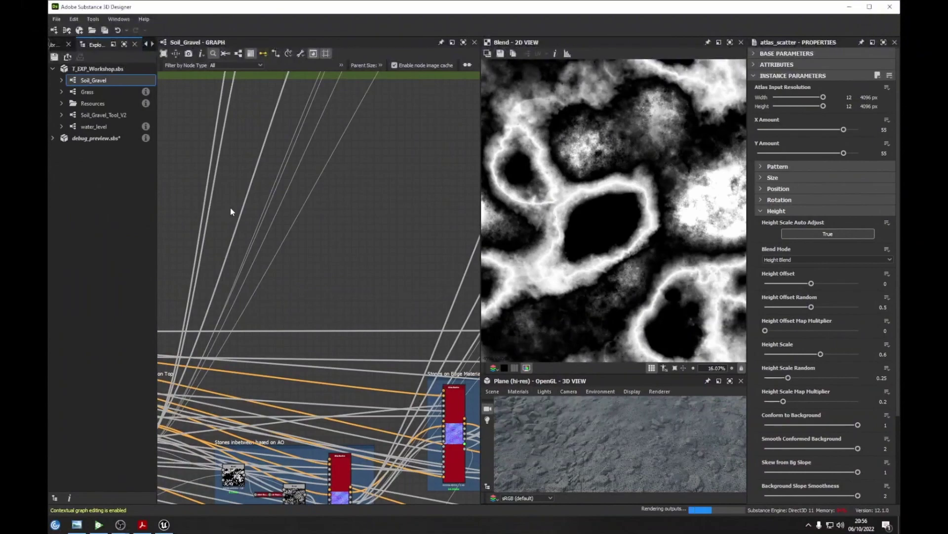
Examine the Base frame at the start of the graph, from the Perlin Noise node along the chain to the Tile Generator.
{"action": "scroll", "coordinate": [232, 206], "scroll_direction": "down", "scroll_amount": 6}
{"action": "scroll", "coordinate": [377, 224], "scroll_direction": "up", "scroll_amount": 8}
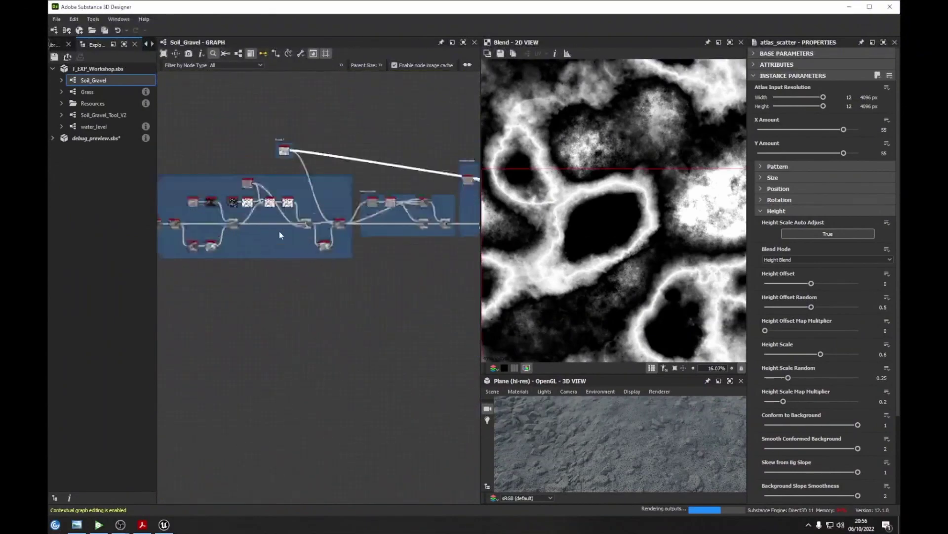
{"action": "left_click", "coordinate": [286, 370]}
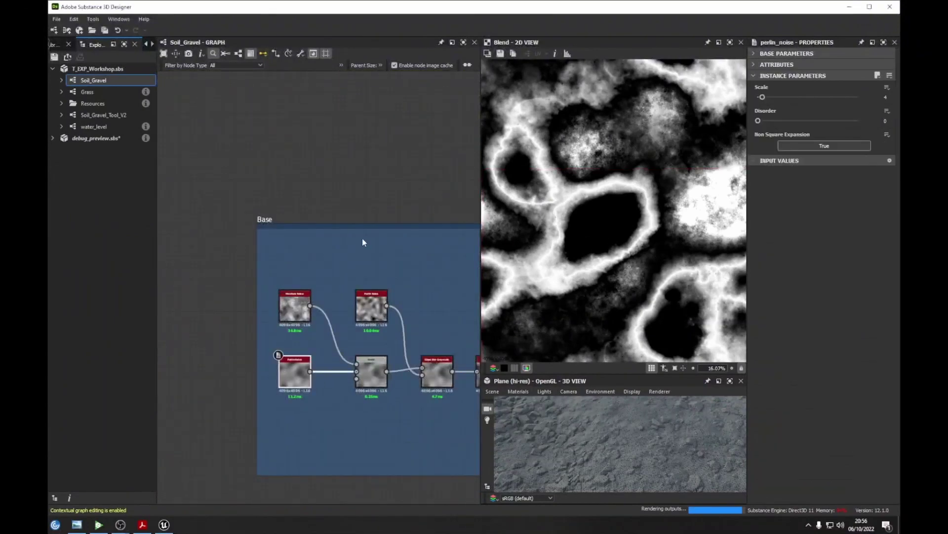
{"action": "middle_click_drag", "start_coordinate": [367, 257], "coordinate": [307, 229]}
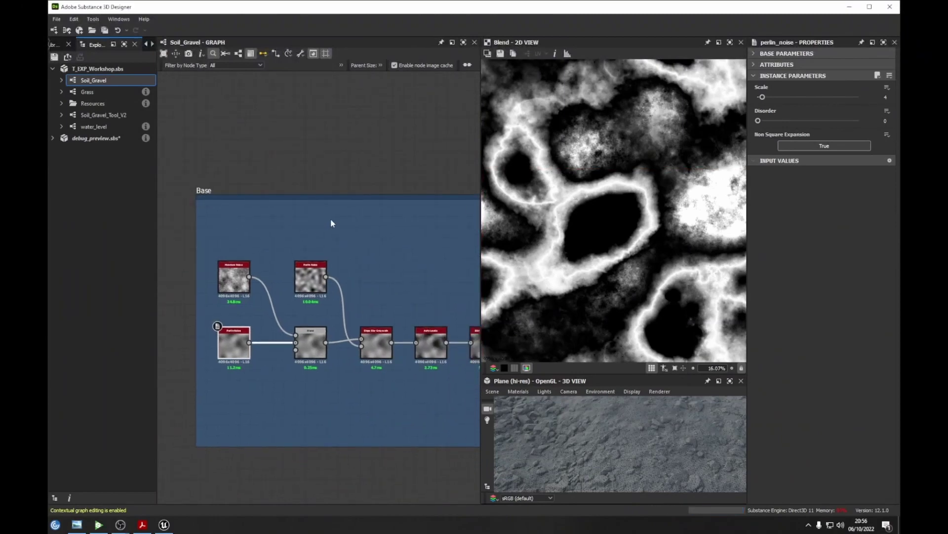
{"action": "middle_click_drag", "start_coordinate": [331, 223], "coordinate": [267, 233]}
{"action": "middle_click_drag", "start_coordinate": [436, 256], "coordinate": [238, 263]}
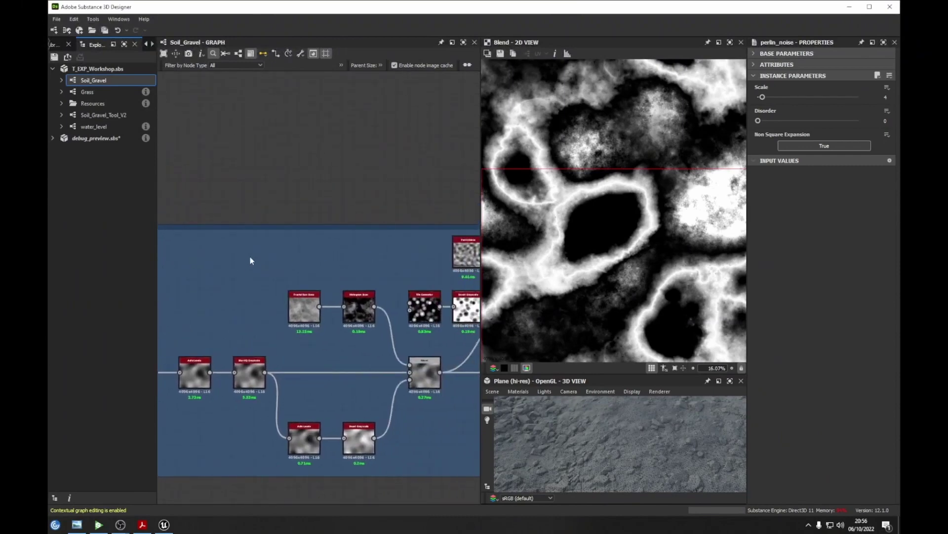
{"action": "middle_click_drag", "start_coordinate": [341, 255], "coordinate": [263, 266]}
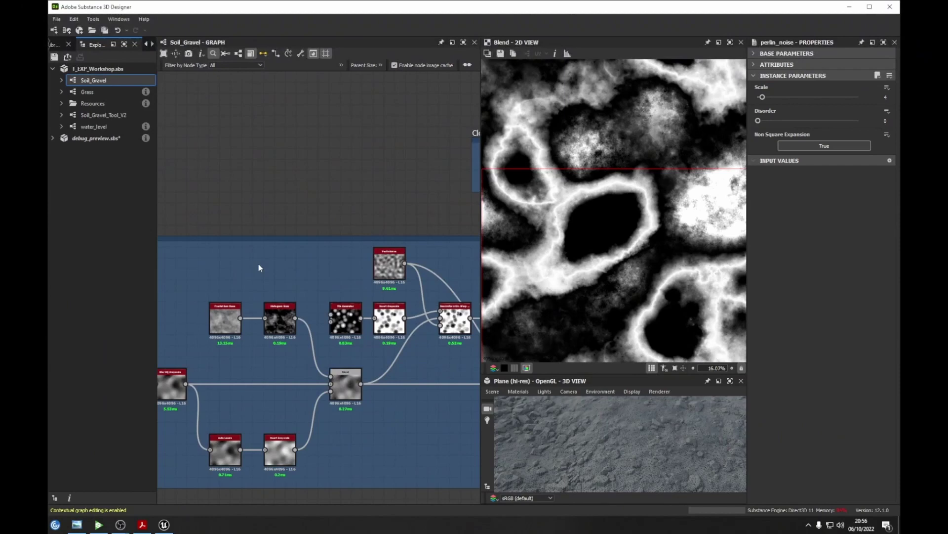
Compute the node thumbnails again and bring up the reference photo of the gravel path with puddles.
{"action": "right_click", "coordinate": [197, 154]}
{"action": "left_click", "coordinate": [215, 236]}
{"action": "left_click", "coordinate": [77, 525]}
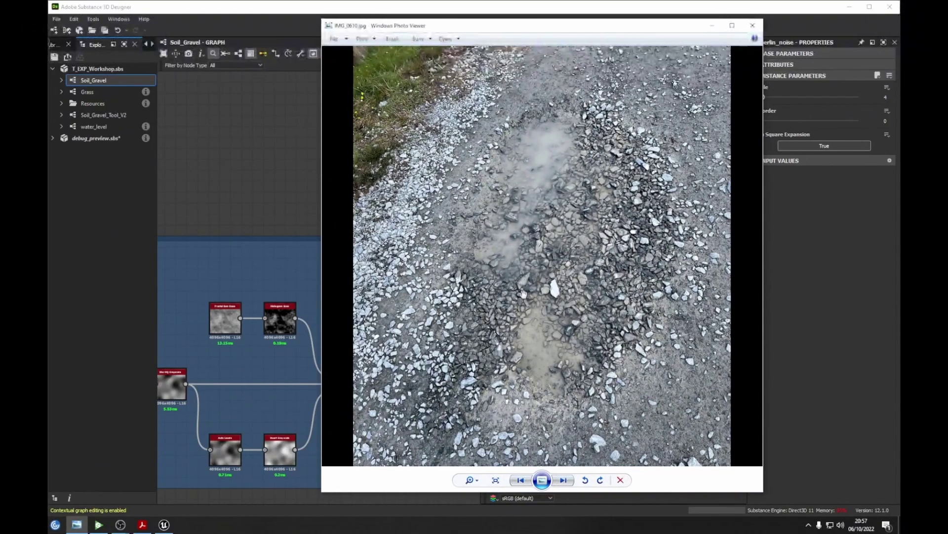
Return to the Soil_Gravel graph and examine the Base, Enhance Detail and Surface Detail frames.
{"action": "mouse_move", "coordinate": [281, 286]}
{"action": "middle_mouse_down"}
{"action": "mouse_move", "coordinate": [299, 276]}
{"action": "mouse_move", "coordinate": [280, 287]}
{"action": "middle_mouse_up"}
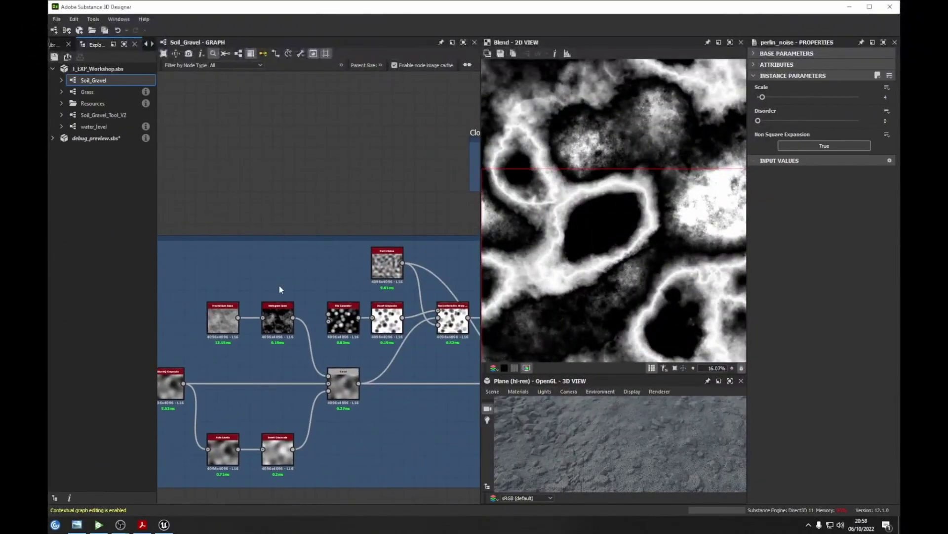
{"action": "middle_click_drag", "start_coordinate": [283, 286], "coordinate": [299, 289]}
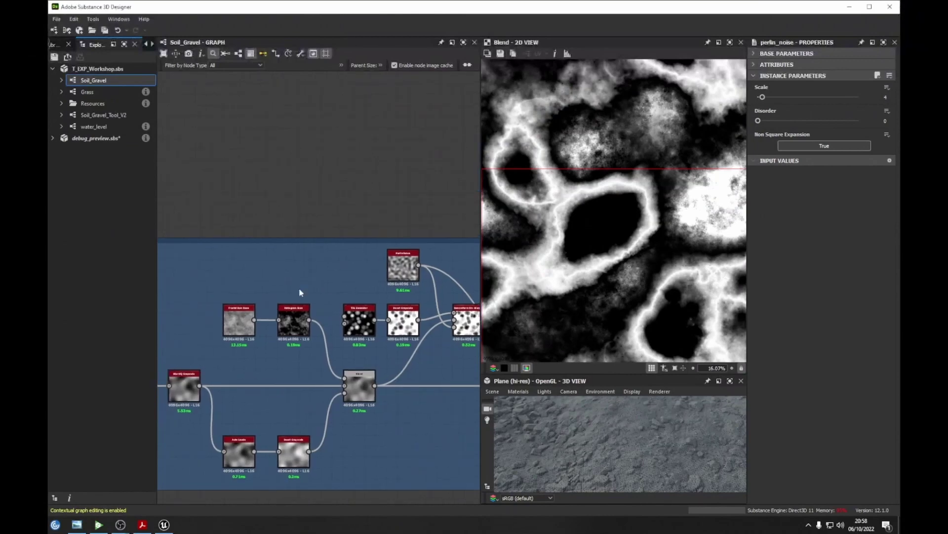
{"action": "scroll", "coordinate": [222, 292], "scroll_direction": "down", "scroll_amount": 6}
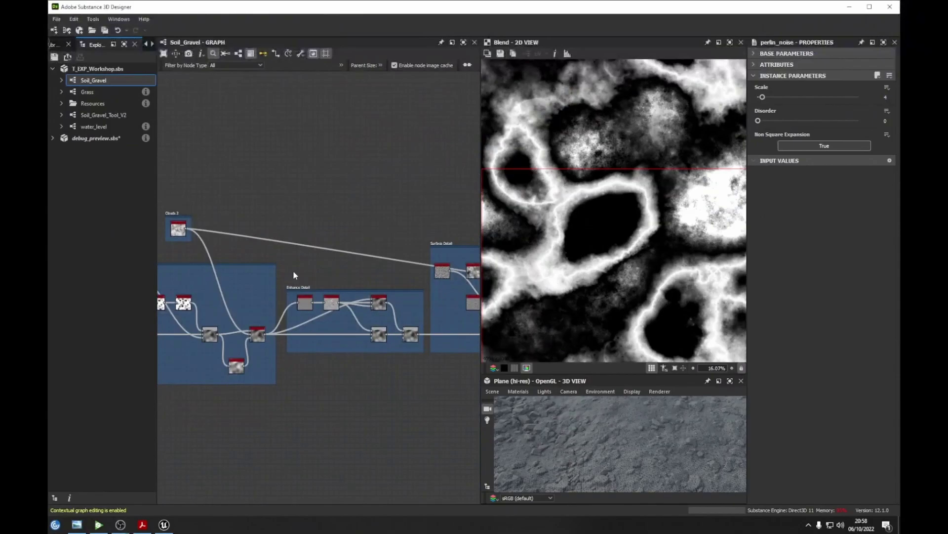
{"action": "middle_click_drag", "start_coordinate": [294, 273], "coordinate": [303, 268]}
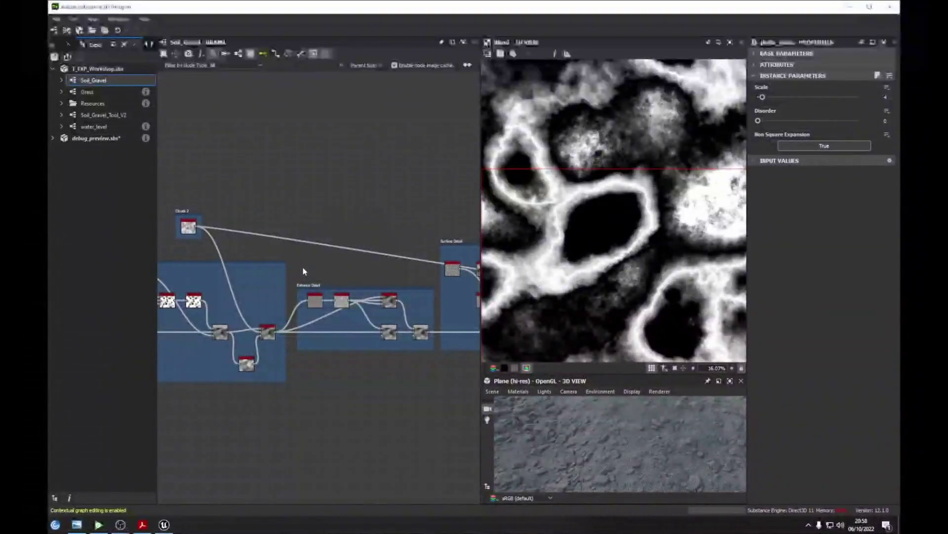